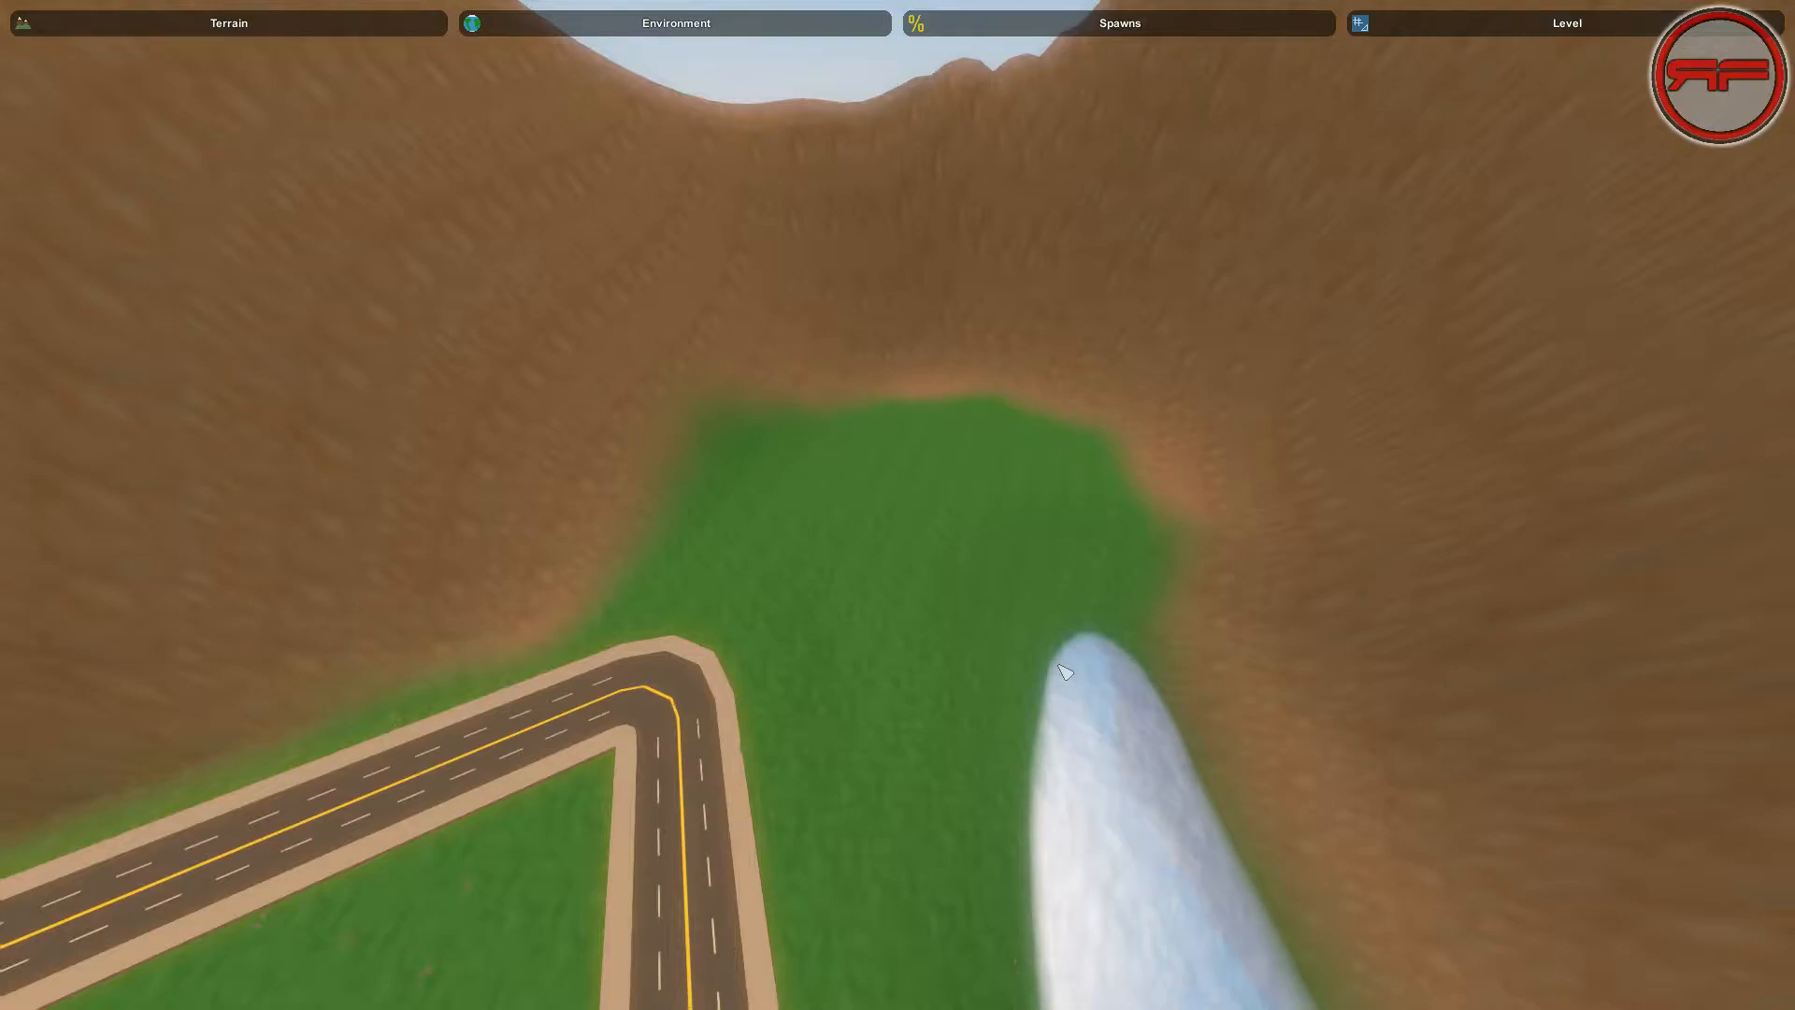
Open the terrain material settings and rework the grassy slope beyond the road to match the surrounding cliff
{"action": "key", "text": "w"}
{"action": "right_click_drag", "start_coordinate": [1119, 638], "coordinate": [973, 114]}
{"action": "key", "text": "w"}
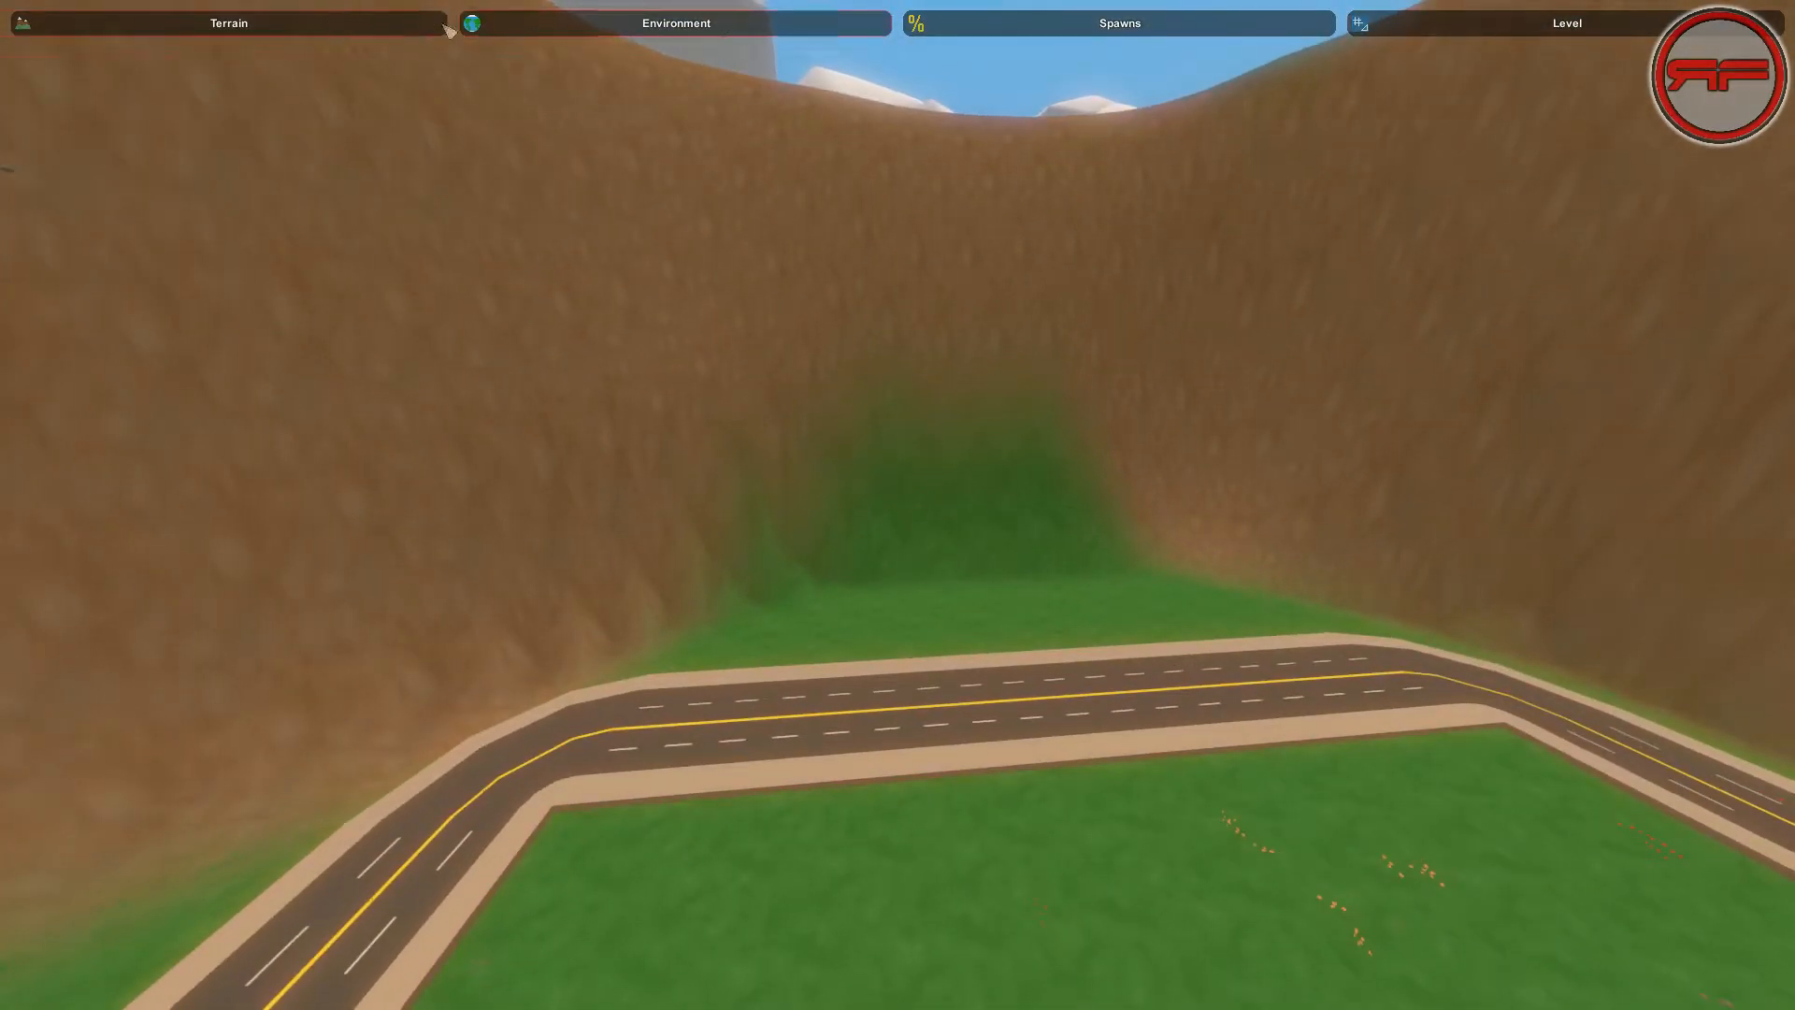
{"action": "left_click", "coordinate": [379, 28]}
{"action": "left_click", "coordinate": [522, 62]}
{"action": "left_click", "coordinate": [1655, 276]}
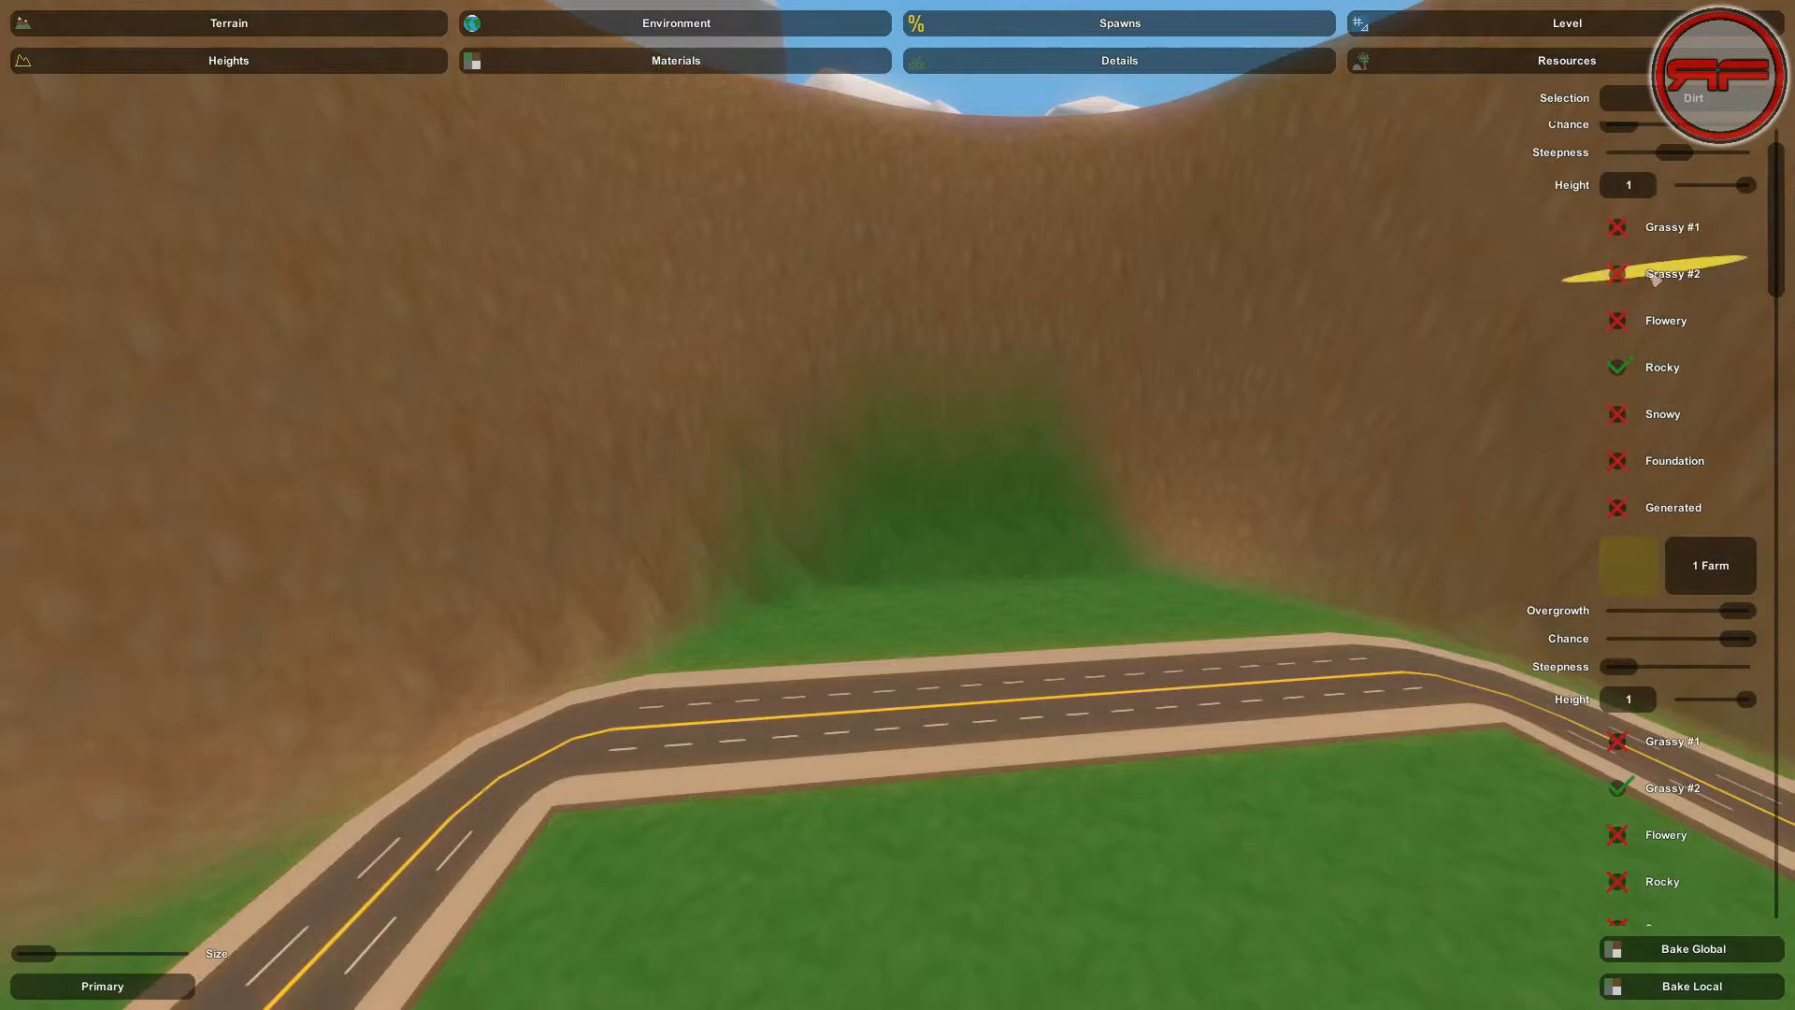
{"action": "scroll", "coordinate": [1781, 154], "scroll_direction": "up", "scroll_amount": 2}
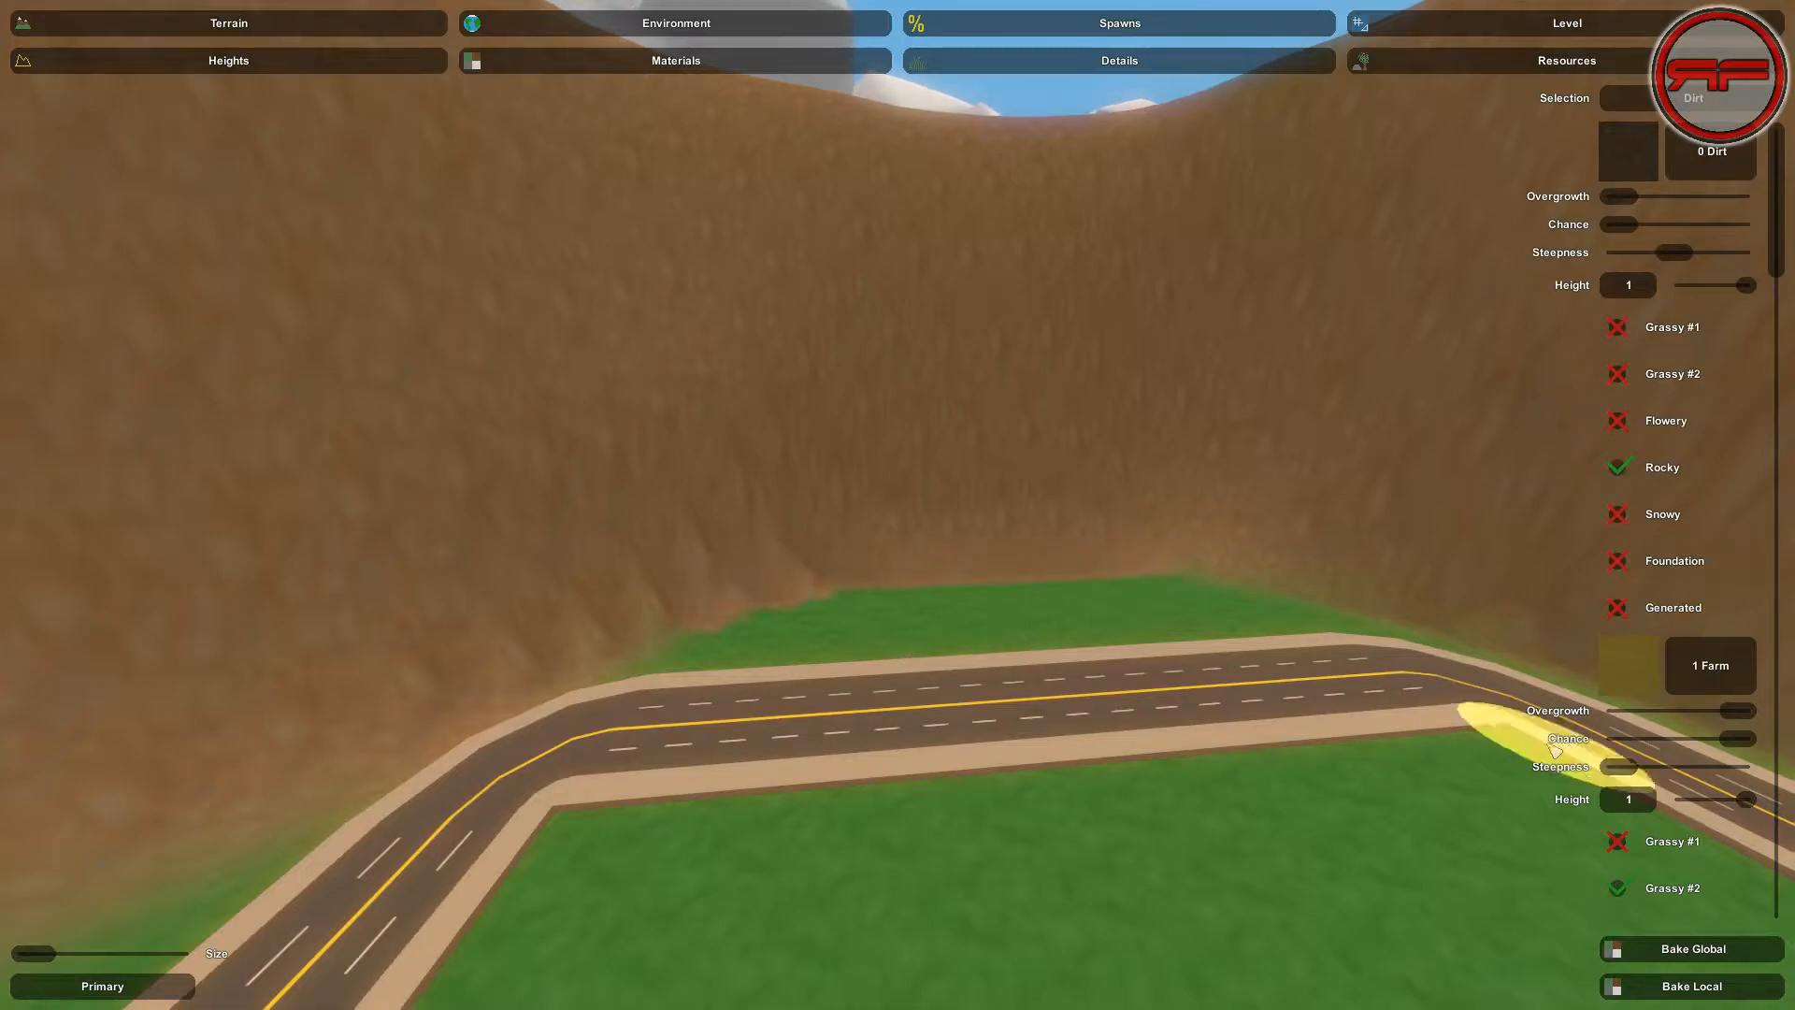
Open the terrain height editing tools at the grassy end of the valley and slightly enlarge the brush
{"action": "key", "text": "s"}
{"action": "right_click_drag", "start_coordinate": [524, 879], "coordinate": [776, 982]}
{"action": "key", "text": "w"}
{"action": "key", "text": "s"}
{"action": "right_click_drag", "start_coordinate": [944, 561], "coordinate": [899, 508]}
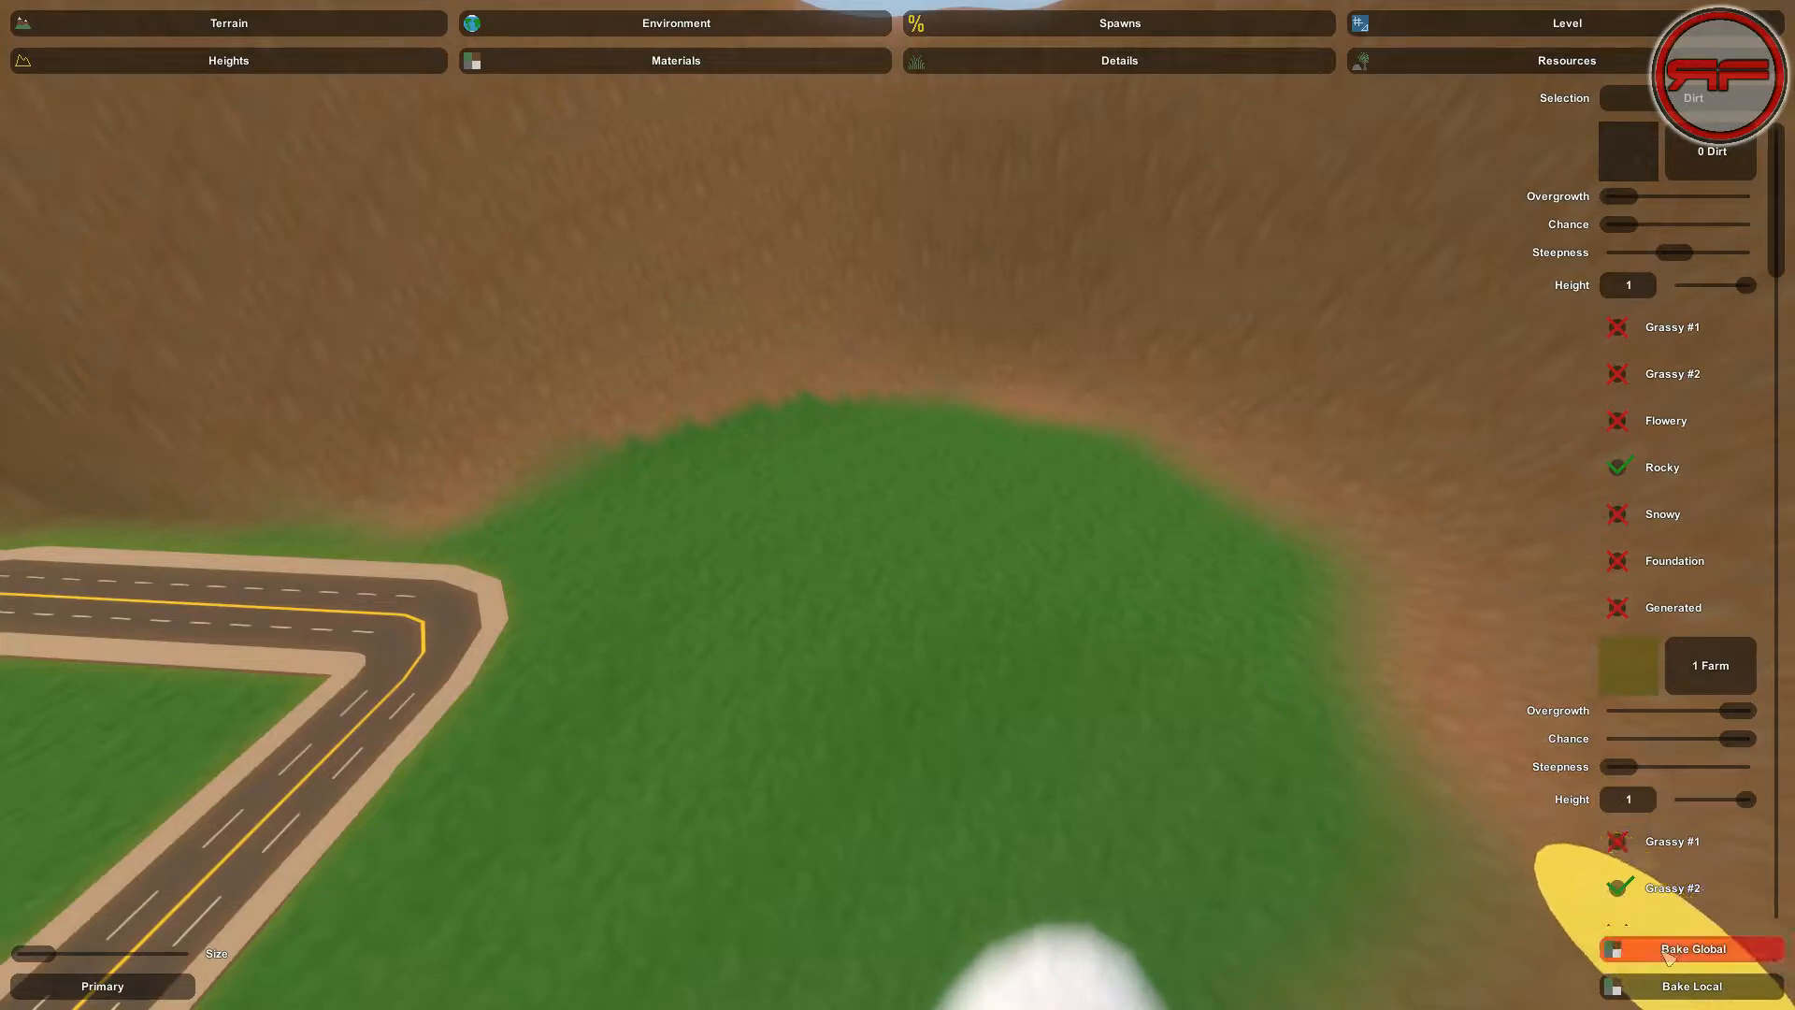
{"action": "left_click", "coordinate": [352, 28]}
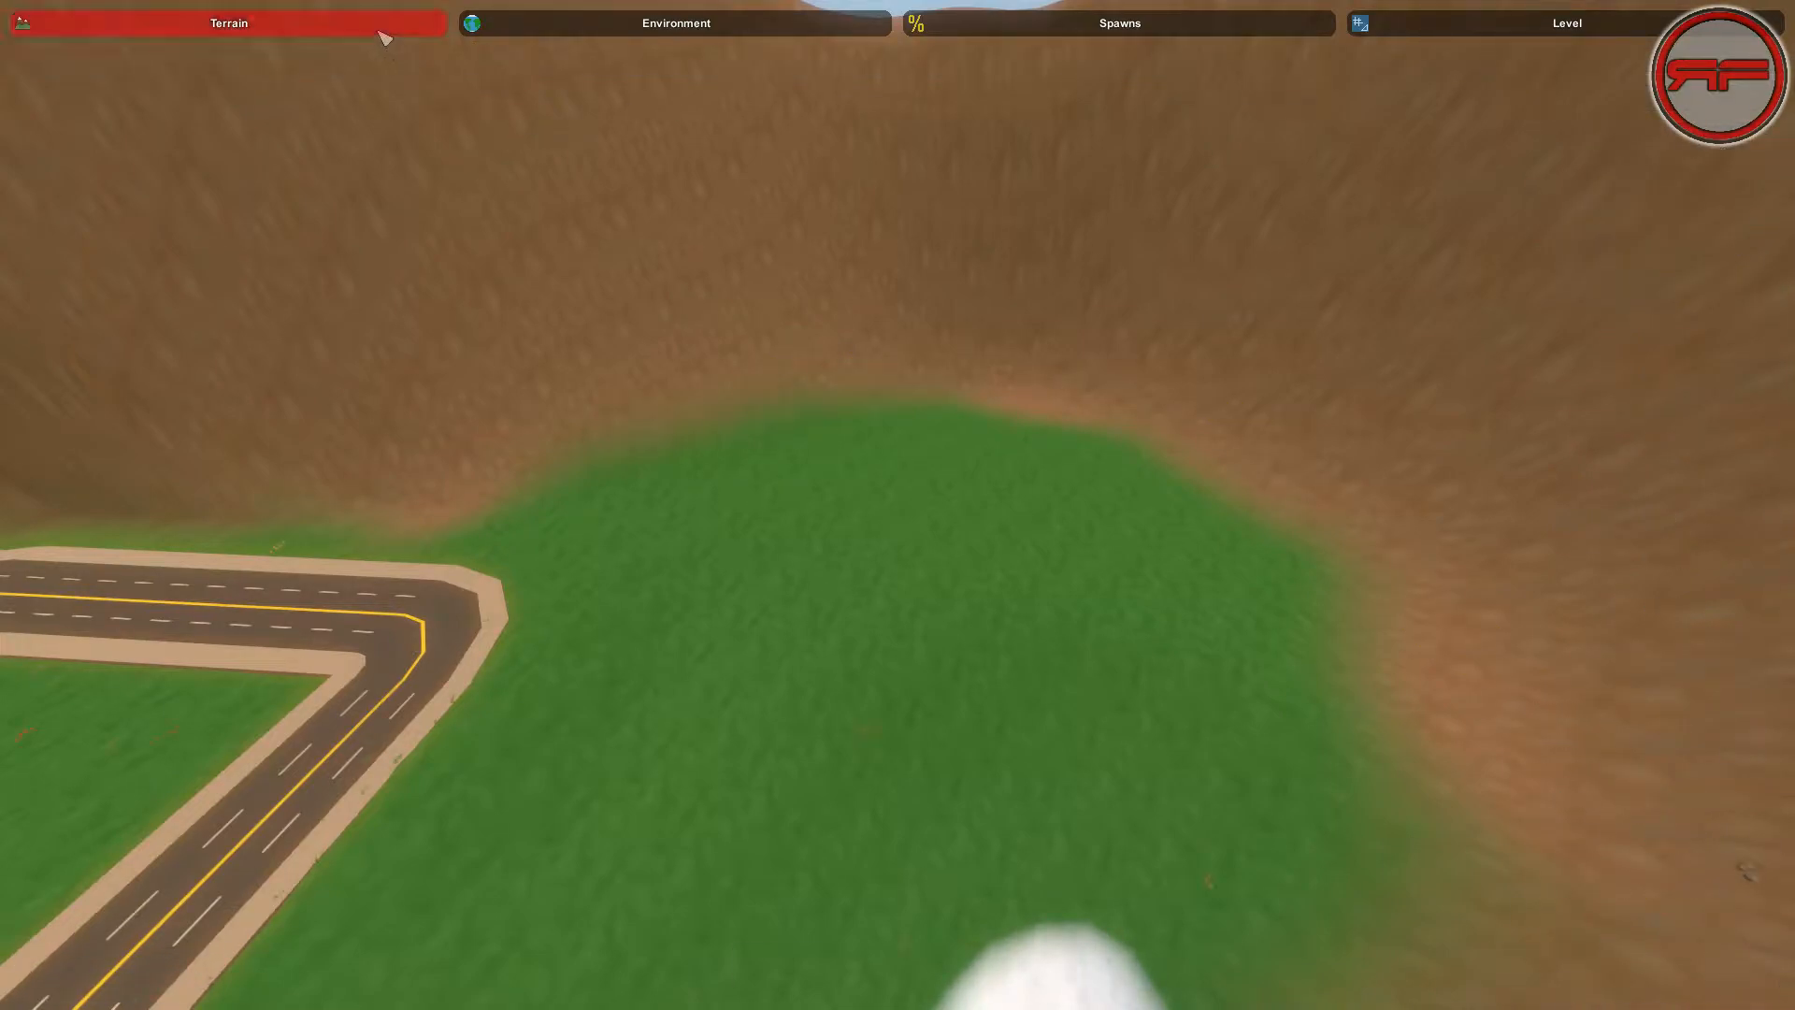
{"action": "left_click", "coordinate": [383, 34]}
{"action": "left_click", "coordinate": [374, 64]}
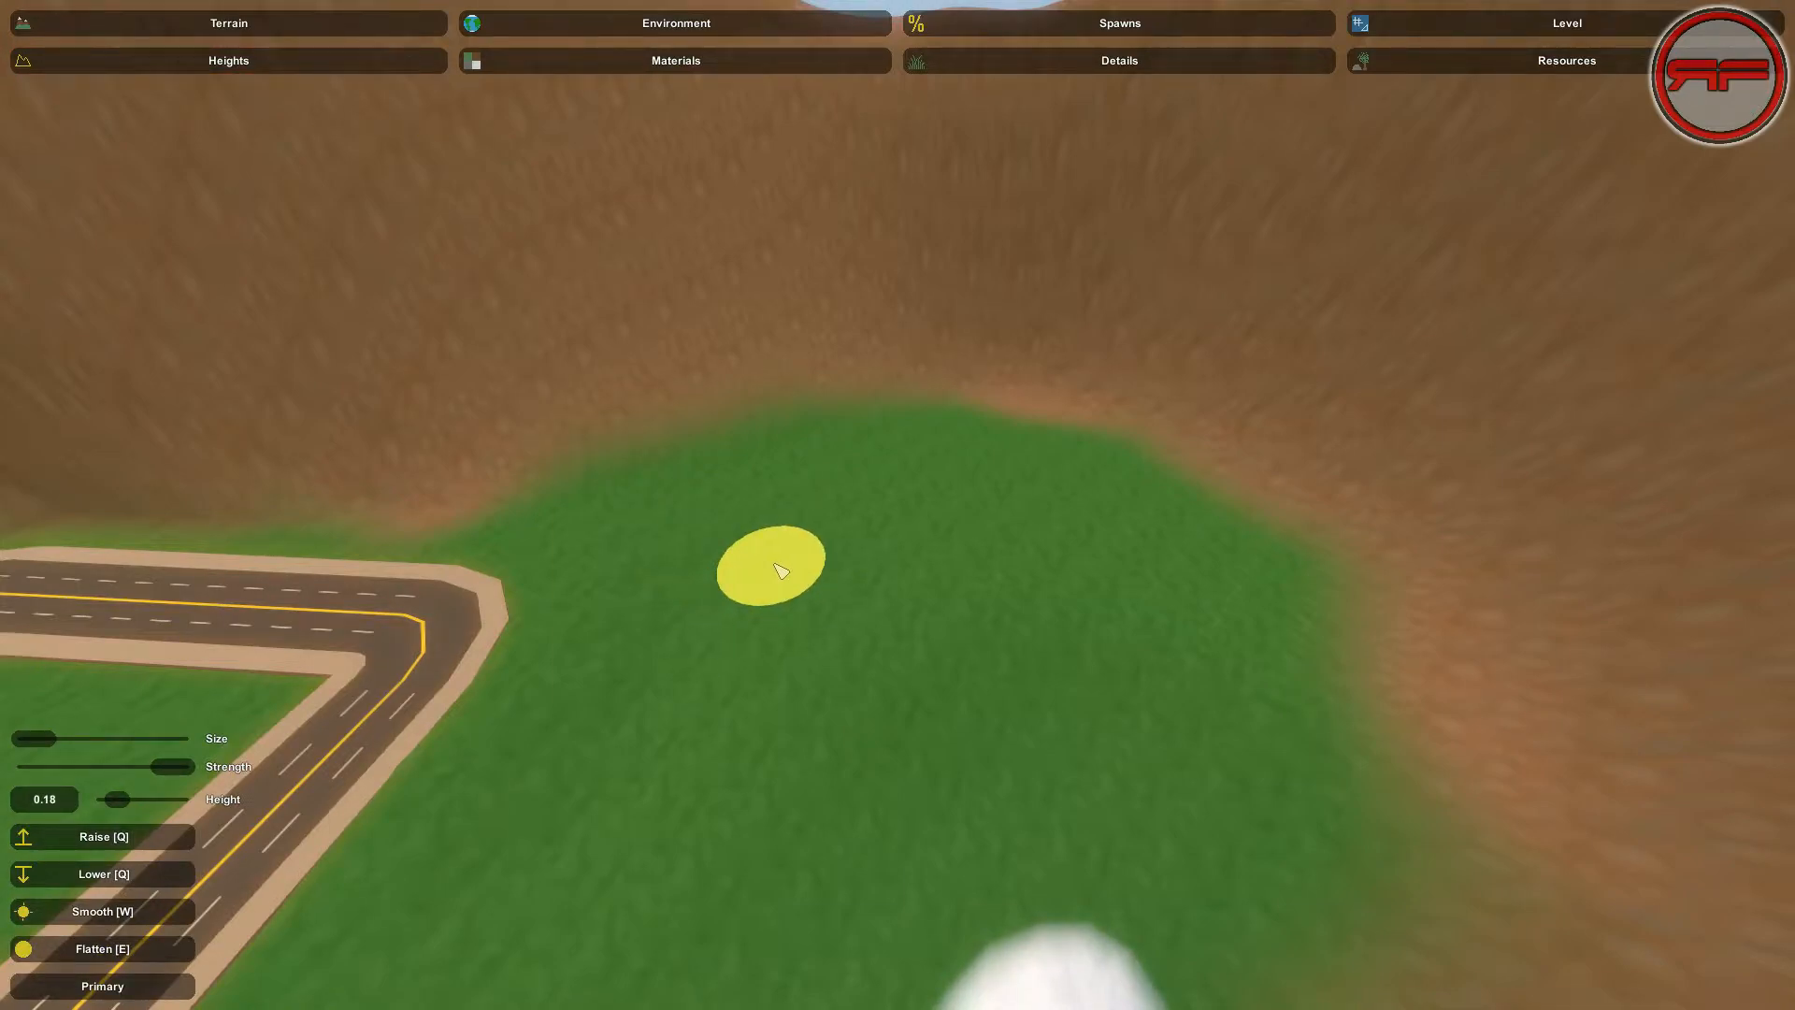
{"action": "left_click_drag", "start_coordinate": [40, 734], "coordinate": [43, 734]}
{"action": "right_click_drag", "start_coordinate": [685, 701], "coordinate": [898, 505]}
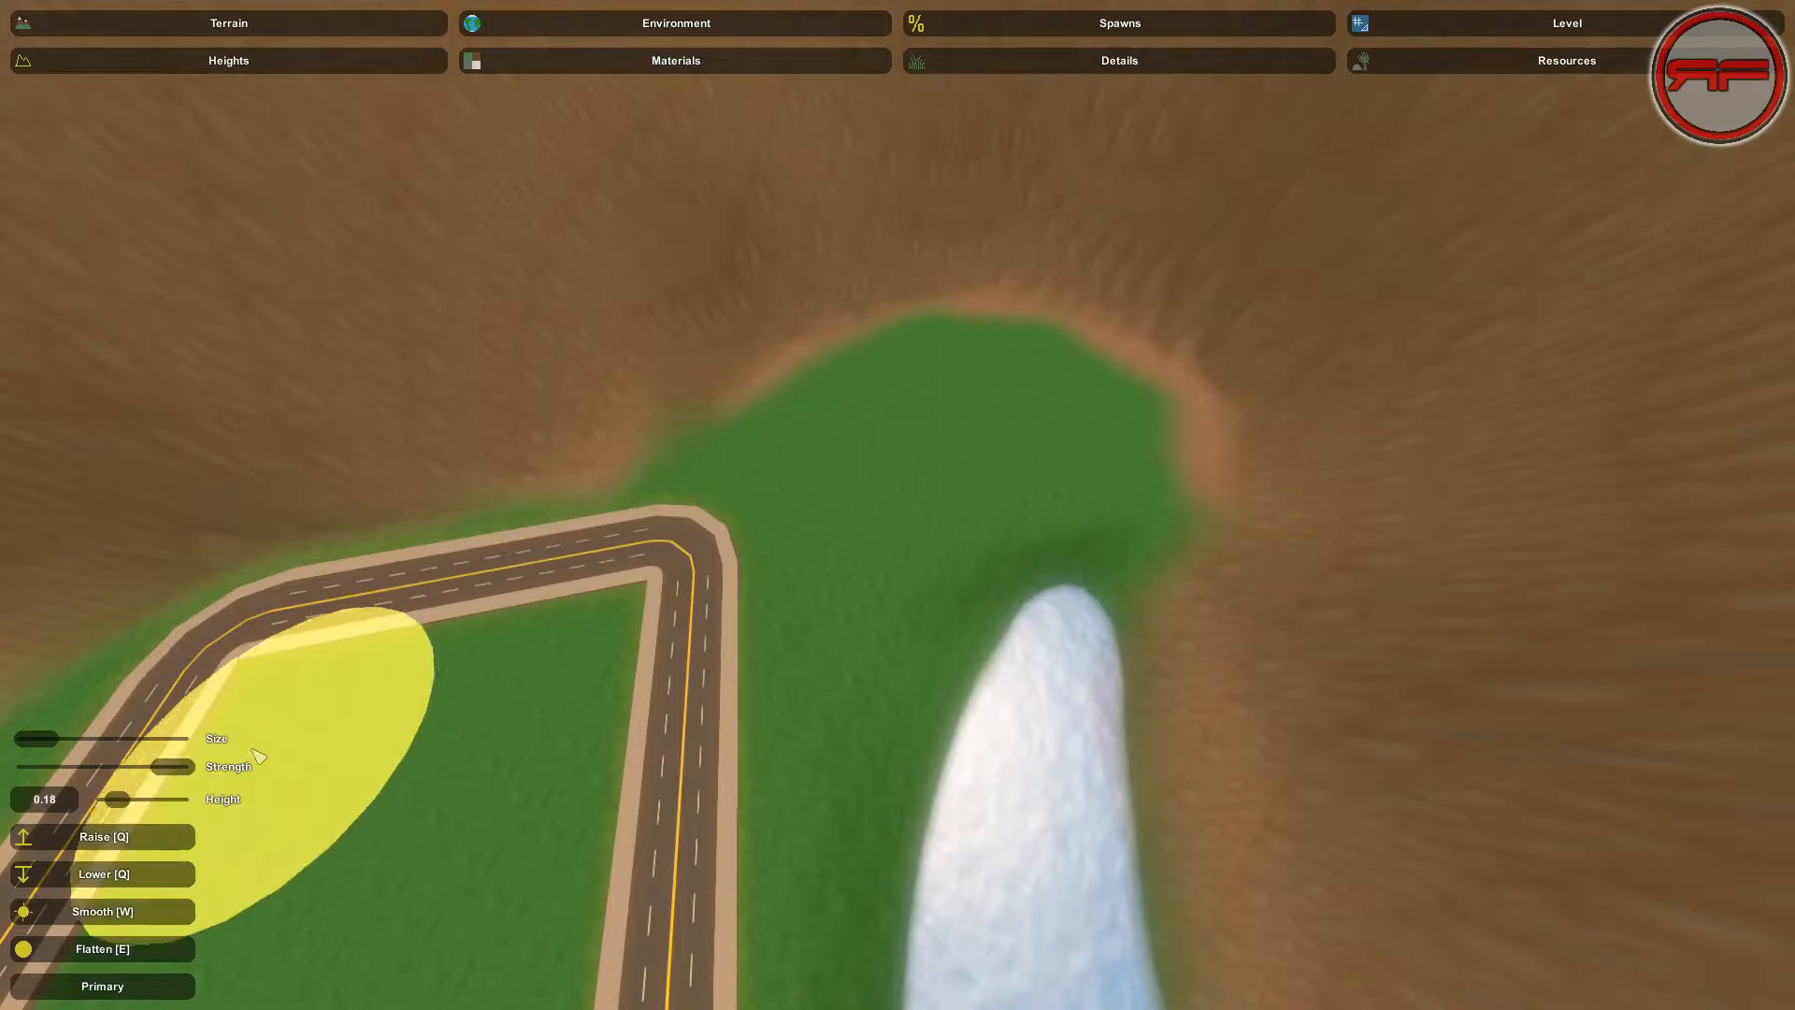
Smooth the terrain along the foot of the cliffs around the grassy end of the valley
{"action": "left_click", "coordinate": [120, 907]}
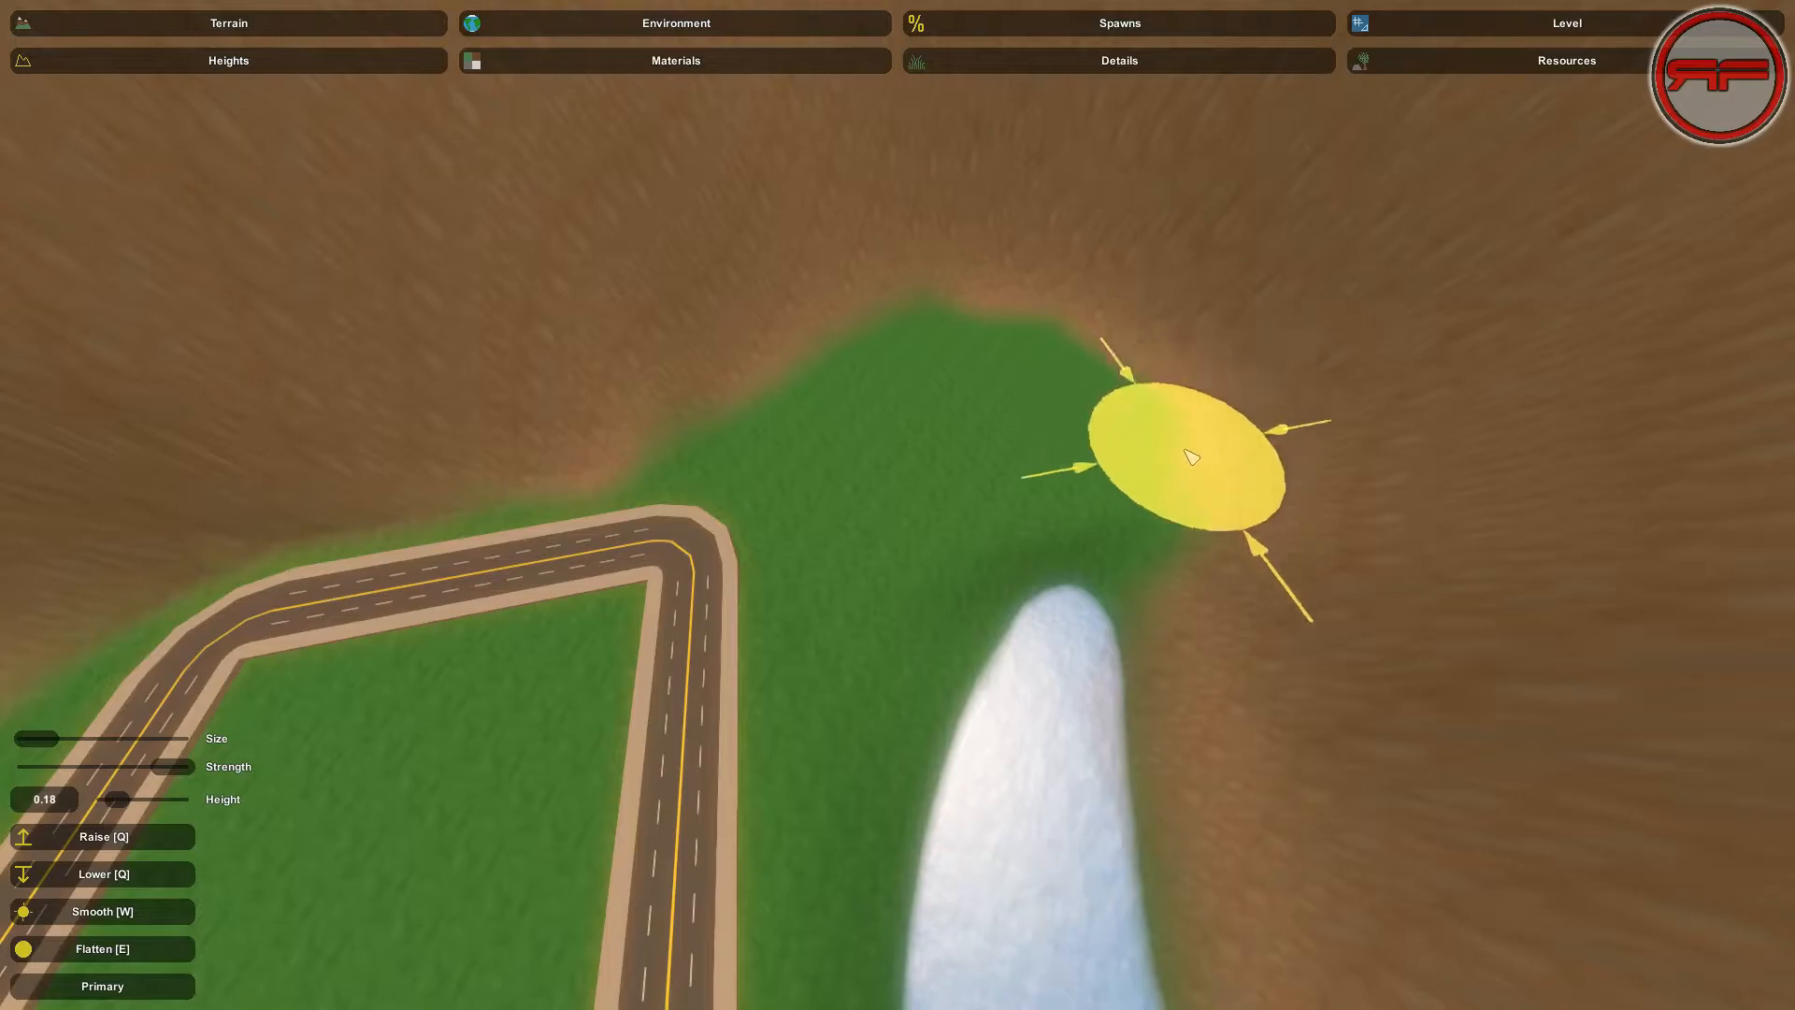
{"action": "left_click_drag", "start_coordinate": [1083, 638], "coordinate": [1034, 640]}
{"action": "right_click_drag", "start_coordinate": [898, 447], "coordinate": [1038, 468]}
{"action": "mouse_move", "coordinate": [898, 505]}
{"action": "right_mouse_down"}
{"action": "mouse_move", "coordinate": [917, 374]}
{"action": "mouse_move", "coordinate": [902, 281]}
{"action": "mouse_move", "coordinate": [842, 253]}
{"action": "mouse_move", "coordinate": [692, 257]}
{"action": "mouse_move", "coordinate": [701, 421]}
{"action": "mouse_move", "coordinate": [841, 599]}
{"action": "mouse_move", "coordinate": [991, 589]}
{"action": "right_mouse_up"}
{"action": "key", "text": "w"}
{"action": "key", "text": "s"}
{"action": "key", "text": "w"}
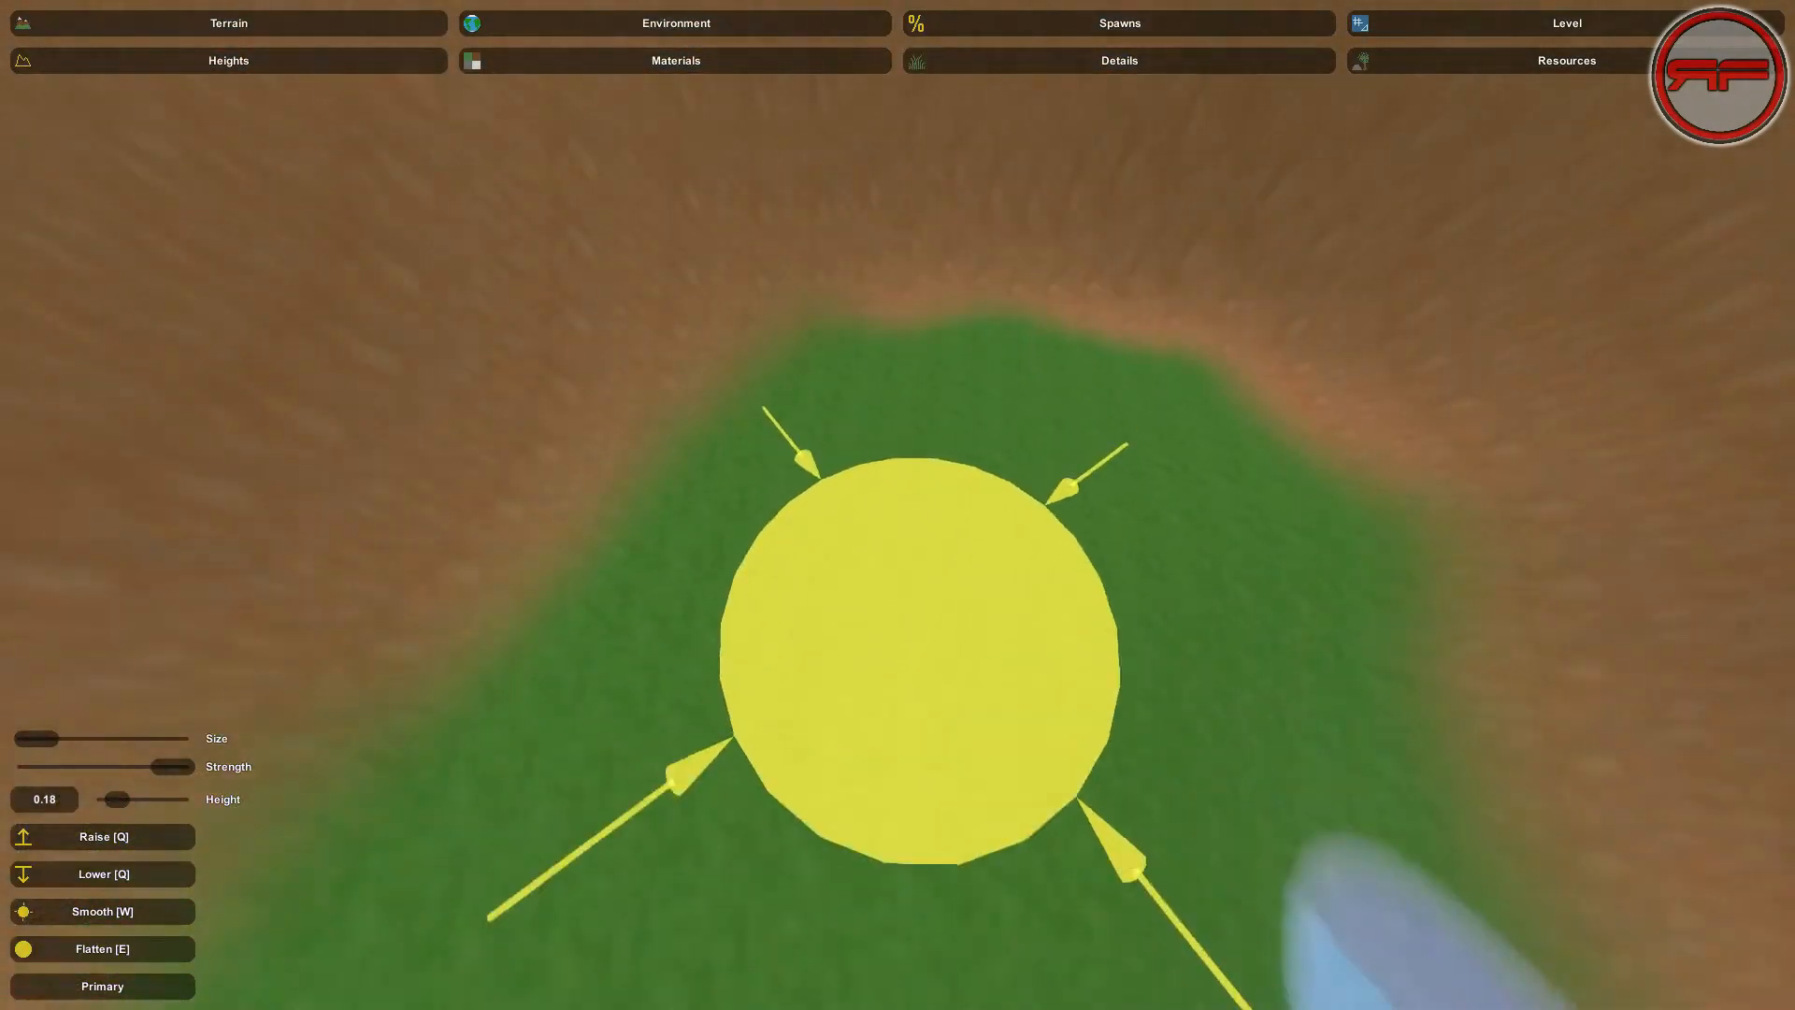
Switch to editing level objects and place Barn #1 on the grass near the foot of the cliff
{"action": "left_click", "coordinate": [1382, 27]}
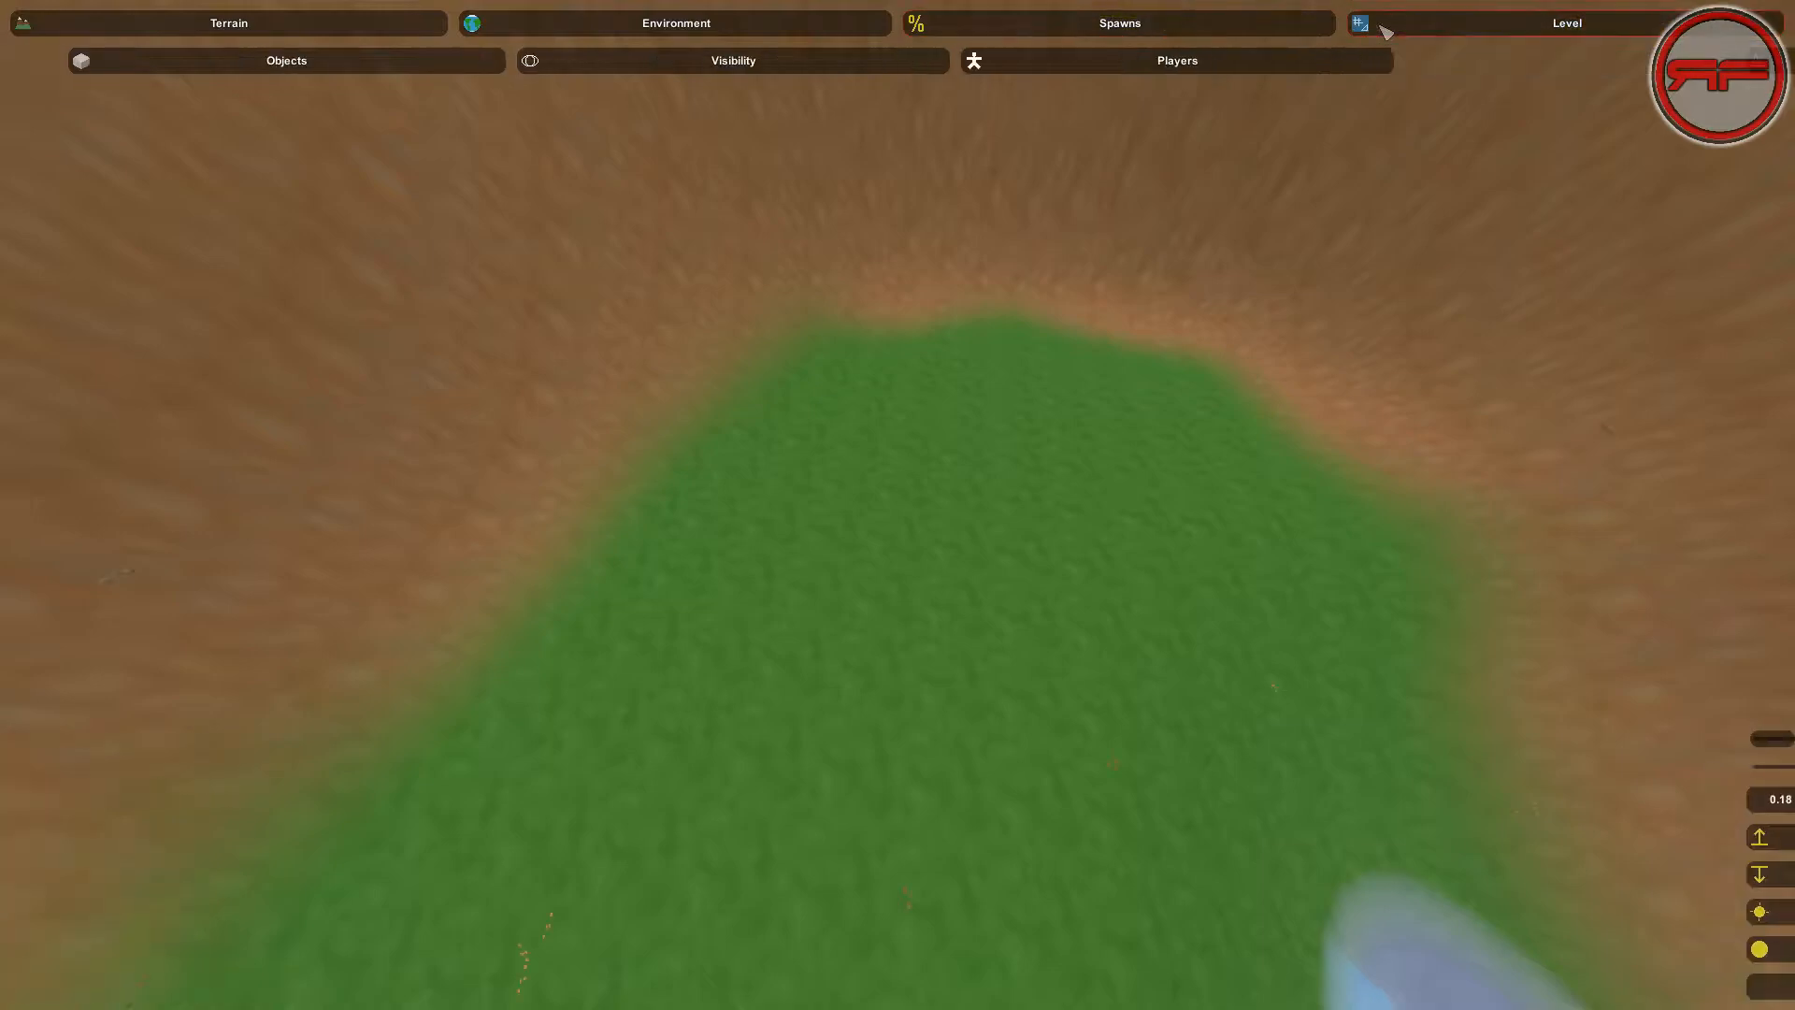
{"action": "left_click", "coordinate": [330, 65]}
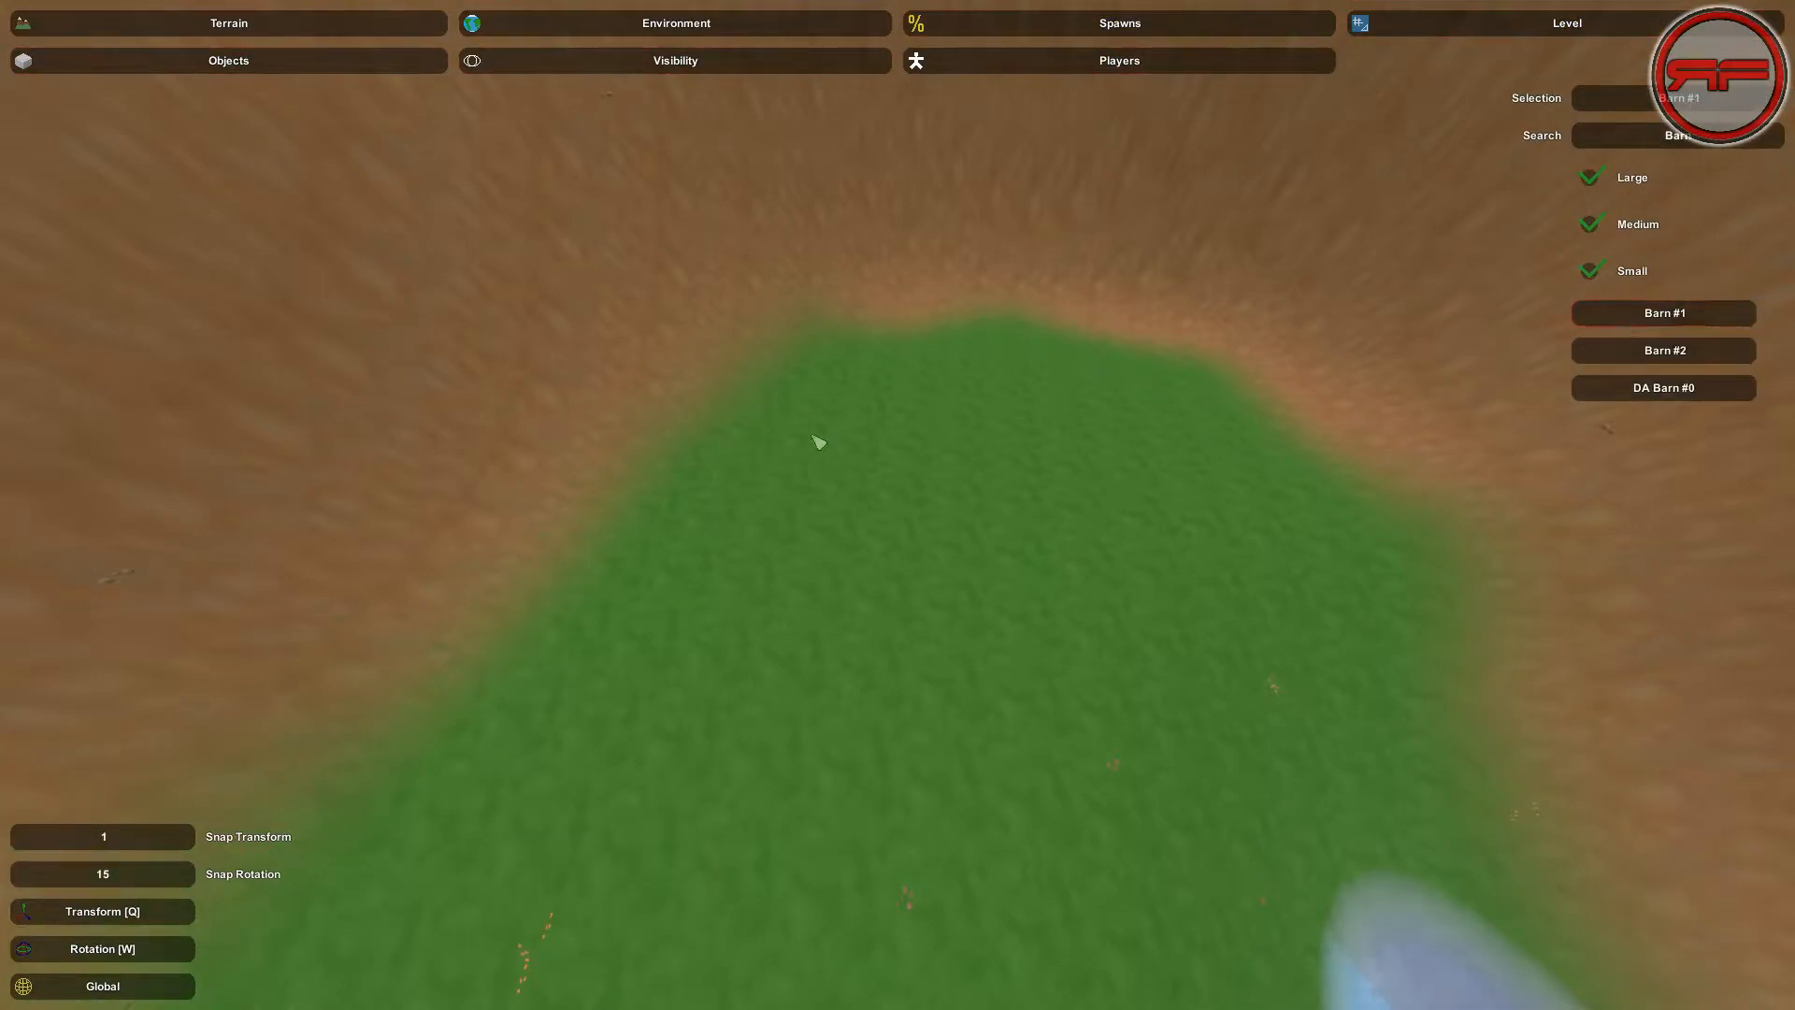
{"action": "key", "text": "w"}
{"action": "right_click_drag", "start_coordinate": [1019, 425], "coordinate": [972, 300]}
{"action": "key", "text": "w"}
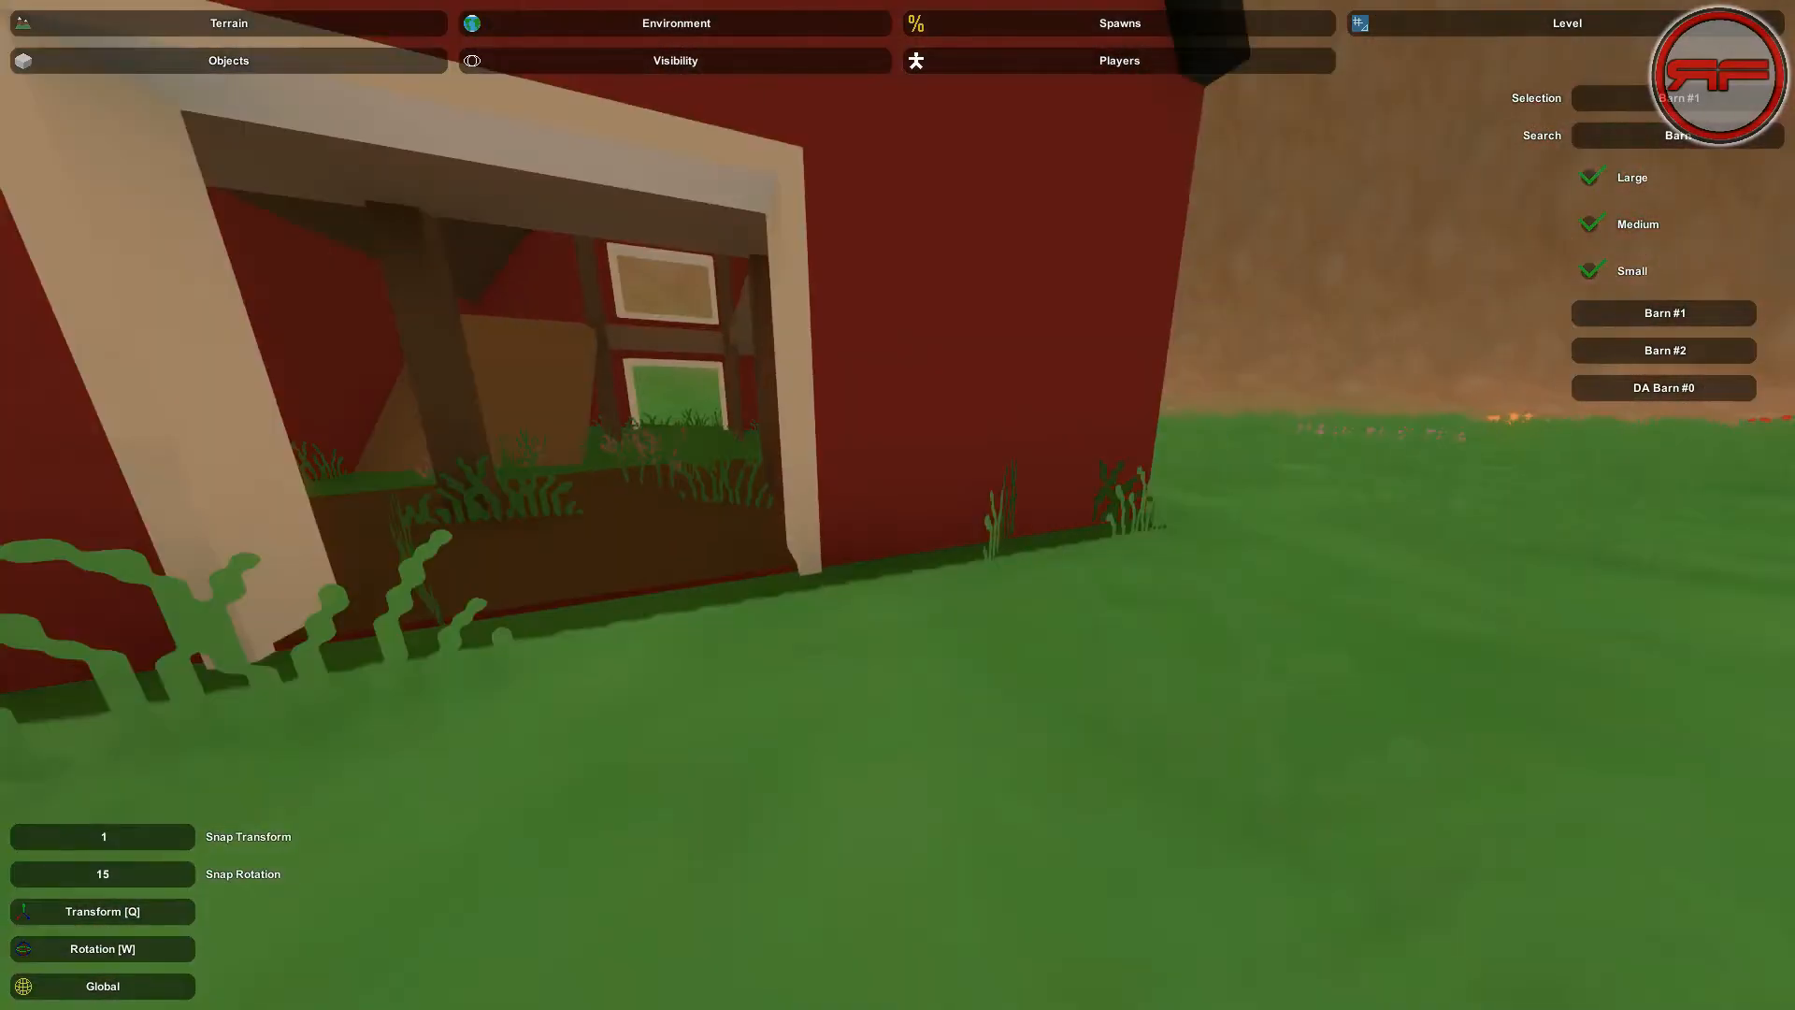
Raise the barn slightly so its floor sits above the ground
{"action": "left_click", "coordinate": [822, 321]}
{"action": "key", "text": "q"}
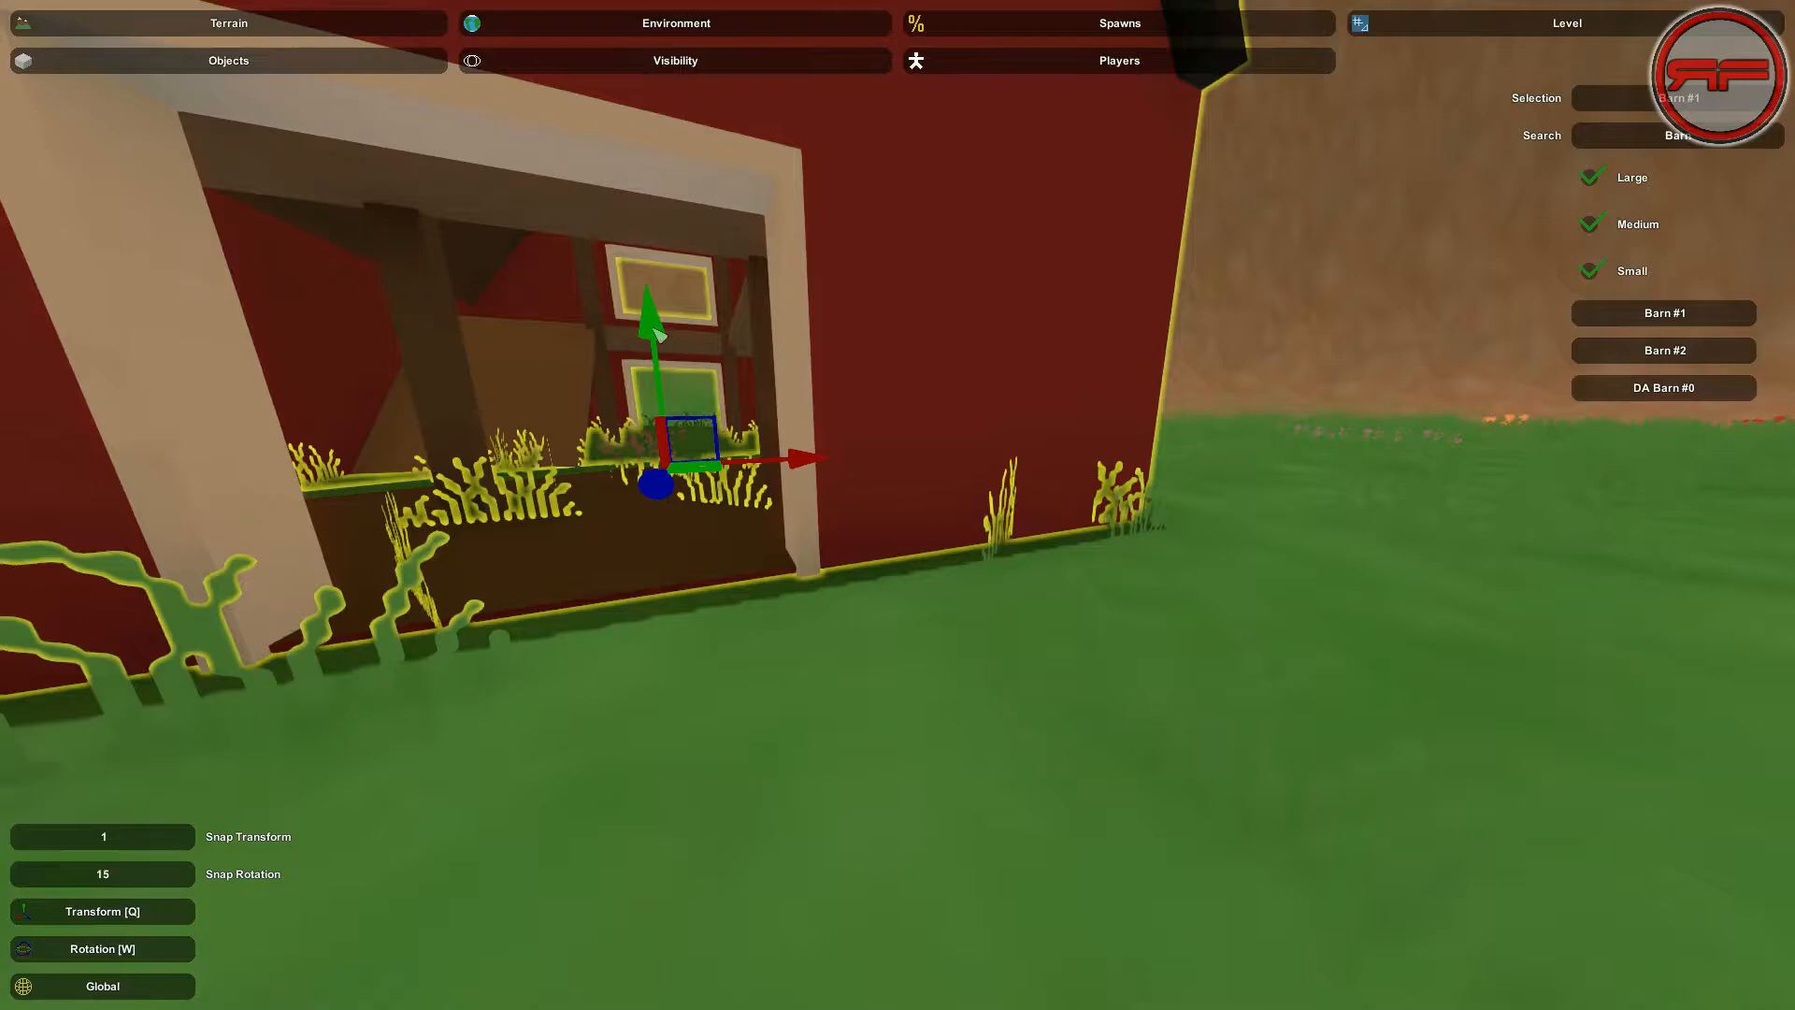
{"action": "left_click_drag", "start_coordinate": [656, 334], "coordinate": [643, 331]}
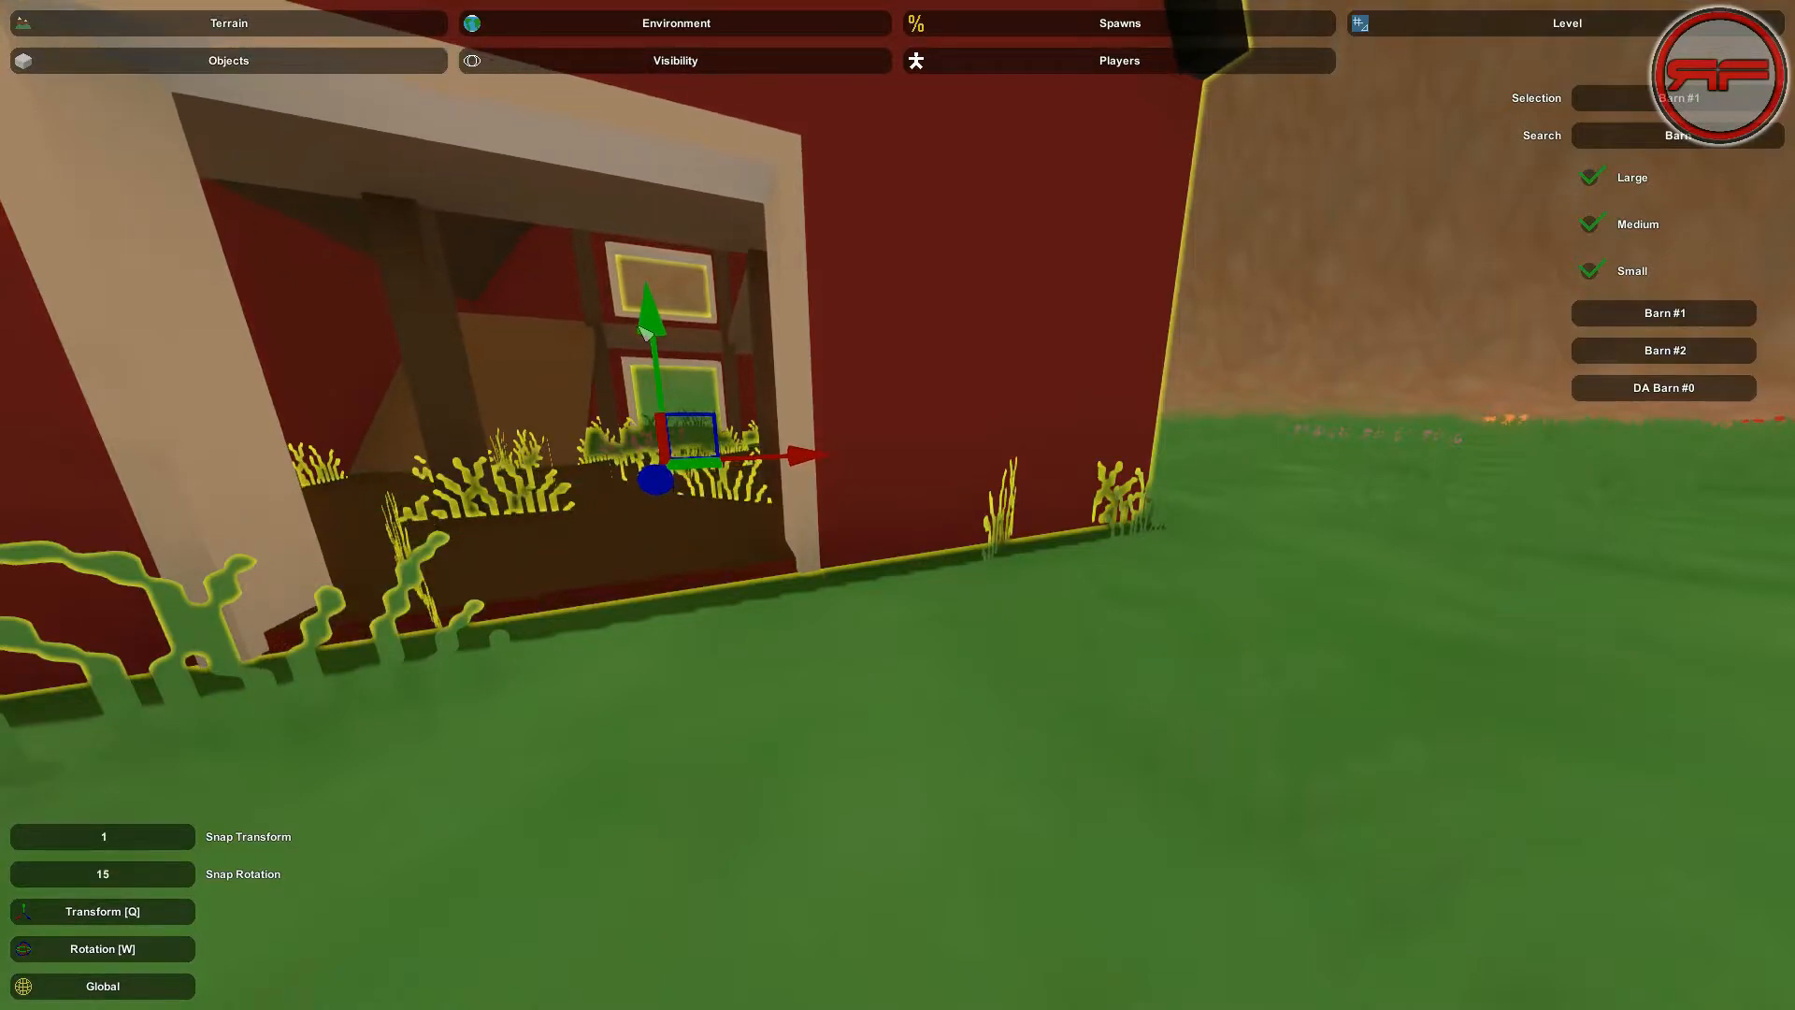
{"action": "key", "text": "s"}
{"action": "right_click_drag", "start_coordinate": [652, 400], "coordinate": [904, 502]}
{"action": "key", "text": "w"}
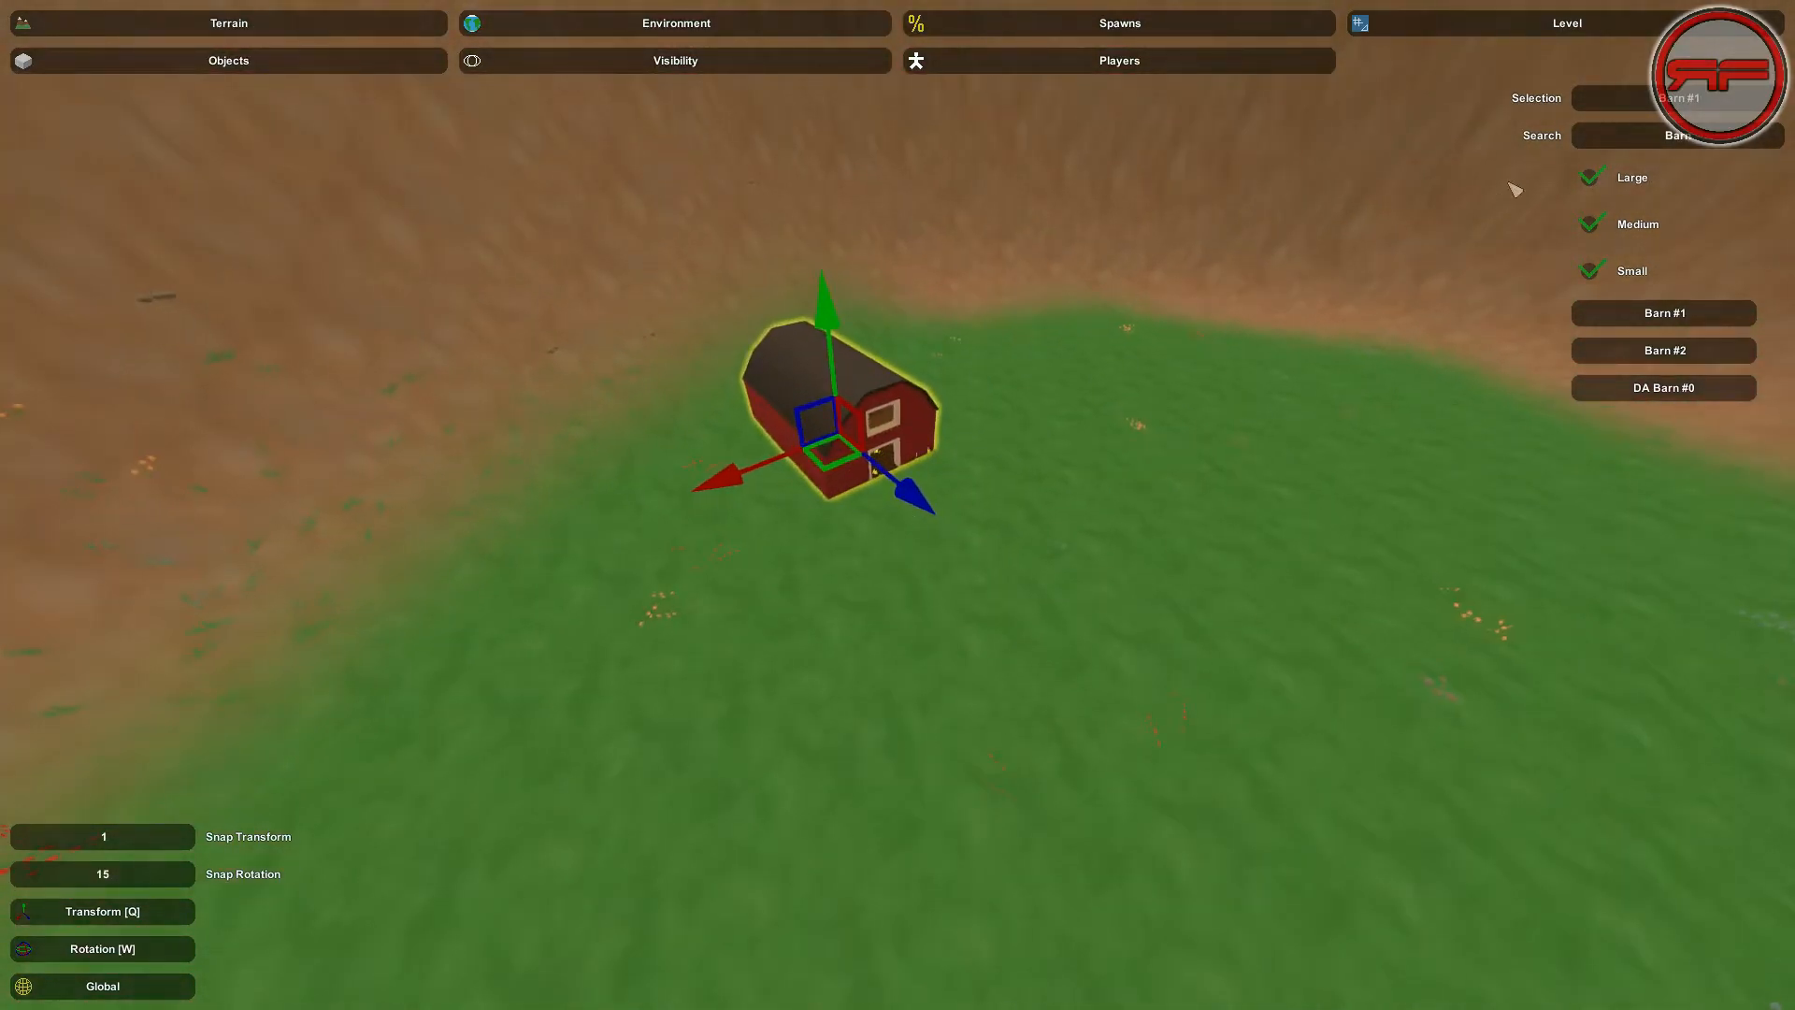
Return to the terrain height tools and reshape the grass edge along the cliff behind the barn
{"action": "left_click", "coordinate": [1553, 22]}
{"action": "left_click", "coordinate": [414, 35]}
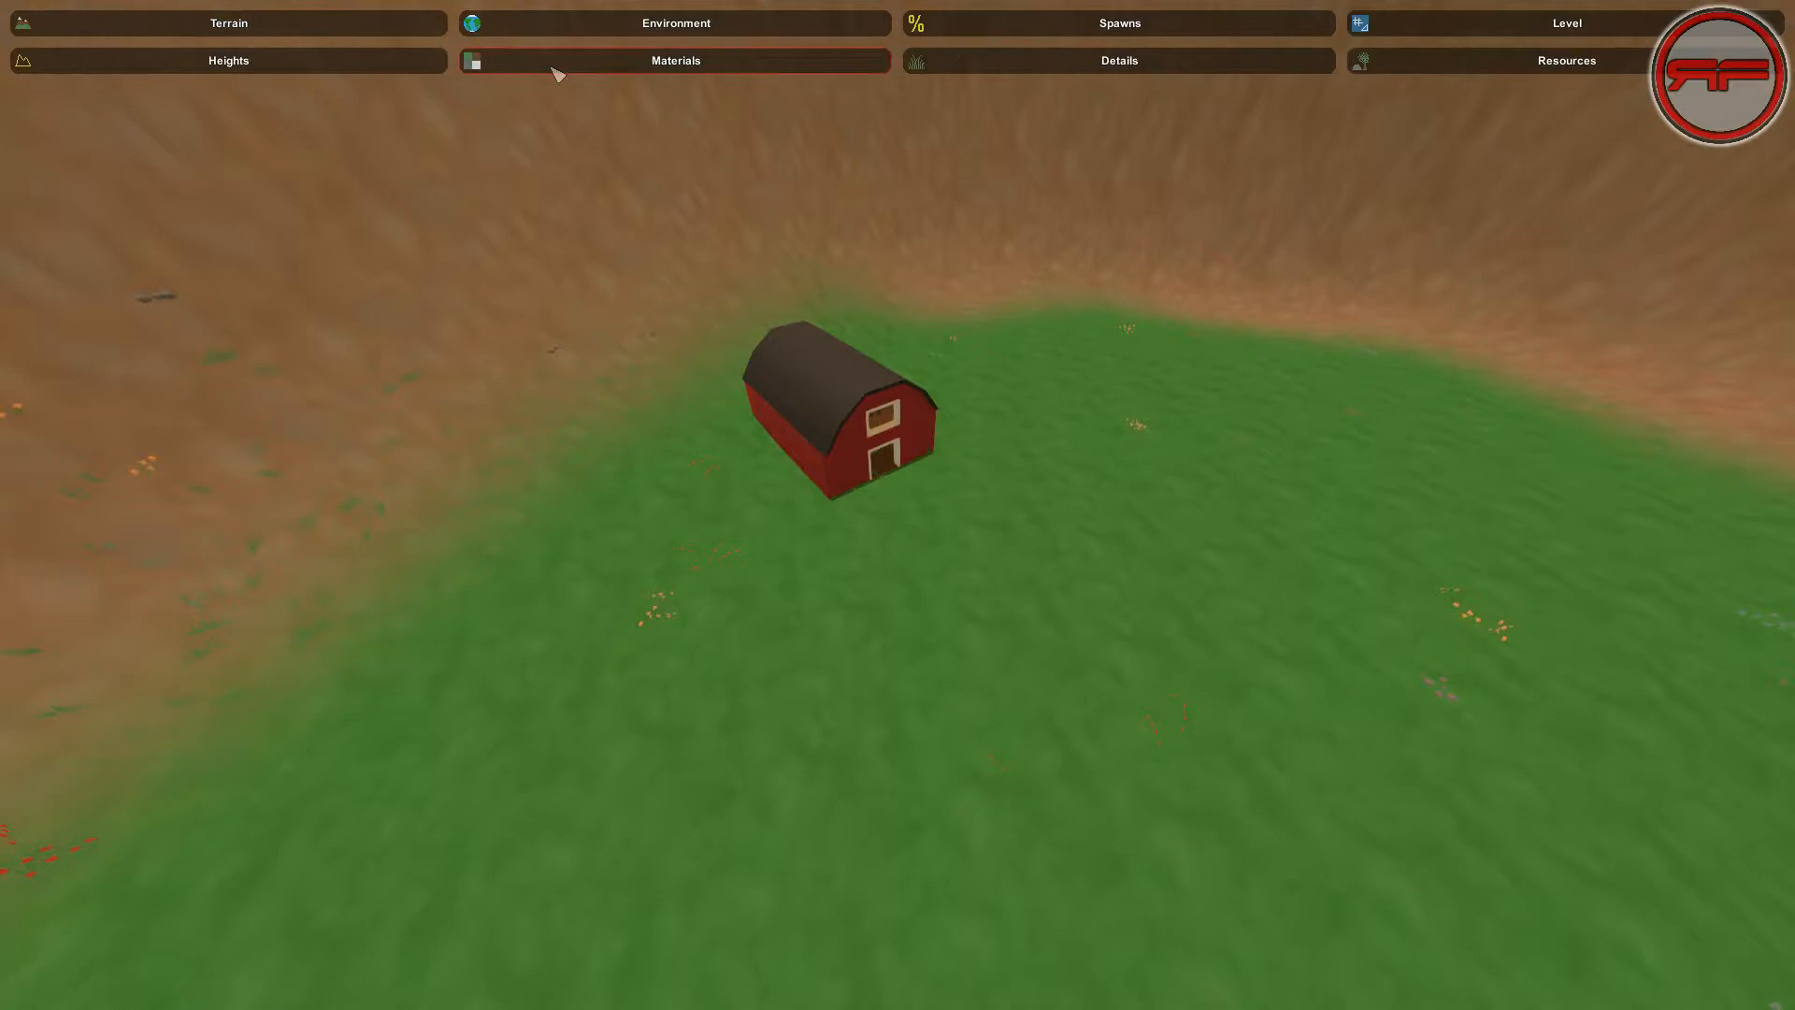
{"action": "left_click", "coordinate": [552, 61]}
{"action": "key", "text": "e"}
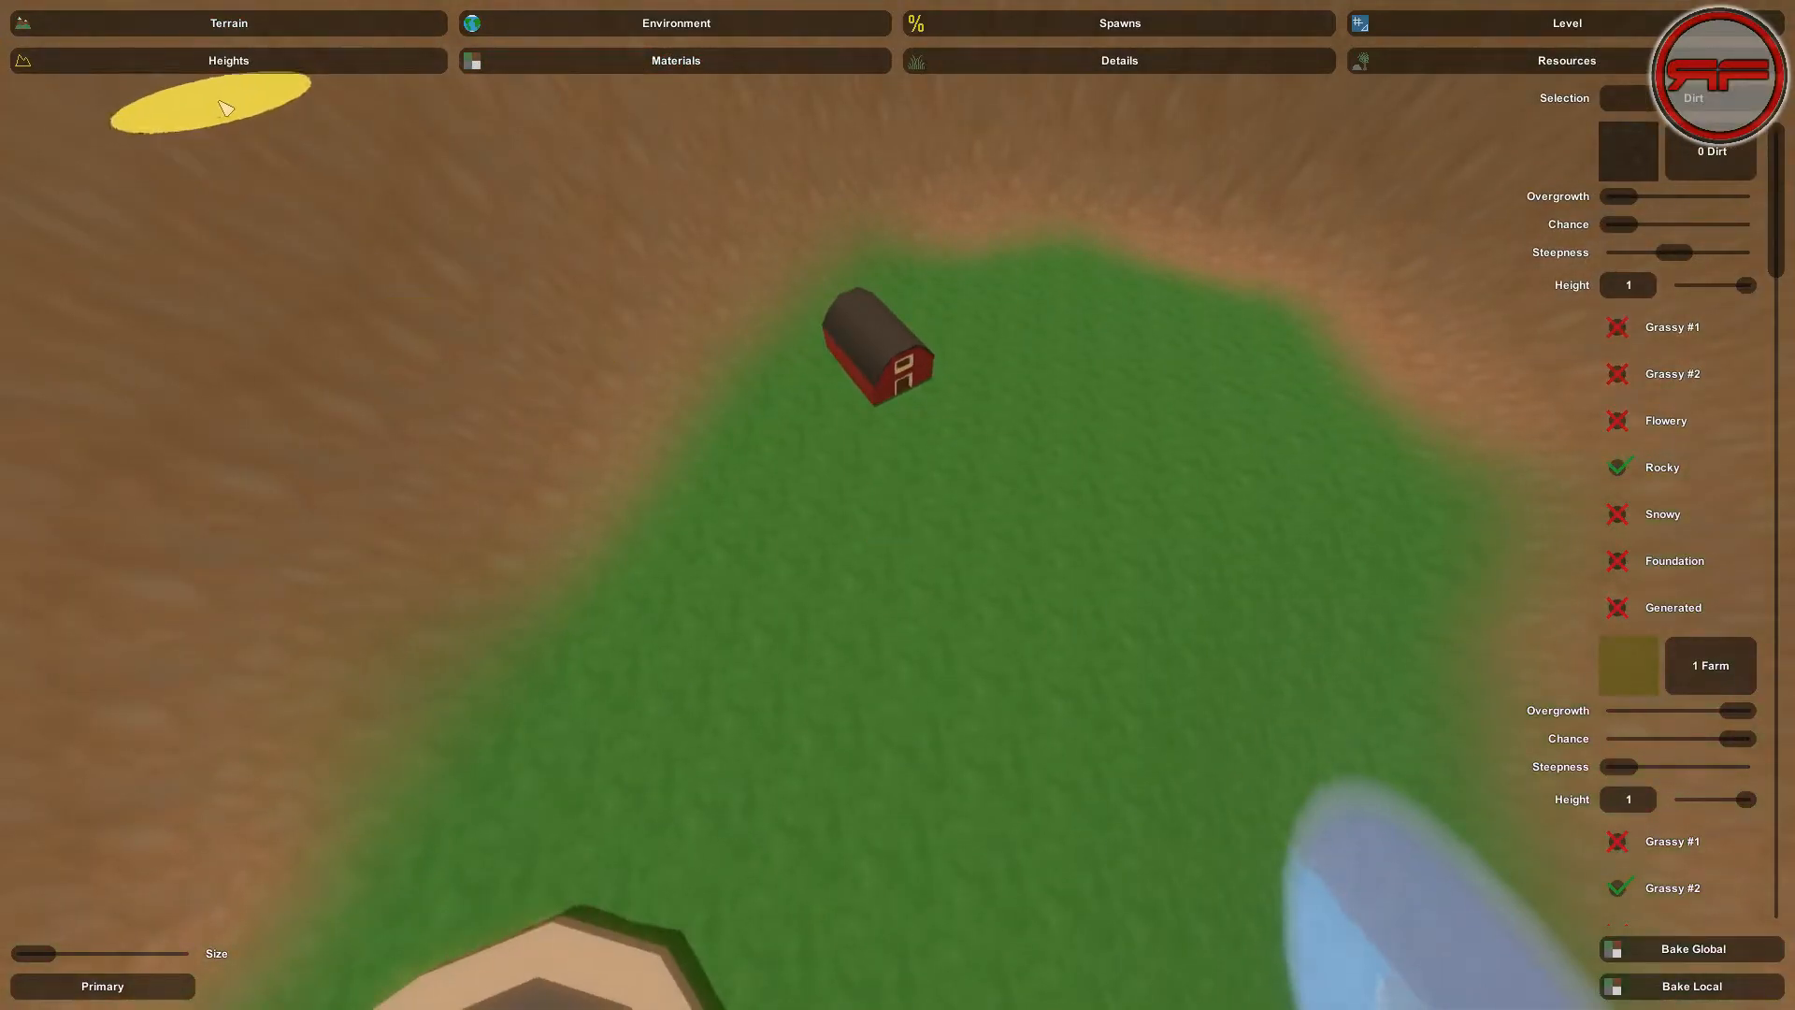
{"action": "left_click", "coordinate": [215, 64]}
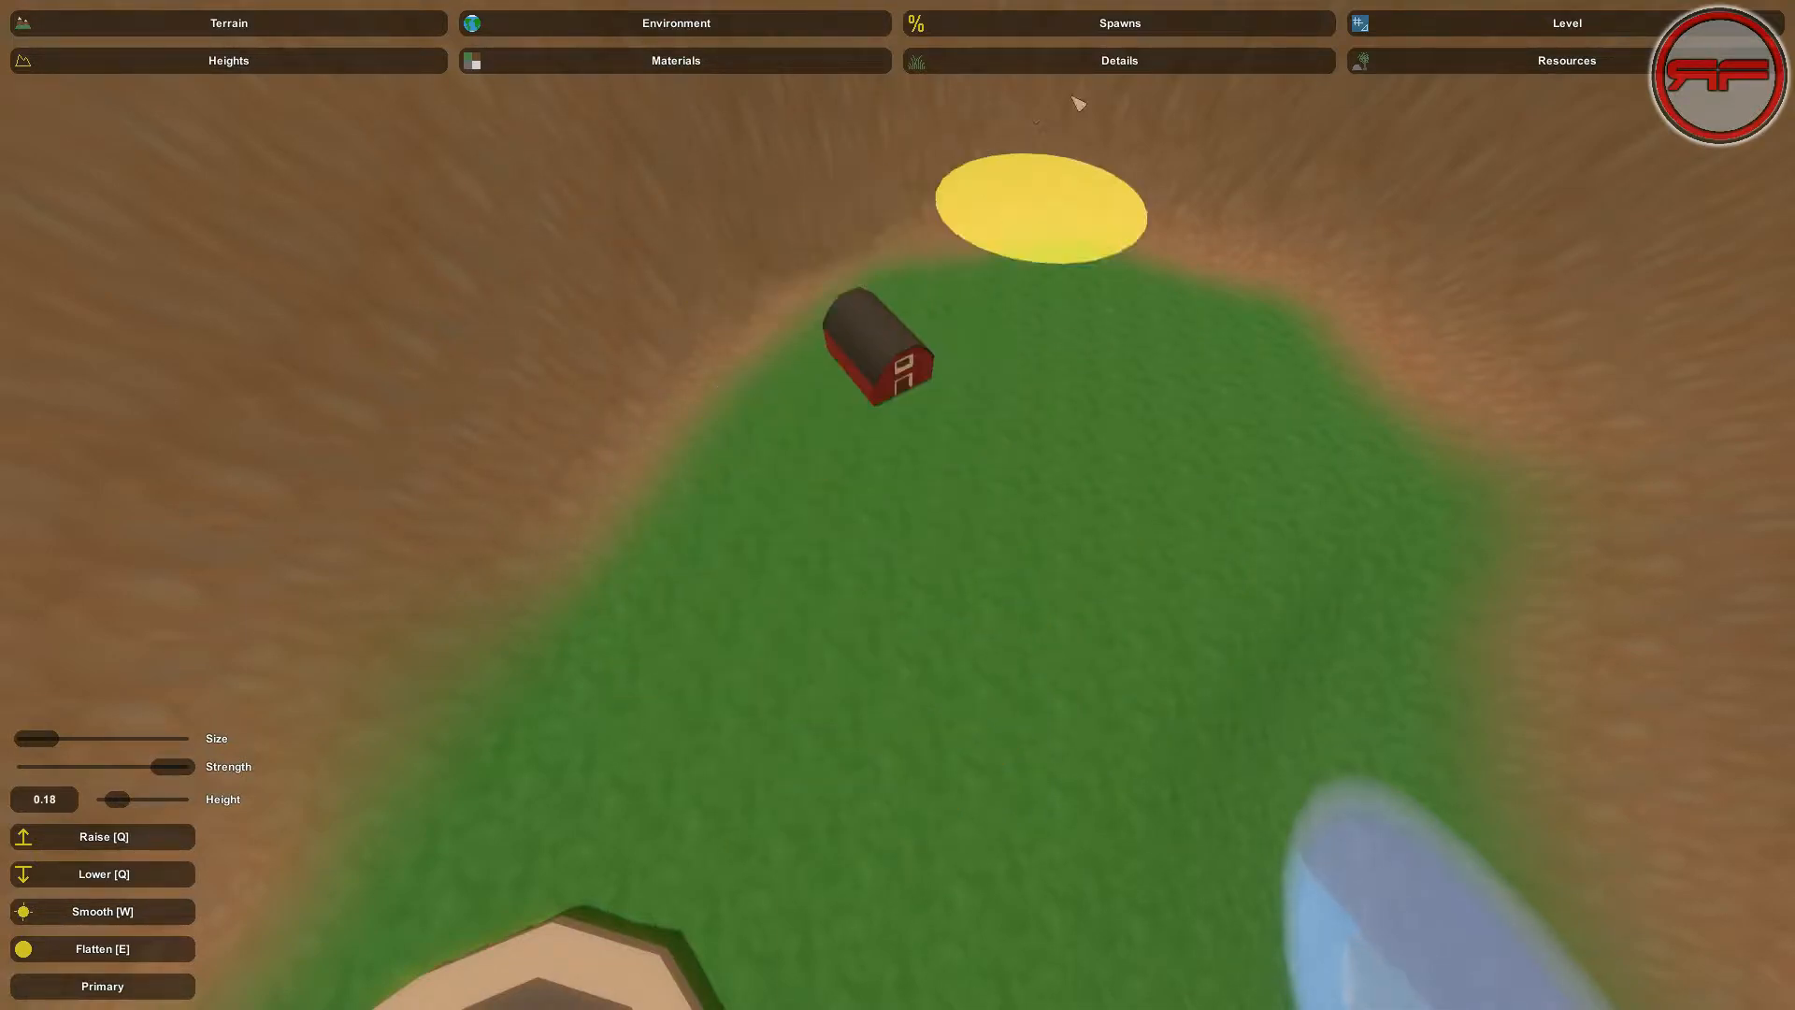
Switch back to object editing and fine-tune the barn's height against the grass
{"action": "left_click", "coordinate": [1504, 20]}
{"action": "left_click", "coordinate": [323, 70]}
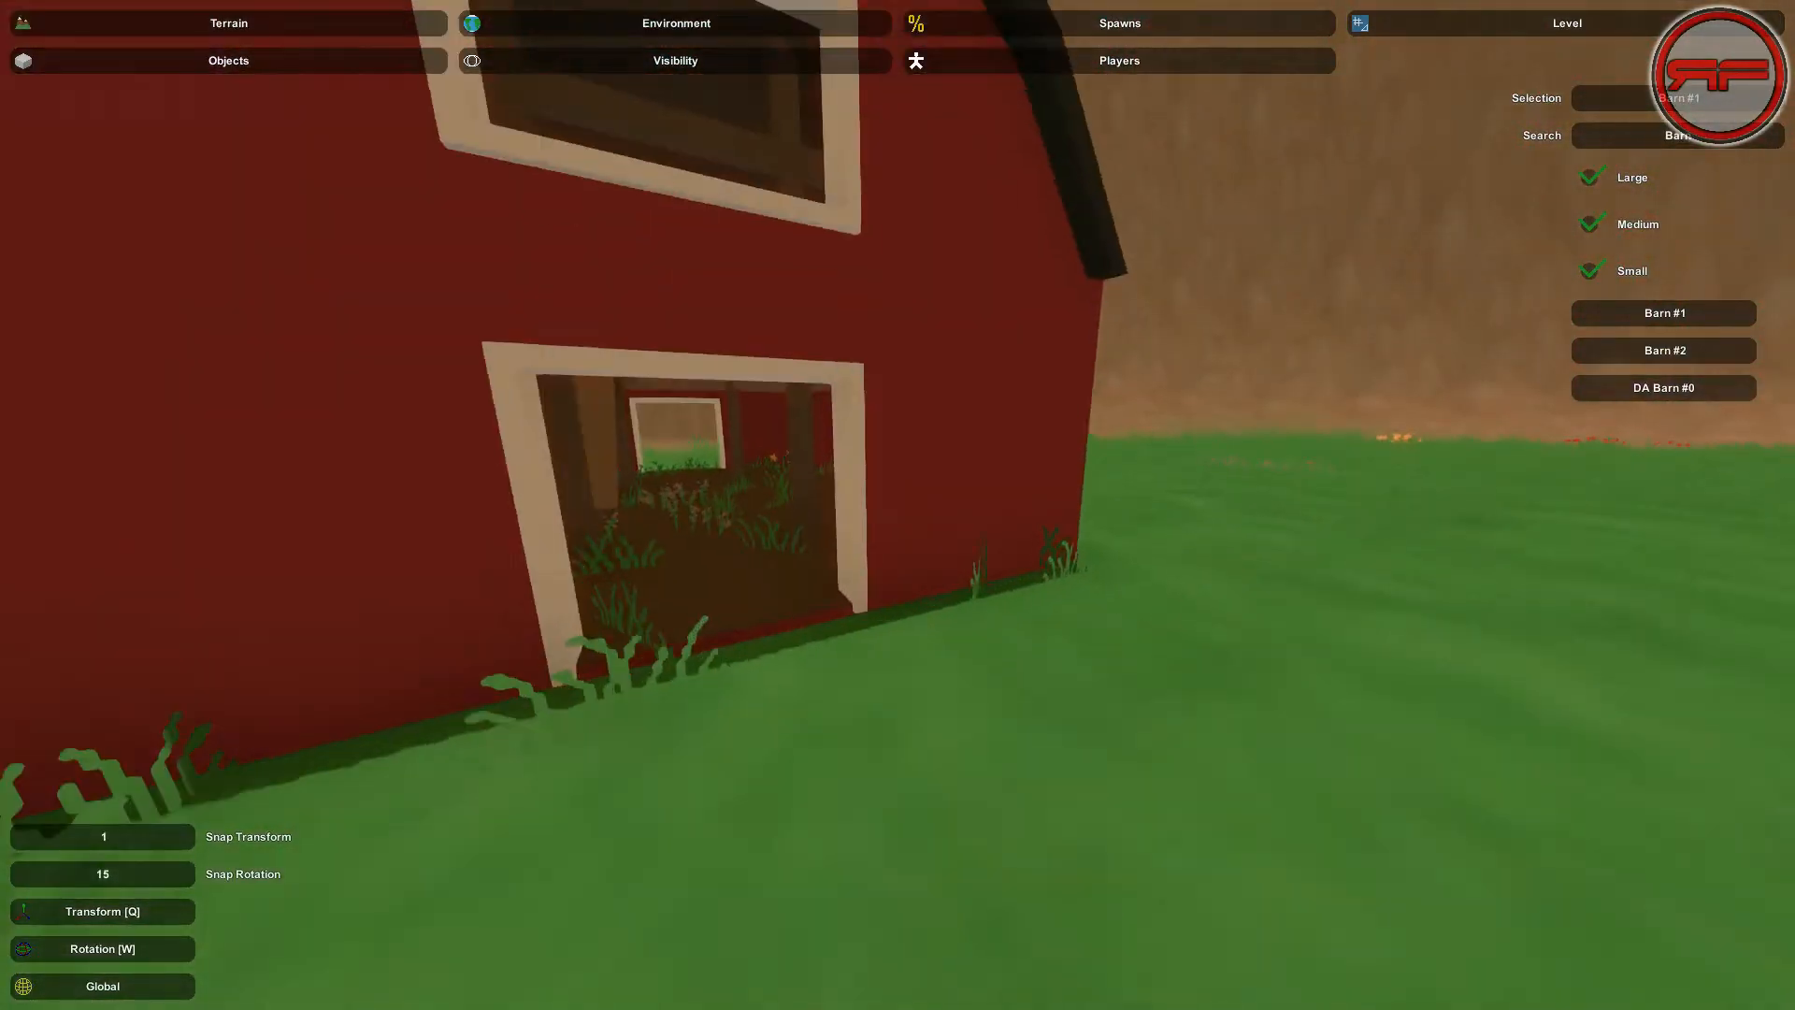
{"action": "left_click", "coordinate": [904, 513]}
{"action": "left_click_drag", "start_coordinate": [682, 366], "coordinate": [671, 375]}
Deselect the barn and examine how it sits on the terrain from several sides
{"action": "left_click", "coordinate": [917, 725]}
{"action": "right_click_drag", "start_coordinate": [917, 725], "coordinate": [813, 771]}
{"action": "key", "text": "s"}
{"action": "key", "text": "w"}
{"action": "key", "text": "s"}
{"action": "key", "text": "s"}
{"action": "key", "text": "w"}
{"action": "key", "text": "w"}
{"action": "key", "text": "s"}
{"action": "key", "text": "s"}
{"action": "key", "text": "w"}
{"action": "key", "text": "w"}
{"action": "key", "text": "d"}
{"action": "left_click", "coordinate": [900, 510]}
{"action": "key", "text": "e"}
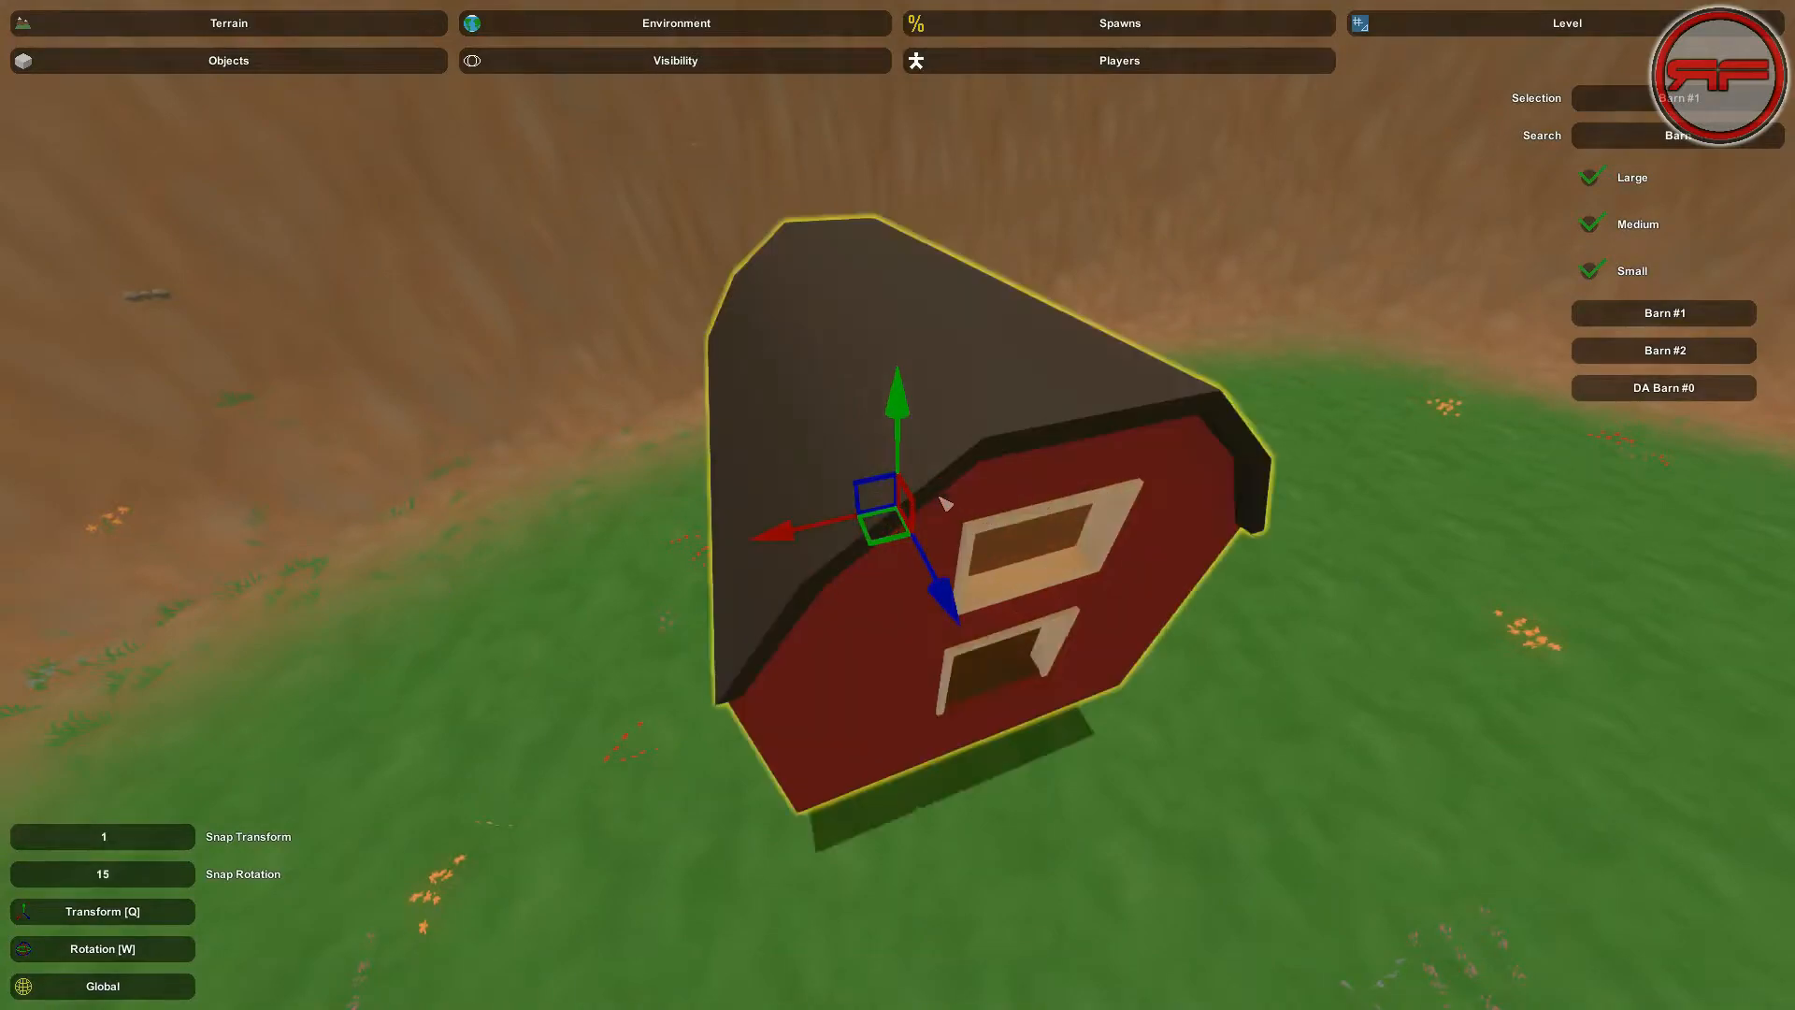
{"action": "key", "text": "ctrl+z"}
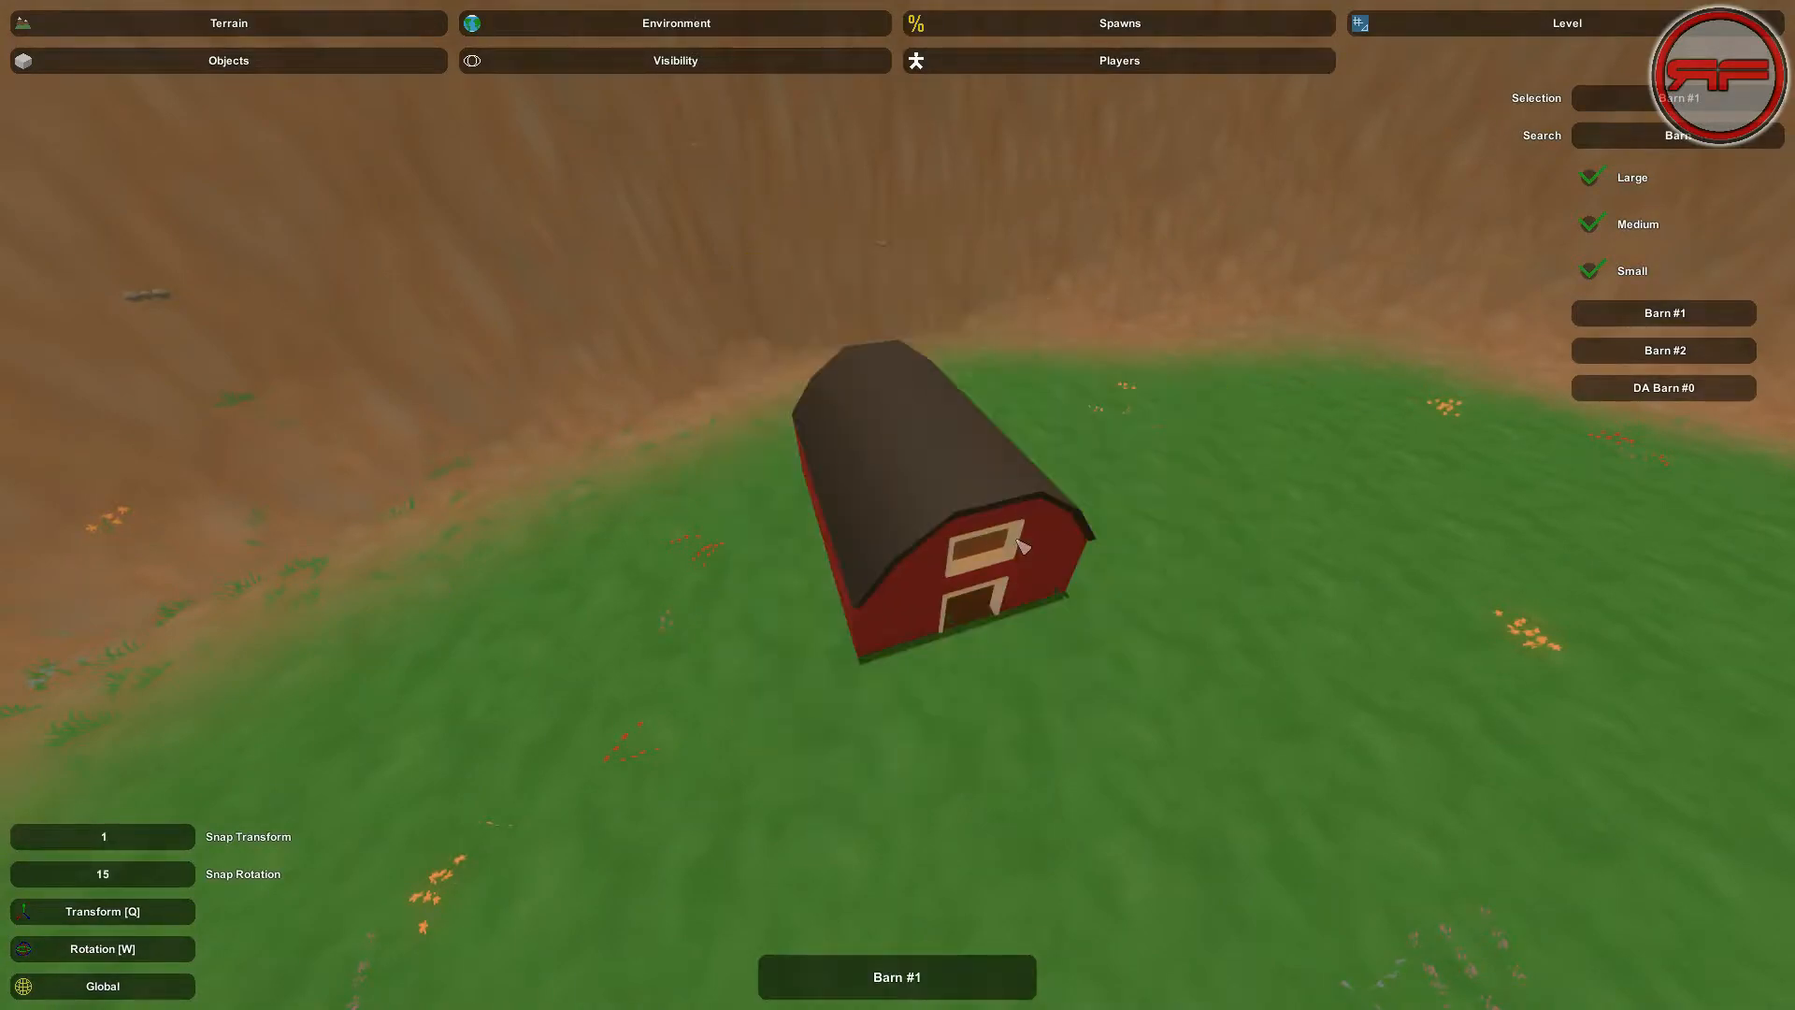
Rotate Barn #1 about its vertical axis and move it back toward the foot of the cliff
{"action": "left_click", "coordinate": [1026, 546]}
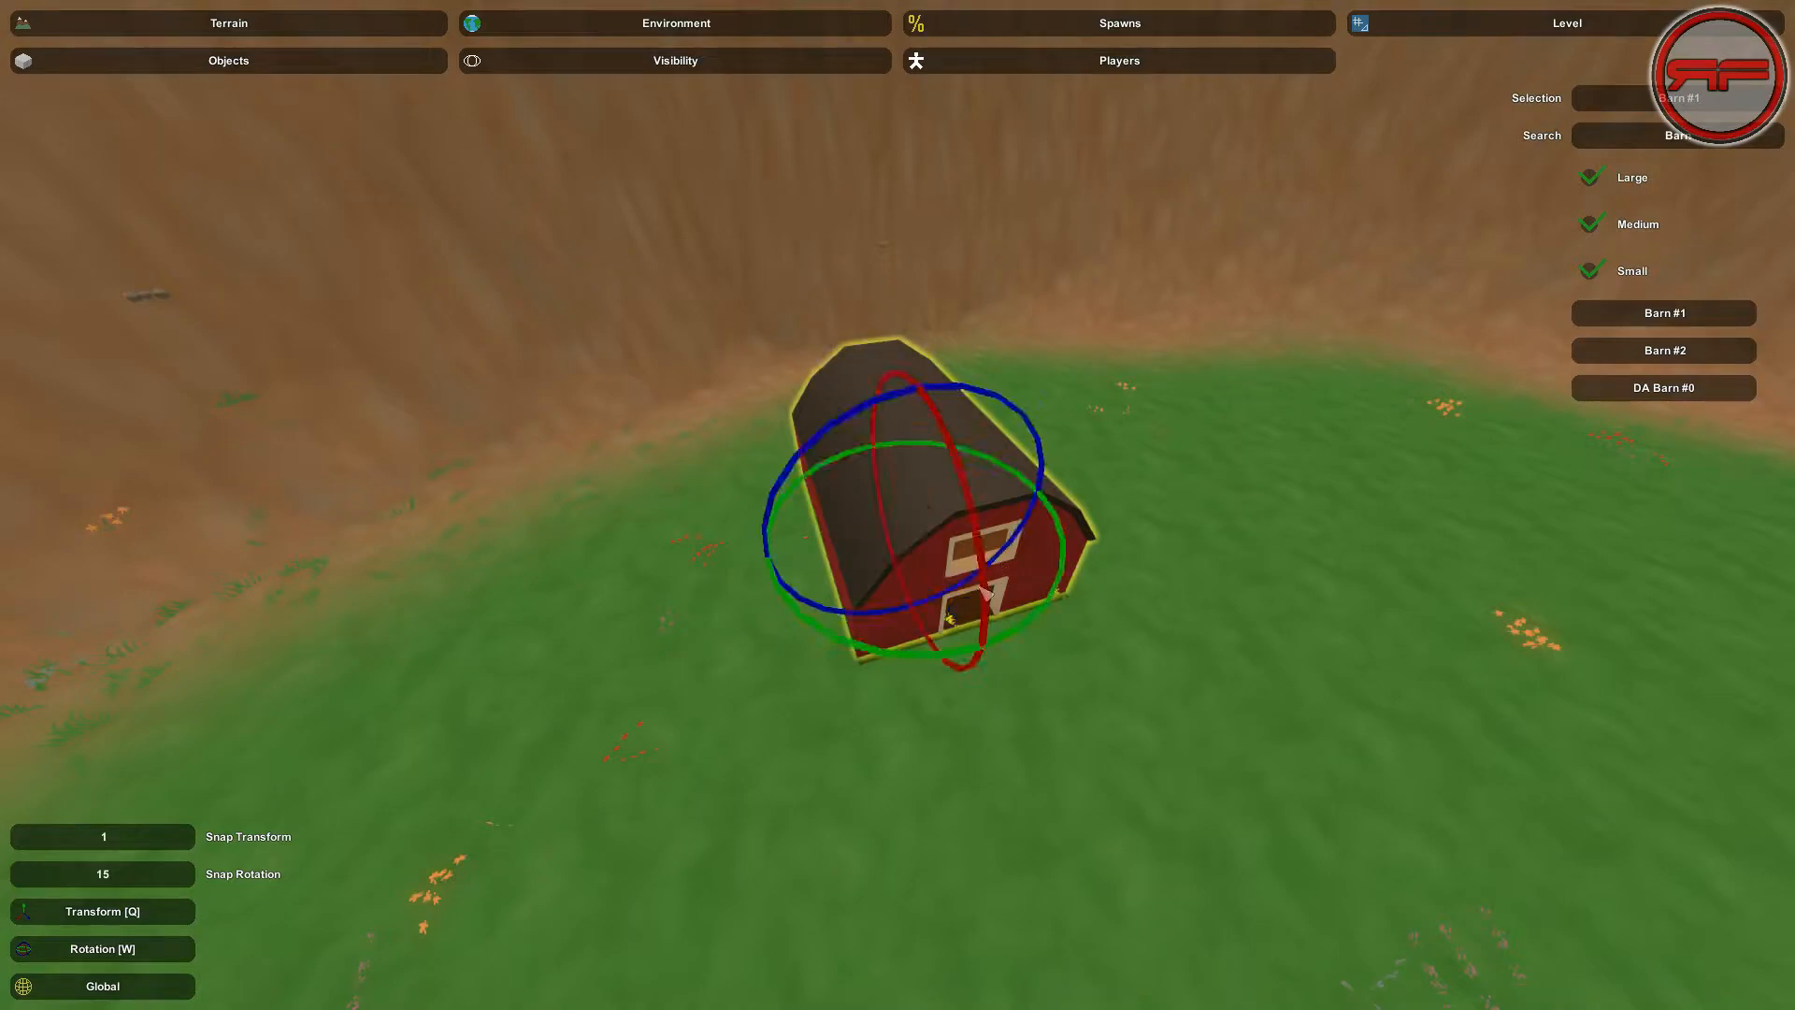
{"action": "mouse_move", "coordinate": [881, 655]}
{"action": "left_mouse_down"}
{"action": "mouse_move", "coordinate": [844, 659]}
{"action": "mouse_move", "coordinate": [862, 663]}
{"action": "left_mouse_up"}
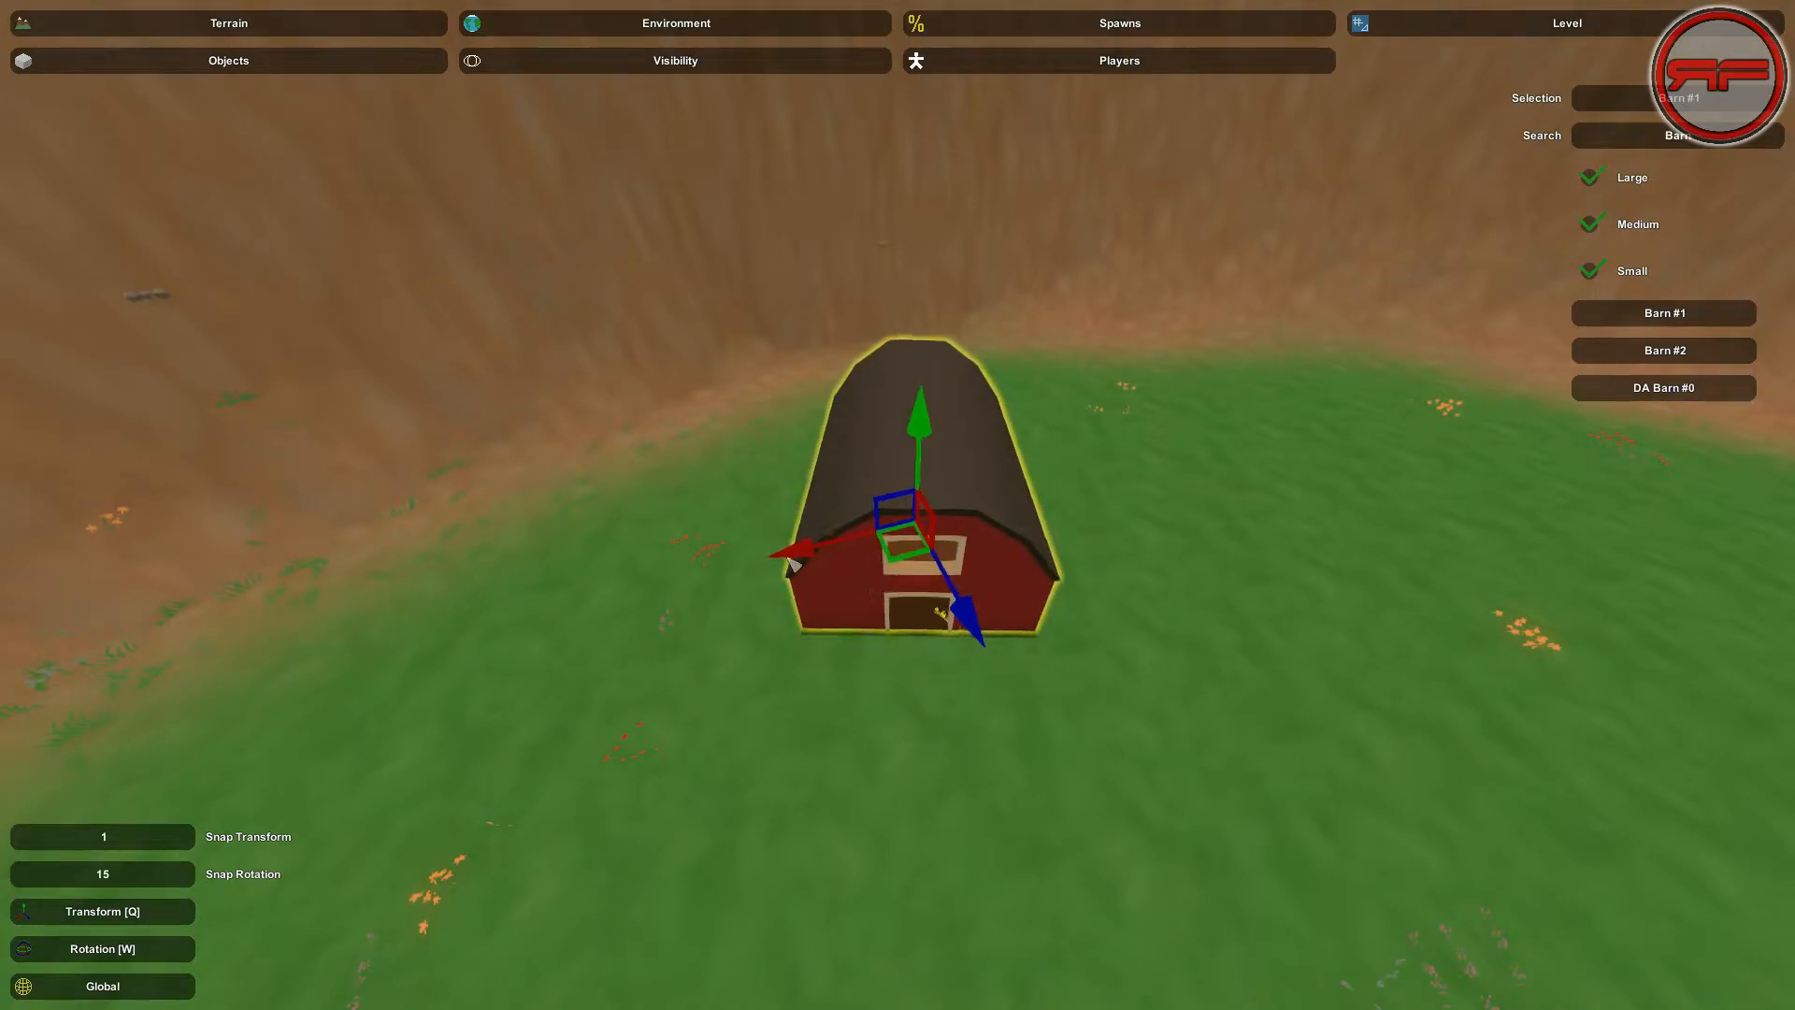
{"action": "left_click_drag", "start_coordinate": [793, 563], "coordinate": [1004, 547]}
{"action": "left_click_drag", "start_coordinate": [1100, 584], "coordinate": [1049, 568]}
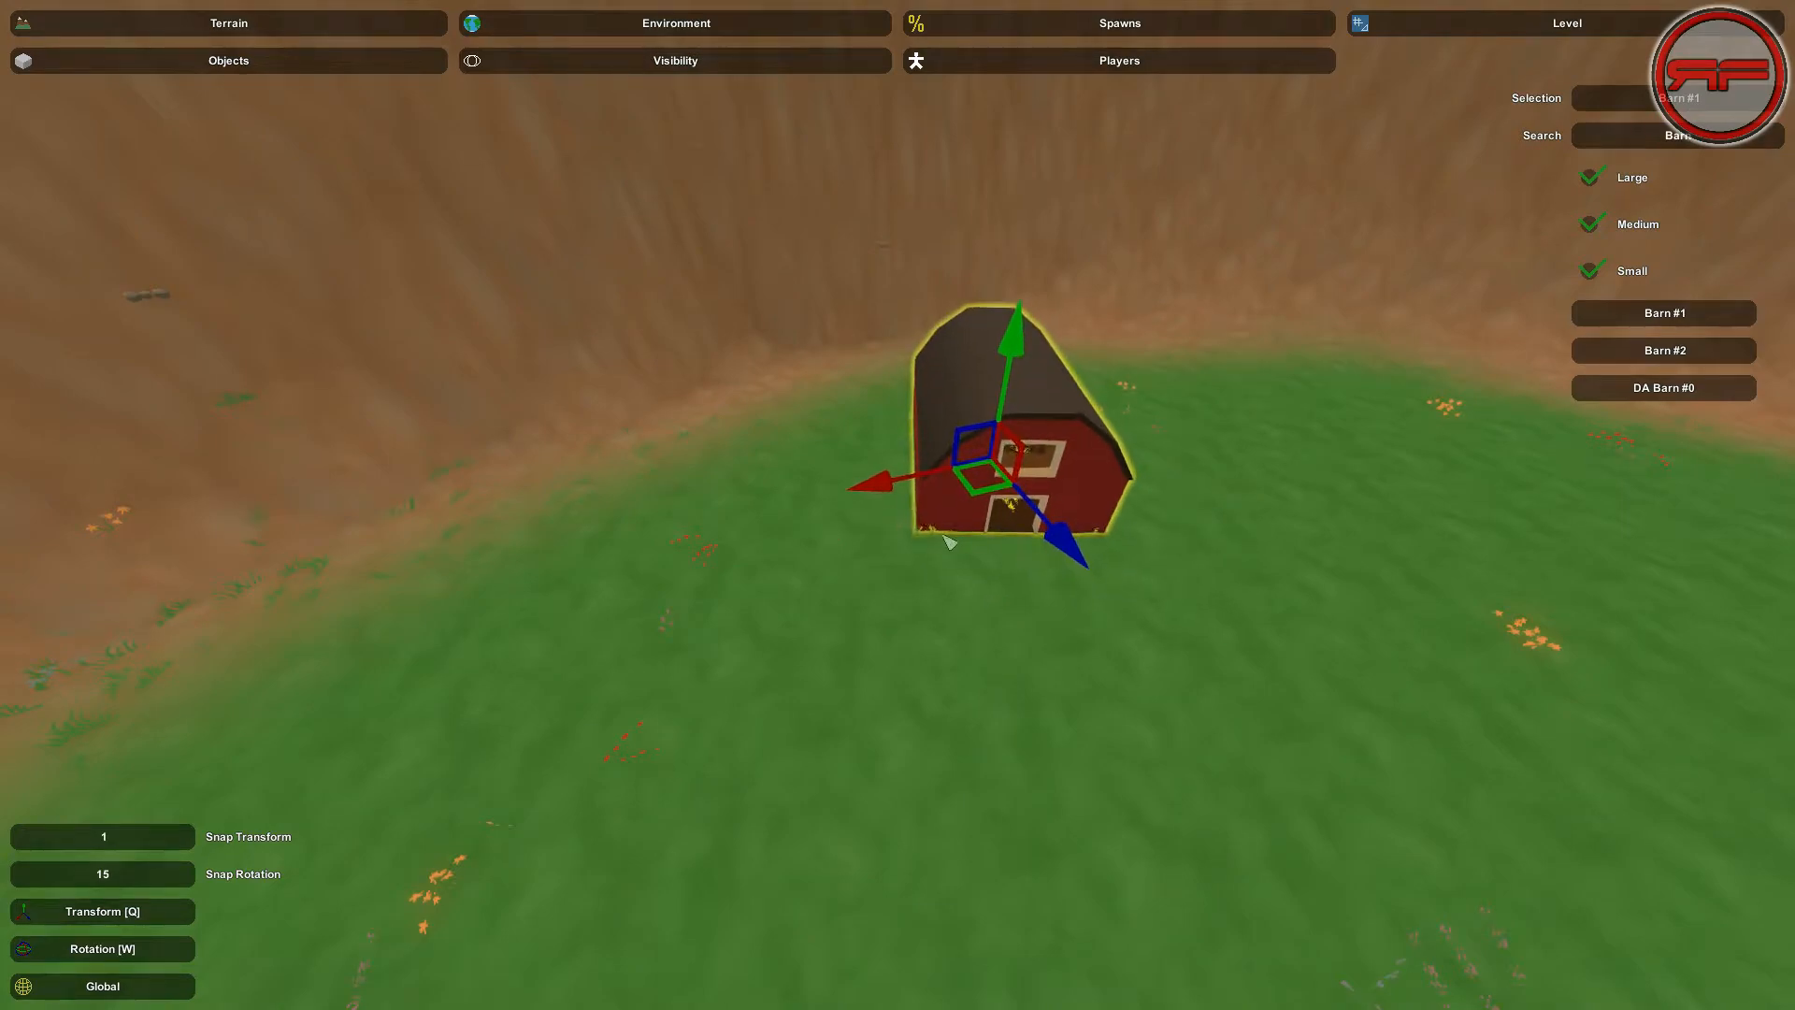
{"action": "left_click_drag", "start_coordinate": [871, 485], "coordinate": [820, 514]}
{"action": "key", "text": "s"}
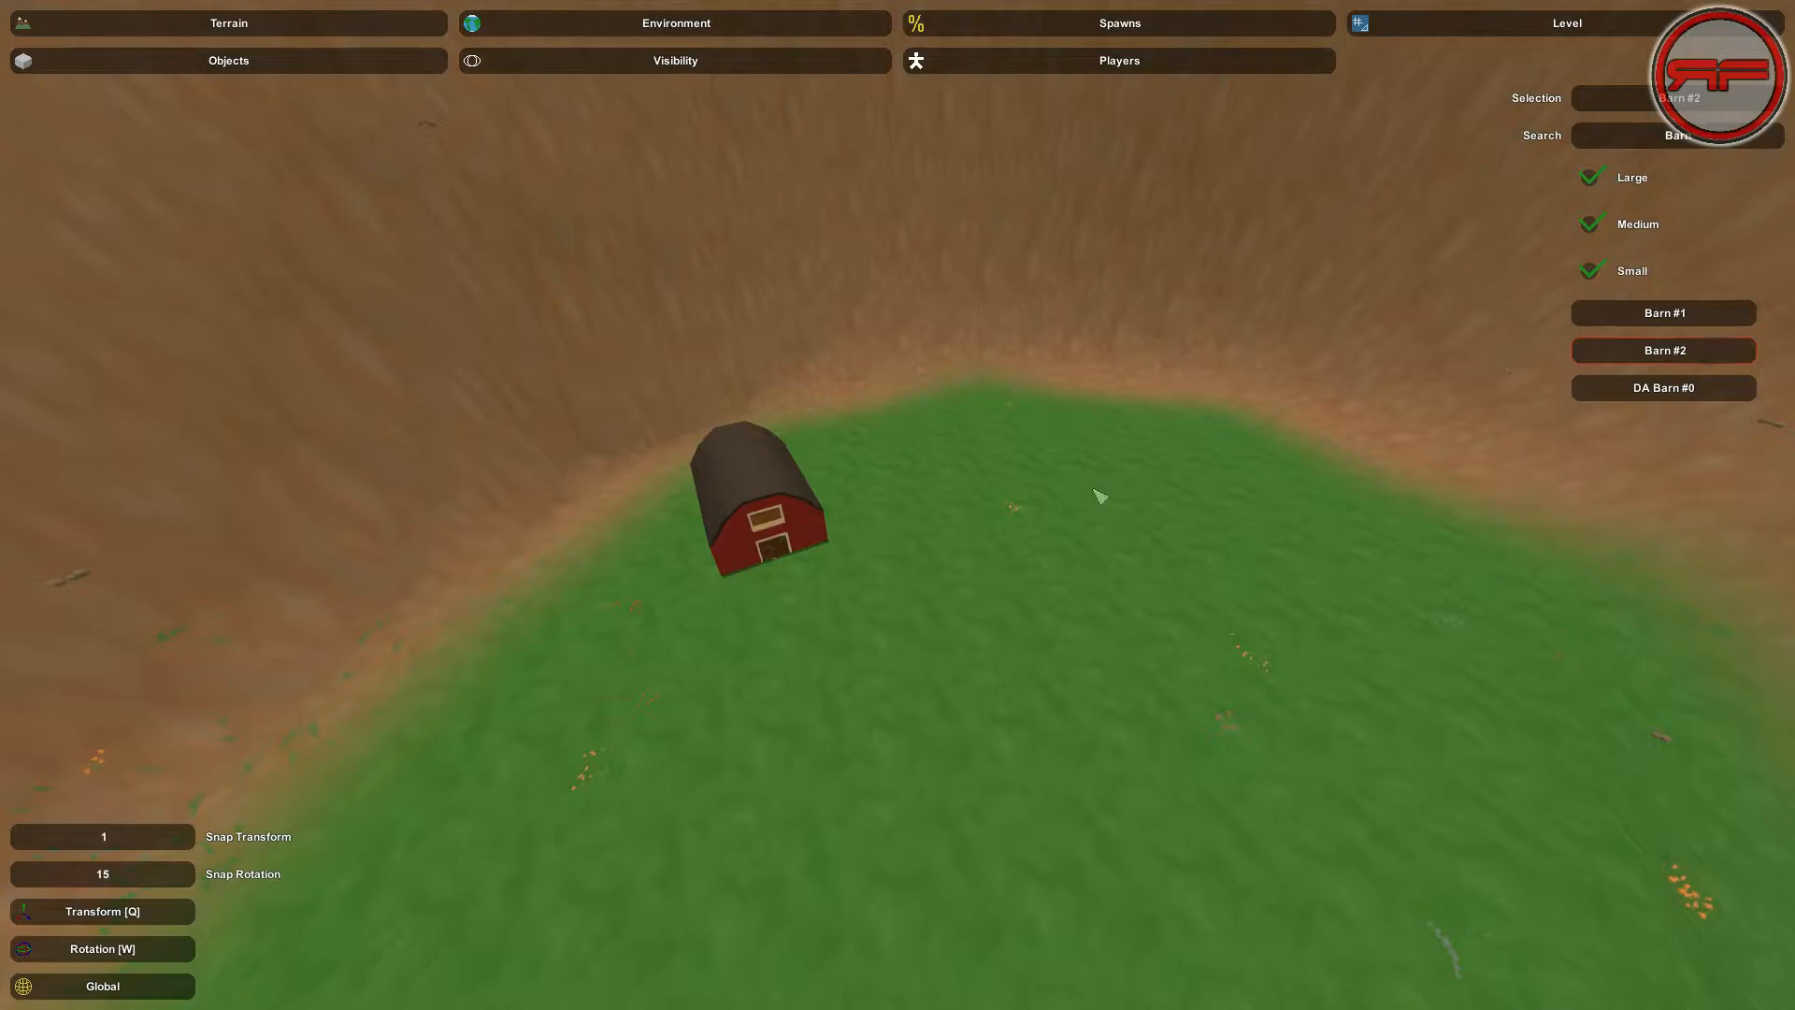
Place Barn #2 on the grass beside the first barn and shift it along both horizontal axes
{"action": "key", "text": "w"}
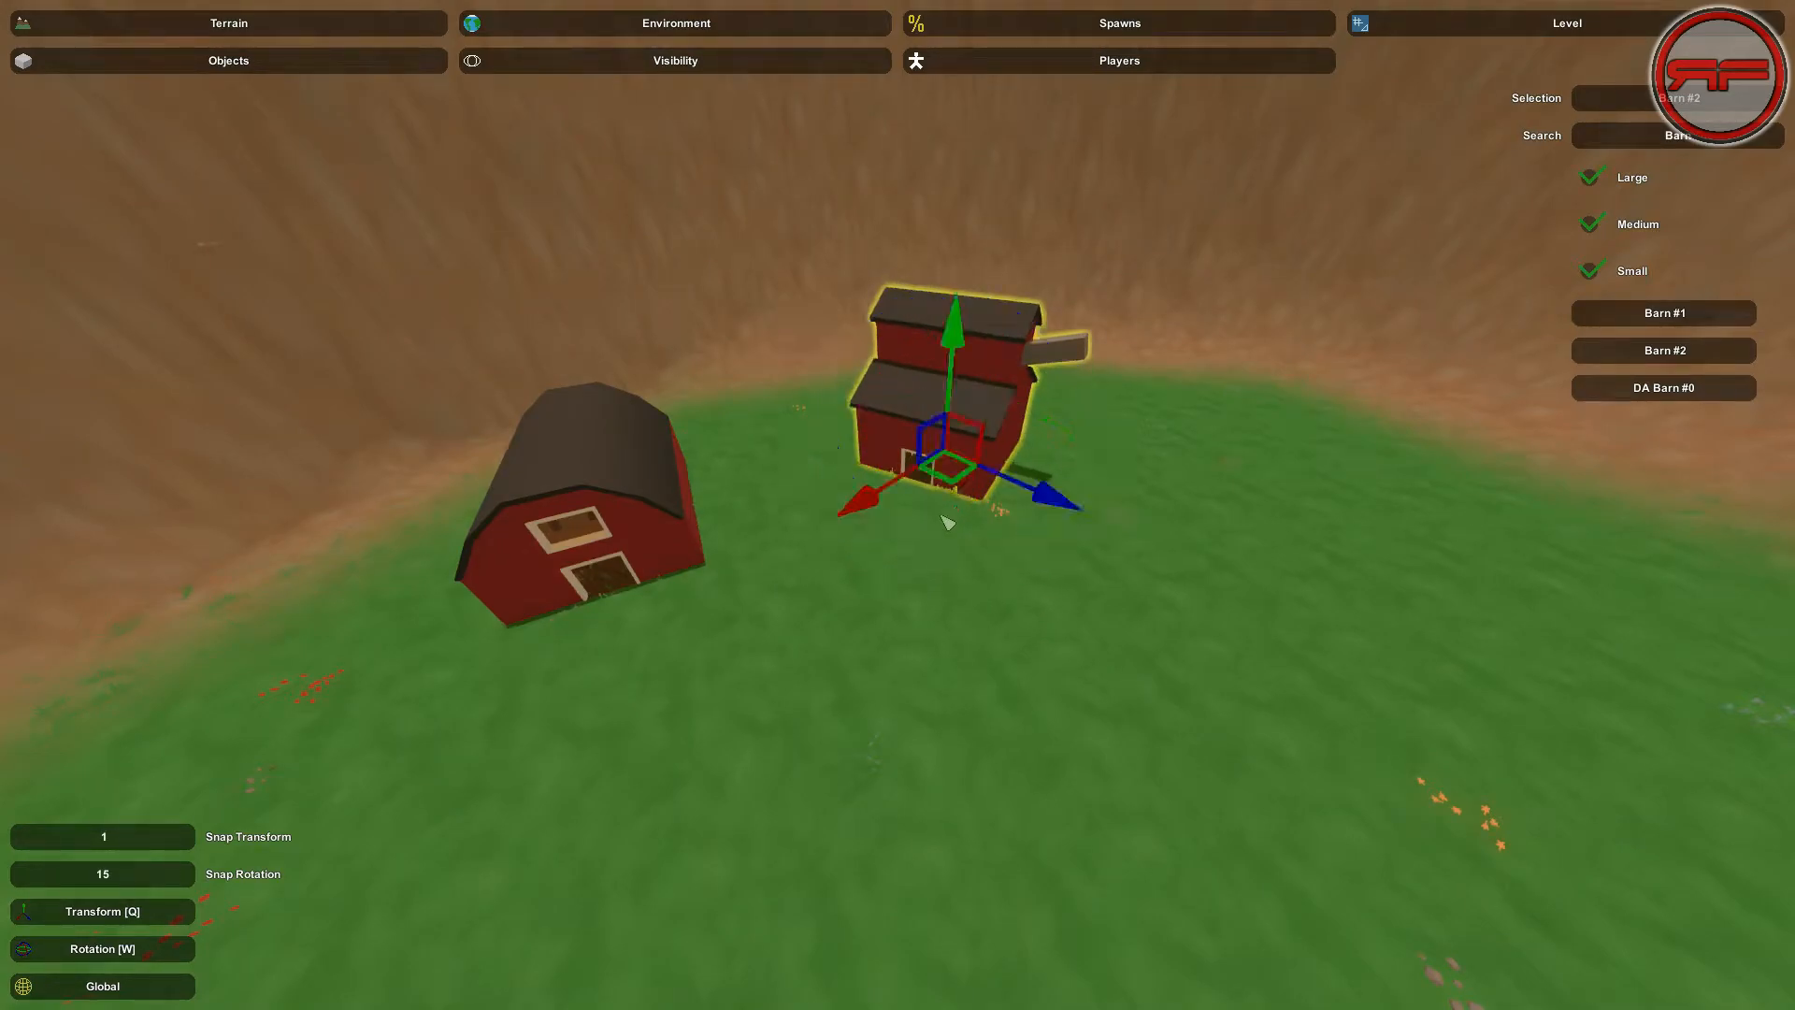
{"action": "left_click_drag", "start_coordinate": [856, 508], "coordinate": [849, 527]}
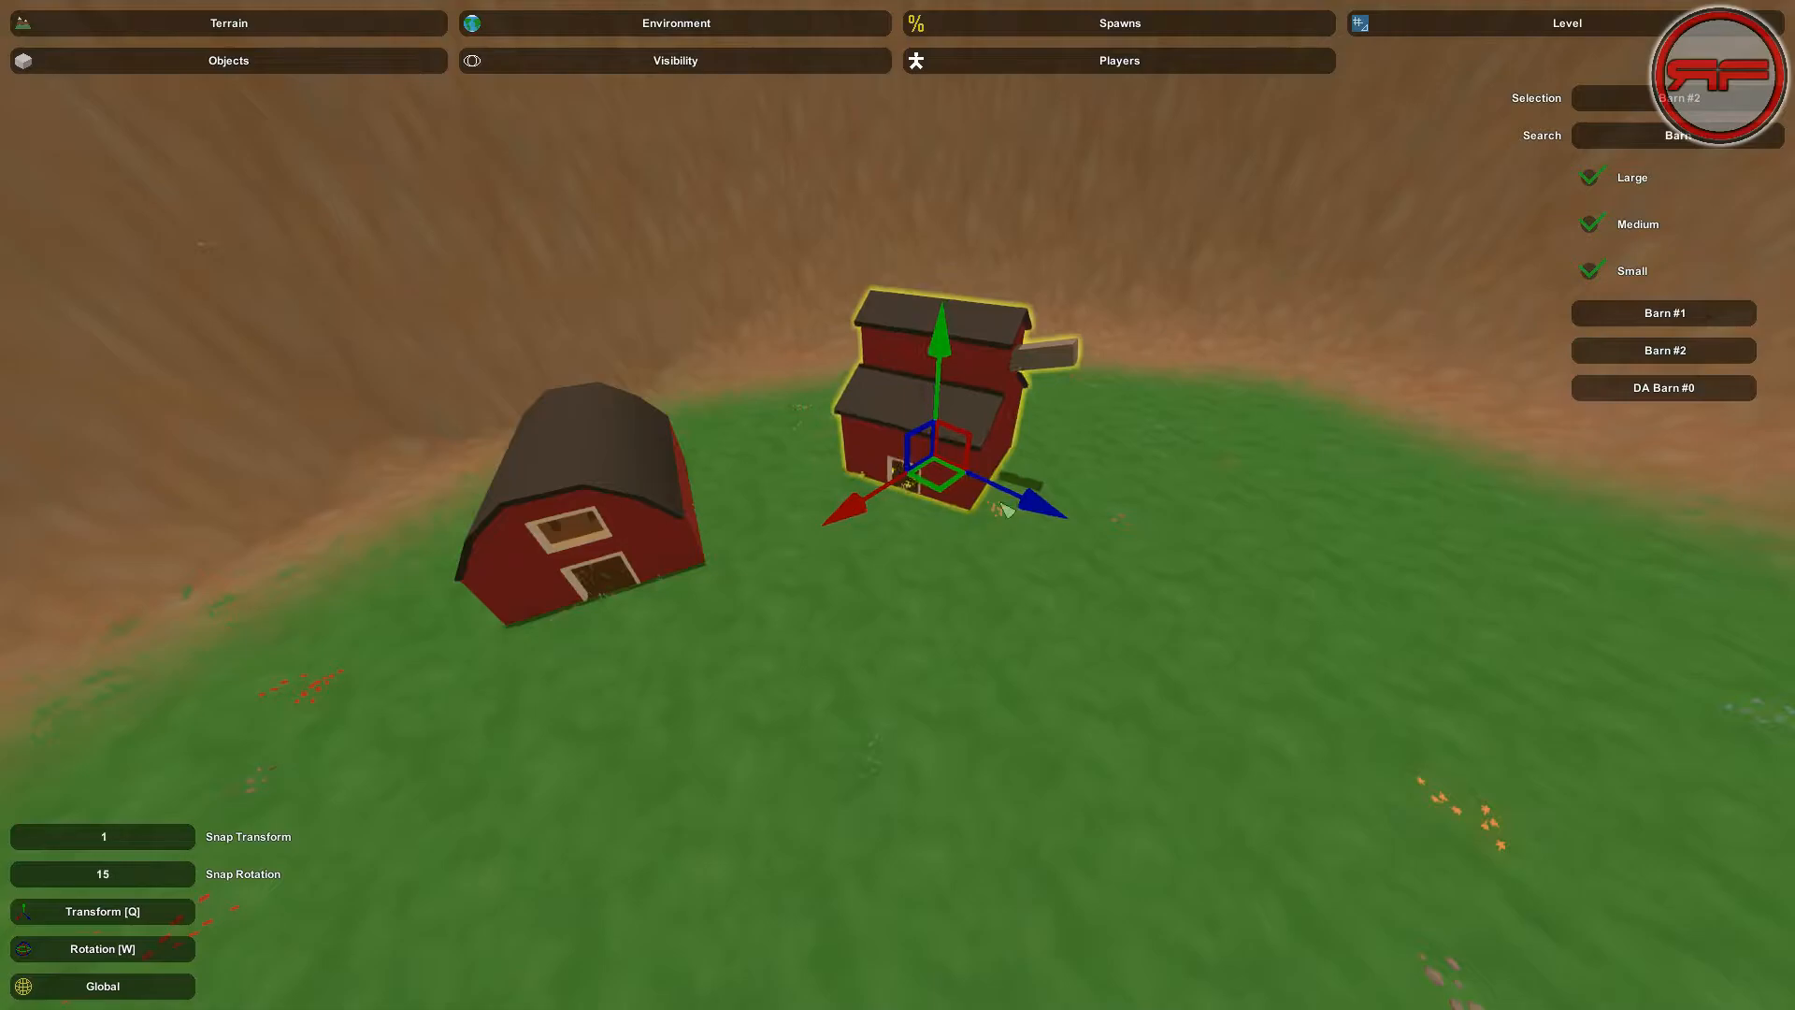
{"action": "left_click_drag", "start_coordinate": [1040, 514], "coordinate": [1129, 546]}
Raise Barn #2 slightly so its floor covers the grass inside the doorway
{"action": "left_click", "coordinate": [1040, 640]}
{"action": "key", "text": "w"}
{"action": "right_click_drag", "start_coordinate": [1040, 639], "coordinate": [1069, 469]}
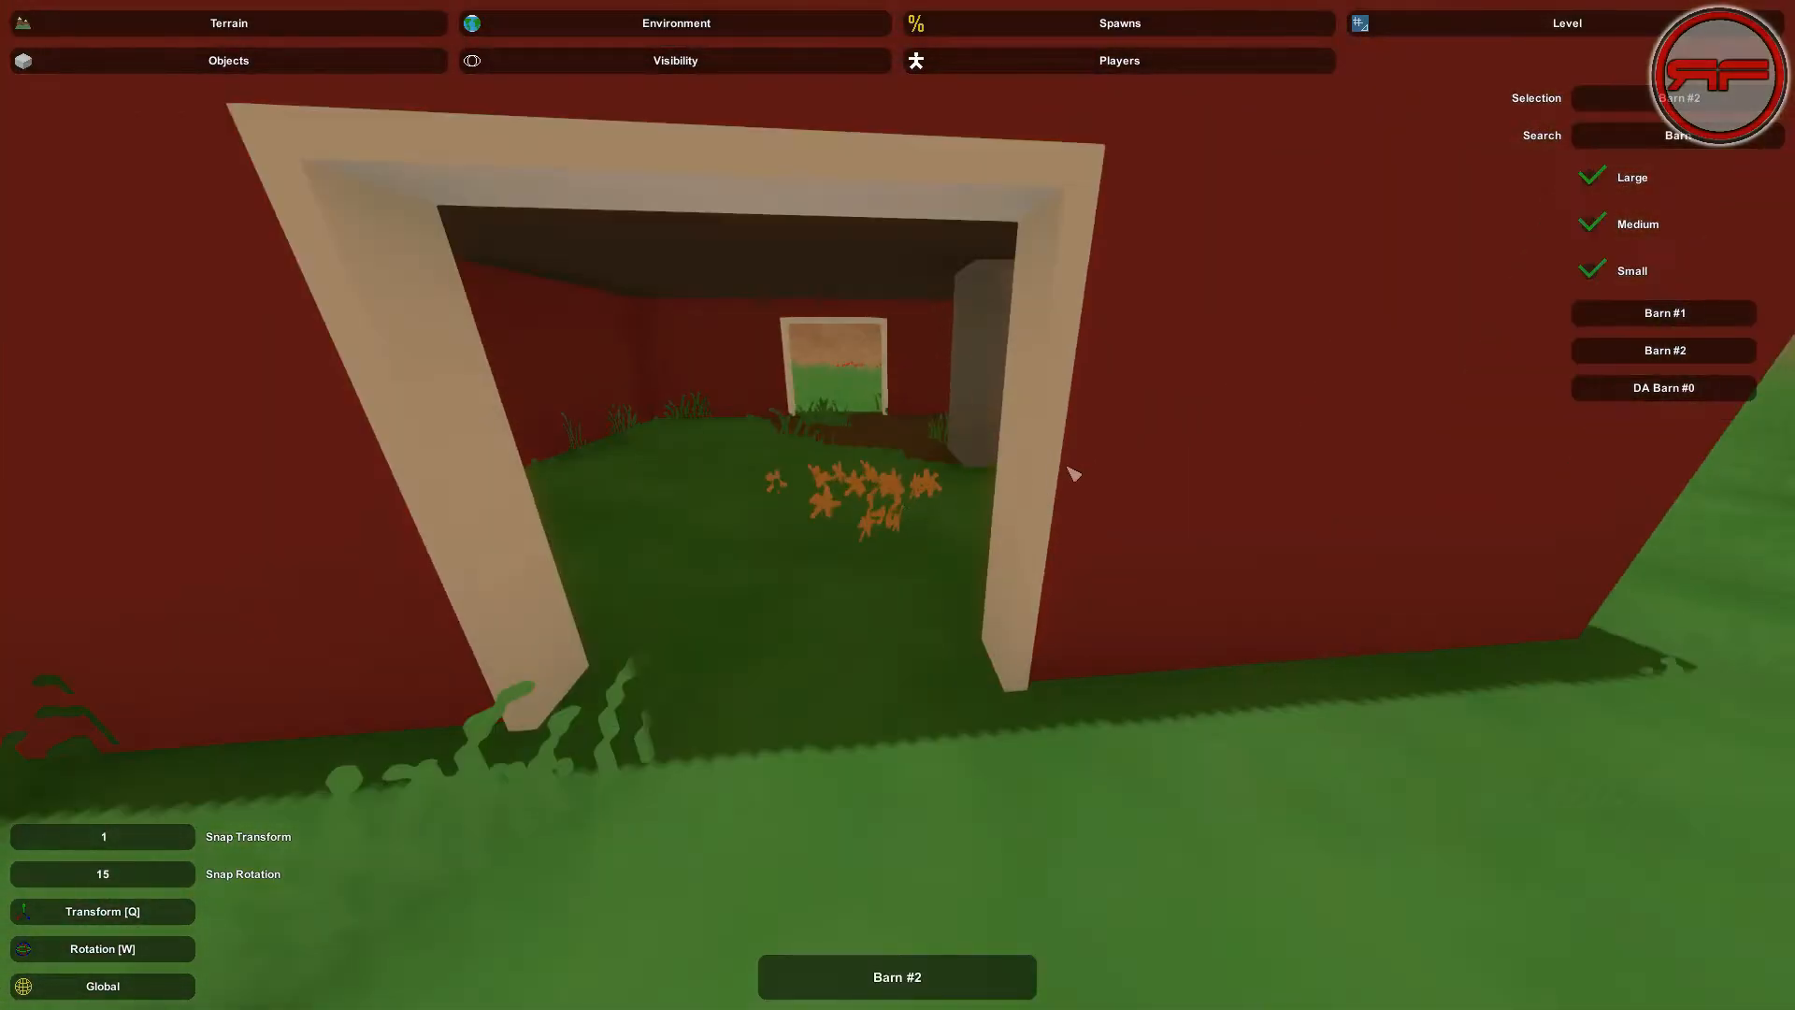
{"action": "left_click", "coordinate": [1070, 467]}
{"action": "left_click_drag", "start_coordinate": [835, 344], "coordinate": [833, 341]}
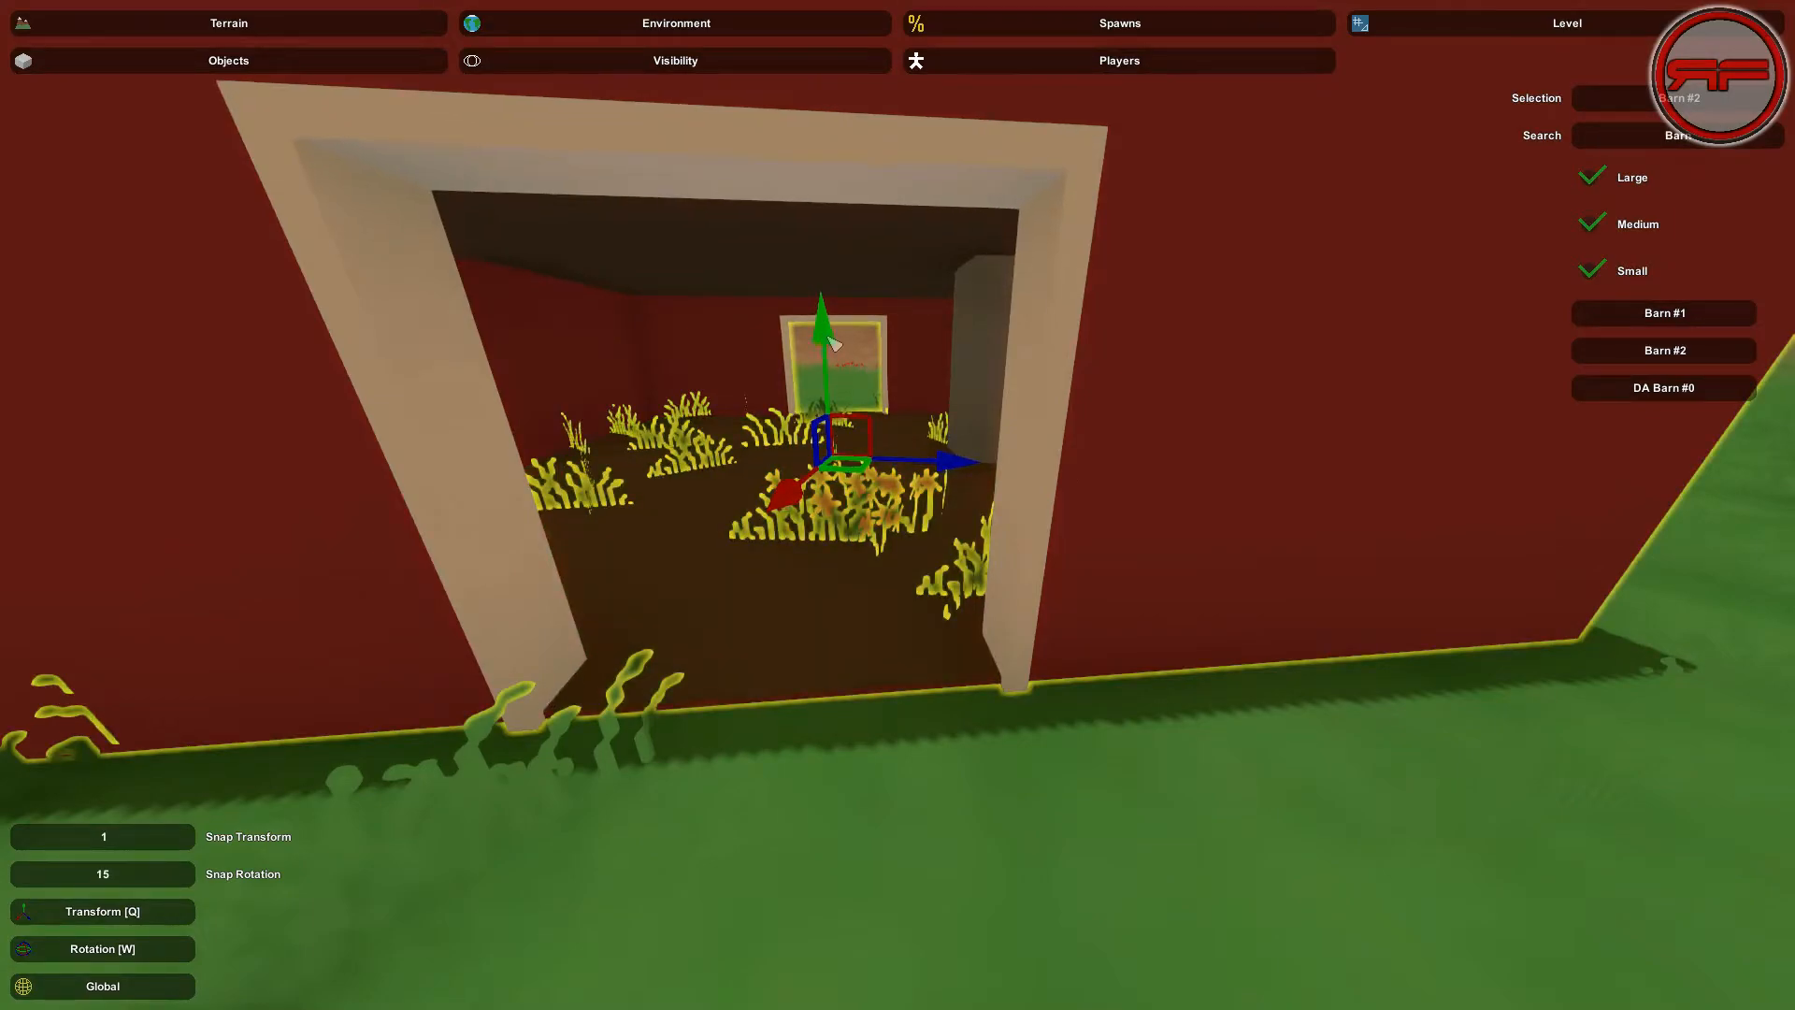
{"action": "left_click", "coordinate": [1003, 866]}
Search the object list for "Silo" and choose Grain Silo #1
{"action": "key", "text": "s"}
{"action": "right_click_drag", "start_coordinate": [1002, 866], "coordinate": [991, 802]}
{"action": "key", "text": "w"}
{"action": "key", "text": "s"}
{"action": "key", "text": "a"}
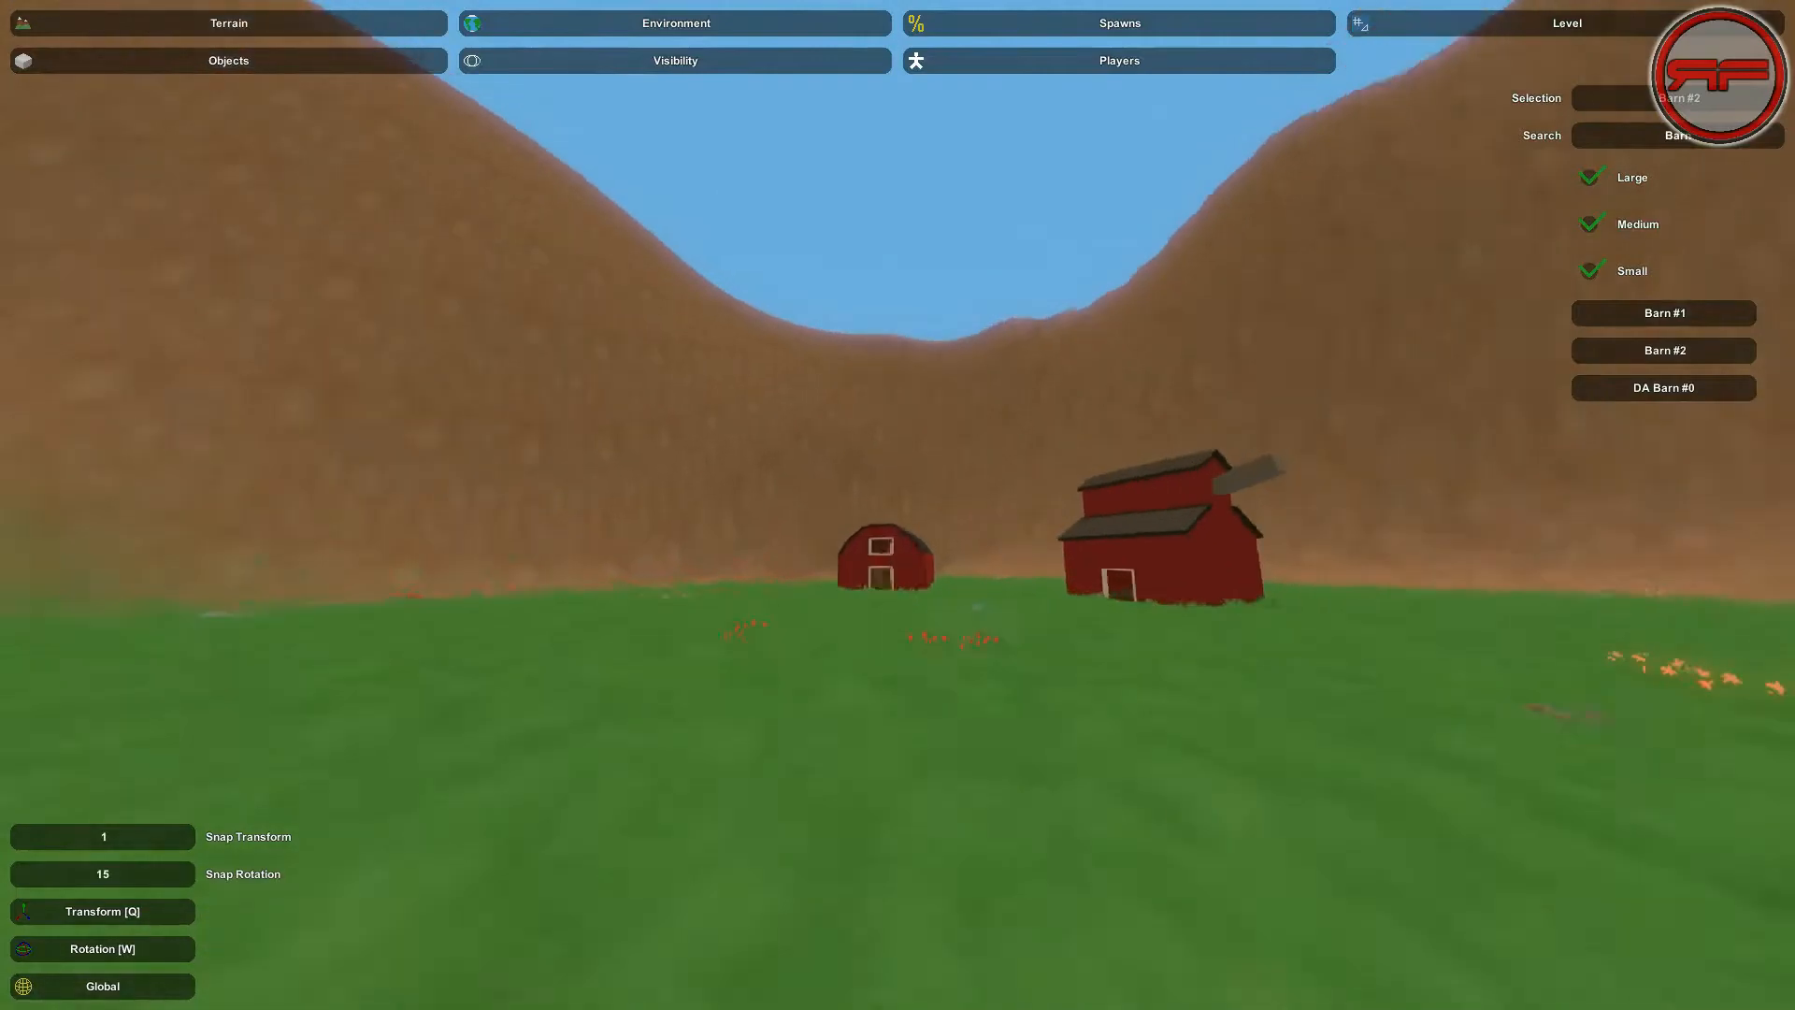
{"action": "key", "text": "w"}
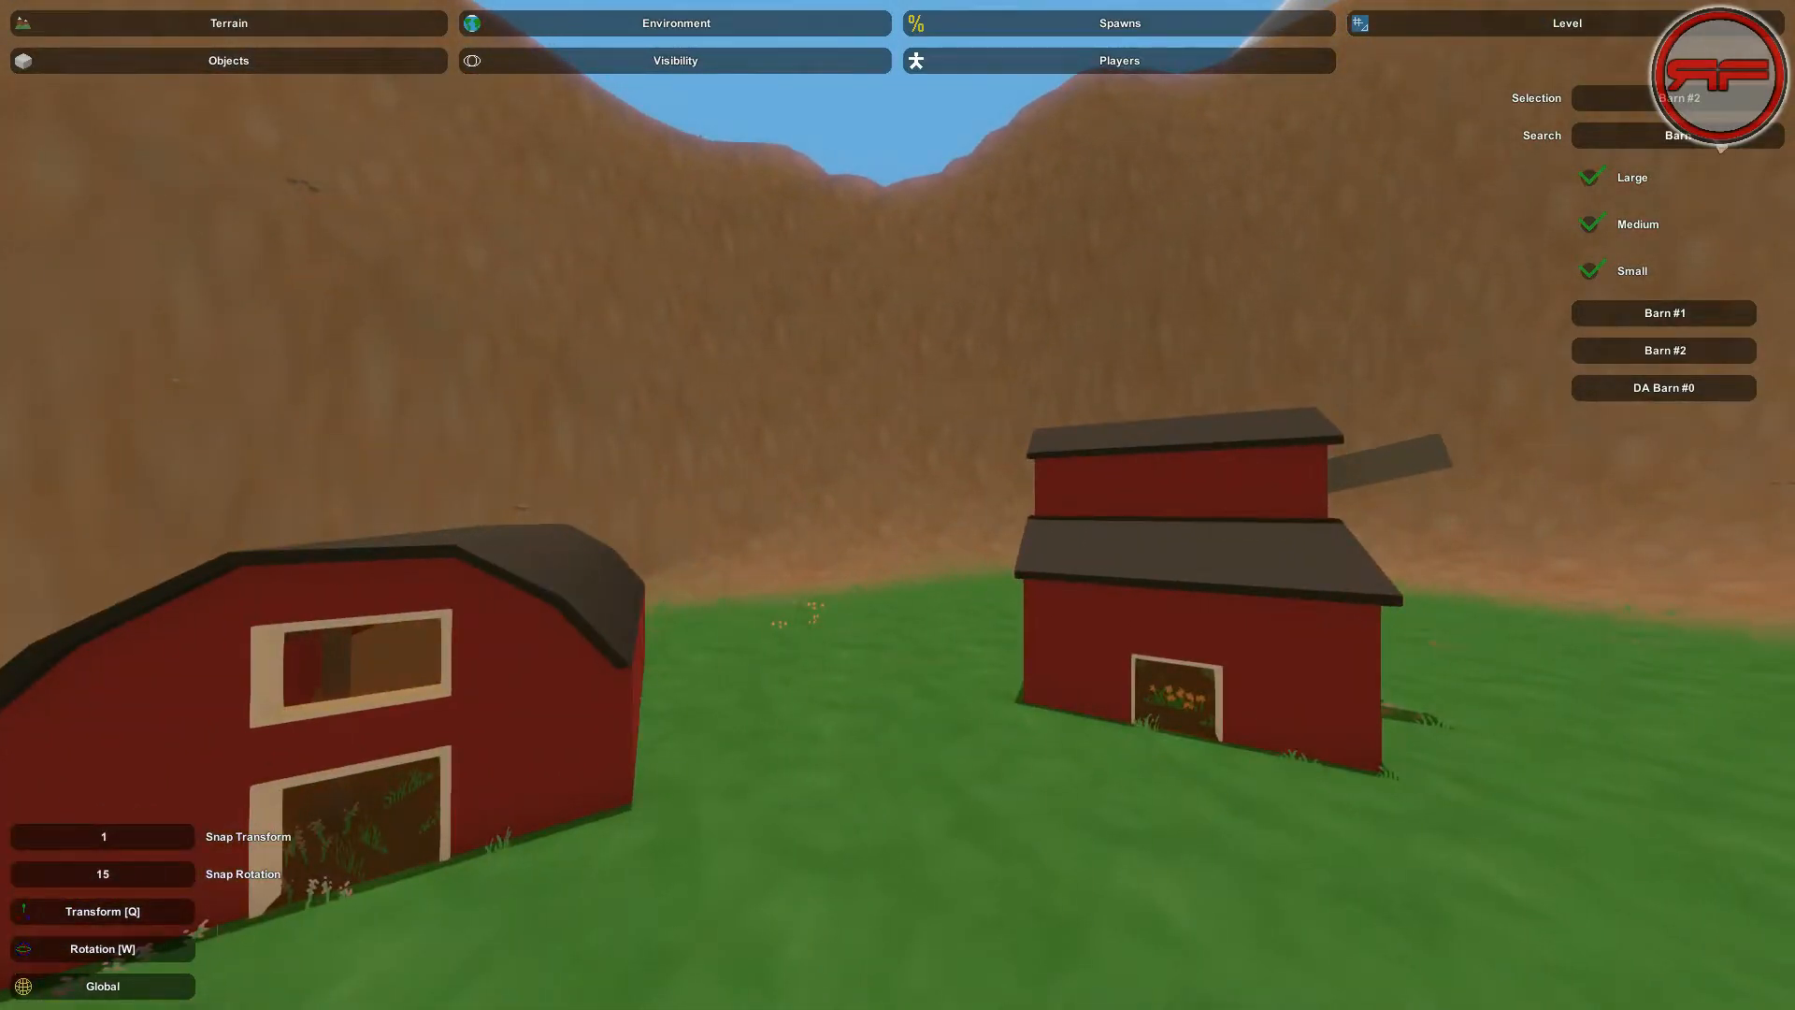
{"action": "type", "text": "Si"}
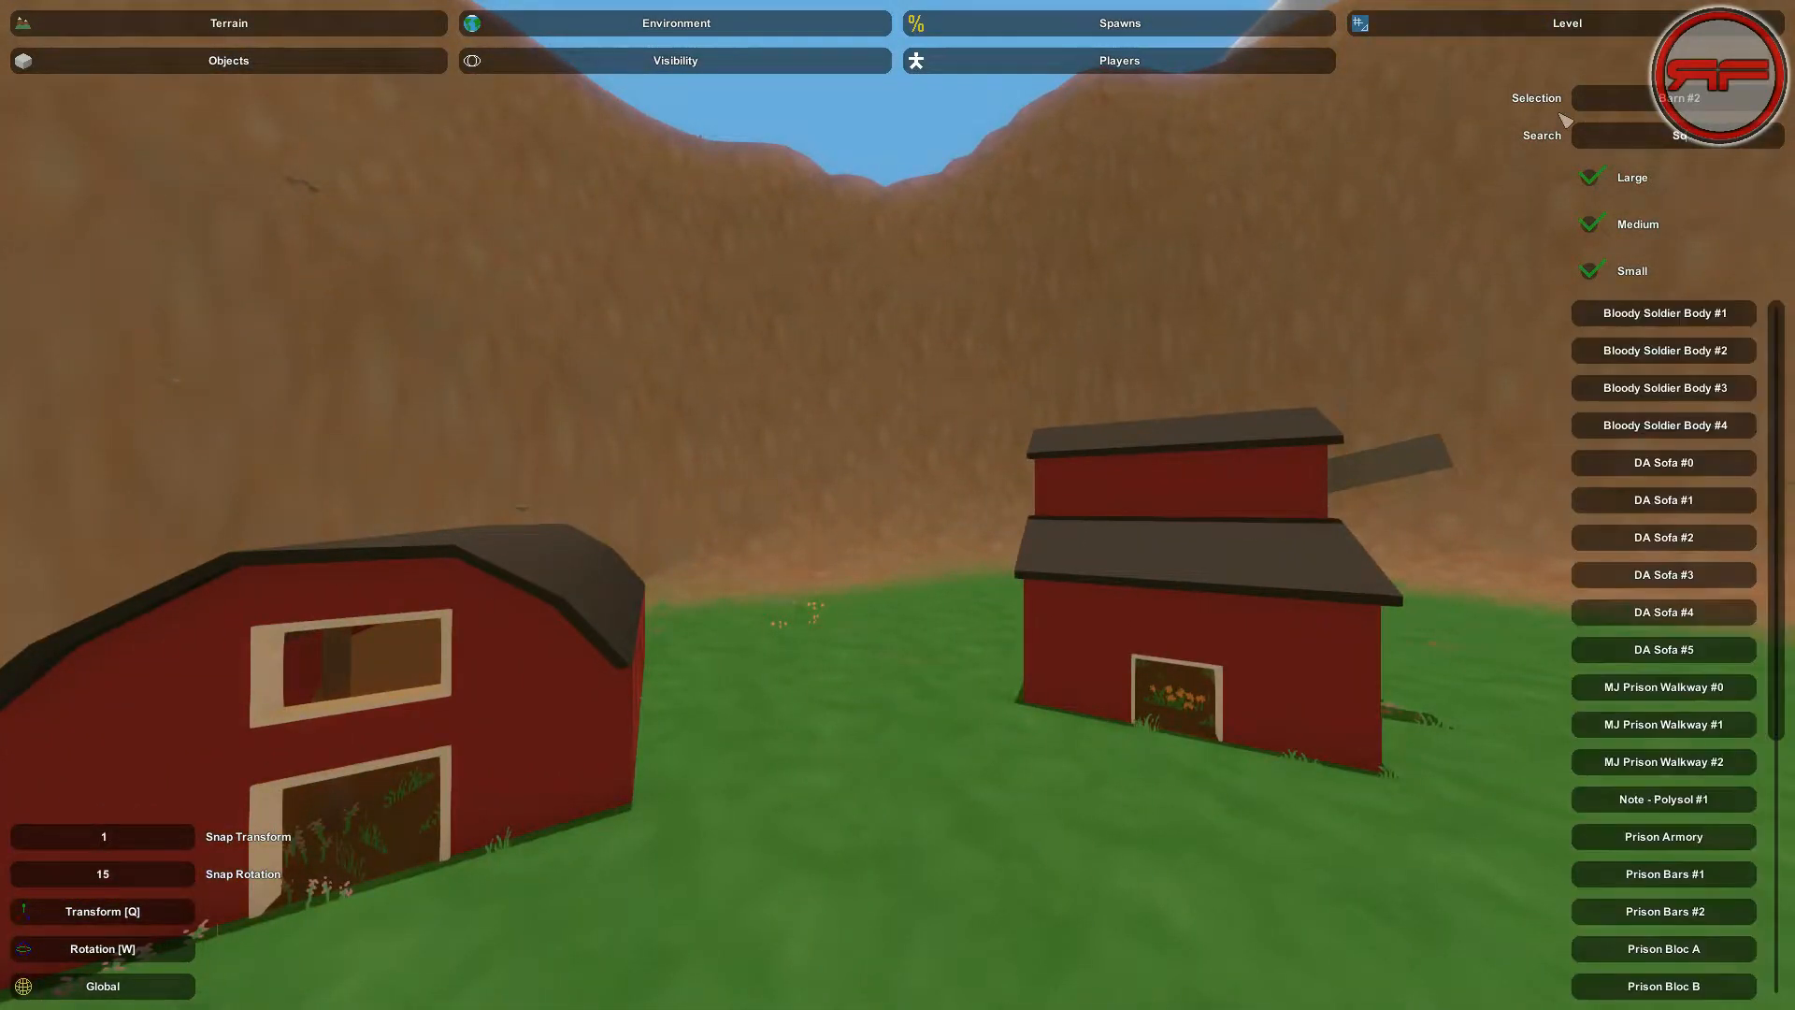
{"action": "type", "text": "lo"}
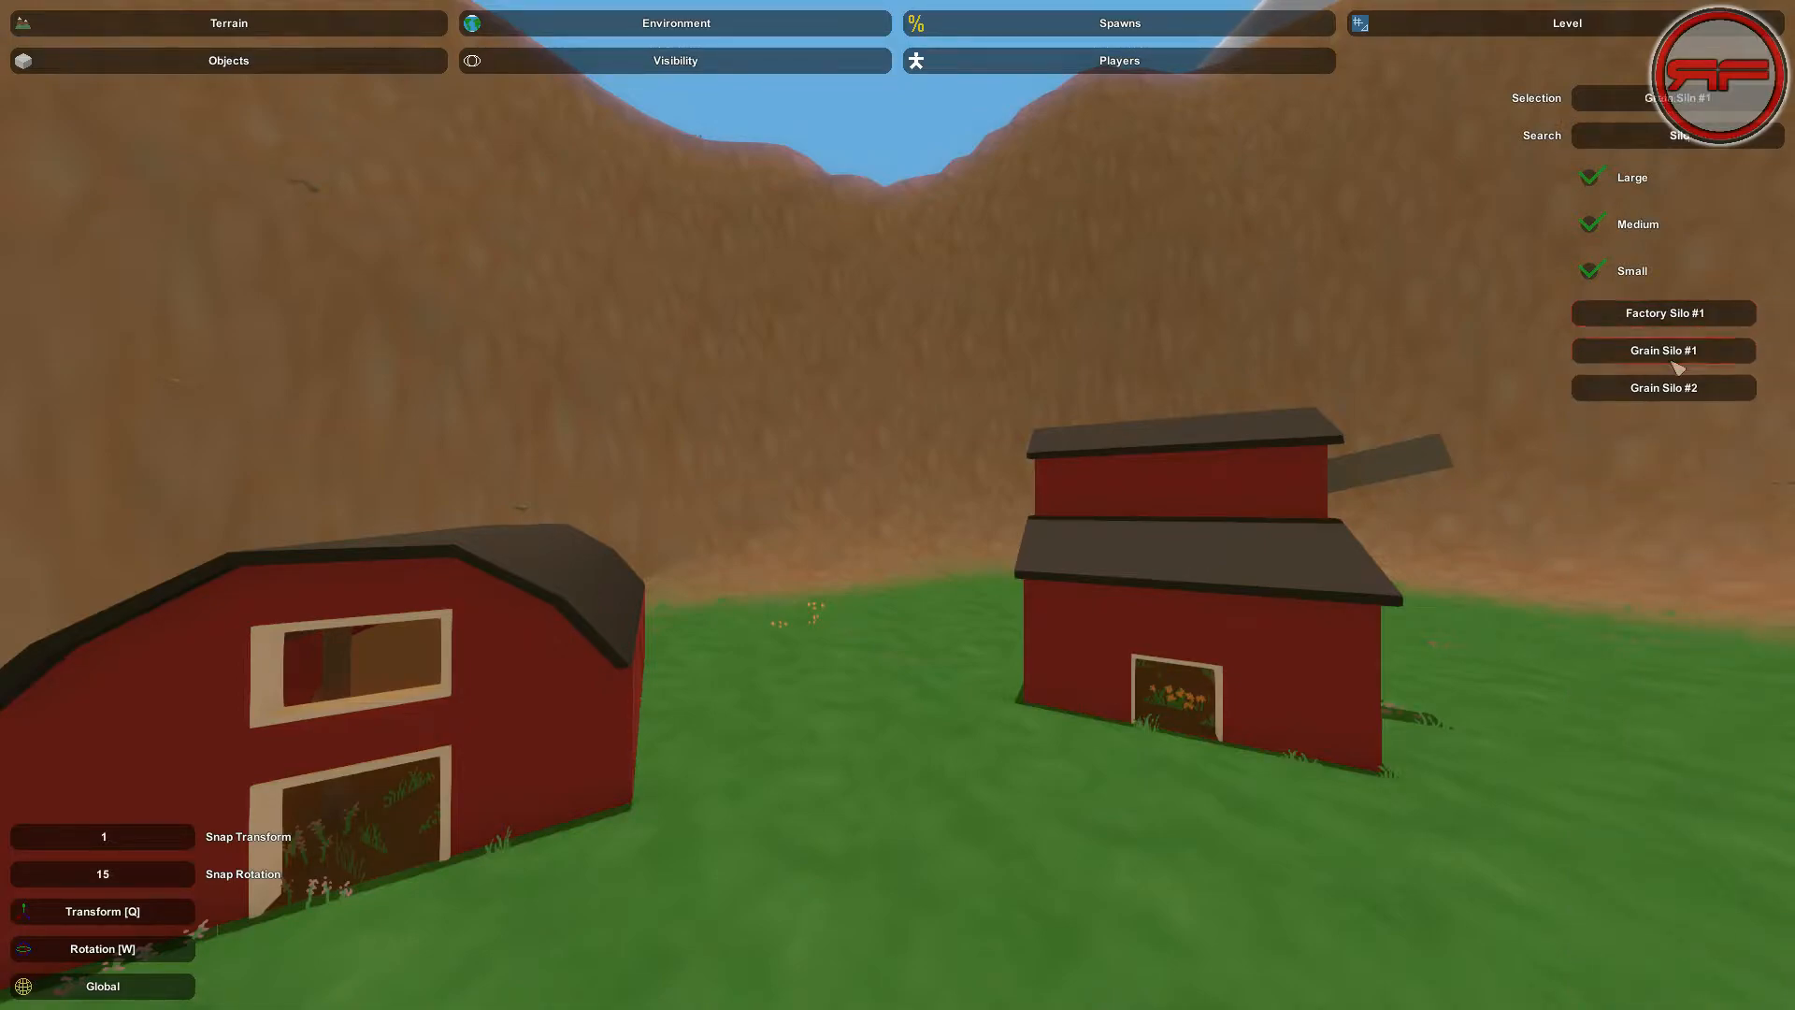
Place Grain Silo #1 between the two barns and Grain Silo #2 on the grass in front of them
{"action": "type", "text": "s"}
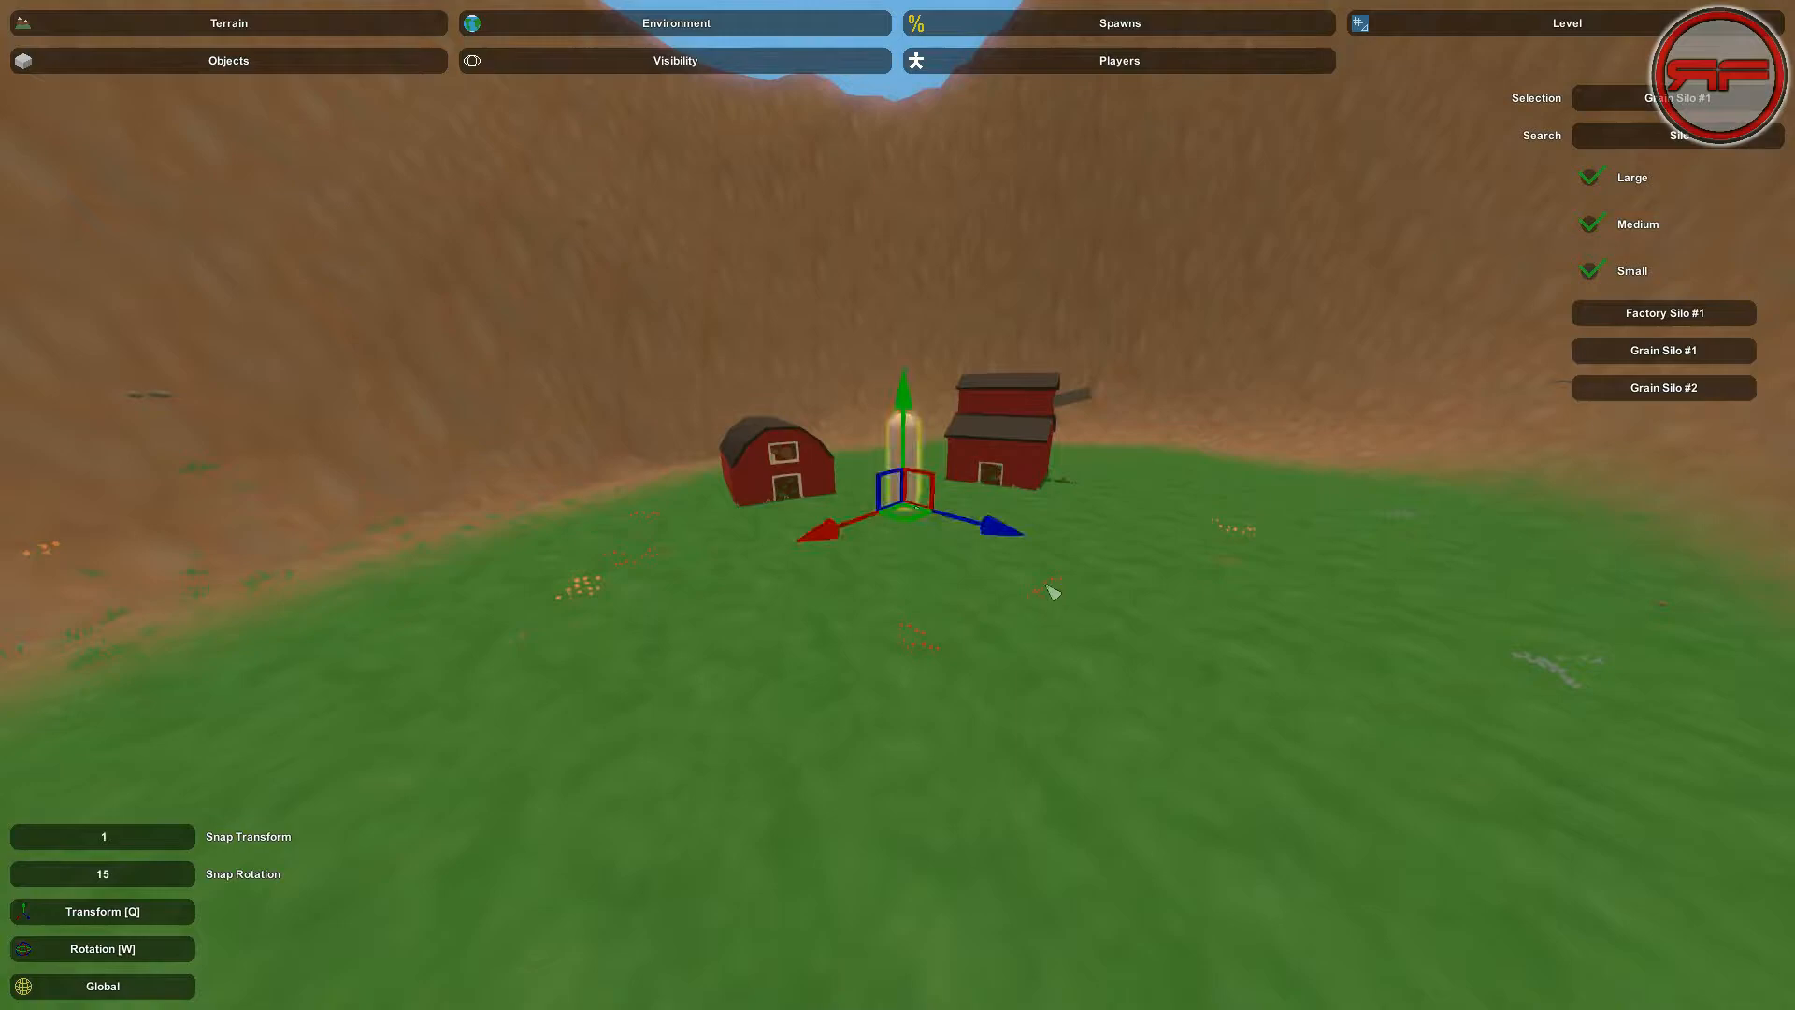
{"action": "left_click", "coordinate": [963, 596]}
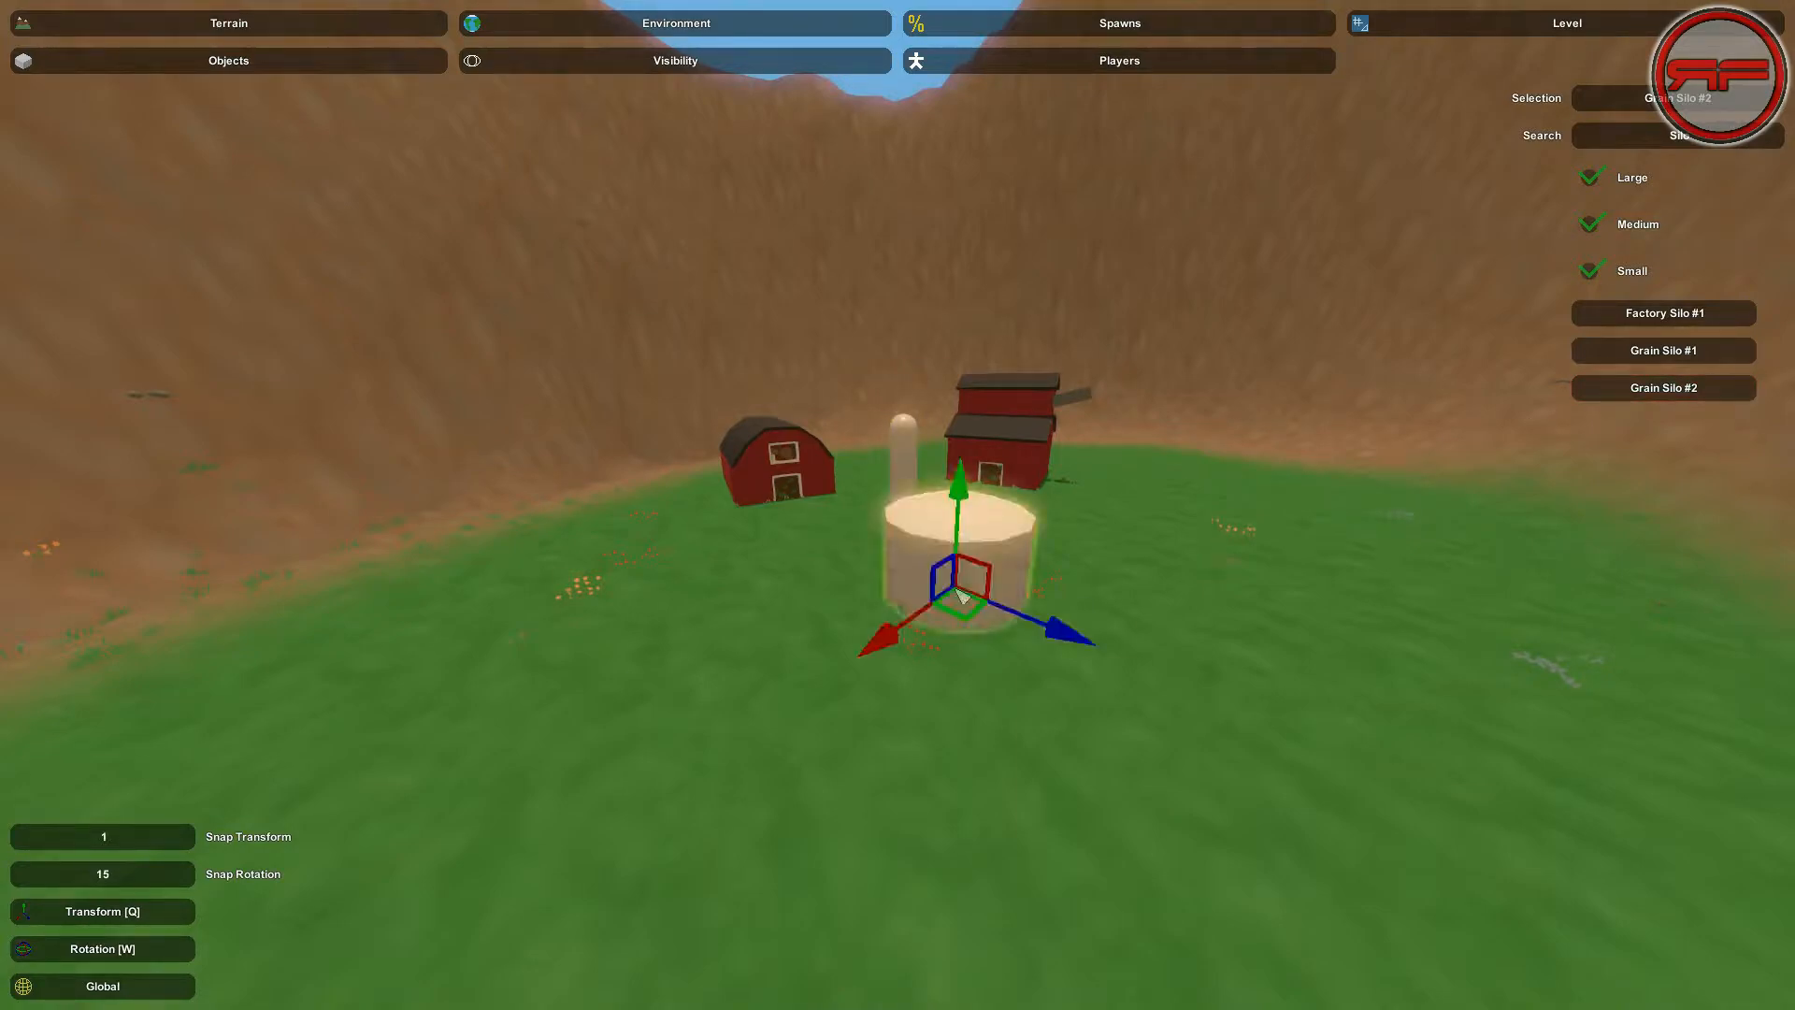
Delete both placed grain silos and put Grain Silo #2 on the grass between the two barns
{"action": "key", "text": "Delete"}
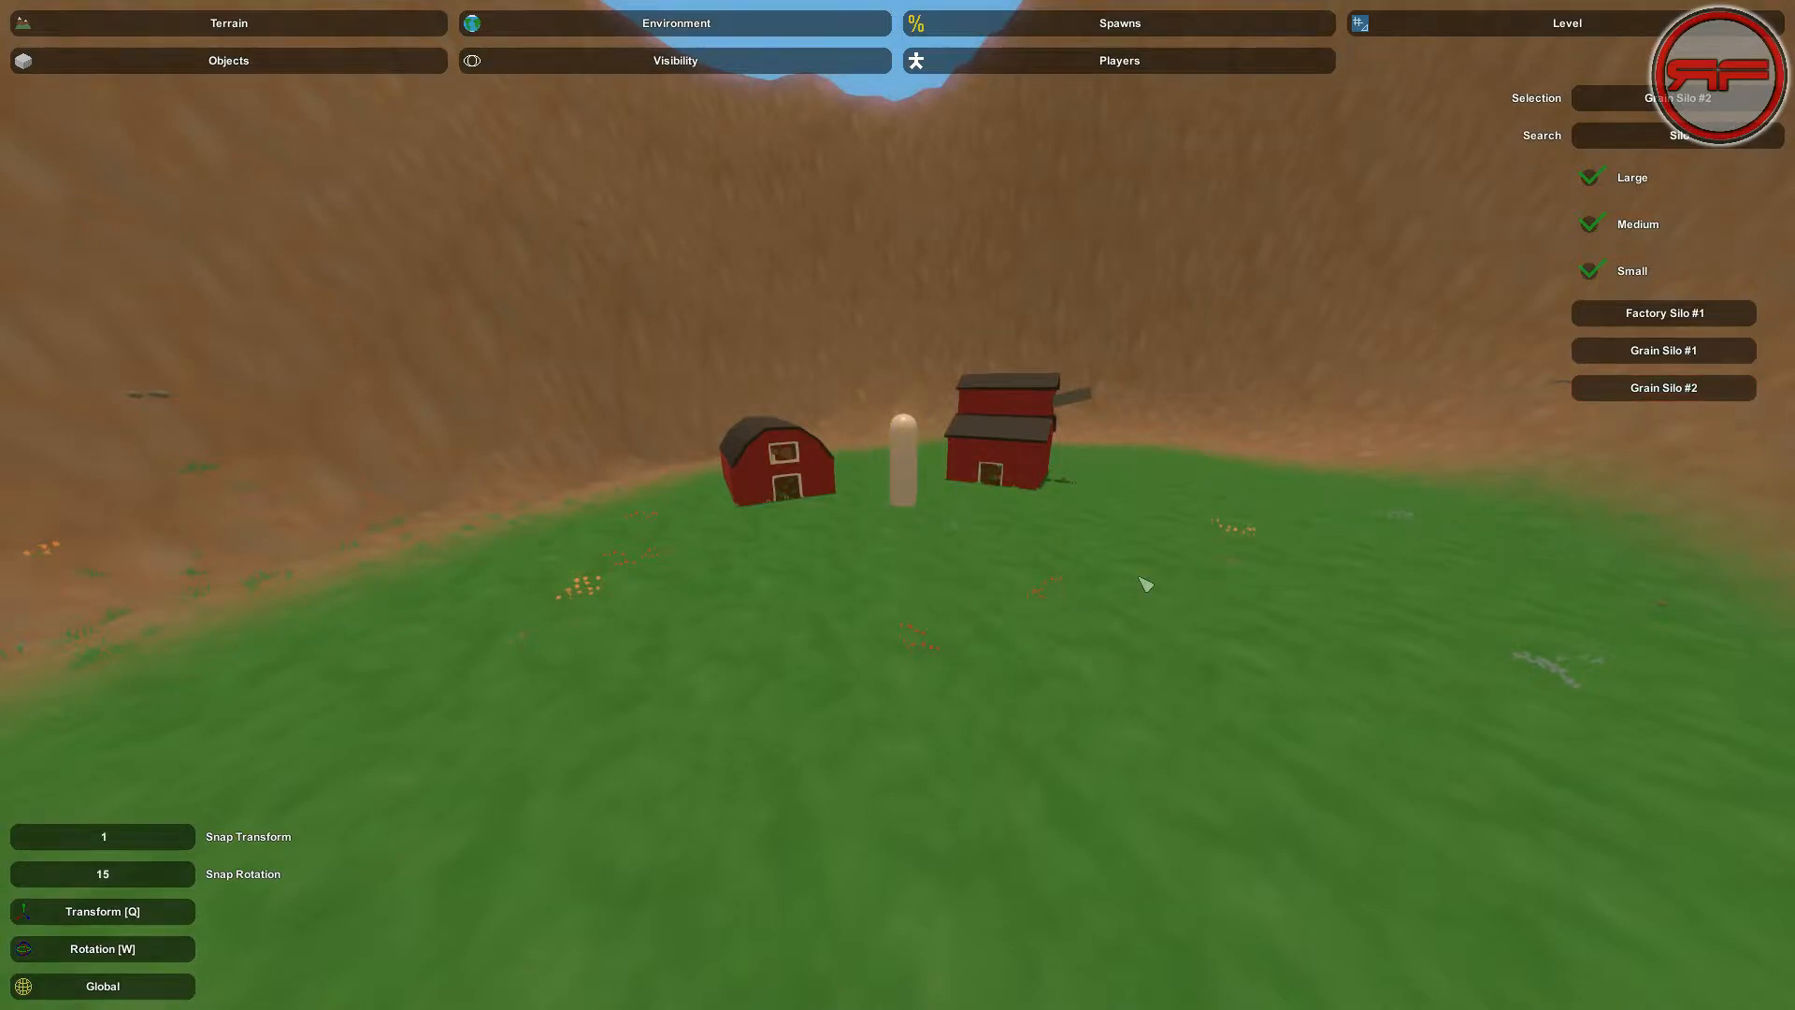
{"action": "left_click", "coordinate": [912, 486]}
{"action": "key", "text": "w"}
{"action": "mouse_move", "coordinate": [906, 482]}
{"action": "right_mouse_down"}
{"action": "mouse_move", "coordinate": [907, 449]}
{"action": "mouse_move", "coordinate": [915, 504]}
{"action": "right_mouse_up"}
{"action": "key", "text": "e"}
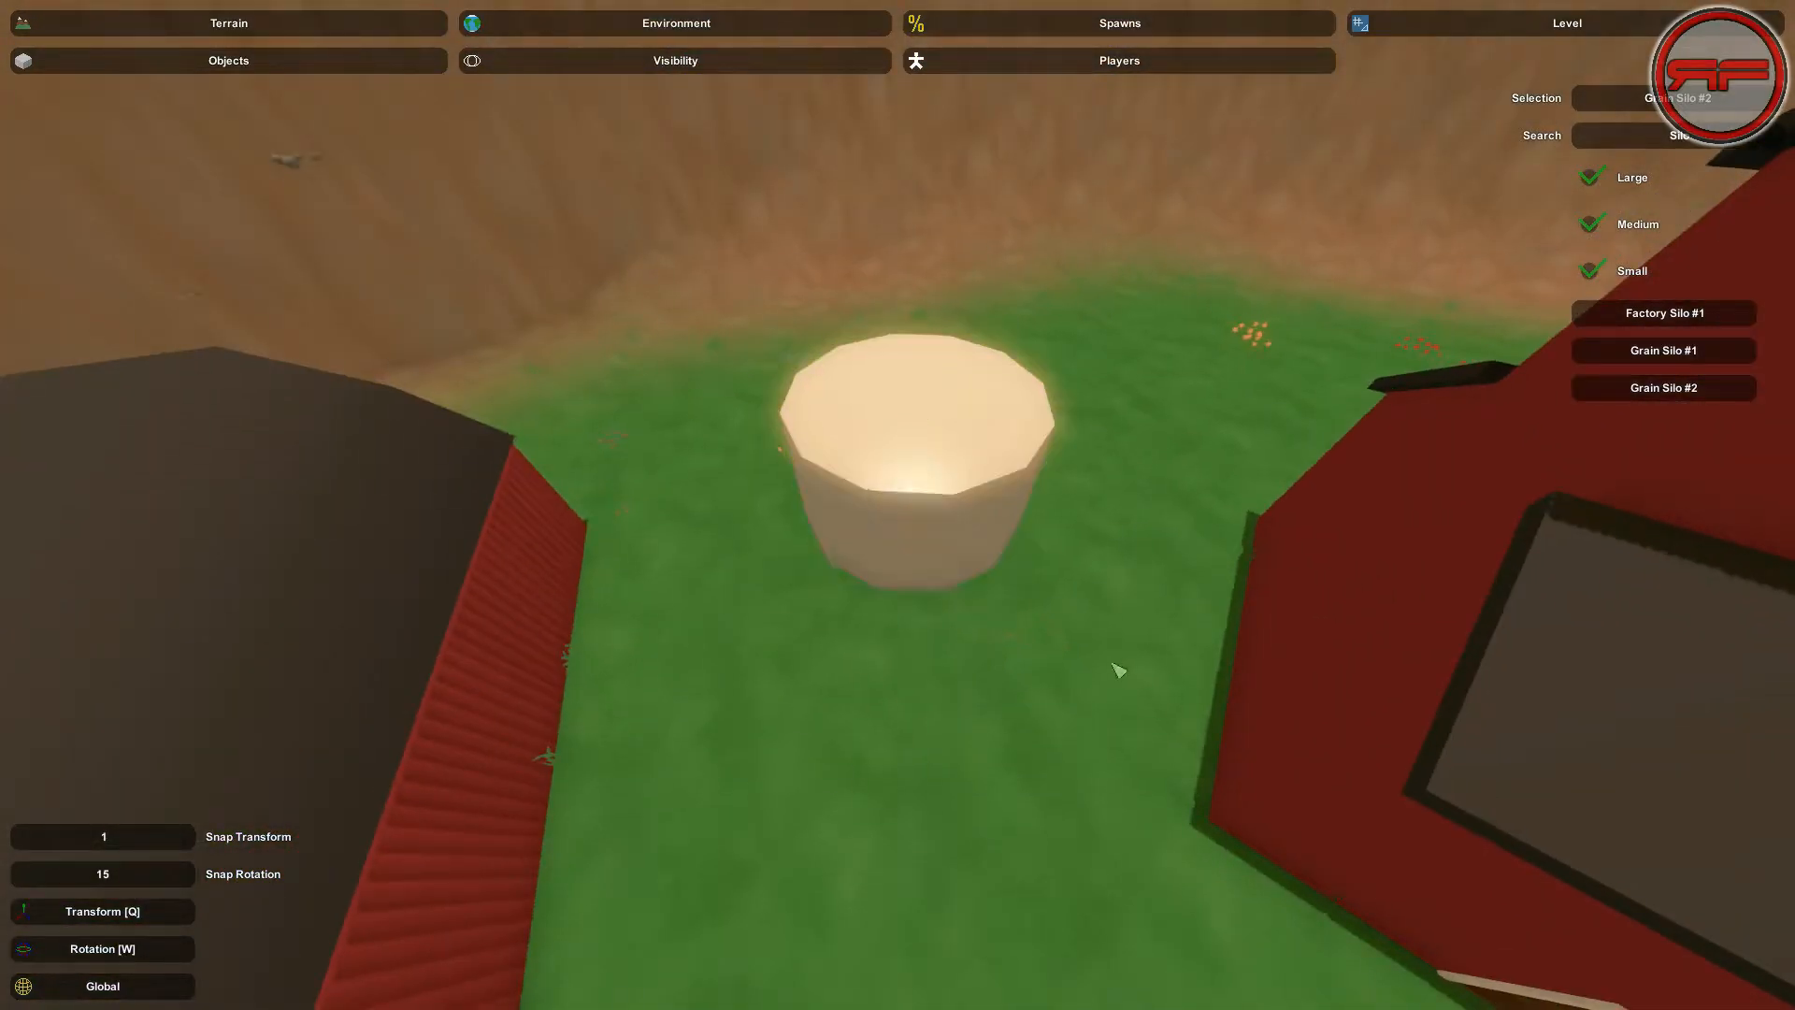
Try Factory Silo #1 in the gap between Grain Silo #2 and the second barn, and delete it again
{"action": "key", "text": "s"}
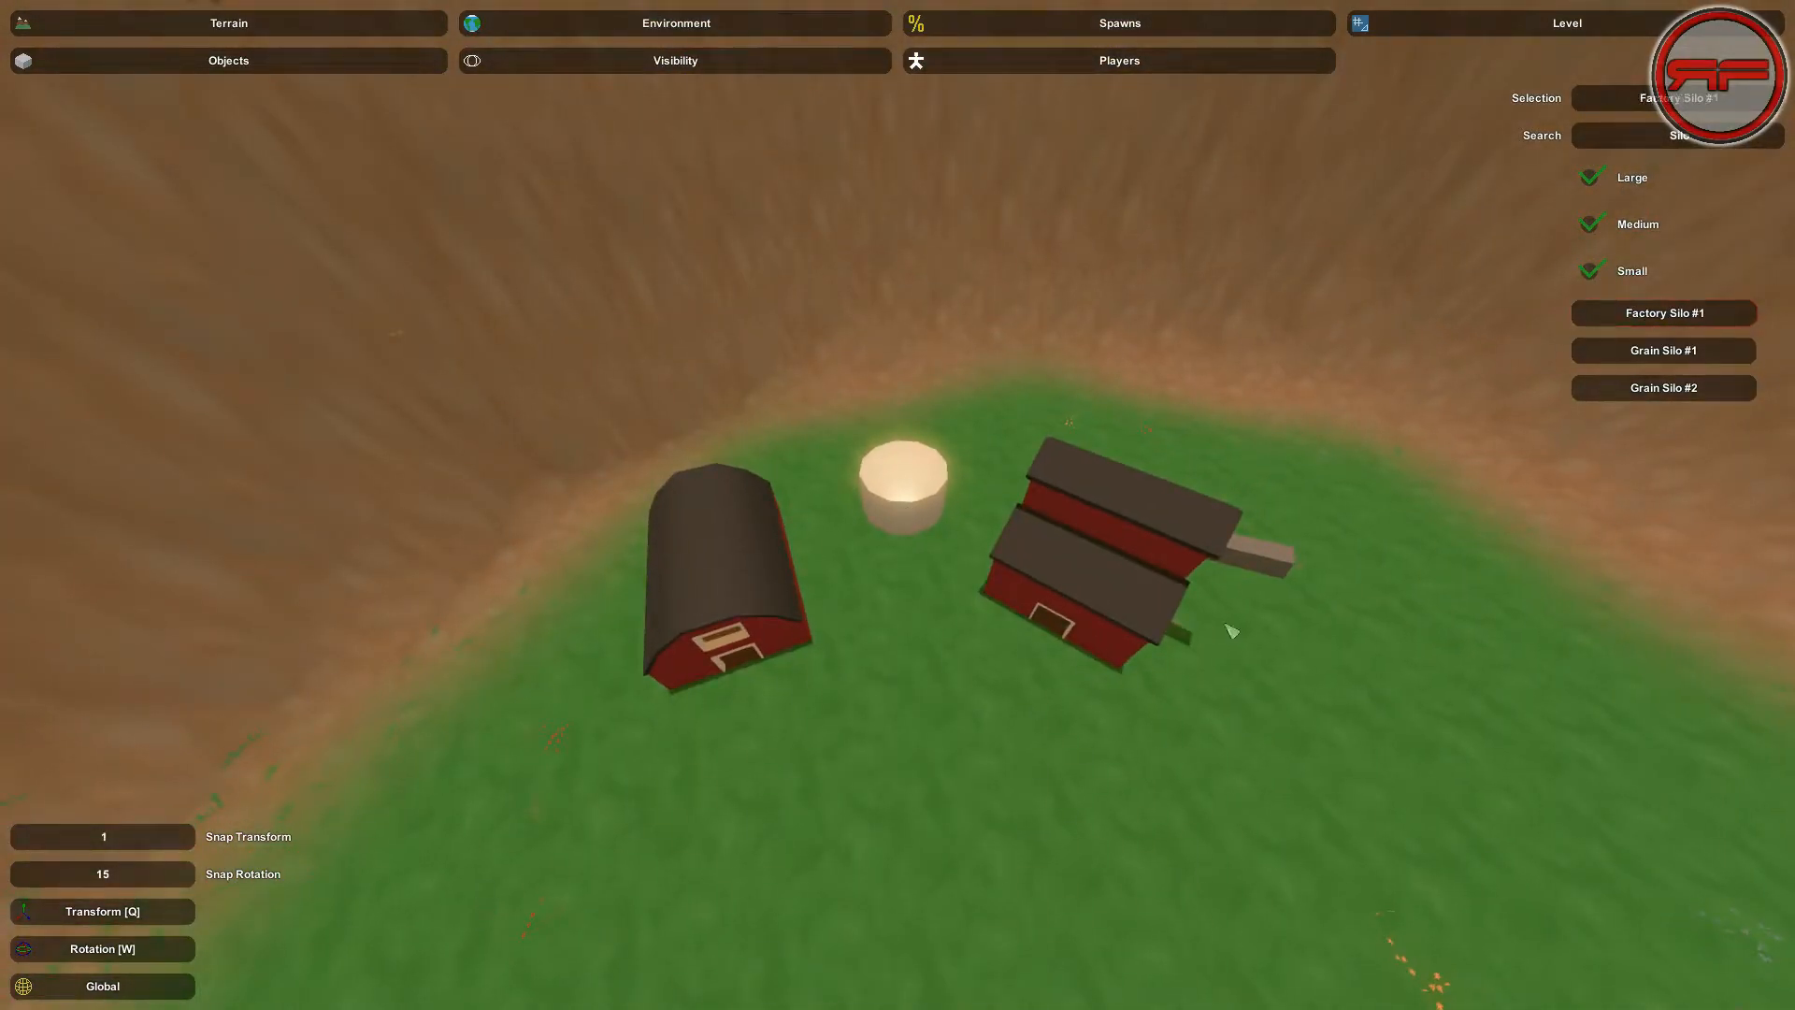
{"action": "key", "text": "w"}
{"action": "right_click_drag", "start_coordinate": [991, 624], "coordinate": [904, 505]}
{"action": "key", "text": "e"}
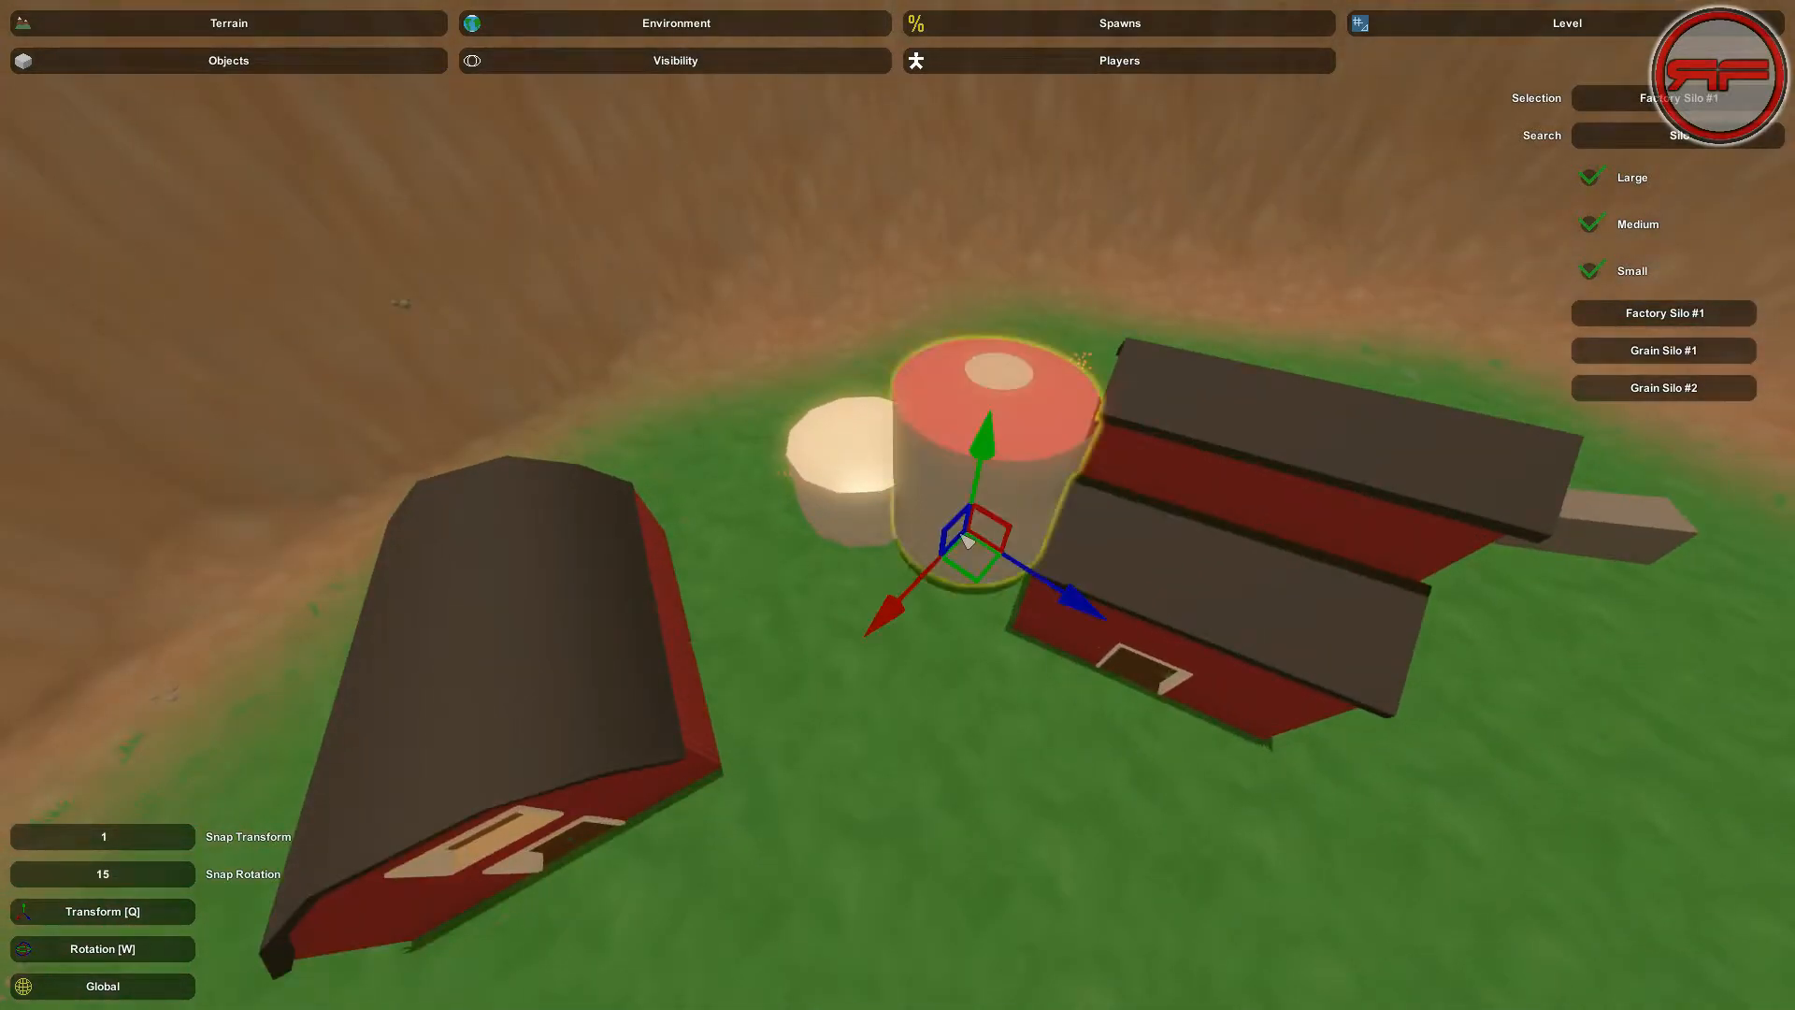
{"action": "key", "text": "Delete"}
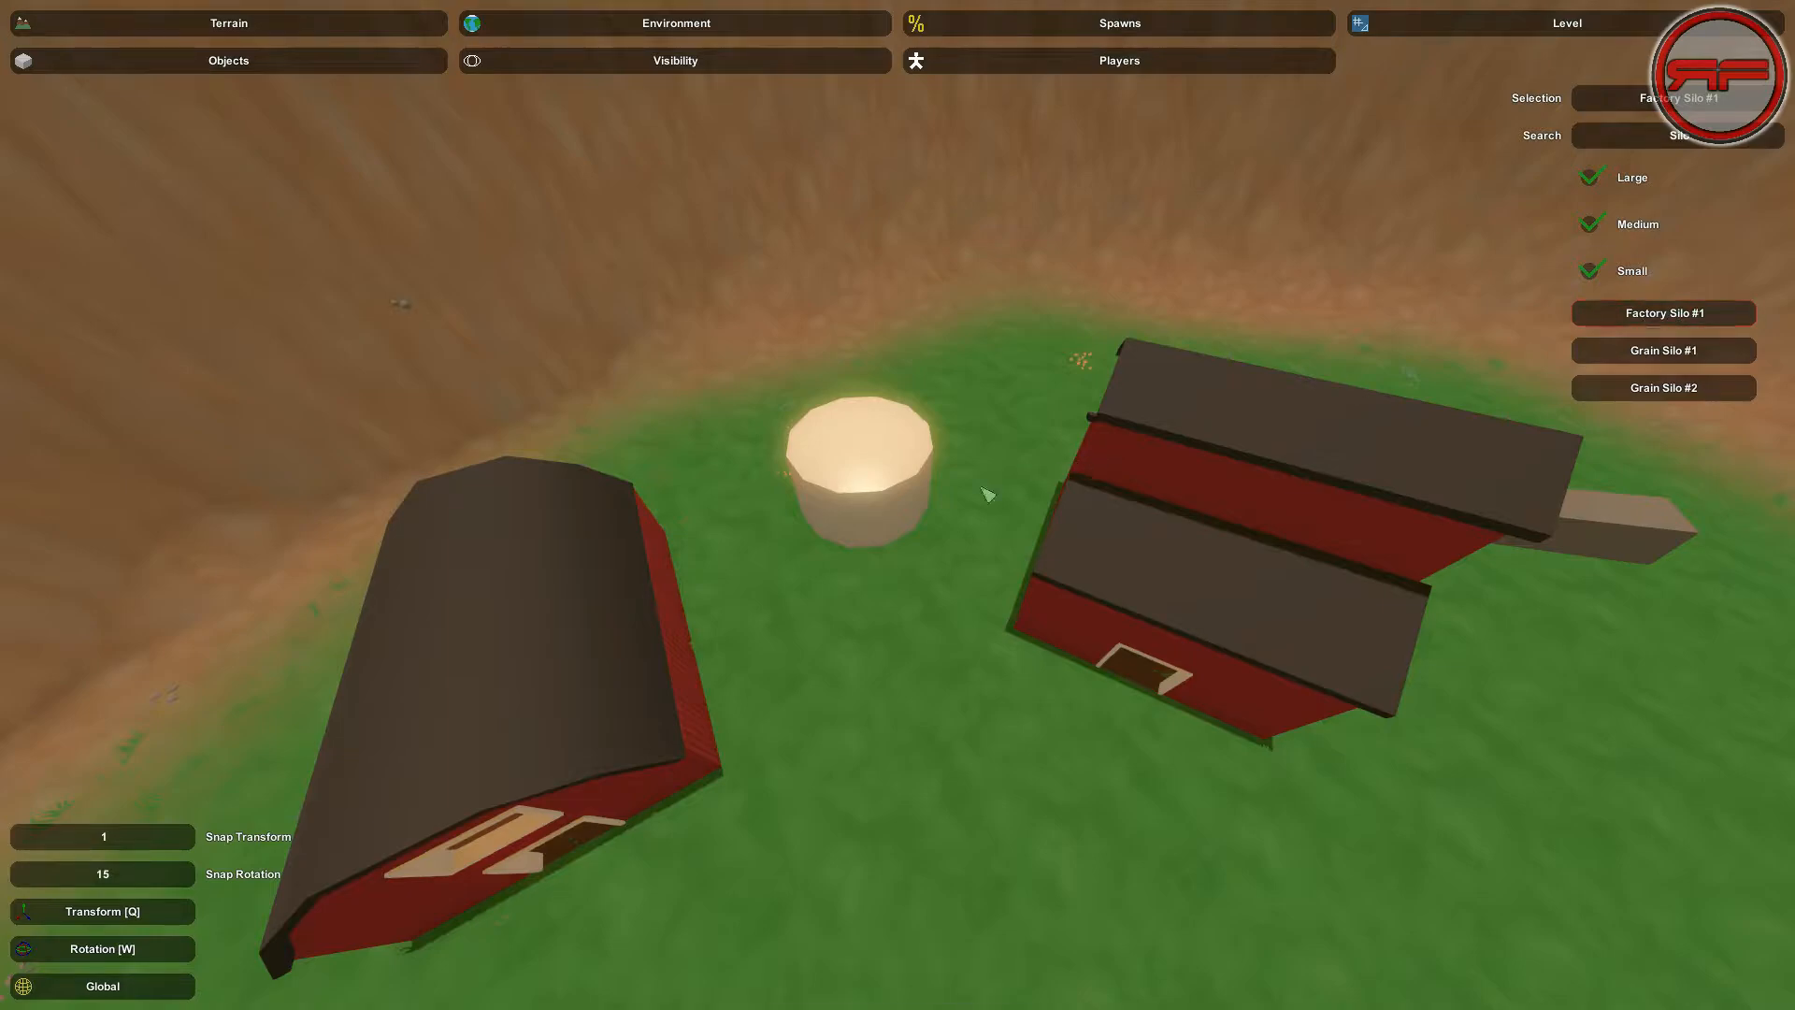
{"action": "key", "text": "e"}
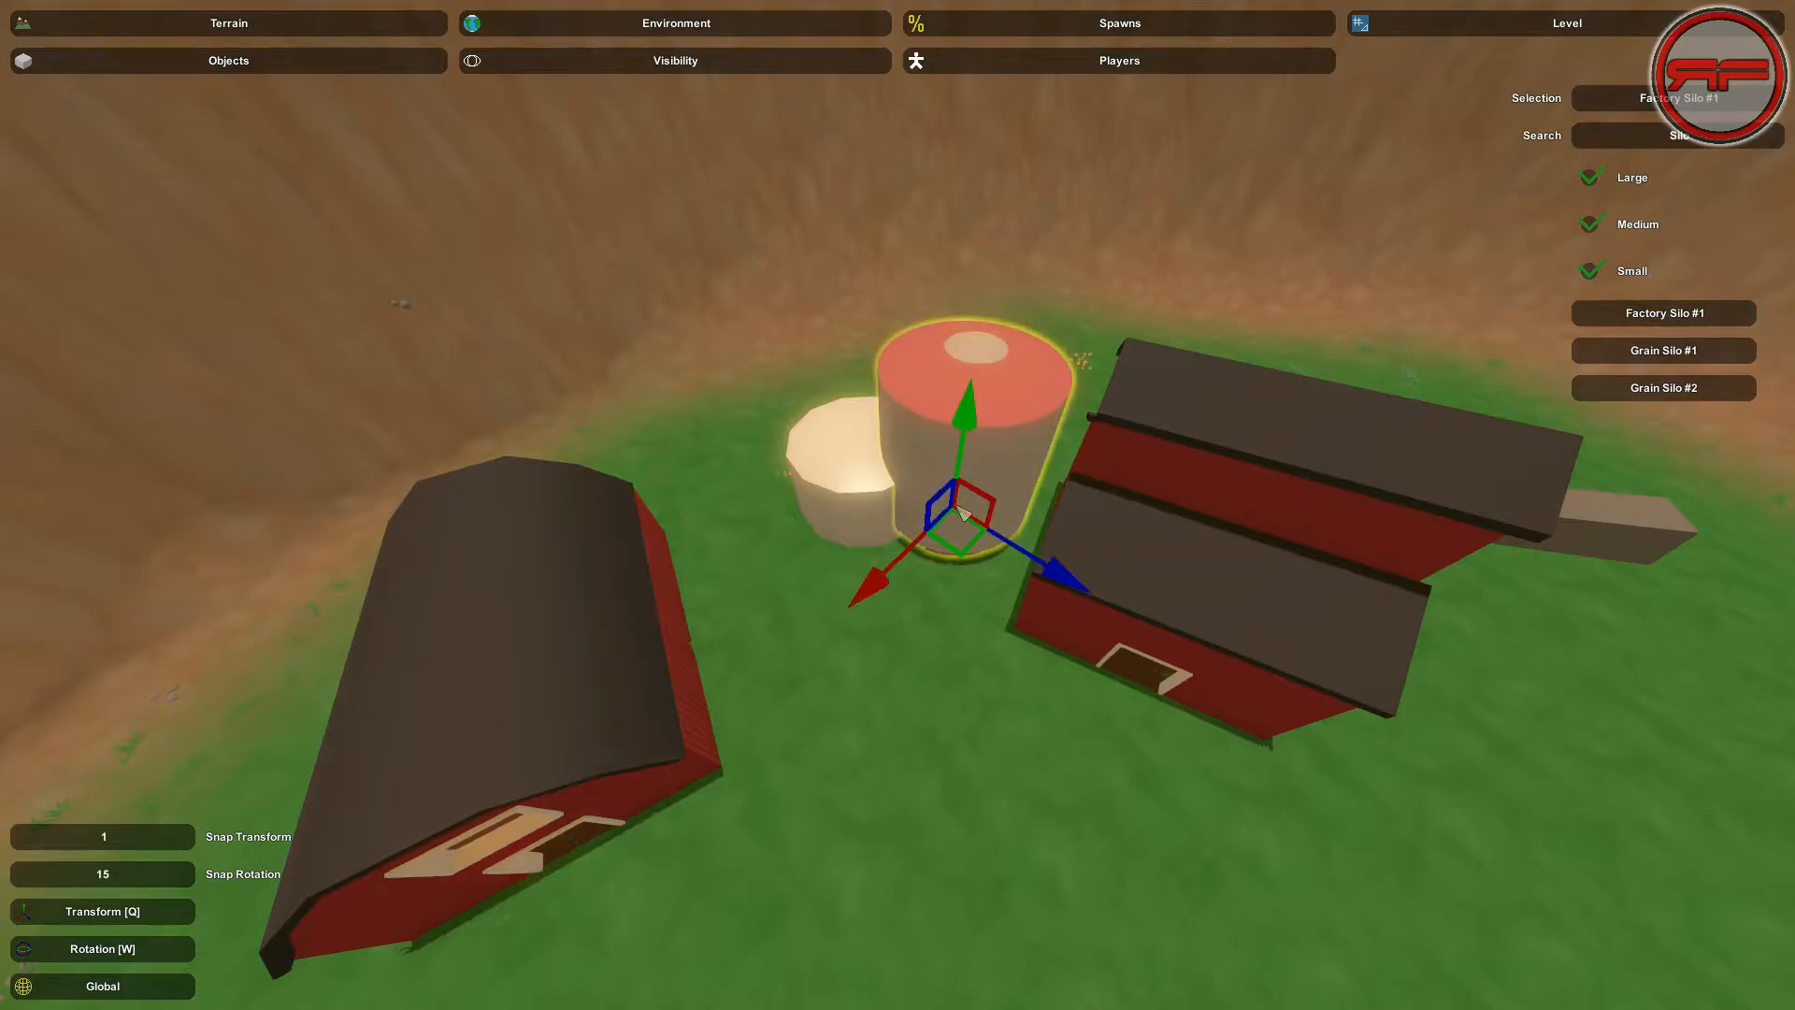
{"action": "key", "text": "Delete"}
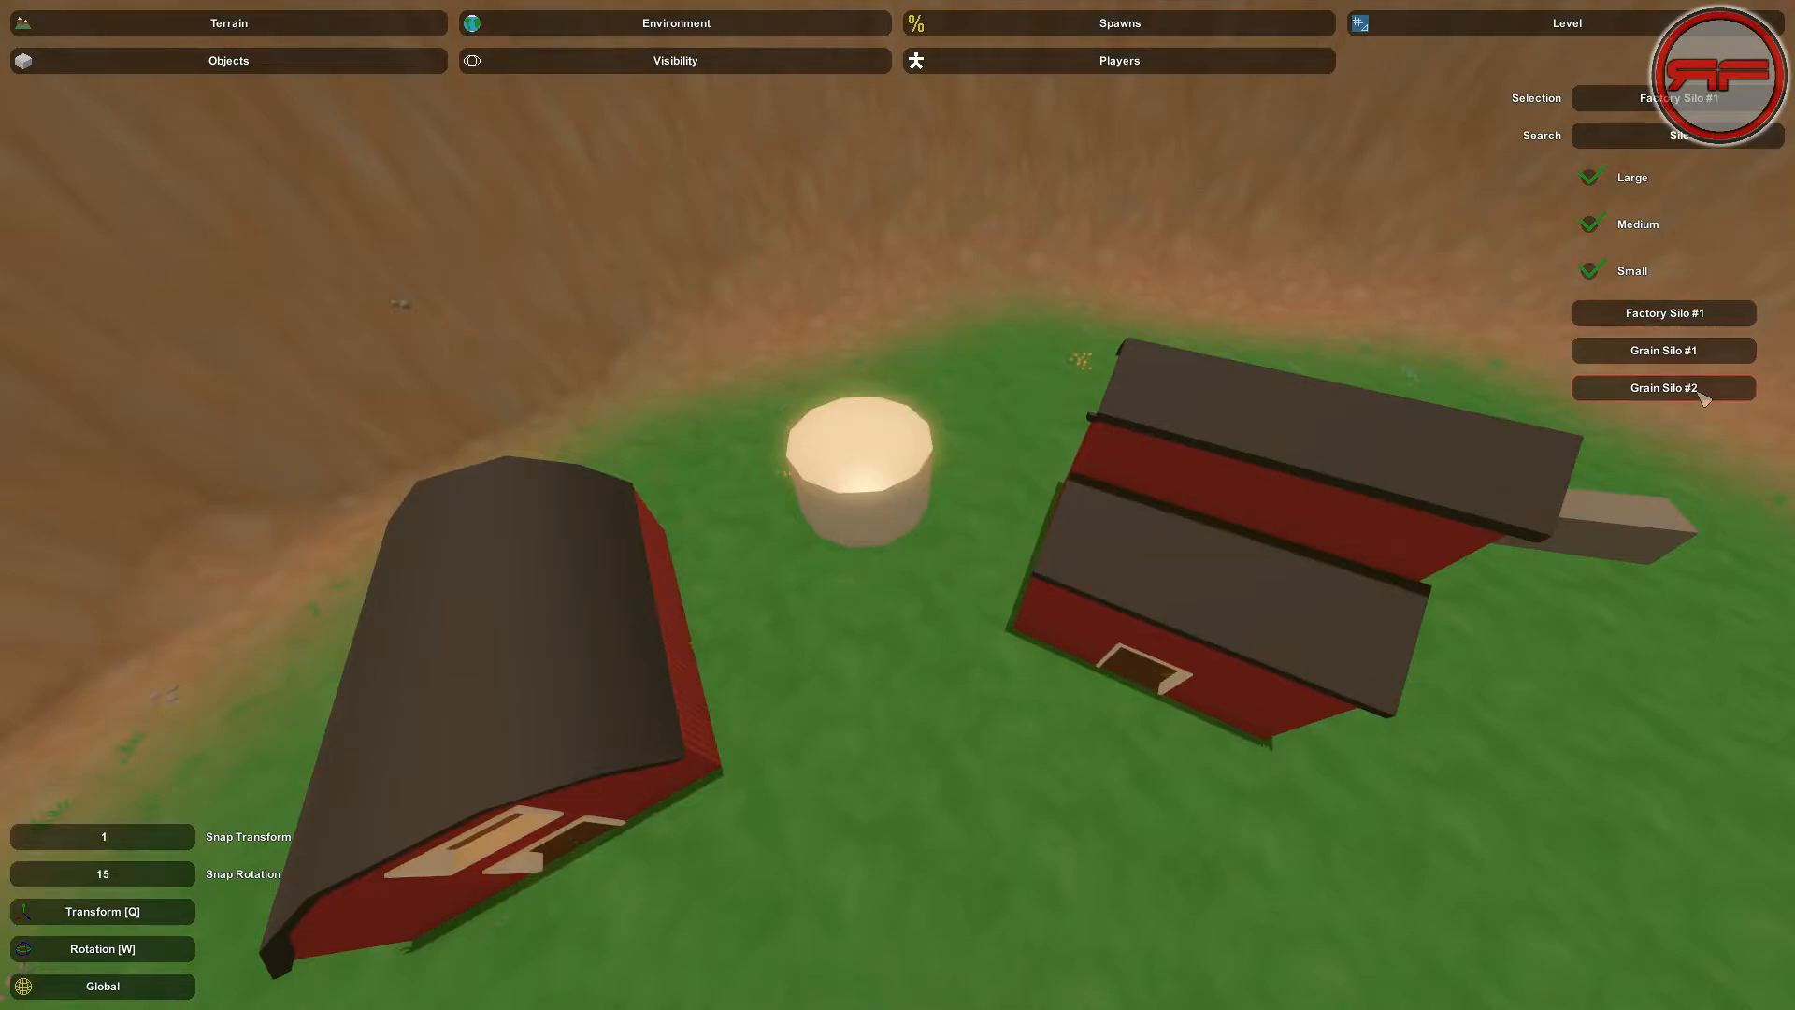
Place two Grain Silo #1 objects between Grain Silo #2 and the second barn
{"action": "left_click", "coordinate": [1122, 455]}
{"action": "left_click", "coordinate": [983, 465]}
{"action": "key", "text": "e"}
{"action": "left_click", "coordinate": [931, 553]}
{"action": "right_click_drag", "start_coordinate": [932, 554], "coordinate": [901, 509]}
{"action": "key", "text": "w"}
{"action": "key", "text": "e"}
{"action": "left_click", "coordinate": [889, 718]}
{"action": "right_click_drag", "start_coordinate": [889, 718], "coordinate": [889, 718]}
Examine the arrangement of barns and silos from around and above the grassy valley
{"action": "key", "text": "s"}
{"action": "right_click_drag", "start_coordinate": [897, 505], "coordinate": [898, 505]}
{"action": "key", "text": "w"}
{"action": "right_click_drag", "start_coordinate": [640, 510], "coordinate": [639, 511]}
{"action": "key", "text": "s"}
{"action": "key", "text": "w"}
{"action": "key", "text": "s"}
{"action": "key", "text": "w"}
{"action": "key", "text": "s"}
{"action": "key", "text": "s"}
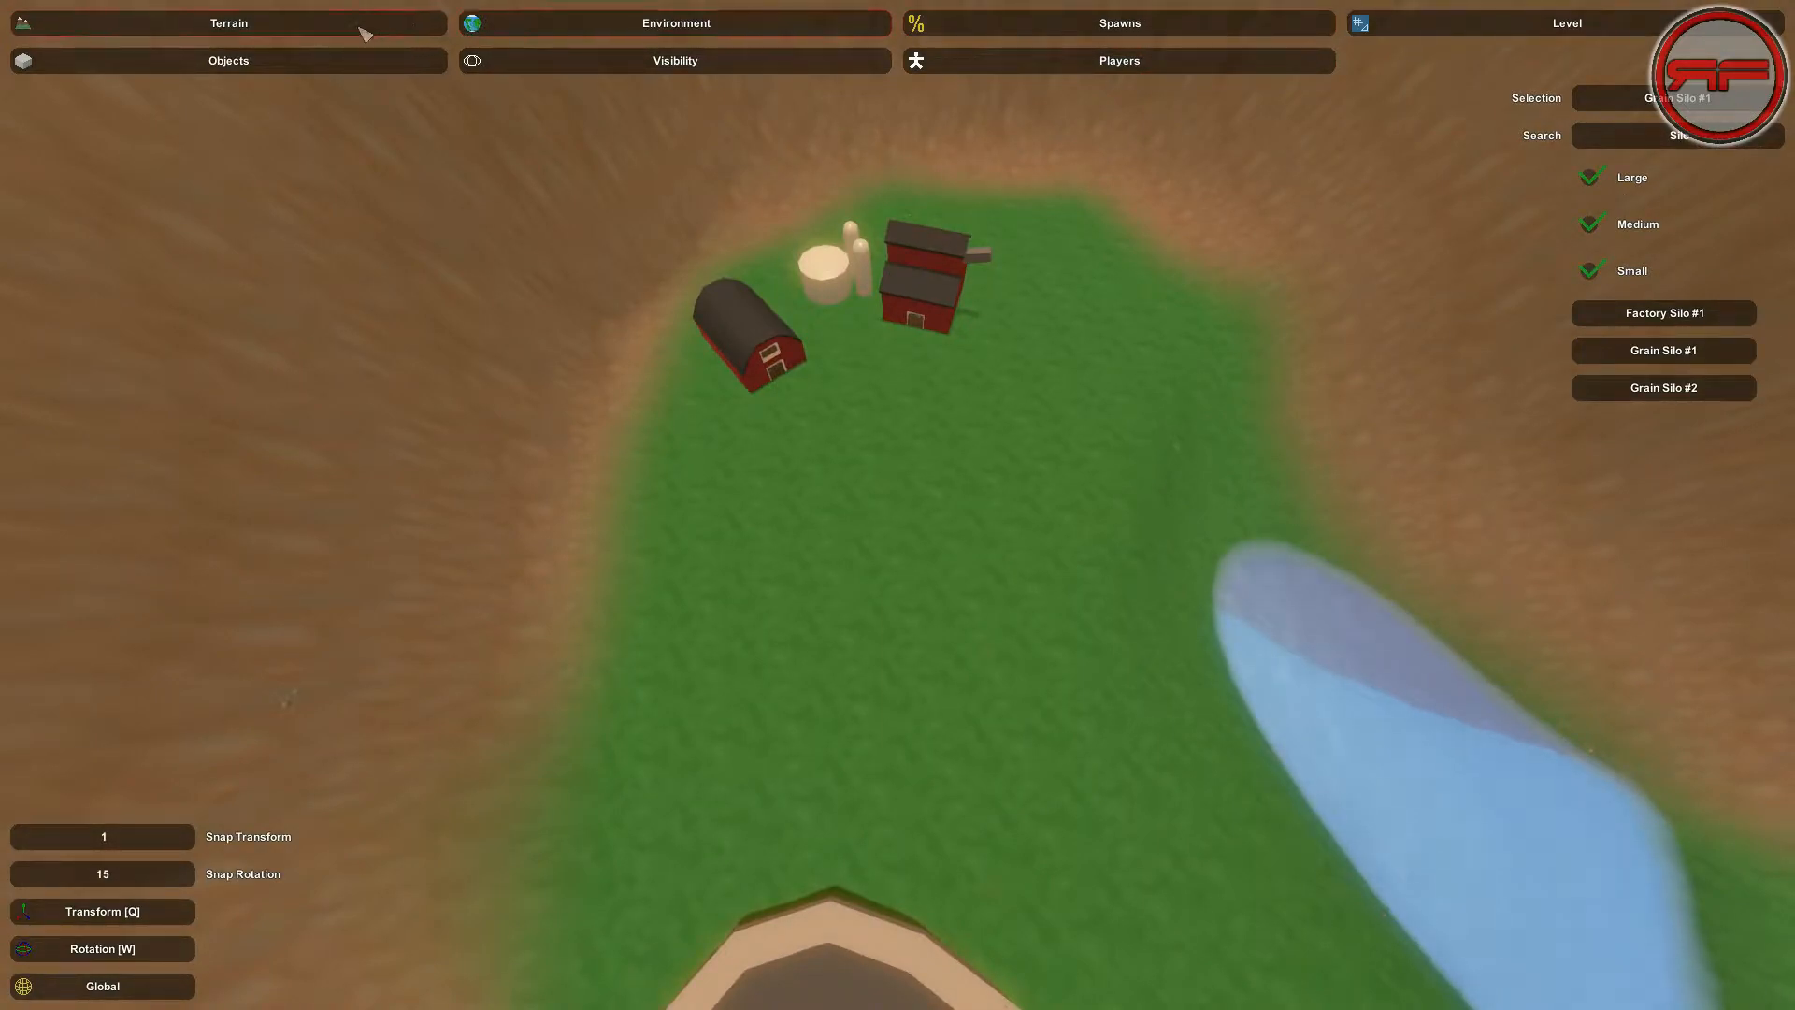
Choose the Farm terrain material, raise its steepness, and paint a large field on the grass in front of the barns
{"action": "left_click", "coordinate": [502, 24]}
{"action": "left_click", "coordinate": [342, 30]}
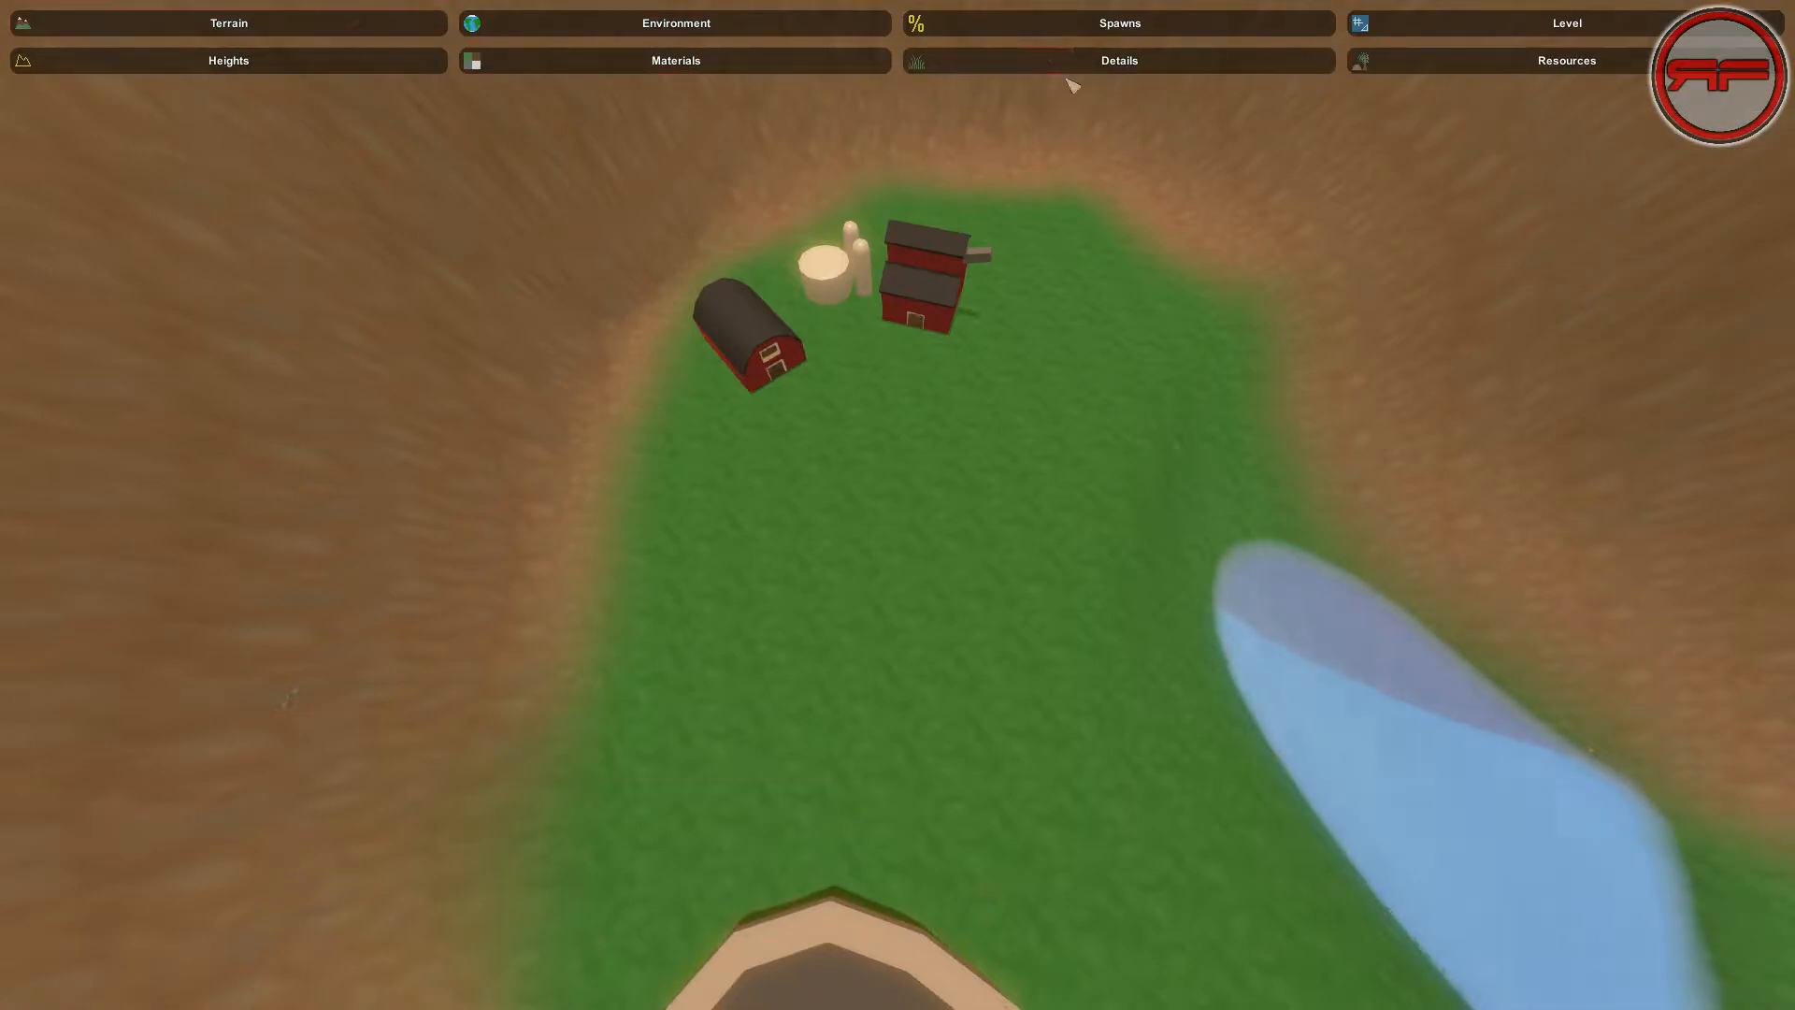
{"action": "left_click", "coordinate": [544, 64]}
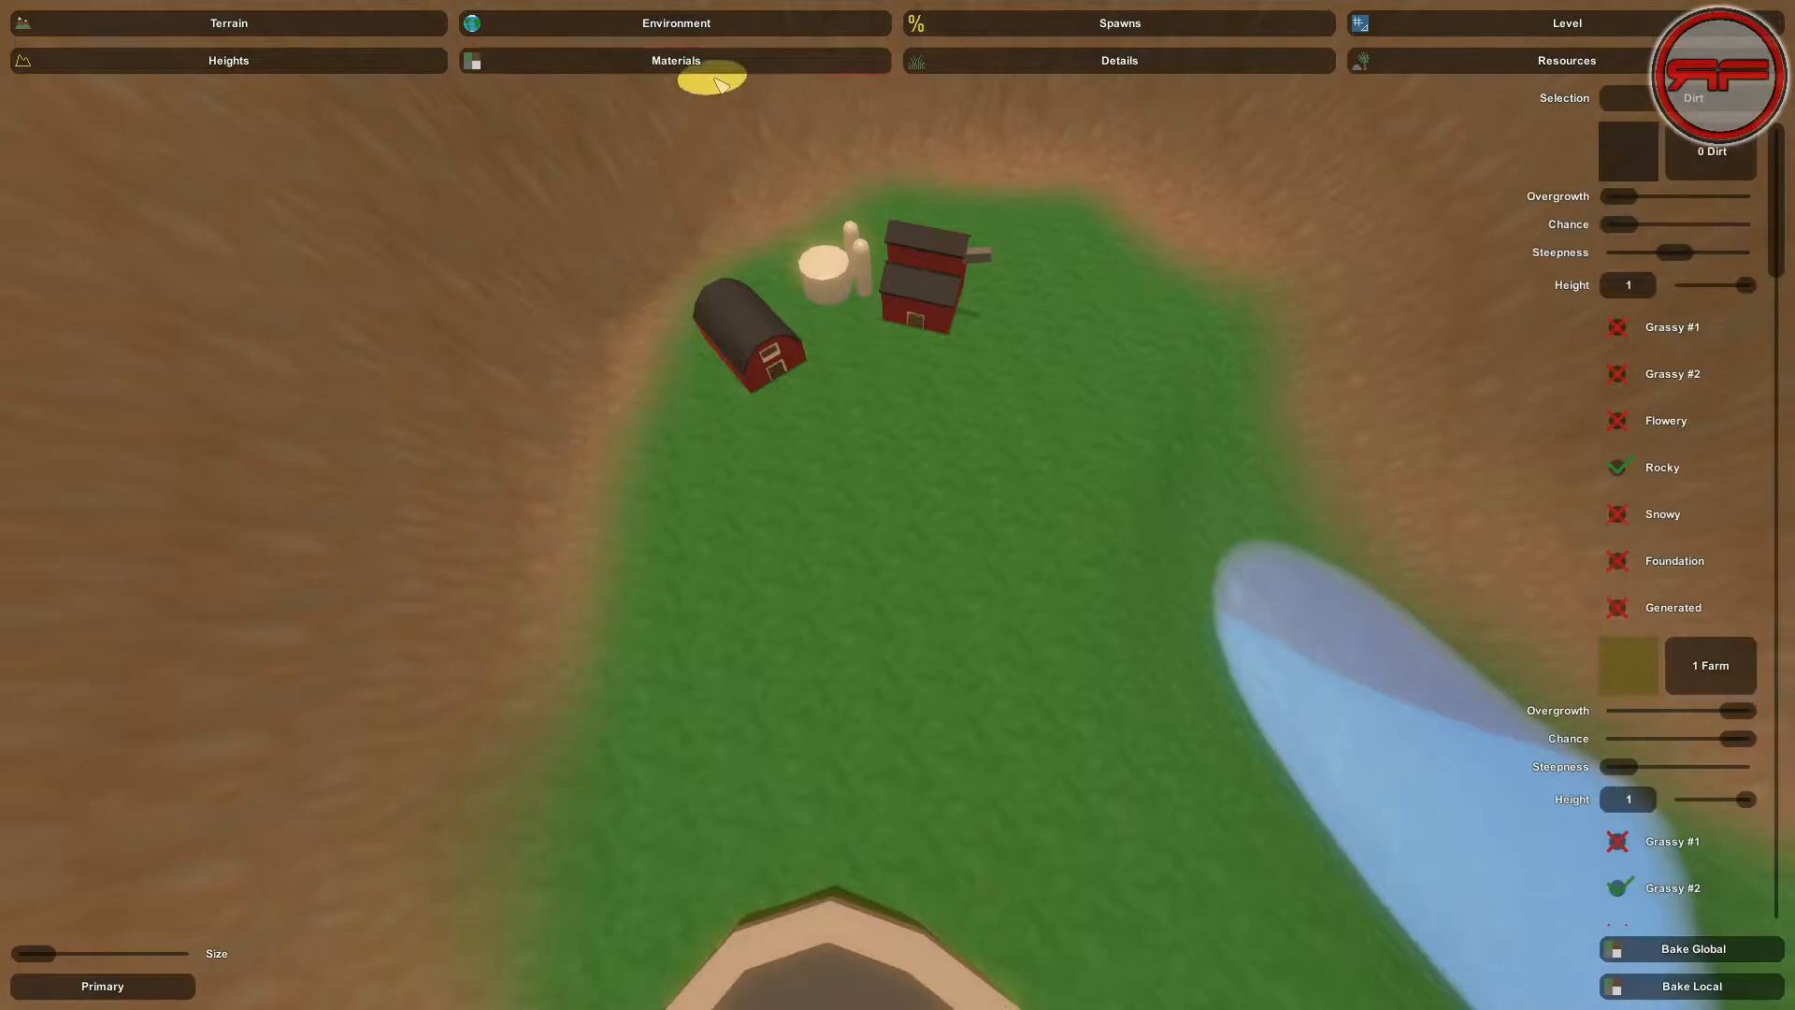
{"action": "left_click", "coordinate": [1717, 650]}
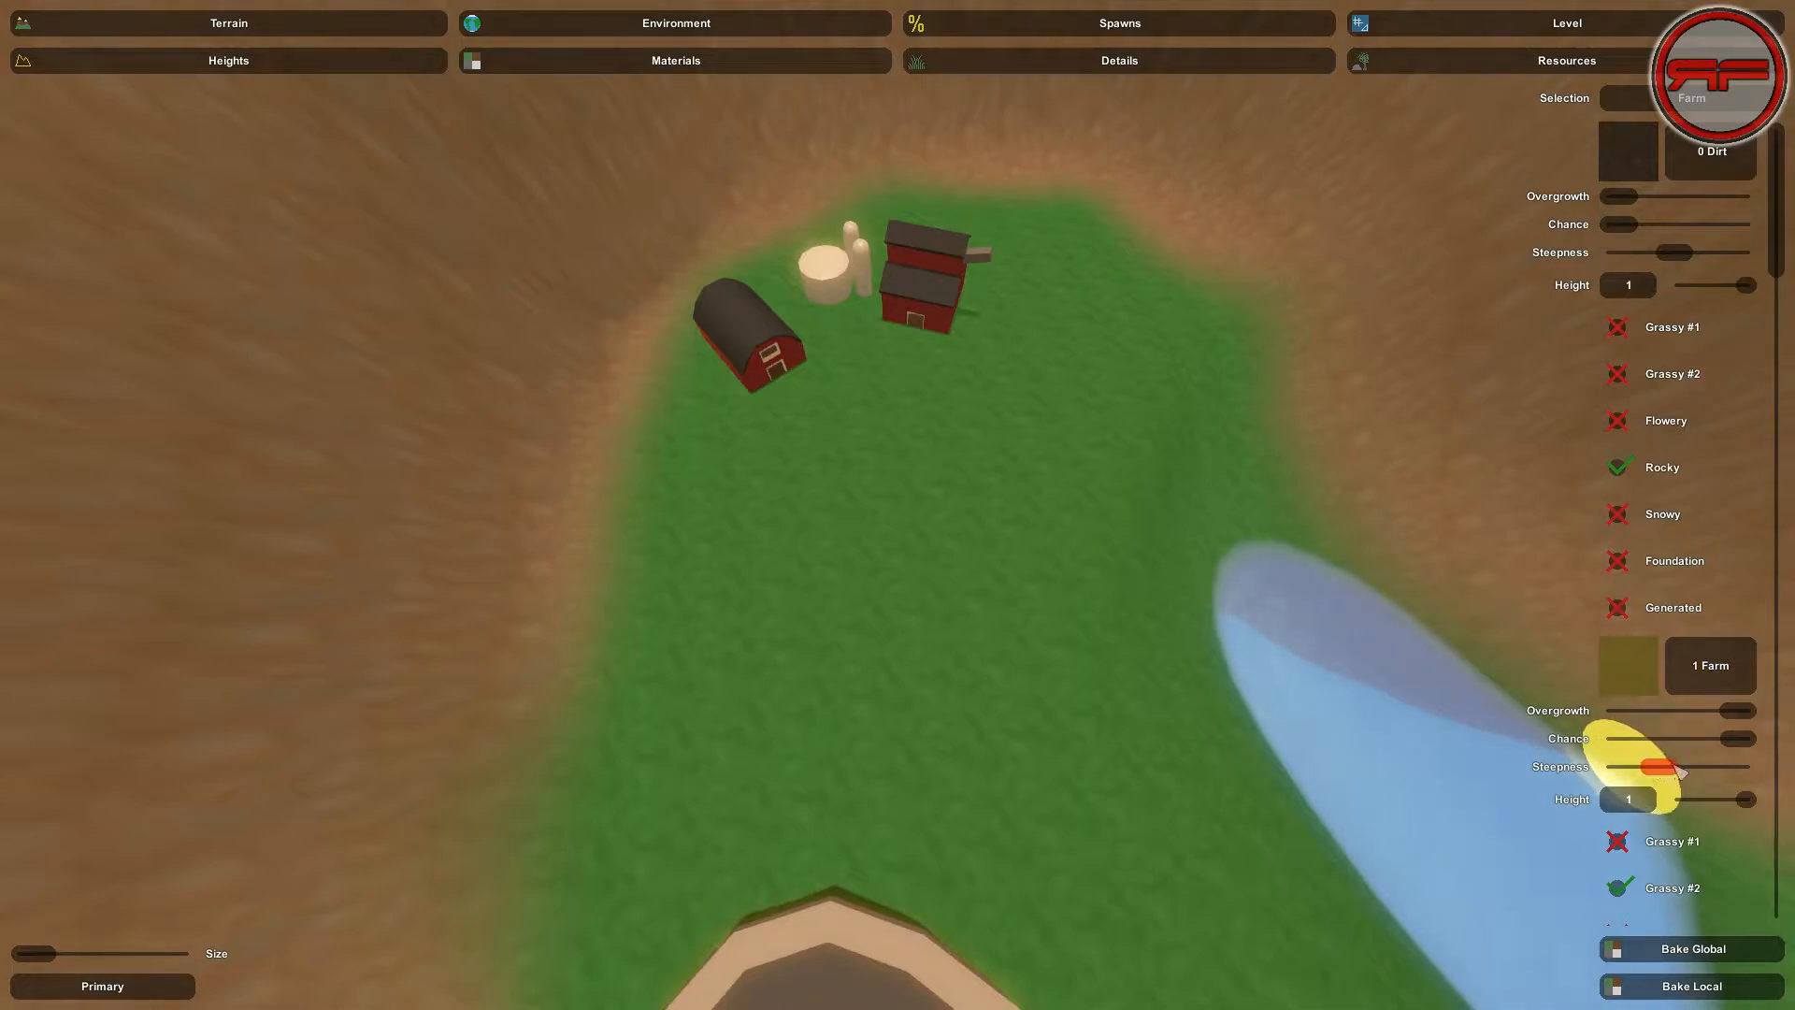
{"action": "scroll", "coordinate": [1683, 833], "scroll_direction": "down", "scroll_amount": 5}
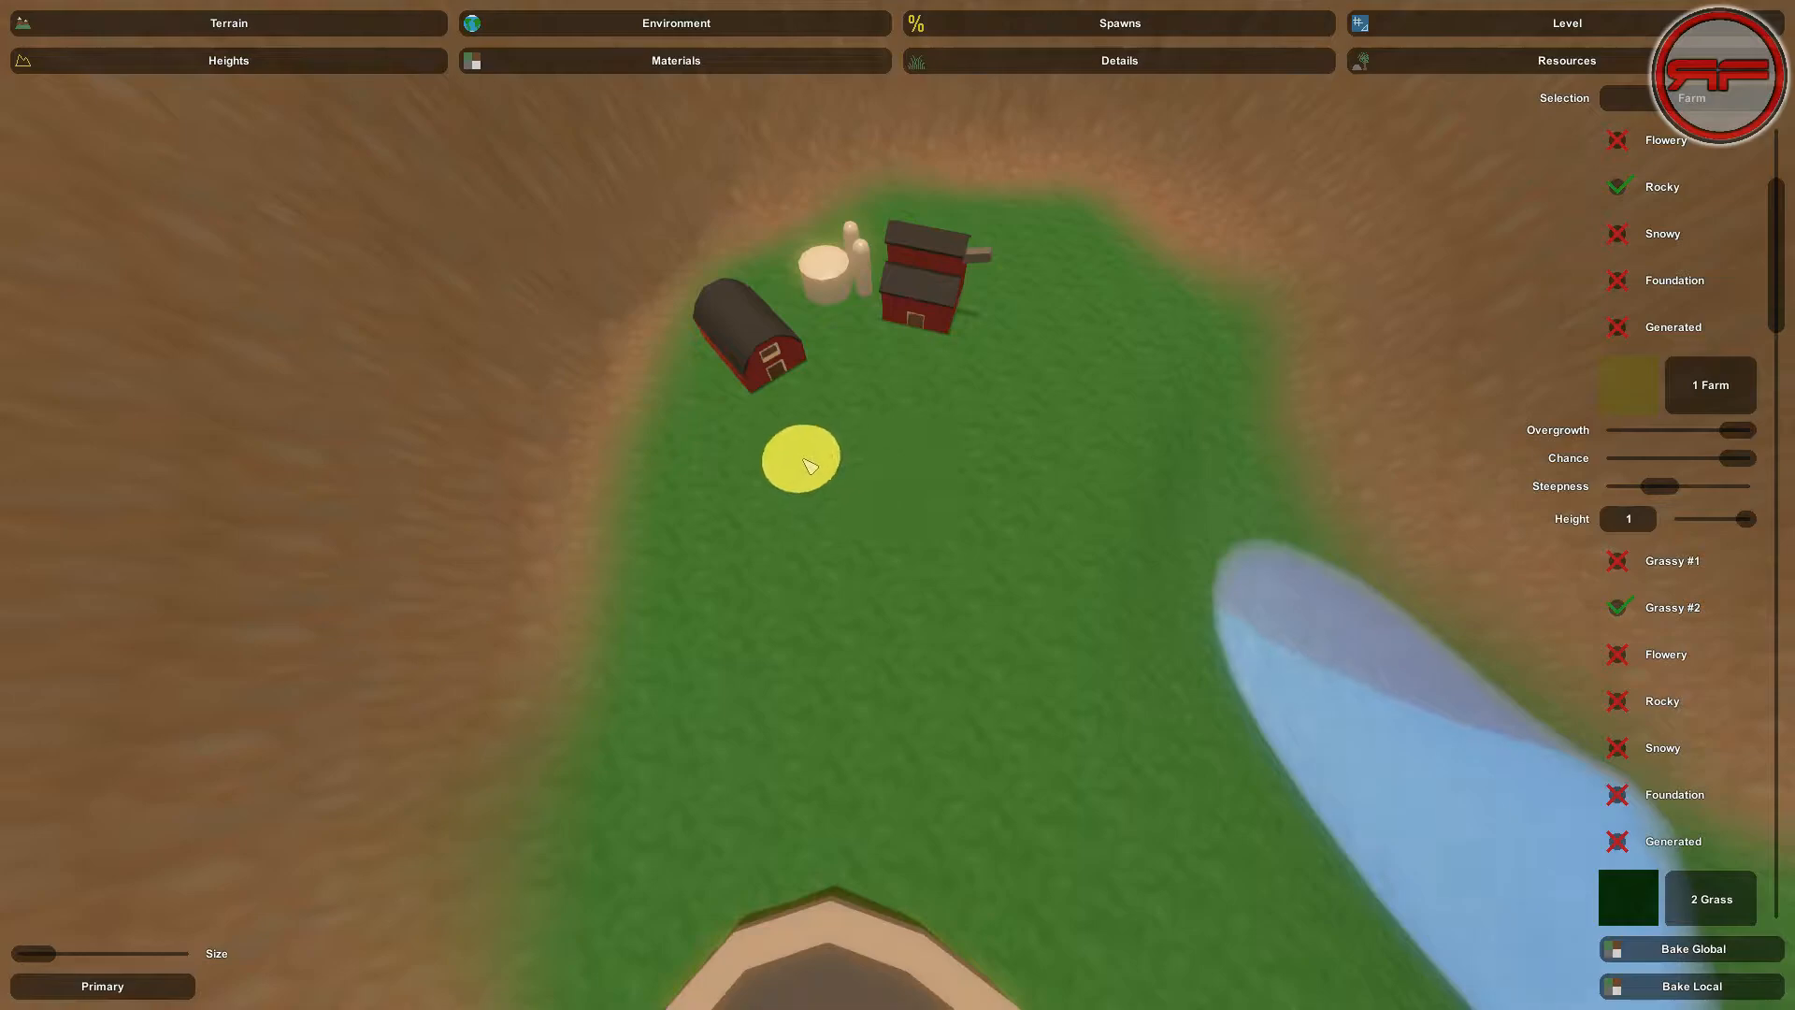
{"action": "mouse_move", "coordinate": [775, 470]}
{"action": "left_mouse_down"}
{"action": "mouse_move", "coordinate": [862, 424]}
{"action": "mouse_move", "coordinate": [1045, 387]}
{"action": "mouse_move", "coordinate": [1055, 426]}
{"action": "mouse_move", "coordinate": [1030, 436]}
{"action": "mouse_move", "coordinate": [773, 489]}
{"action": "mouse_move", "coordinate": [749, 581]}
{"action": "mouse_move", "coordinate": [793, 632]}
{"action": "mouse_move", "coordinate": [1010, 586]}
{"action": "mouse_move", "coordinate": [1091, 349]}
{"action": "mouse_move", "coordinate": [1026, 381]}
{"action": "mouse_move", "coordinate": [950, 542]}
{"action": "mouse_move", "coordinate": [898, 533]}
{"action": "mouse_move", "coordinate": [844, 574]}
{"action": "mouse_move", "coordinate": [906, 396]}
{"action": "mouse_move", "coordinate": [717, 477]}
{"action": "mouse_move", "coordinate": [689, 565]}
{"action": "mouse_move", "coordinate": [709, 654]}
{"action": "mouse_move", "coordinate": [814, 692]}
{"action": "mouse_move", "coordinate": [965, 685]}
{"action": "mouse_move", "coordinate": [1051, 642]}
{"action": "mouse_move", "coordinate": [1129, 439]}
{"action": "mouse_move", "coordinate": [1142, 313]}
{"action": "mouse_move", "coordinate": [1056, 318]}
{"action": "left_mouse_up"}
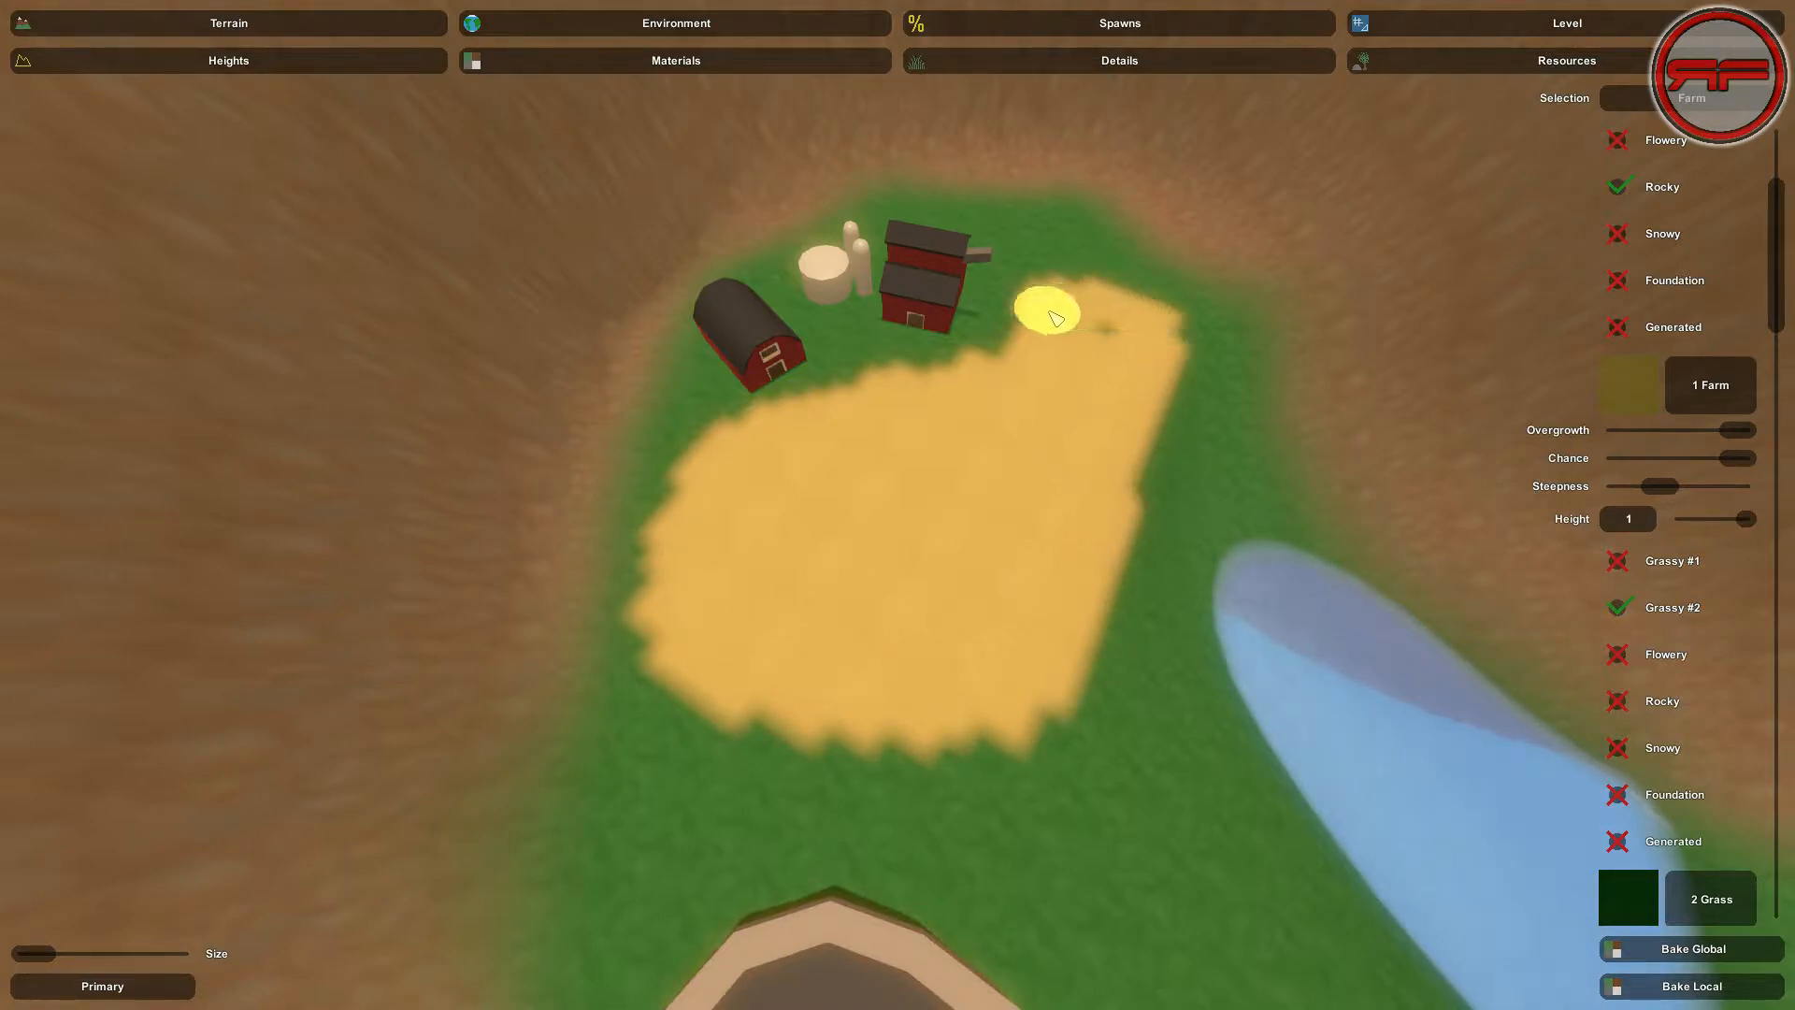
{"action": "left_click", "coordinate": [1719, 952]}
Raise the Wheat_0 detail's density to the maximum and switch its ground type from Grass #2 to Snow
{"action": "key", "text": "w"}
{"action": "right_click_drag", "start_coordinate": [1170, 786], "coordinate": [1169, 654]}
{"action": "key", "text": "s"}
{"action": "mouse_move", "coordinate": [898, 505]}
{"action": "right_mouse_down"}
{"action": "mouse_move", "coordinate": [869, 486]}
{"action": "mouse_move", "coordinate": [905, 508]}
{"action": "right_mouse_up"}
{"action": "key", "text": "w"}
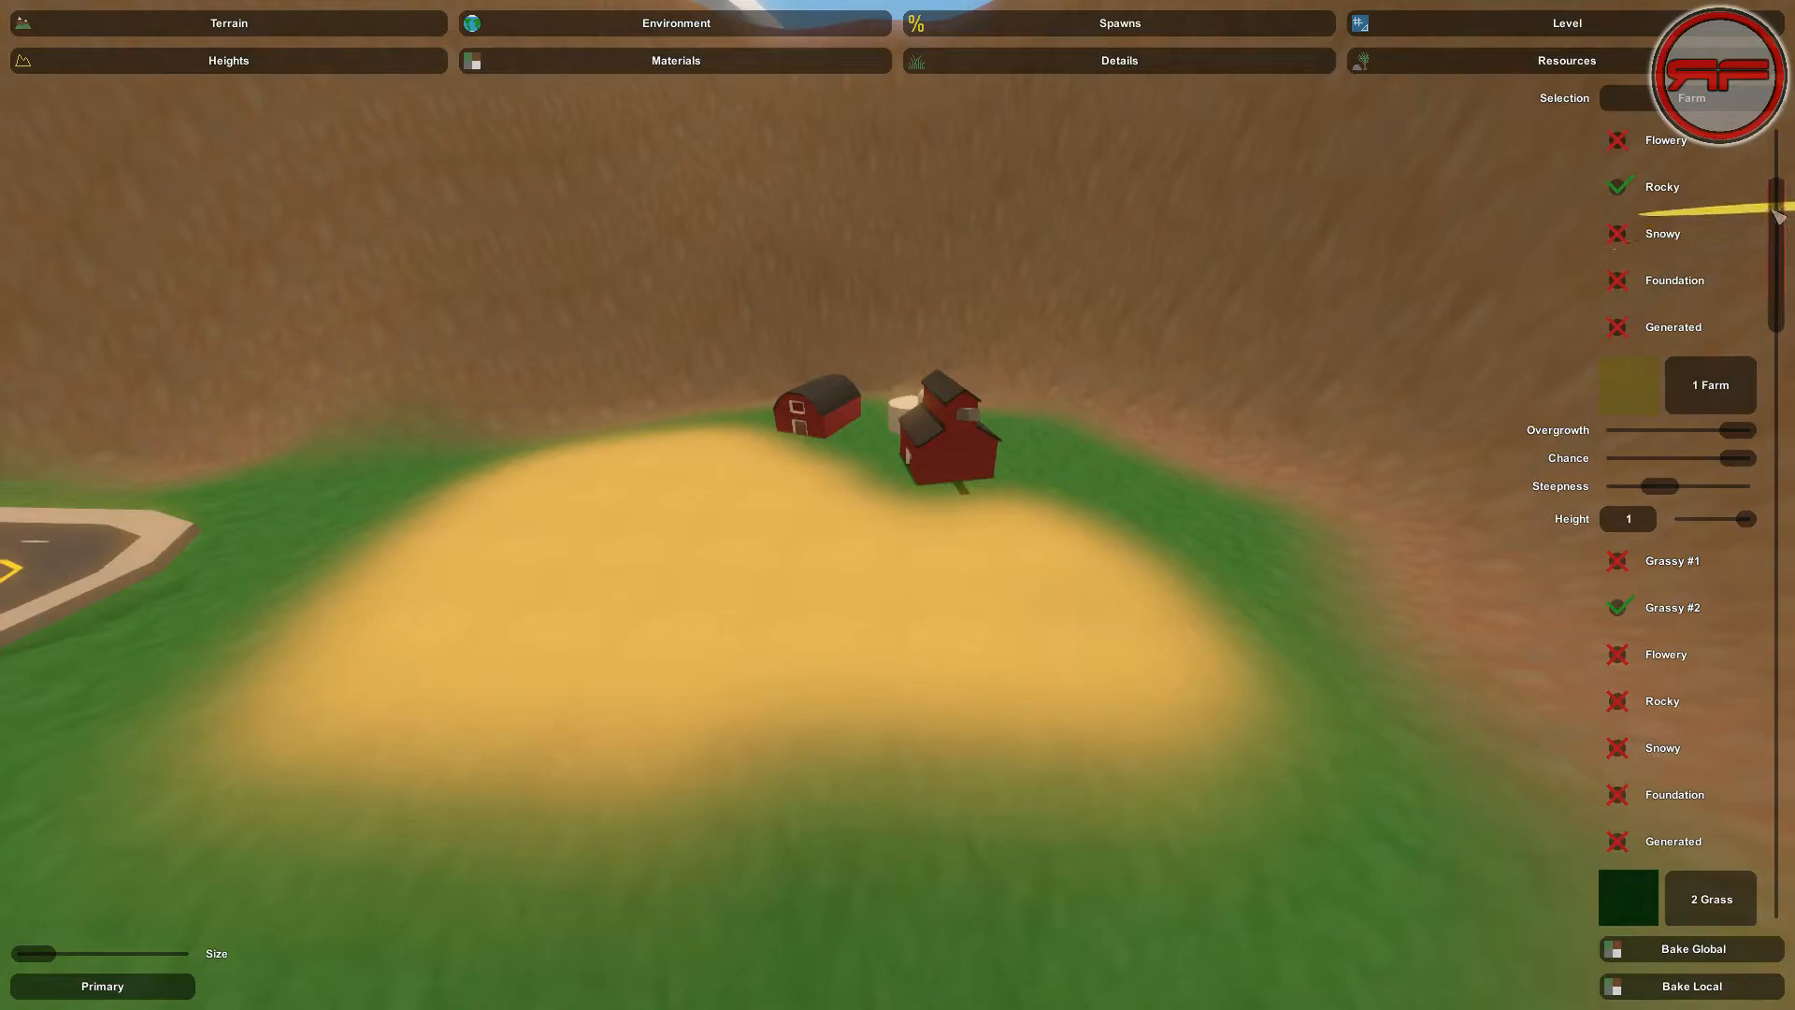
{"action": "left_click", "coordinate": [959, 64]}
{"action": "left_click_drag", "start_coordinate": [1783, 251], "coordinate": [1786, 634]}
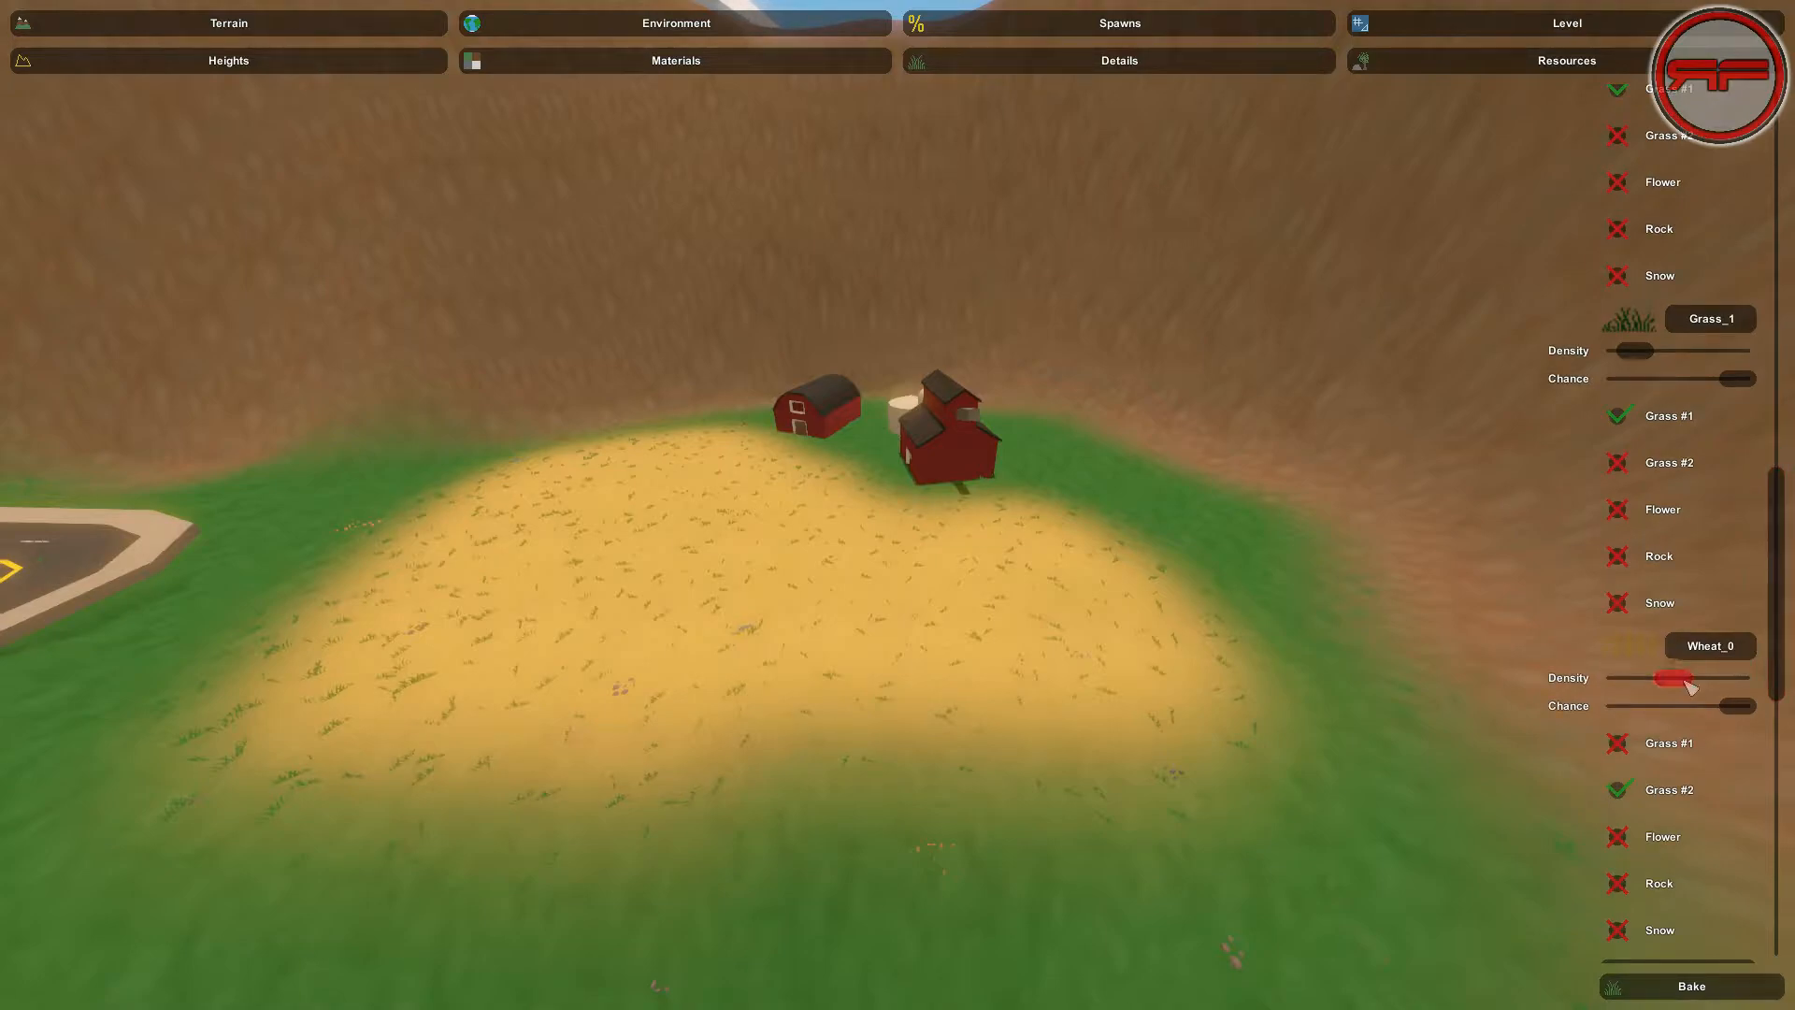
{"action": "scroll", "coordinate": [1669, 718], "scroll_direction": "down", "scroll_amount": 3}
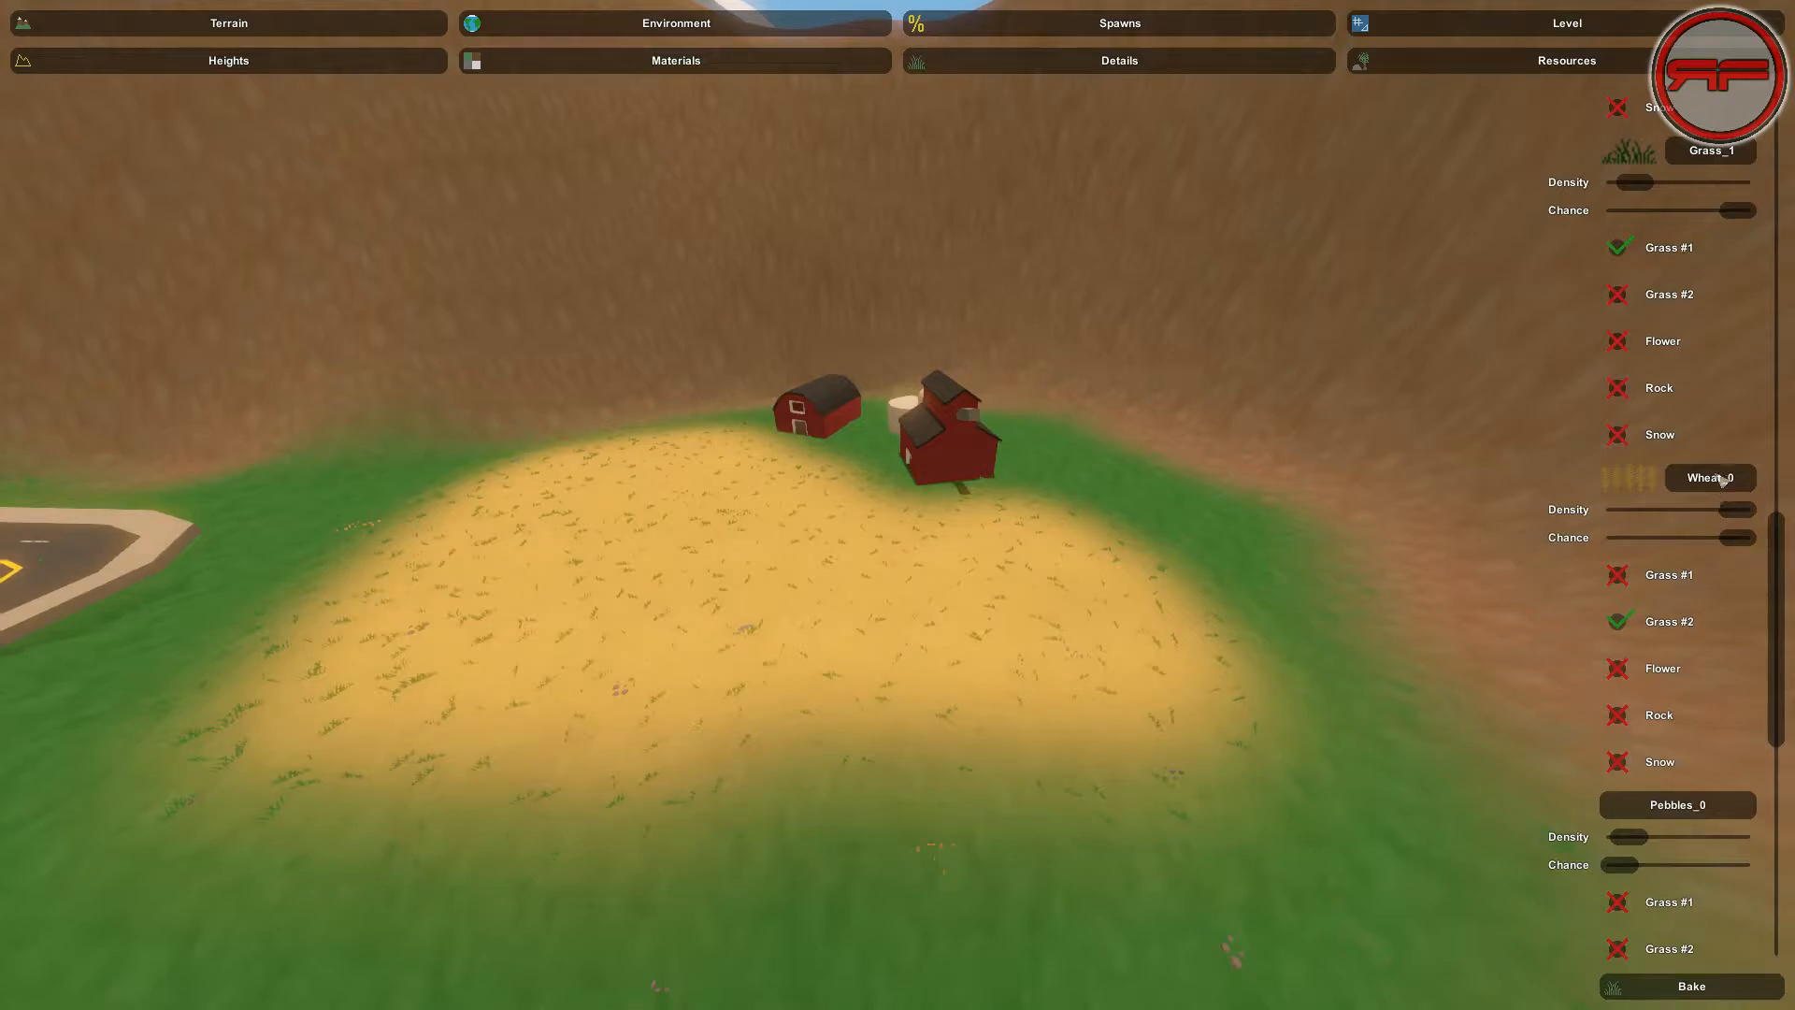
{"action": "scroll", "coordinate": [1659, 654], "scroll_direction": "down", "scroll_amount": 2}
{"action": "scroll", "coordinate": [1714, 603], "scroll_direction": "up", "scroll_amount": 3}
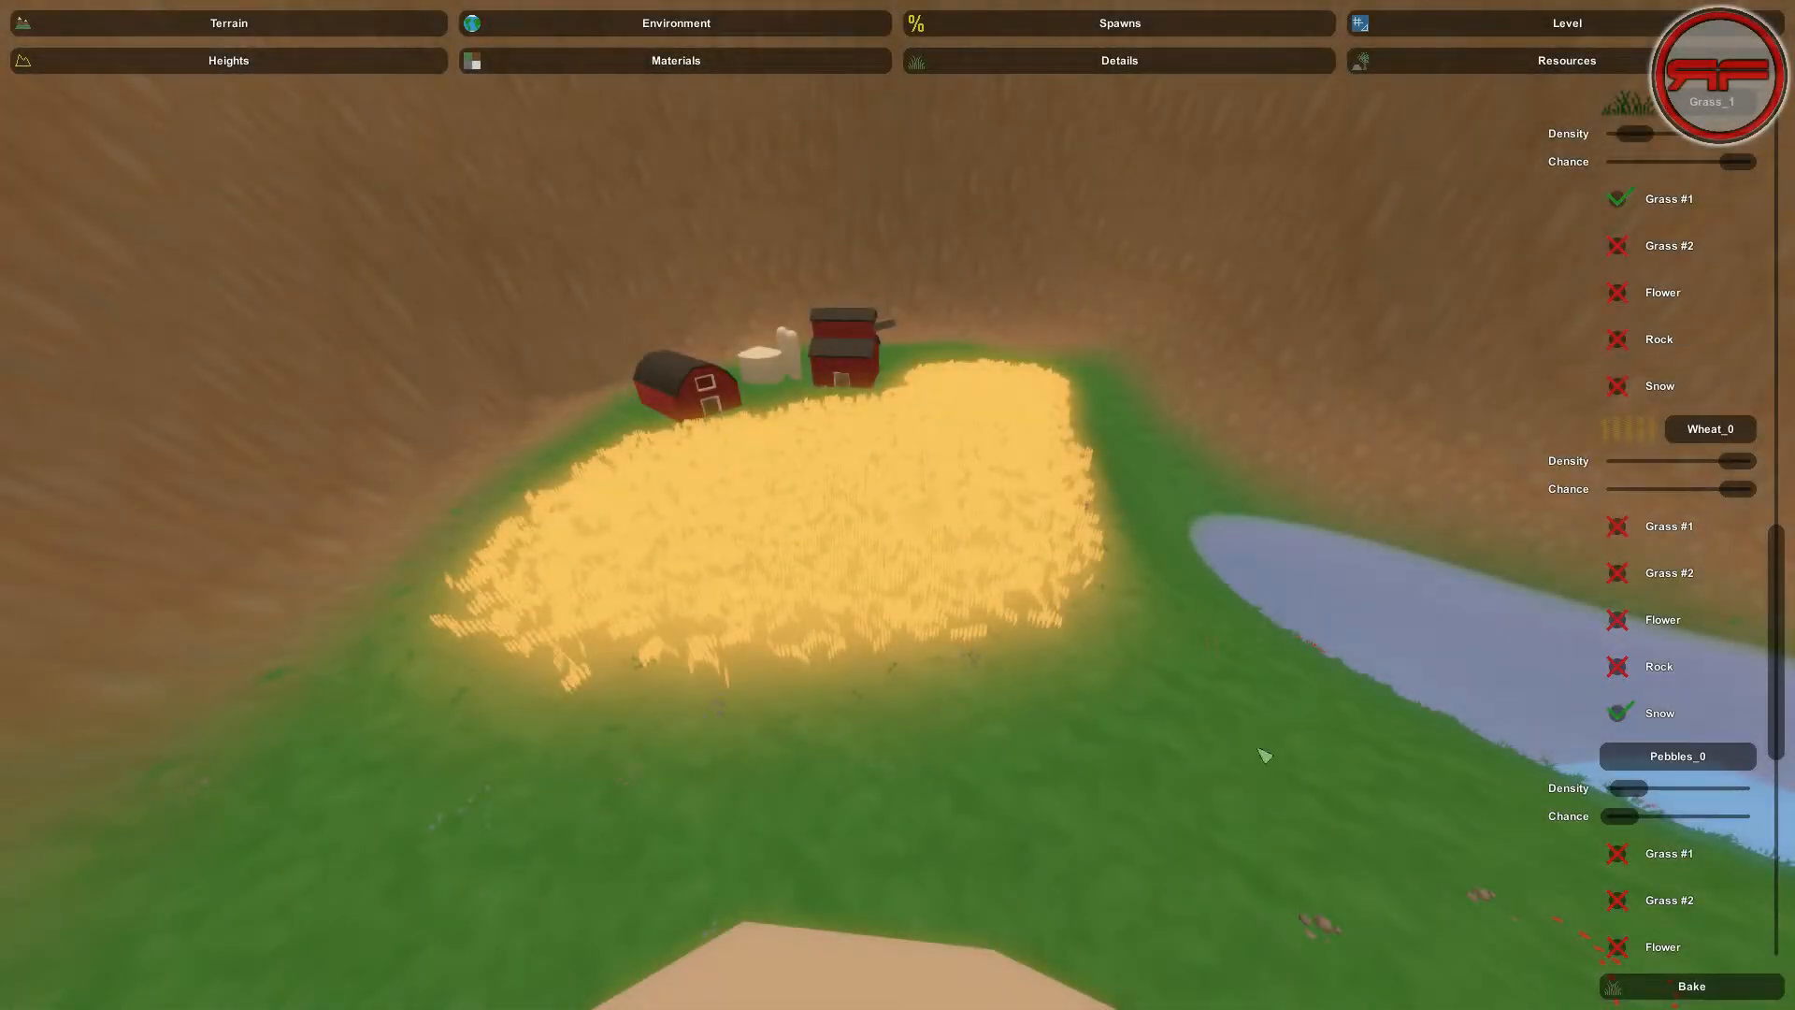
Clear Snow from the Wheat_0 detail, bake the details, and make sure Snowy is enabled for the Farm material
{"action": "left_click", "coordinate": [1693, 983]}
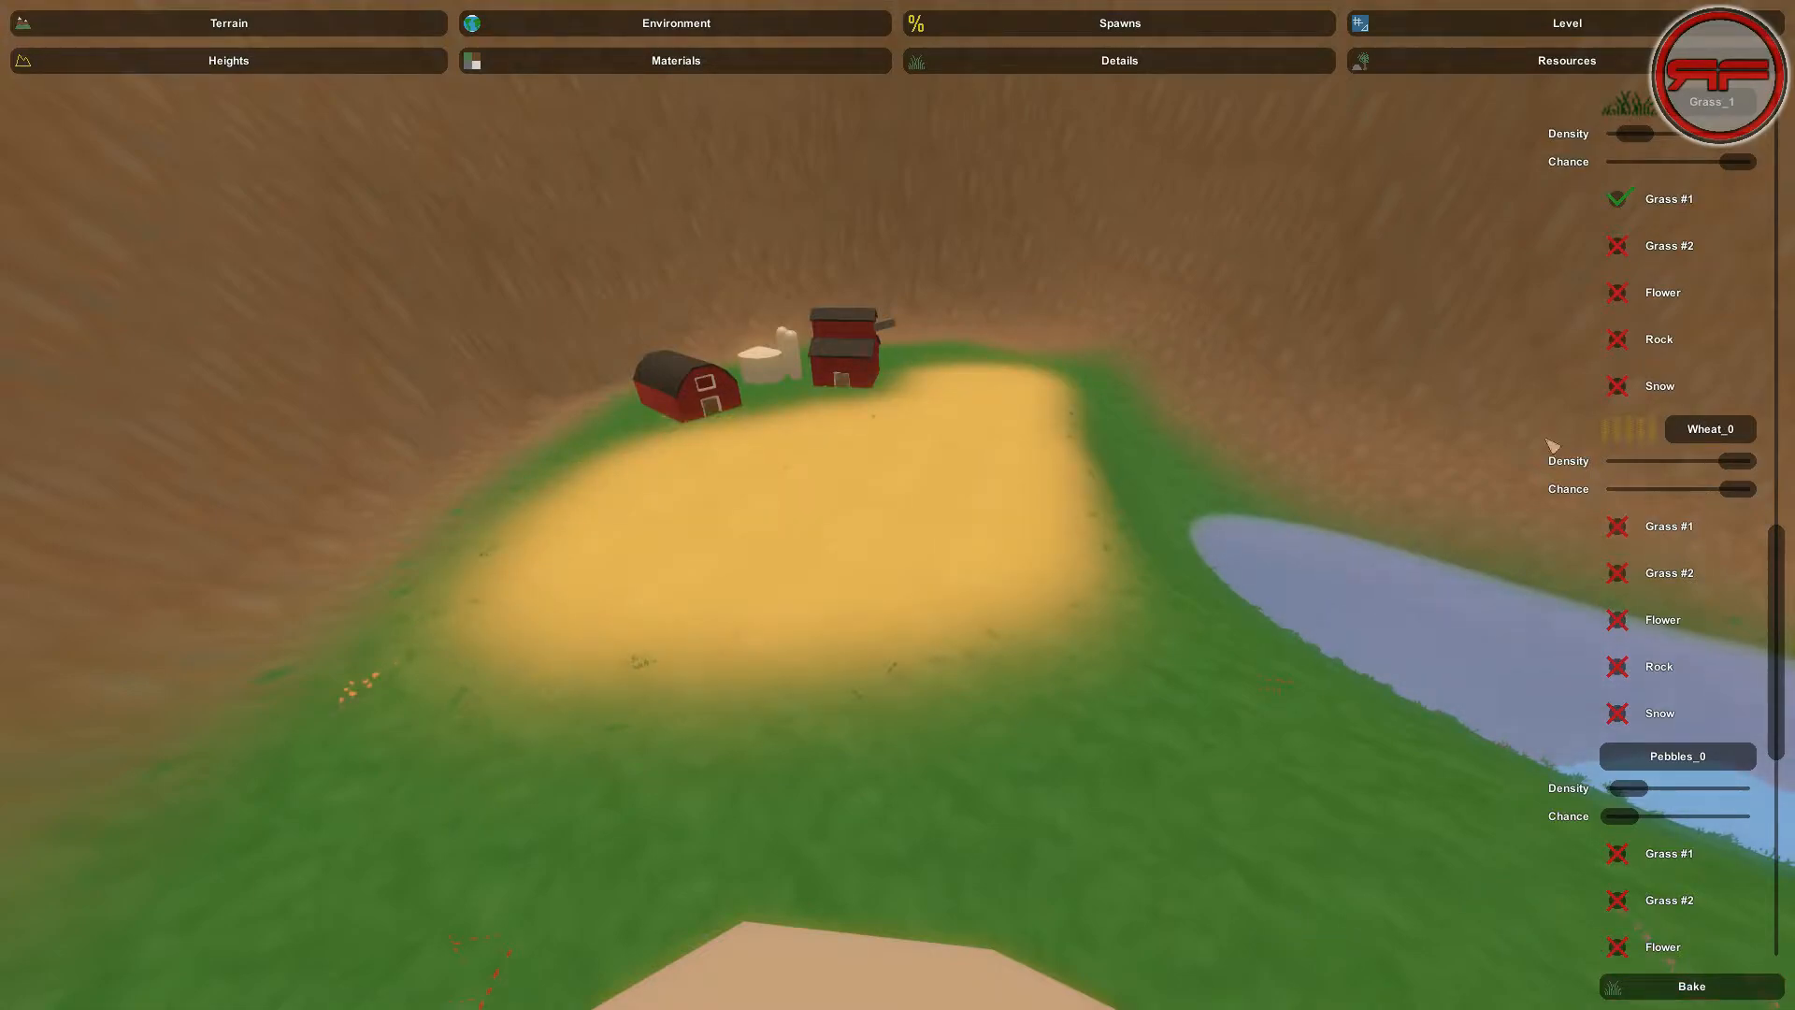
{"action": "left_click", "coordinate": [748, 62]}
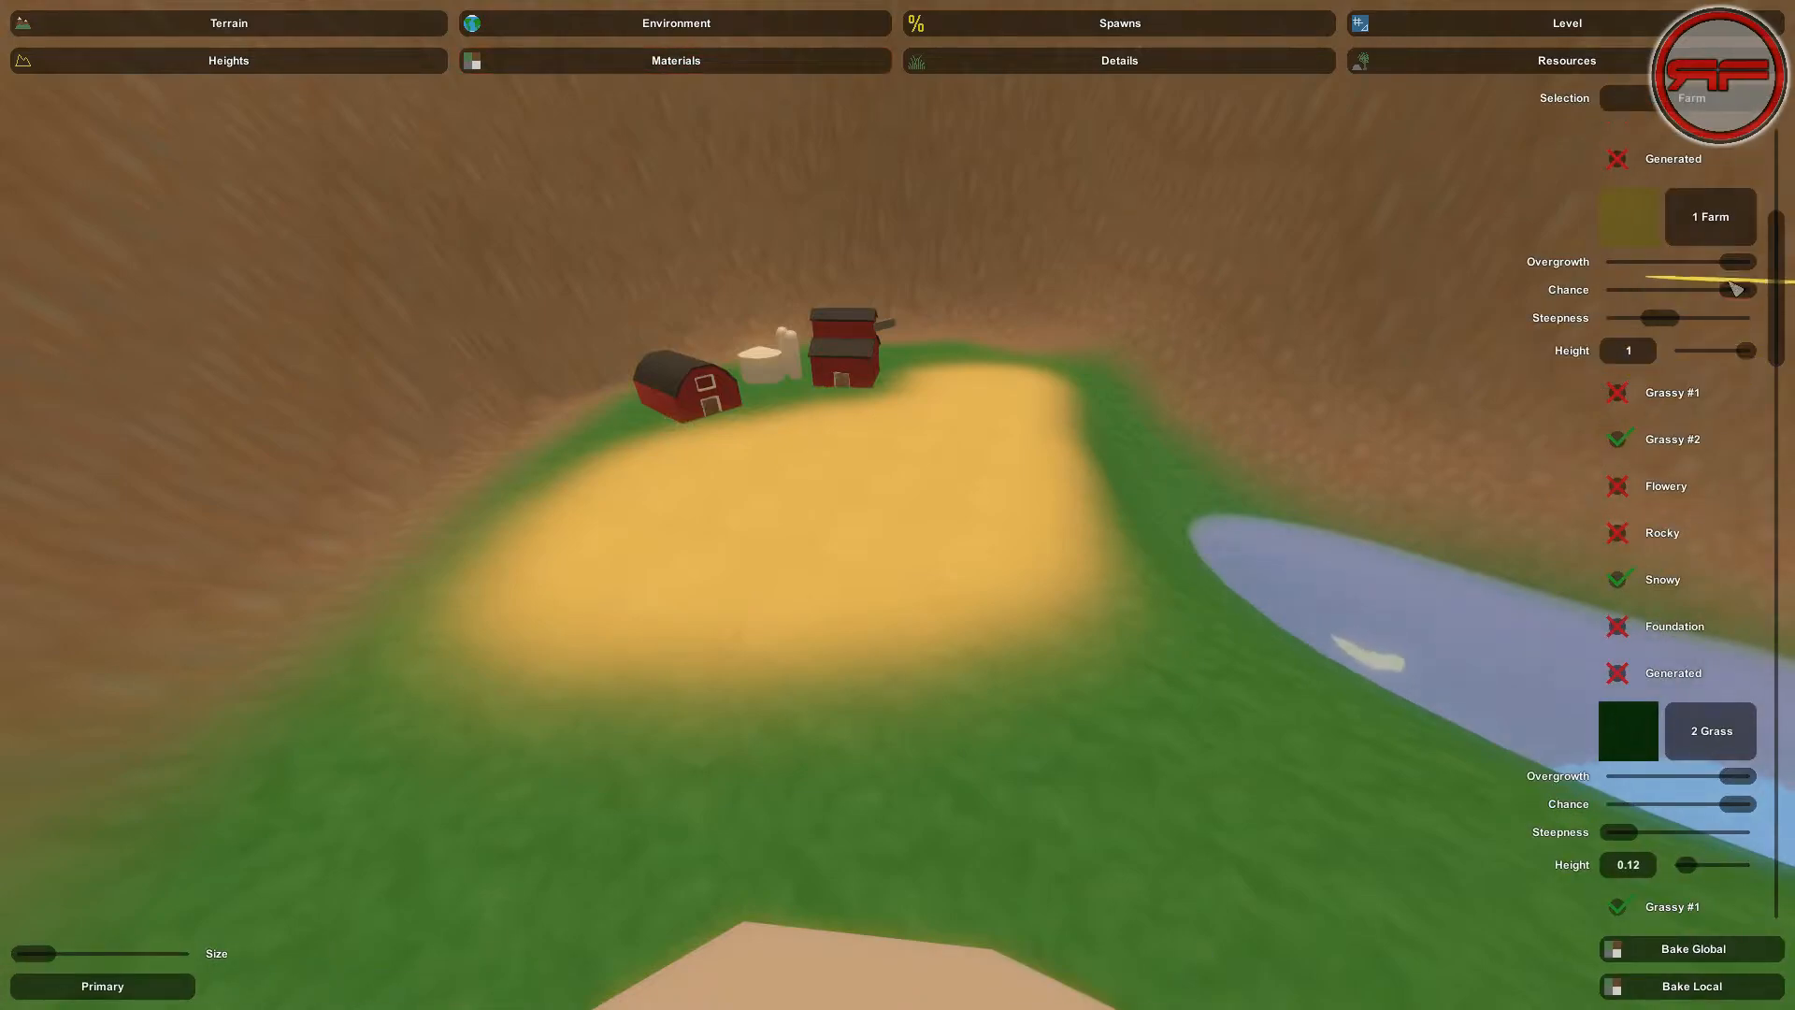
{"action": "left_click", "coordinate": [1621, 580]}
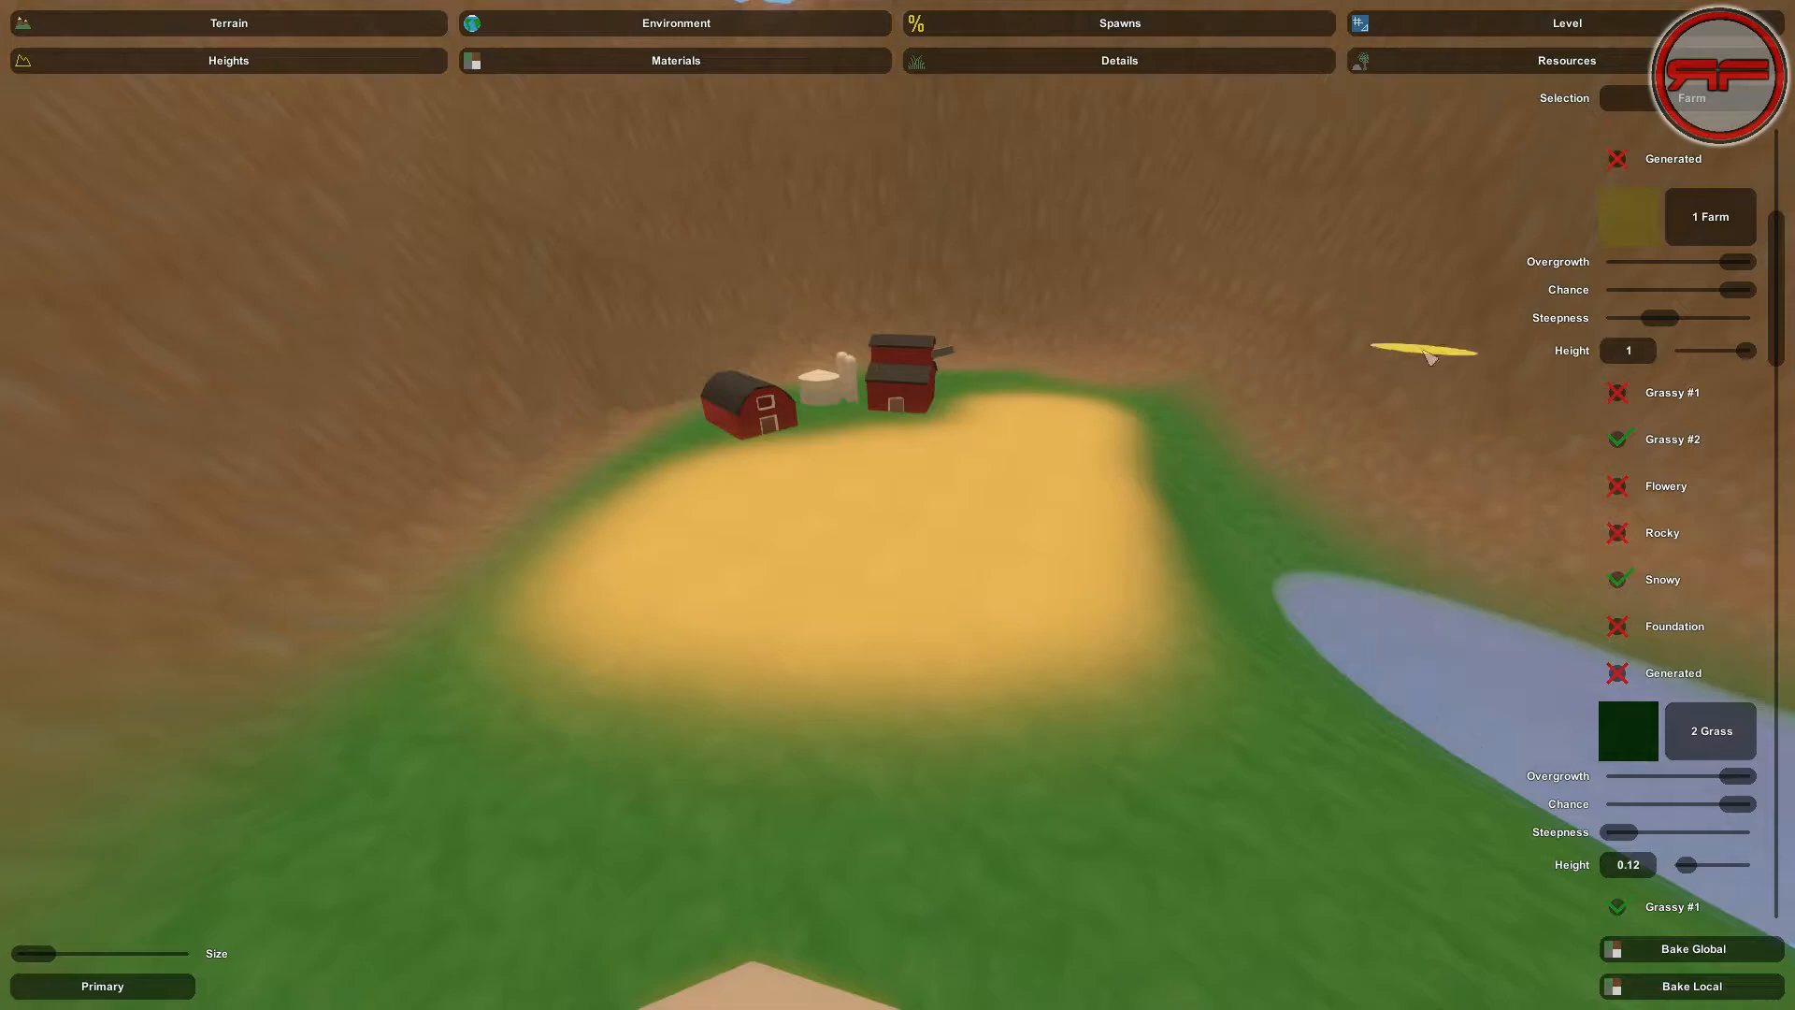
Reduce the Wheat_0 density to about half, enable Snow for it, and bake the details
{"action": "left_click", "coordinate": [964, 59]}
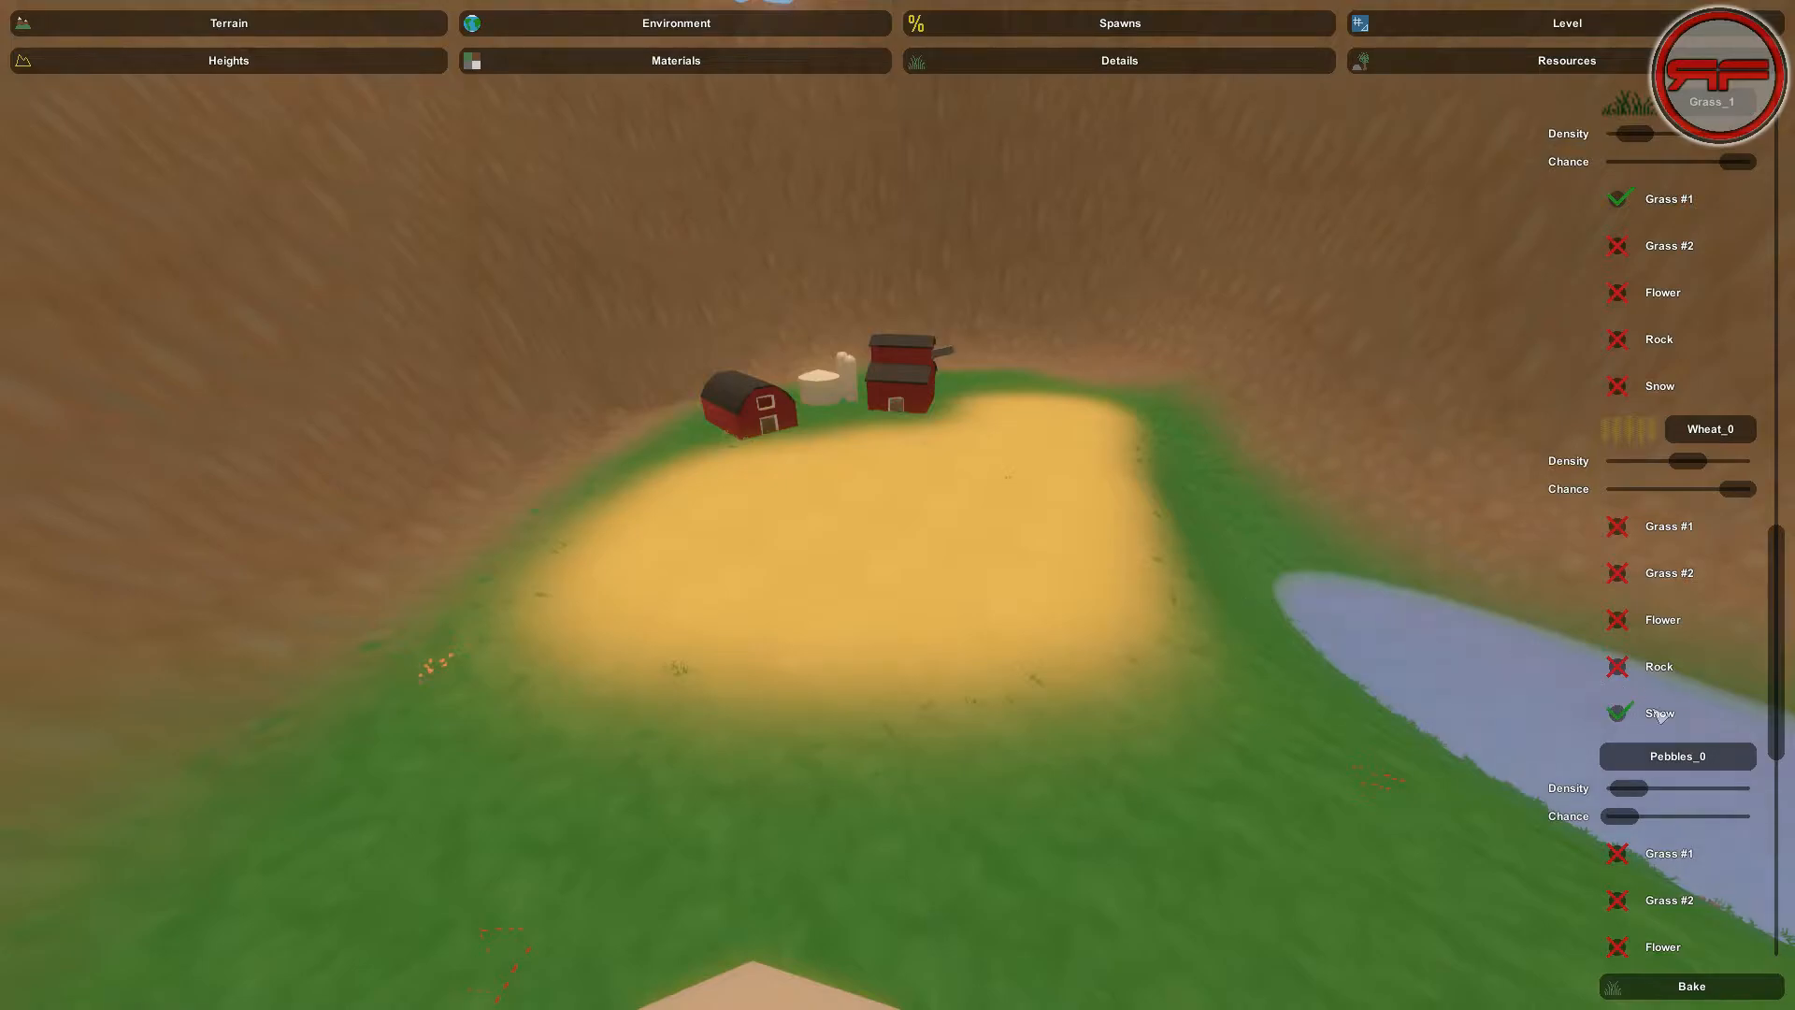
{"action": "left_click", "coordinate": [1726, 992]}
{"action": "right_click_drag", "start_coordinate": [1183, 699], "coordinate": [149, 635]}
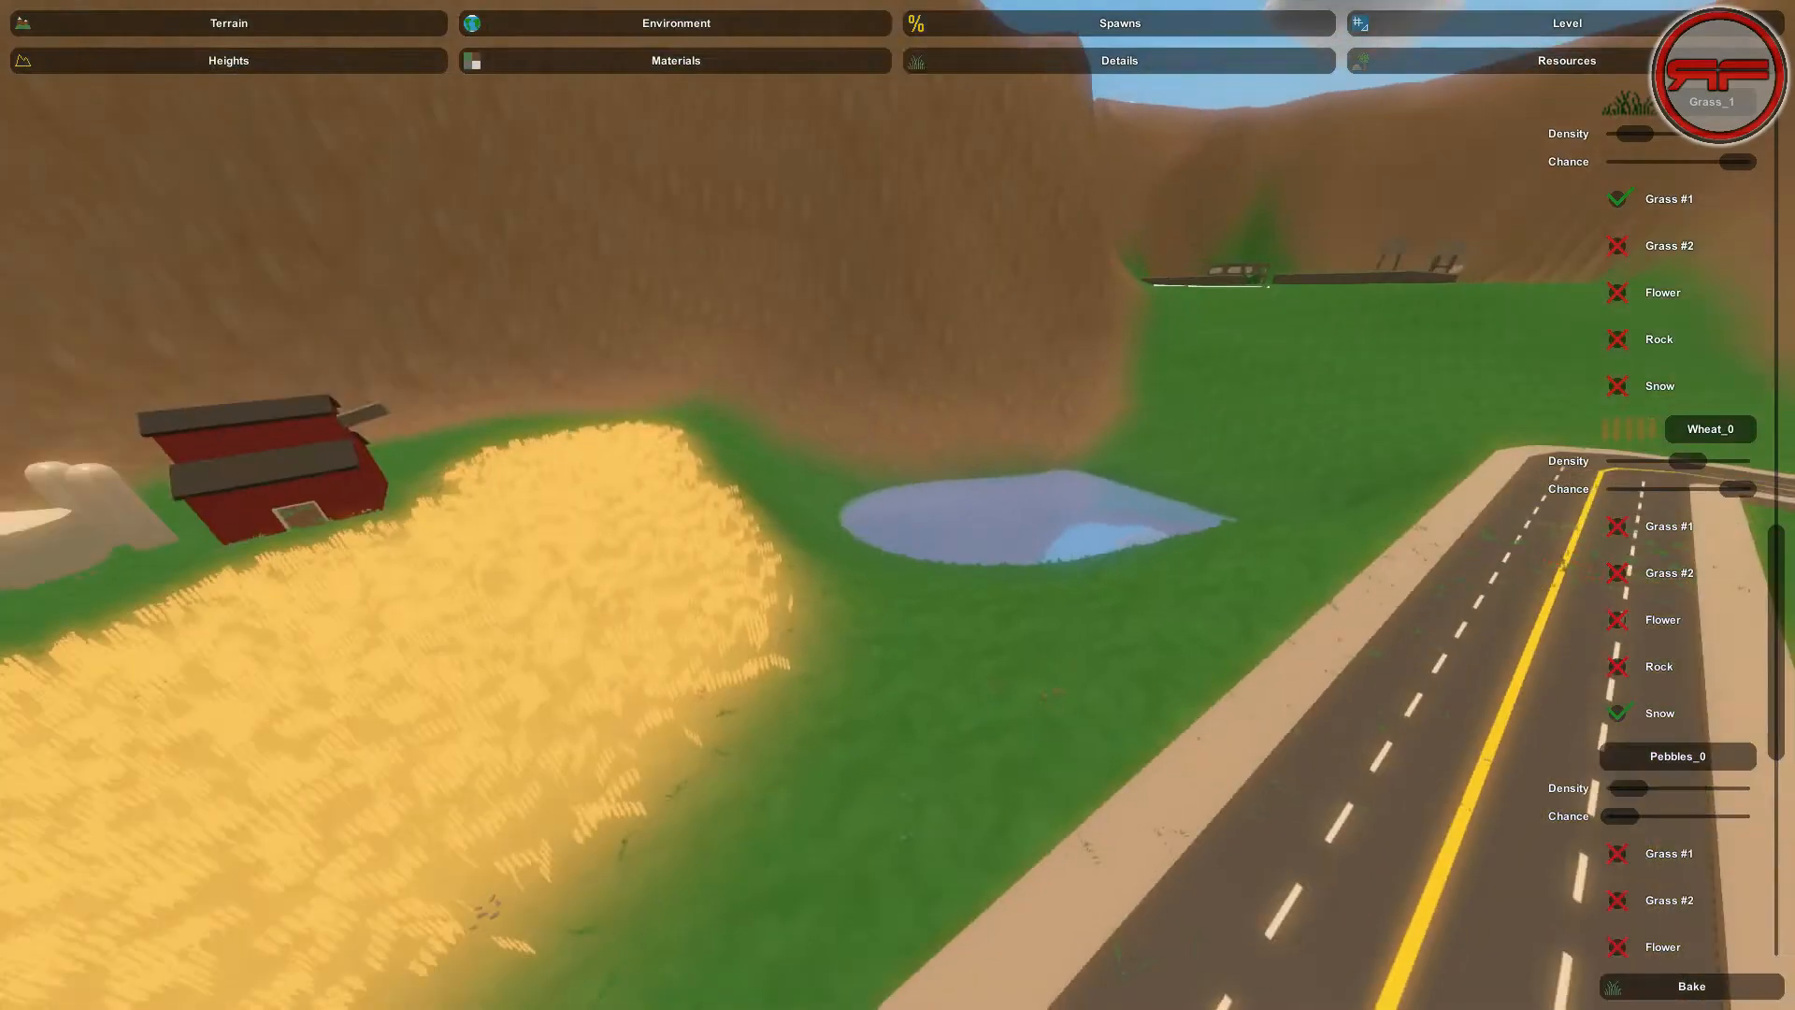
{"action": "right_click_drag", "start_coordinate": [786, 519], "coordinate": [897, 505]}
Enable Rock for the Wheat_0 detail in addition to Snow, bake the details, and view the wheat across the map
{"action": "left_click", "coordinate": [710, 60]}
{"action": "scroll", "coordinate": [1763, 271], "scroll_direction": "up", "scroll_amount": 5}
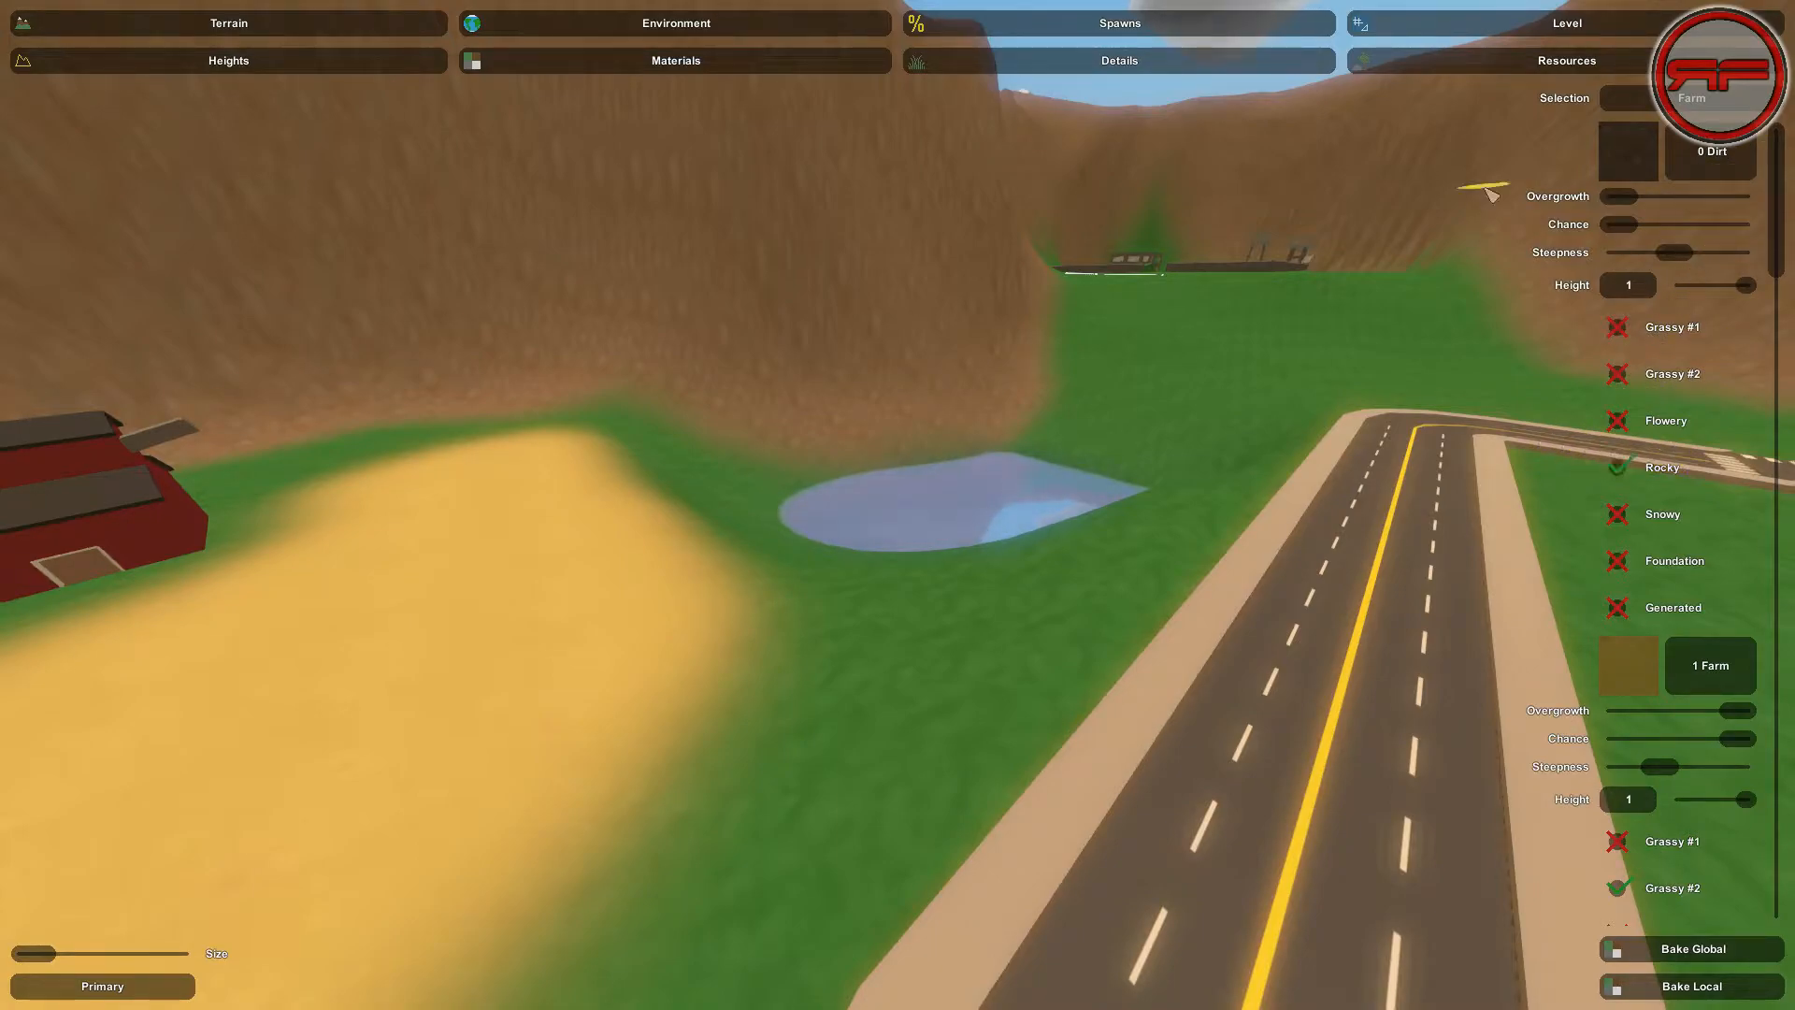
{"action": "left_click", "coordinate": [1000, 61]}
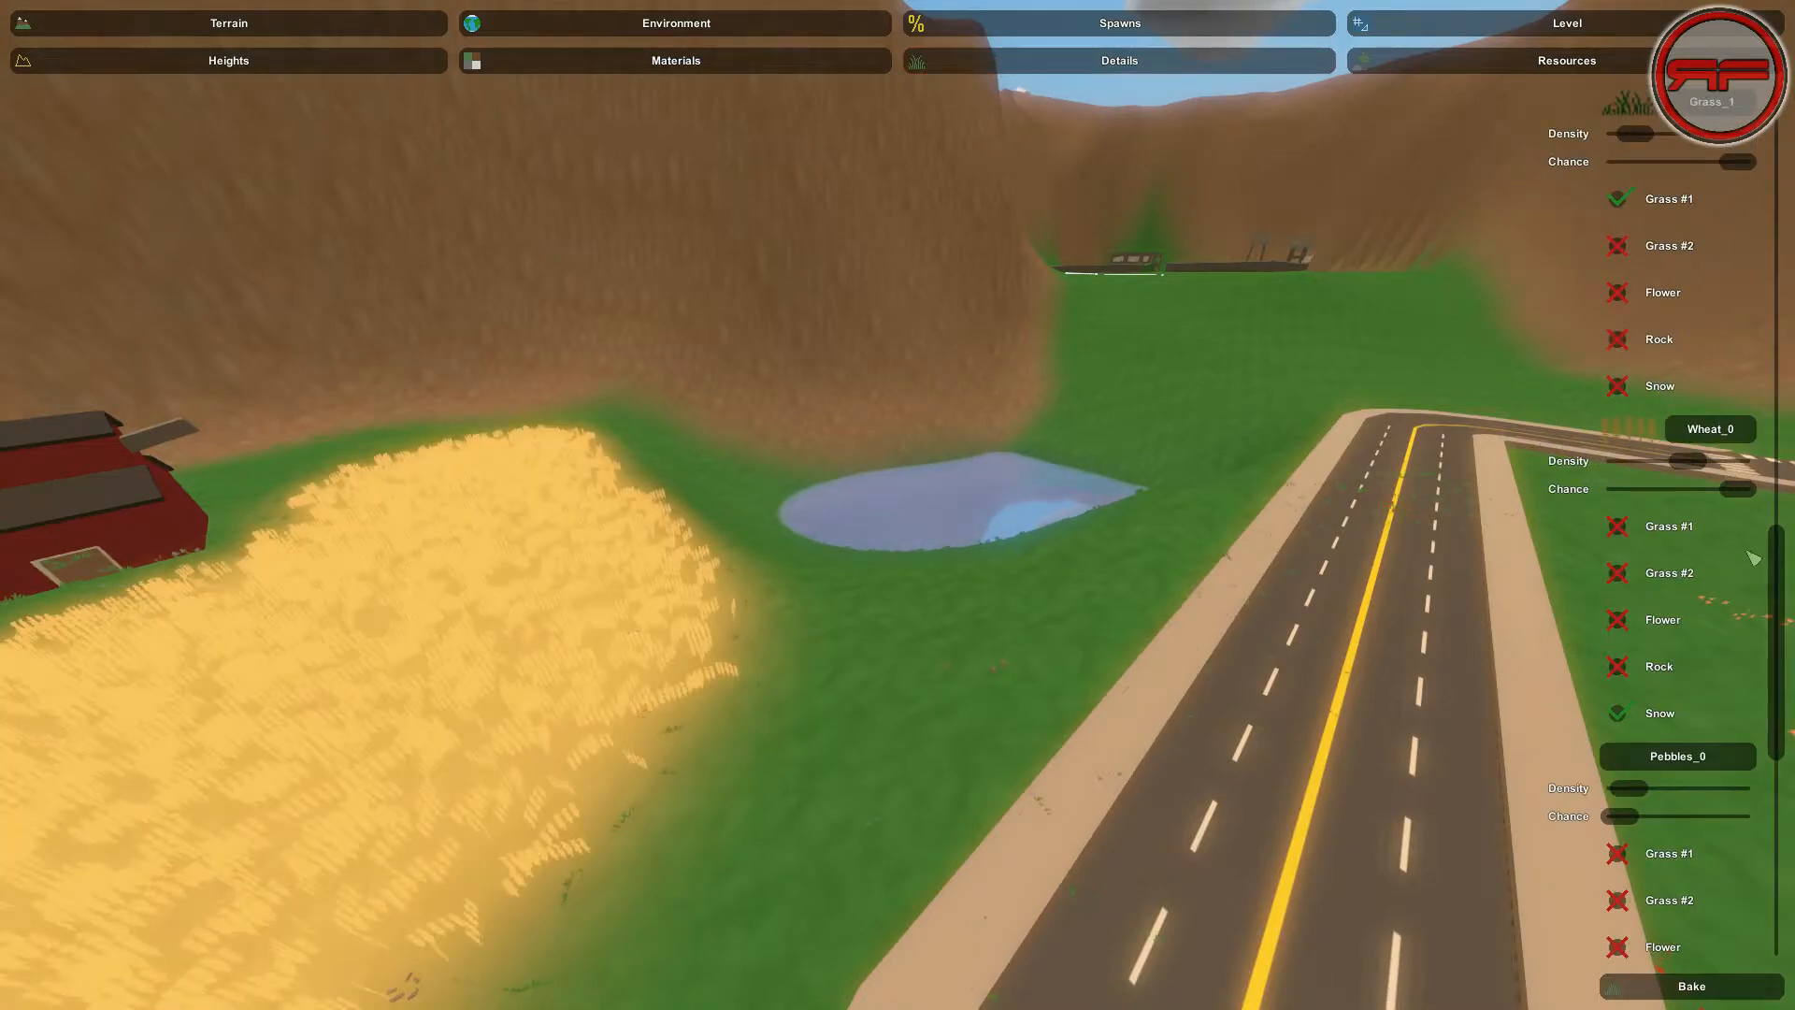
{"action": "left_click", "coordinate": [1650, 988]}
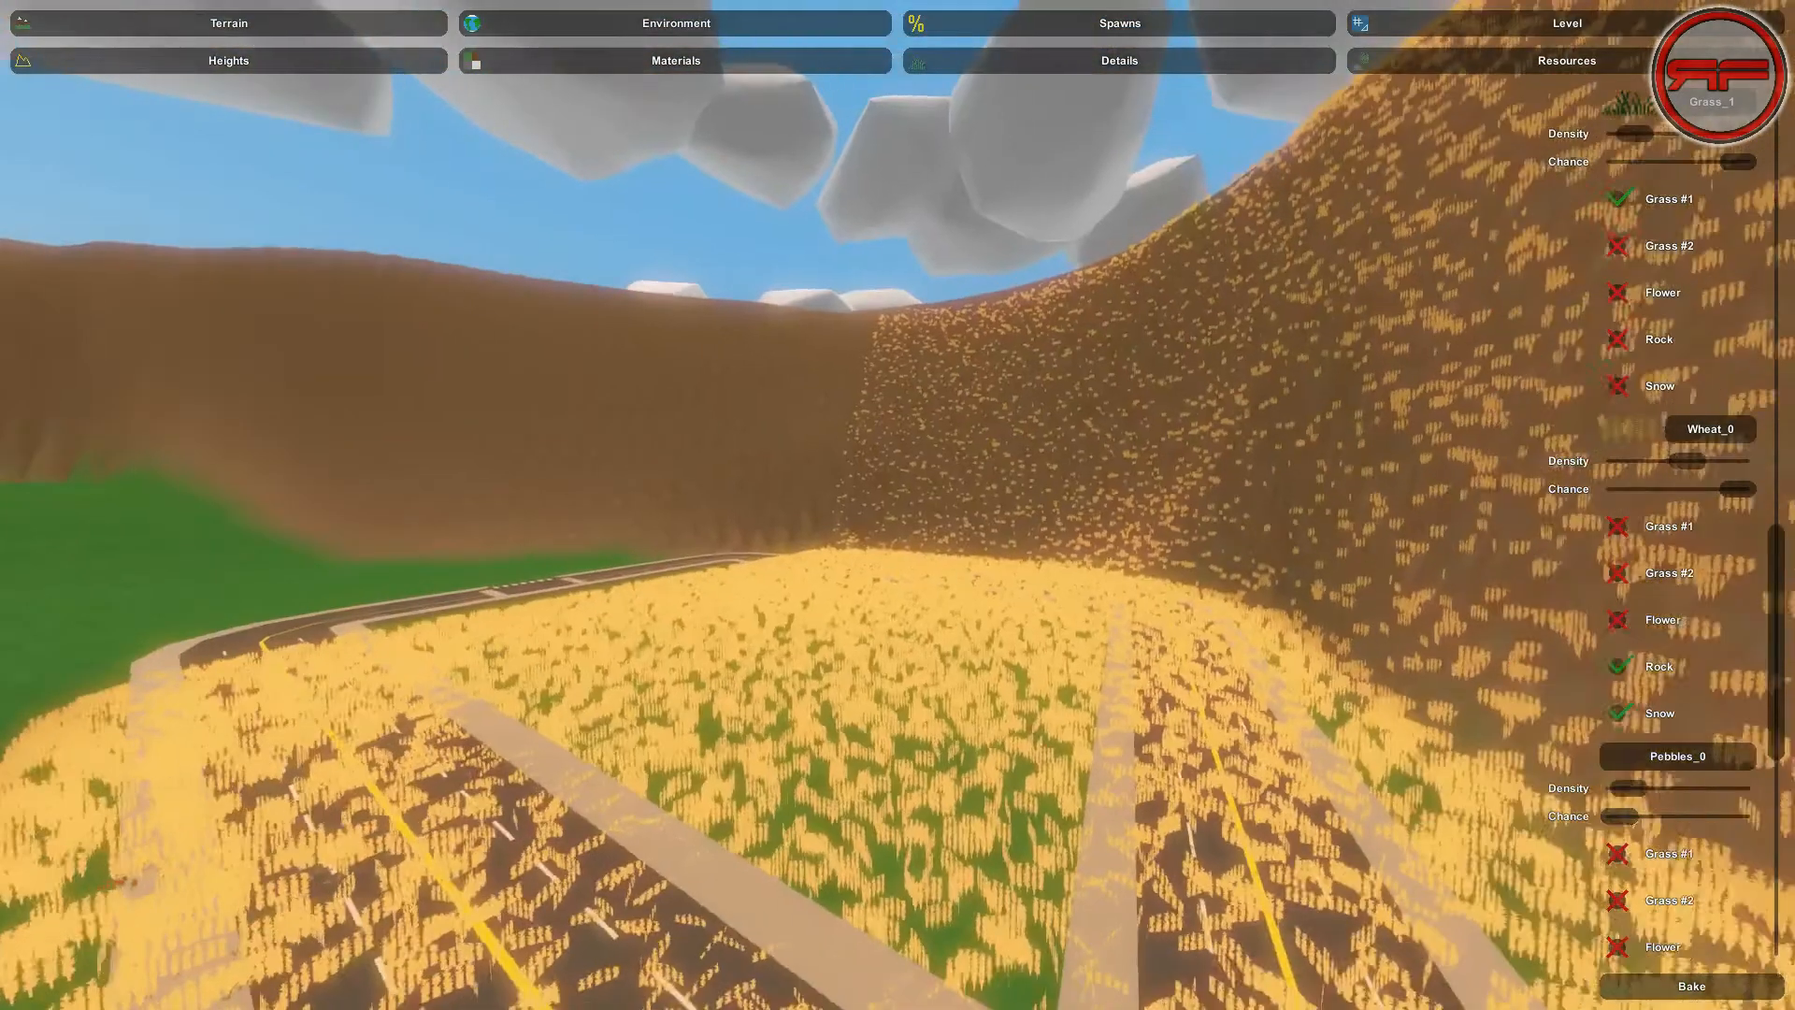
{"action": "key", "text": "w"}
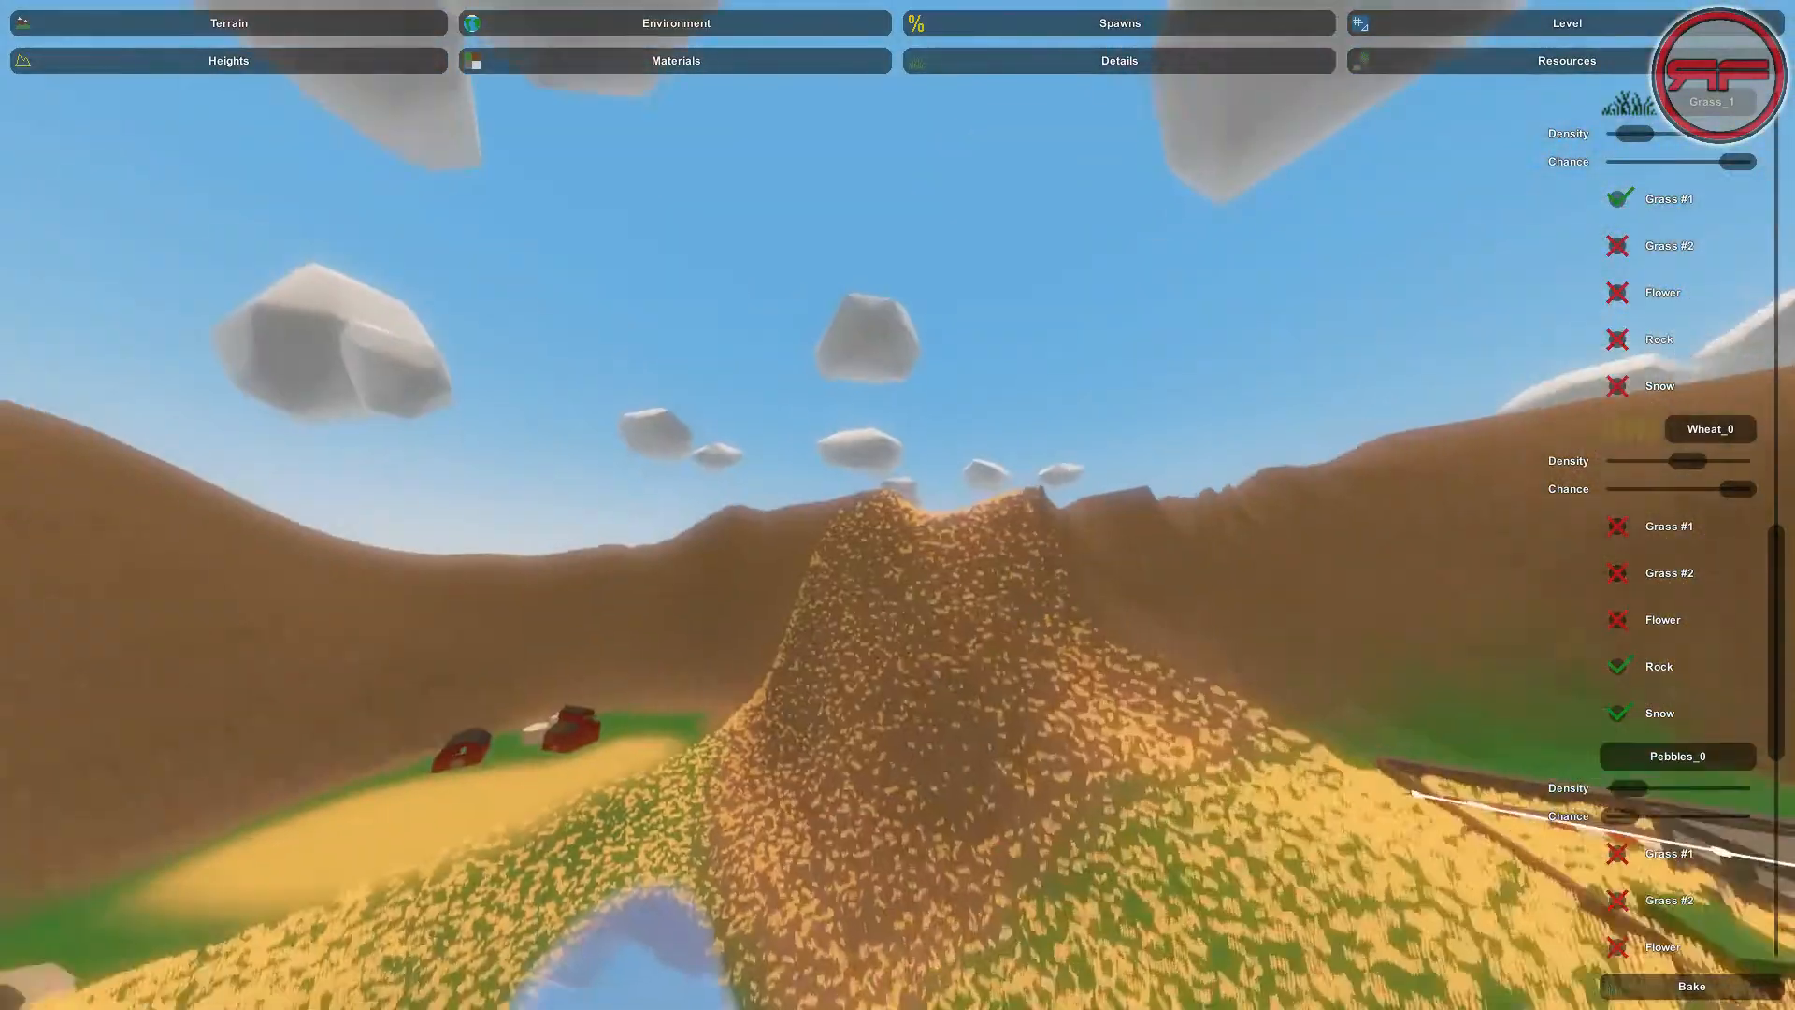
{"action": "key", "text": "s"}
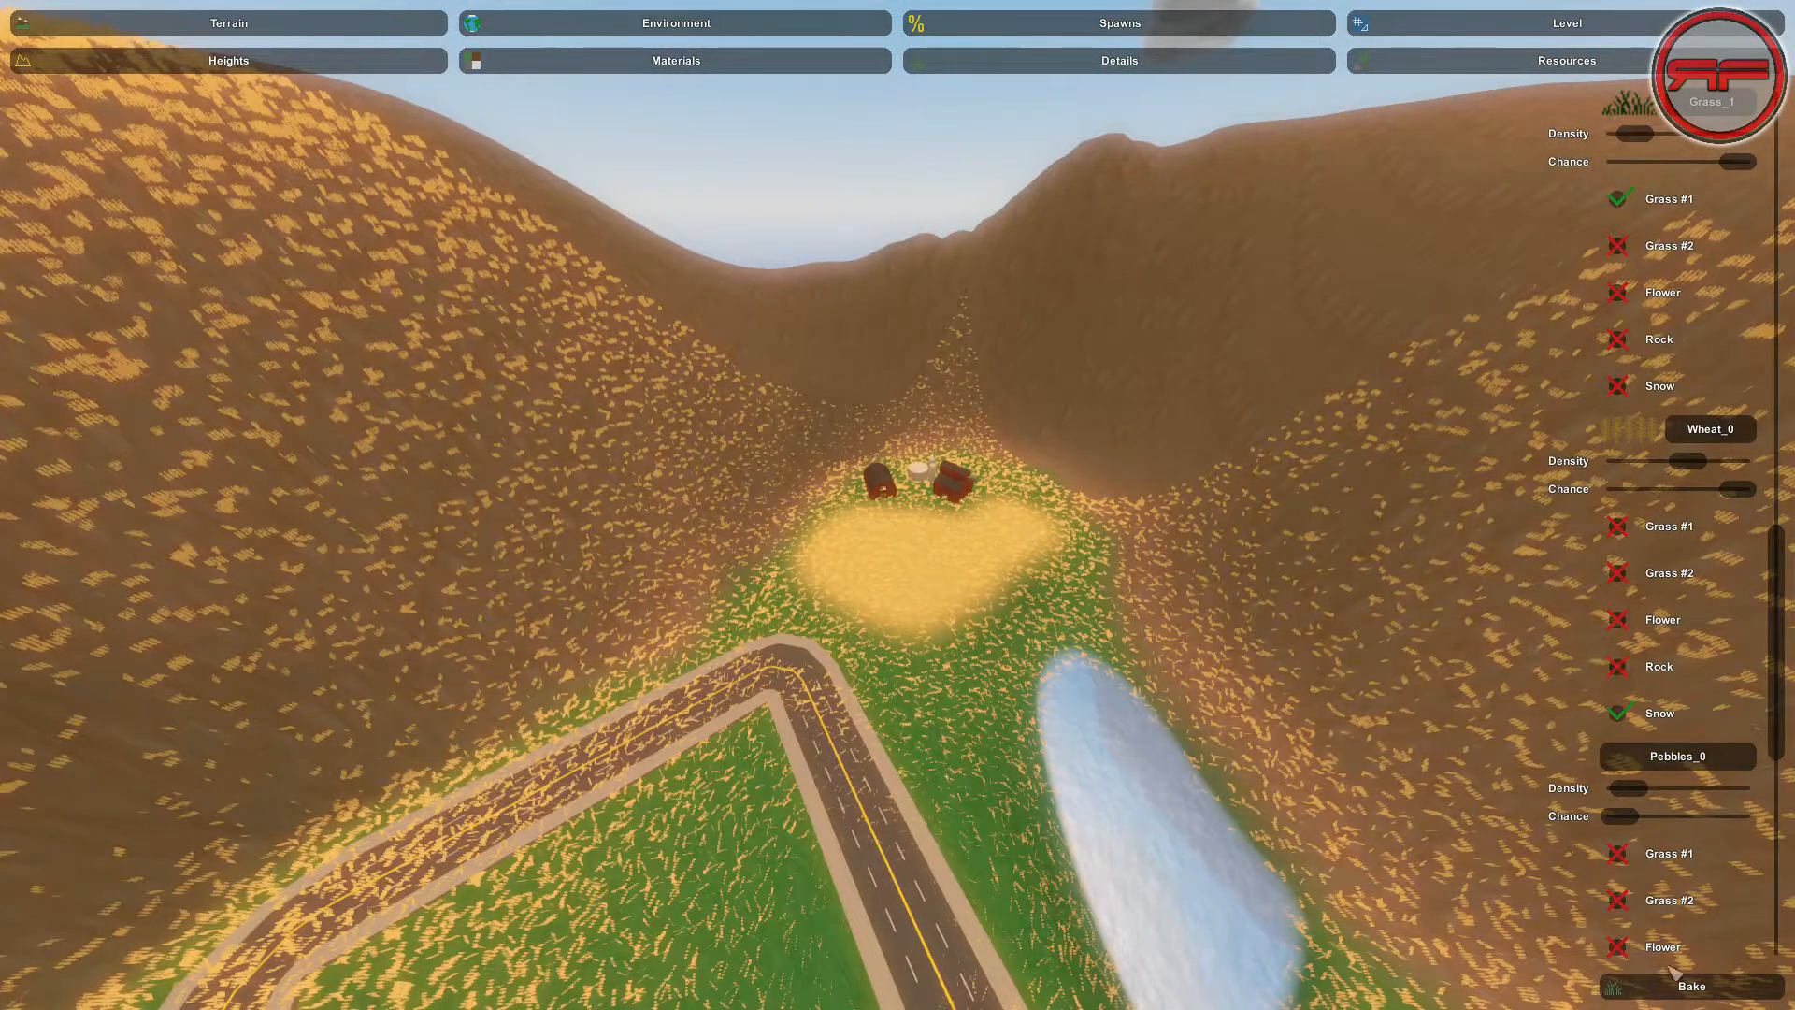
Clear Rock from the Wheat_0 detail, bake the details again, and inspect the wheat field around the barns
{"action": "left_click", "coordinate": [1653, 994]}
{"action": "key", "text": "w"}
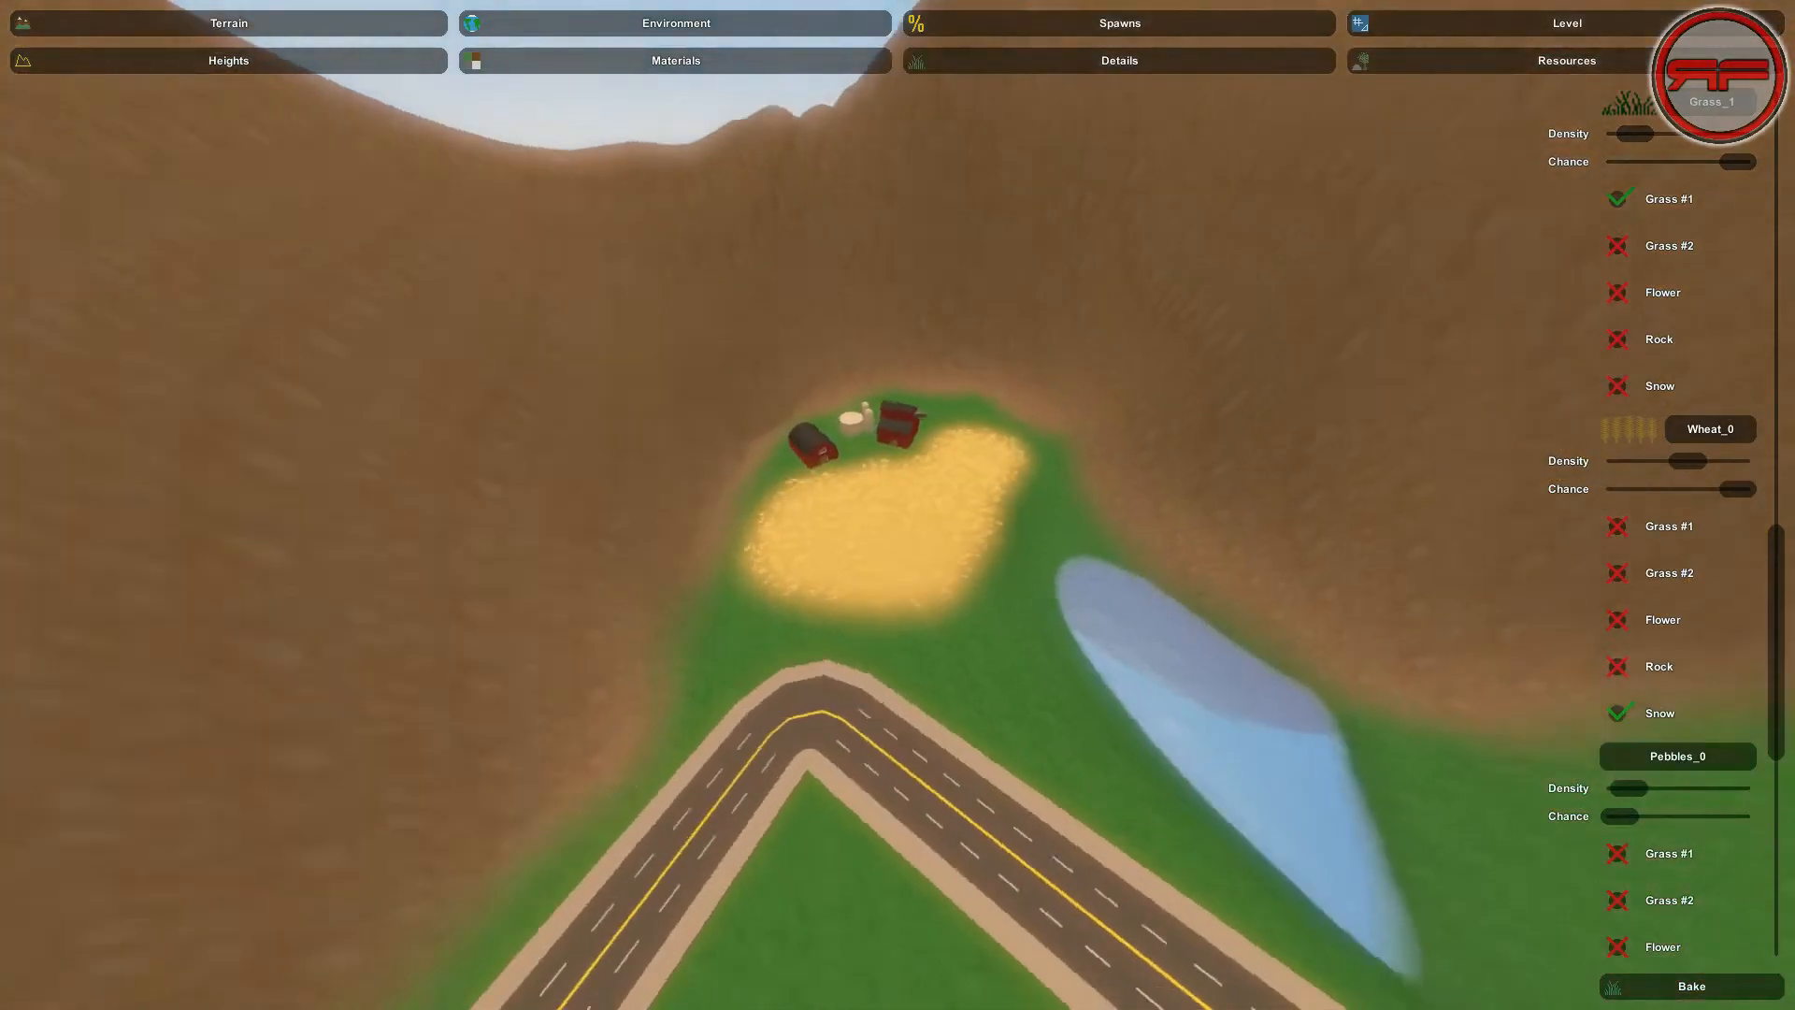
{"action": "key", "text": "w"}
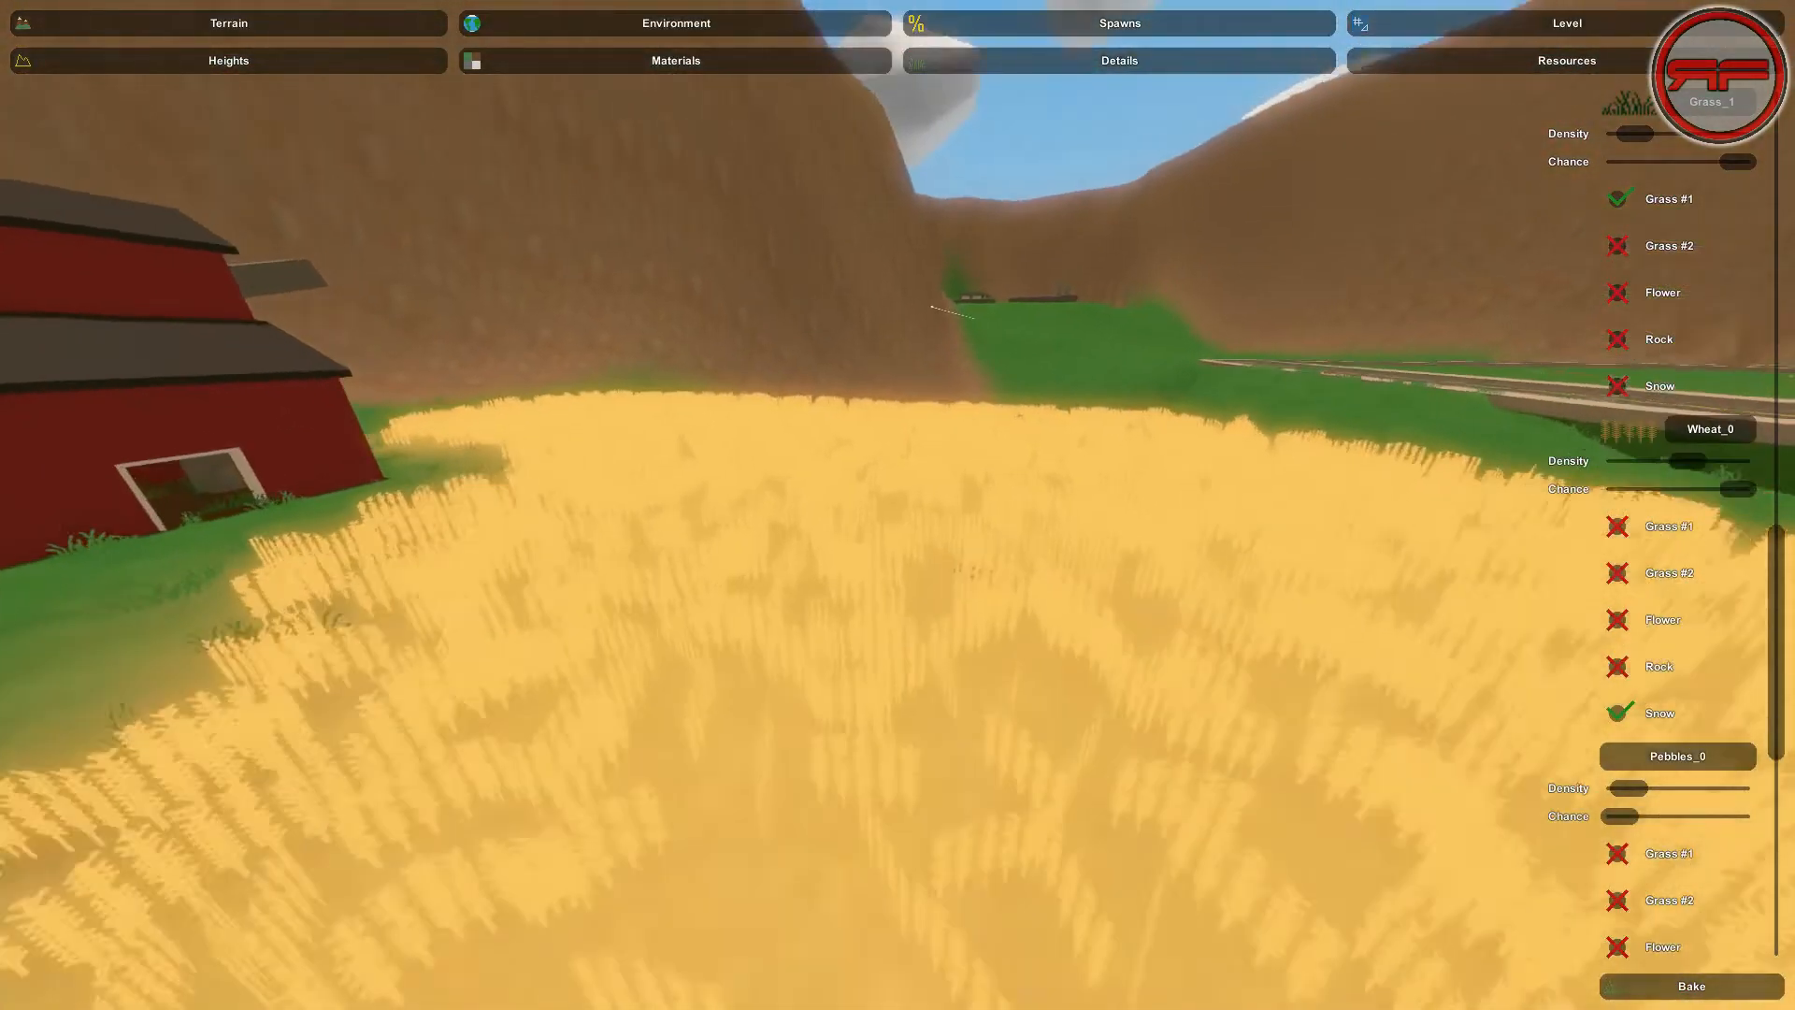
{"action": "key", "text": "w"}
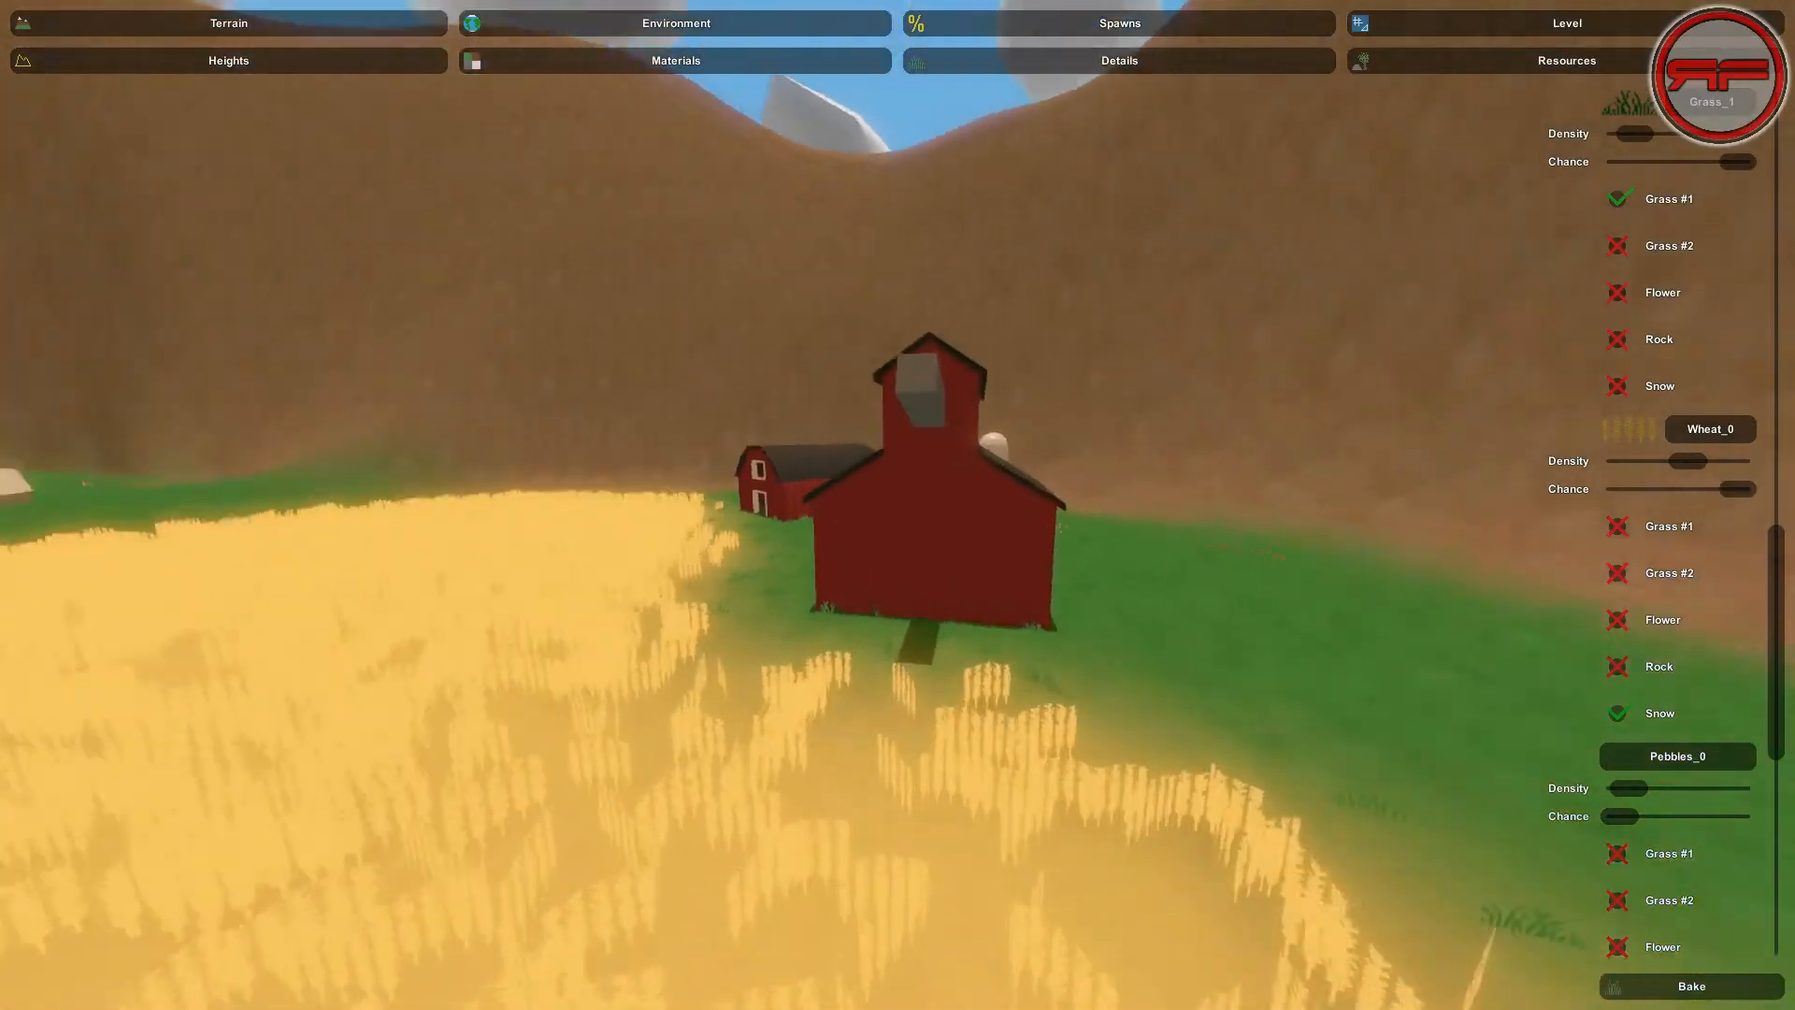
{"action": "key", "text": "s"}
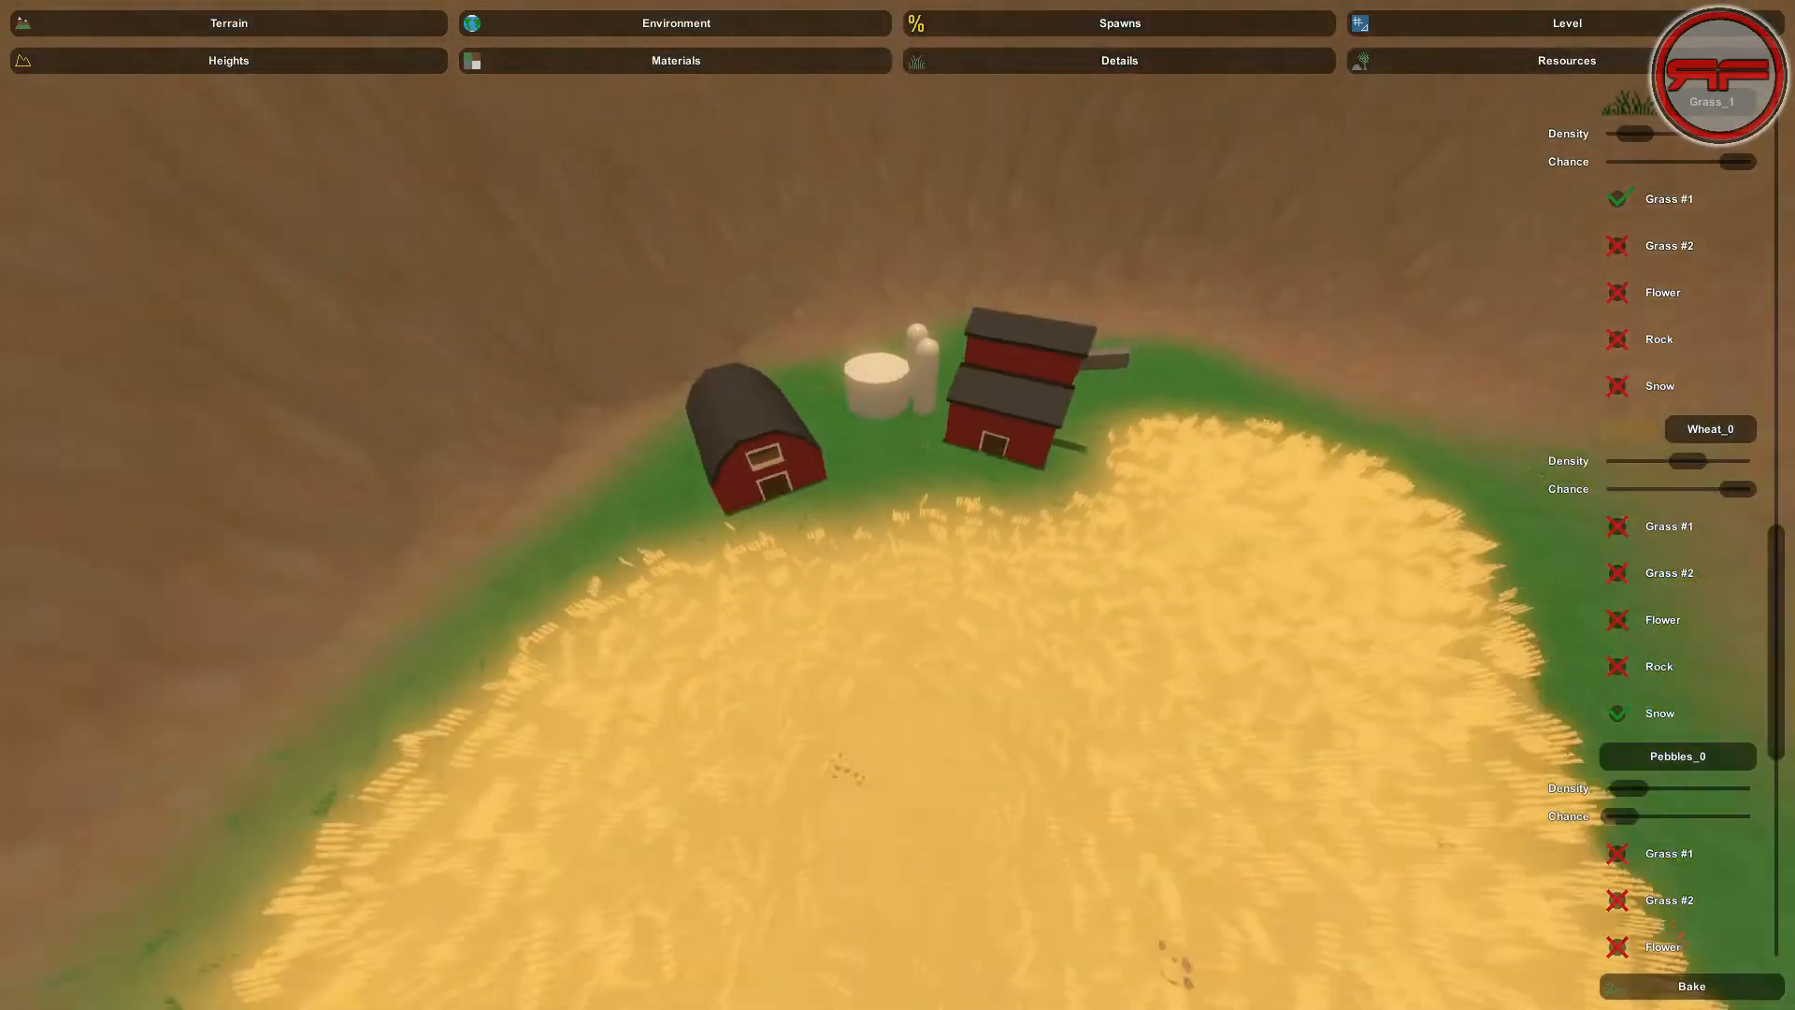
{"action": "key", "text": "w"}
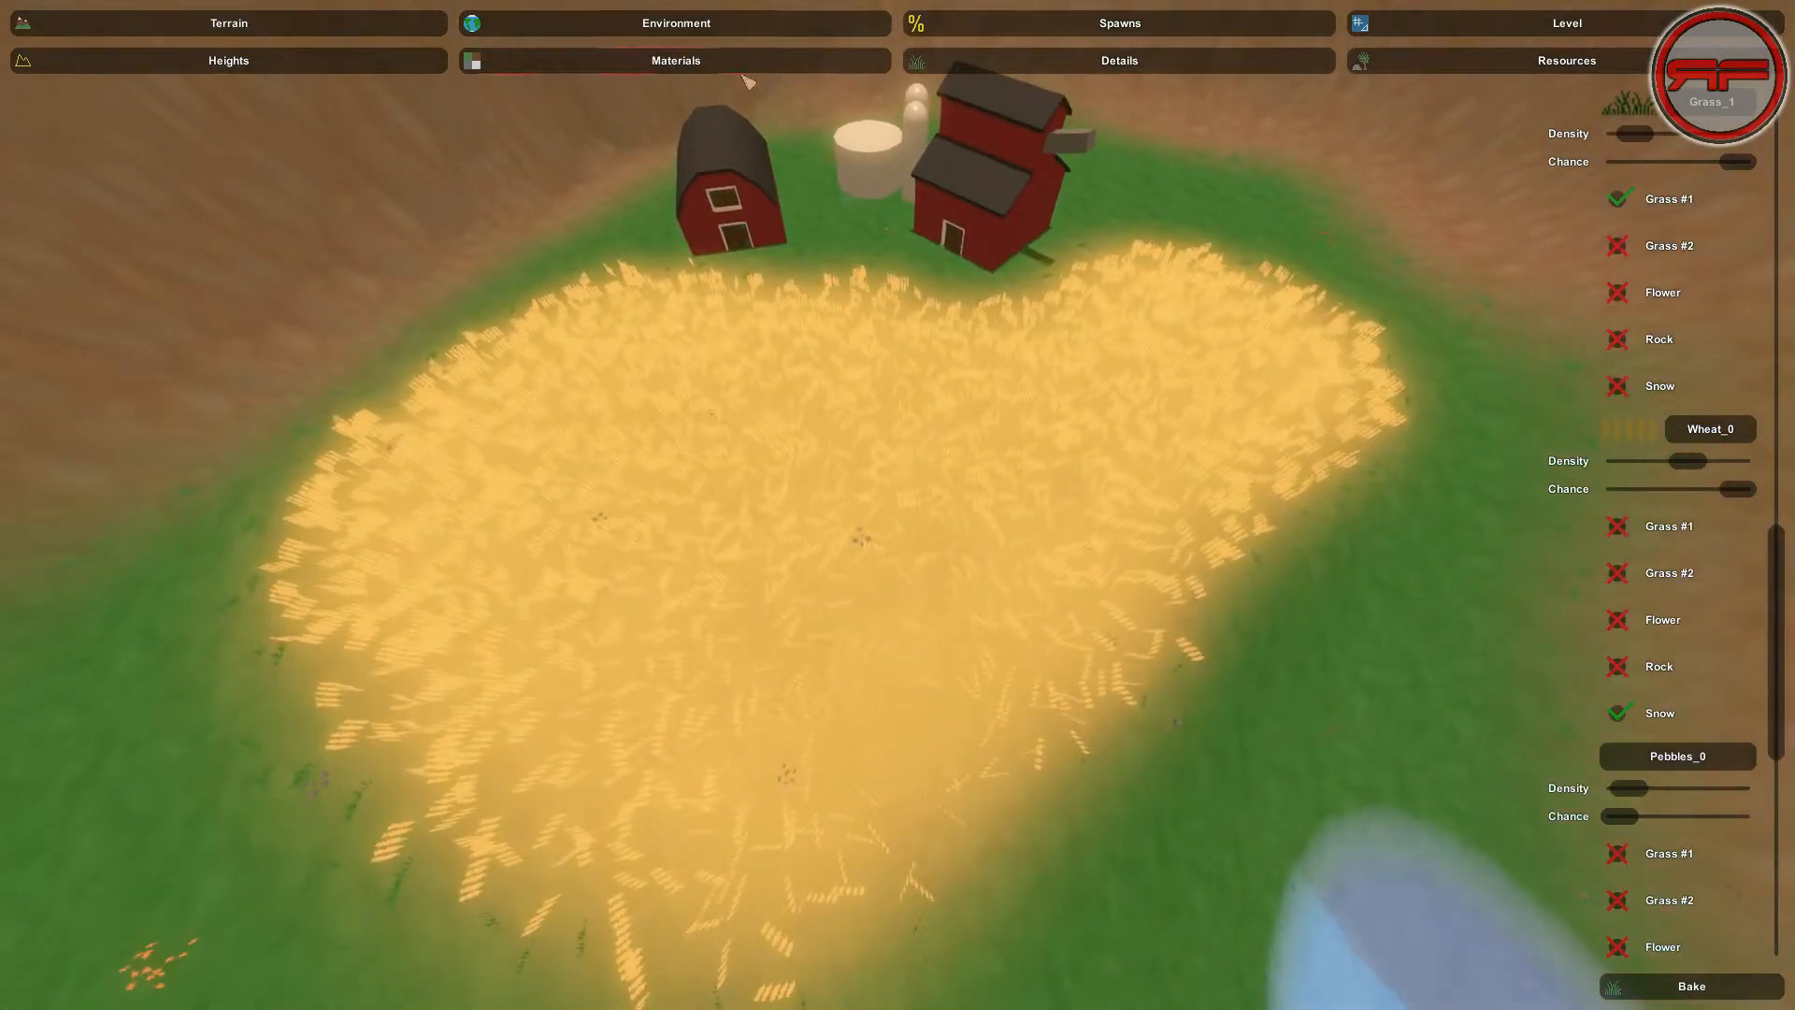
Paint a narrow strip of the Grass material through the middle of the farm field up to the barns and bake the materials globally
{"action": "left_click", "coordinate": [740, 64]}
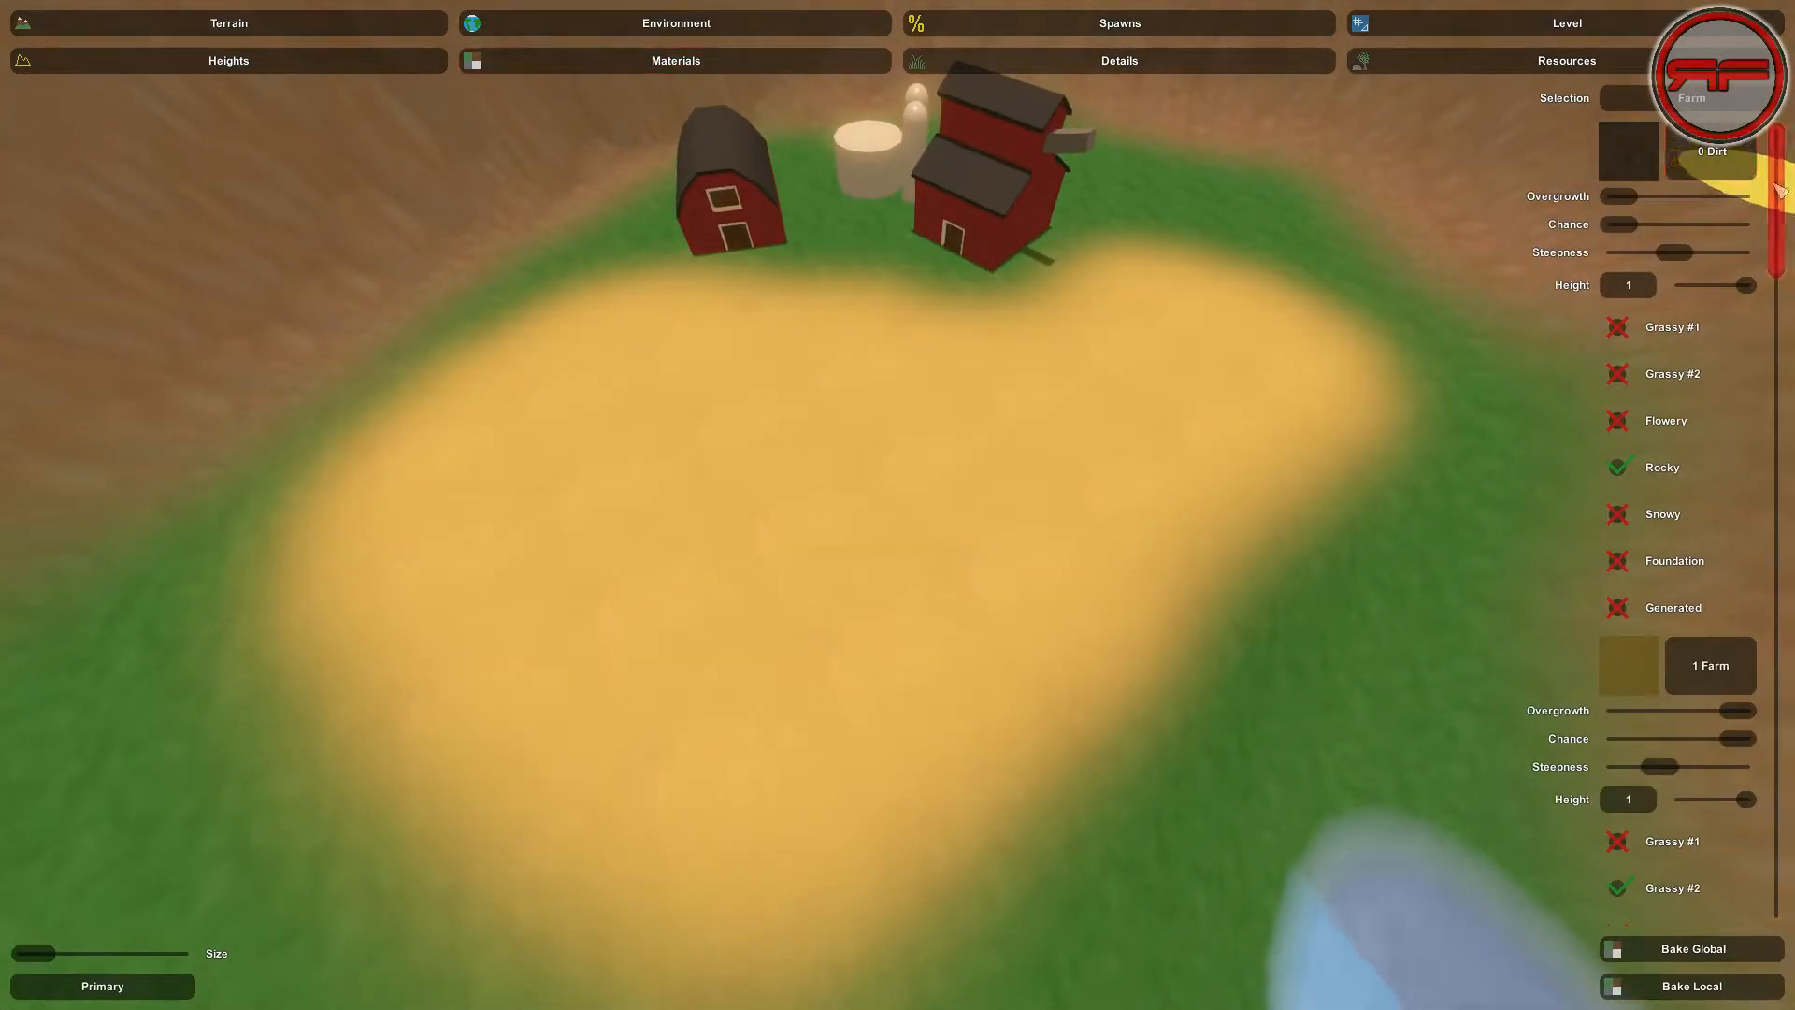
{"action": "left_click_drag", "start_coordinate": [1783, 146], "coordinate": [1780, 280]}
{"action": "left_click", "coordinate": [1731, 496]}
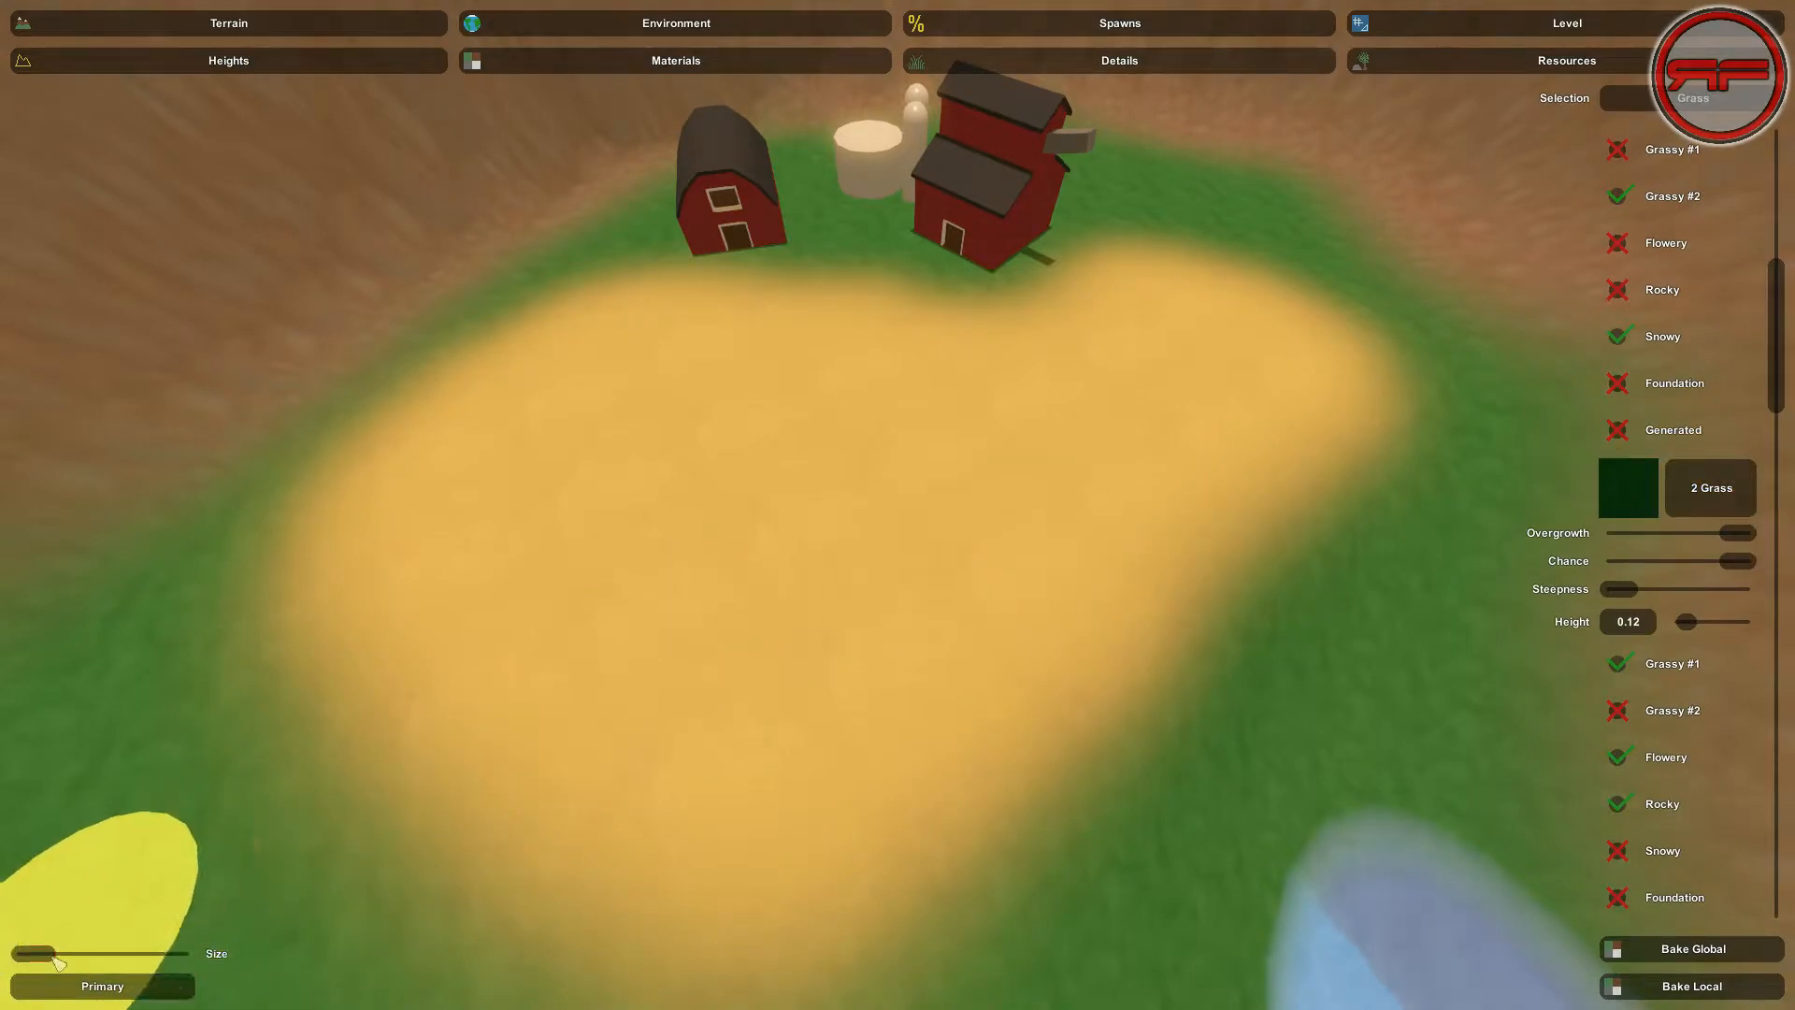
{"action": "scroll", "coordinate": [851, 525], "scroll_direction": "down", "scroll_amount": 3}
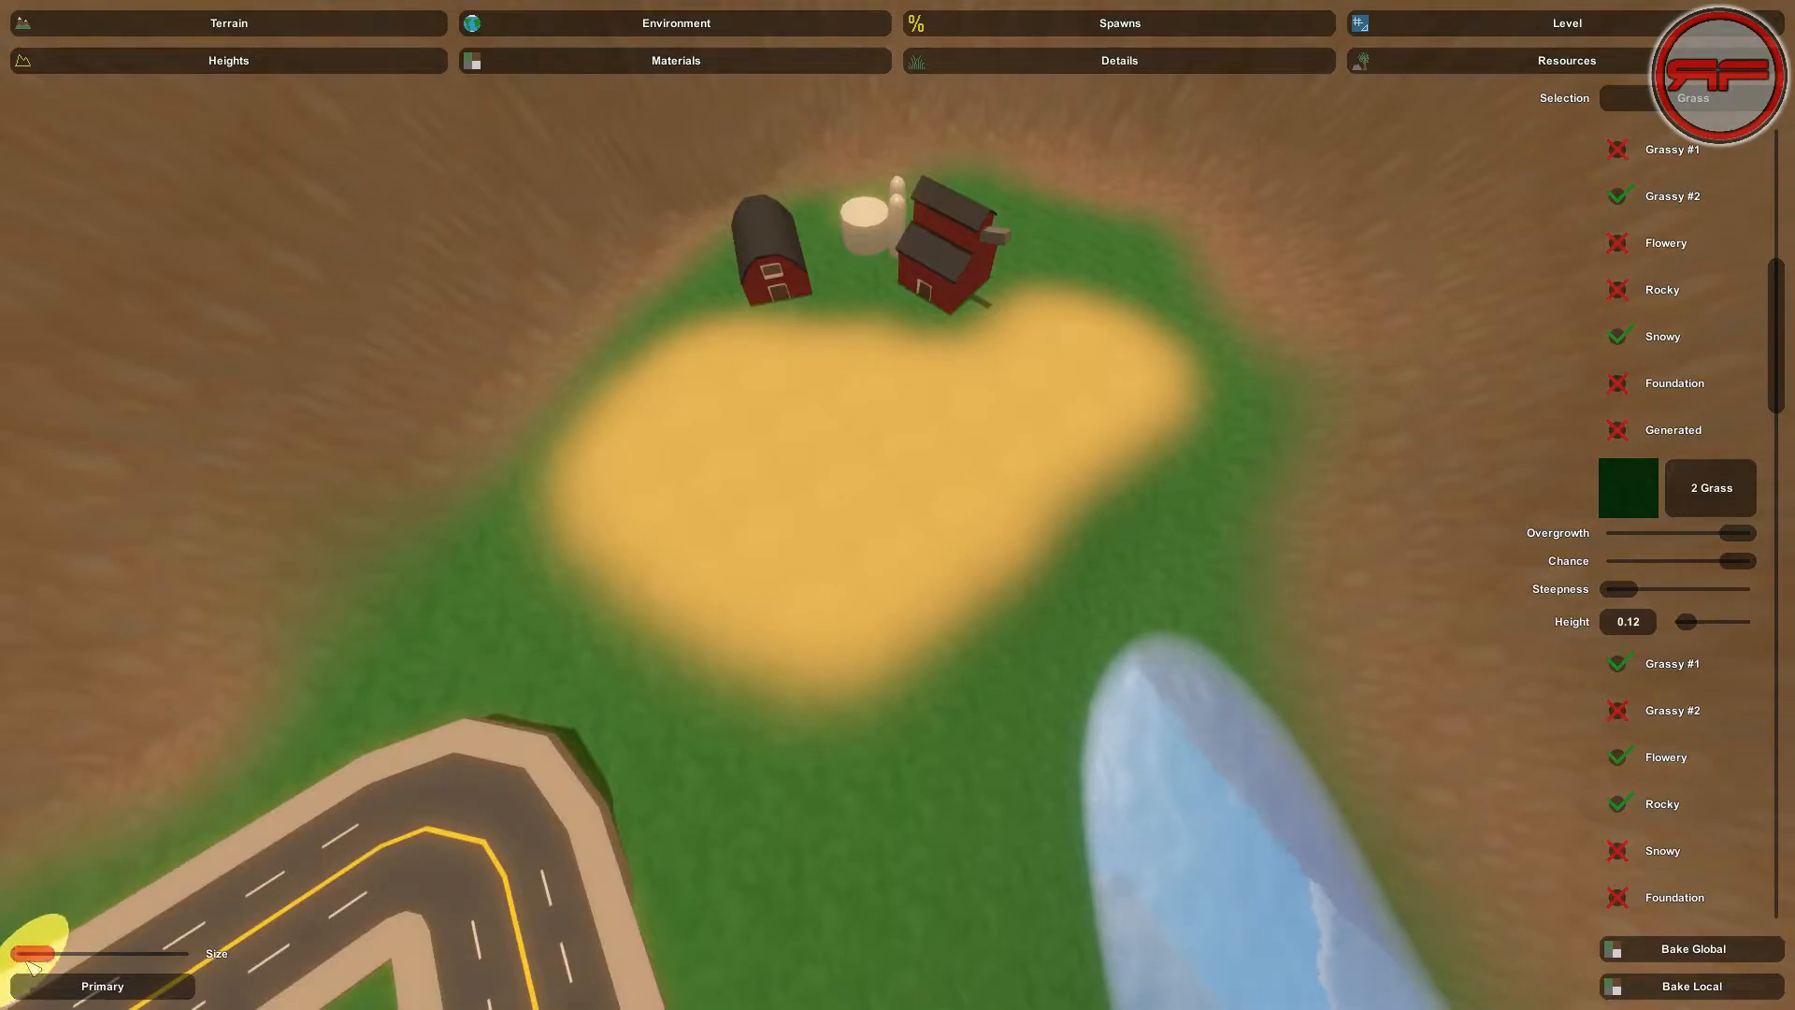
{"action": "left_click_drag", "start_coordinate": [27, 961], "coordinate": [33, 956]}
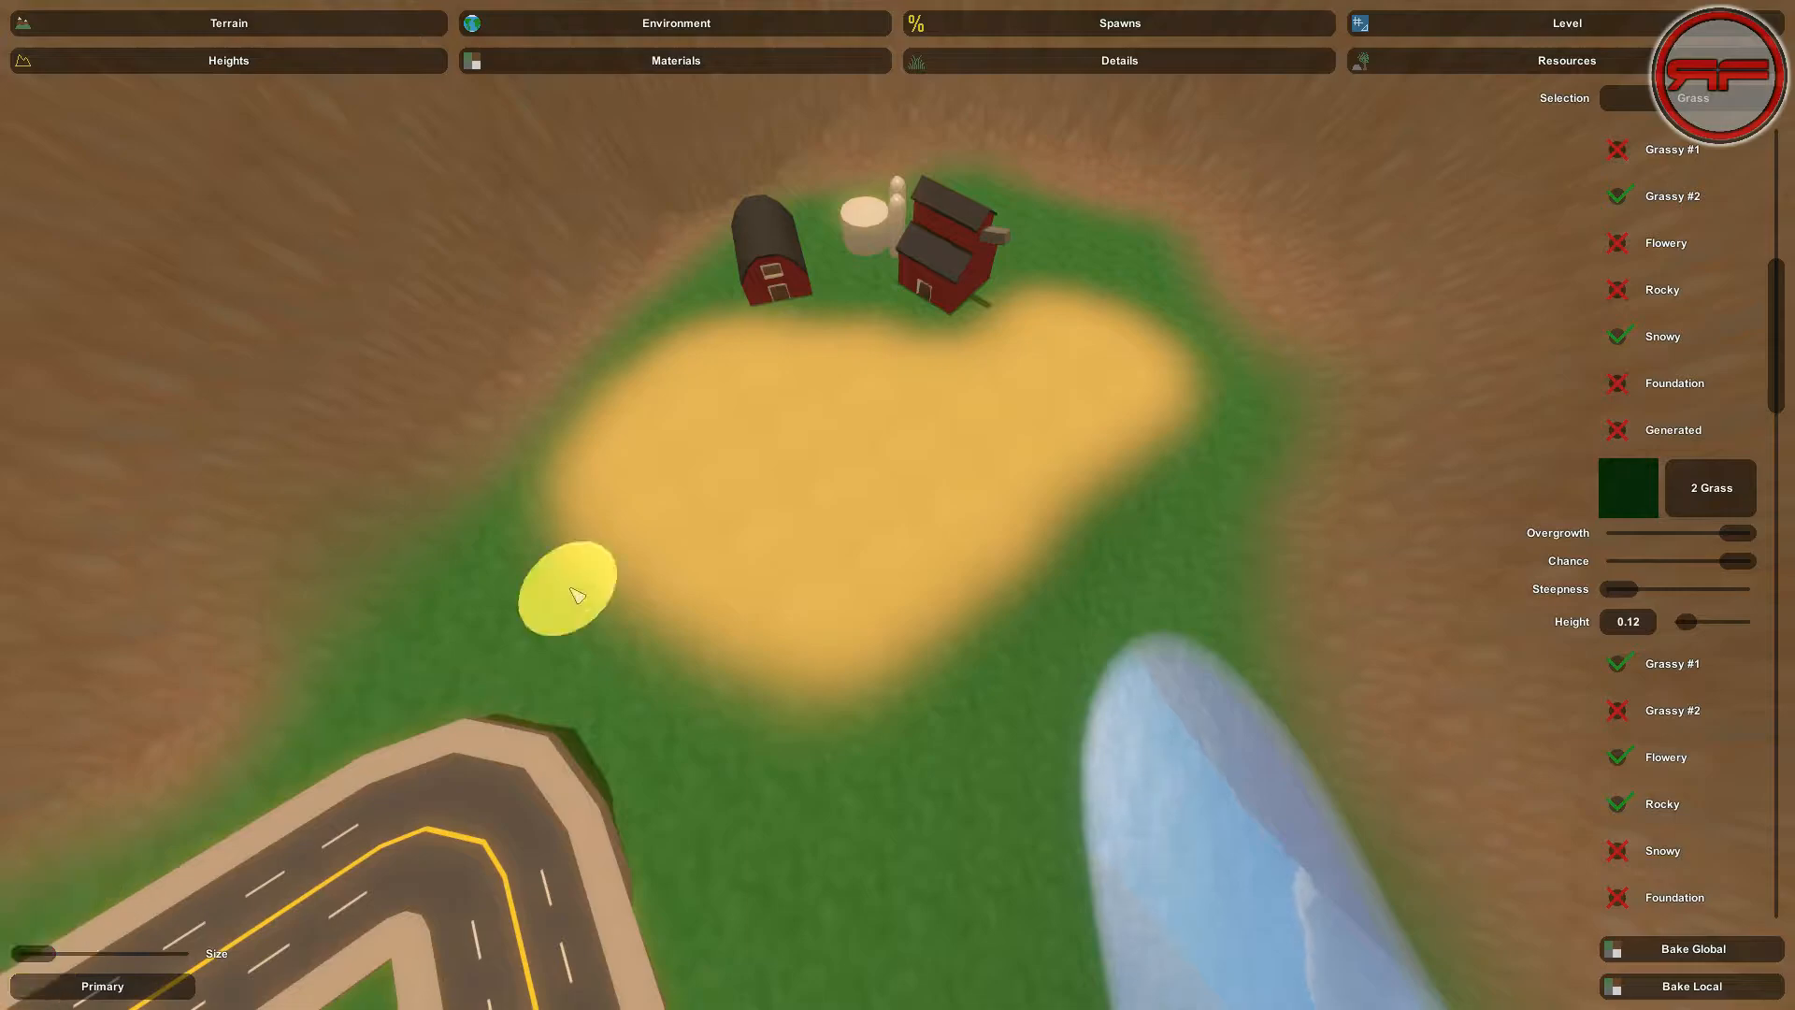
{"action": "mouse_move", "coordinate": [867, 344]}
{"action": "left_mouse_down"}
{"action": "mouse_move", "coordinate": [932, 725]}
{"action": "mouse_move", "coordinate": [856, 321]}
{"action": "left_mouse_up"}
{"action": "left_click", "coordinate": [1704, 950]}
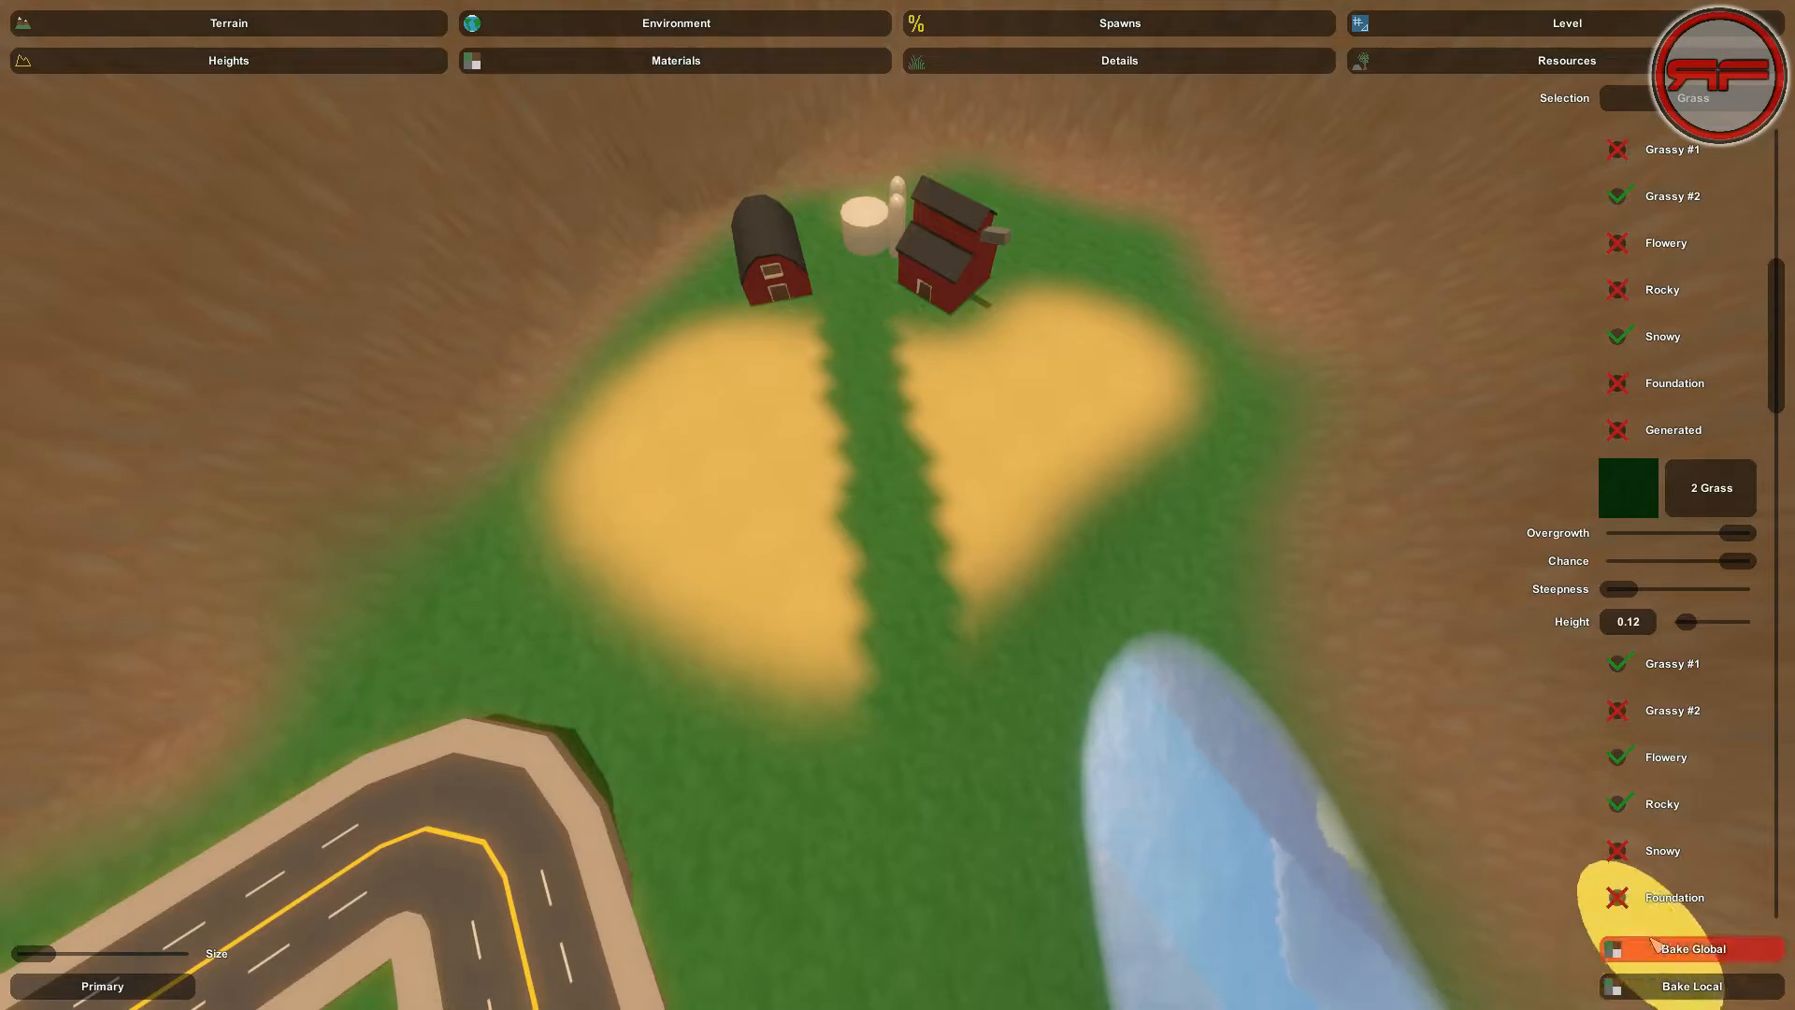
Bake the details again so the wheat follows the field split by the grass strip
{"action": "key", "text": "w"}
{"action": "key", "text": "s"}
{"action": "key", "text": "w"}
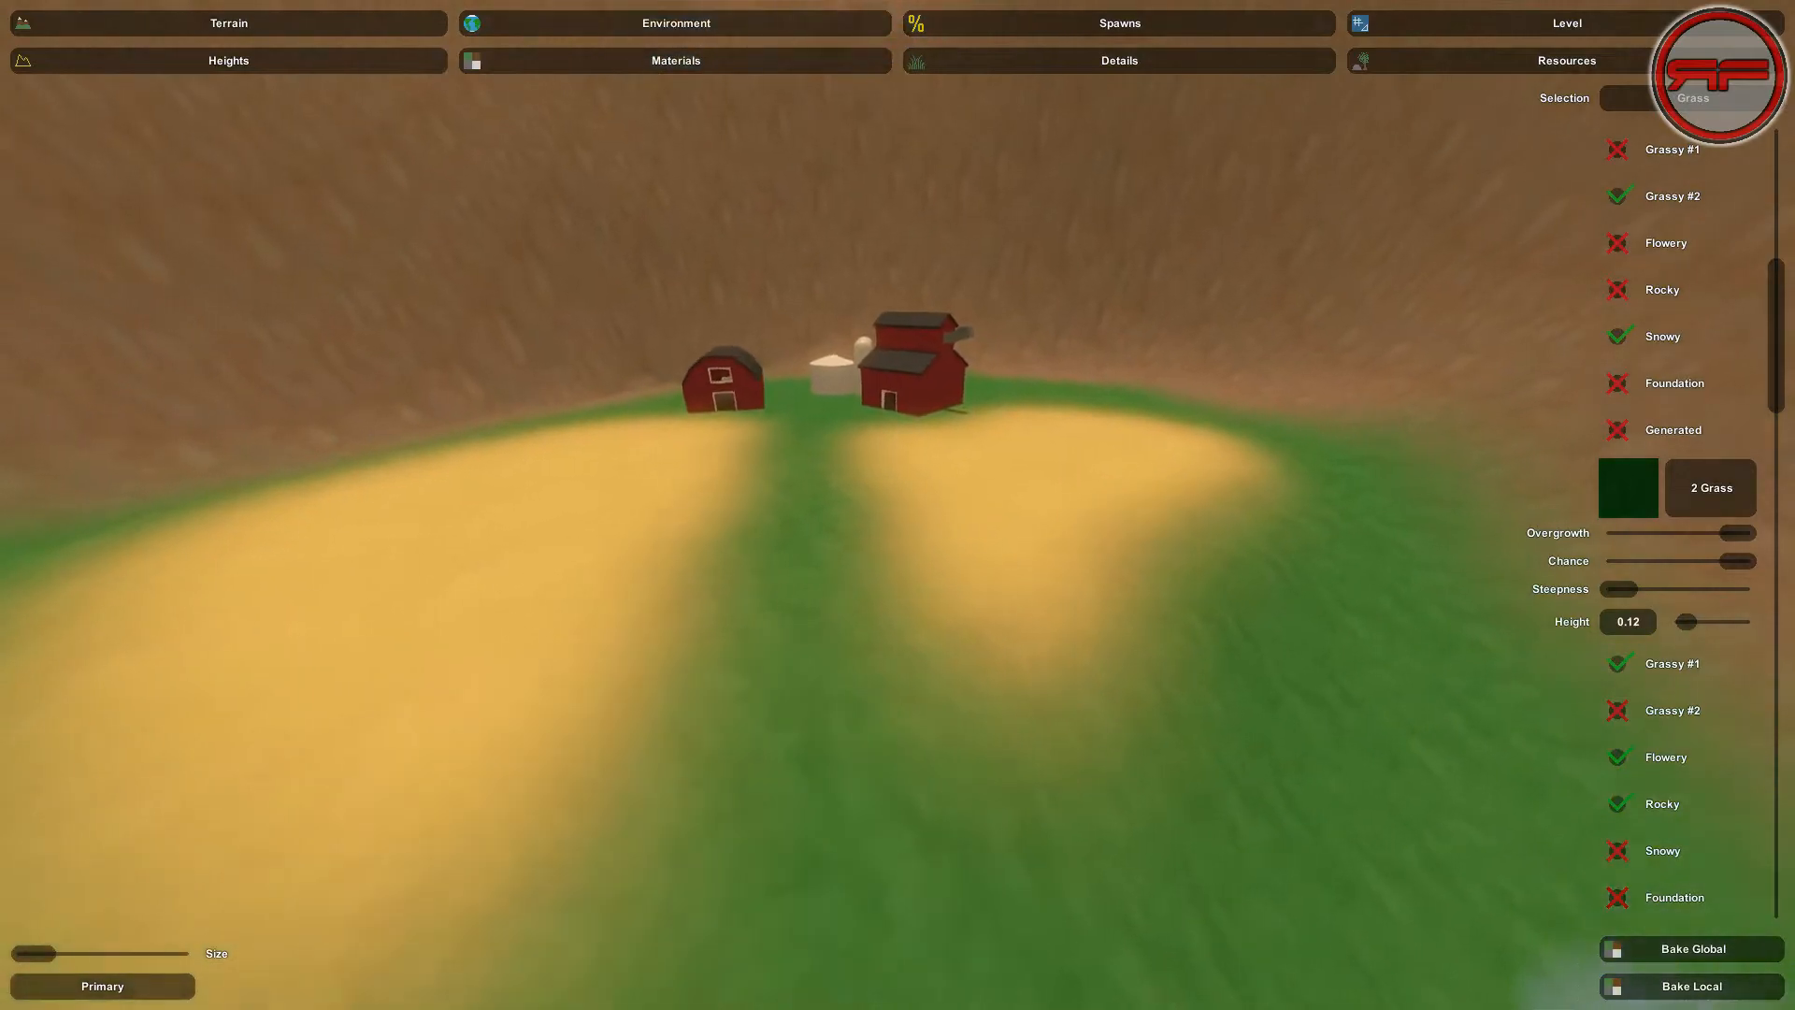
{"action": "left_click", "coordinate": [1011, 69]}
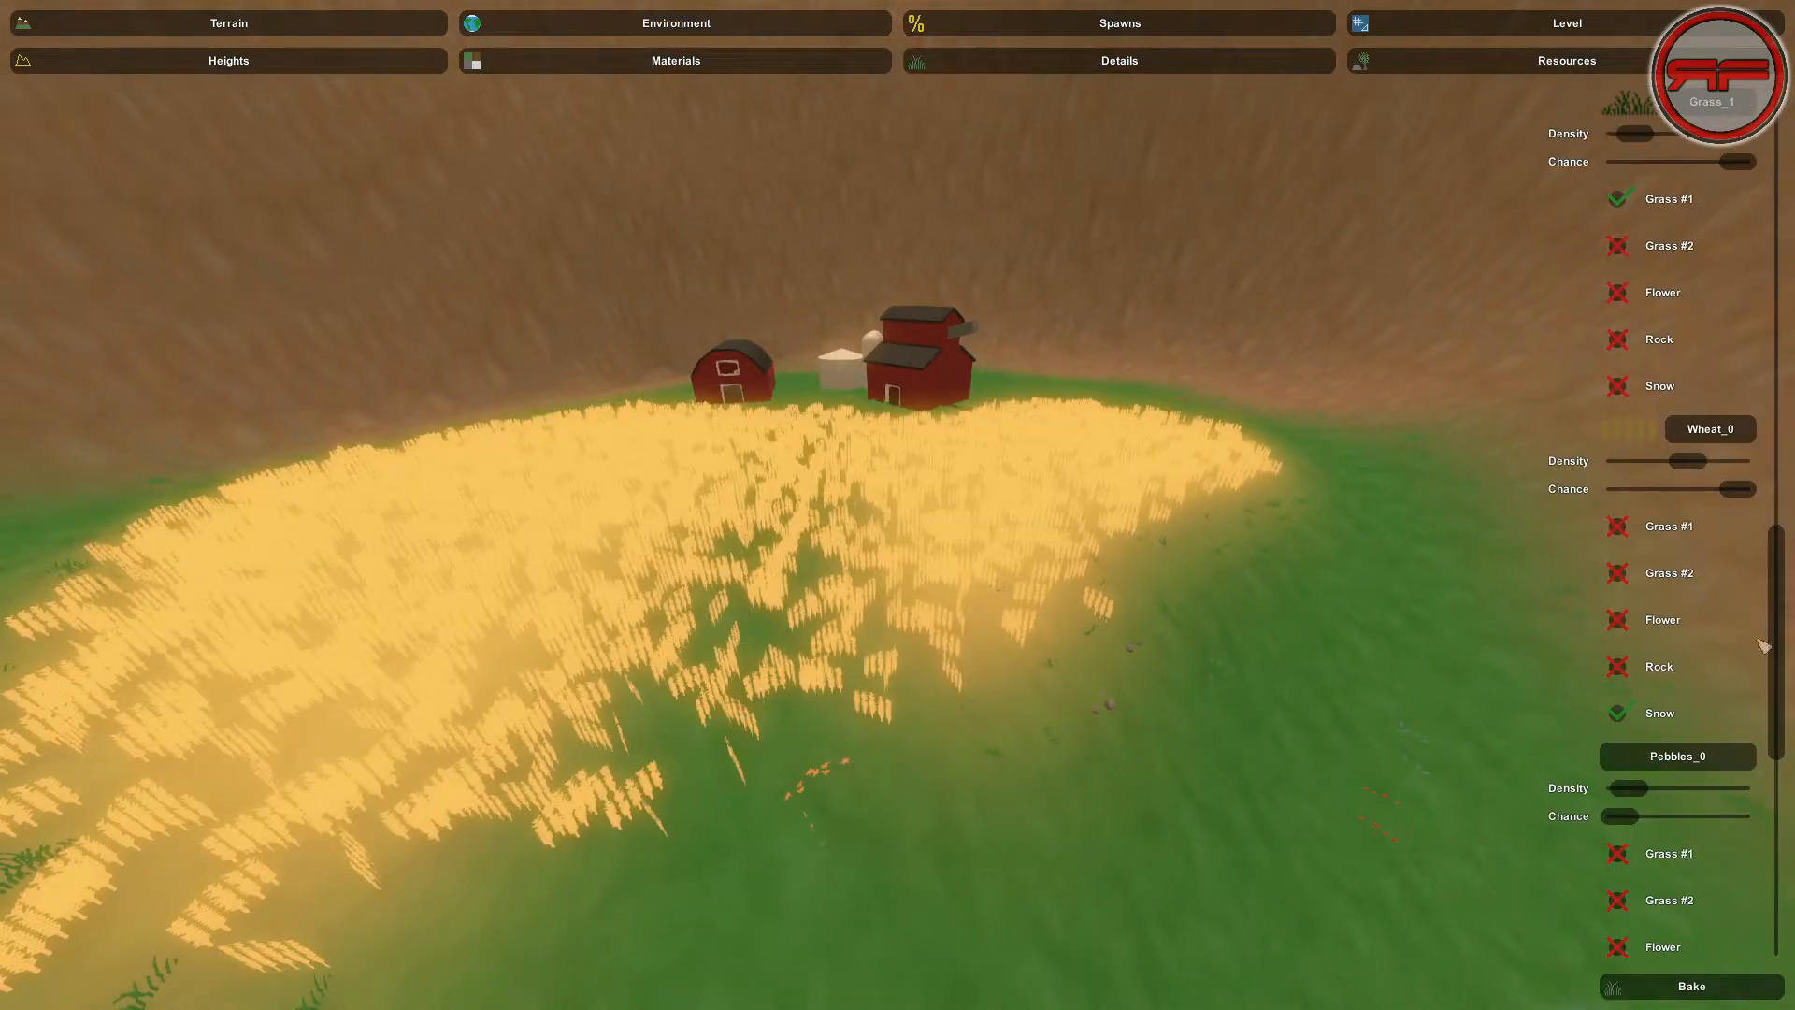
{"action": "left_click", "coordinate": [1674, 989]}
{"action": "key", "text": "w"}
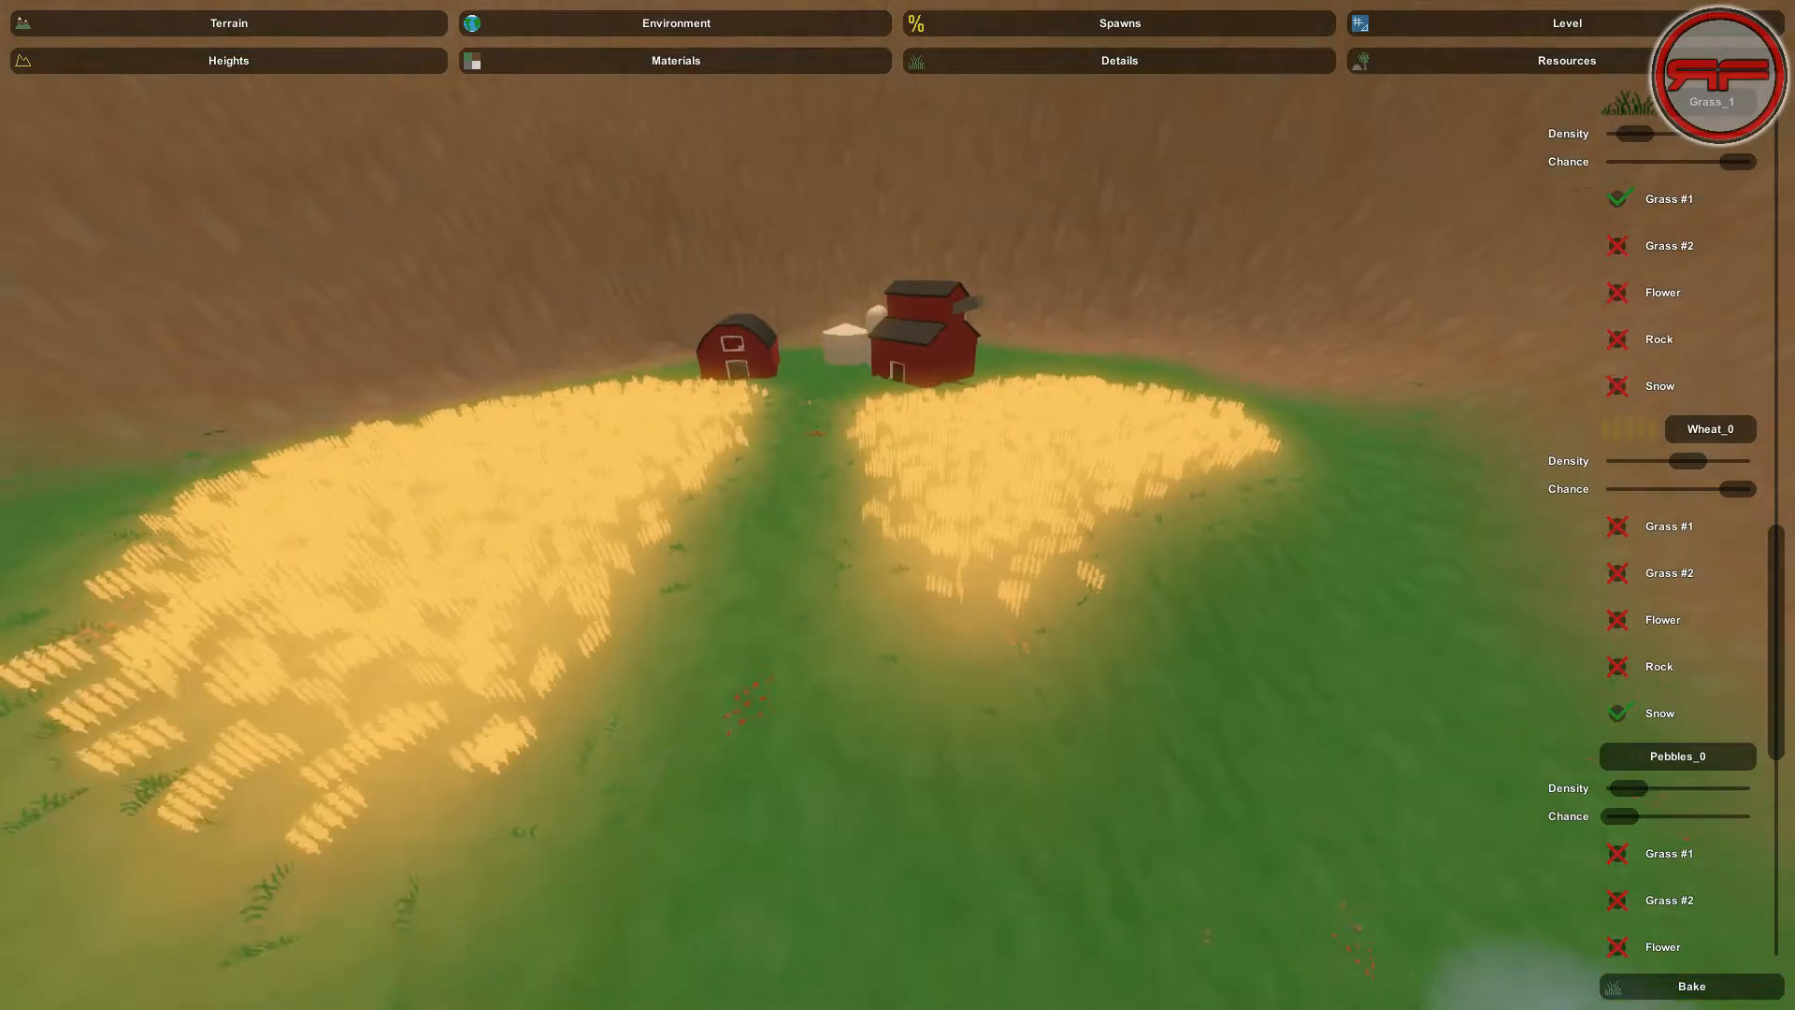
Examine the wheat and the grass strip from ground level and from above
{"action": "key", "text": "w"}
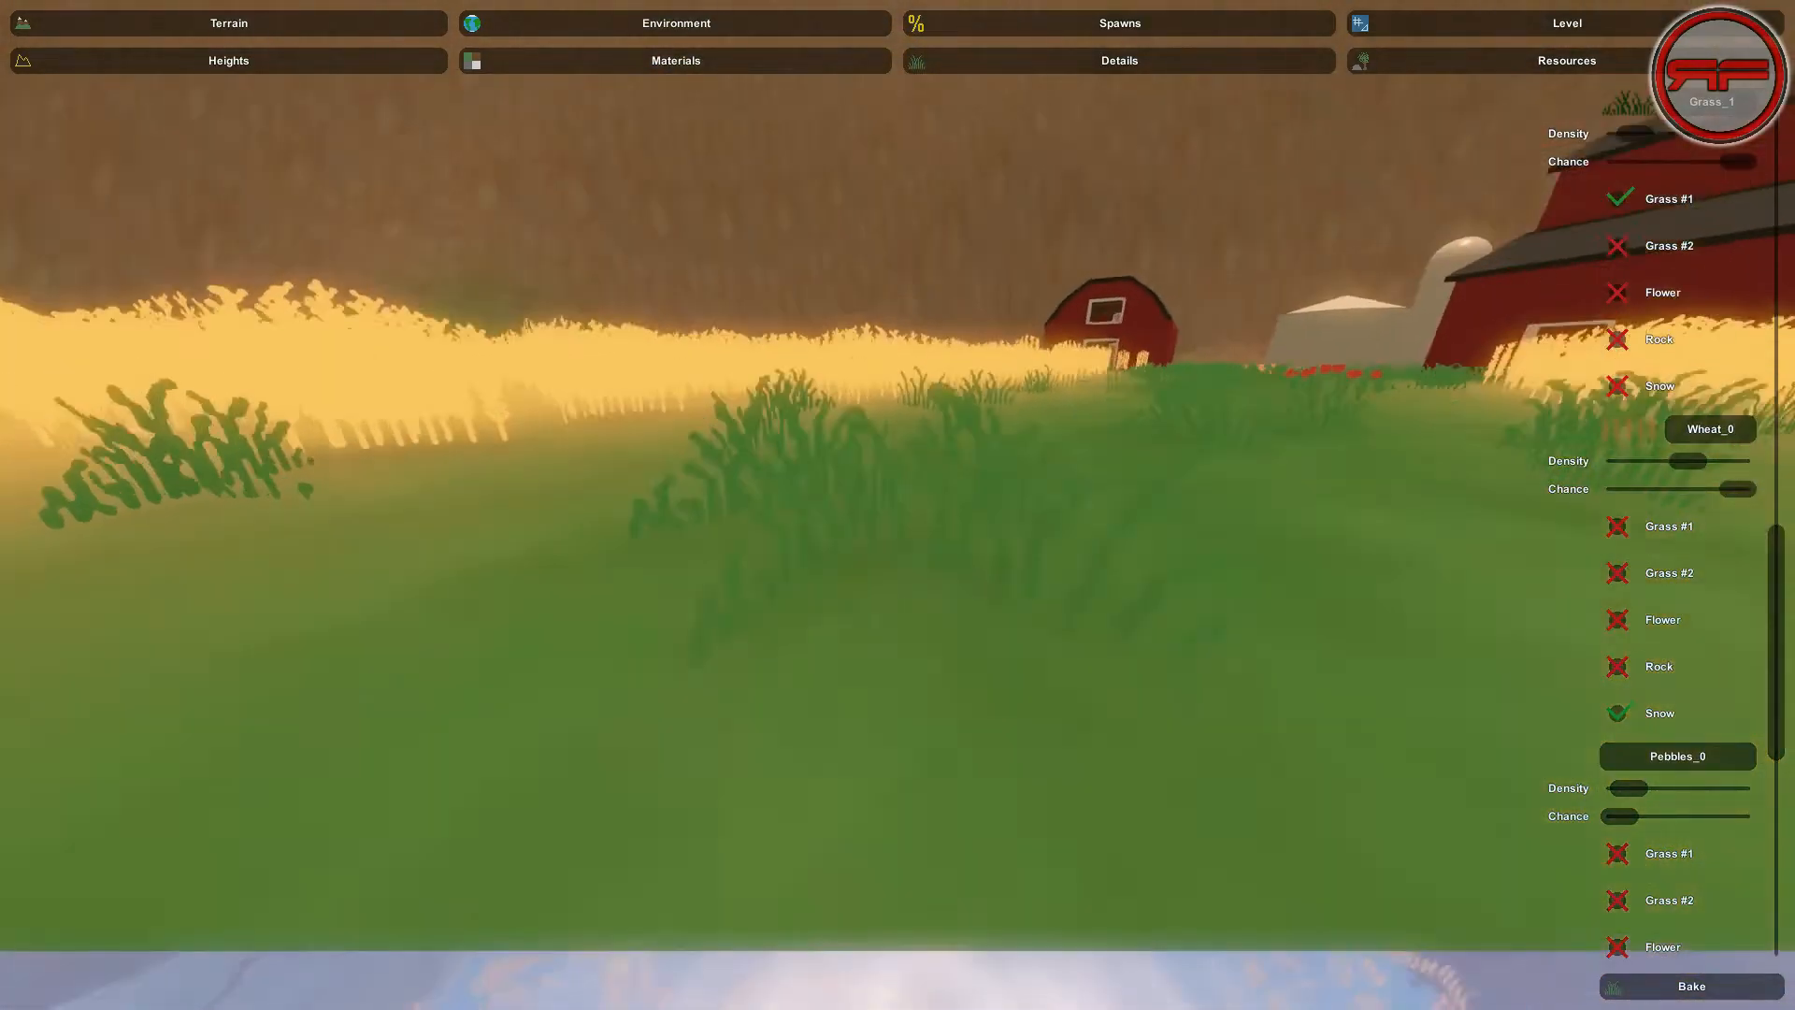
{"action": "key", "text": "s"}
{"action": "key", "text": "w"}
{"action": "key", "text": "s"}
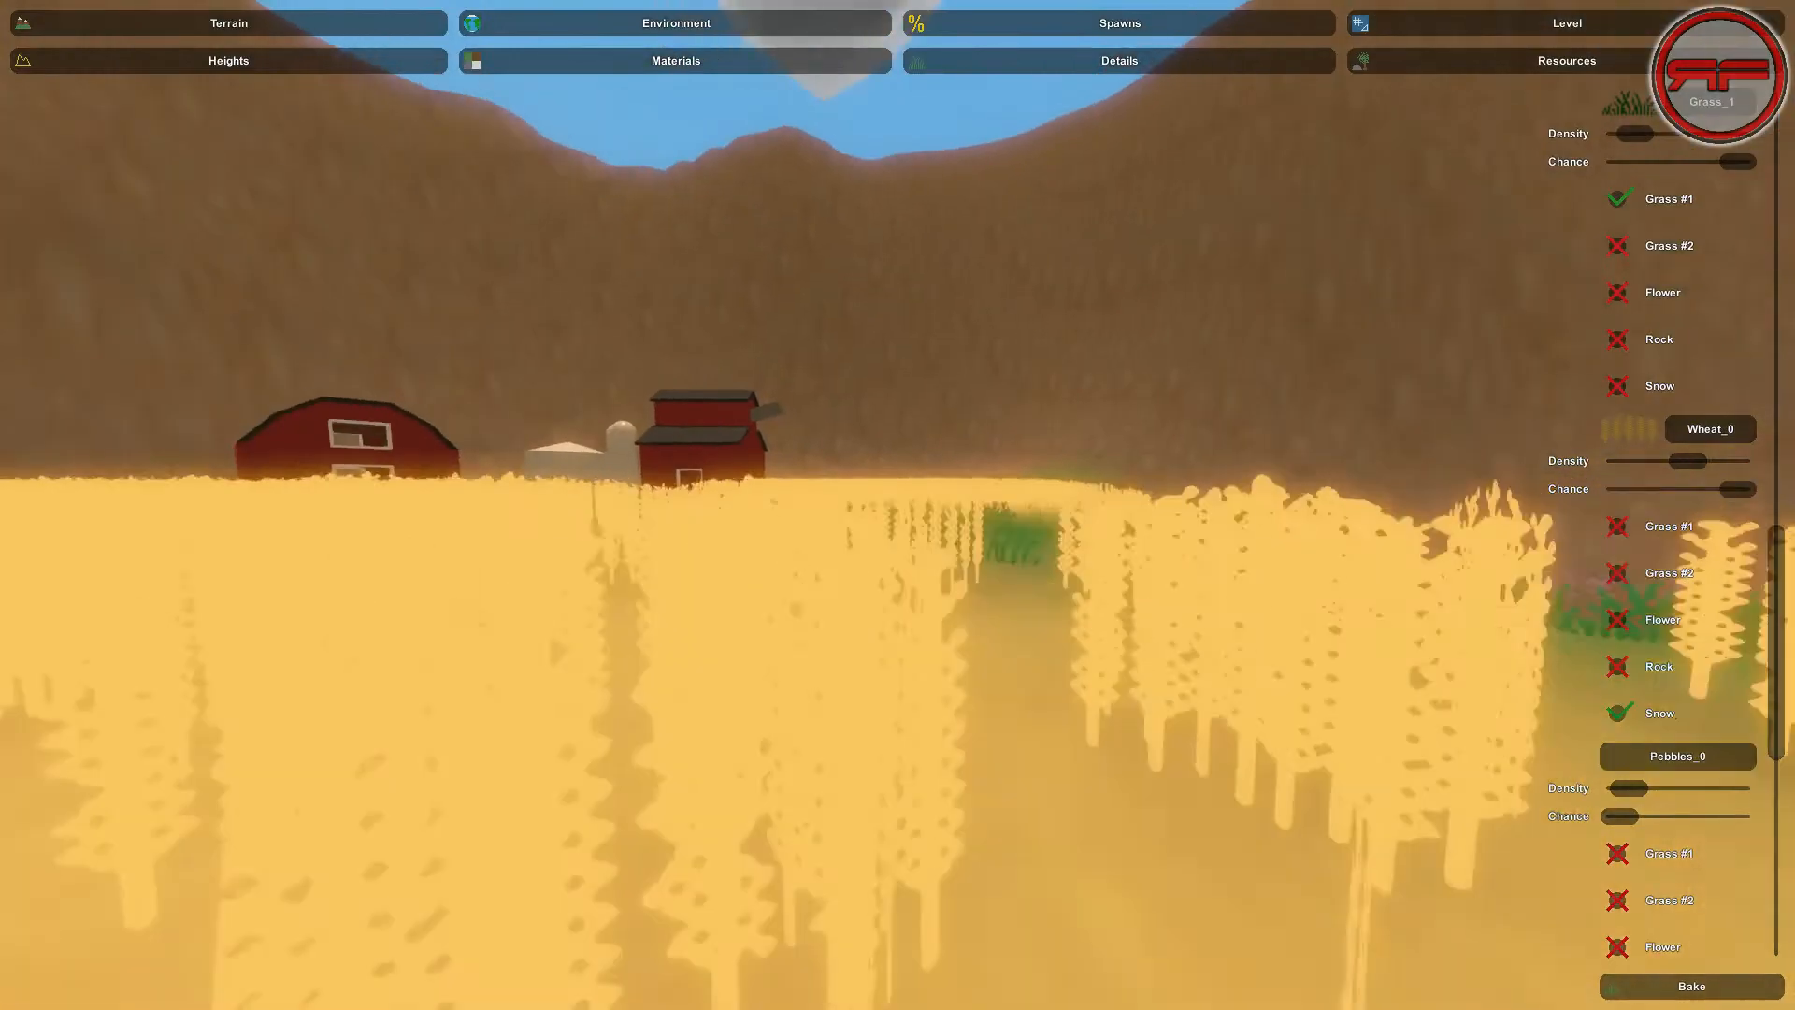
{"action": "key", "text": "w"}
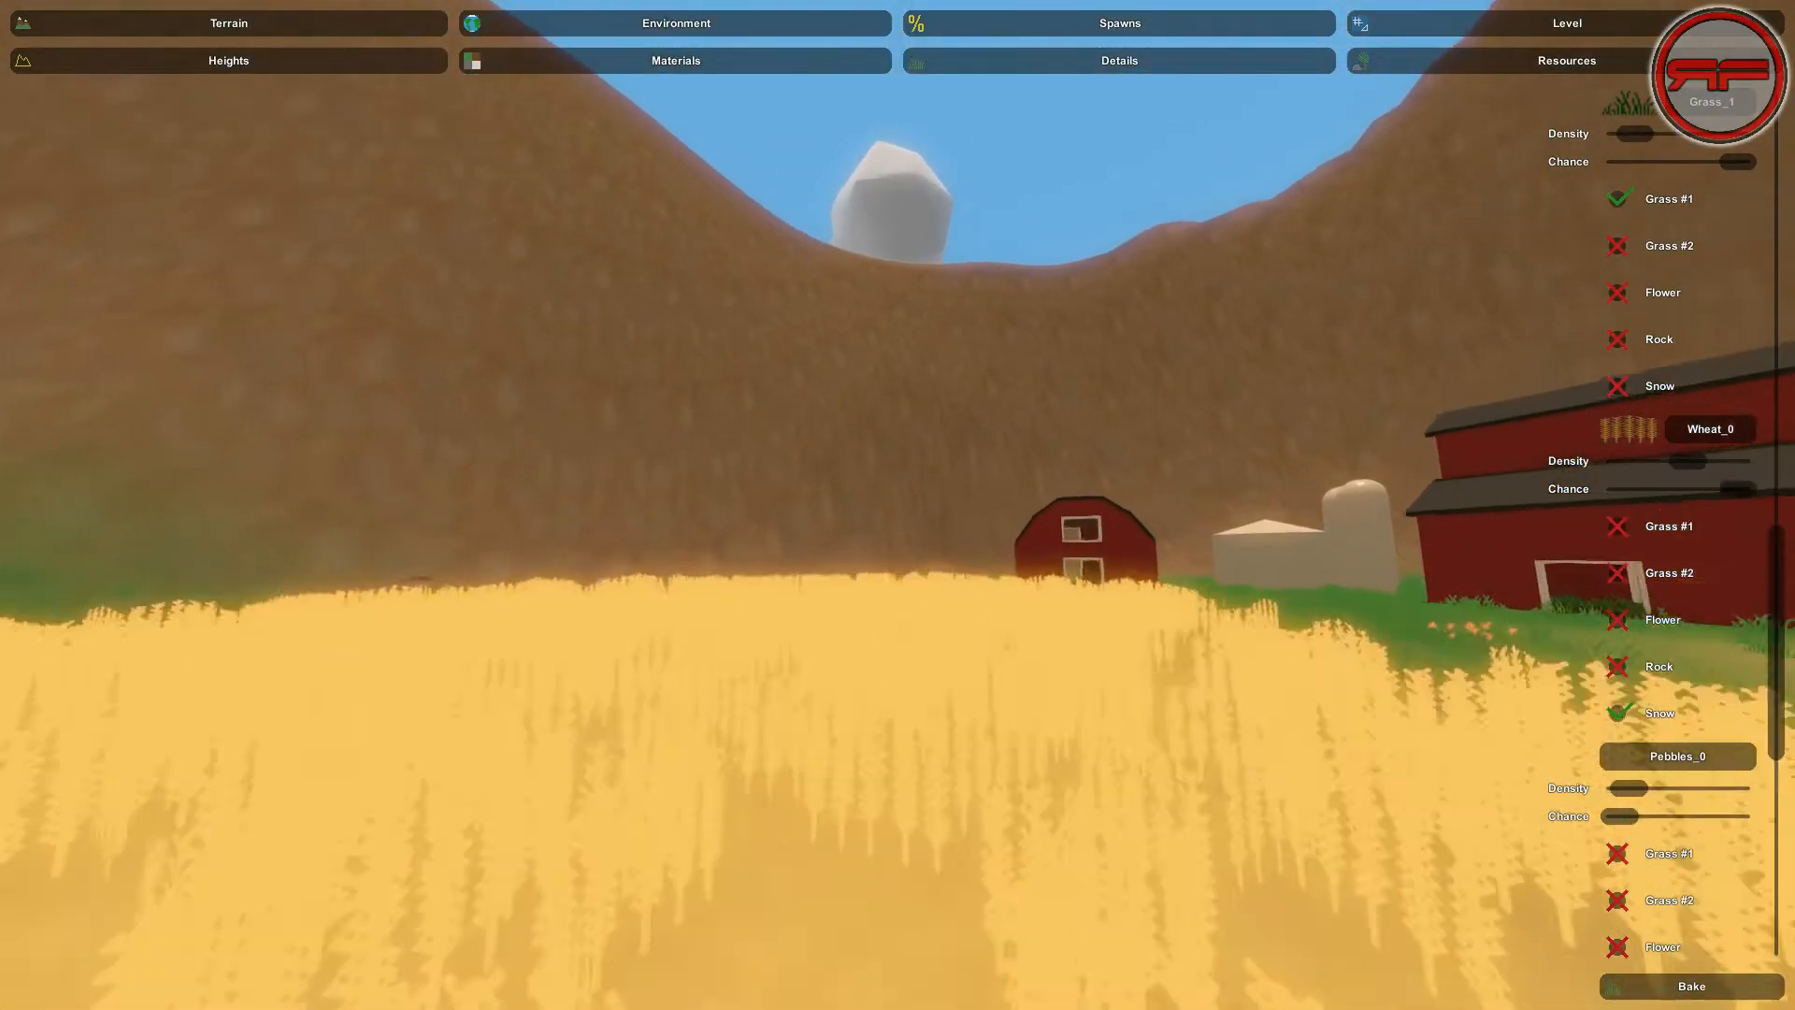
{"action": "key", "text": "s"}
{"action": "key", "text": "w"}
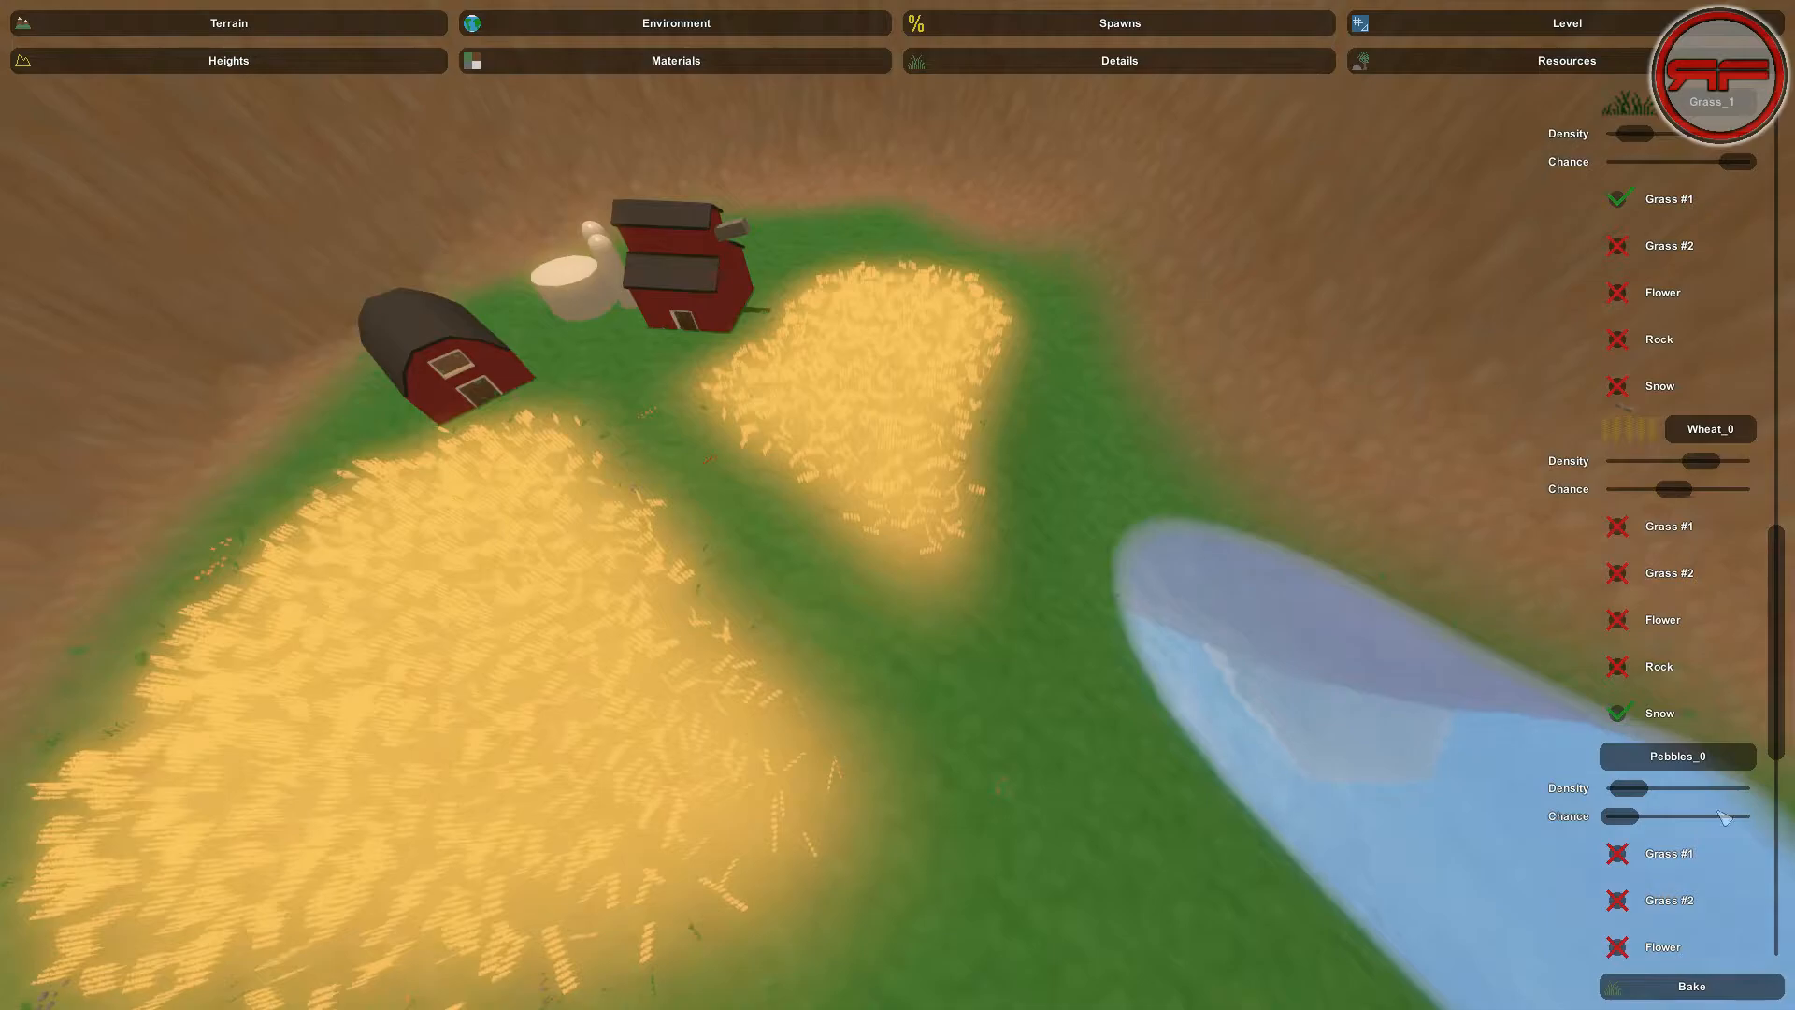
Raise the Wheat_0 density slightly, lower its chance to about half, bake the details, and inspect both wheat patches
{"action": "left_click", "coordinate": [1721, 994]}
{"action": "right_click_drag", "start_coordinate": [1694, 971], "coordinate": [1038, 982]}
{"action": "key", "text": "w"}
{"action": "key", "text": "w"}
{"action": "key", "text": "s"}
{"action": "key", "text": "w"}
{"action": "key", "text": "w"}
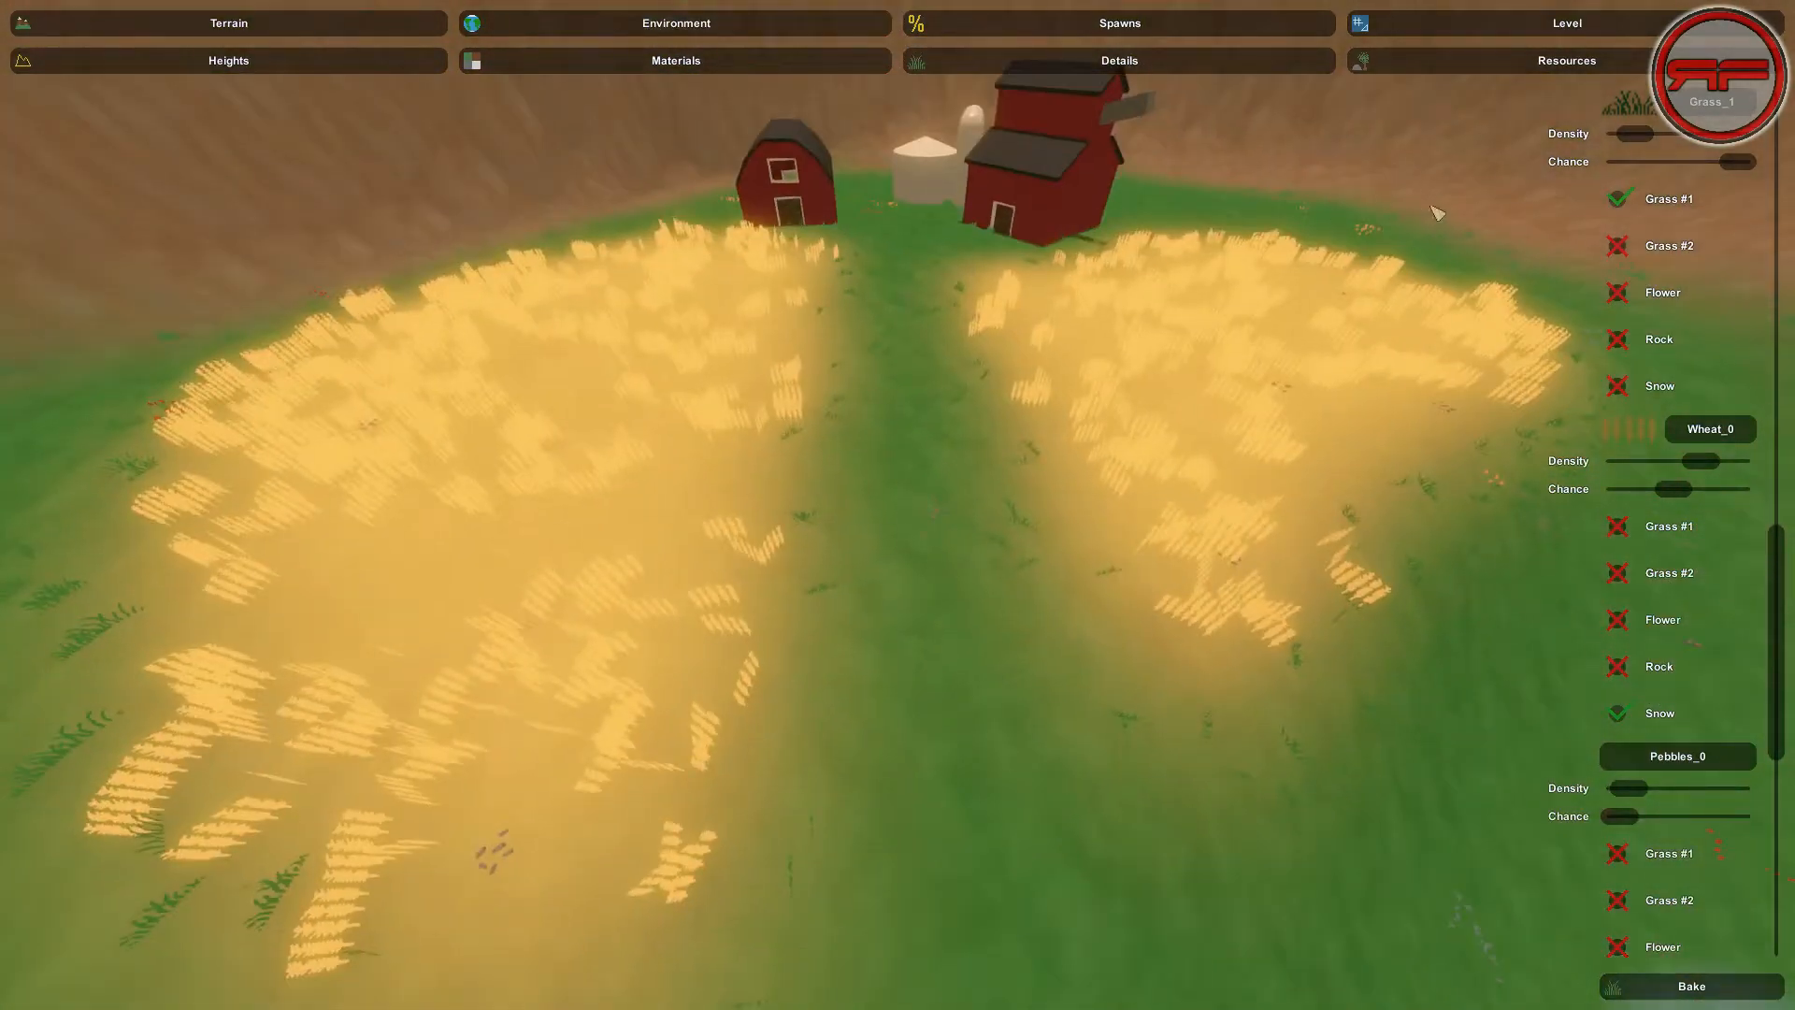
Paint a path of the Gravel material over the grass strip between the two wheat patches, reaching both barns
{"action": "left_click", "coordinate": [748, 63]}
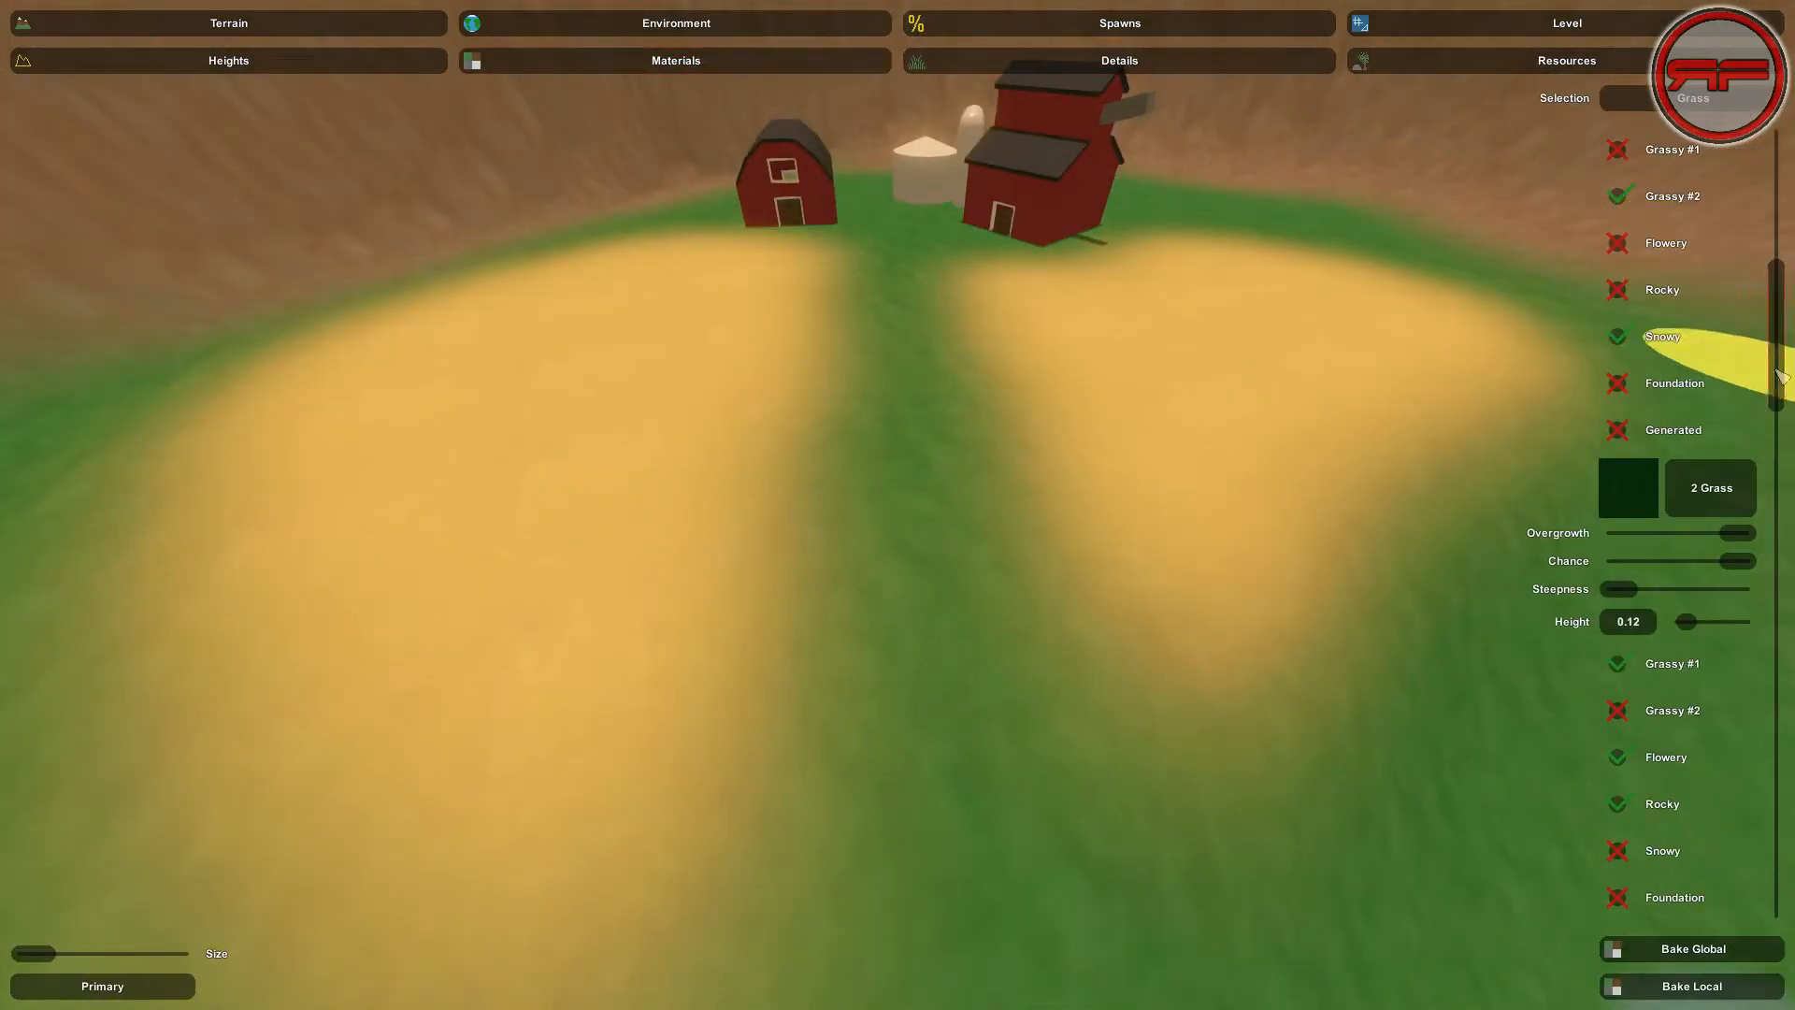
{"action": "scroll", "coordinate": [1781, 211], "scroll_direction": "up", "scroll_amount": 3}
{"action": "left_click_drag", "start_coordinate": [1777, 266], "coordinate": [1777, 503]}
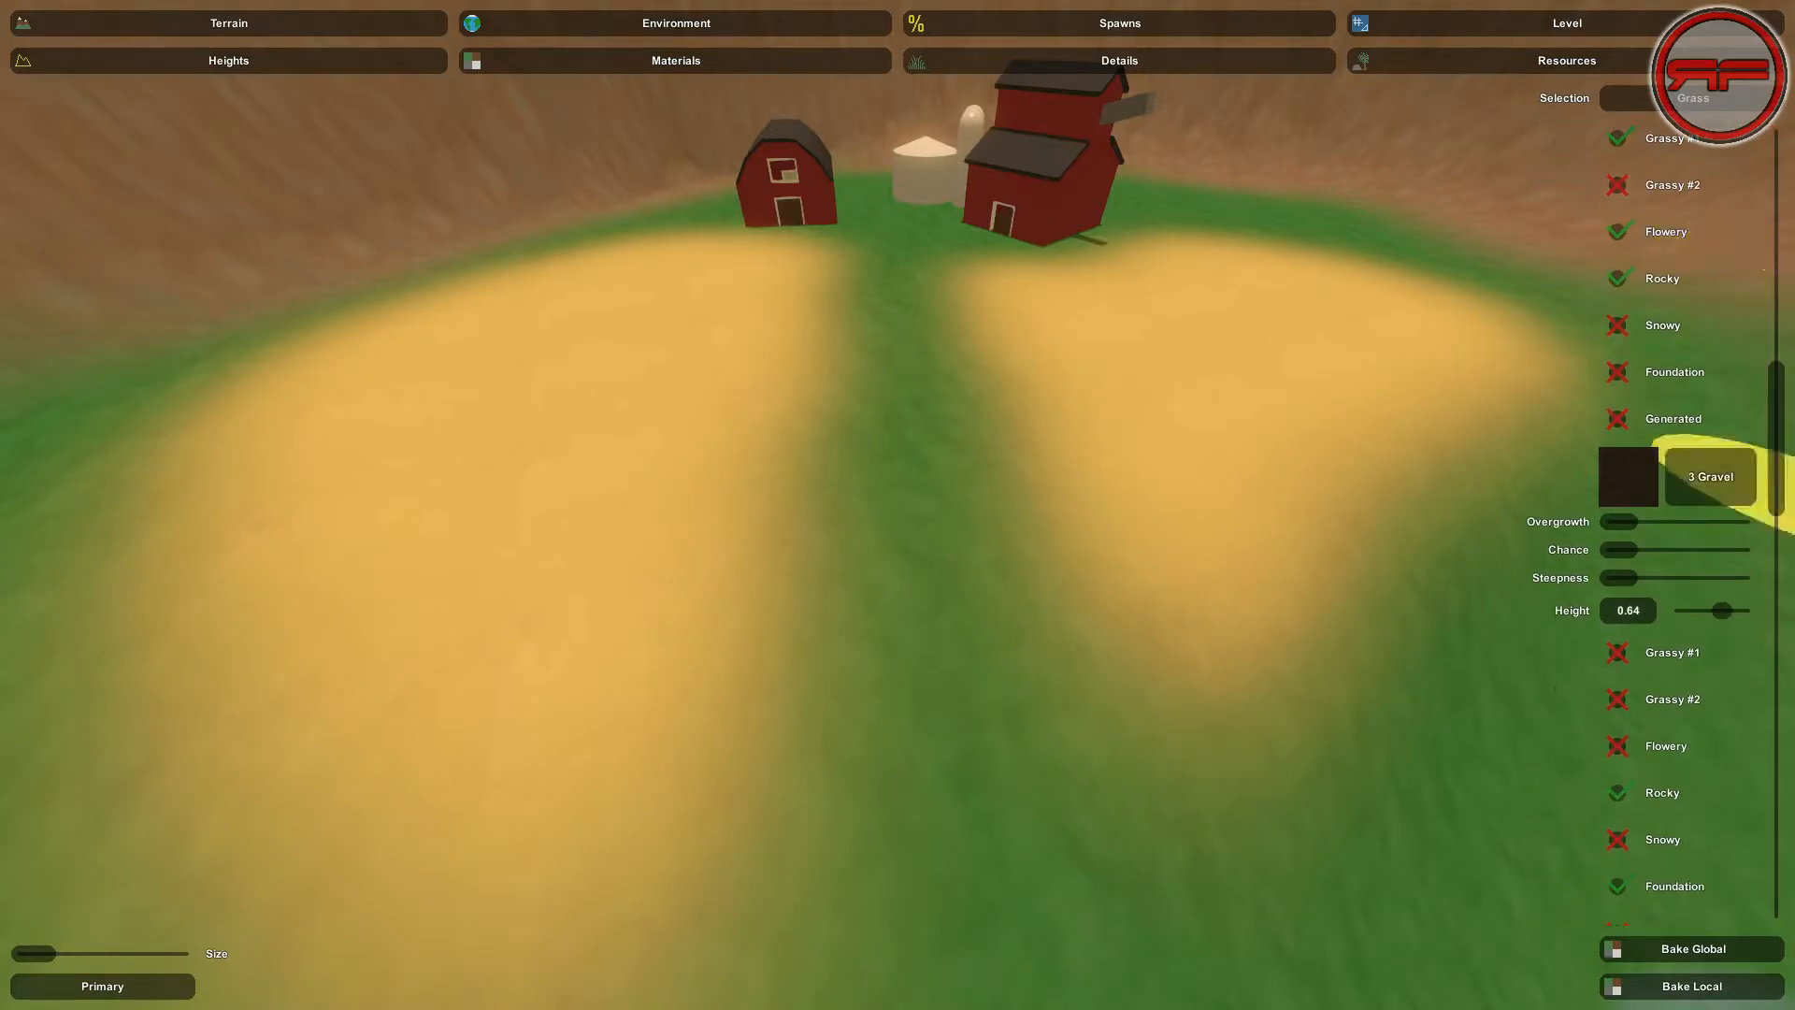
{"action": "left_click", "coordinate": [1728, 493]}
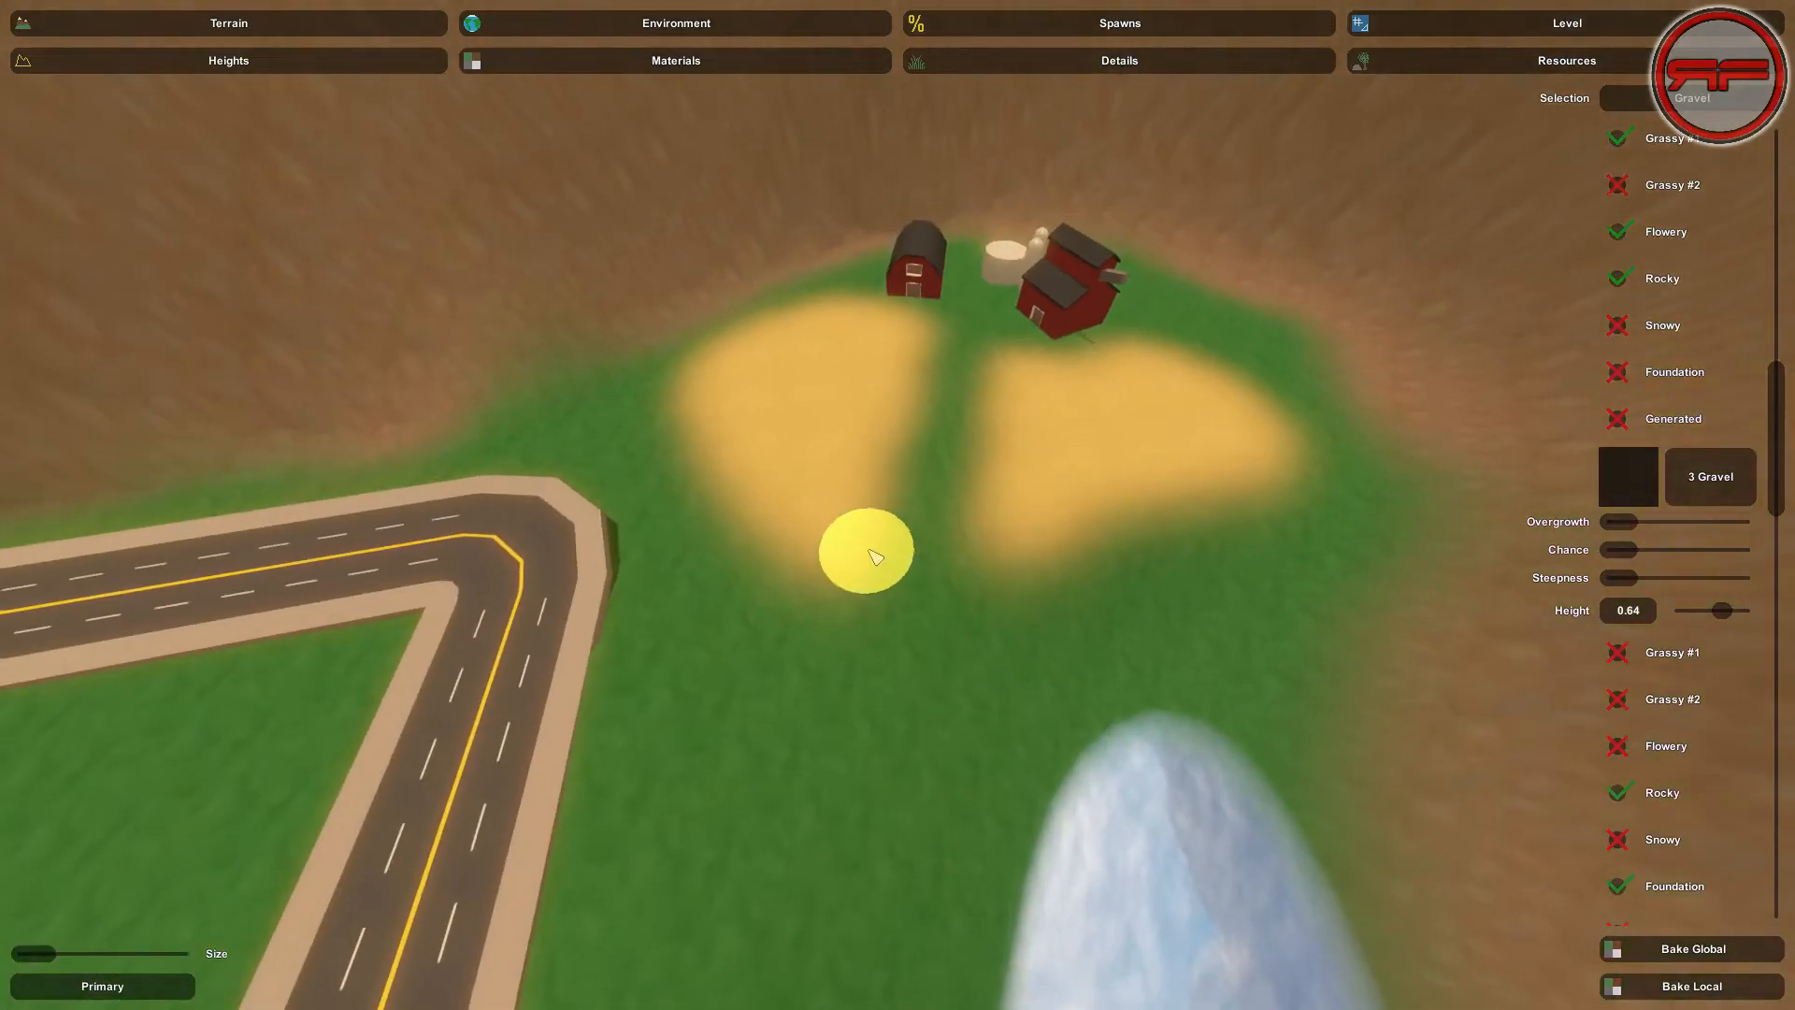
{"action": "left_click_drag", "start_coordinate": [939, 558], "coordinate": [941, 514]}
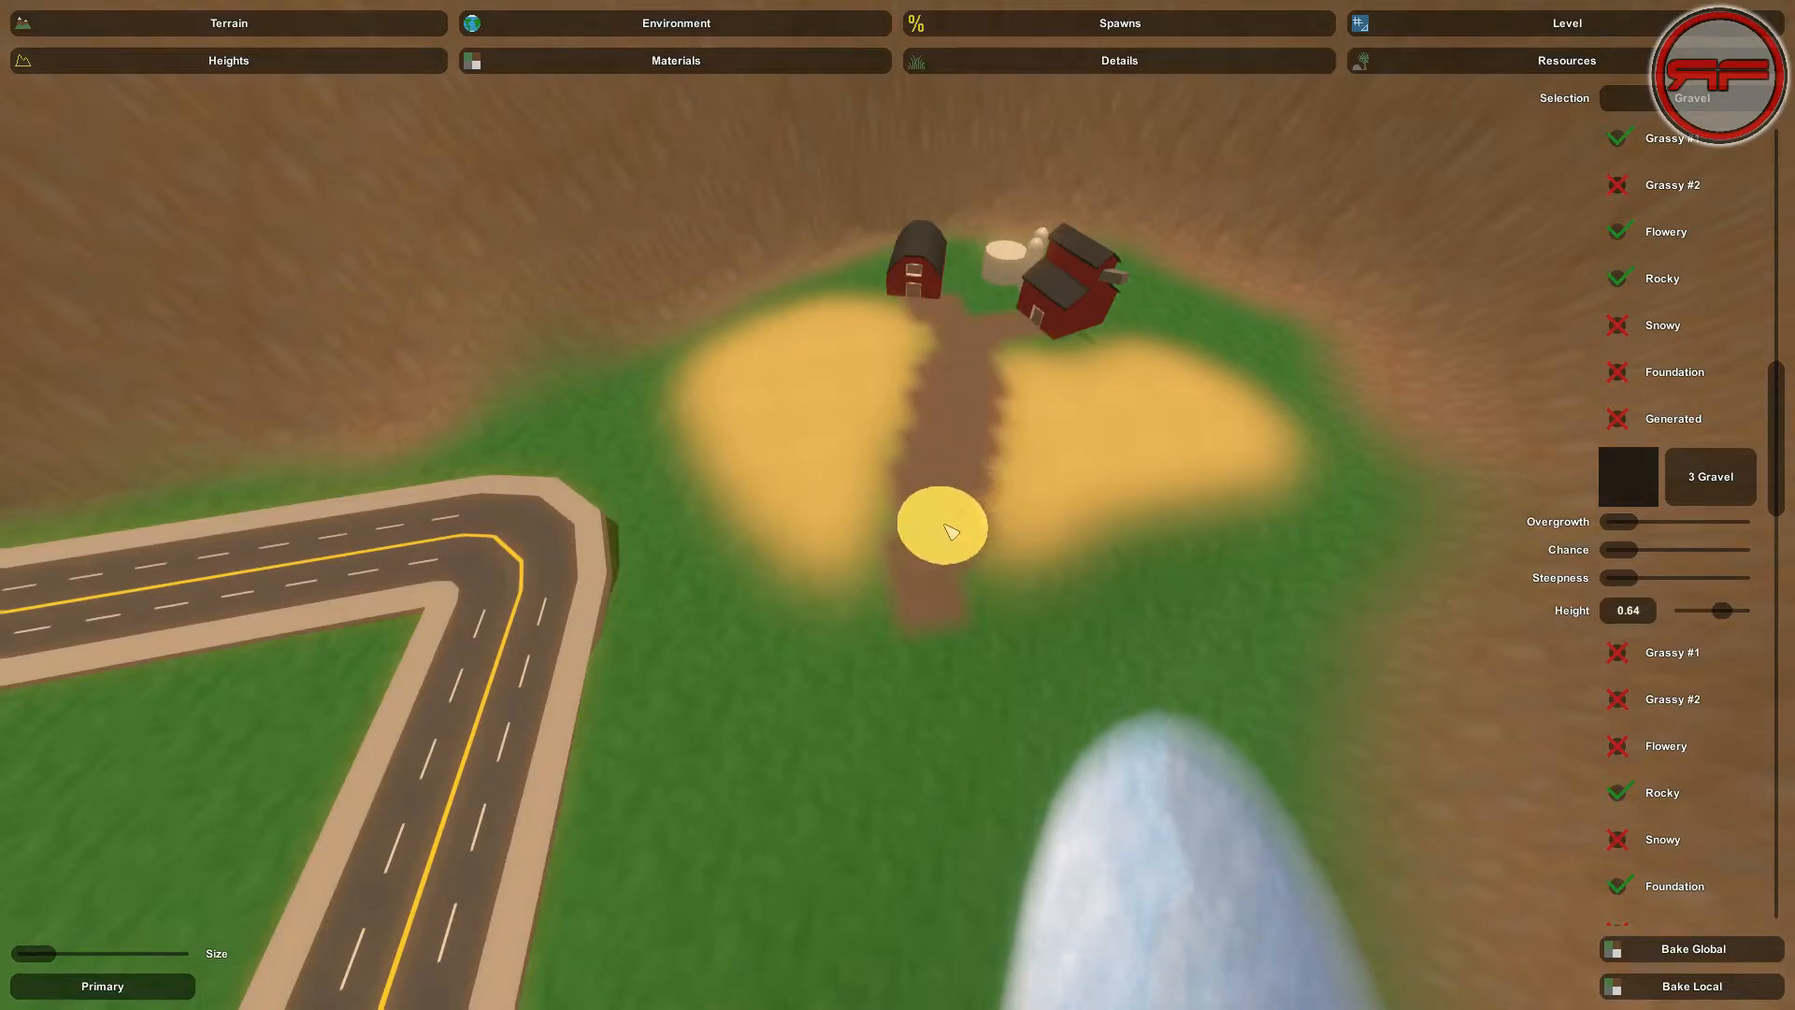
Extend the gravel path from the field across the grass to the edge of the nearby road
{"action": "left_click_drag", "start_coordinate": [951, 531], "coordinate": [939, 622]}
{"action": "key", "text": "s"}
{"action": "mouse_move", "coordinate": [923, 651]}
{"action": "right_mouse_down"}
{"action": "mouse_move", "coordinate": [767, 692]}
{"action": "mouse_move", "coordinate": [542, 692]}
{"action": "mouse_move", "coordinate": [766, 678]}
{"action": "right_mouse_up"}
{"action": "key", "text": "w"}
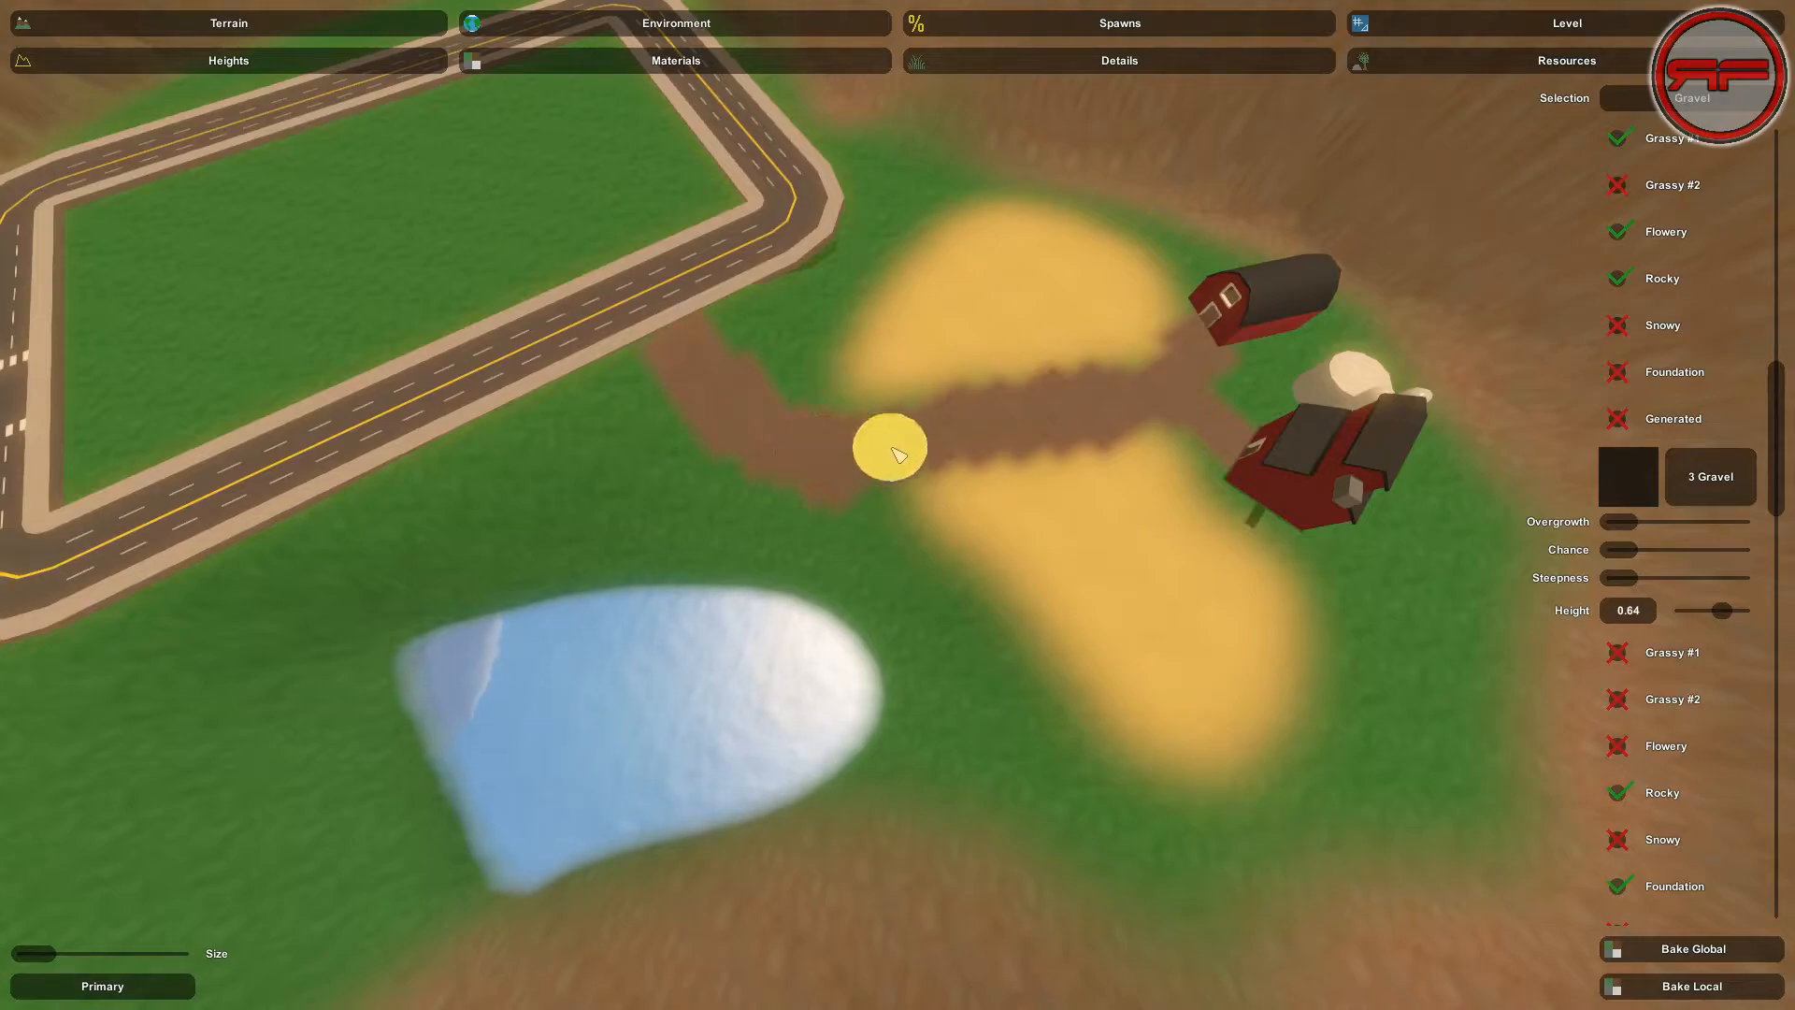
{"action": "right_click_drag", "start_coordinate": [756, 452], "coordinate": [673, 239]}
{"action": "key", "text": "w"}
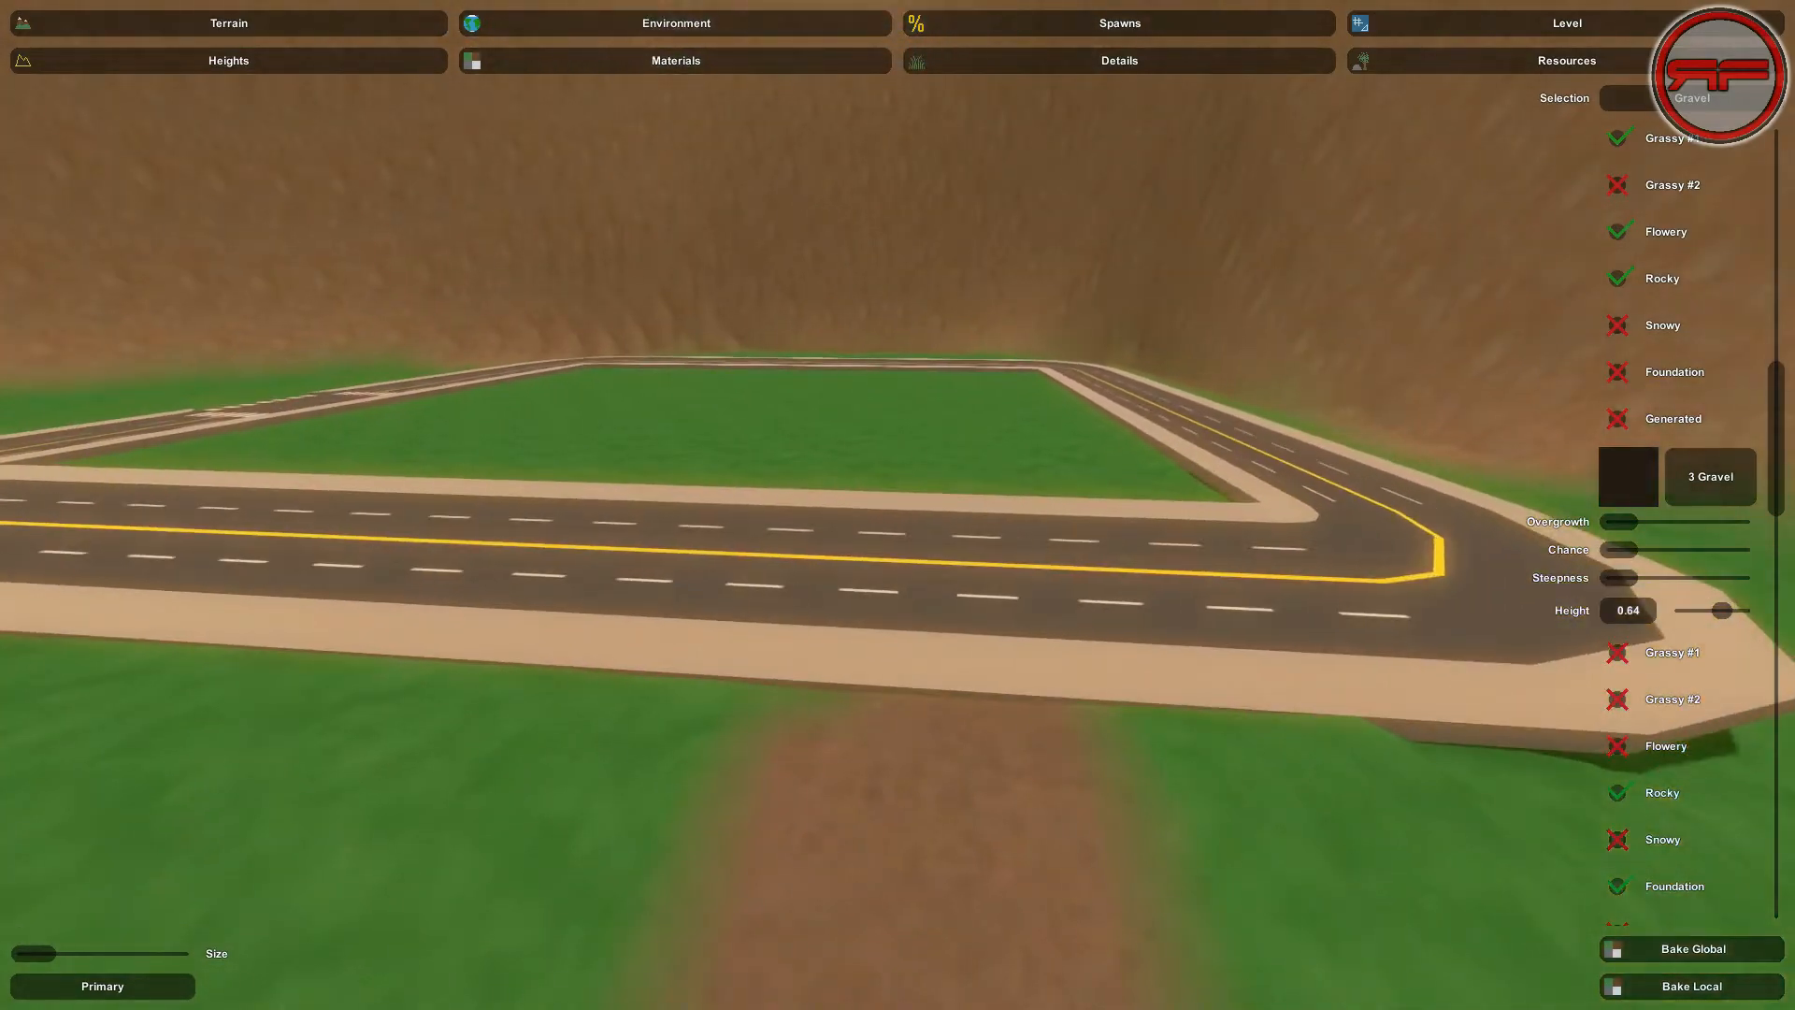
Duplicate the crosswalk intersection piece of the road loop and place the copy inside the loop near the gravel path
{"action": "key", "text": "s"}
{"action": "key", "text": "a"}
{"action": "key", "text": "w"}
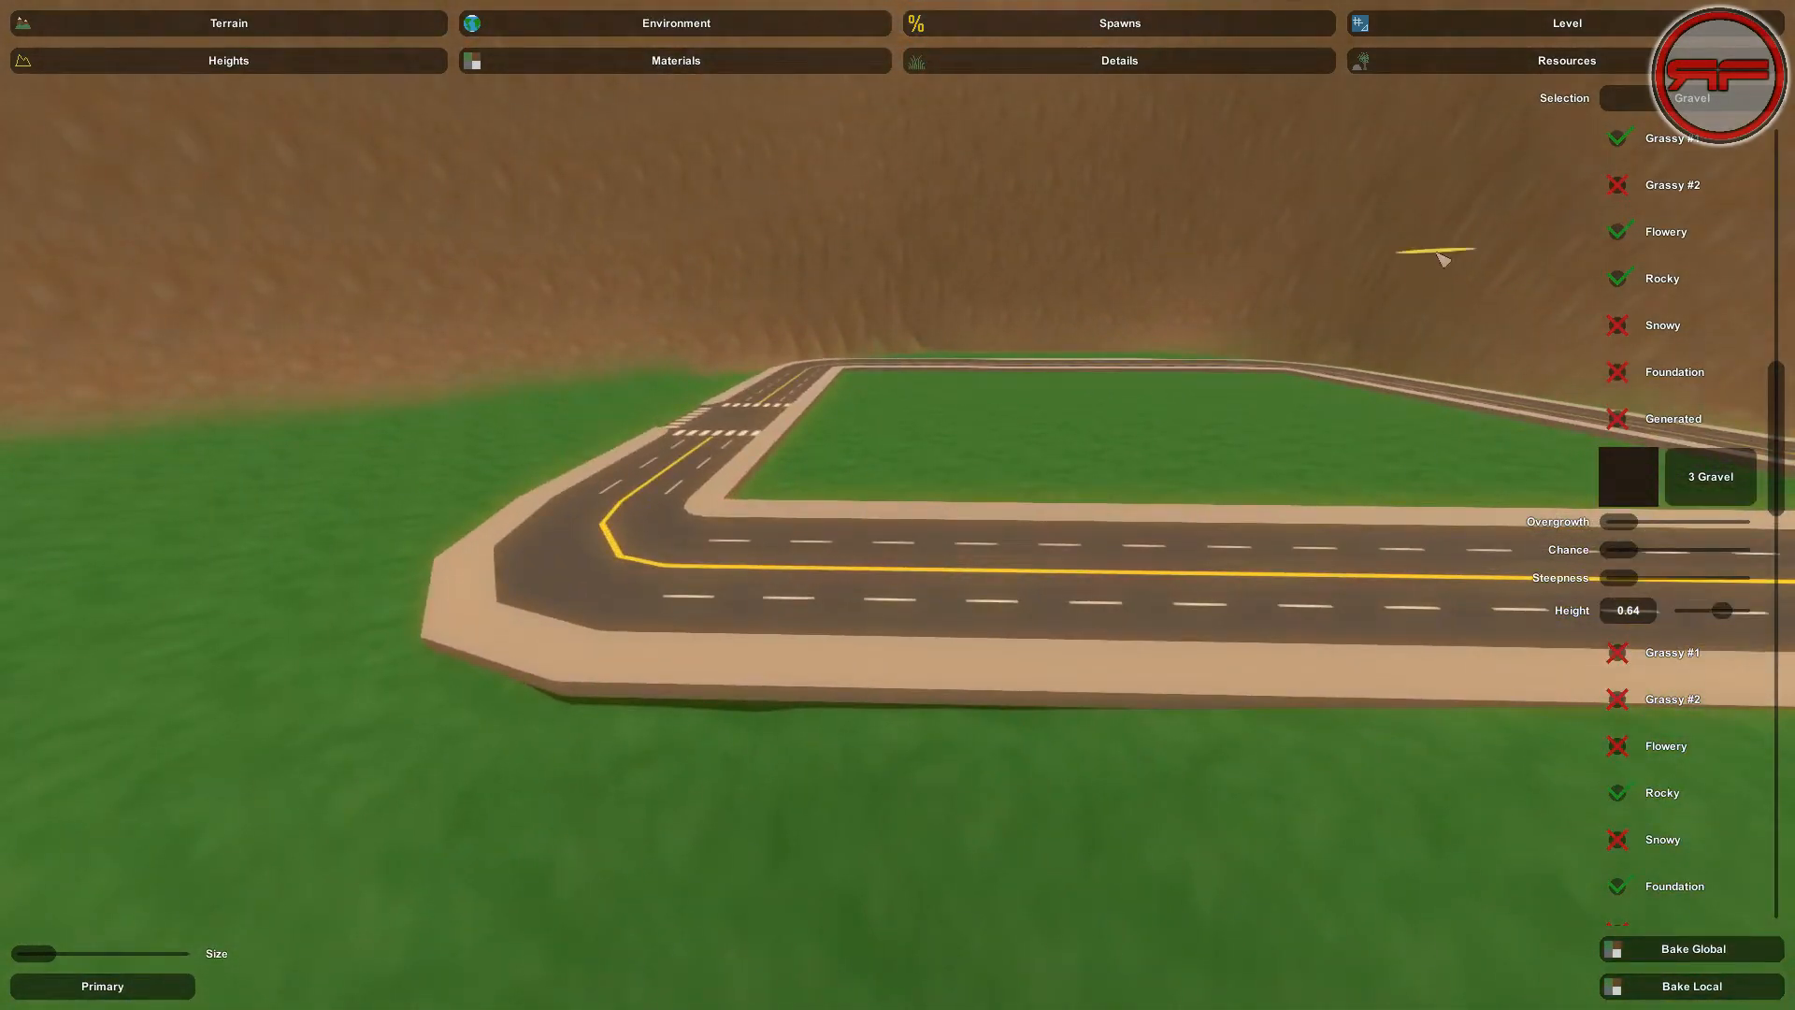
{"action": "left_click", "coordinate": [1548, 33]}
{"action": "left_click", "coordinate": [328, 69]}
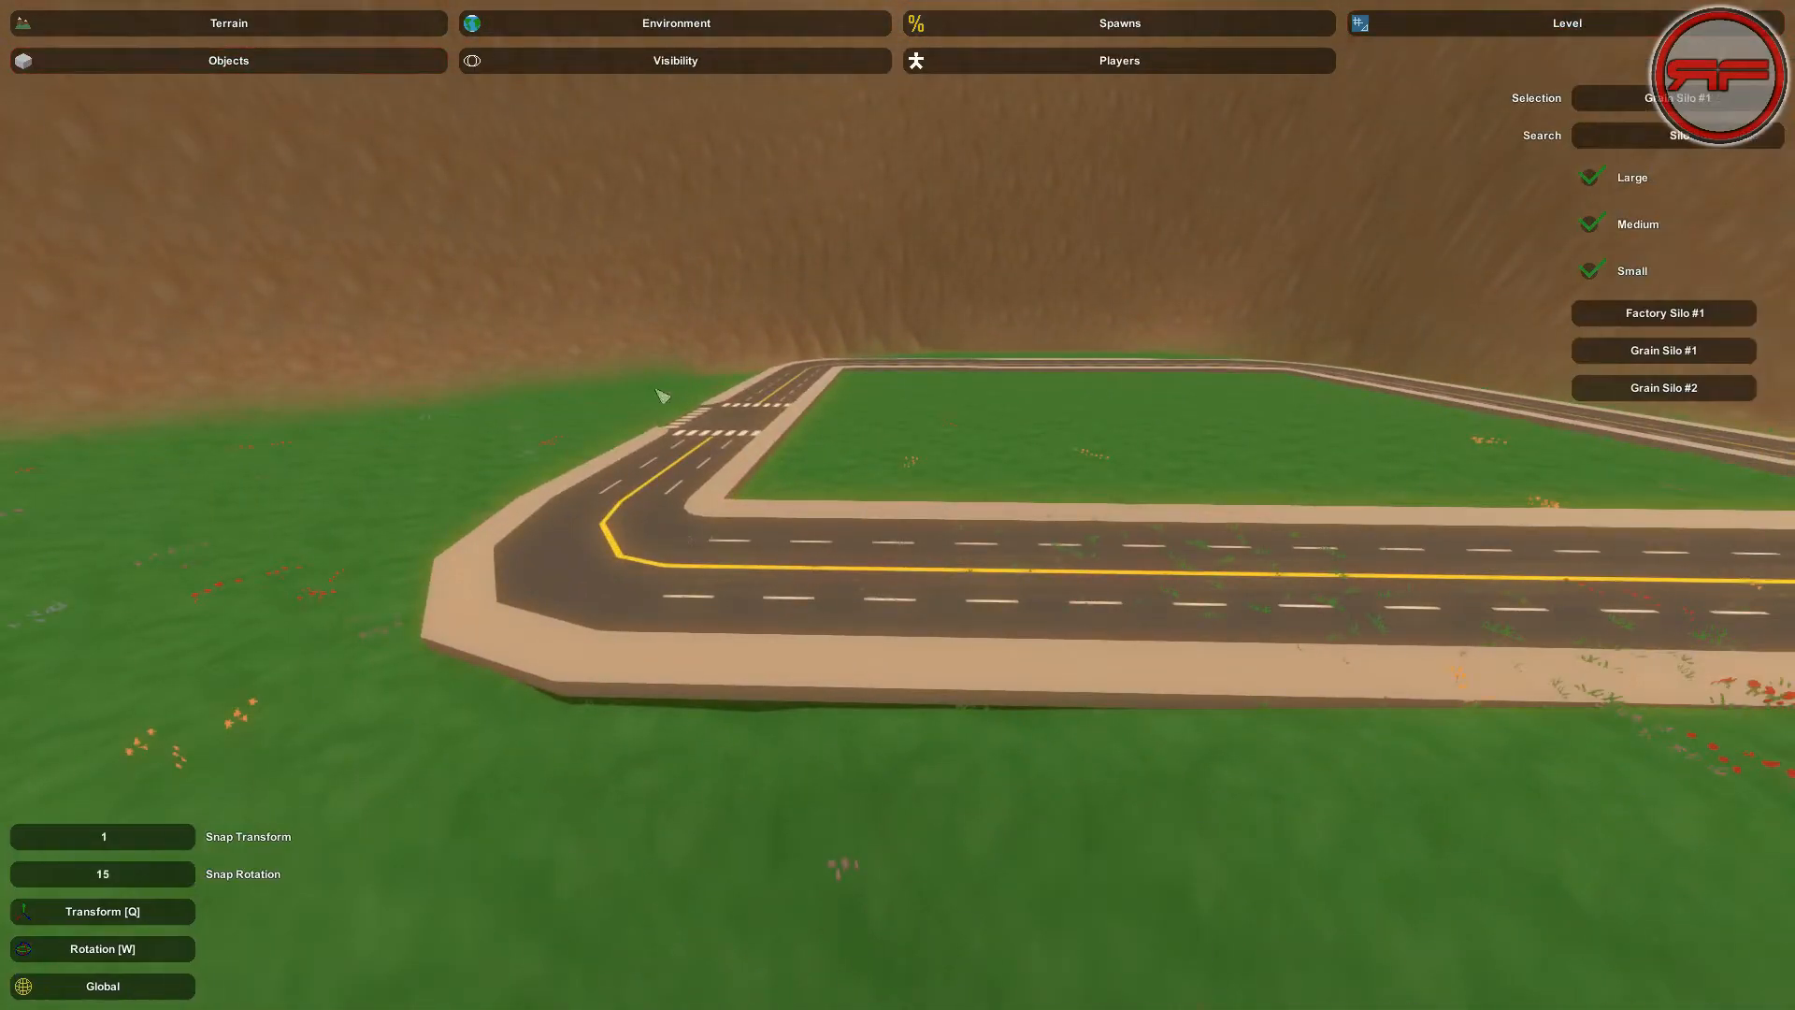
{"action": "key", "text": "s"}
{"action": "right_click_drag", "start_coordinate": [857, 447], "coordinate": [884, 505]}
{"action": "left_click", "coordinate": [741, 487]}
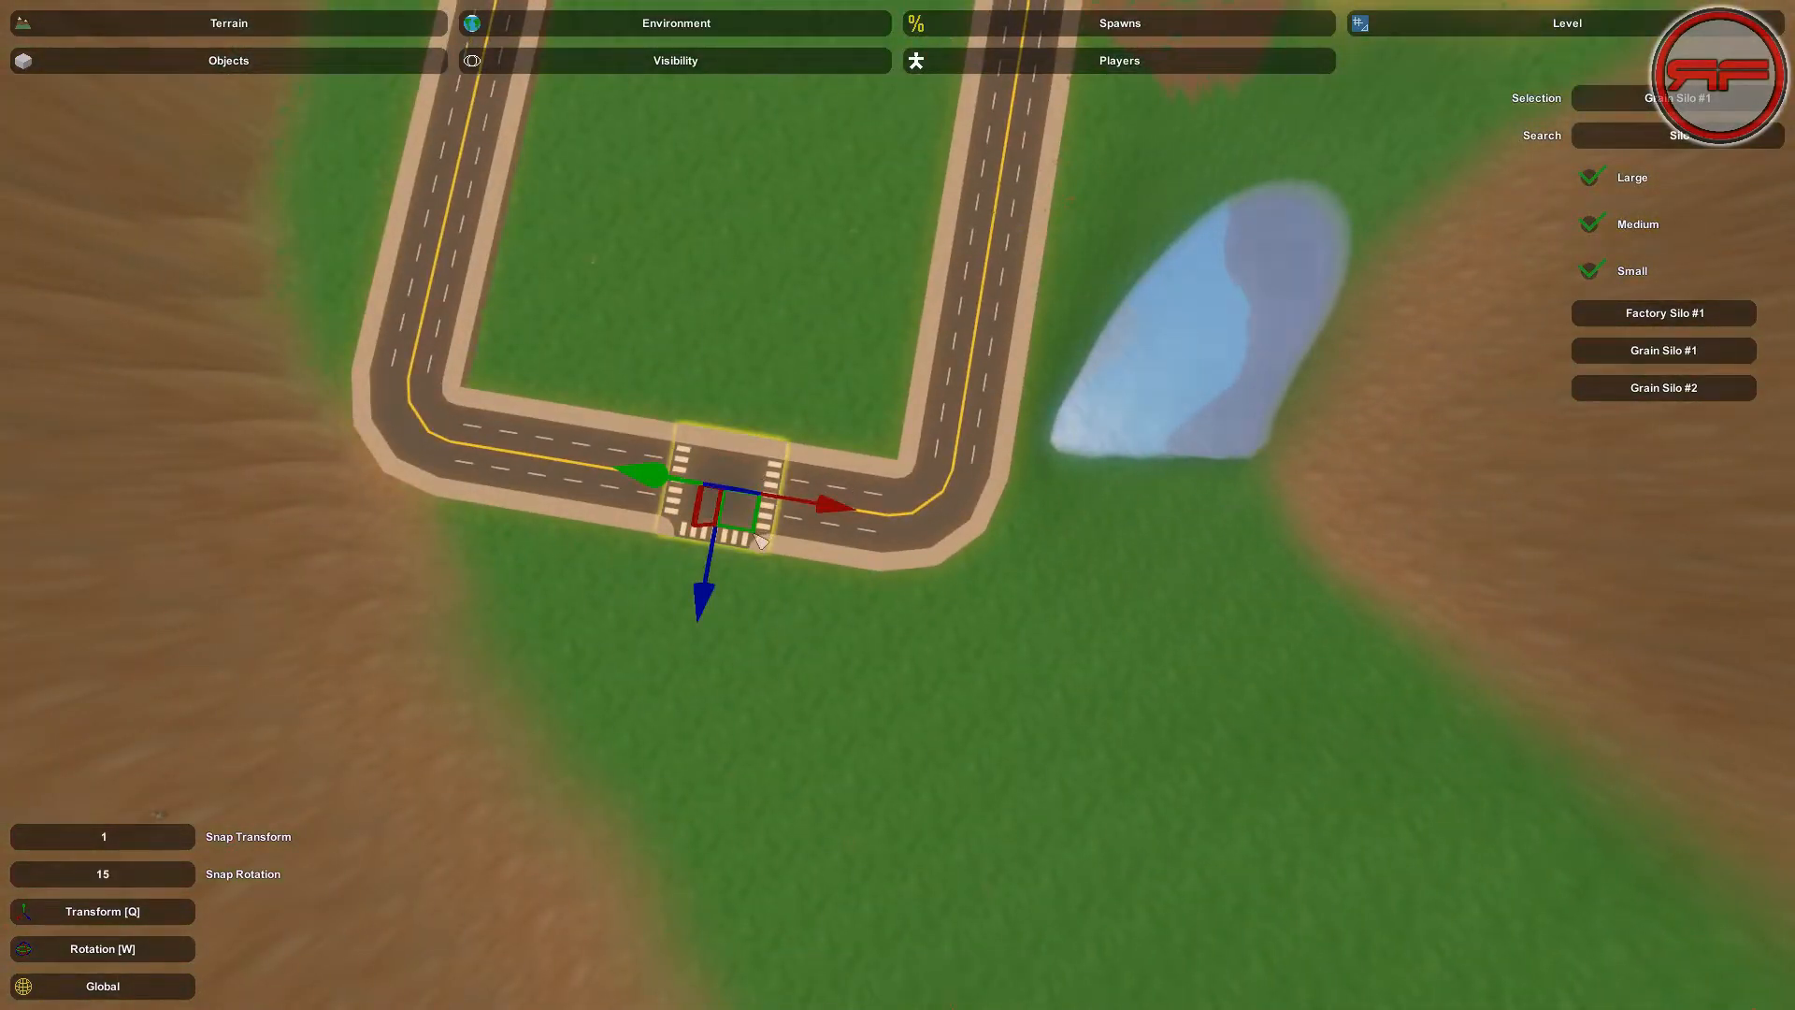
{"action": "left_click_drag", "start_coordinate": [757, 537], "coordinate": [935, 70]}
{"action": "key", "text": "w"}
{"action": "right_click_drag", "start_coordinate": [936, 70], "coordinate": [767, 505]}
{"action": "right_click_drag", "start_coordinate": [898, 505], "coordinate": [860, 528]}
Delete the straight road segment where the gravel path meets the road
{"action": "left_click", "coordinate": [842, 652]}
{"action": "right_click_drag", "start_coordinate": [859, 684], "coordinate": [813, 716]}
{"action": "key", "text": "s"}
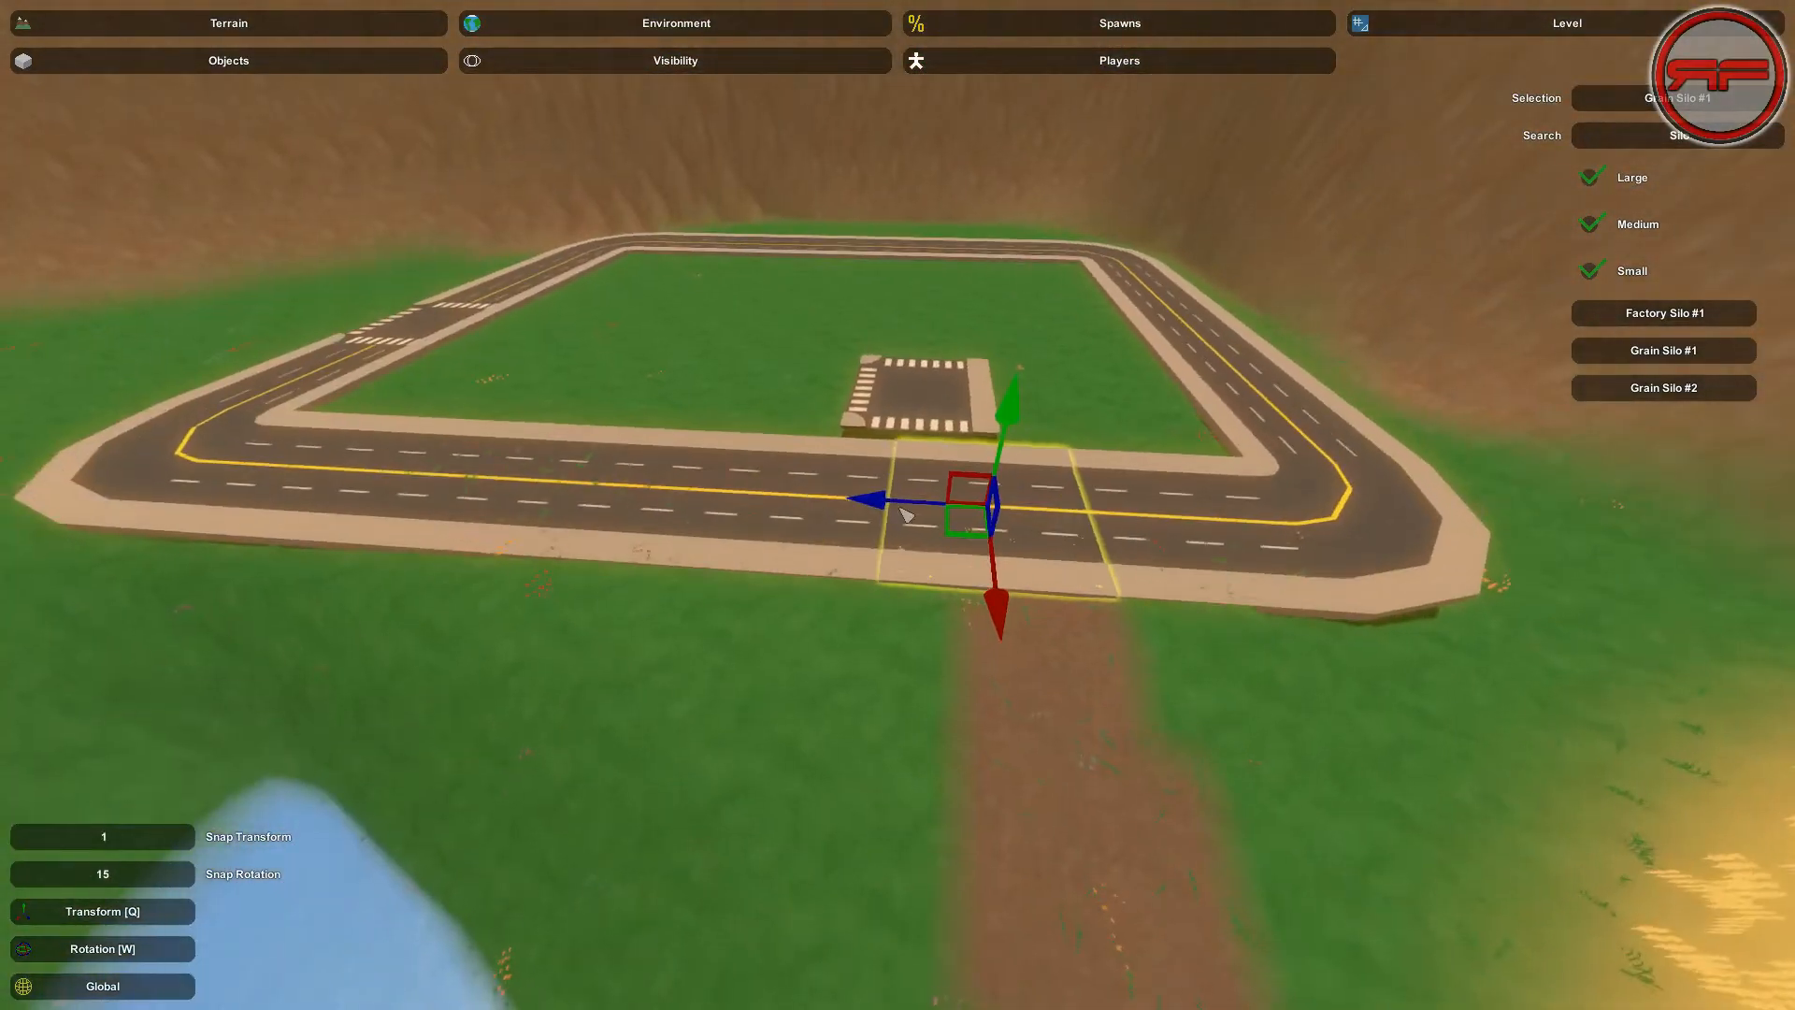
{"action": "key", "text": "Delete"}
Rotate the copied crosswalk intersection a quarter turn so its side crosswalk faces the gravel path
{"action": "key", "text": "w"}
{"action": "right_click_drag", "start_coordinate": [900, 509], "coordinate": [954, 481]}
{"action": "left_click", "coordinate": [879, 397]}
{"action": "key", "text": "w"}
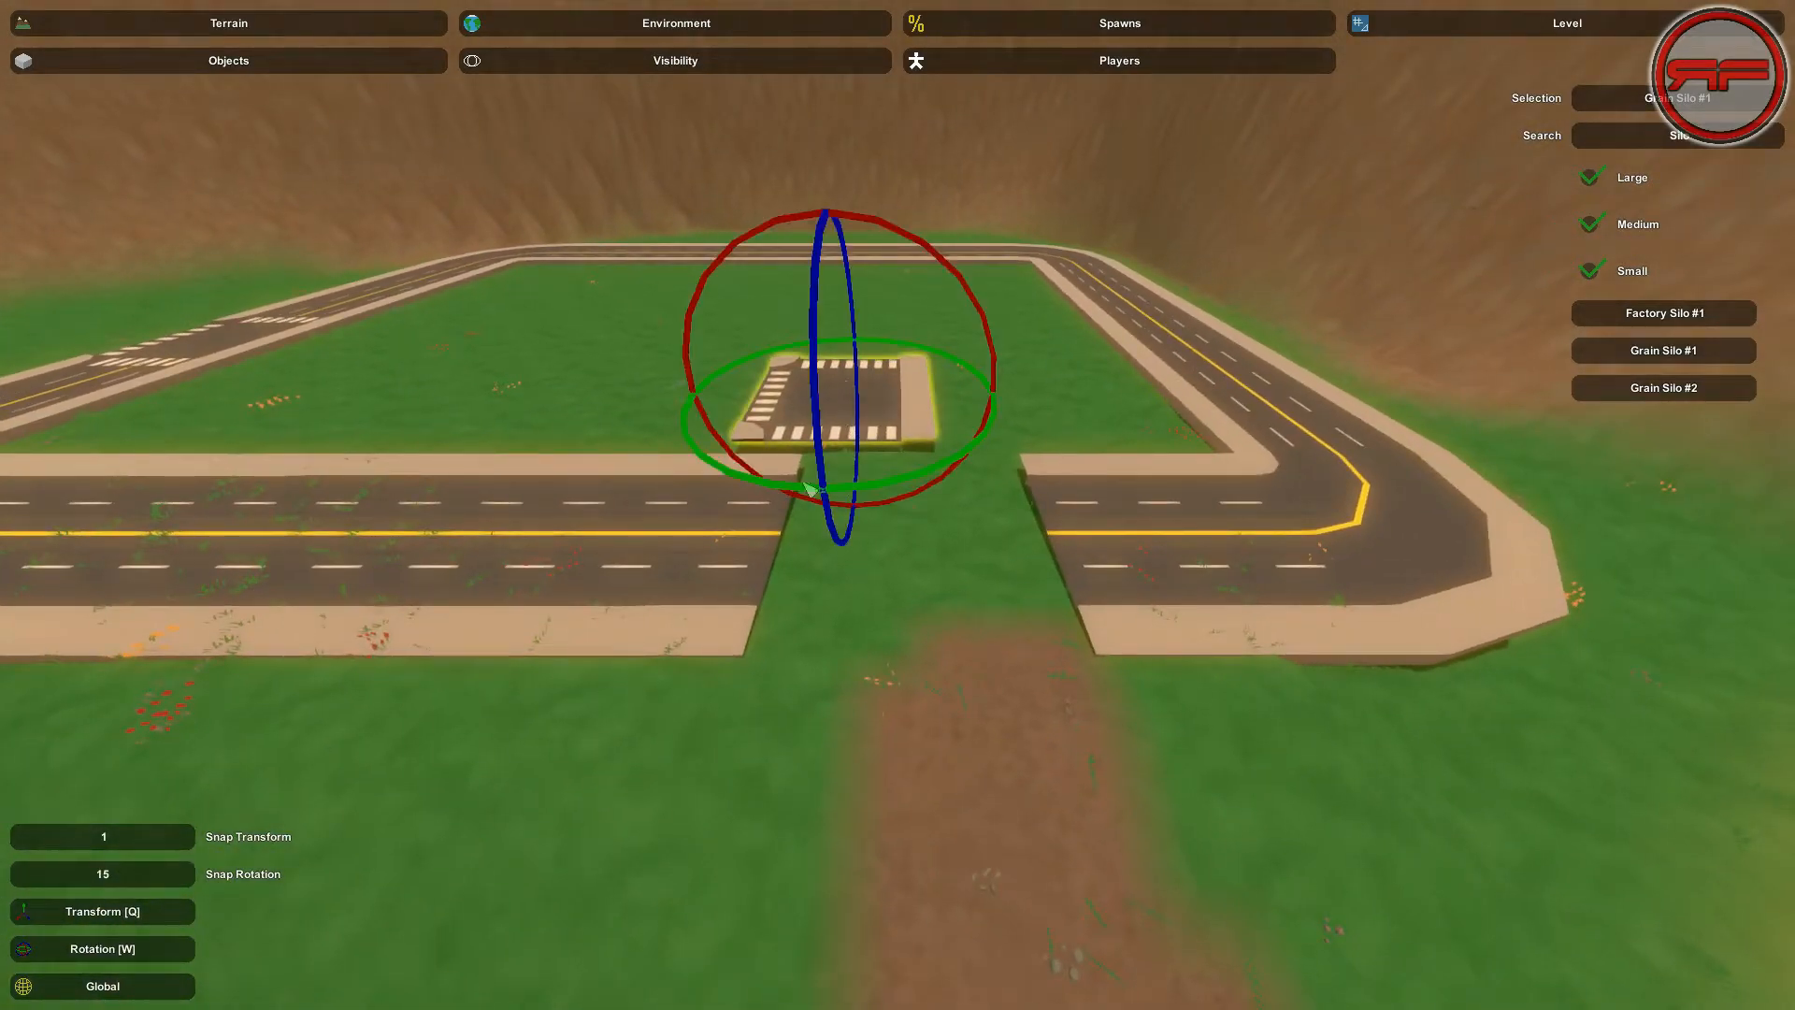
{"action": "left_click_drag", "start_coordinate": [709, 468], "coordinate": [796, 482]}
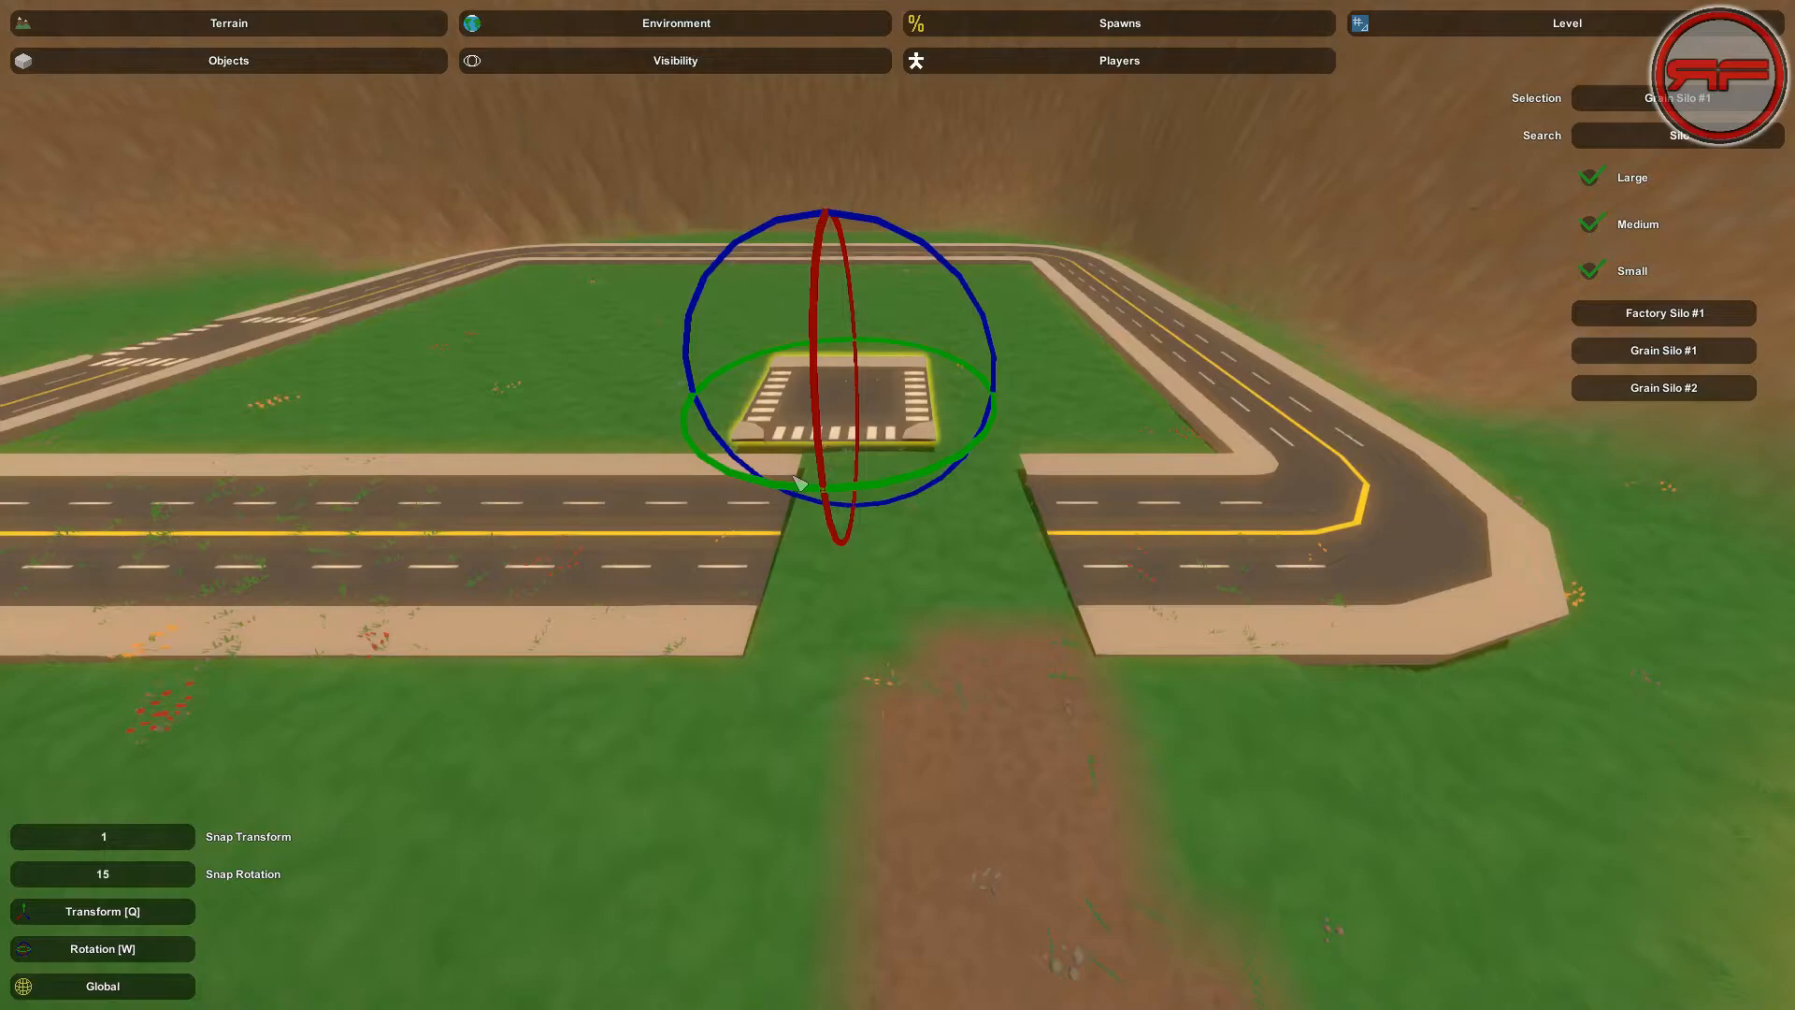
Move the rotated crosswalk intersection into the gap in the road and check the junction with the gravel path
{"action": "key", "text": "q"}
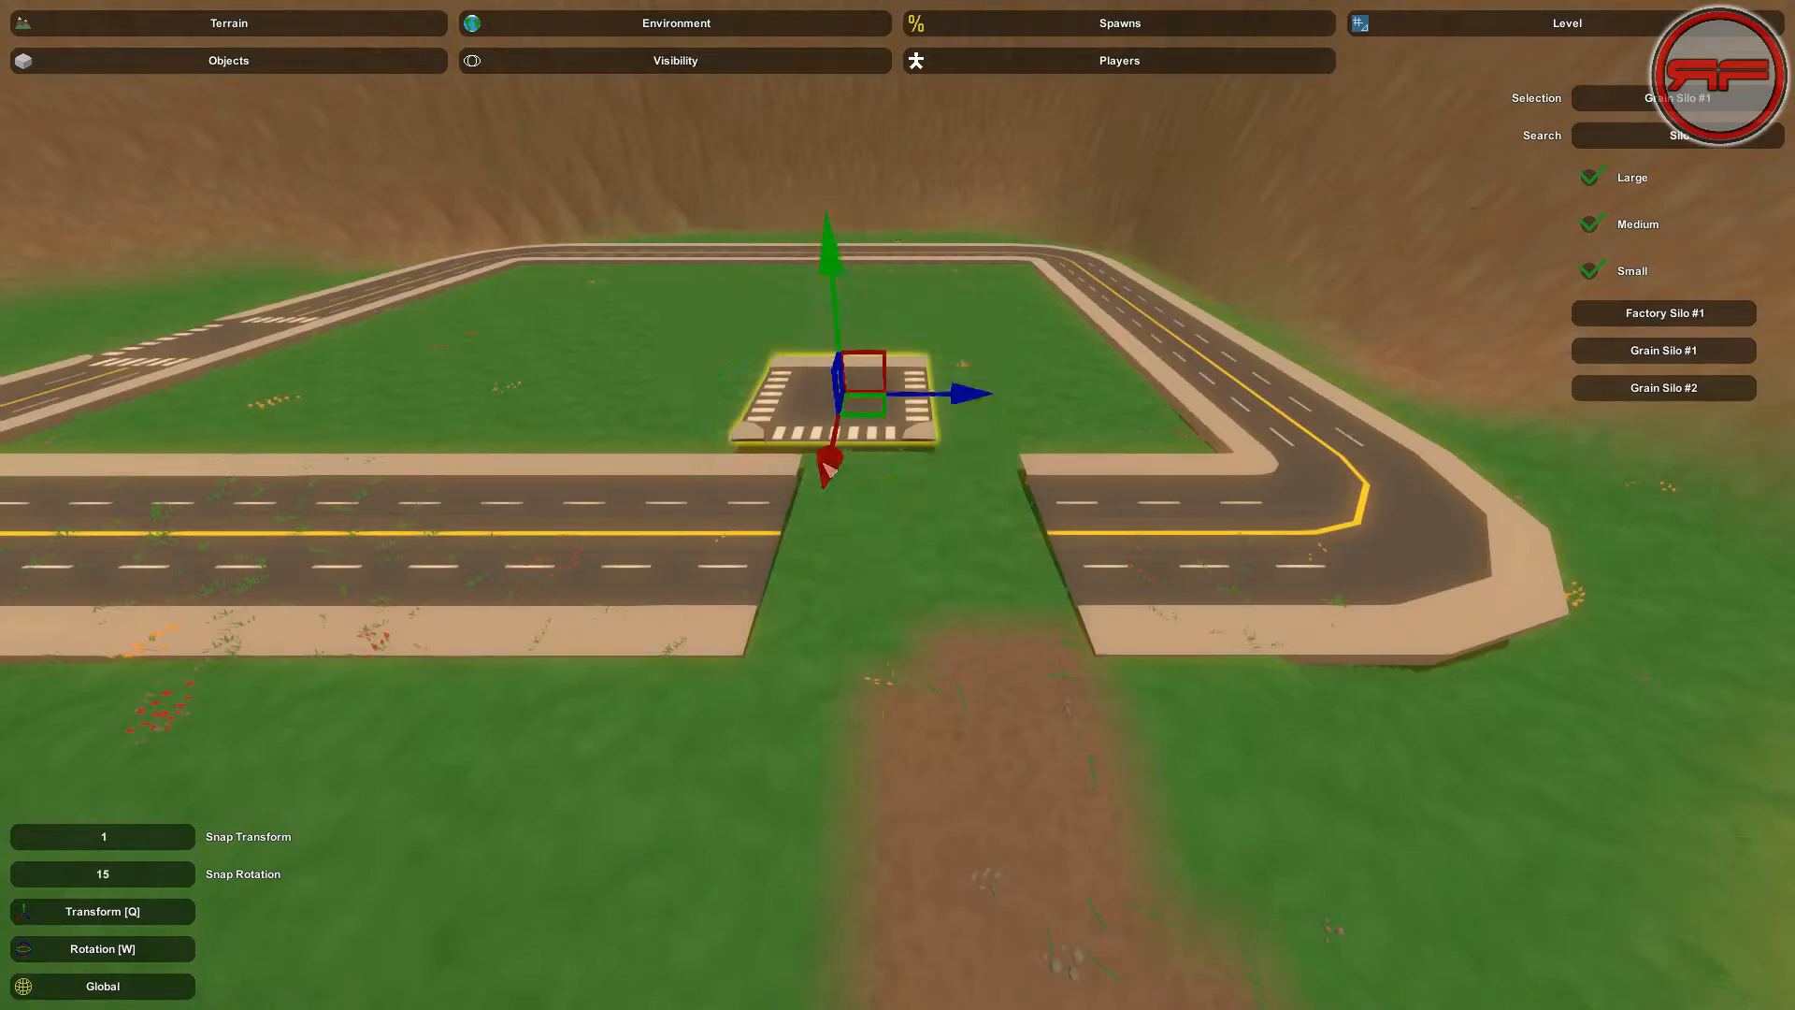
{"action": "left_click_drag", "start_coordinate": [888, 423], "coordinate": [996, 604]}
{"action": "left_click", "coordinate": [1233, 780]}
{"action": "key", "text": "w"}
{"action": "key", "text": "d"}
{"action": "right_click_drag", "start_coordinate": [1234, 780], "coordinate": [899, 506]}
{"action": "key", "text": "w"}
{"action": "key", "text": "s"}
{"action": "key", "text": "w"}
{"action": "key", "text": "d"}
{"action": "key", "text": "s"}
{"action": "key", "text": "d"}
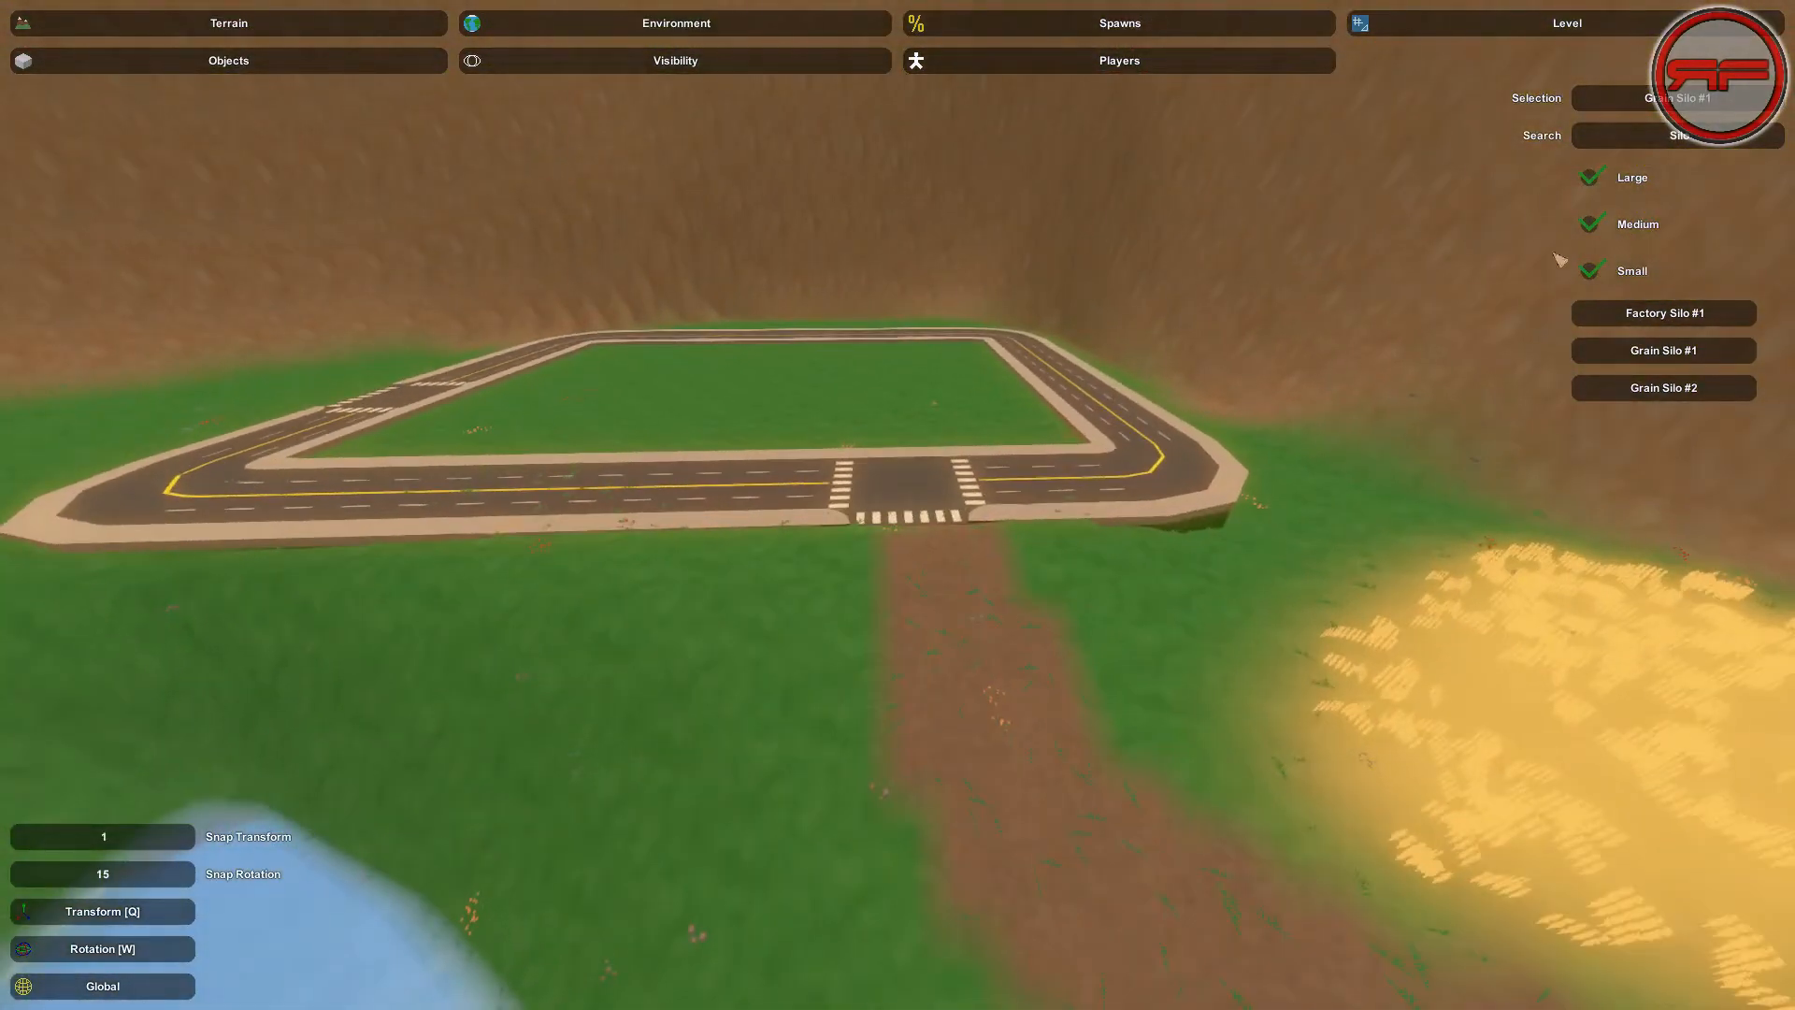
Widen the gravel path between the new intersection and the wheat field, and bake the materials globally
{"action": "left_click", "coordinate": [664, 33]}
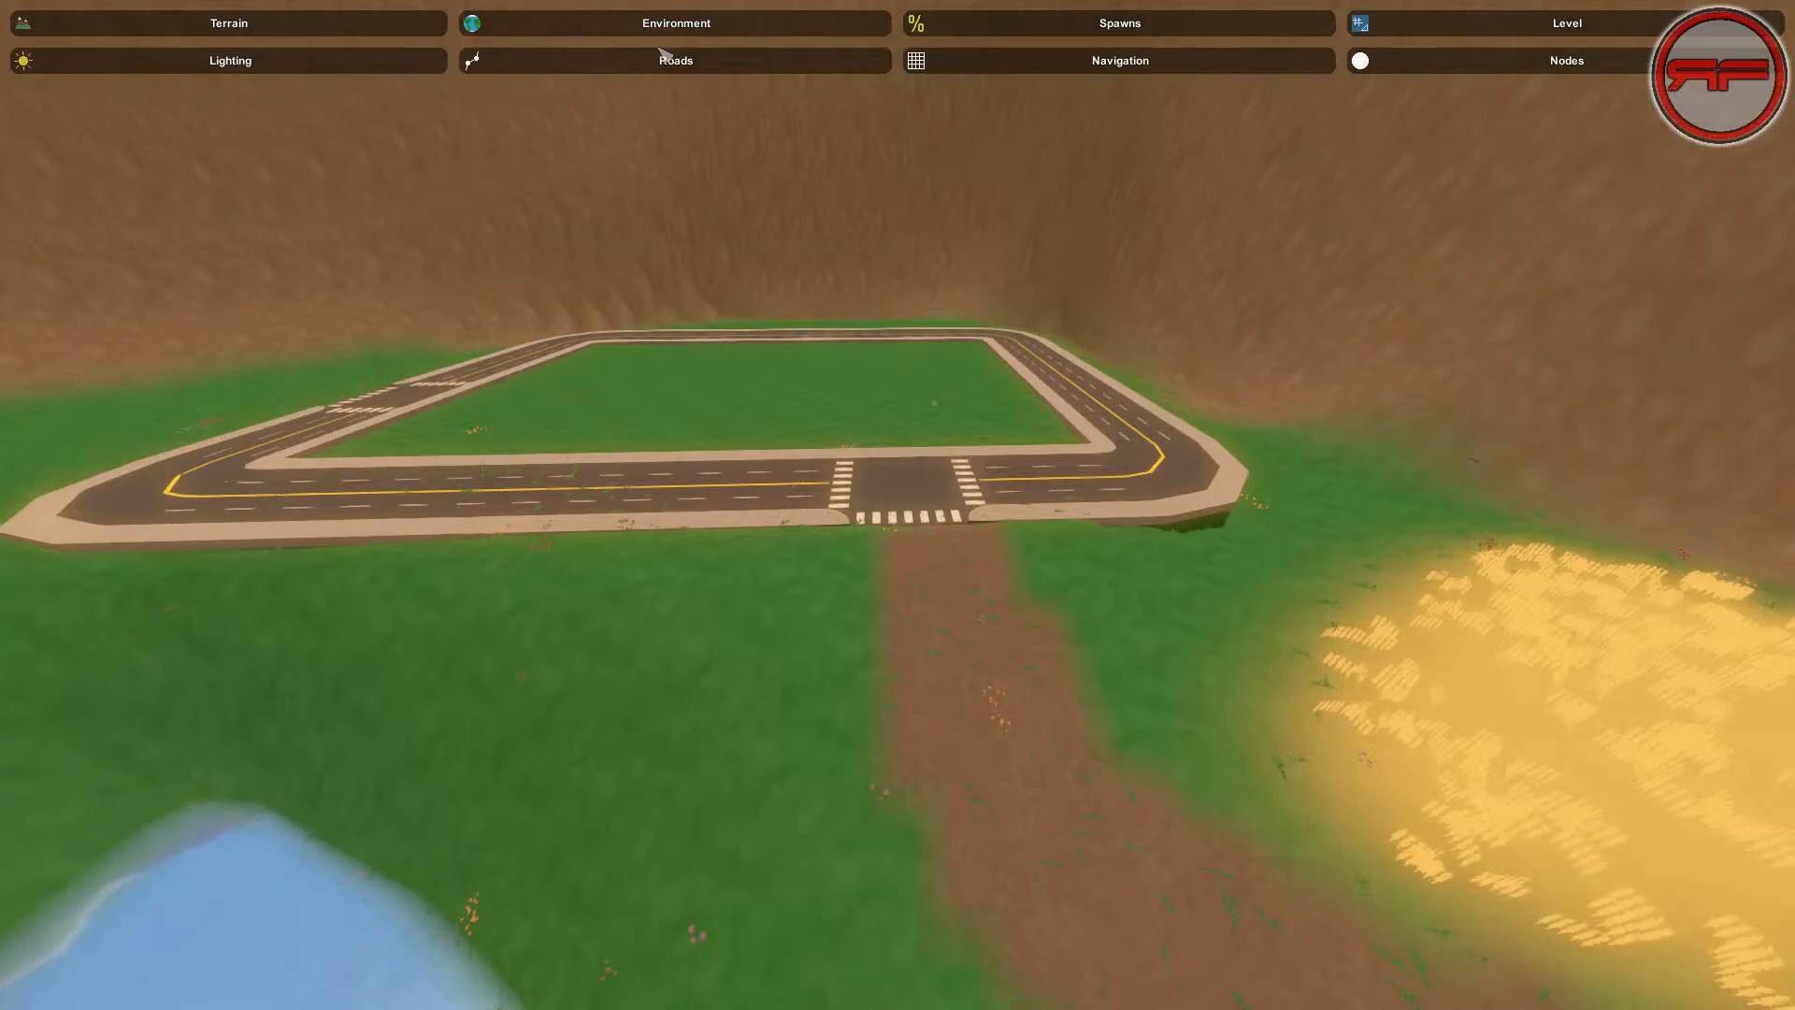
{"action": "left_click", "coordinate": [233, 22]}
{"action": "left_click", "coordinate": [581, 61]}
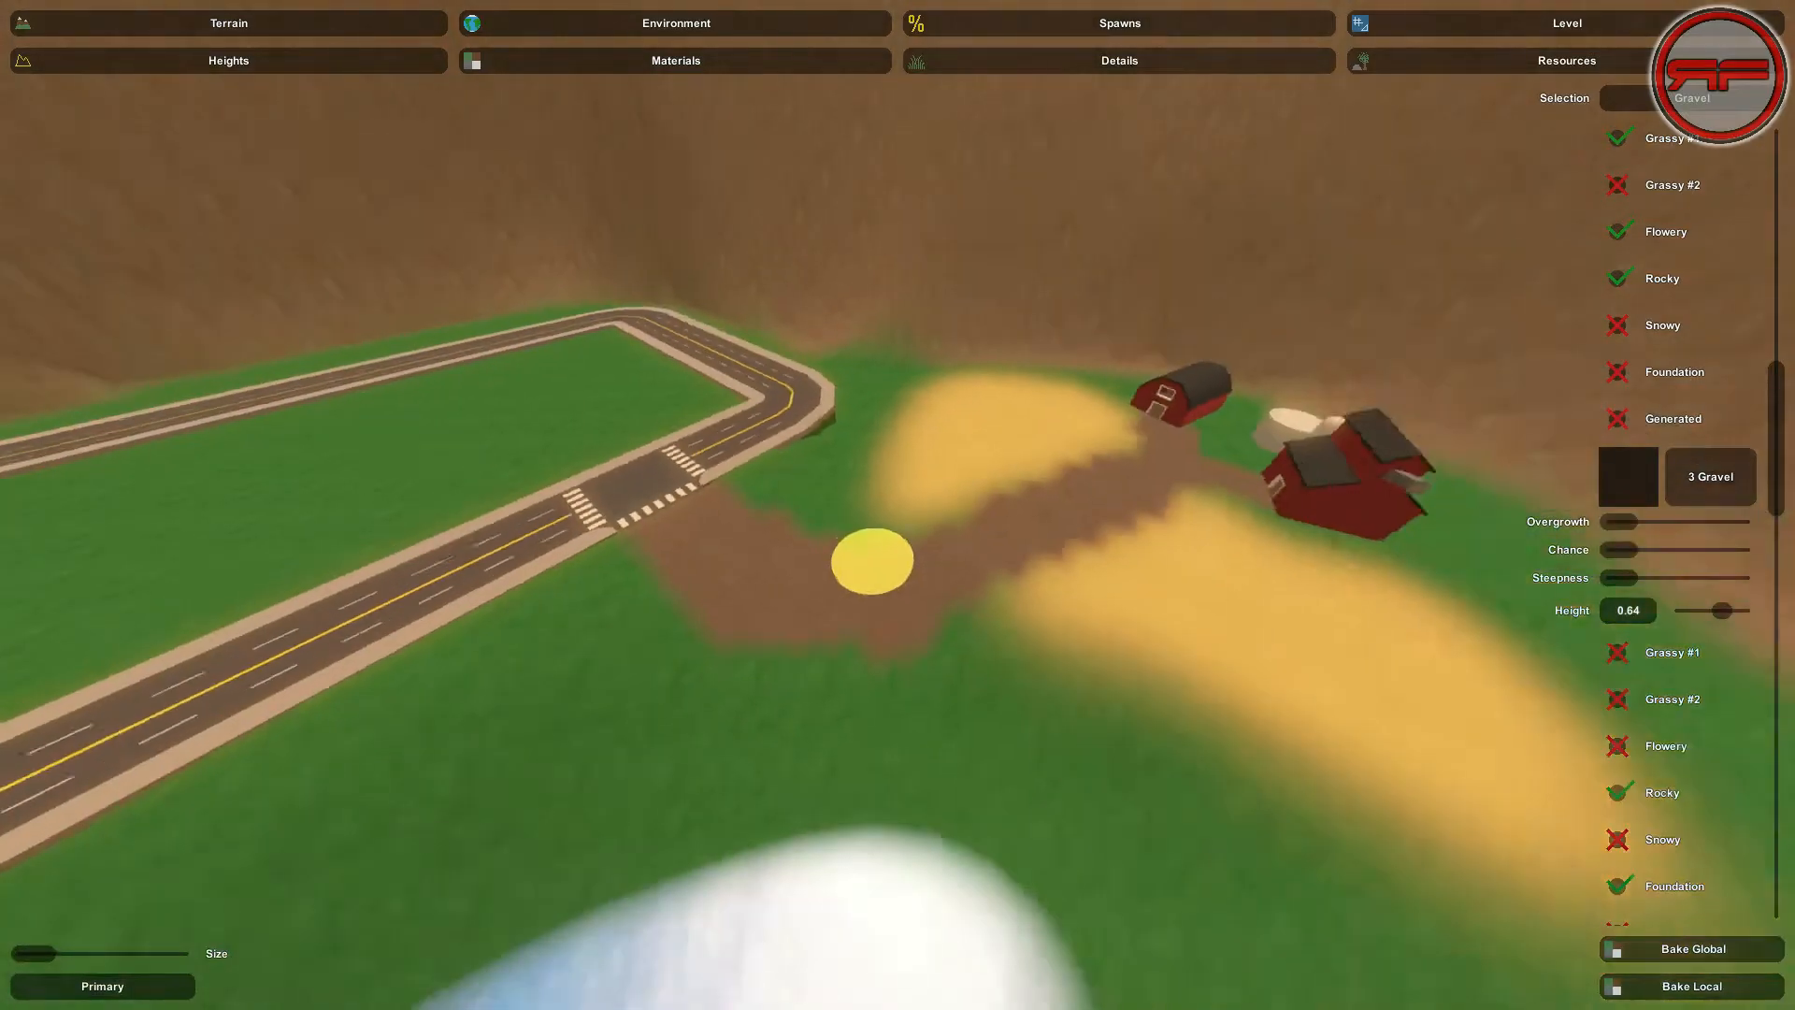
{"action": "right_click_drag", "start_coordinate": [872, 561], "coordinate": [914, 481]}
{"action": "key", "text": "s"}
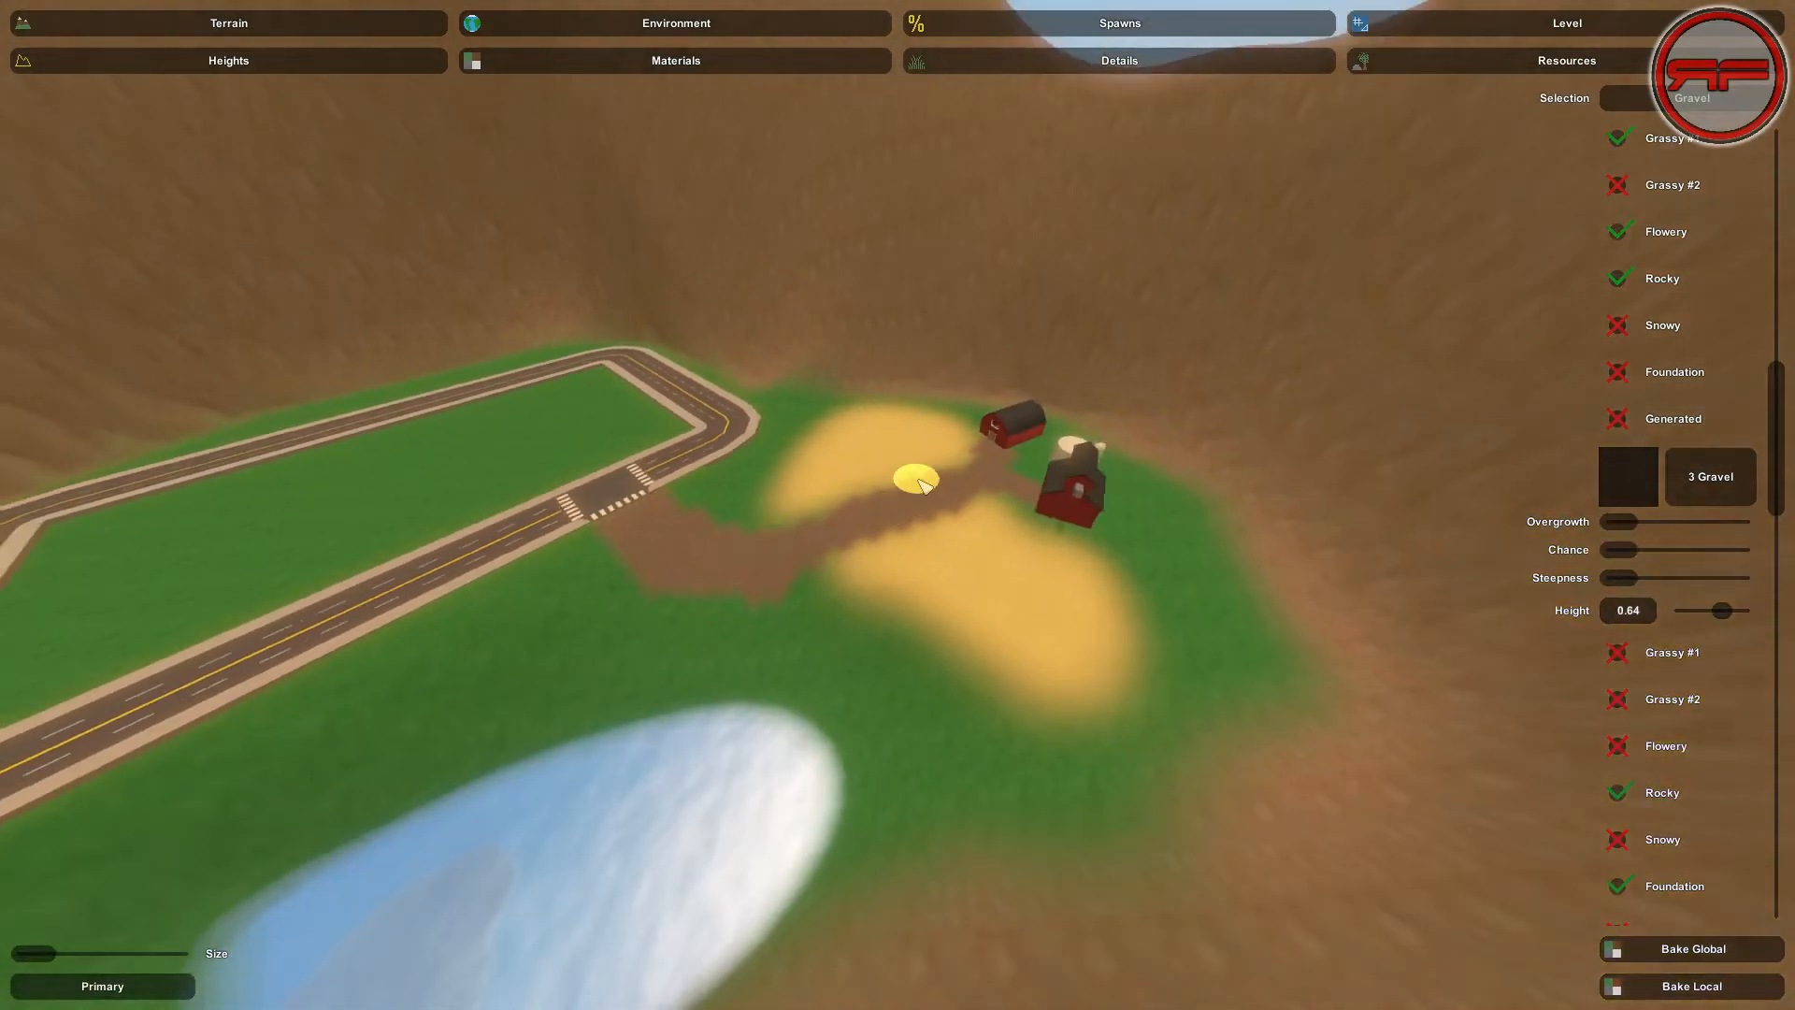
{"action": "left_click", "coordinate": [1671, 956]}
{"action": "right_click_drag", "start_coordinate": [1046, 786], "coordinate": [1113, 860]}
{"action": "key", "text": "w"}
{"action": "key", "text": "w"}
{"action": "mouse_move", "coordinate": [898, 505]}
{"action": "right_mouse_down"}
{"action": "mouse_move", "coordinate": [921, 393]}
{"action": "mouse_move", "coordinate": [935, 421]}
{"action": "mouse_move", "coordinate": [884, 516]}
{"action": "mouse_move", "coordinate": [898, 589]}
{"action": "mouse_move", "coordinate": [841, 482]}
{"action": "mouse_move", "coordinate": [767, 496]}
{"action": "right_mouse_up"}
{"action": "key", "text": "s"}
Raise the Pebbles_0 detail's chance to about half and bake the details over the gravel path
{"action": "left_click", "coordinate": [914, 68]}
{"action": "key", "text": "w"}
{"action": "key", "text": "s"}
{"action": "key", "text": "w"}
{"action": "left_click", "coordinate": [547, 58]}
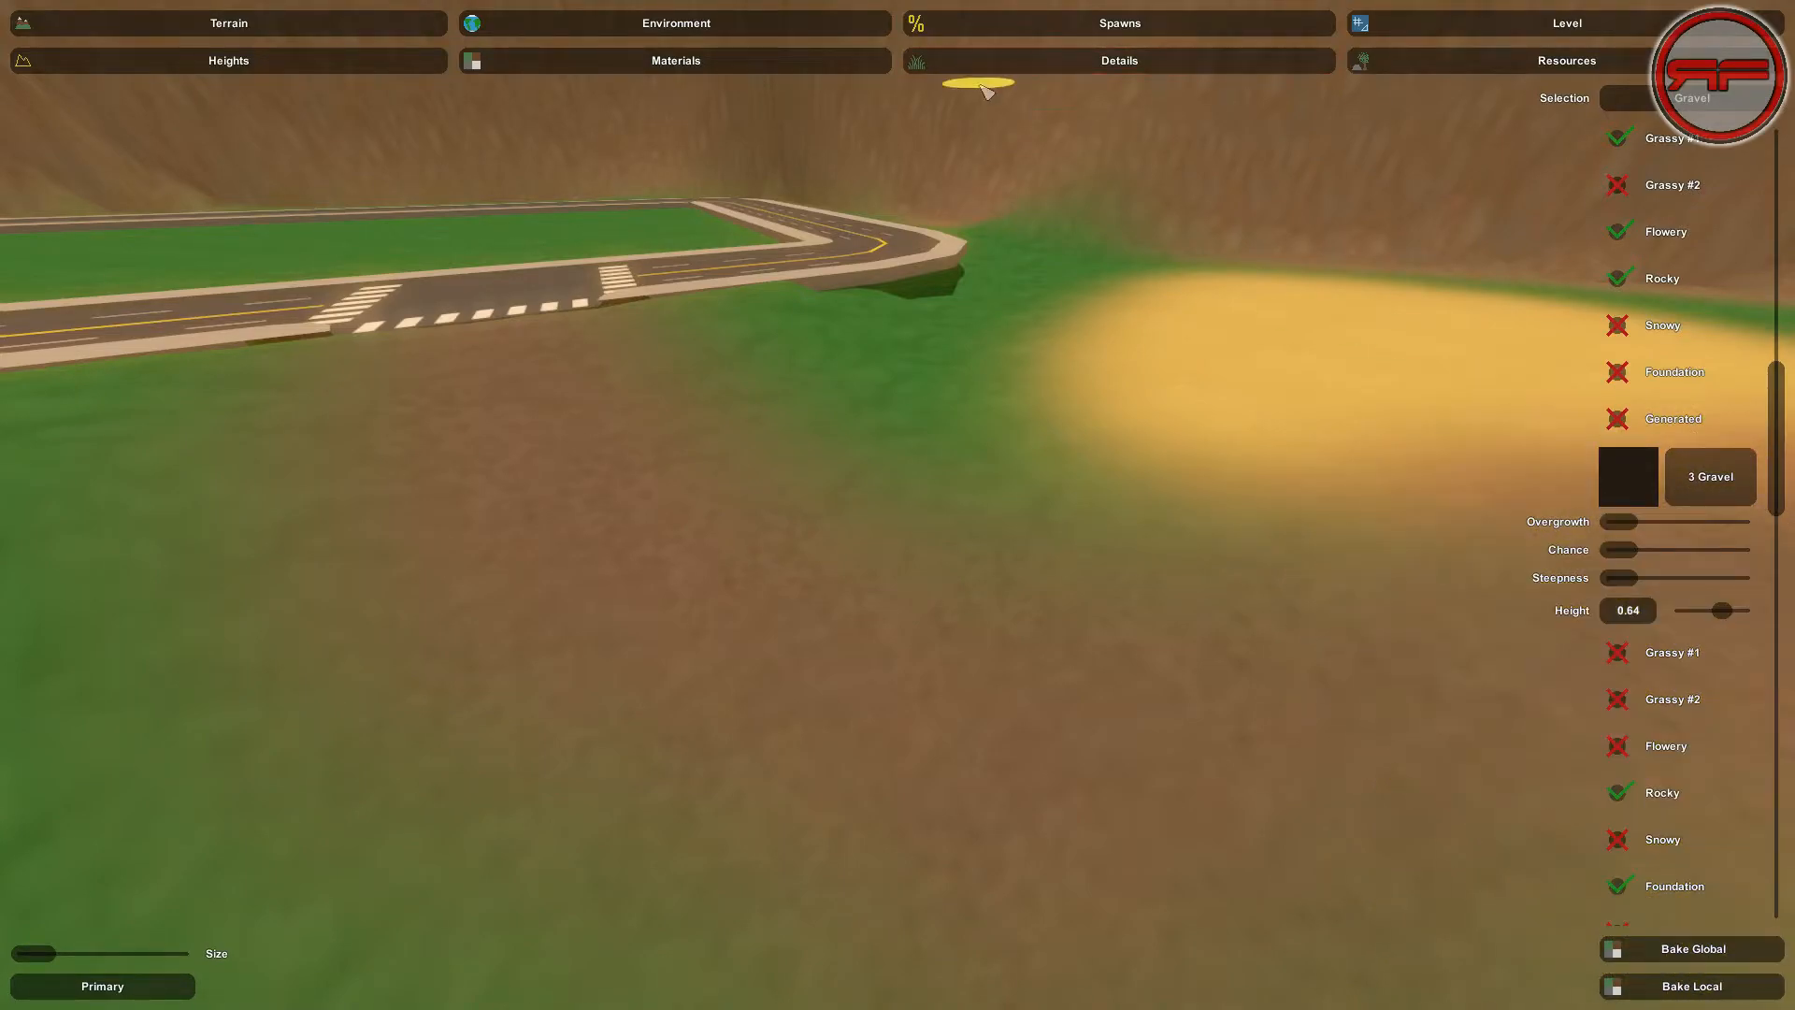
{"action": "left_click", "coordinate": [1052, 64]}
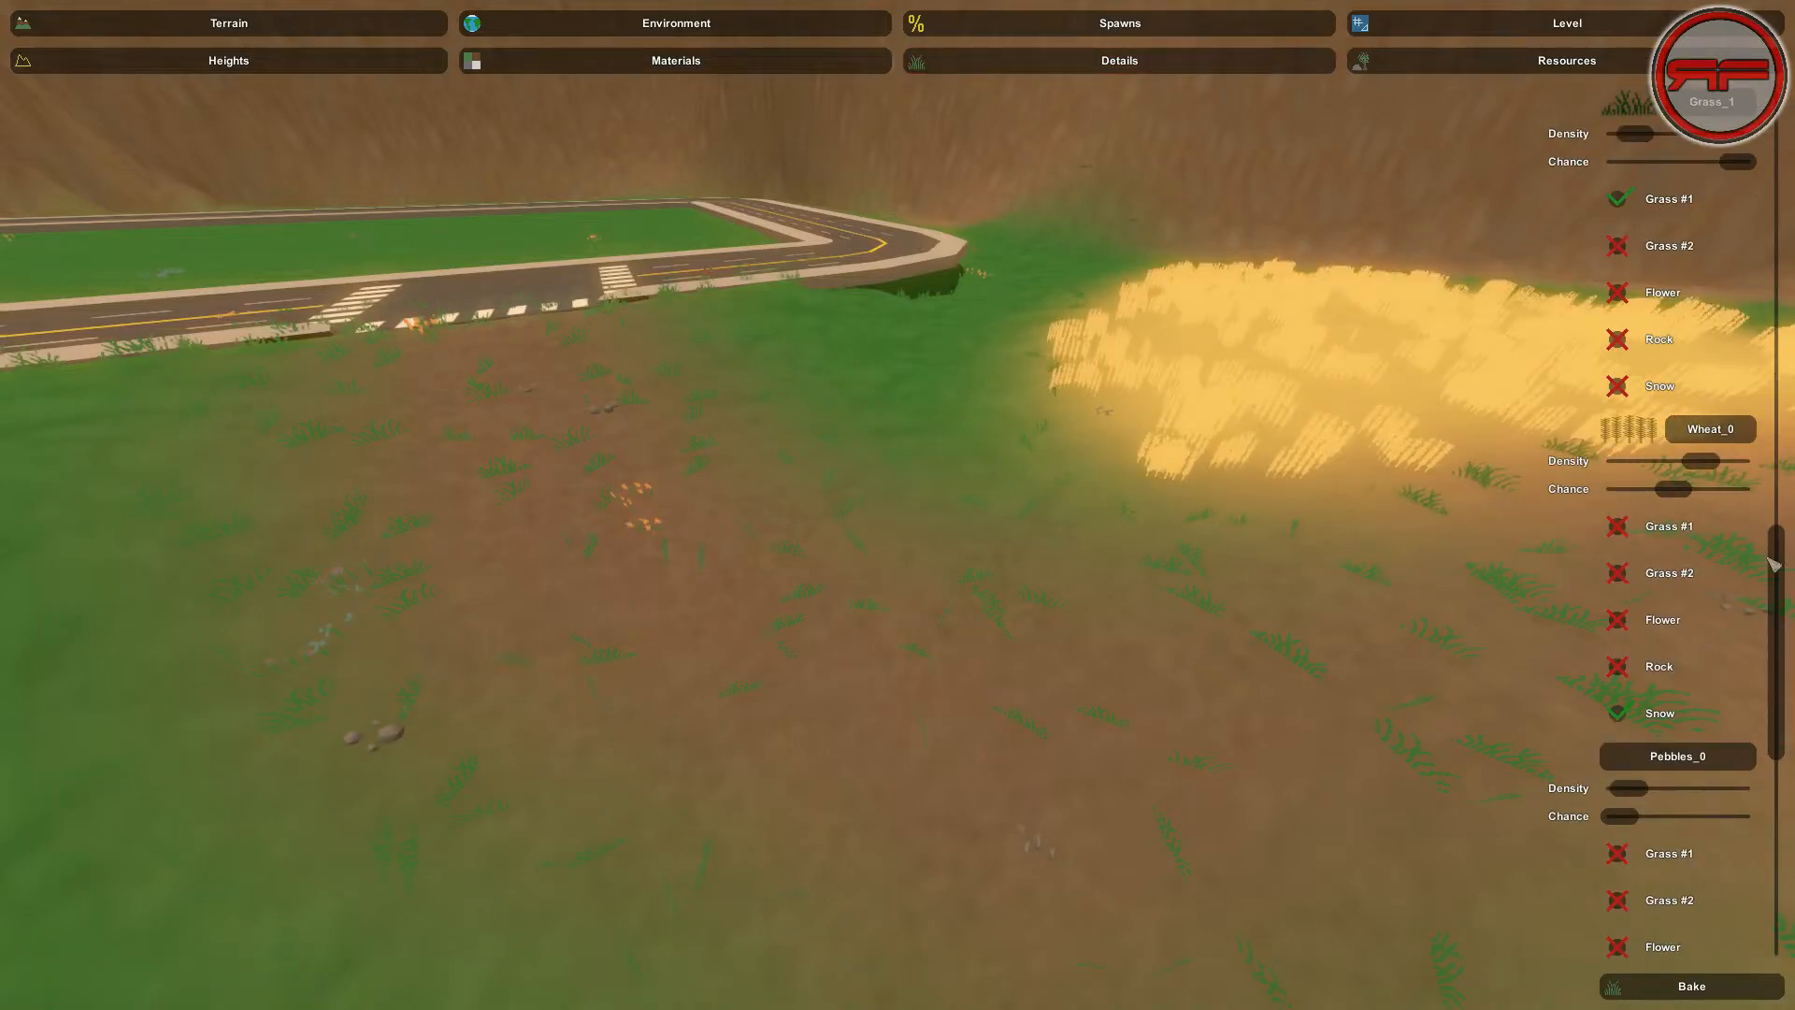
{"action": "left_click_drag", "start_coordinate": [1786, 568], "coordinate": [1786, 648]}
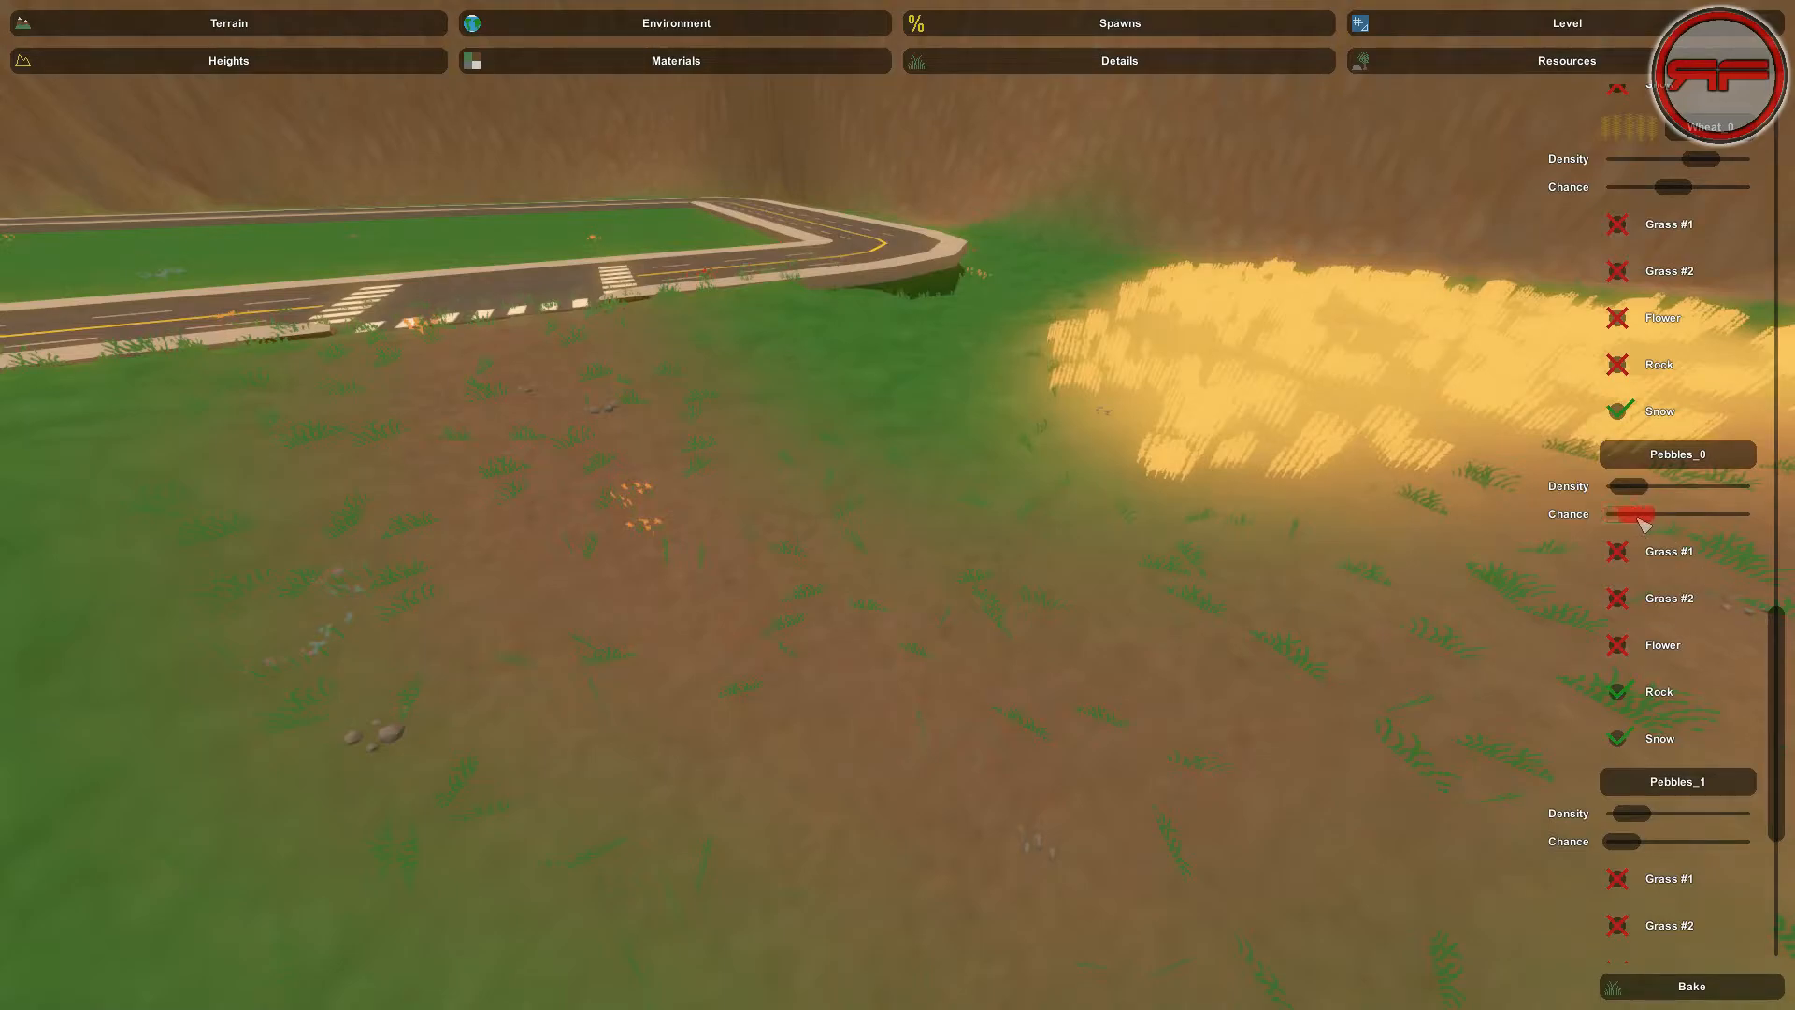
{"action": "left_click", "coordinate": [1694, 987]}
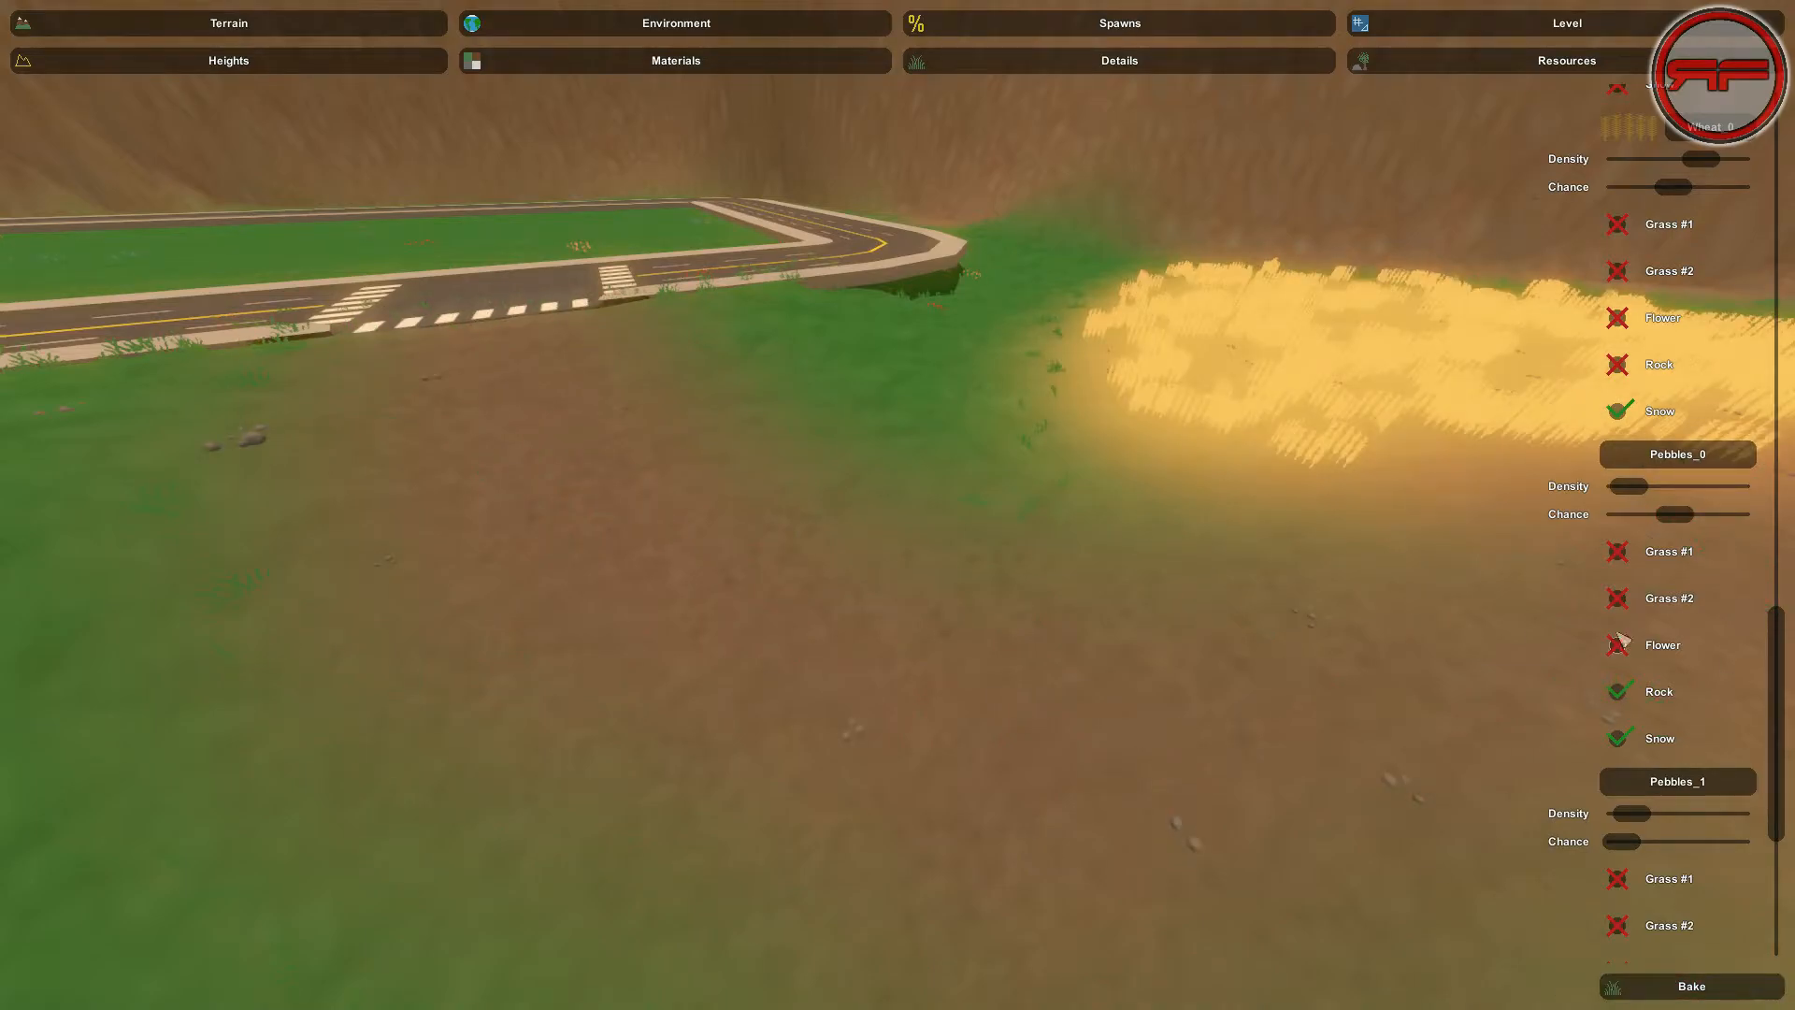
{"action": "left_click_drag", "start_coordinate": [1785, 654], "coordinate": [1792, 122]}
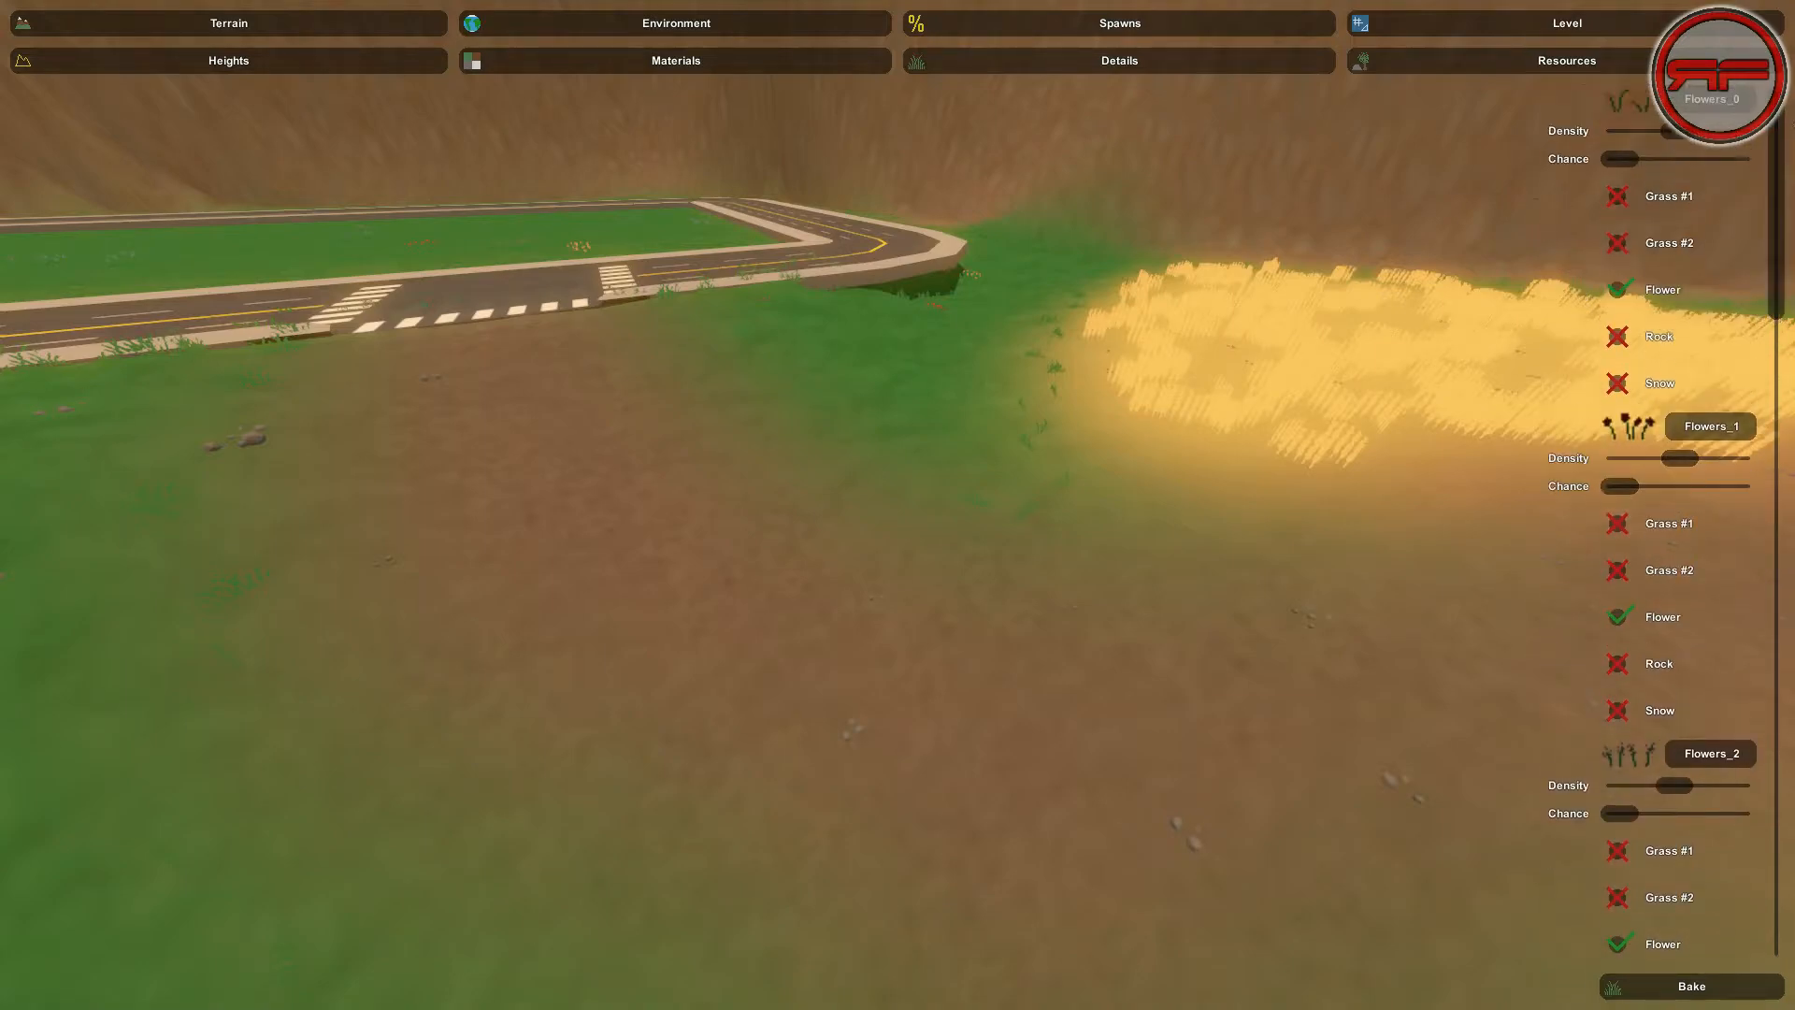
Review the flower and grass detail settings and bake the terrain details again
{"action": "scroll", "coordinate": [1636, 359], "scroll_direction": "down", "scroll_amount": 10}
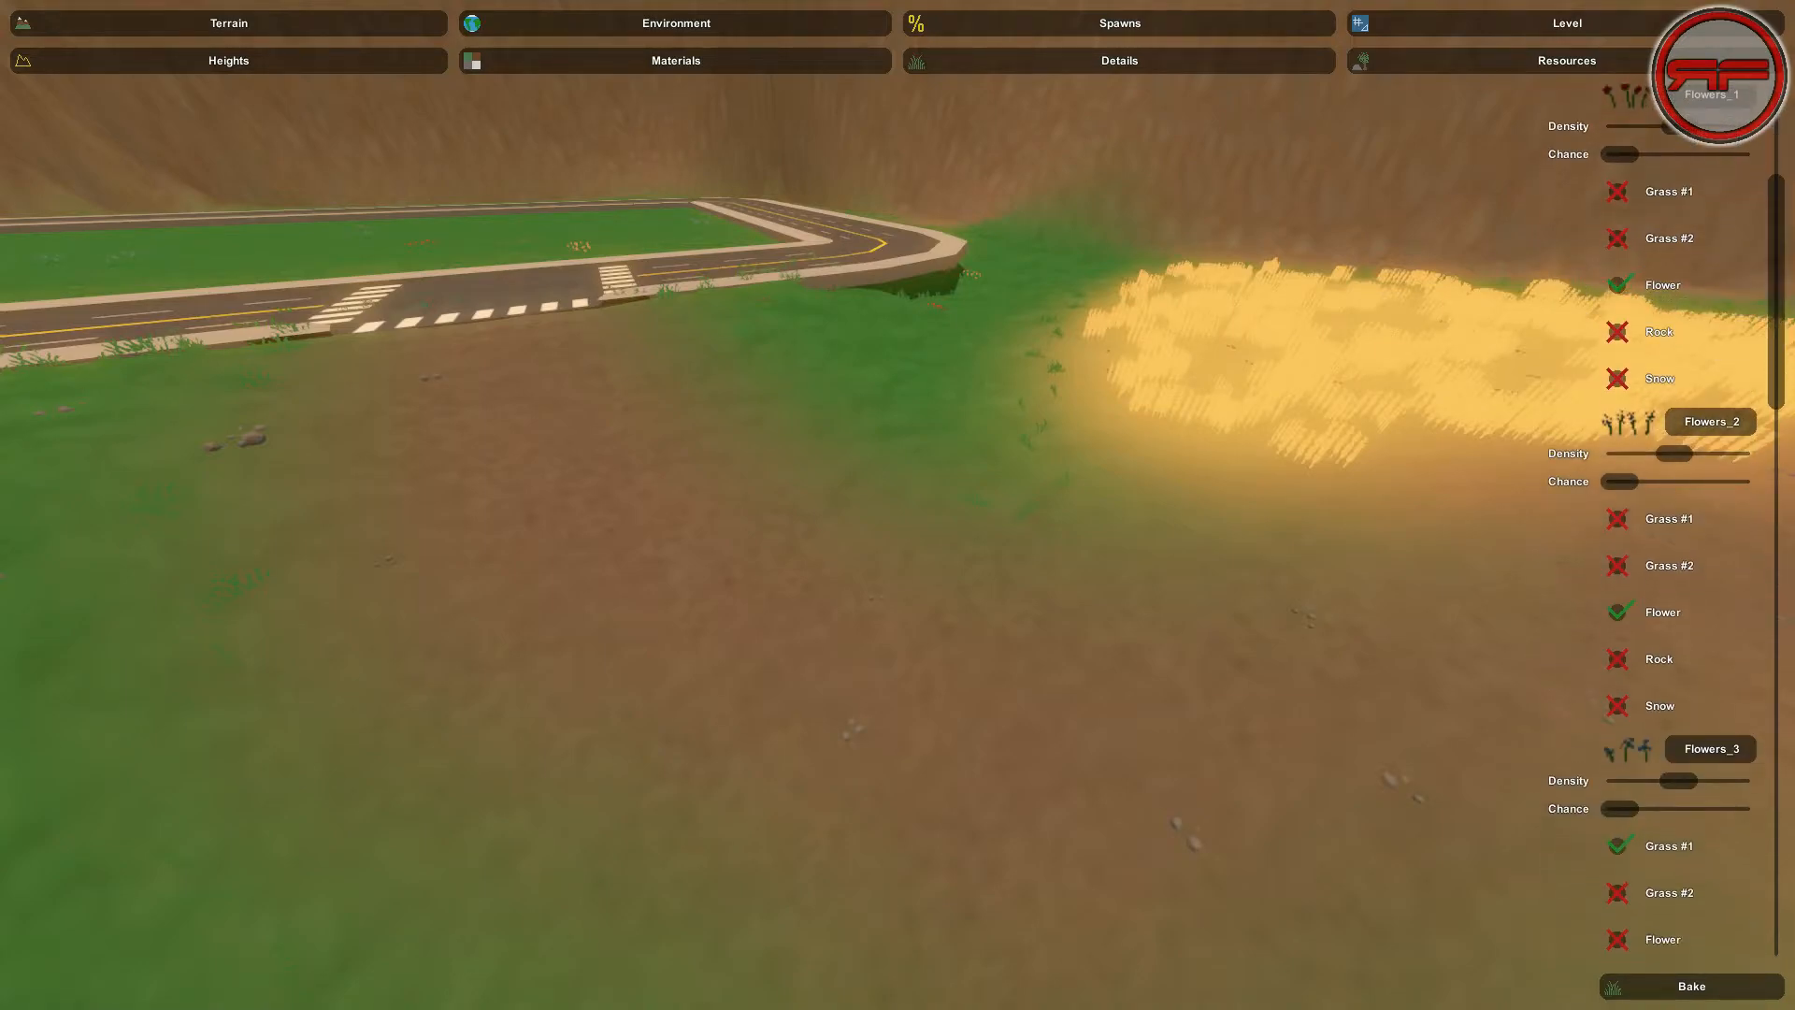
{"action": "scroll", "coordinate": [1637, 359], "scroll_direction": "down", "scroll_amount": 3}
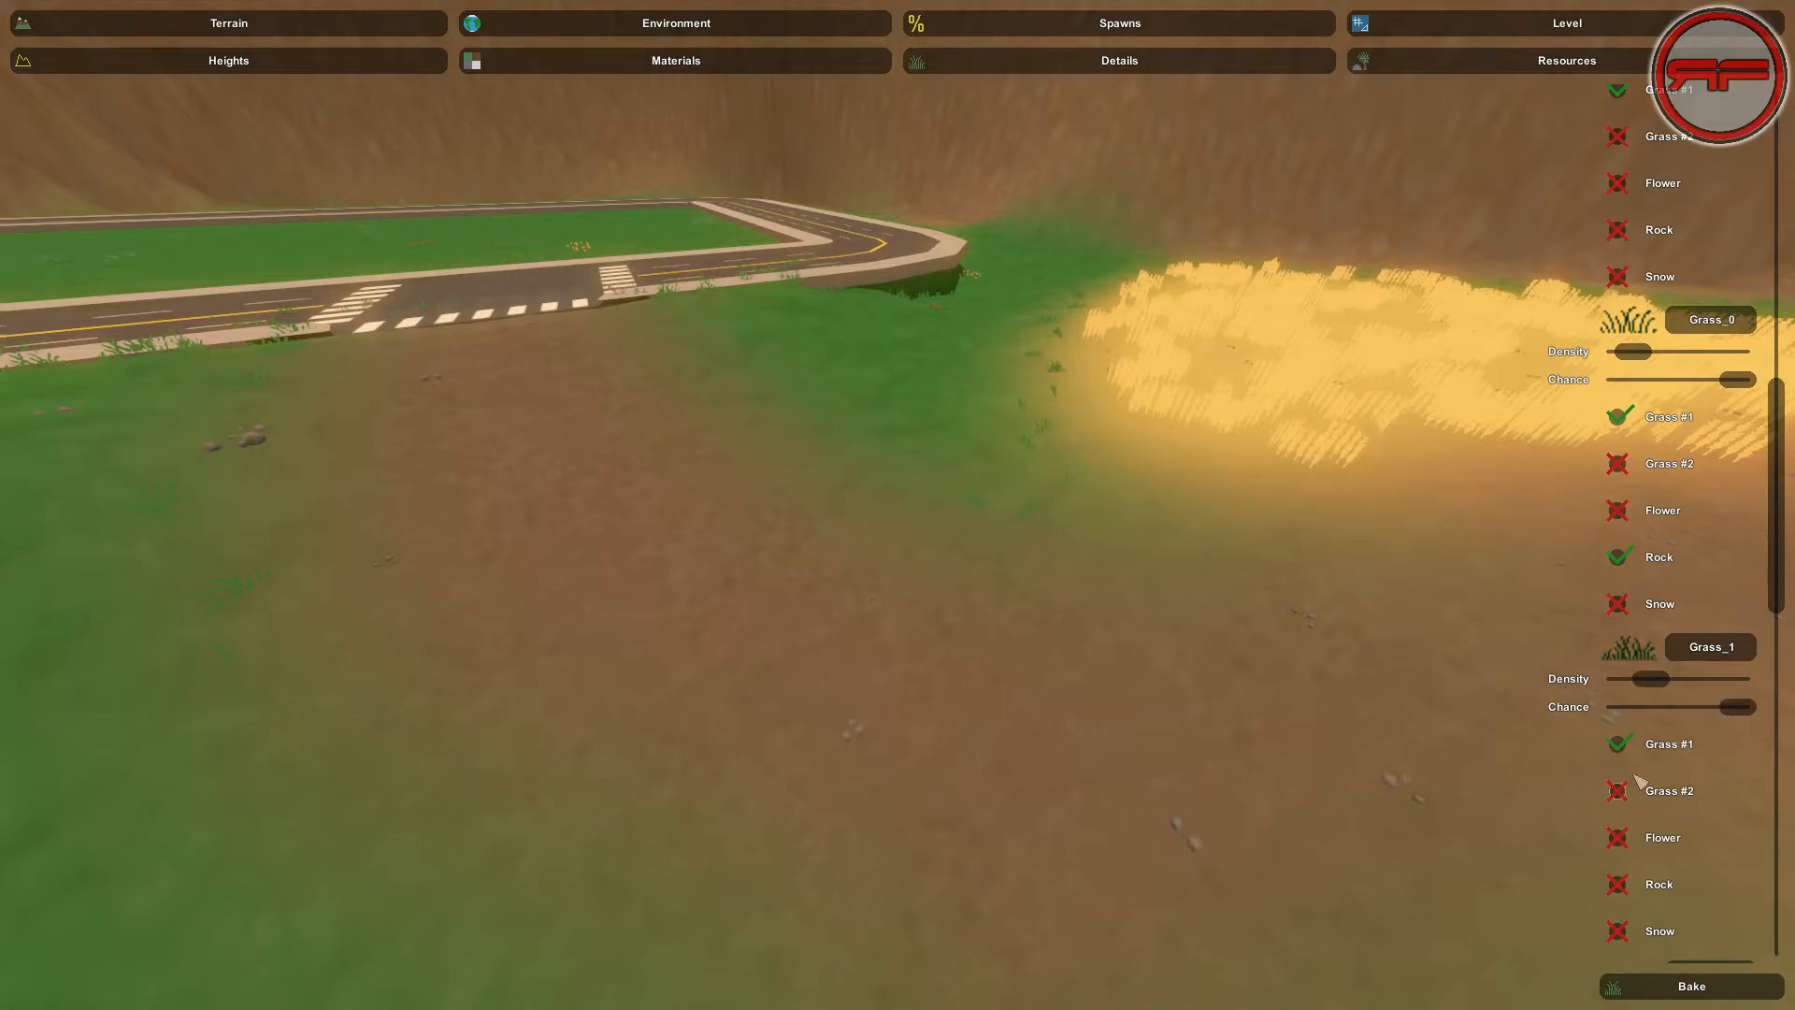
{"action": "left_click", "coordinate": [1710, 992]}
Examine the baked gravel path and wheat fields from the road junction back to the barns and silos
{"action": "key", "text": "s"}
{"action": "right_click_drag", "start_coordinate": [1114, 625], "coordinate": [711, 622]}
{"action": "key", "text": "w"}
{"action": "key", "text": "w"}
{"action": "key", "text": "s"}
{"action": "key", "text": "s"}
{"action": "key", "text": "w"}
{"action": "key", "text": "w"}
{"action": "key", "text": "s"}
{"action": "key", "text": "w"}
{"action": "key", "text": "s"}
{"action": "key", "text": "w"}
{"action": "key", "text": "s"}
{"action": "key", "text": "w"}
{"action": "key", "text": "w"}
{"action": "mouse_move", "coordinate": [967, 468]}
{"action": "right_mouse_down"}
{"action": "mouse_move", "coordinate": [969, 419]}
{"action": "mouse_move", "coordinate": [982, 445]}
{"action": "mouse_move", "coordinate": [967, 447]}
{"action": "right_mouse_up"}
{"action": "key", "text": "s"}
{"action": "right_click_drag", "start_coordinate": [1481, 166], "coordinate": [1595, 182]}
{"action": "key", "text": "s"}
{"action": "key", "text": "w"}
{"action": "key", "text": "w"}
{"action": "key", "text": "d"}
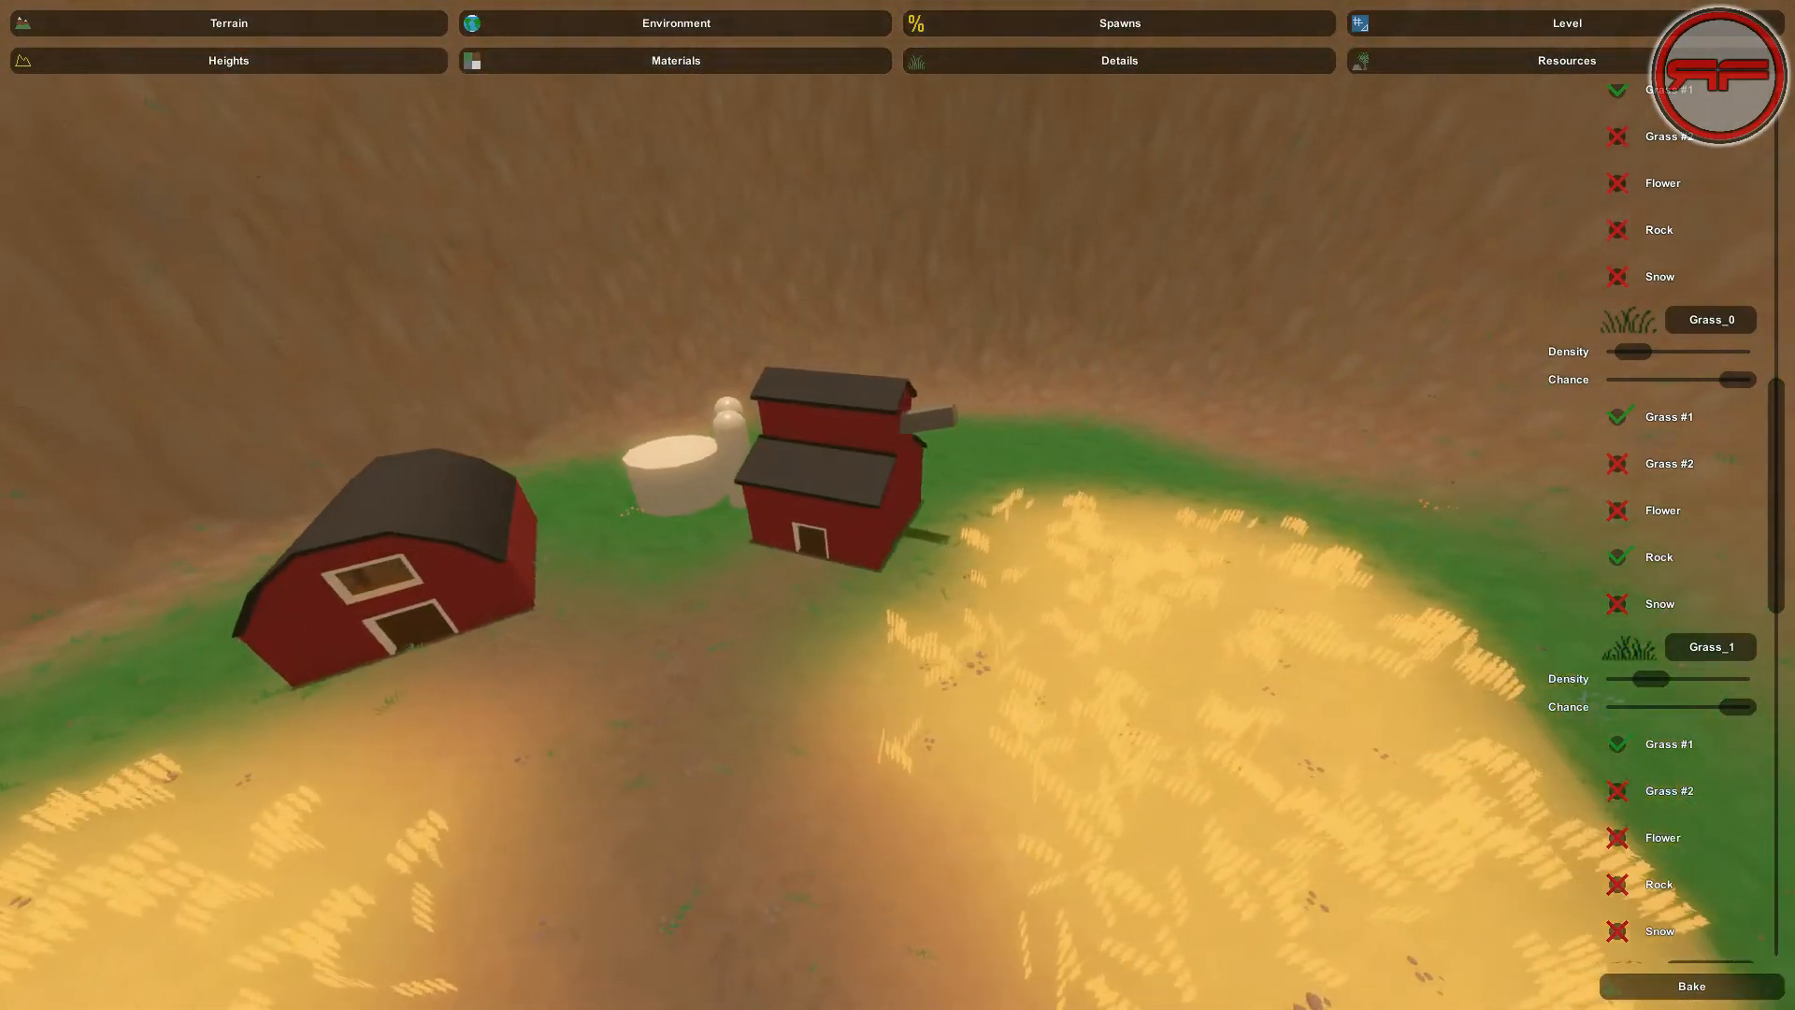
Switch to level object editing and search the objects for Fuel
{"action": "left_click", "coordinate": [1394, 29]}
{"action": "left_click", "coordinate": [429, 65]}
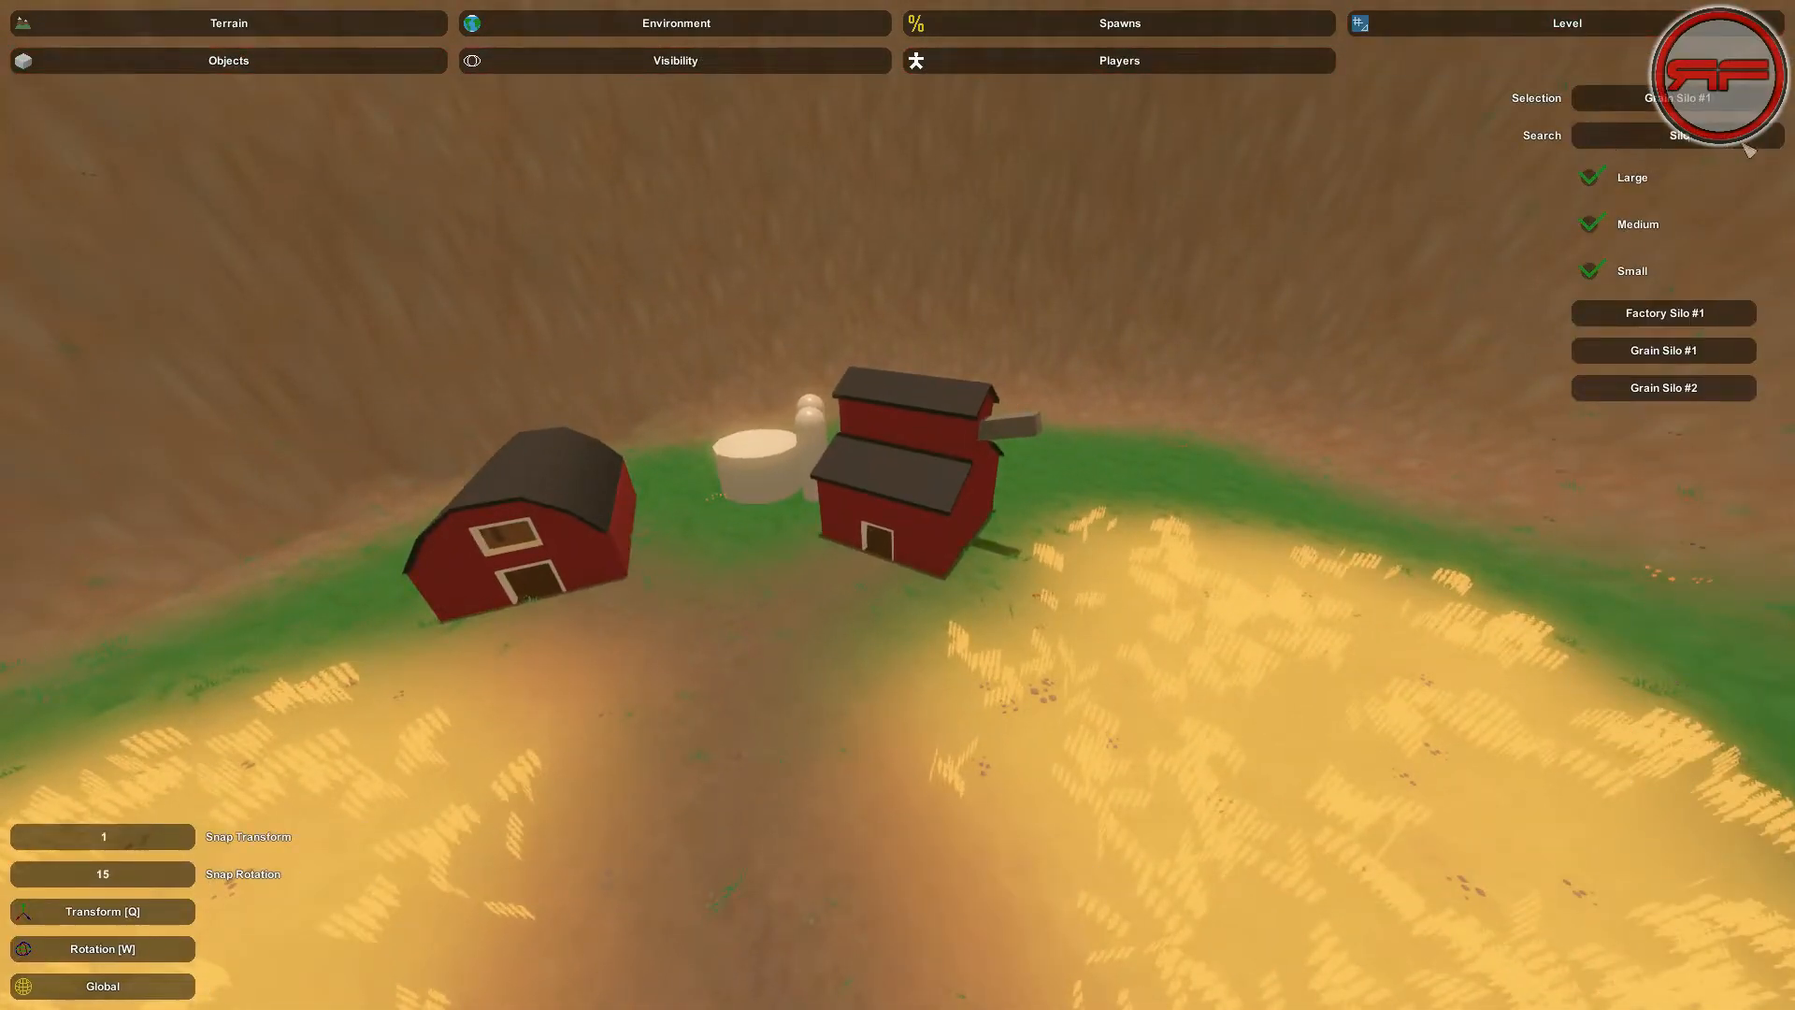
{"action": "type", "text": "F"}
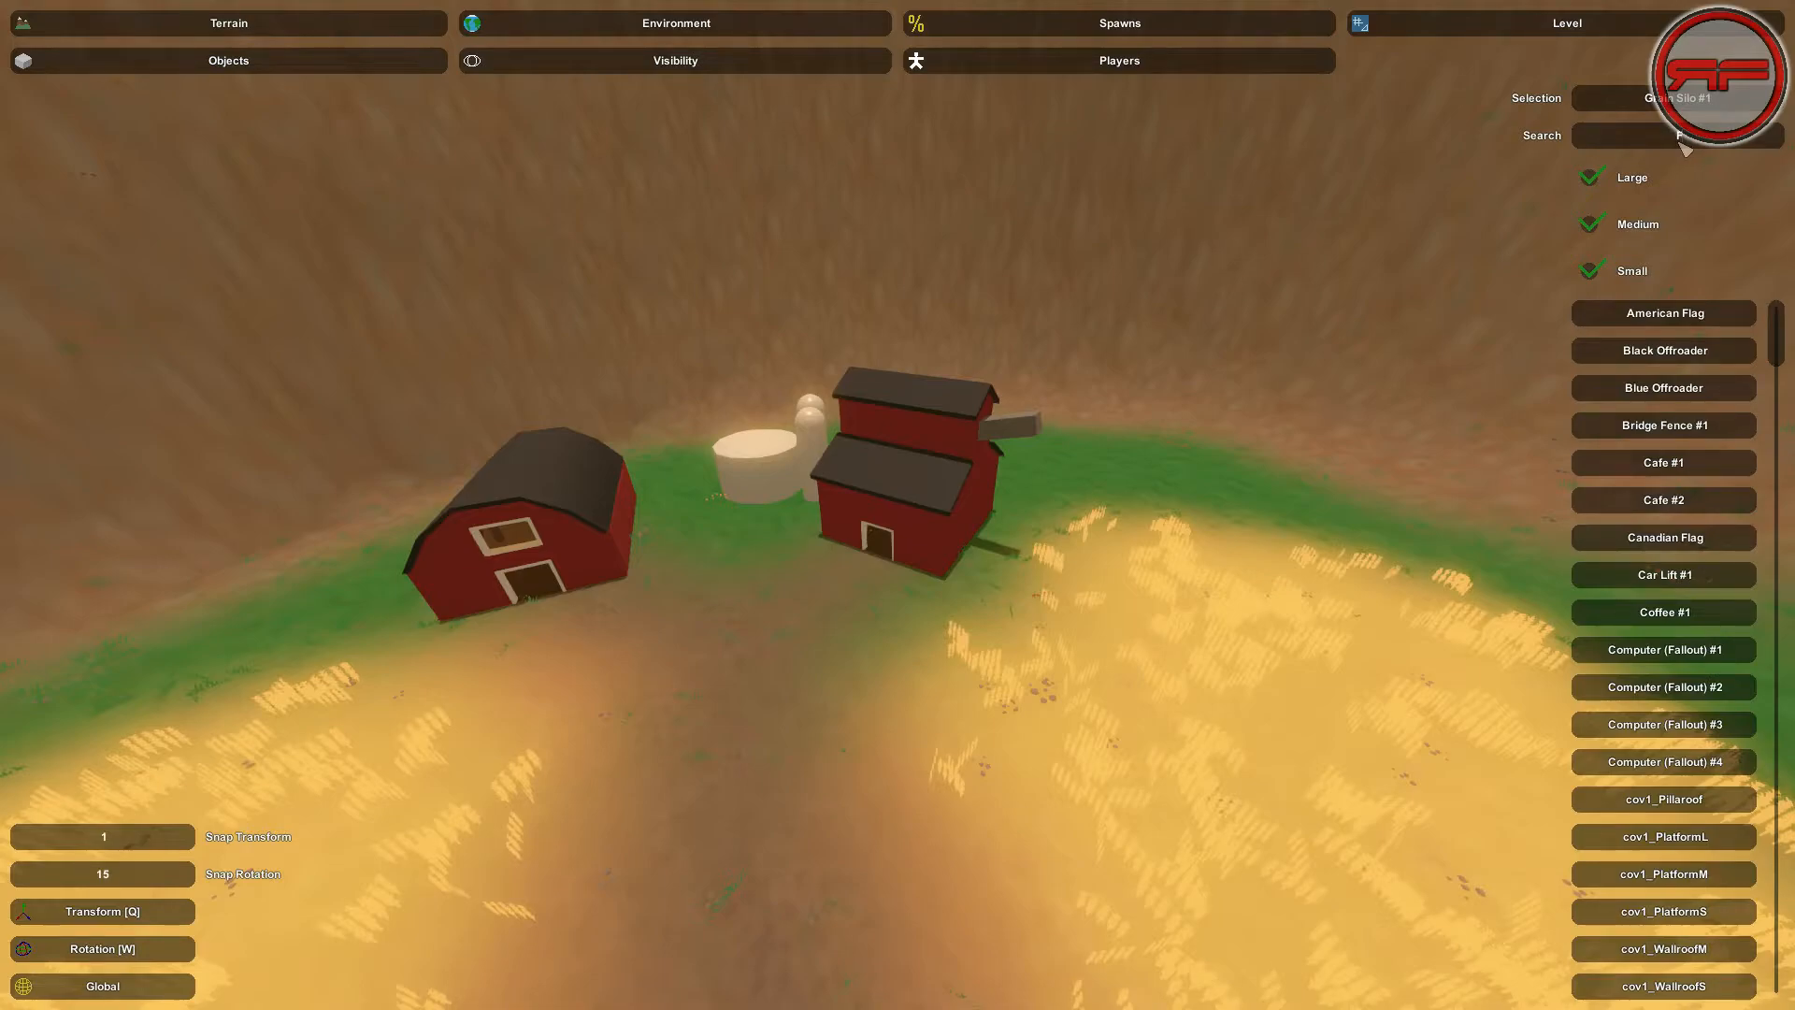
{"action": "type", "text": "ueld"}
Place Fuel Tank #1 on the grass behind the tall red barn, near the wheat field
{"action": "right_click_drag", "start_coordinate": [1658, 325], "coordinate": [1590, 299]}
{"action": "key", "text": "w"}
{"action": "key", "text": "s"}
{"action": "right_click_drag", "start_coordinate": [898, 505], "coordinate": [837, 479]}
{"action": "key", "text": "a"}
{"action": "key", "text": "w"}
{"action": "key", "text": "a"}
{"action": "key", "text": "d"}
{"action": "key", "text": "s"}
{"action": "key", "text": "w"}
{"action": "key", "text": "s"}
{"action": "key", "text": "w"}
{"action": "key", "text": "d"}
{"action": "key", "text": "w"}
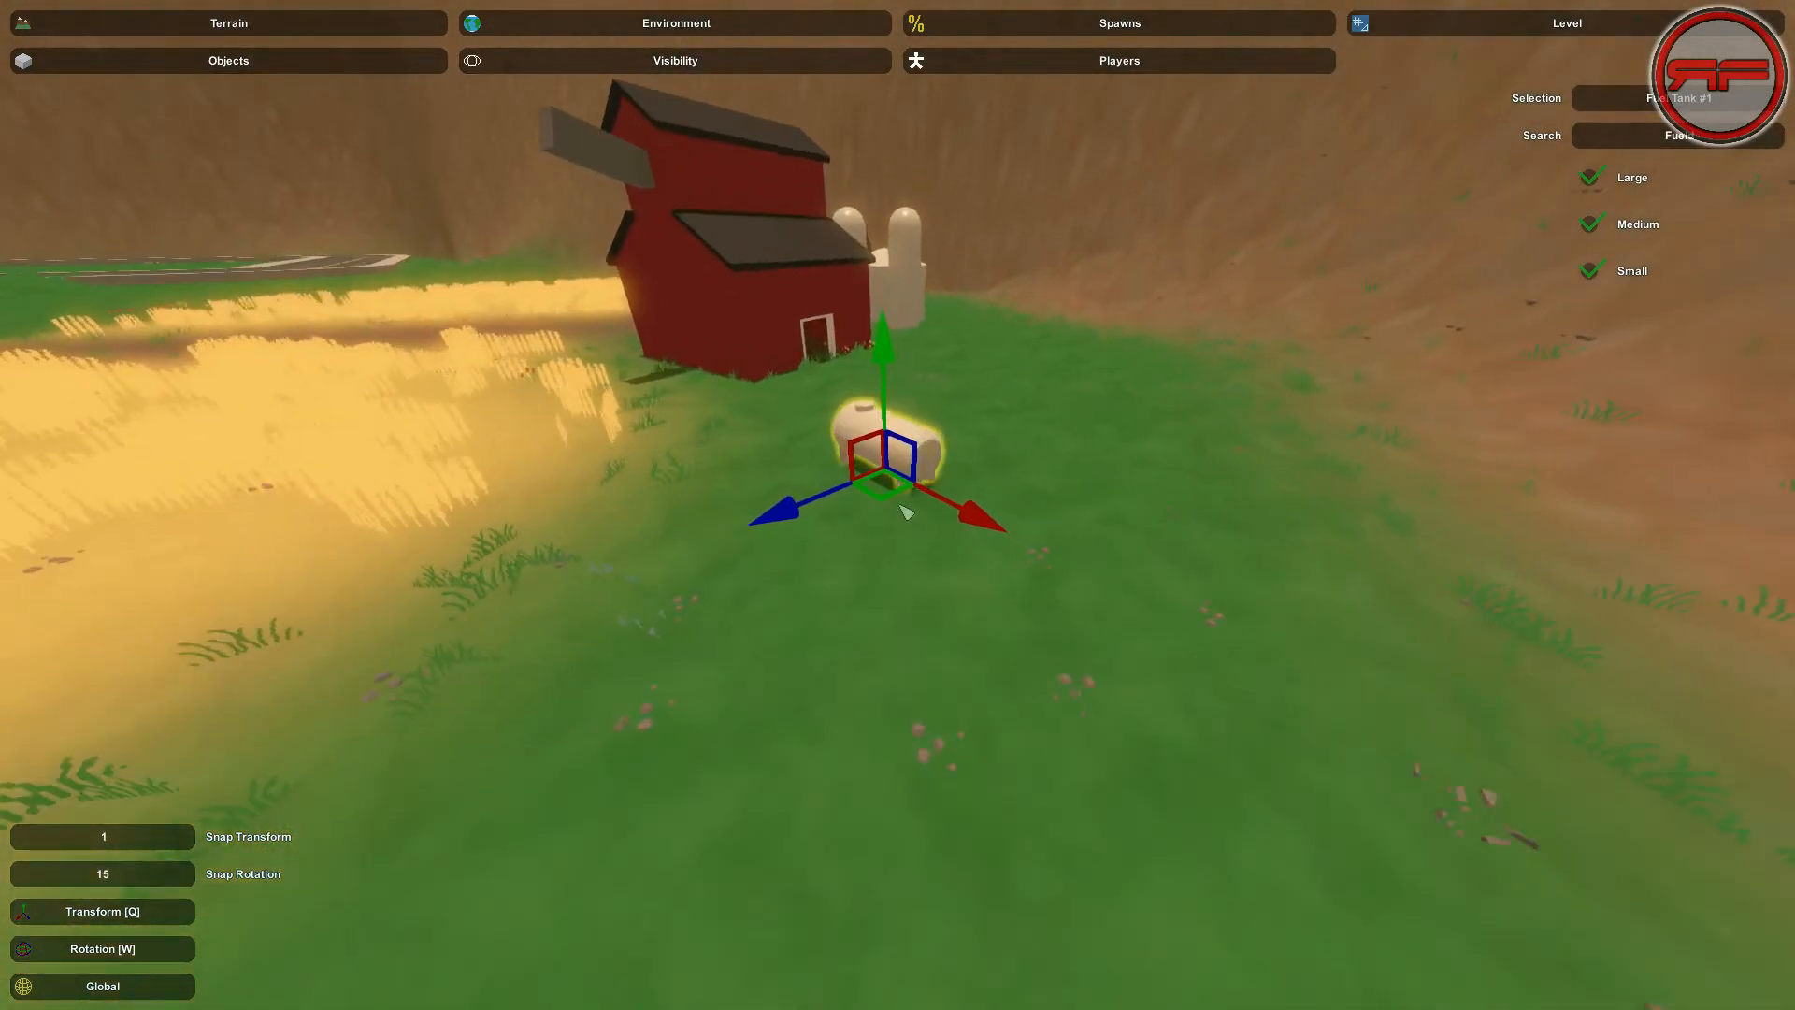
Rotate the fuel tank horizontally so its long side runs across the strip of grass, and deselect it
{"action": "key", "text": "w"}
{"action": "left_click_drag", "start_coordinate": [944, 558], "coordinate": [993, 557]}
{"action": "left_click", "coordinate": [1026, 653]}
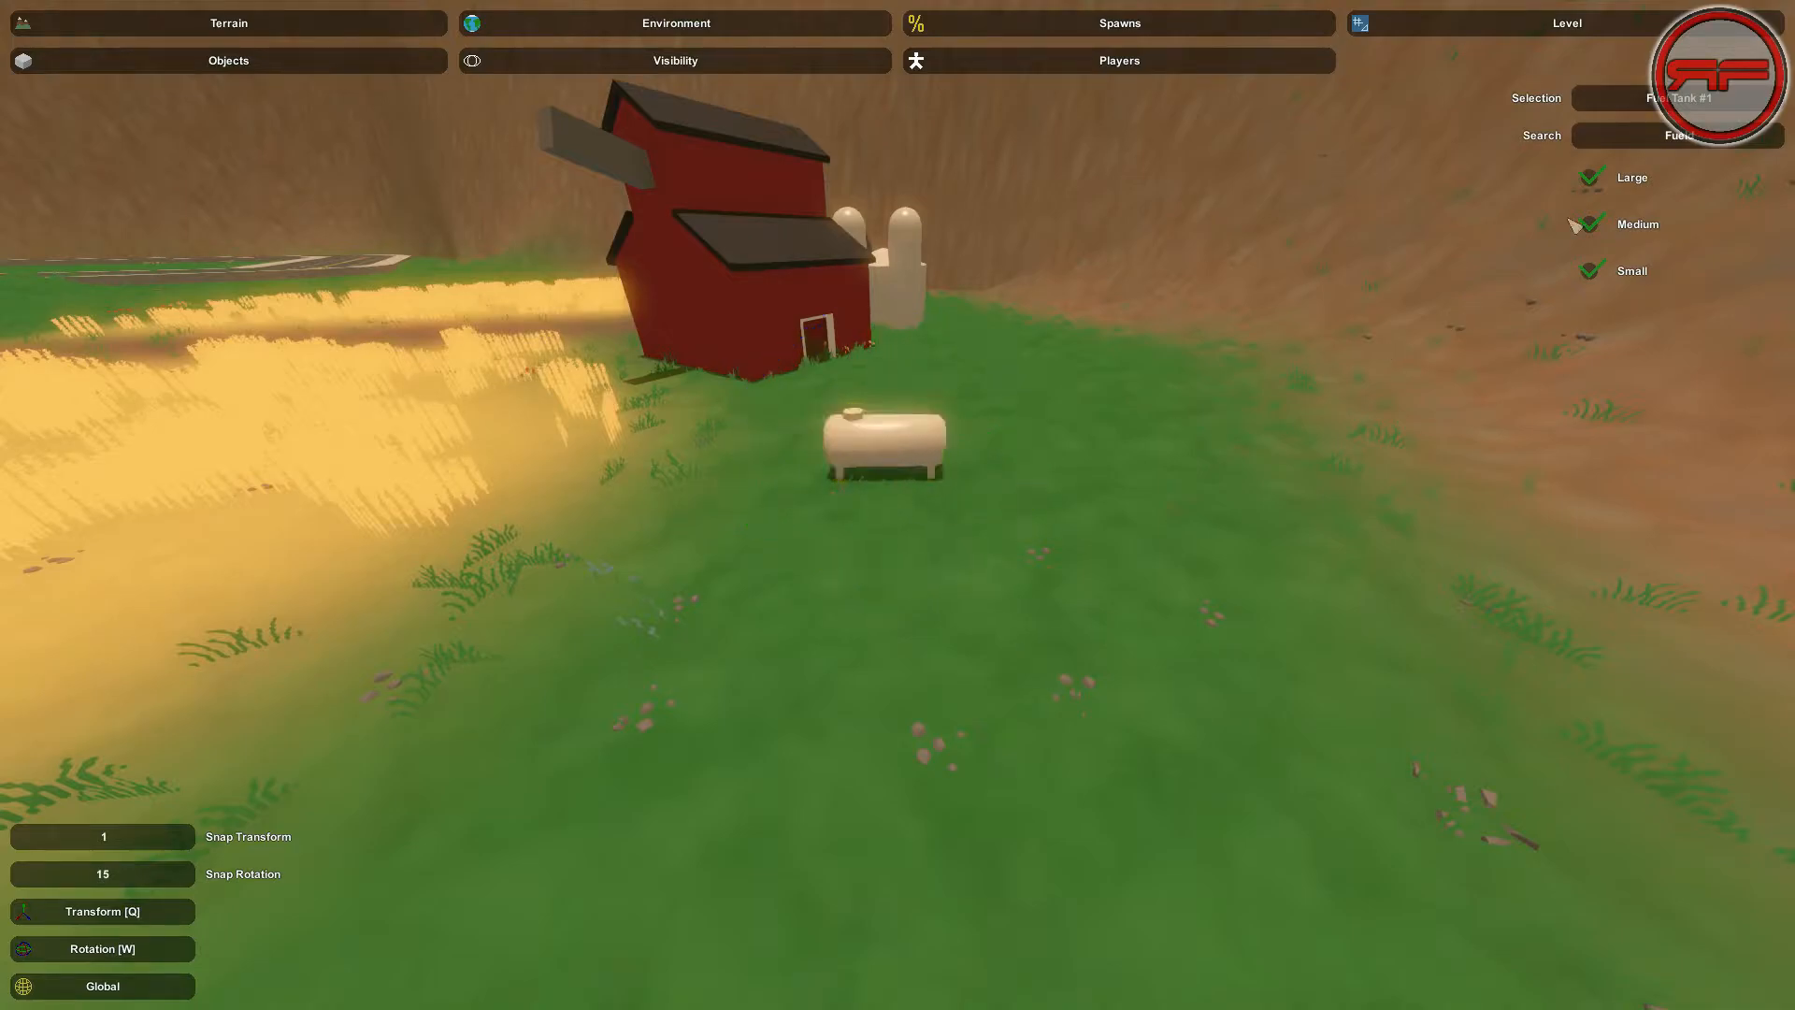
Search the objects for Well and place Well #1 on the grass beside the fuel tank
{"action": "type", "text": "We"}
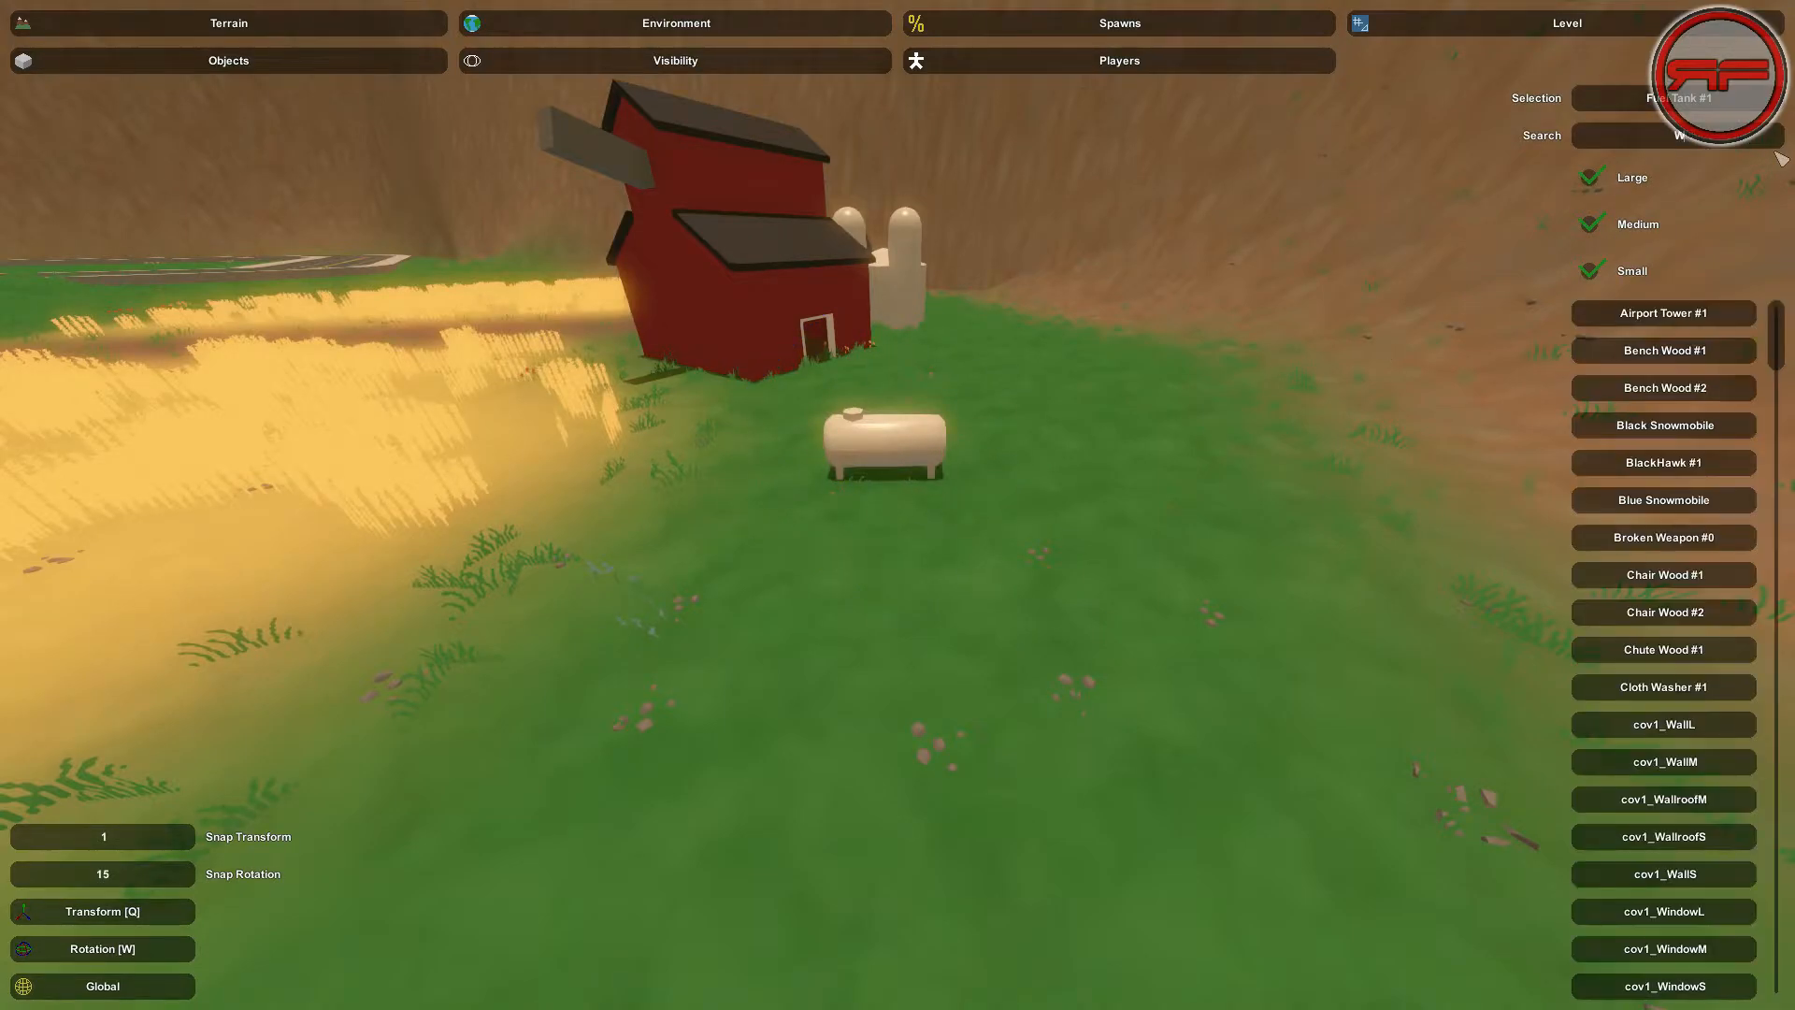
{"action": "type", "text": "ll"}
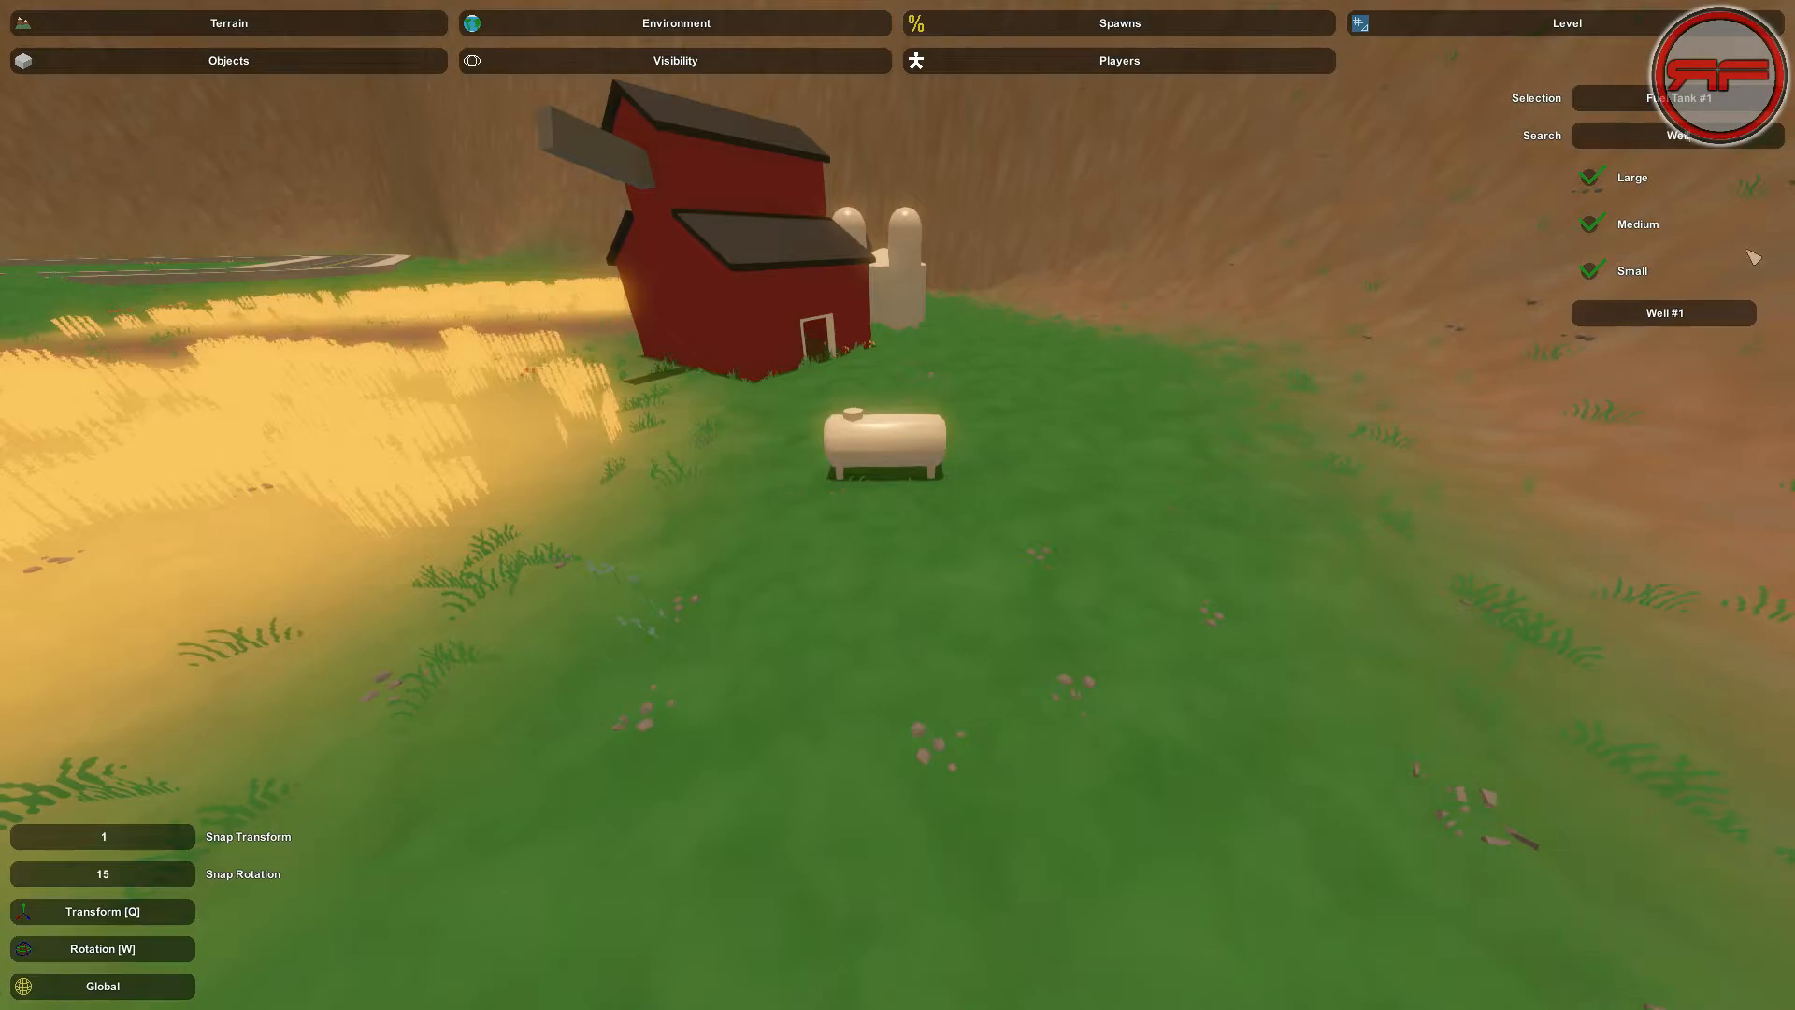
{"action": "key", "text": "e"}
{"action": "left_click", "coordinate": [1103, 575]}
Examine the well and the ground inside it up close and from above
{"action": "key", "text": "w"}
{"action": "right_click_drag", "start_coordinate": [1103, 575], "coordinate": [1309, 523]}
{"action": "right_click_drag", "start_coordinate": [897, 504], "coordinate": [912, 513]}
{"action": "left_click", "coordinate": [911, 512]}
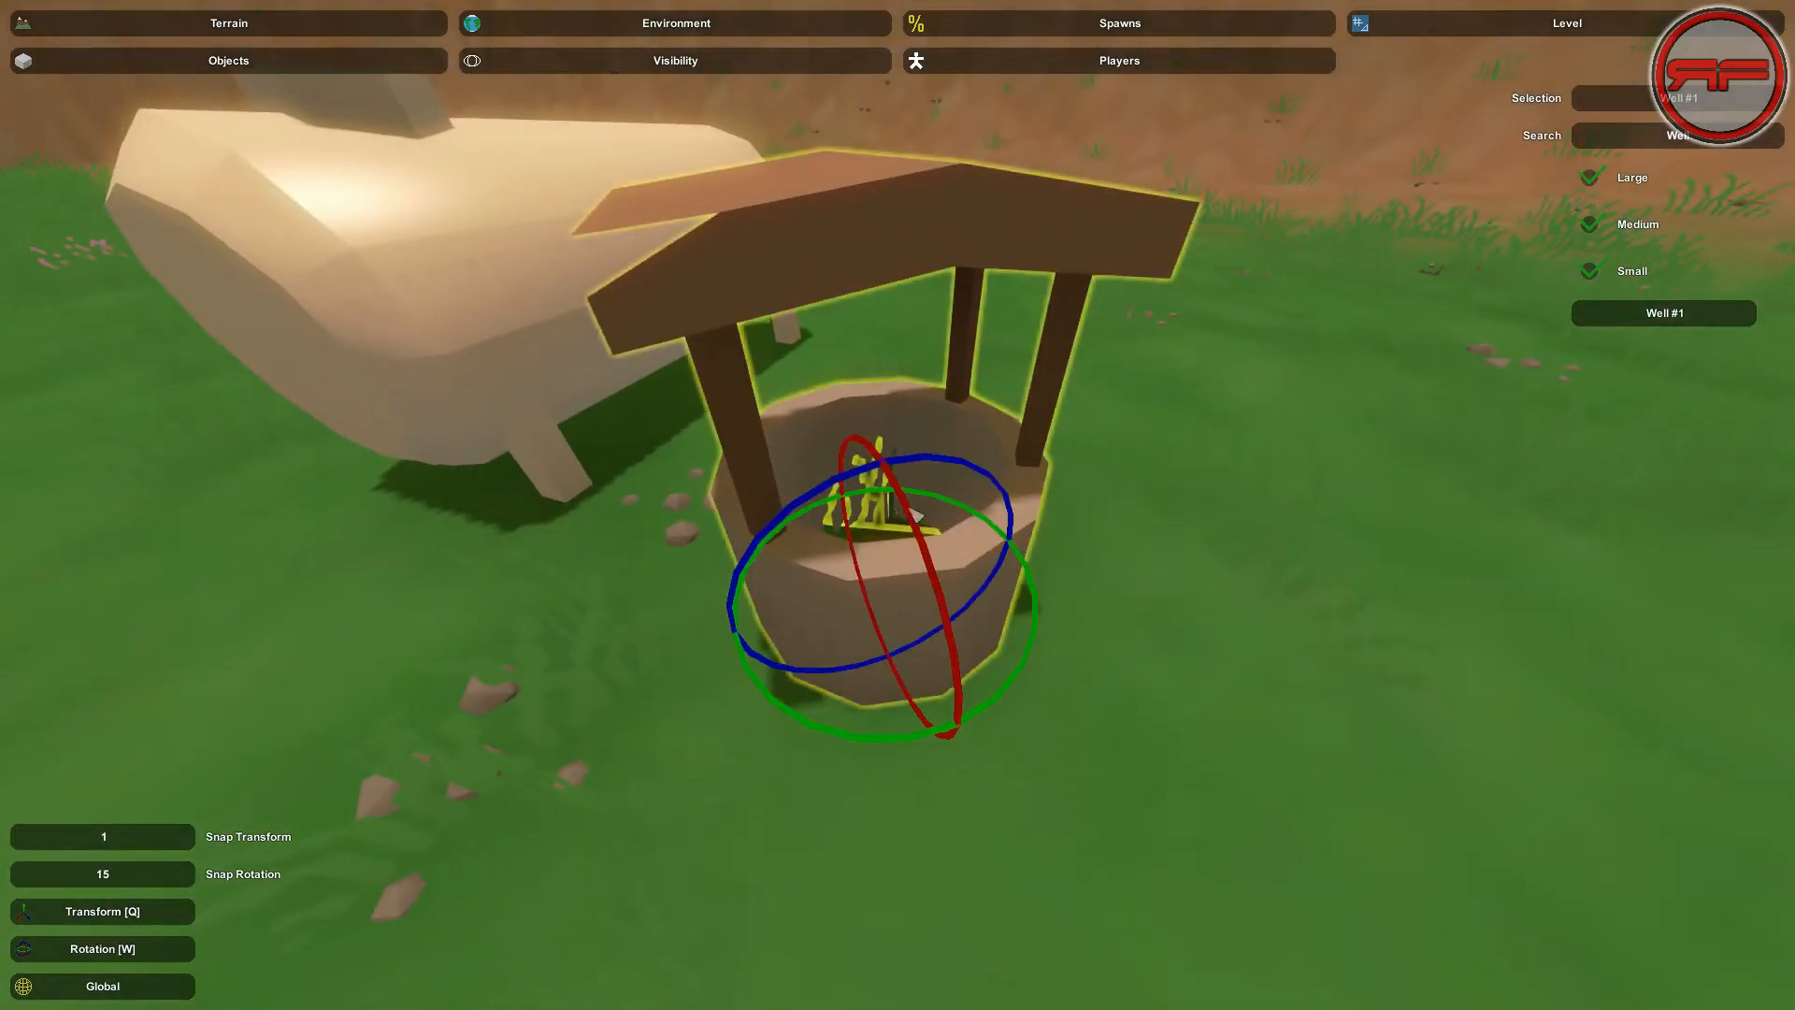
{"action": "key", "text": "q"}
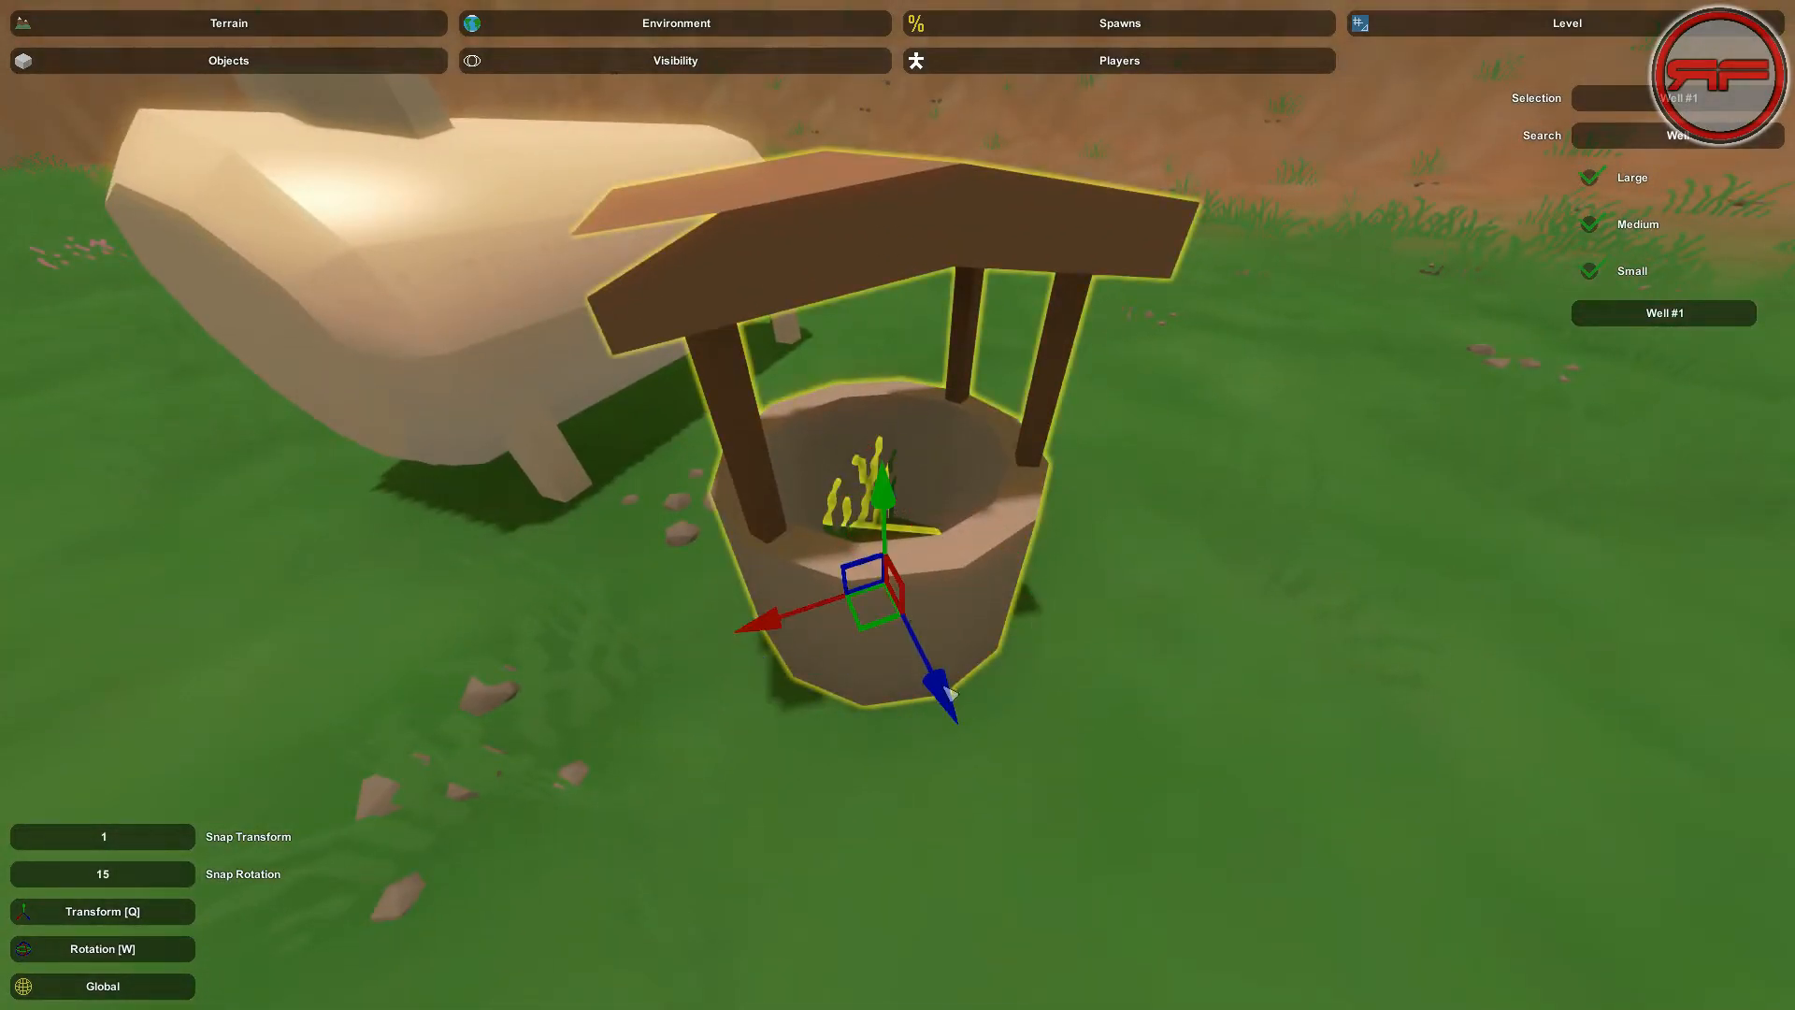
{"action": "left_click", "coordinate": [1082, 653]}
{"action": "right_click_drag", "start_coordinate": [1082, 654], "coordinate": [1075, 767]}
{"action": "right_click_drag", "start_coordinate": [897, 505], "coordinate": [903, 505]}
{"action": "key", "text": "s"}
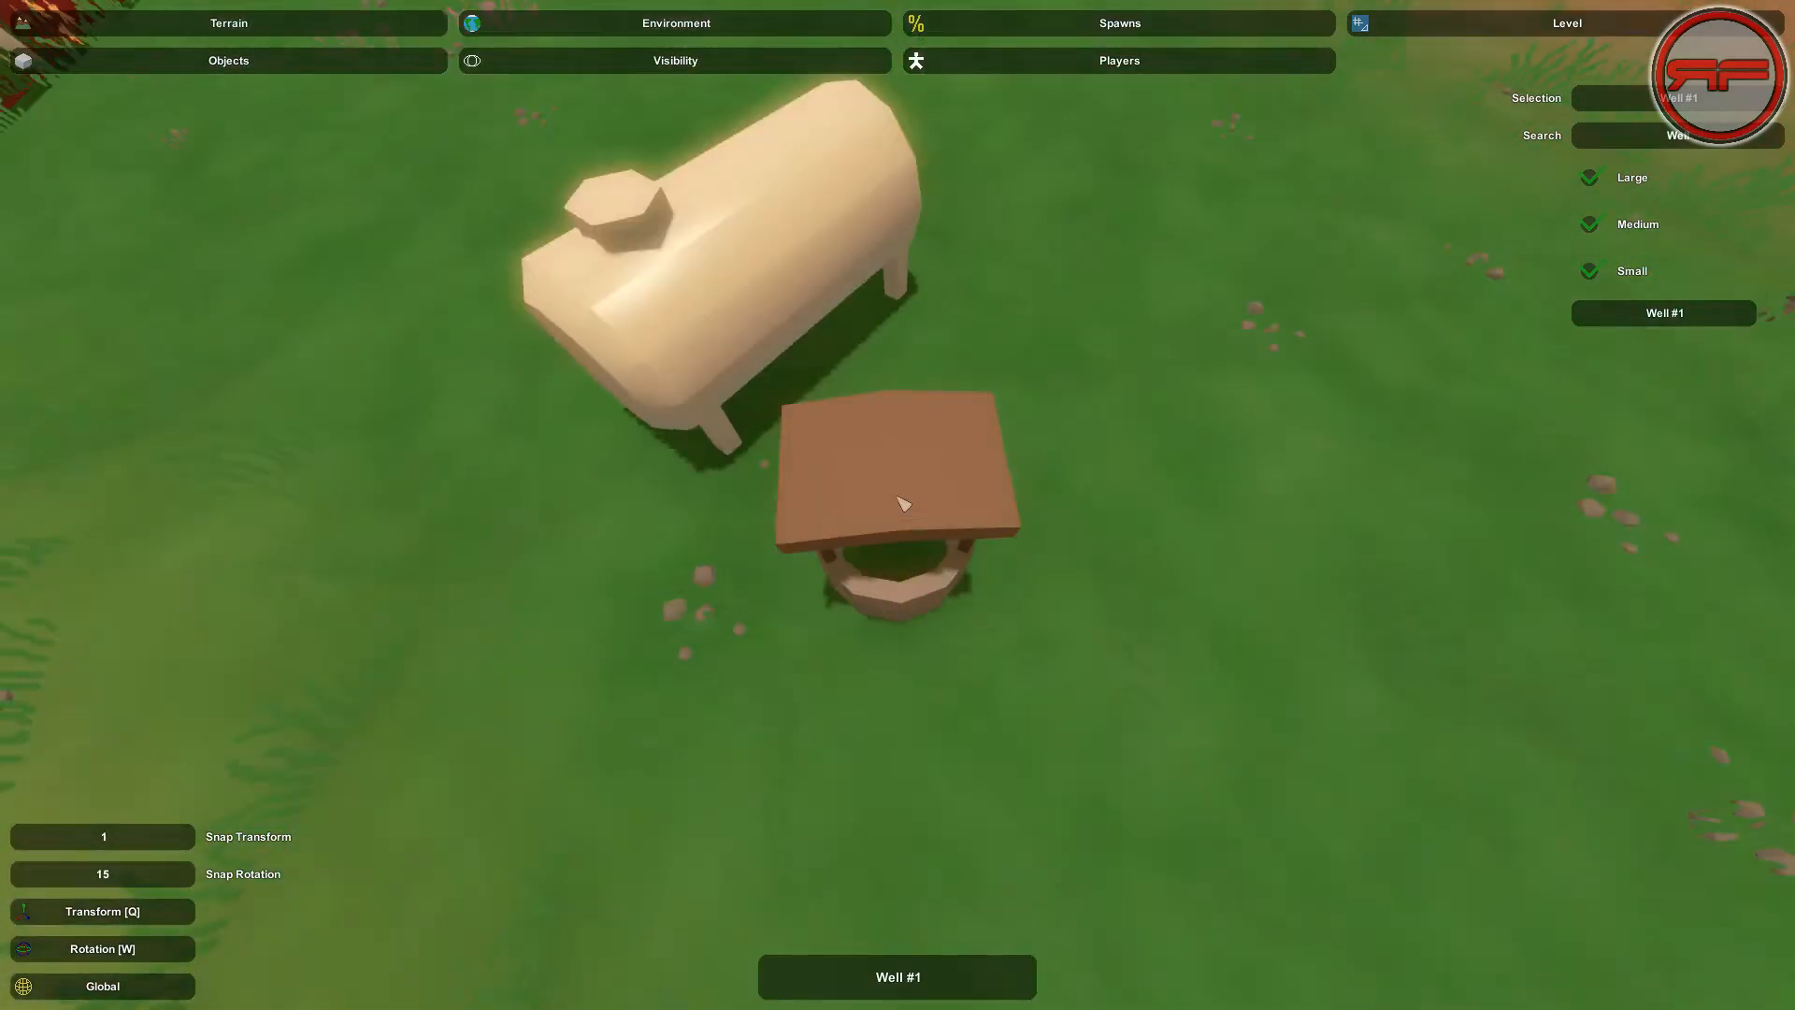
Prepare the terrain height brush at its smallest size with height 0 in Lower mode
{"action": "left_click", "coordinate": [355, 25]}
{"action": "left_click", "coordinate": [329, 63]}
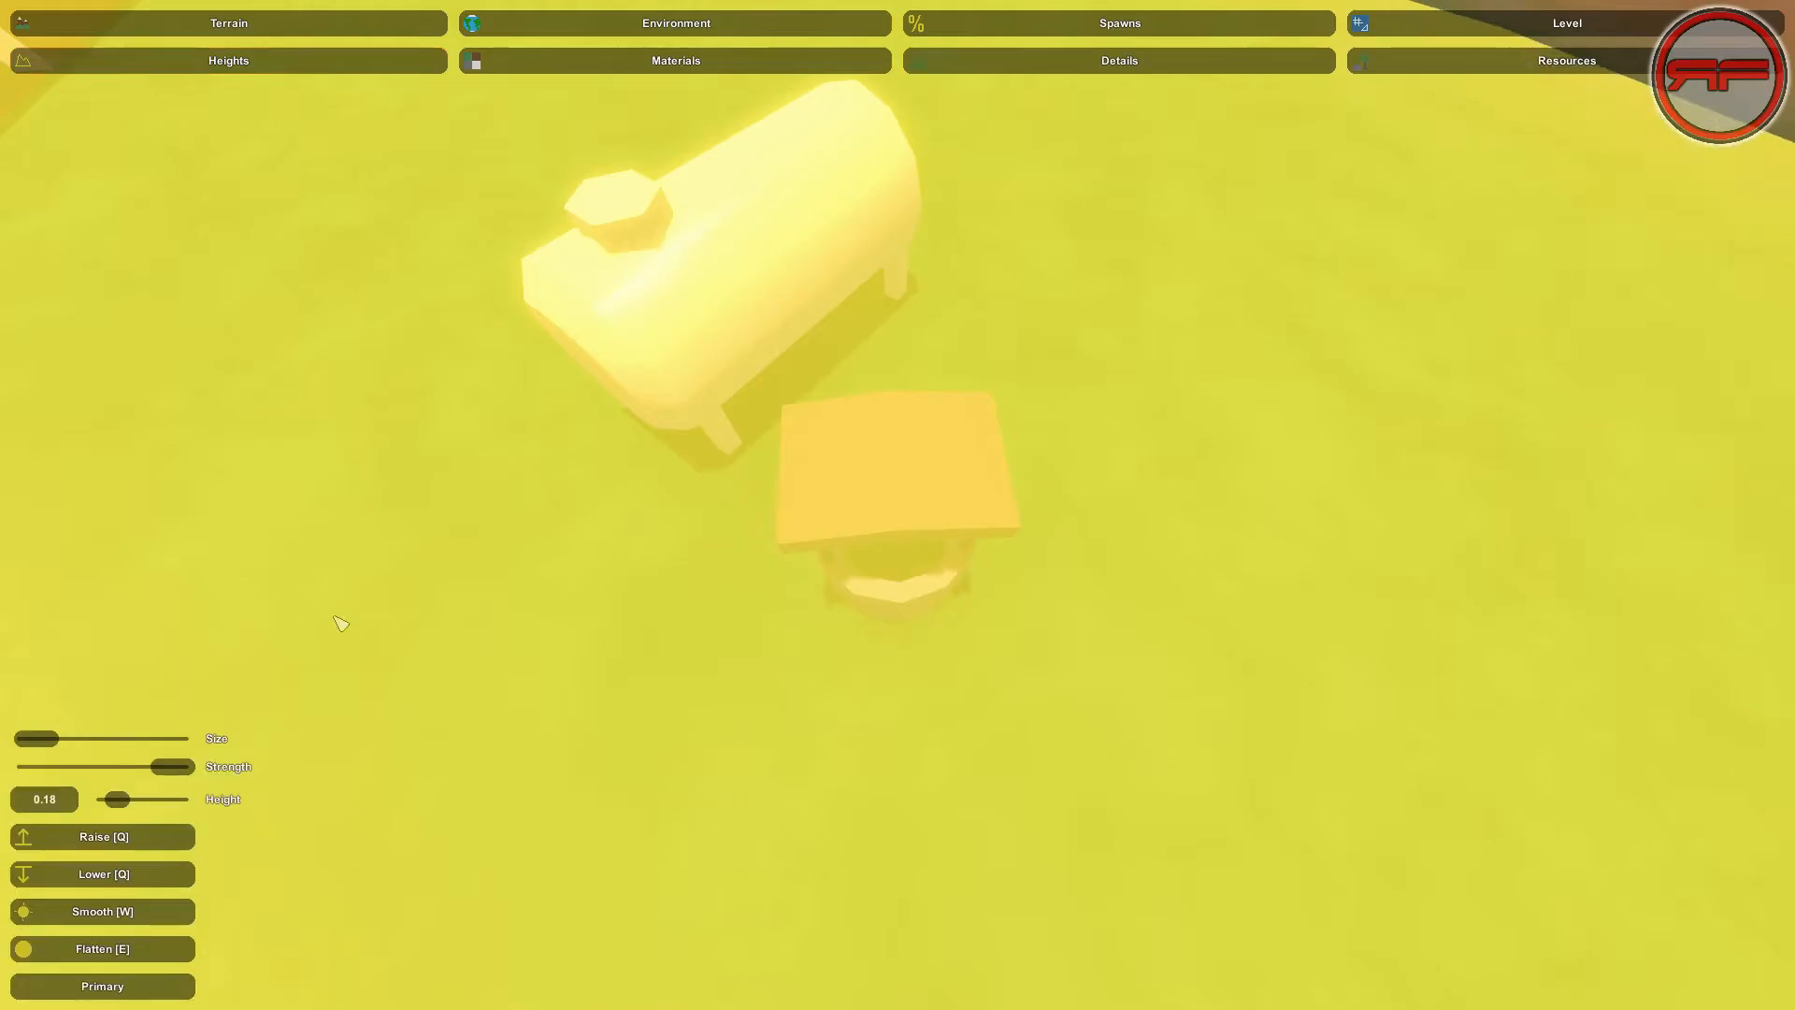
{"action": "left_click_drag", "start_coordinate": [37, 740], "coordinate": [6, 740]}
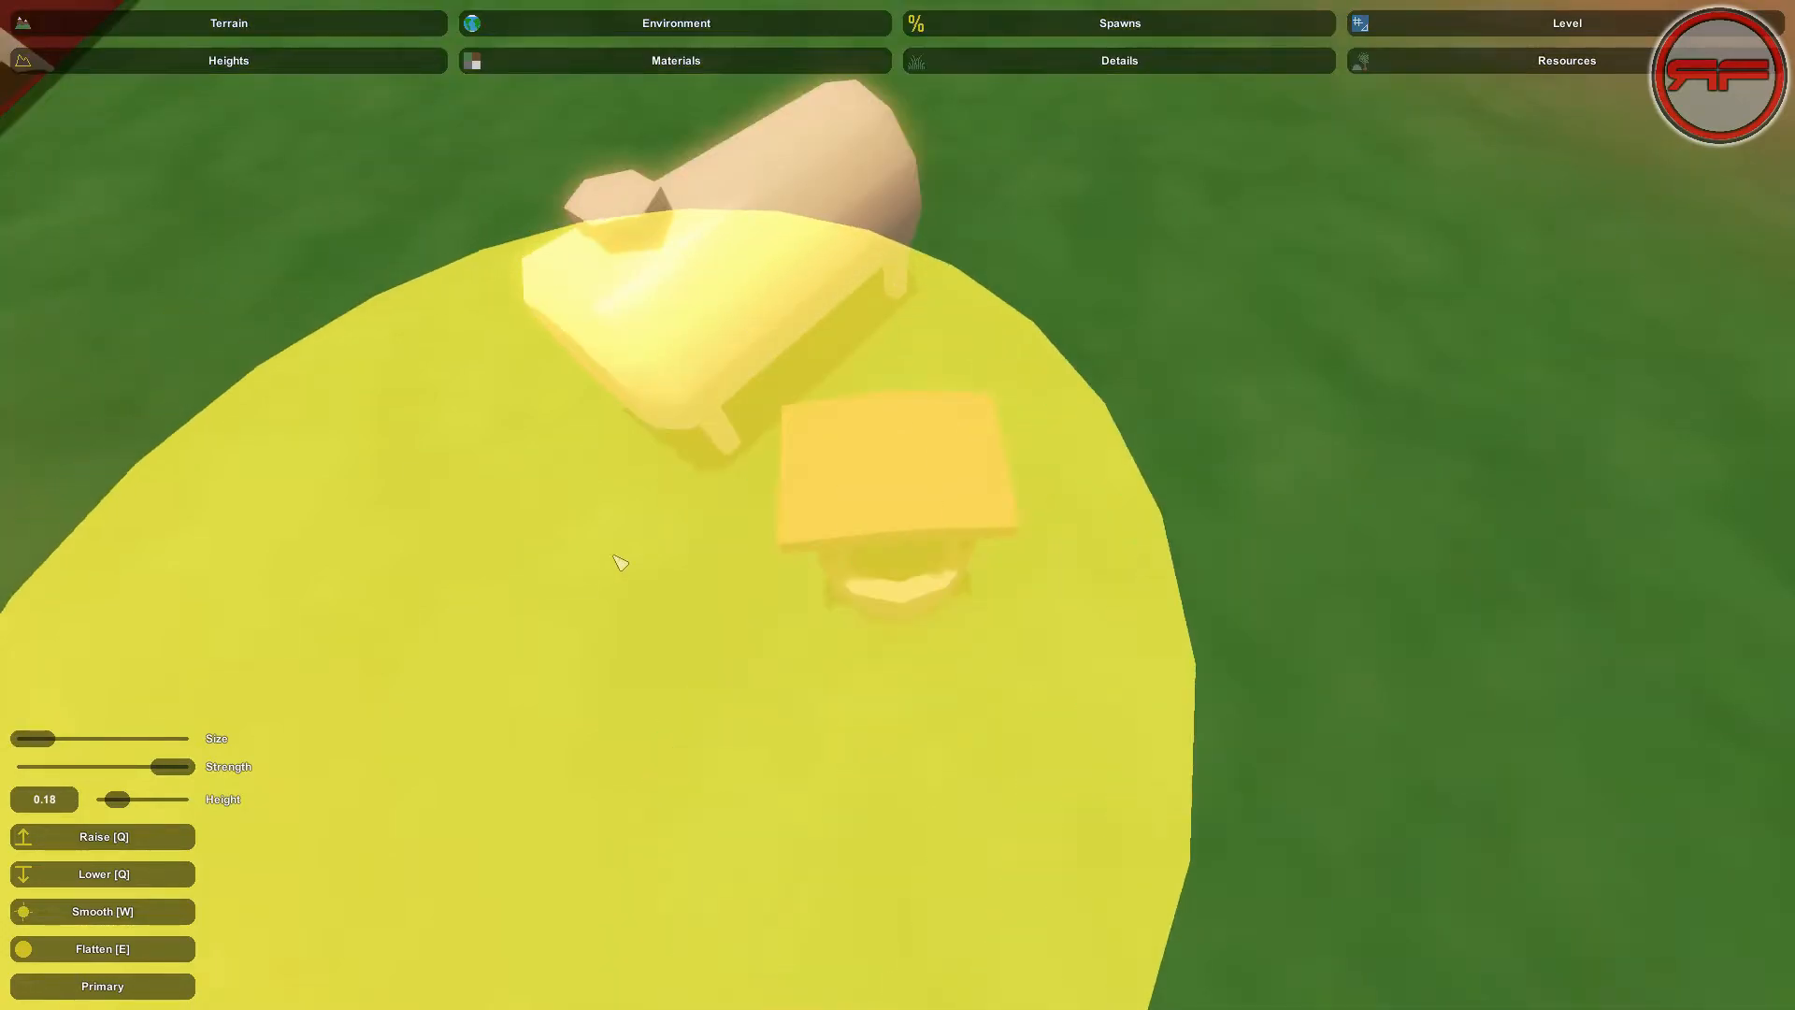
{"action": "key", "text": "s"}
{"action": "mouse_move", "coordinate": [847, 461]}
{"action": "right_mouse_down"}
{"action": "mouse_move", "coordinate": [897, 505]}
{"action": "mouse_move", "coordinate": [865, 402]}
{"action": "right_mouse_up"}
{"action": "key", "text": "s"}
{"action": "key", "text": "w"}
{"action": "key", "text": "w"}
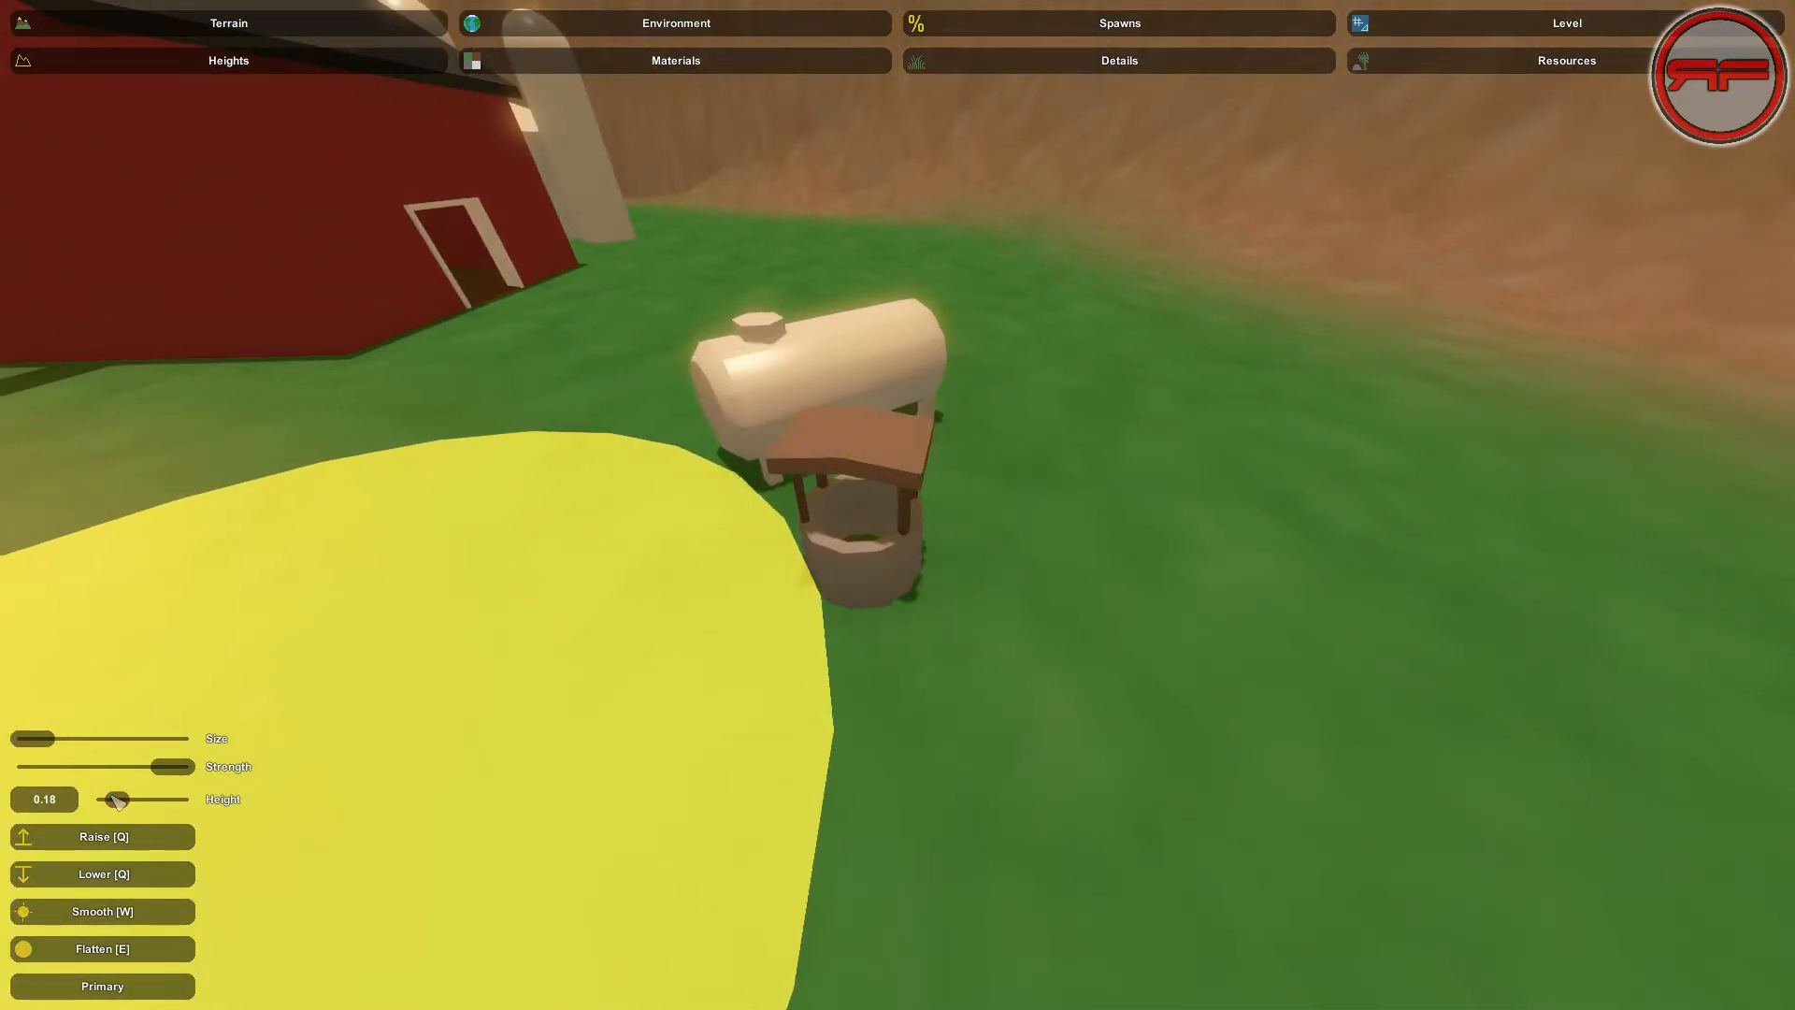
{"action": "left_click_drag", "start_coordinate": [116, 799], "coordinate": [103, 802]}
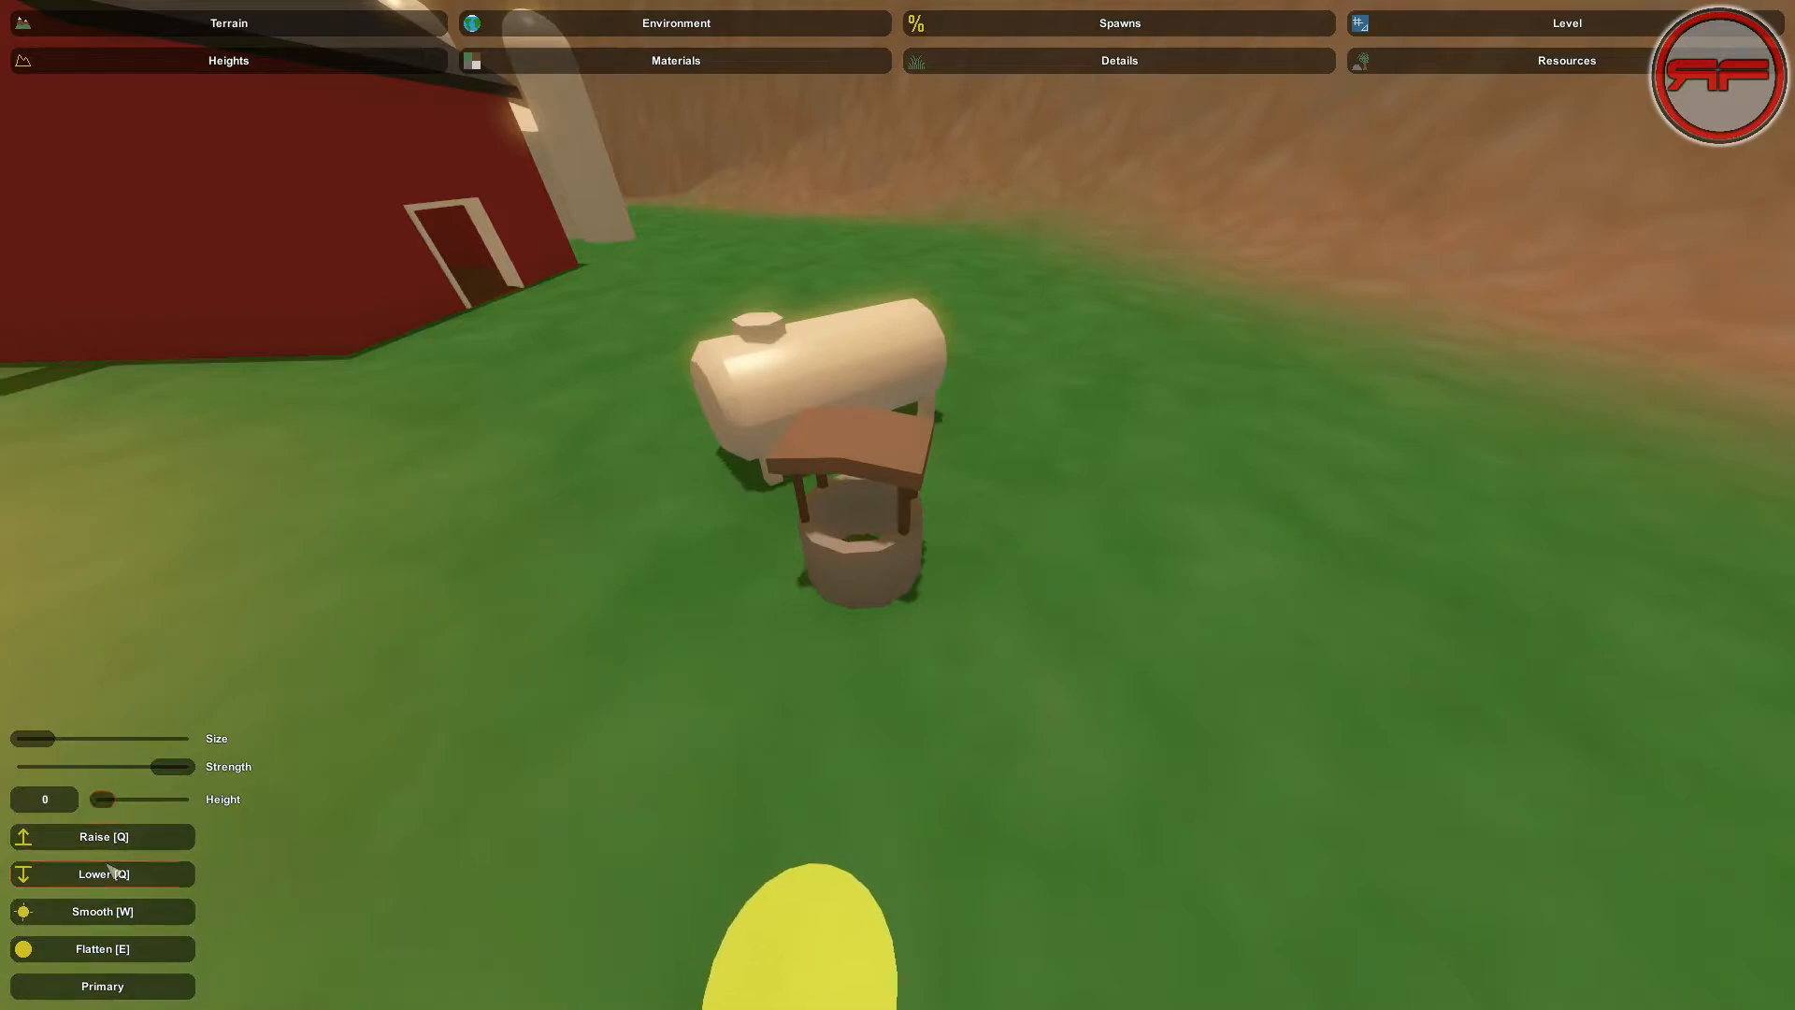
{"action": "left_click", "coordinate": [112, 874]}
Check the height brush's size against the well from above and up close, and view the whole farm
{"action": "right_click_drag", "start_coordinate": [862, 460], "coordinate": [1000, 552]}
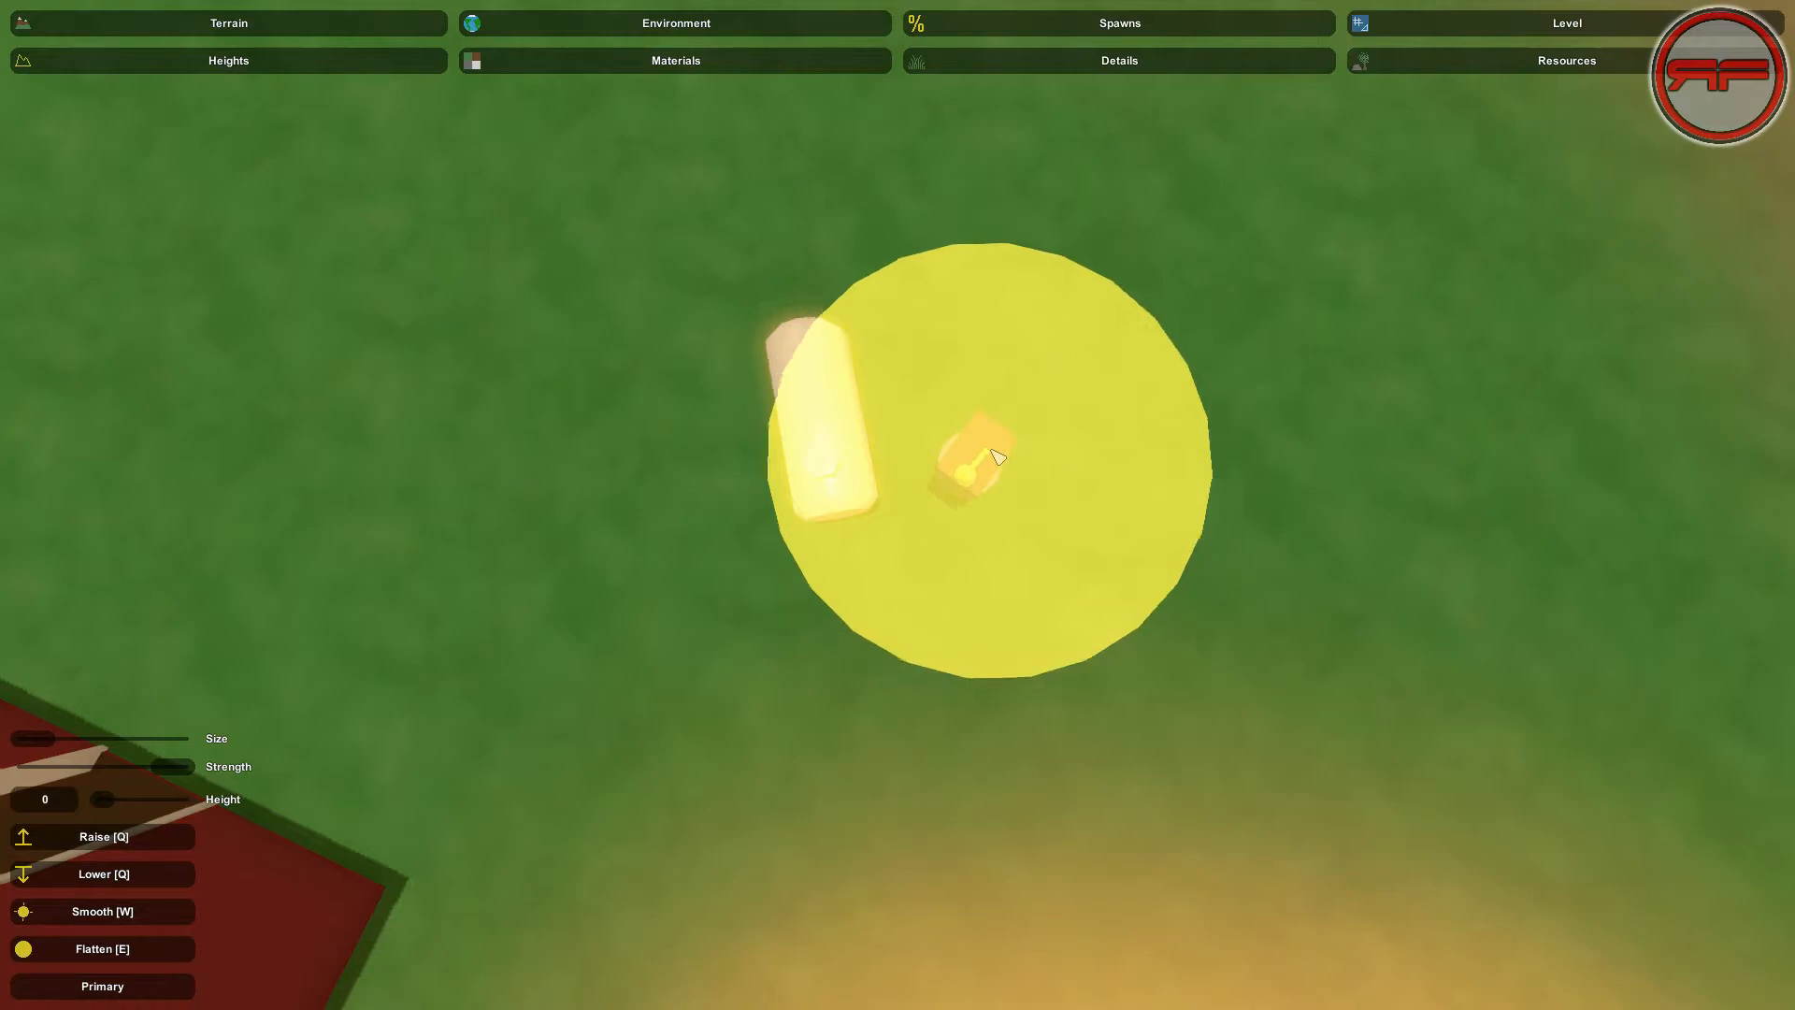
{"action": "key", "text": "w"}
{"action": "right_click_drag", "start_coordinate": [1130, 484], "coordinate": [900, 509]}
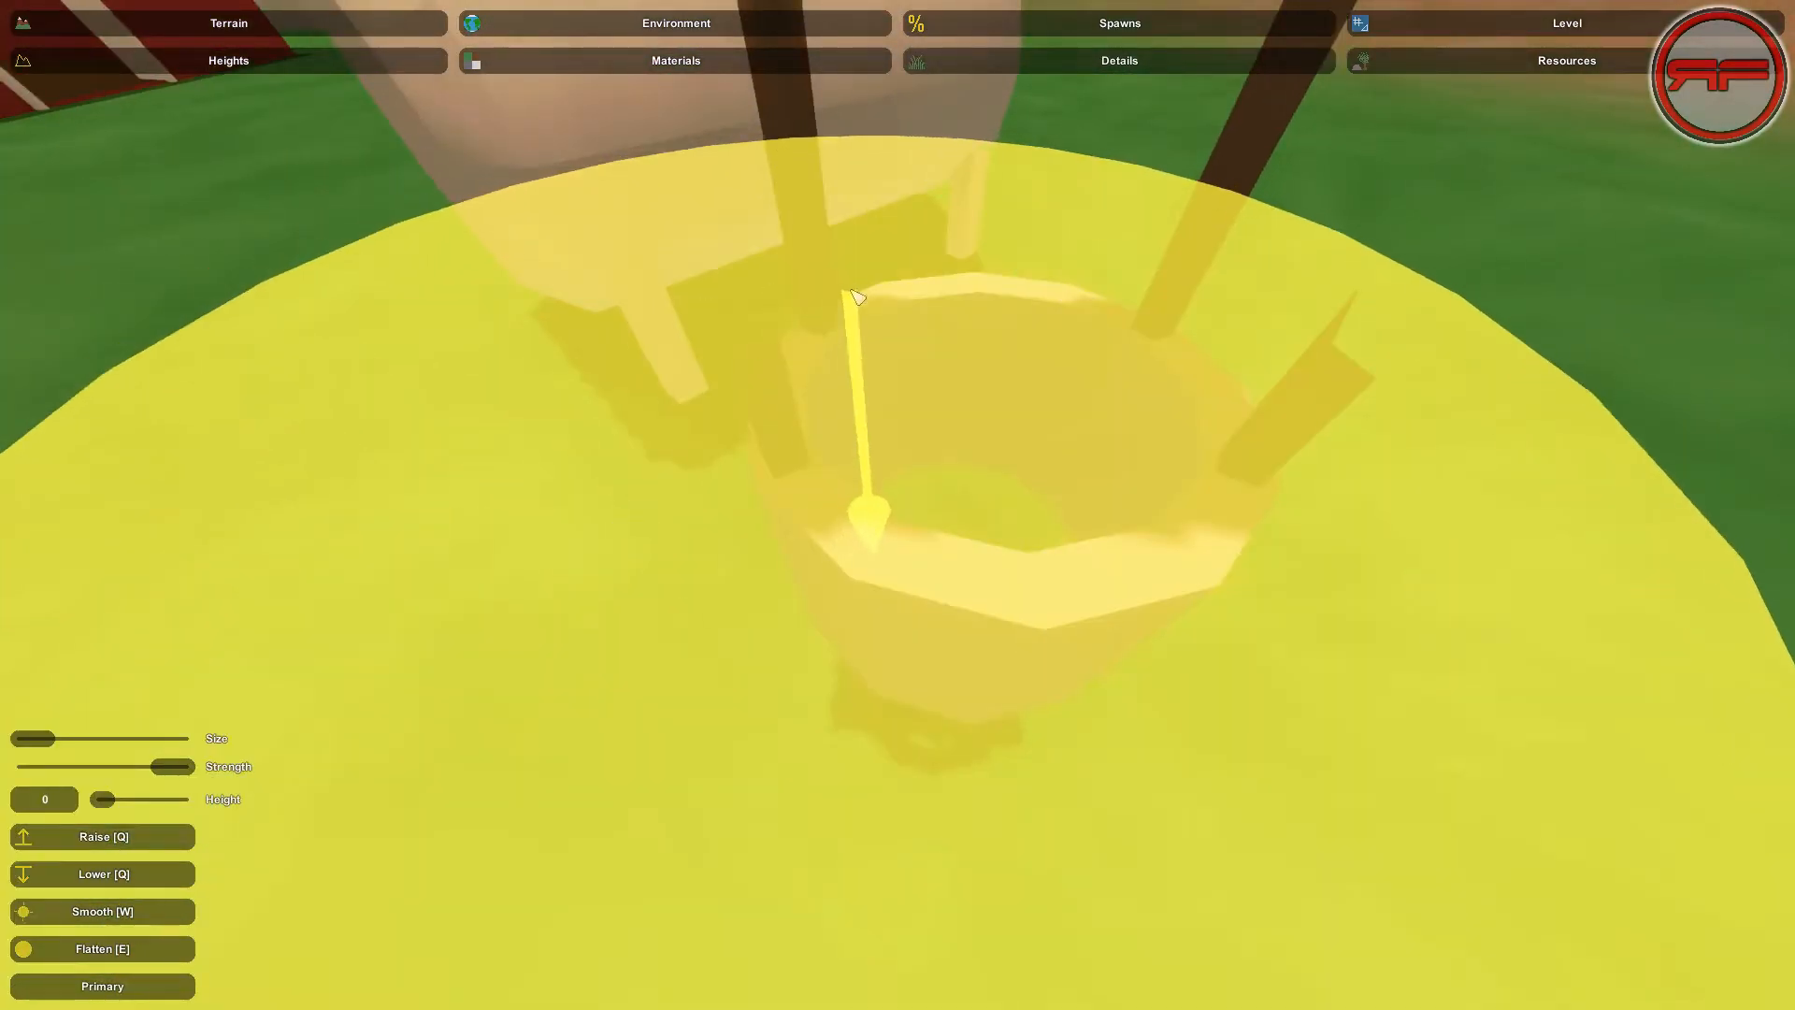
{"action": "right_click_drag", "start_coordinate": [854, 292], "coordinate": [973, 374]}
{"action": "key", "text": "s"}
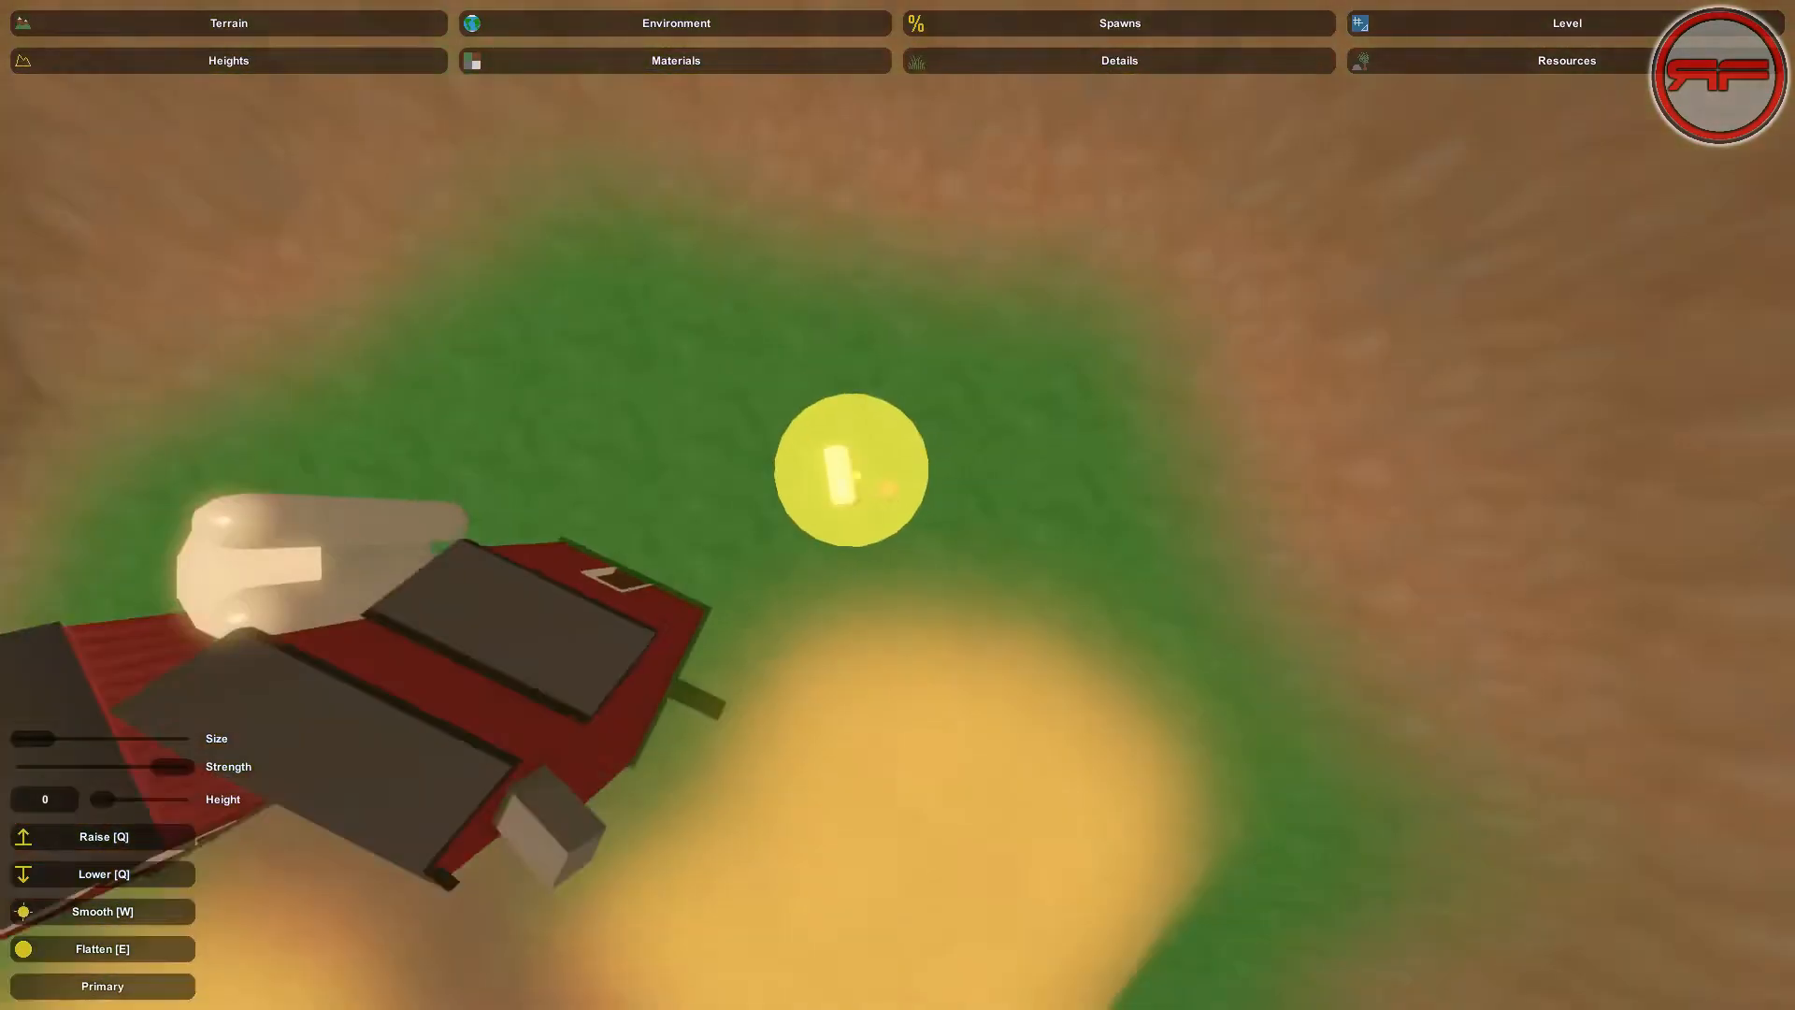
{"action": "right_click_drag", "start_coordinate": [852, 471], "coordinate": [886, 489]}
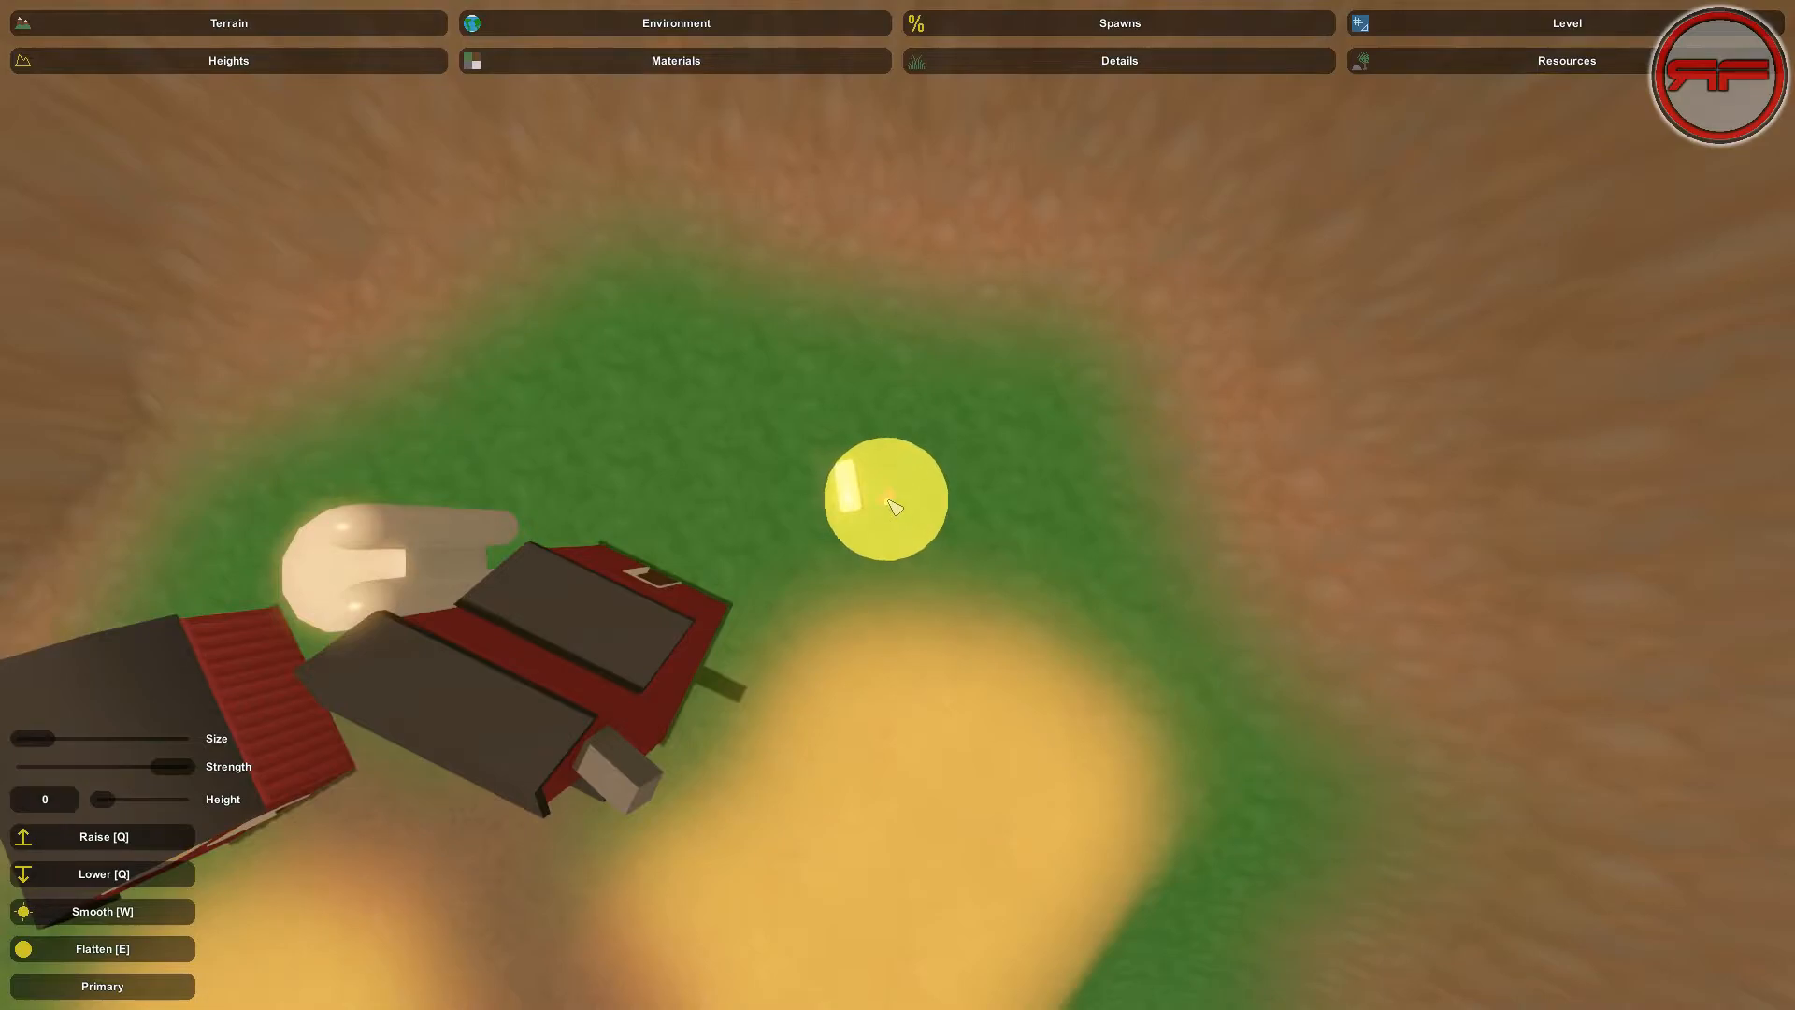
{"action": "key", "text": "w"}
{"action": "mouse_move", "coordinate": [702, 692]}
{"action": "right_mouse_down"}
{"action": "mouse_move", "coordinate": [580, 688]}
{"action": "mouse_move", "coordinate": [720, 617]}
{"action": "mouse_move", "coordinate": [734, 533]}
{"action": "mouse_move", "coordinate": [905, 514]}
{"action": "right_mouse_up"}
{"action": "key", "text": "s"}
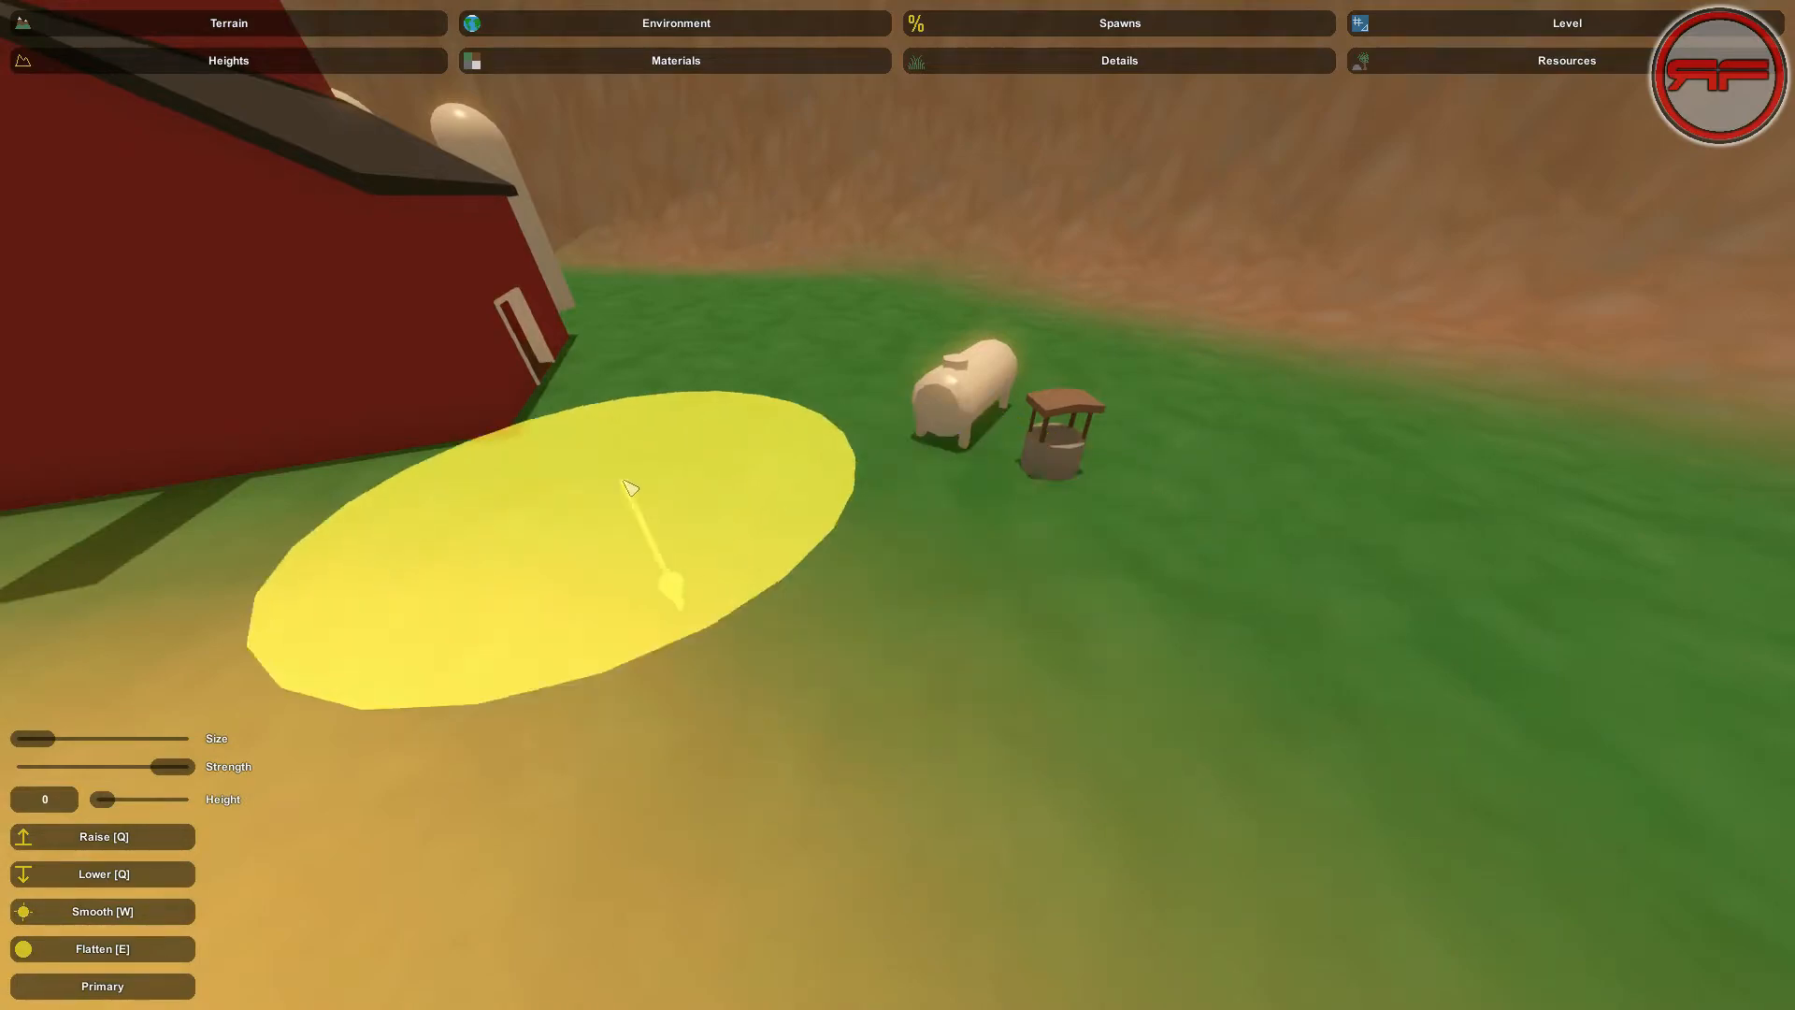
{"action": "key", "text": "w"}
{"action": "mouse_move", "coordinate": [440, 406]}
{"action": "right_mouse_down"}
{"action": "mouse_move", "coordinate": [459, 327]}
{"action": "mouse_move", "coordinate": [421, 314]}
{"action": "right_mouse_up"}
{"action": "key", "text": "s"}
{"action": "key", "text": "s"}
{"action": "right_click_drag", "start_coordinate": [935, 510], "coordinate": [900, 508]}
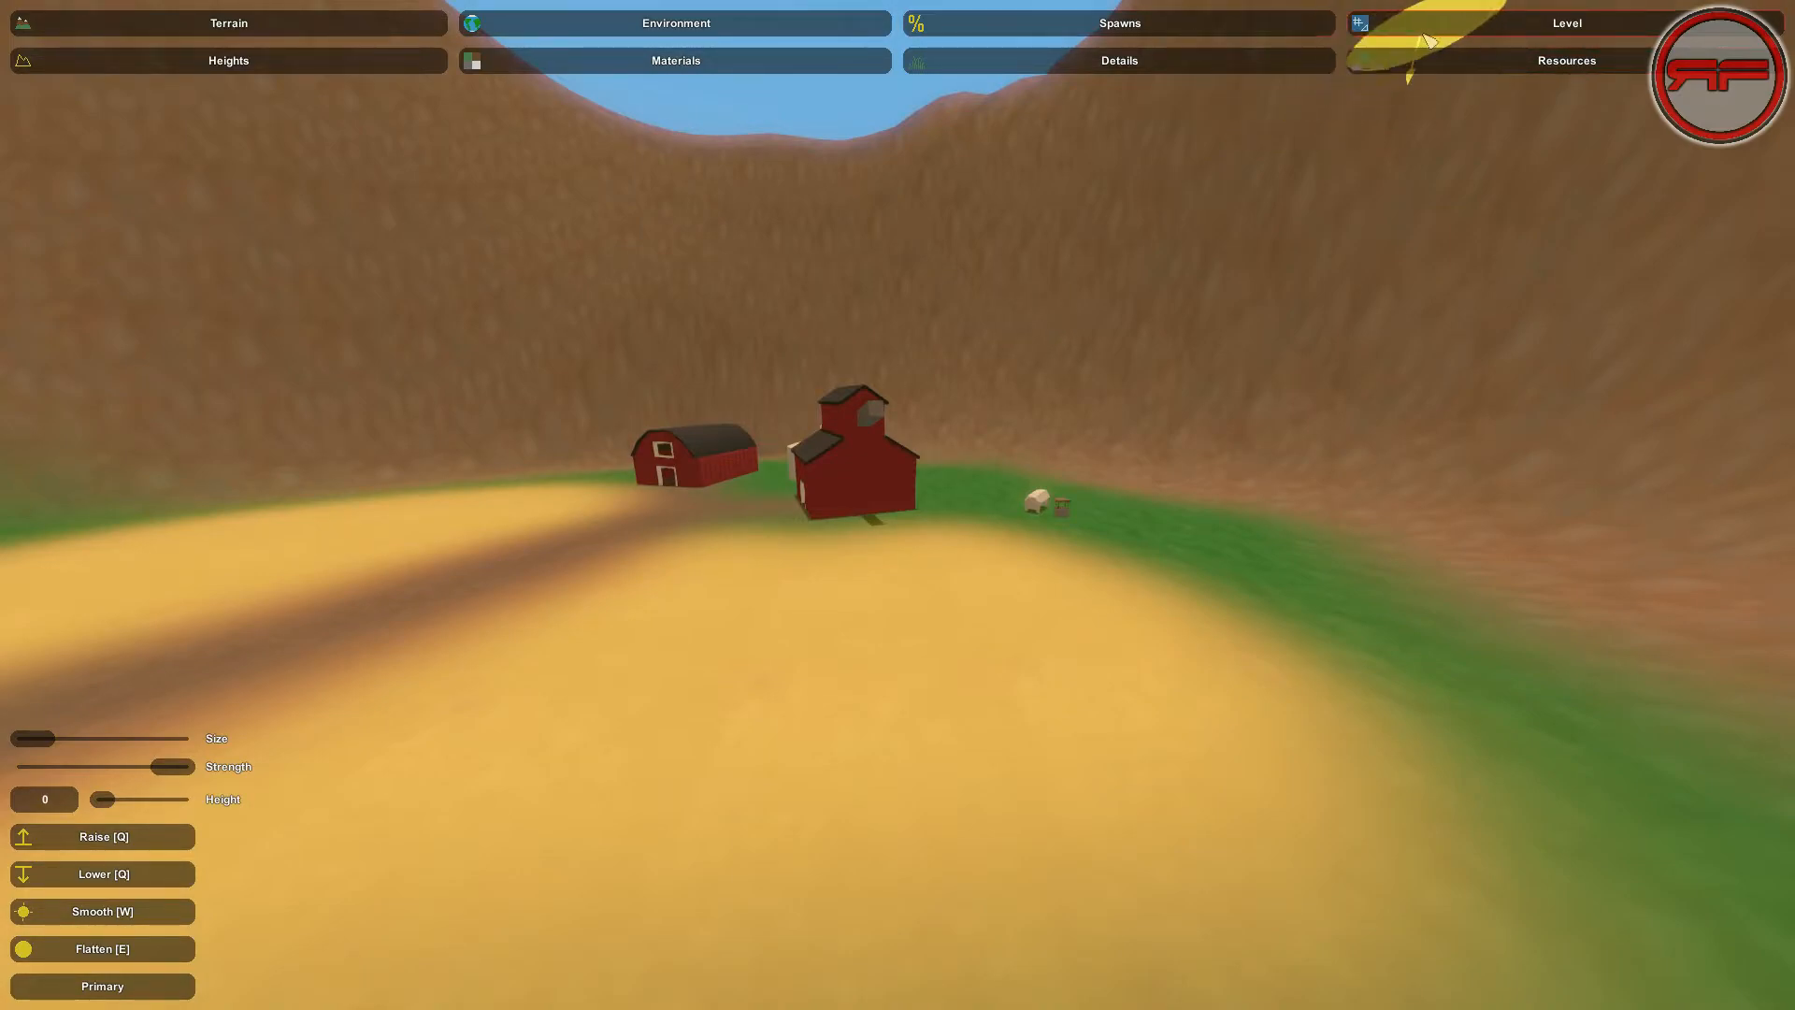
Return to level object editing, search for Log and choose Logs #1
{"action": "left_click", "coordinate": [1458, 26]}
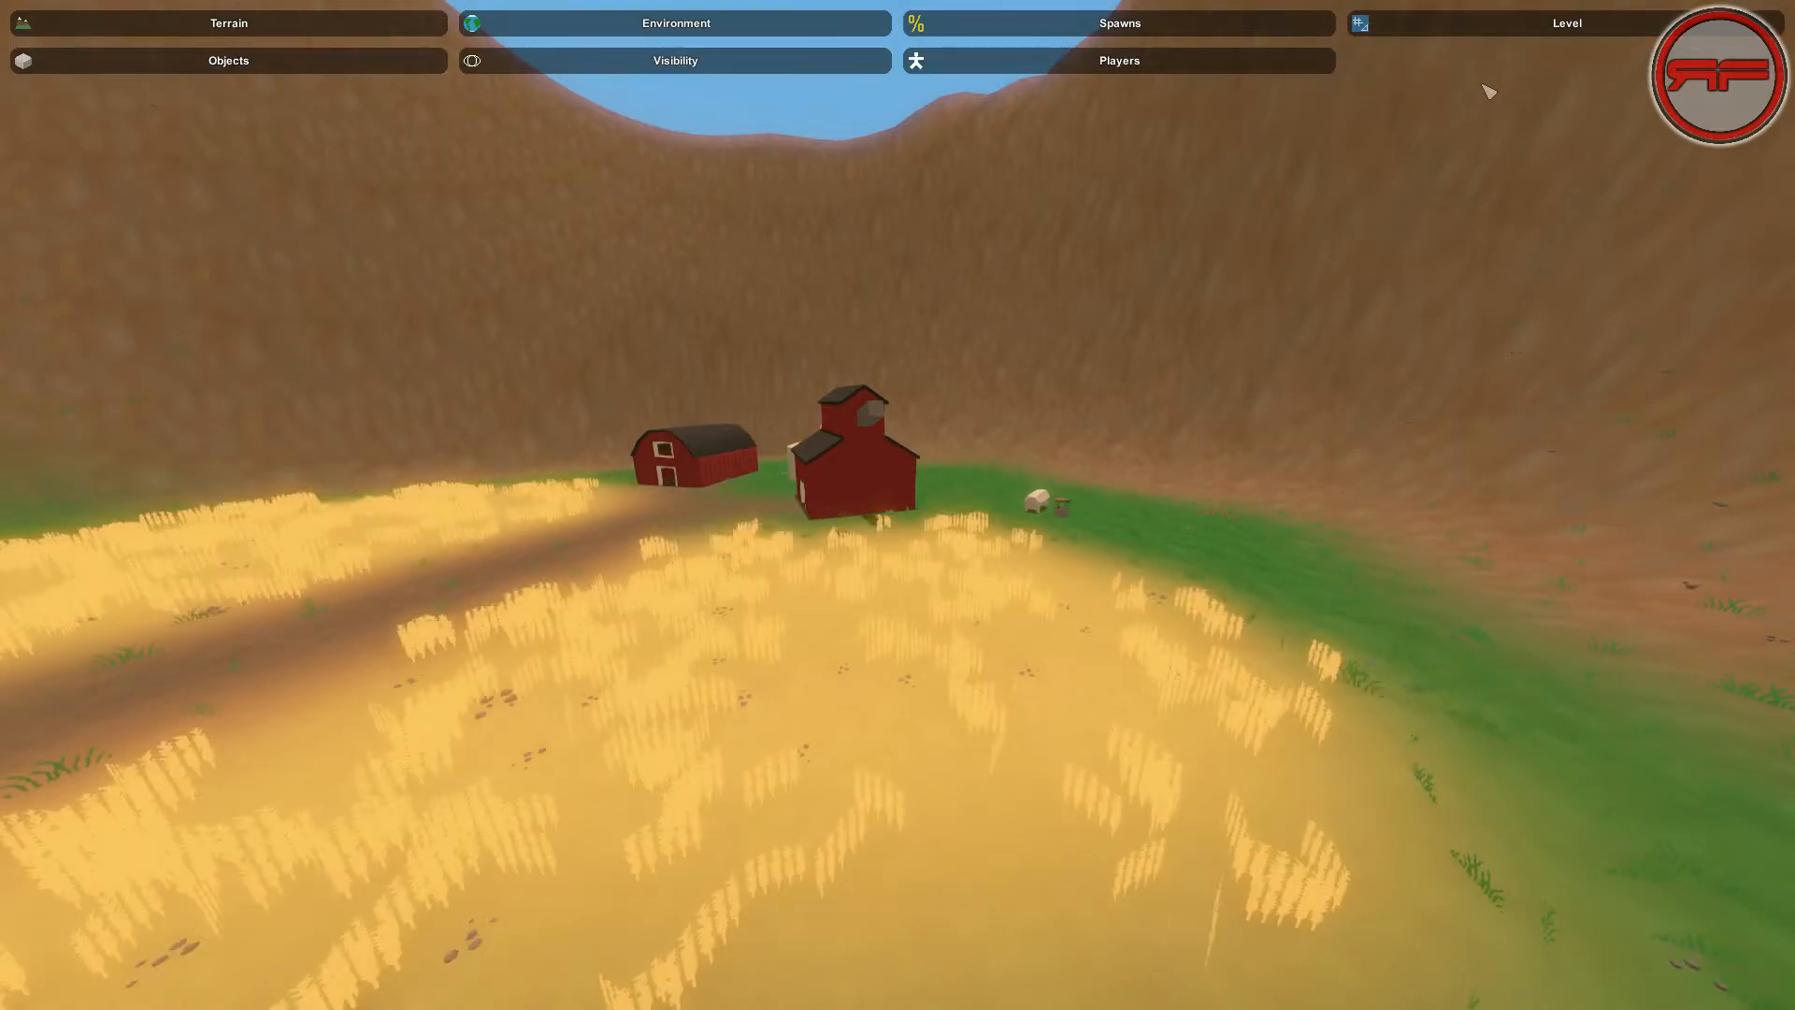
{"action": "left_click", "coordinate": [1403, 34]}
{"action": "left_click", "coordinate": [1437, 32]}
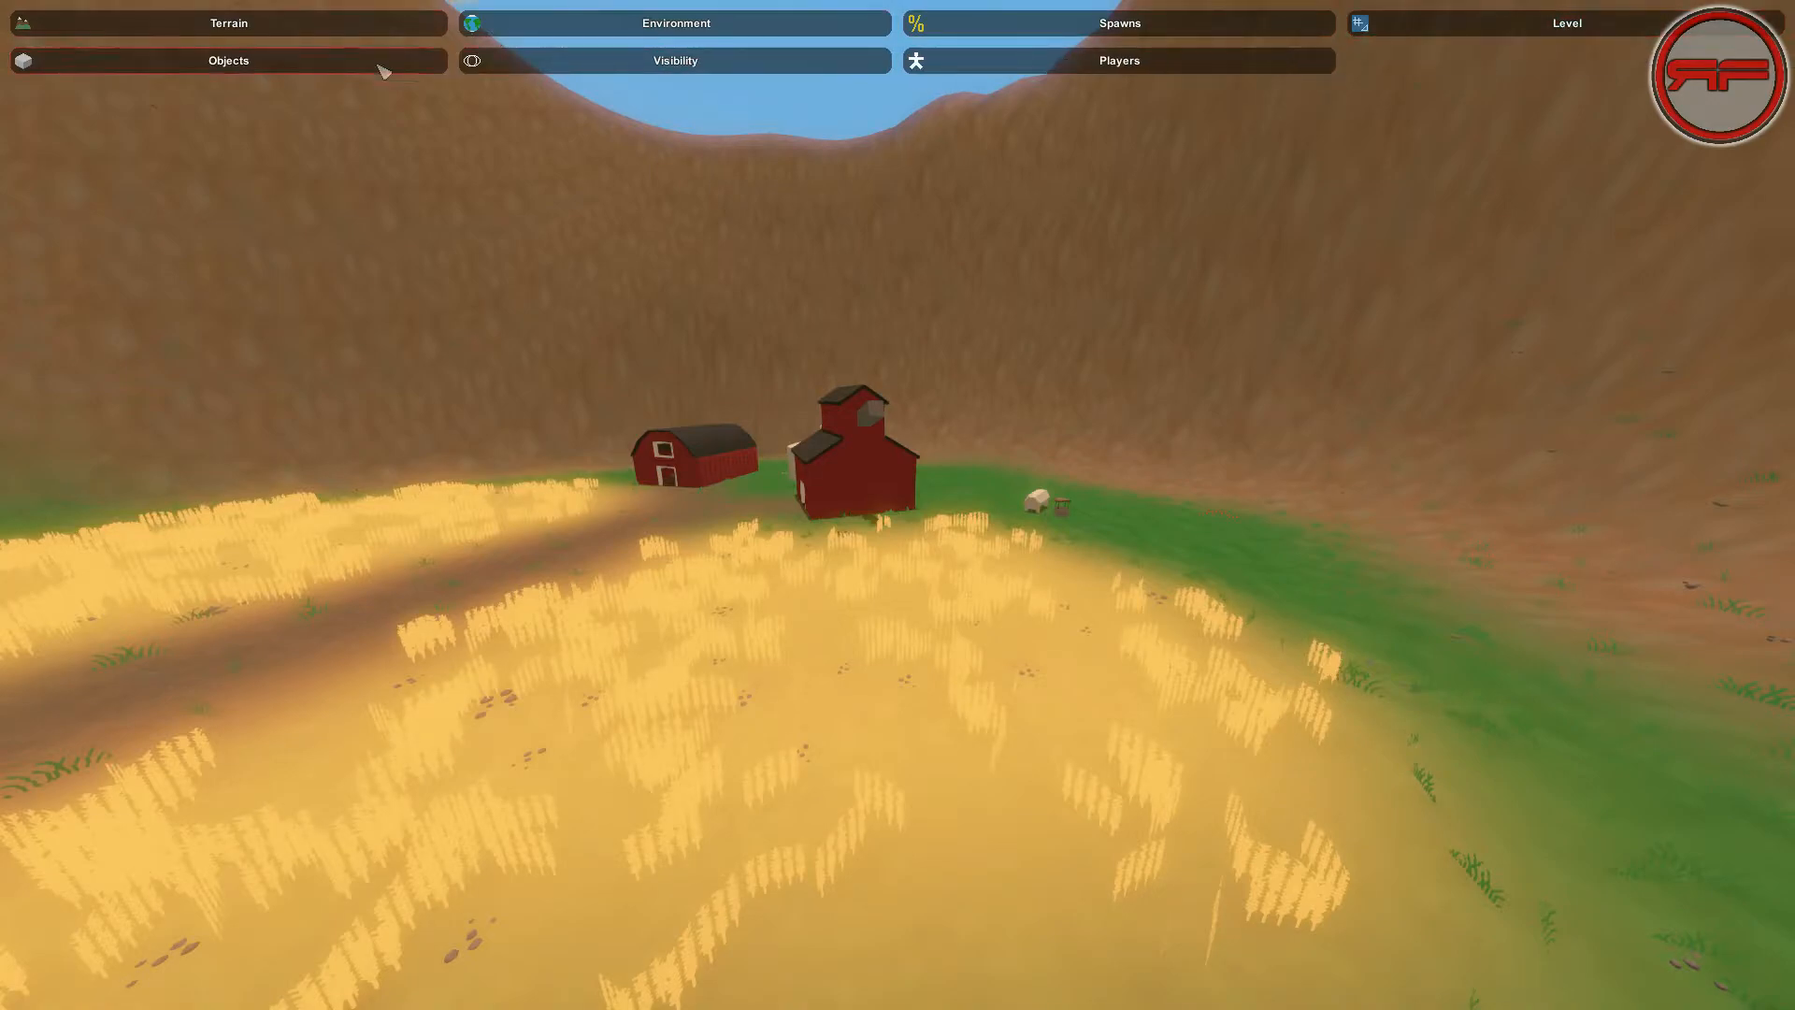
{"action": "left_click", "coordinate": [383, 67]}
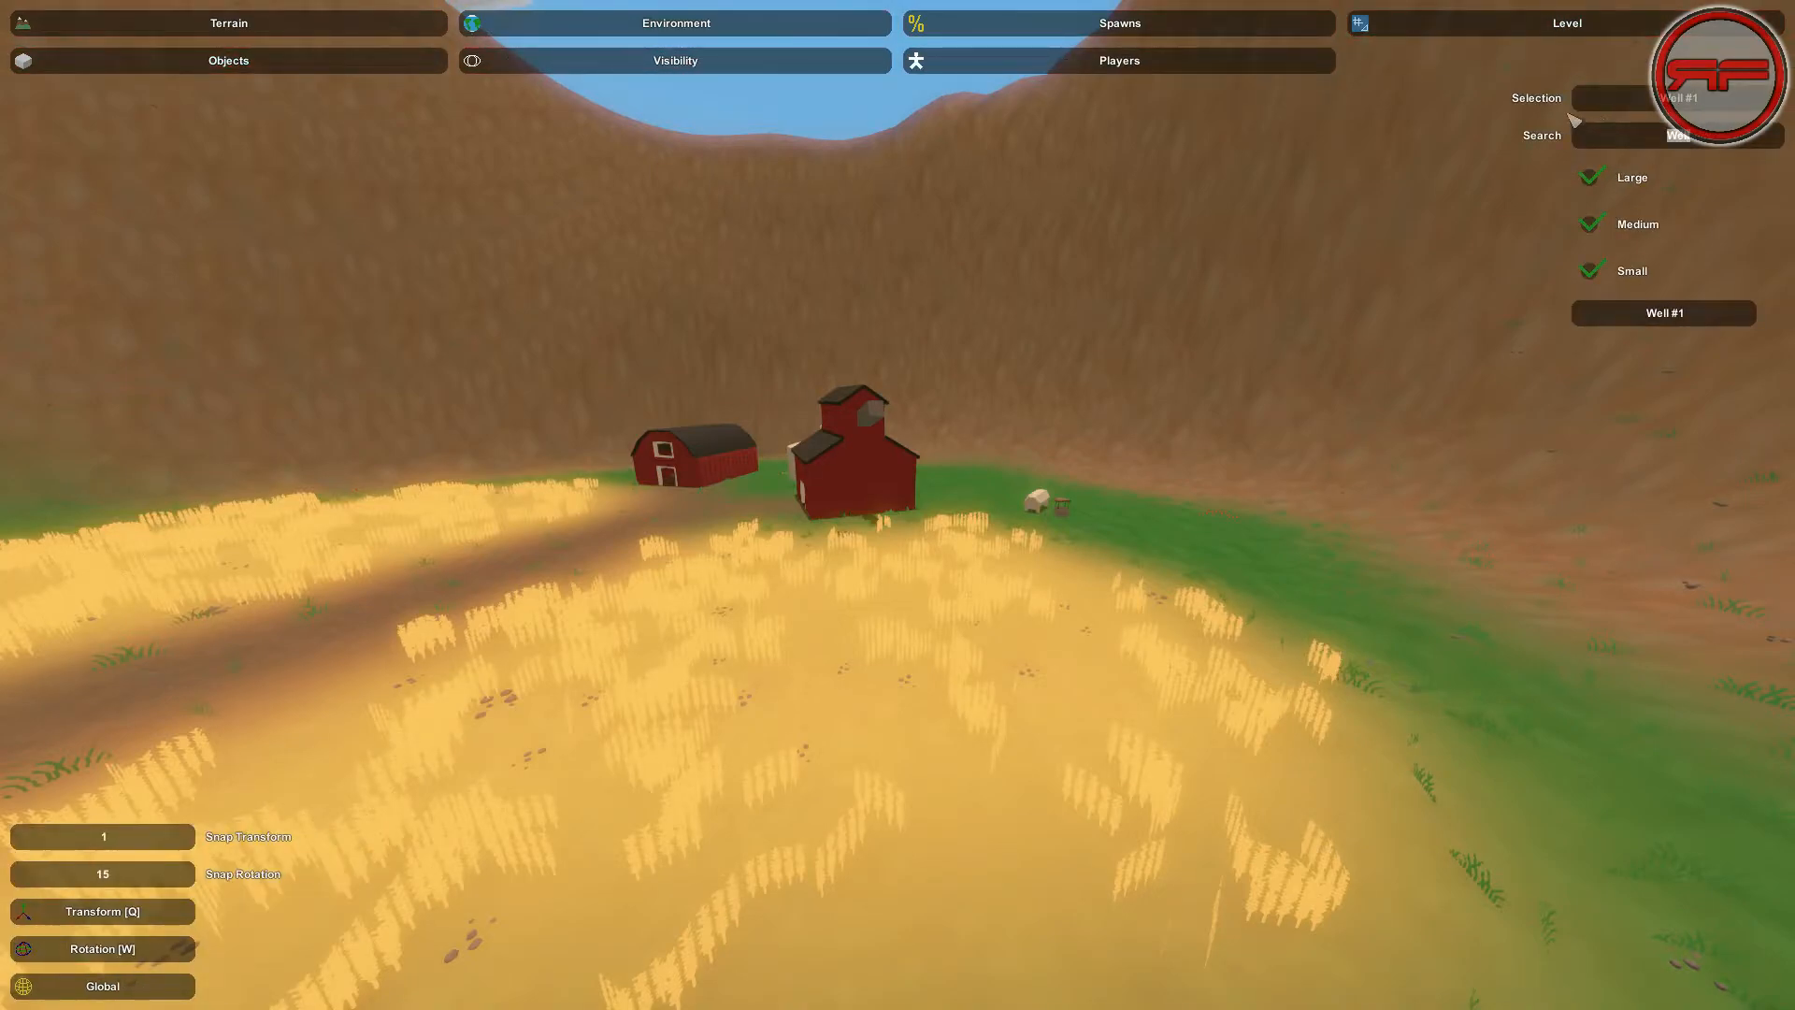
{"action": "key", "text": "BackSpace"}
{"action": "type", "text": "Log"}
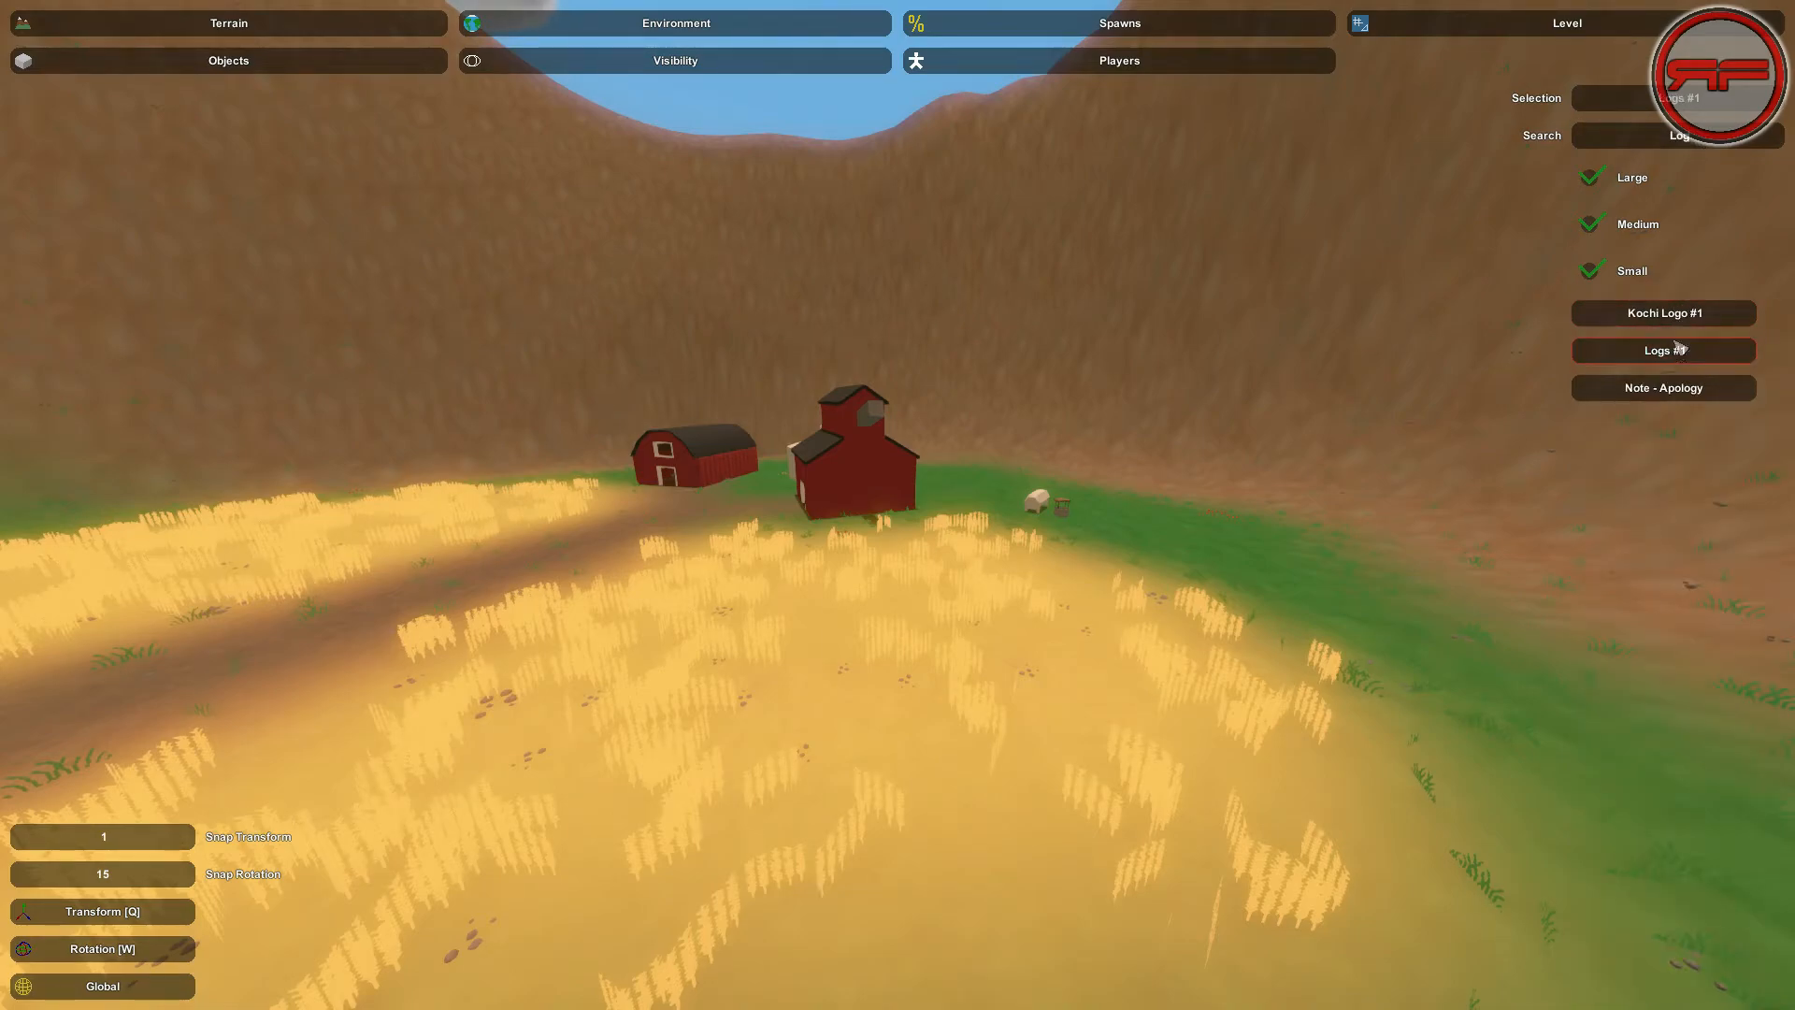
Search the objects for Cabi and for House, and clear the search
{"action": "type", "text": "Ca"}
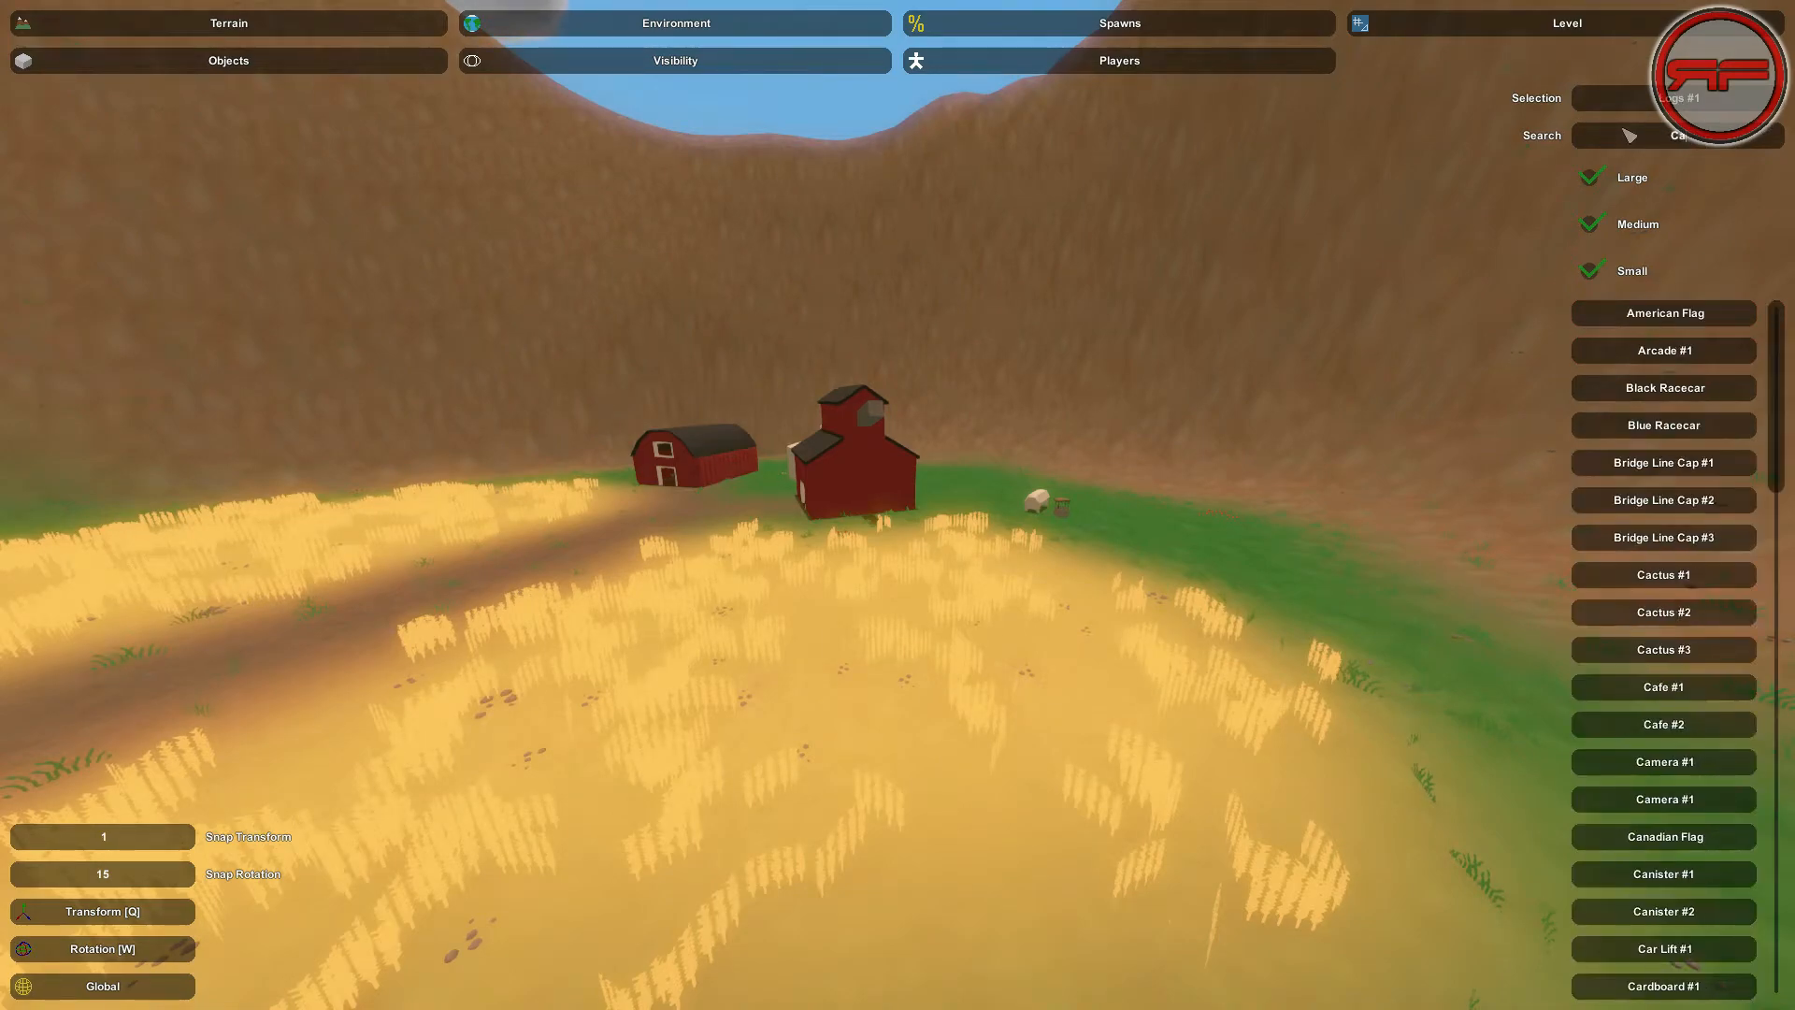
{"action": "type", "text": "bi"}
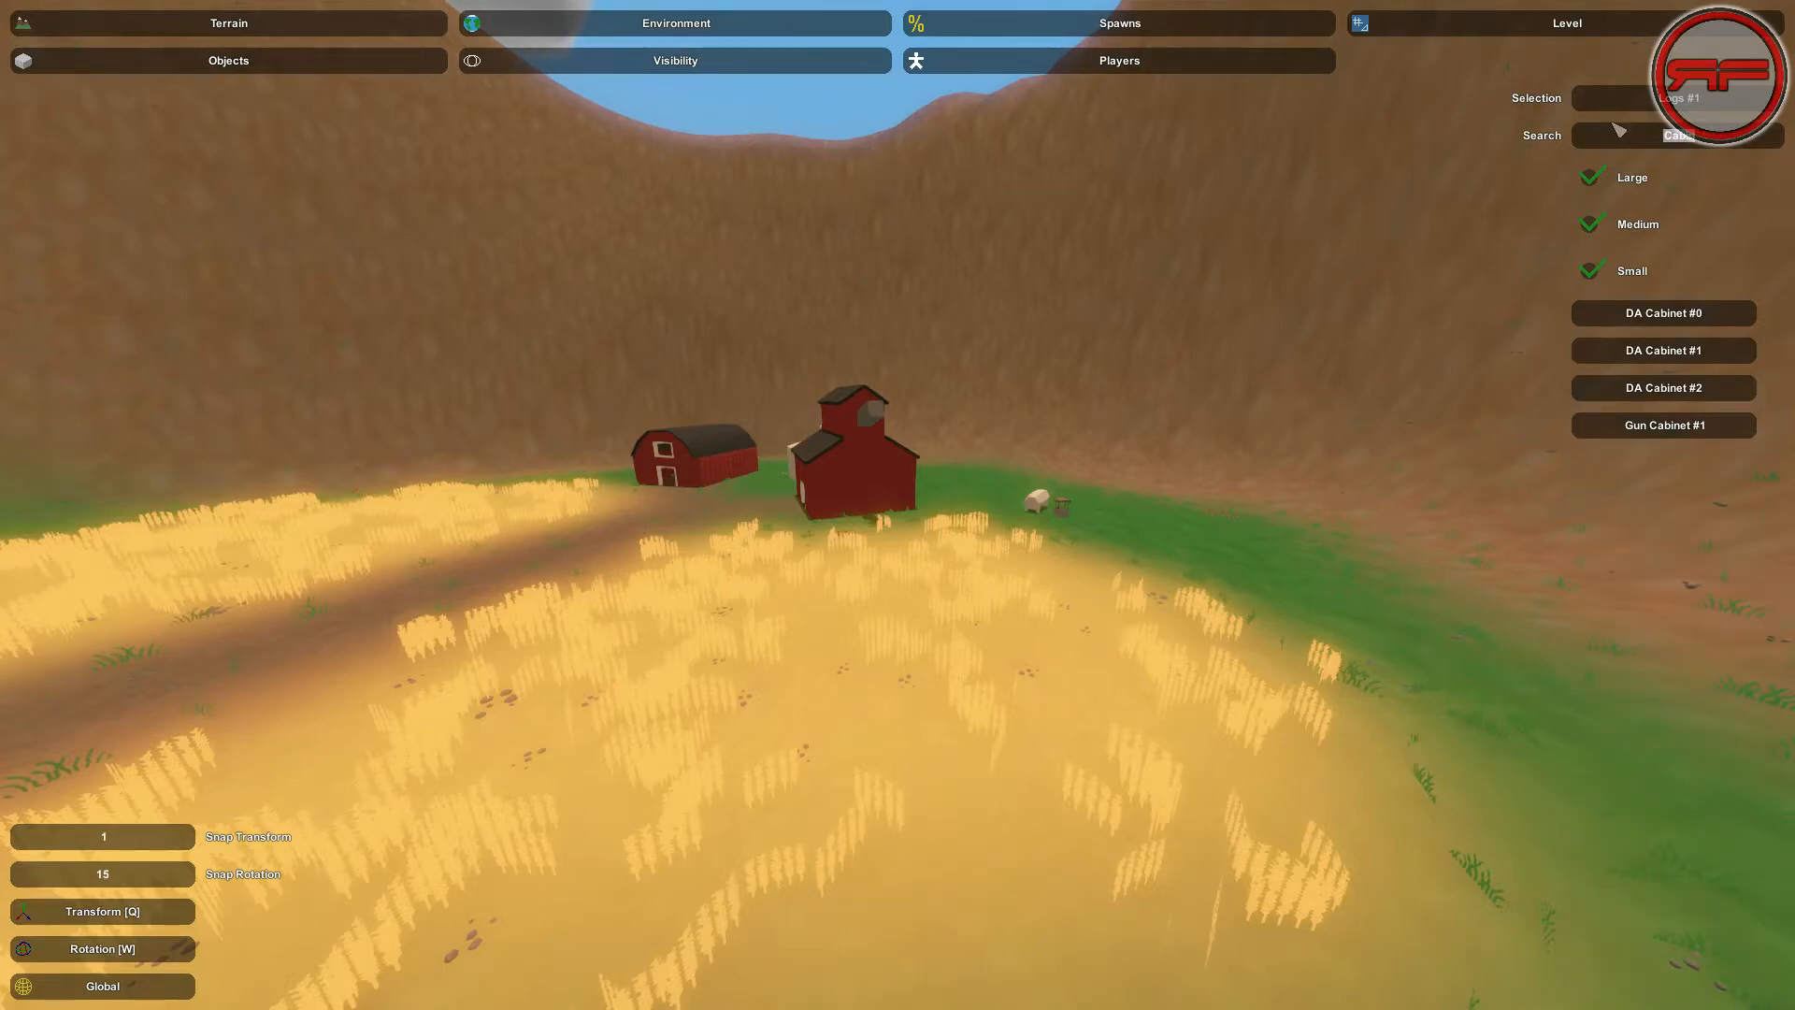
{"action": "type", "text": "House"}
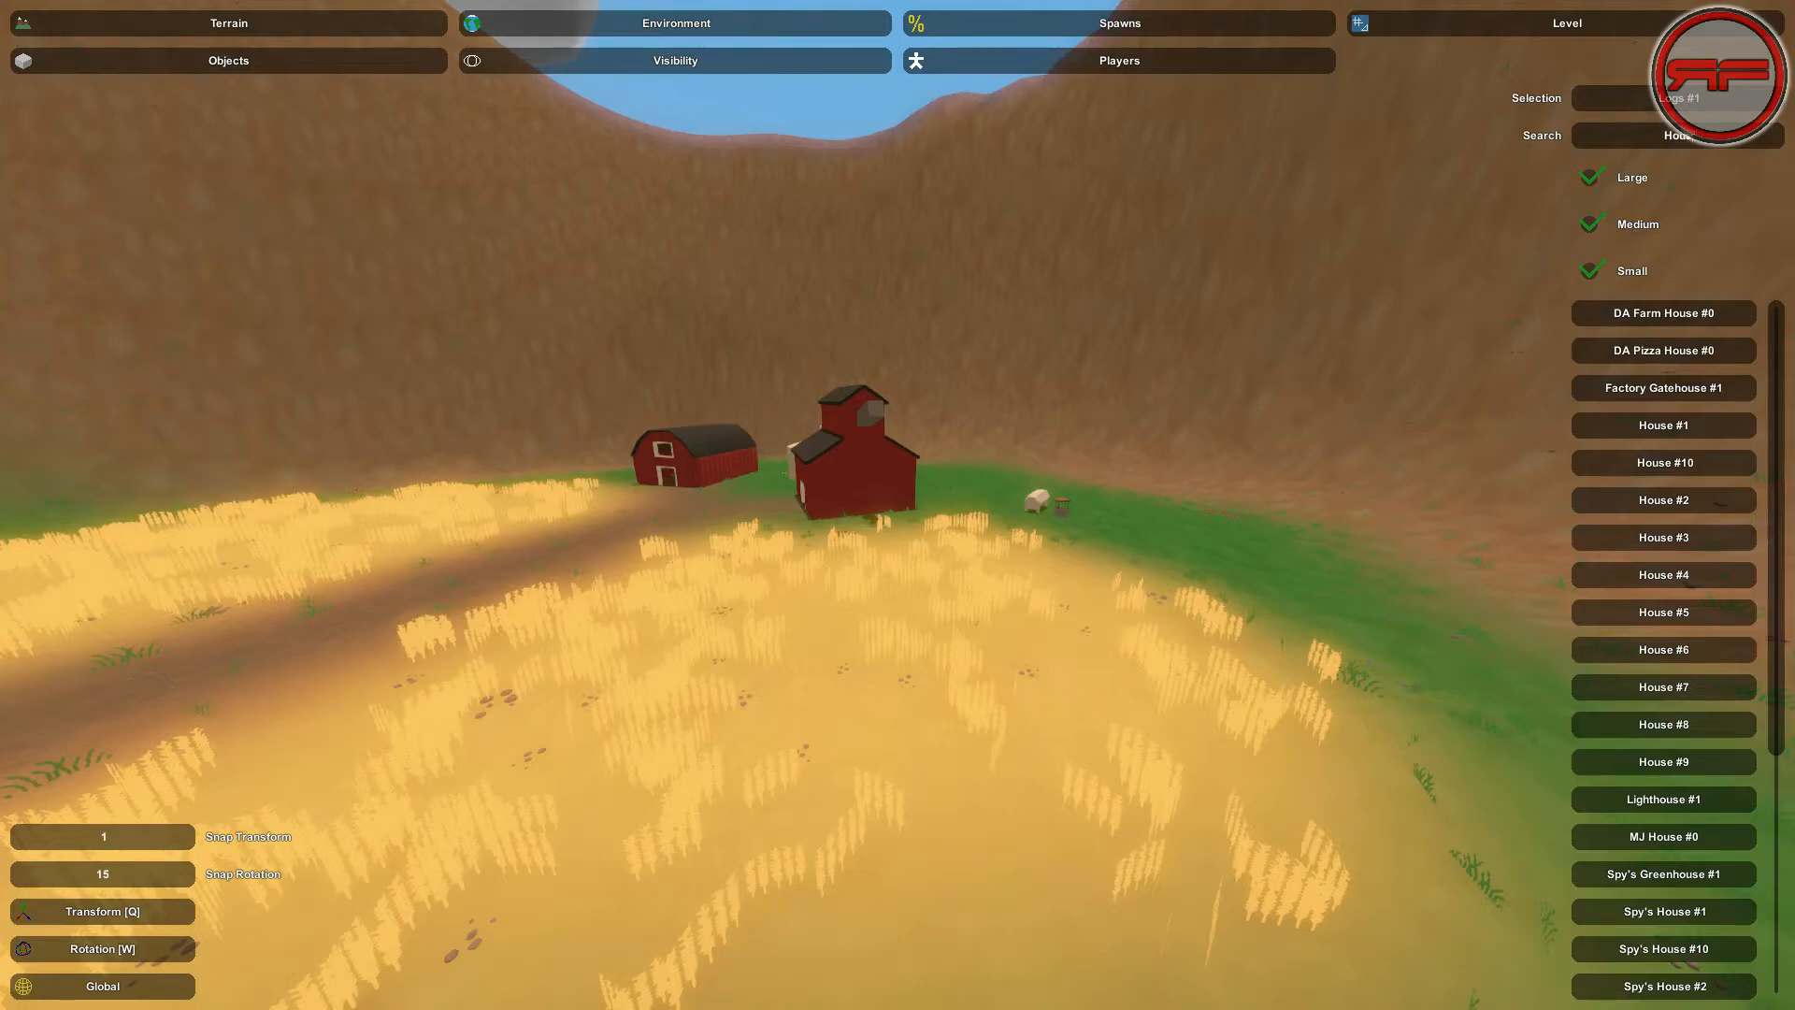
{"action": "key", "text": "BackSpace"}
{"action": "key", "text": "BackSpace"}
{"action": "key", "text": "BackSpace"}
{"action": "key", "text": "BackSpace"}
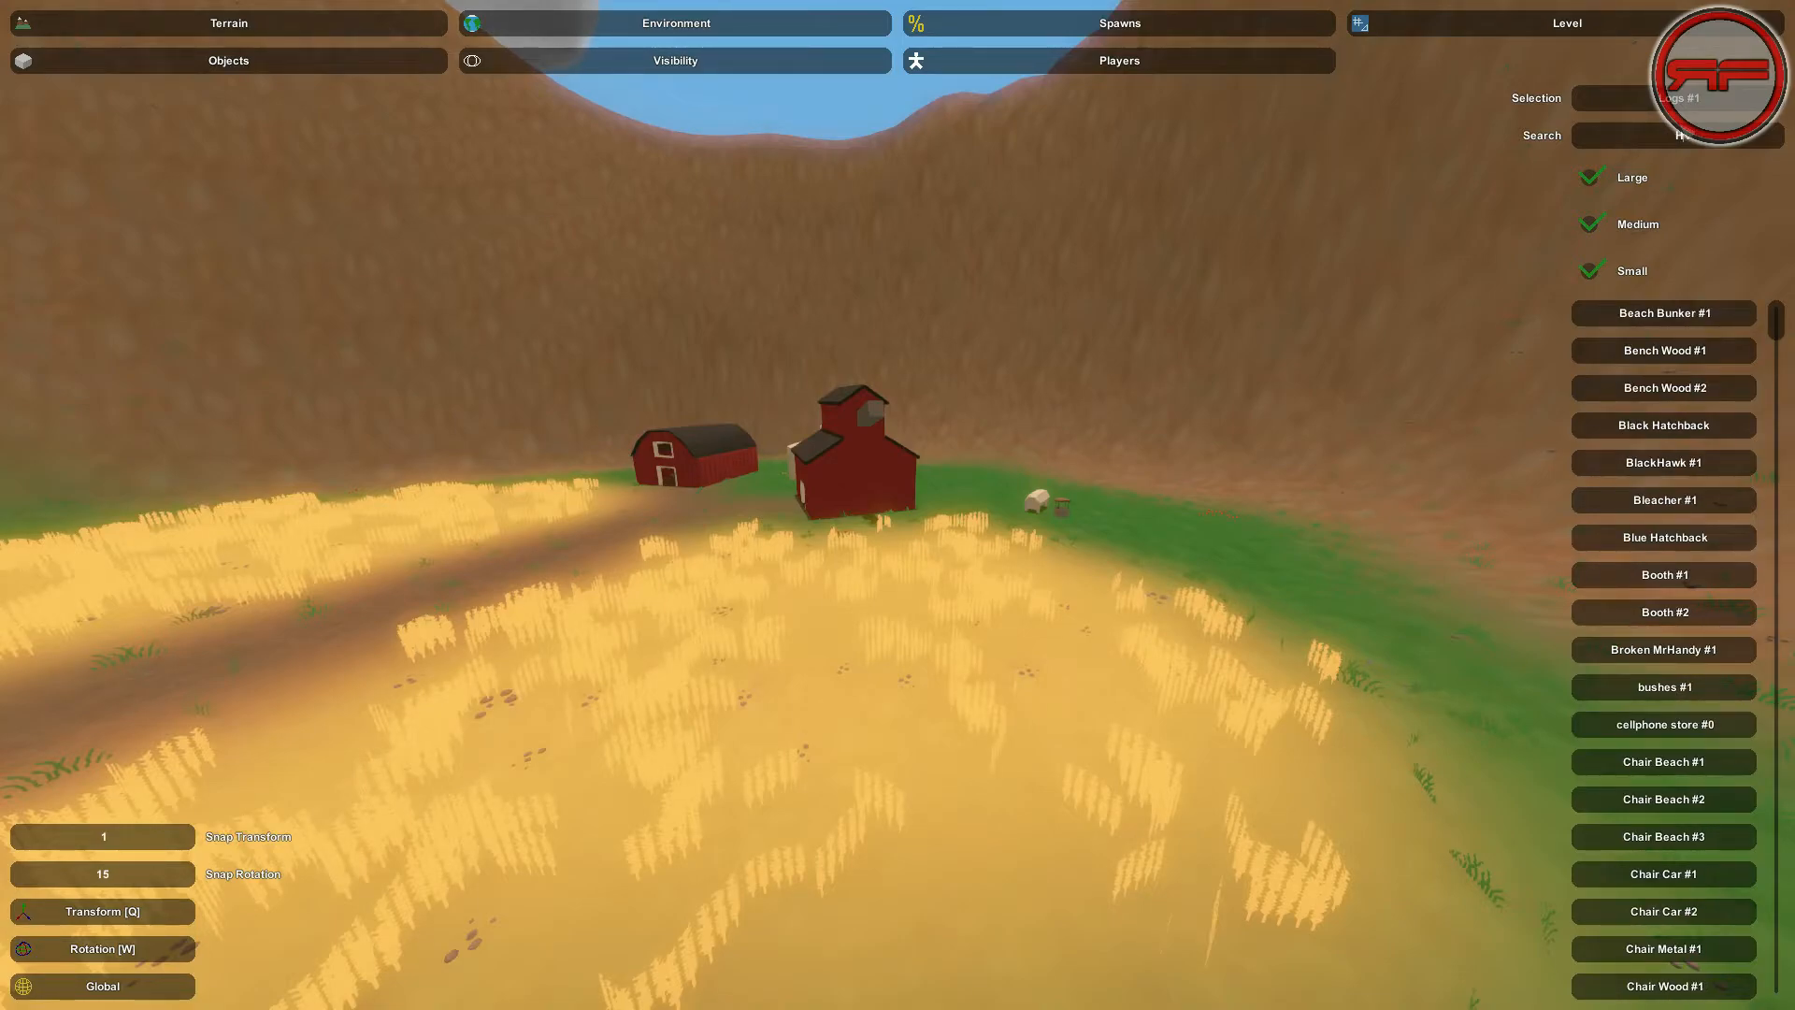
{"action": "key", "text": "BackSpace"}
Search the objects for Lodg and place Lodge #1 at the wheat field's edge near the valley wall
{"action": "type", "text": "Lodg"}
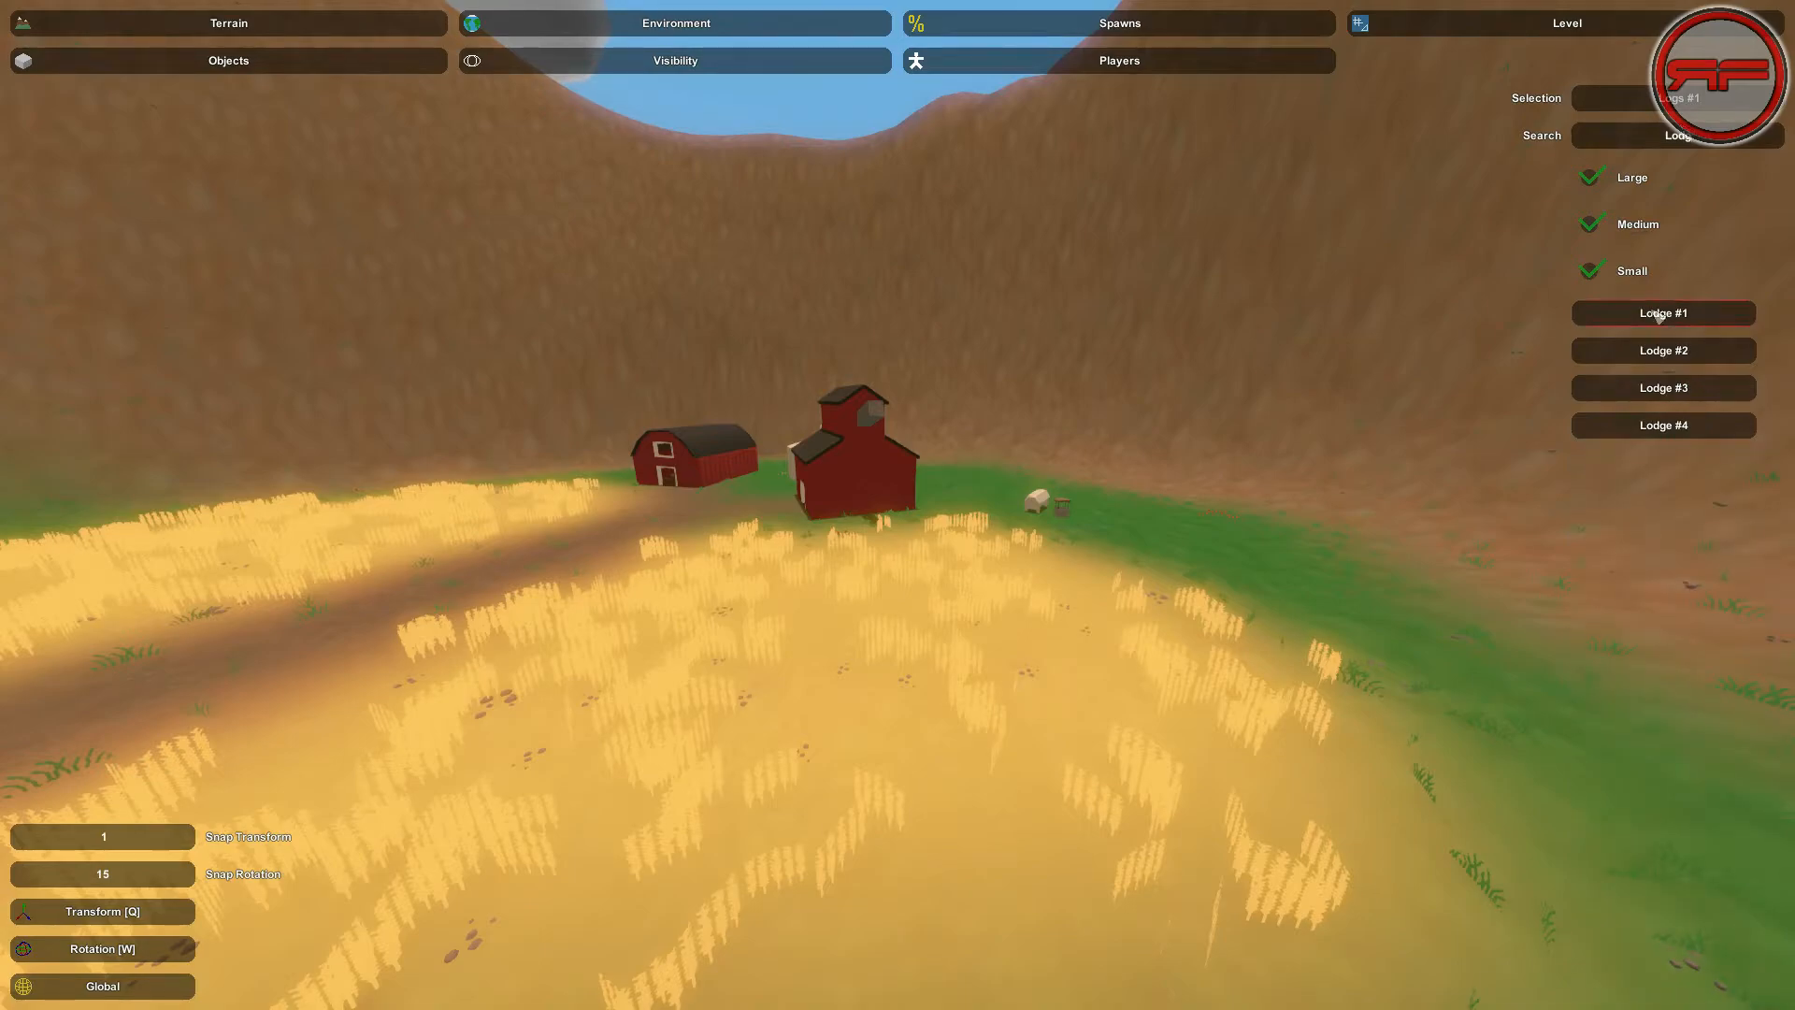
{"action": "key", "text": "w"}
{"action": "right_click_drag", "start_coordinate": [1535, 452], "coordinate": [1338, 420]}
{"action": "key", "text": "s"}
{"action": "key", "text": "w"}
{"action": "key", "text": "e"}
{"action": "left_click", "coordinate": [814, 672]}
{"action": "key", "text": "s"}
{"action": "right_click_drag", "start_coordinate": [874, 692], "coordinate": [865, 759]}
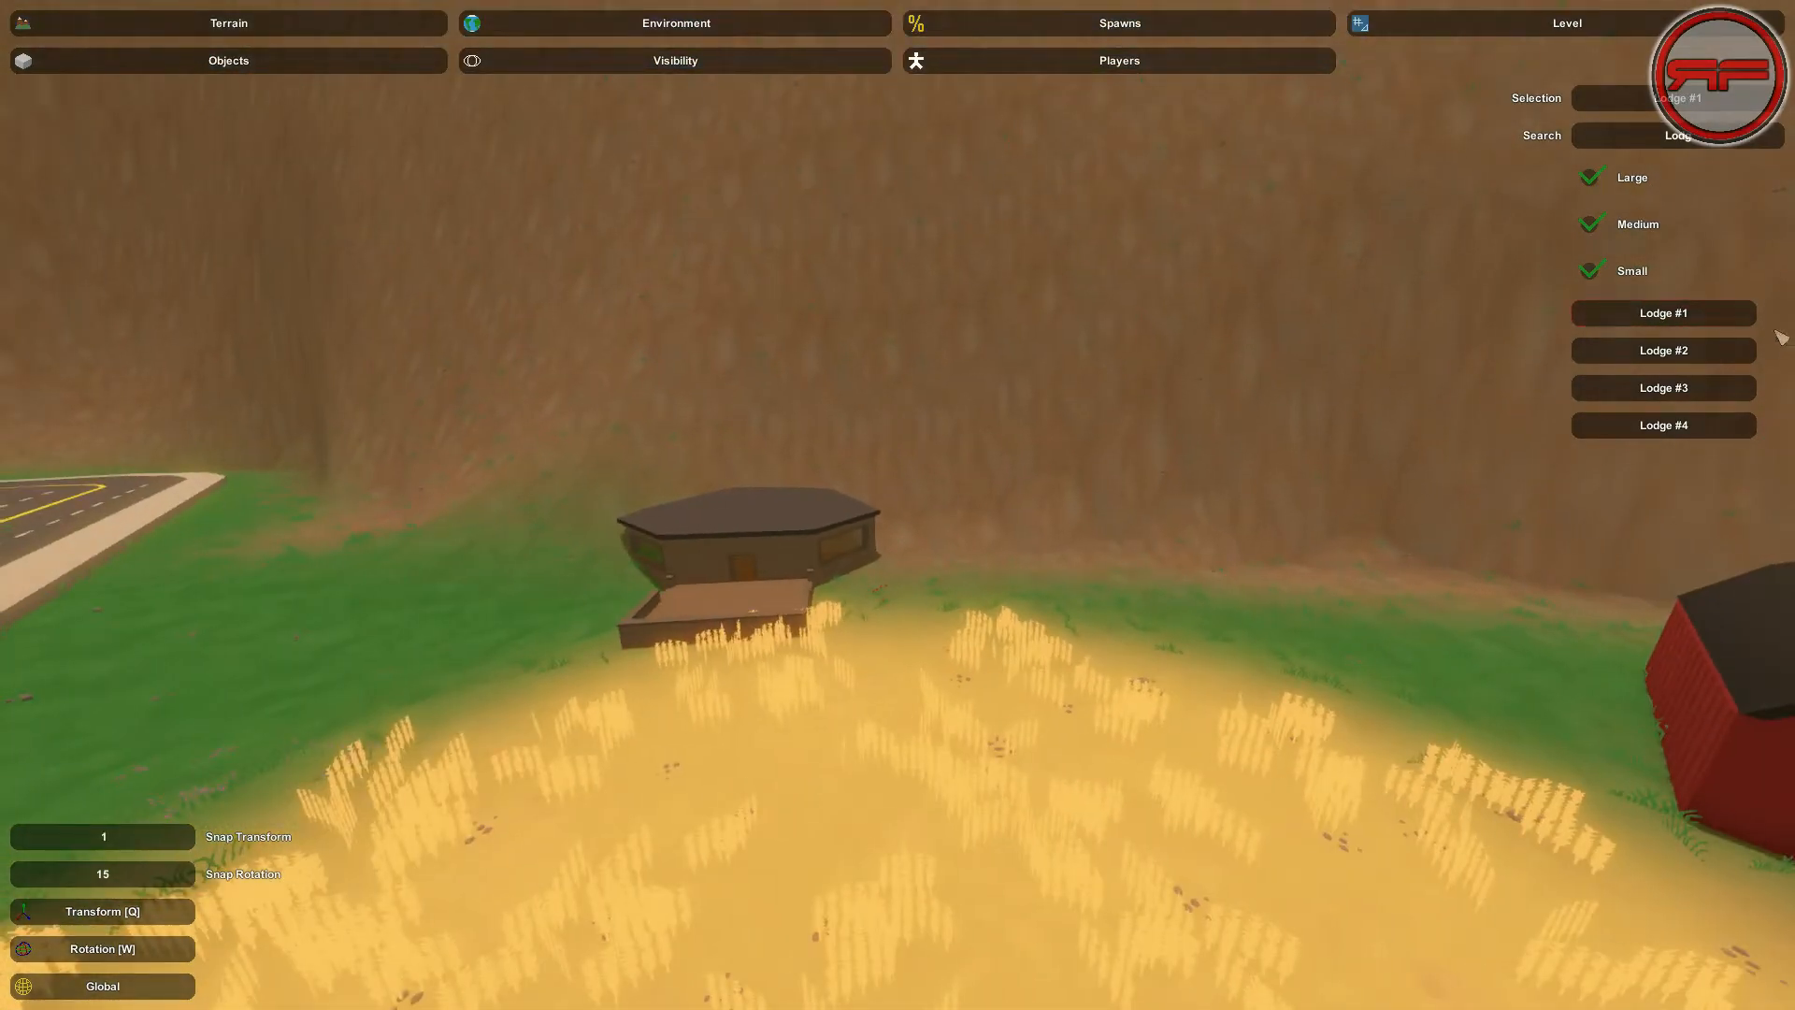
Place Lodge #2, Lodge #3 and Lodge #4 in a row between Lodge #1 and the round-roofed red barn
{"action": "key", "text": "e"}
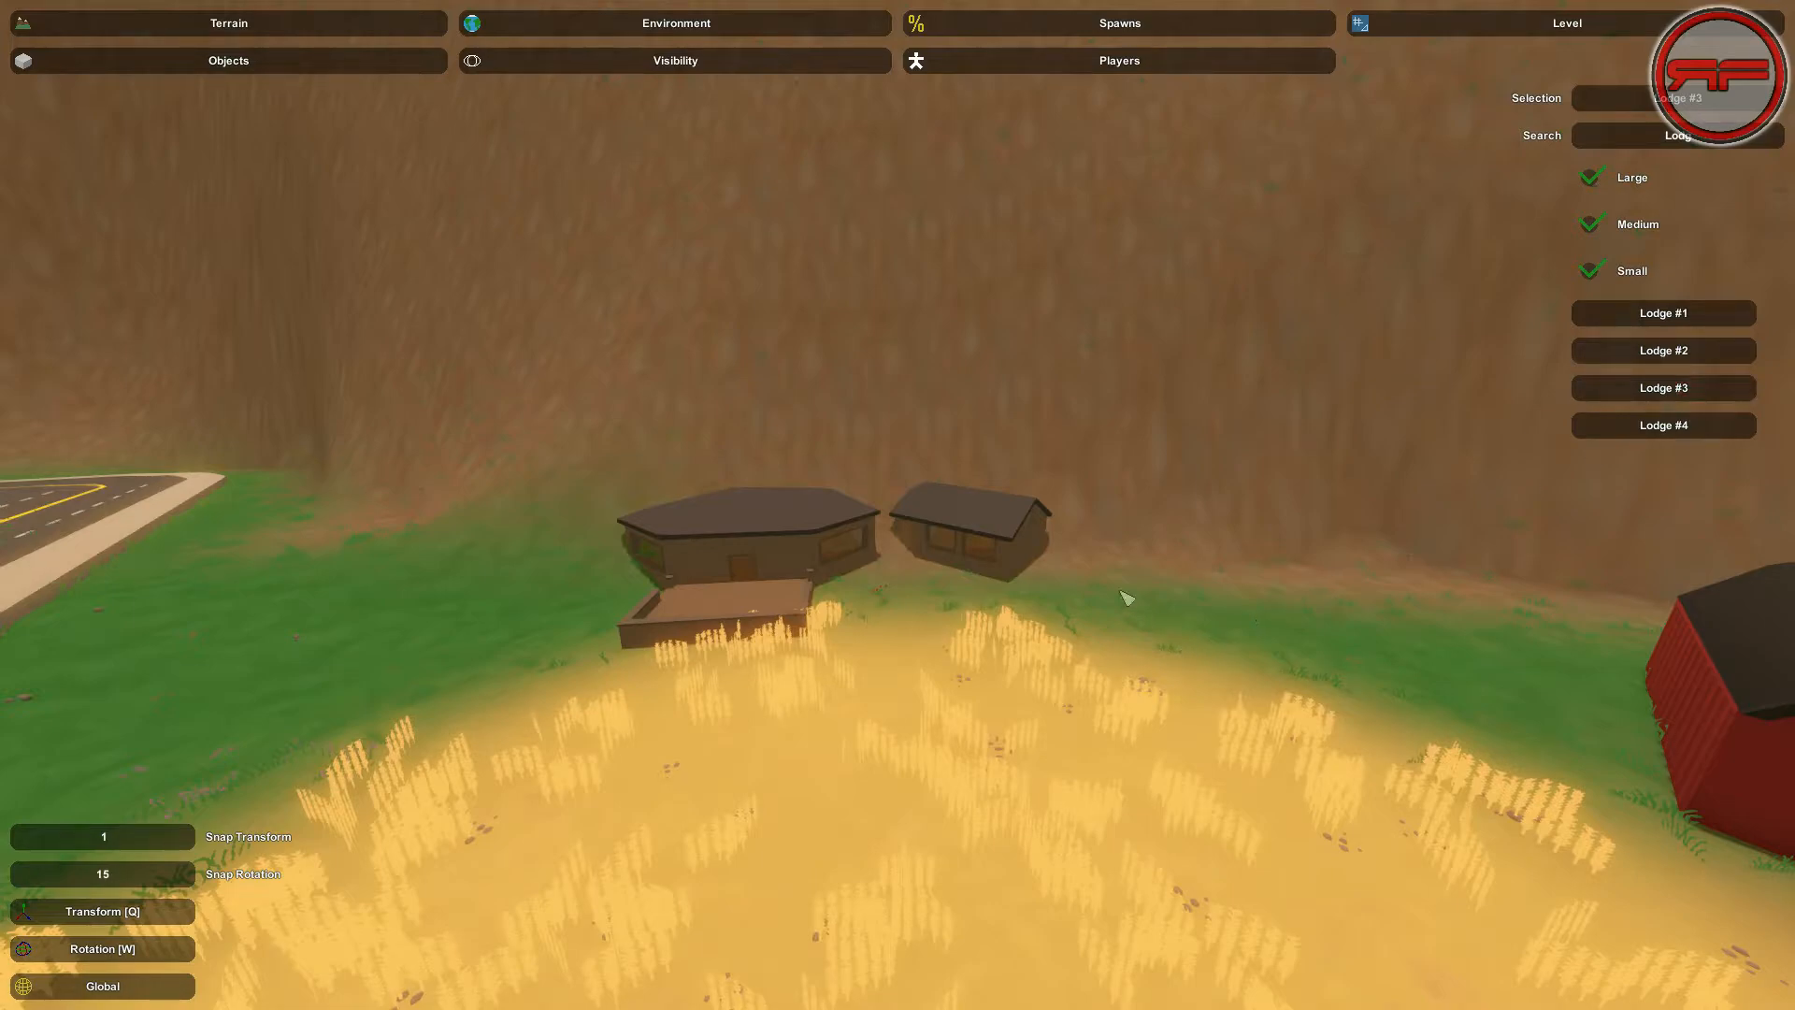
{"action": "key", "text": "e"}
{"action": "left_click", "coordinate": [1346, 613]}
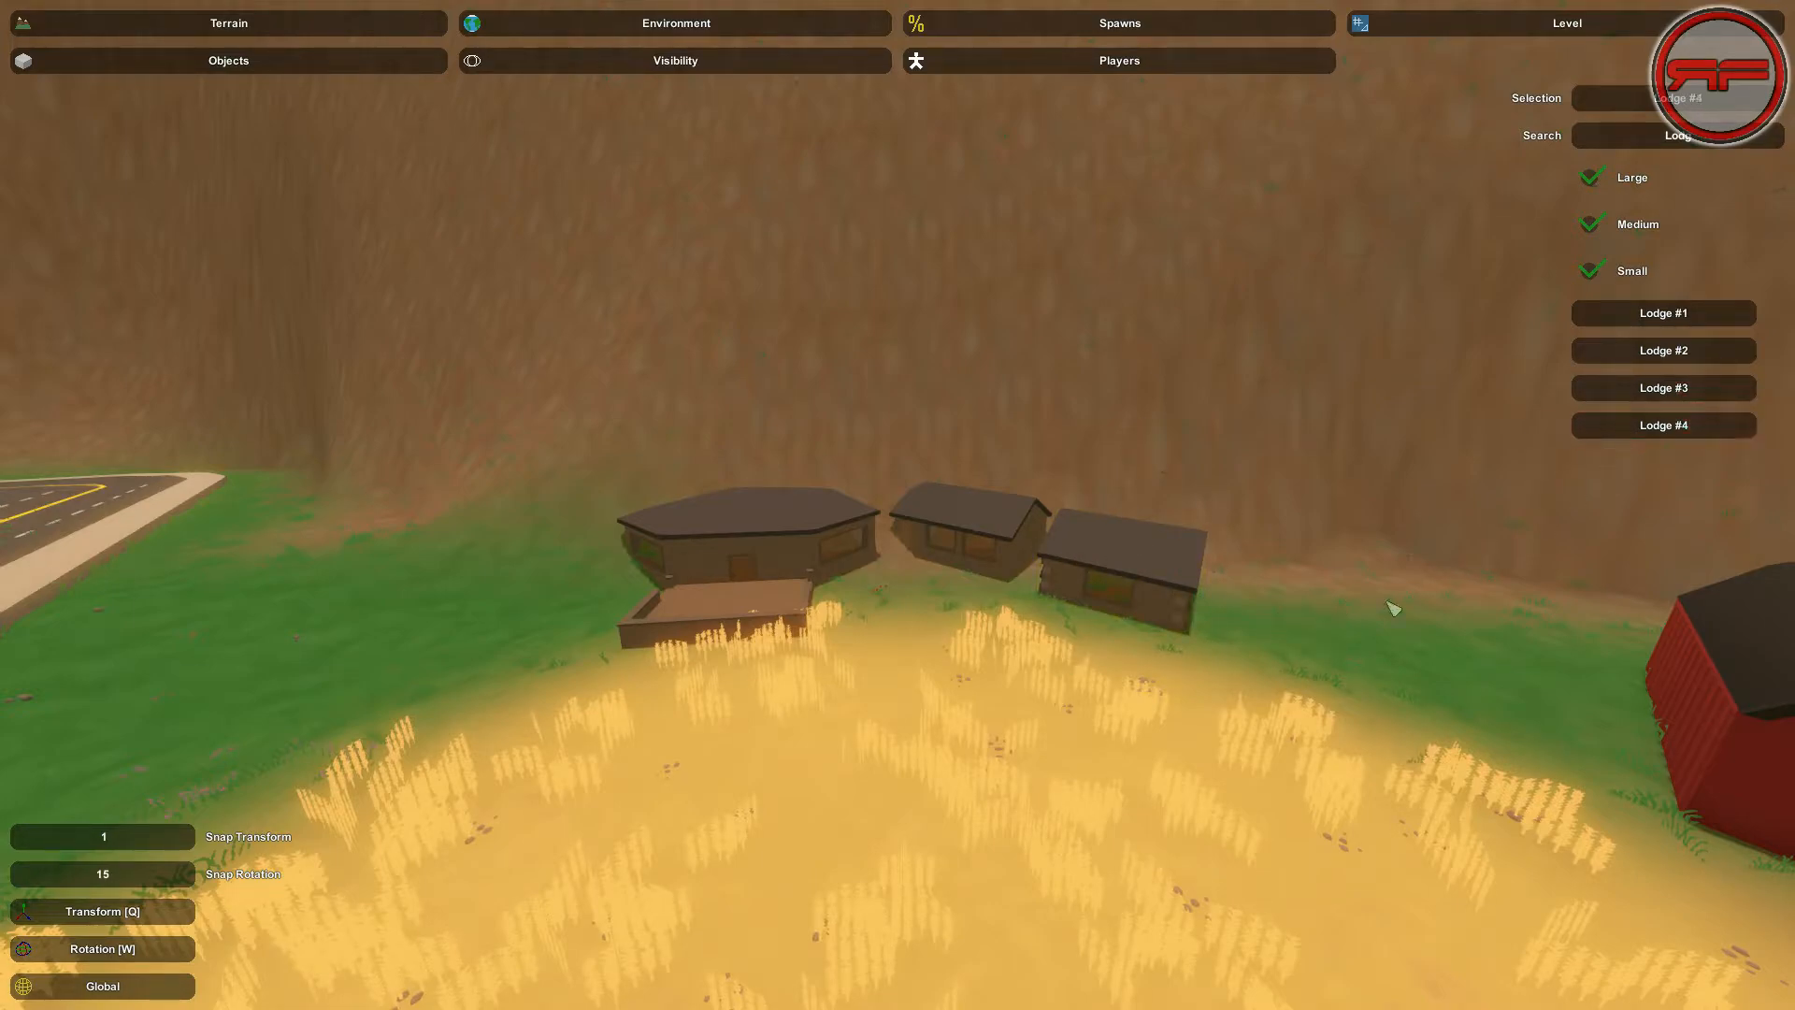
{"action": "key", "text": "e"}
{"action": "left_click", "coordinate": [1393, 609]}
Delete the large lodge standing directly beside the round-roofed red barn
{"action": "right_click_drag", "start_coordinate": [1393, 609], "coordinate": [1394, 598]}
{"action": "key", "text": "w"}
{"action": "right_click_drag", "start_coordinate": [897, 505], "coordinate": [1122, 500]}
{"action": "left_click", "coordinate": [930, 400]}
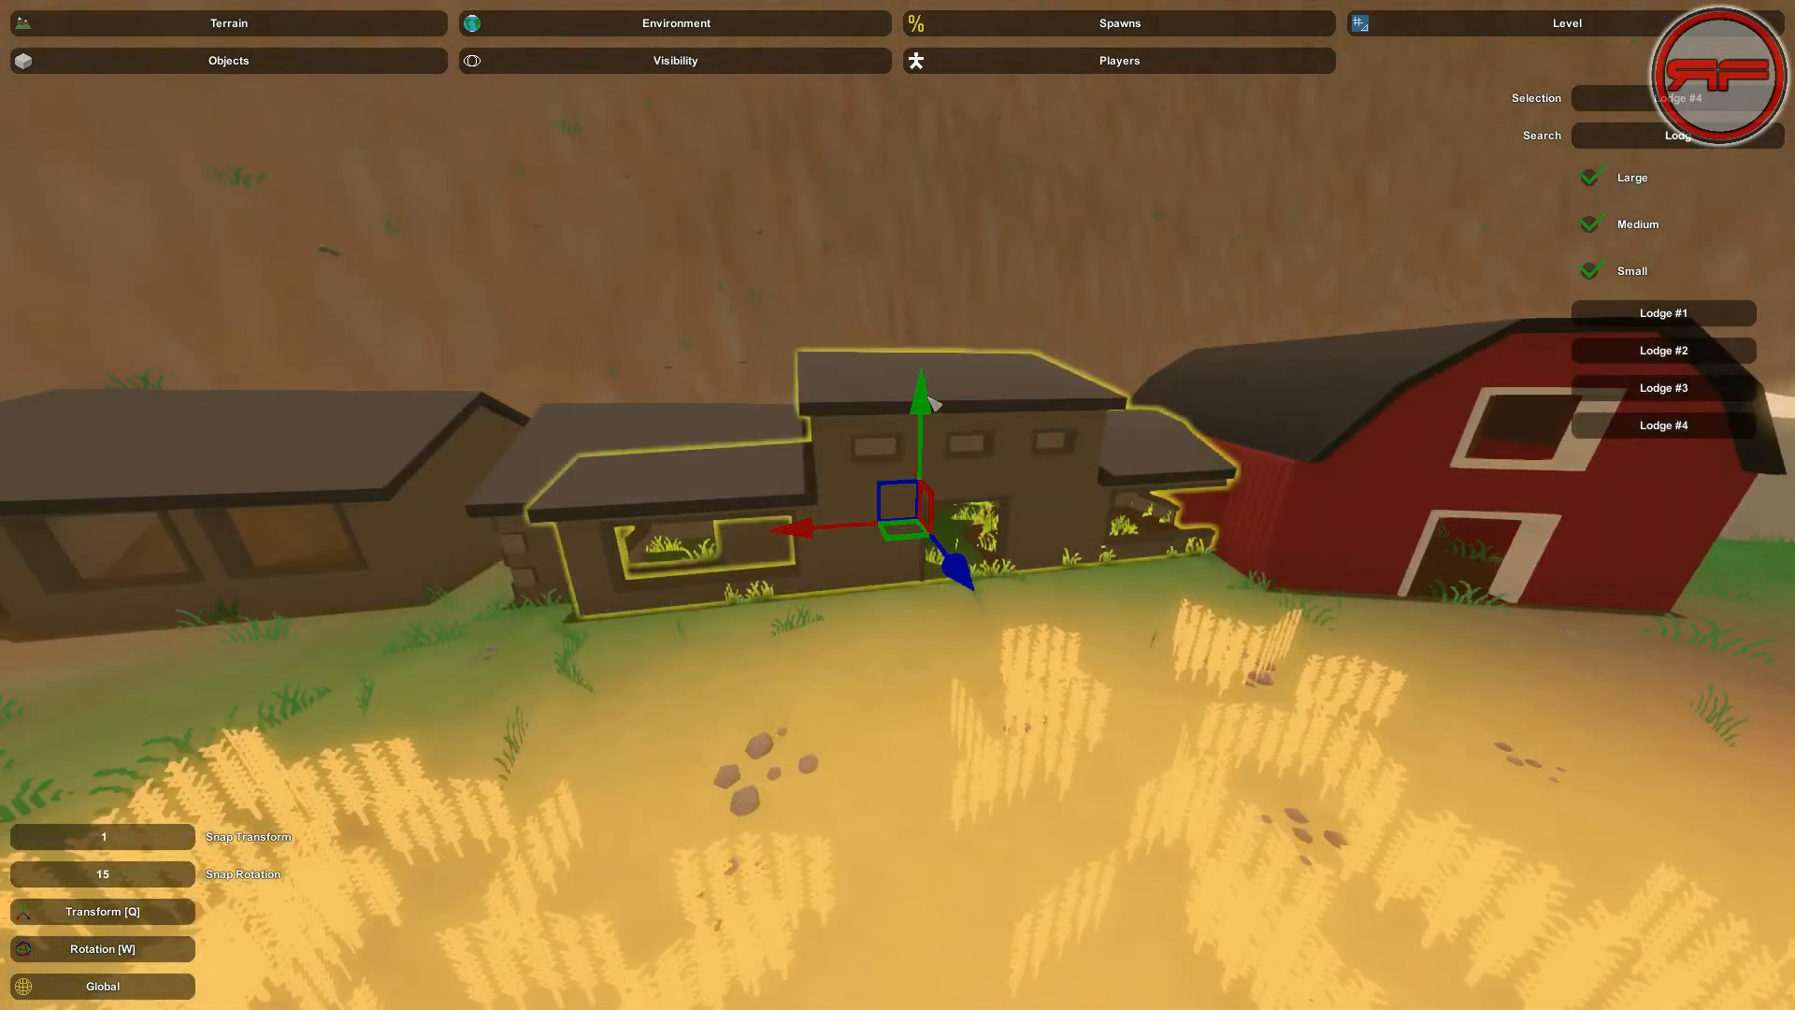
{"action": "key", "text": "Delete"}
Shift the large lodge with the deck toward the valley wall and delete it
{"action": "key", "text": "w"}
{"action": "right_click_drag", "start_coordinate": [934, 396], "coordinate": [641, 357]}
{"action": "left_click", "coordinate": [872, 483]}
{"action": "left_click_drag", "start_coordinate": [872, 483], "coordinate": [903, 319]}
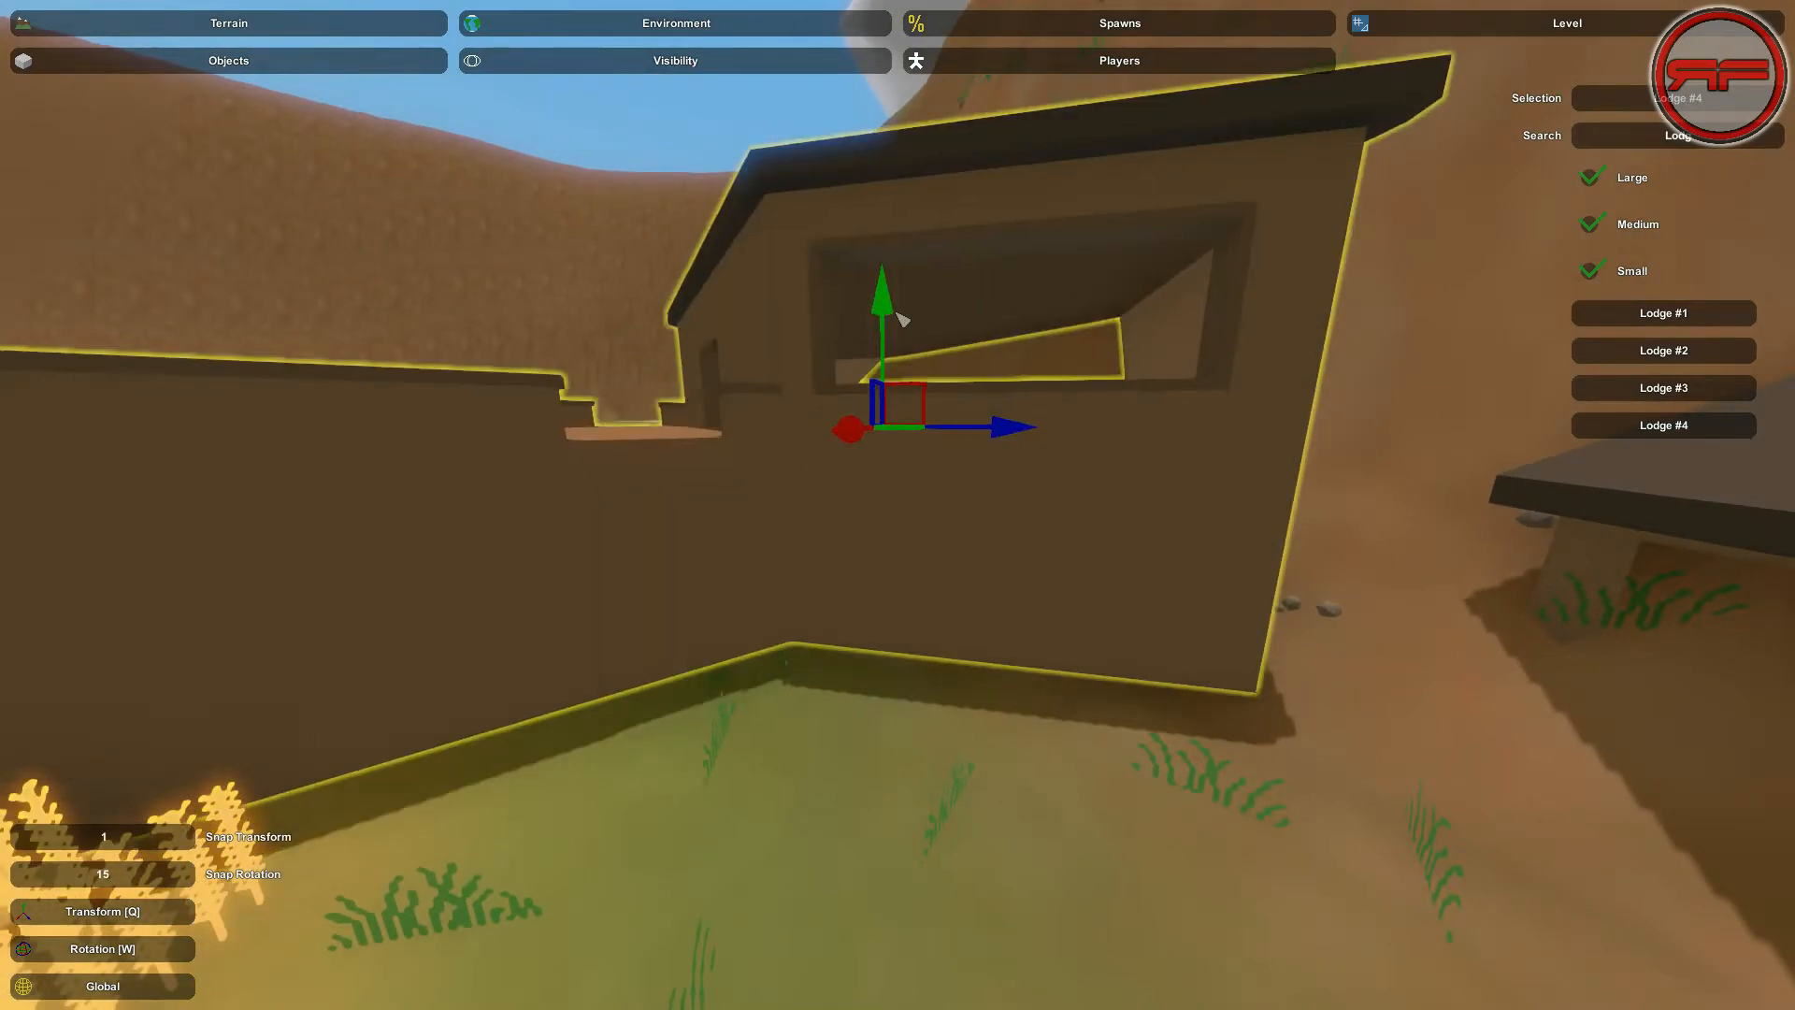
{"action": "left_click_drag", "start_coordinate": [980, 410], "coordinate": [621, 421]}
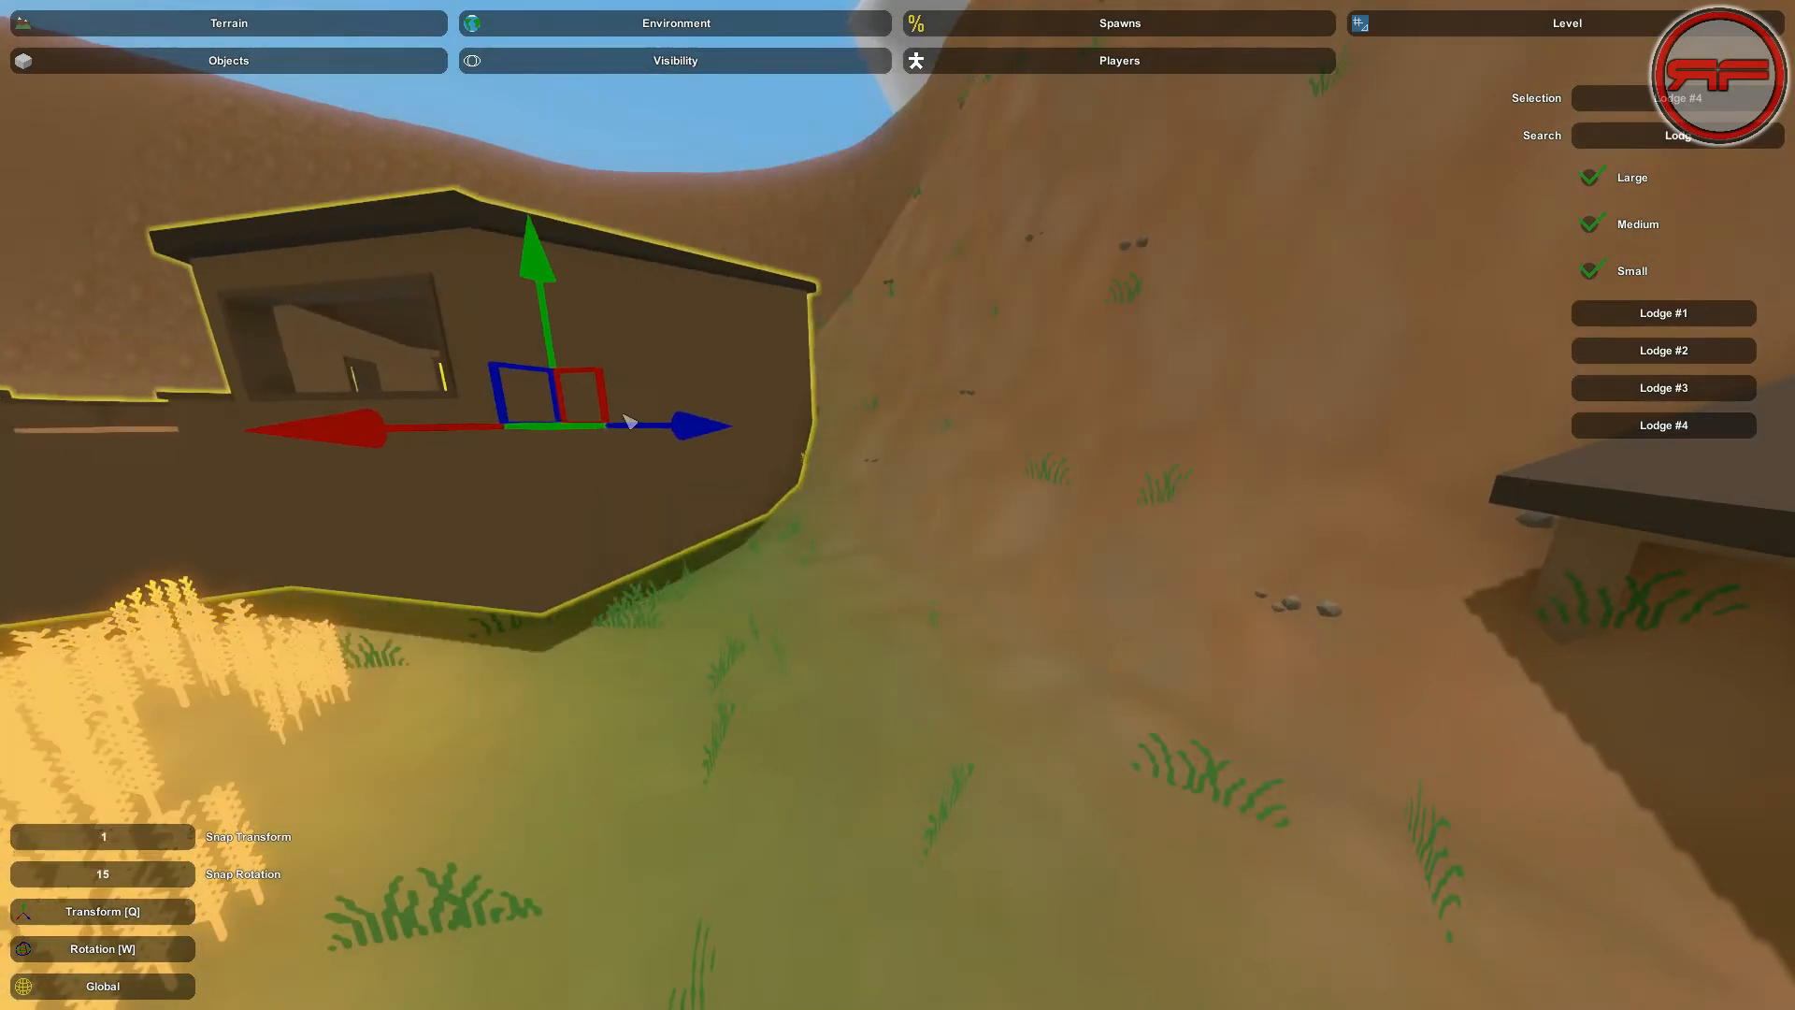
{"action": "key", "text": "Delete"}
Delete one of the two remaining lodges, keeping the small gabled one near the round-roofed barn
{"action": "right_click_drag", "start_coordinate": [629, 422], "coordinate": [1038, 444]}
{"action": "key", "text": "w"}
{"action": "right_click_drag", "start_coordinate": [897, 505], "coordinate": [916, 547]}
{"action": "left_click", "coordinate": [896, 506]}
{"action": "key", "text": "s"}
{"action": "left_click", "coordinate": [852, 492]}
{"action": "key", "text": "Delete"}
Select the small gabled lodge and check its placement beside the round-roofed red barn
{"action": "key", "text": "s"}
{"action": "key", "text": "w"}
{"action": "left_click", "coordinate": [879, 498]}
{"action": "left_click", "coordinate": [948, 535]}
{"action": "key", "text": "w"}
{"action": "key", "text": "s"}
{"action": "key", "text": "s"}
{"action": "left_click", "coordinate": [883, 479]}
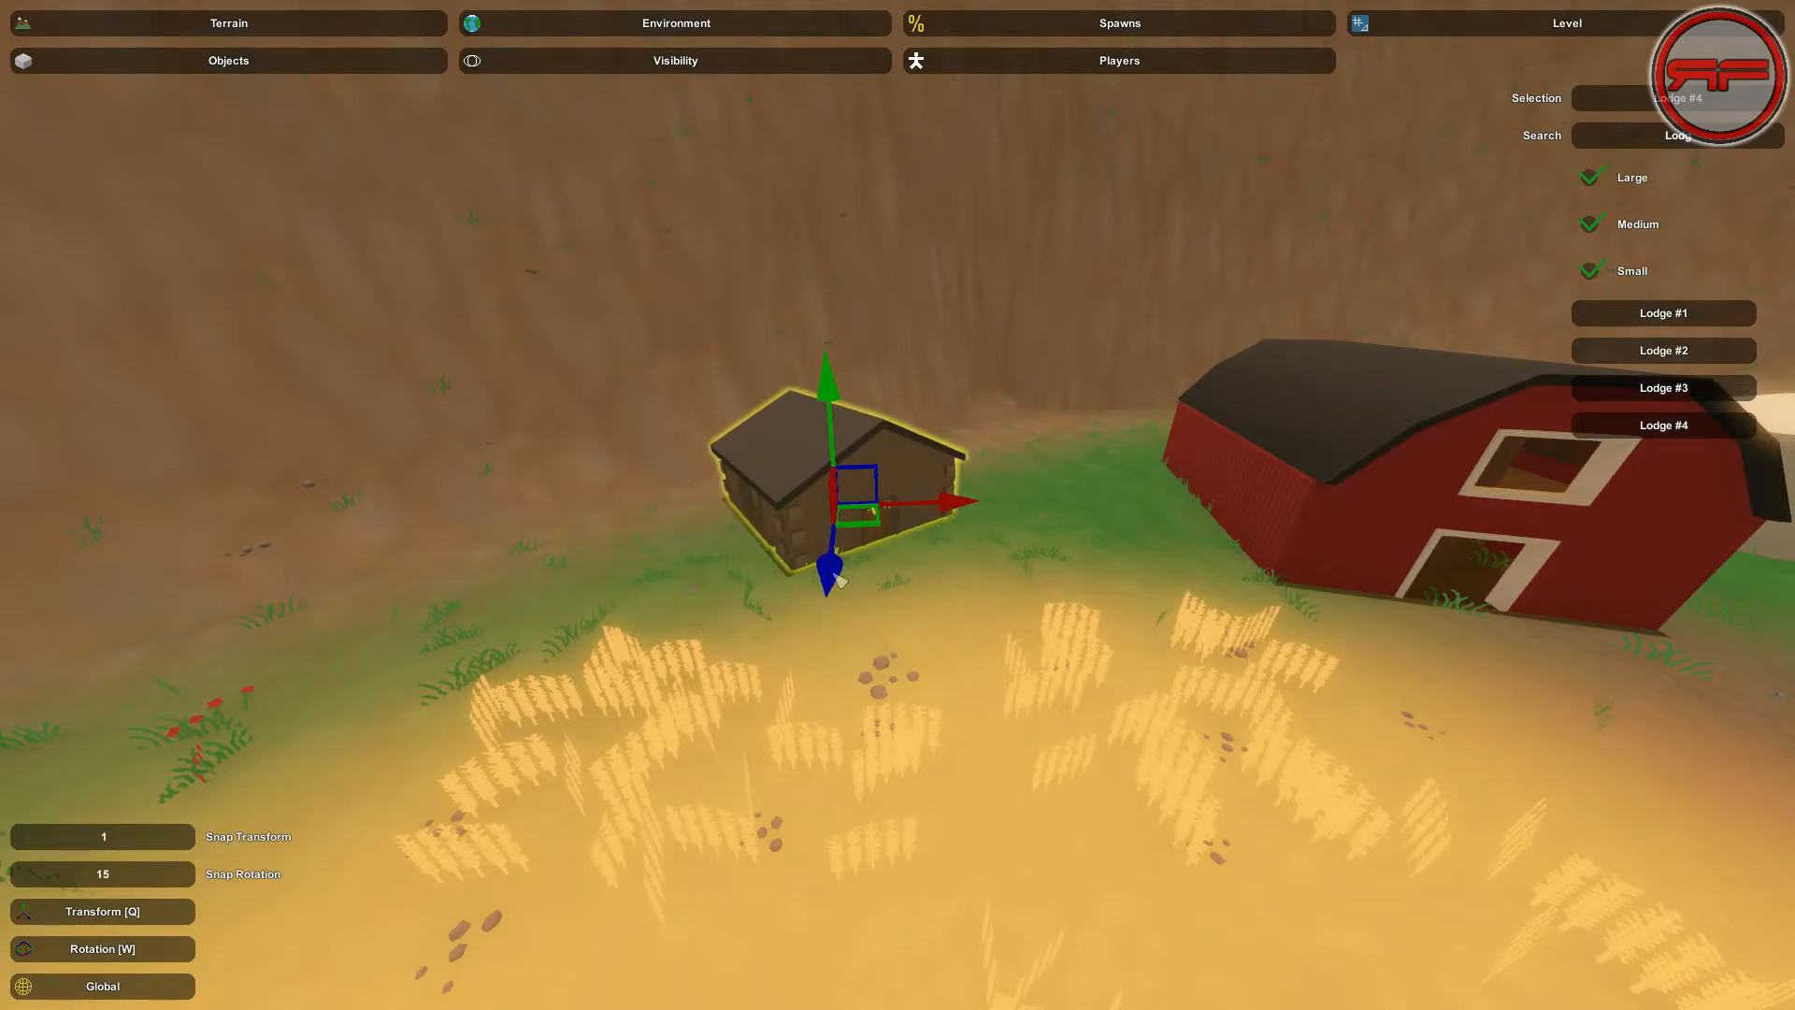
{"action": "key", "text": "s"}
{"action": "mouse_move", "coordinate": [834, 601]}
{"action": "right_mouse_down"}
{"action": "mouse_move", "coordinate": [856, 636]}
{"action": "mouse_move", "coordinate": [841, 603]}
{"action": "right_mouse_up"}
{"action": "key", "text": "w"}
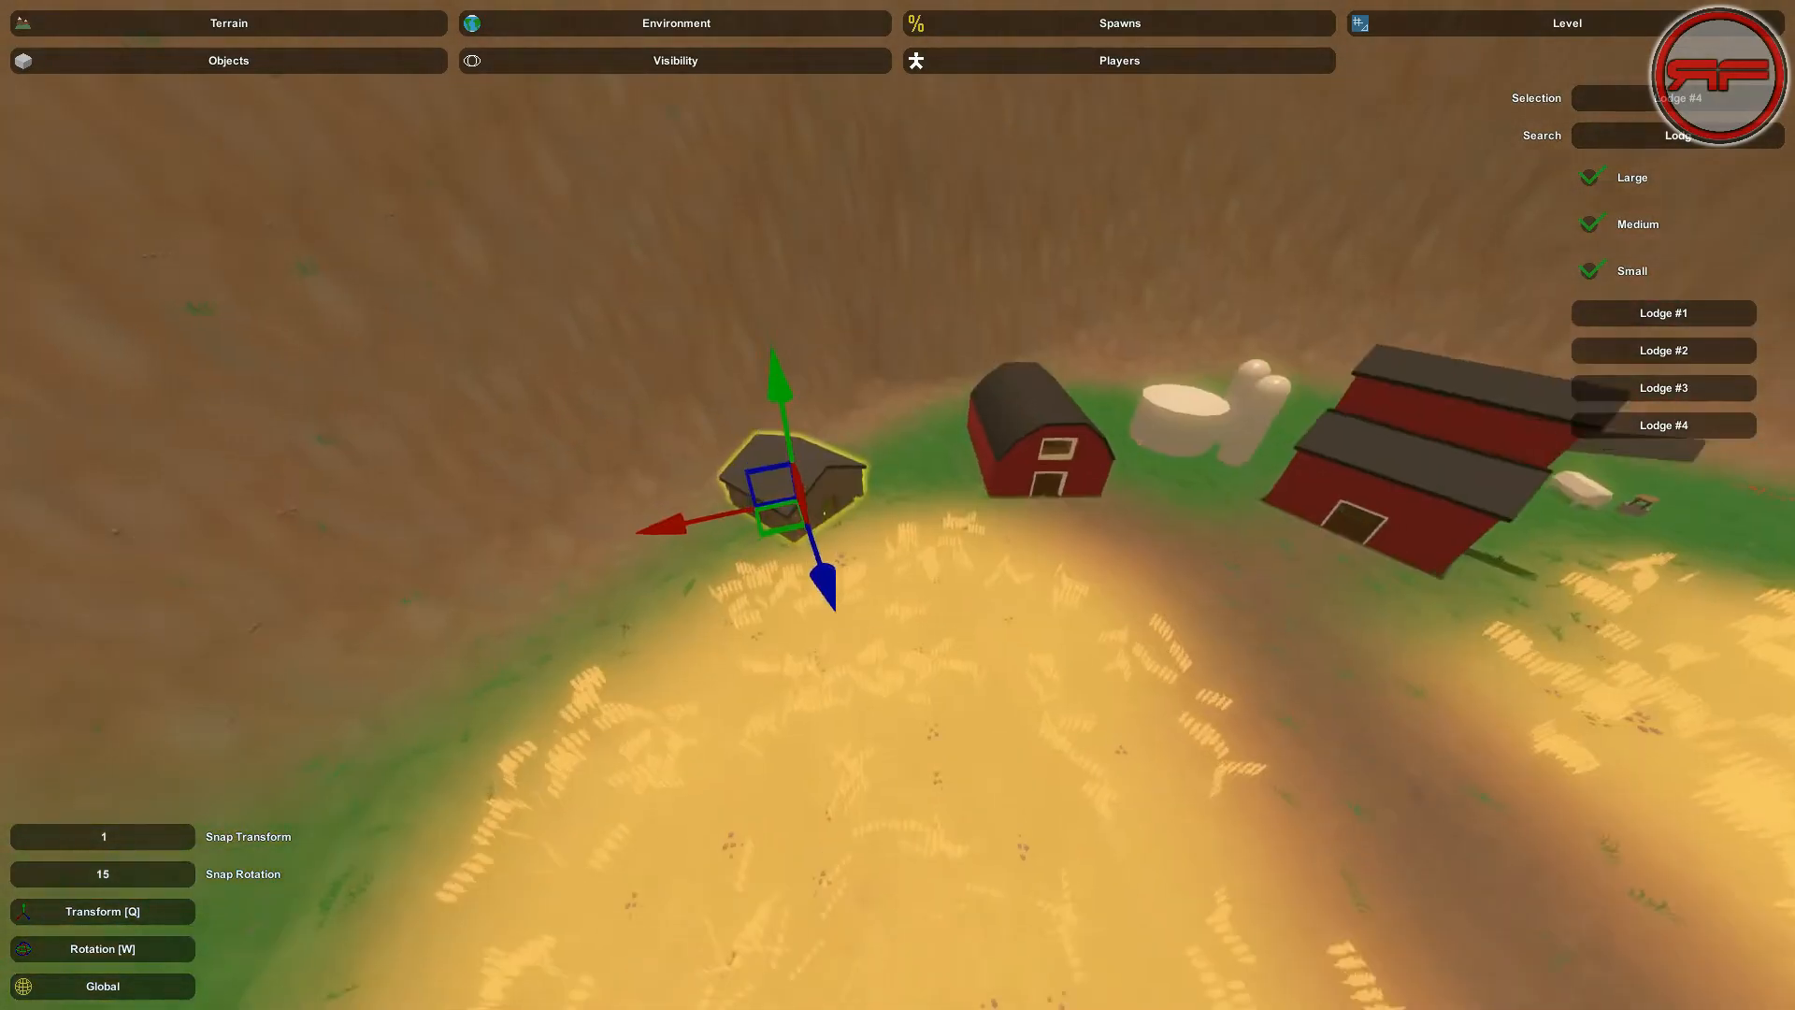
Inspect the small lodge's doorway side and the ground between it and the barn
{"action": "left_click", "coordinate": [925, 432]}
{"action": "key", "text": "w"}
{"action": "right_click_drag", "start_coordinate": [926, 433], "coordinate": [901, 510]}
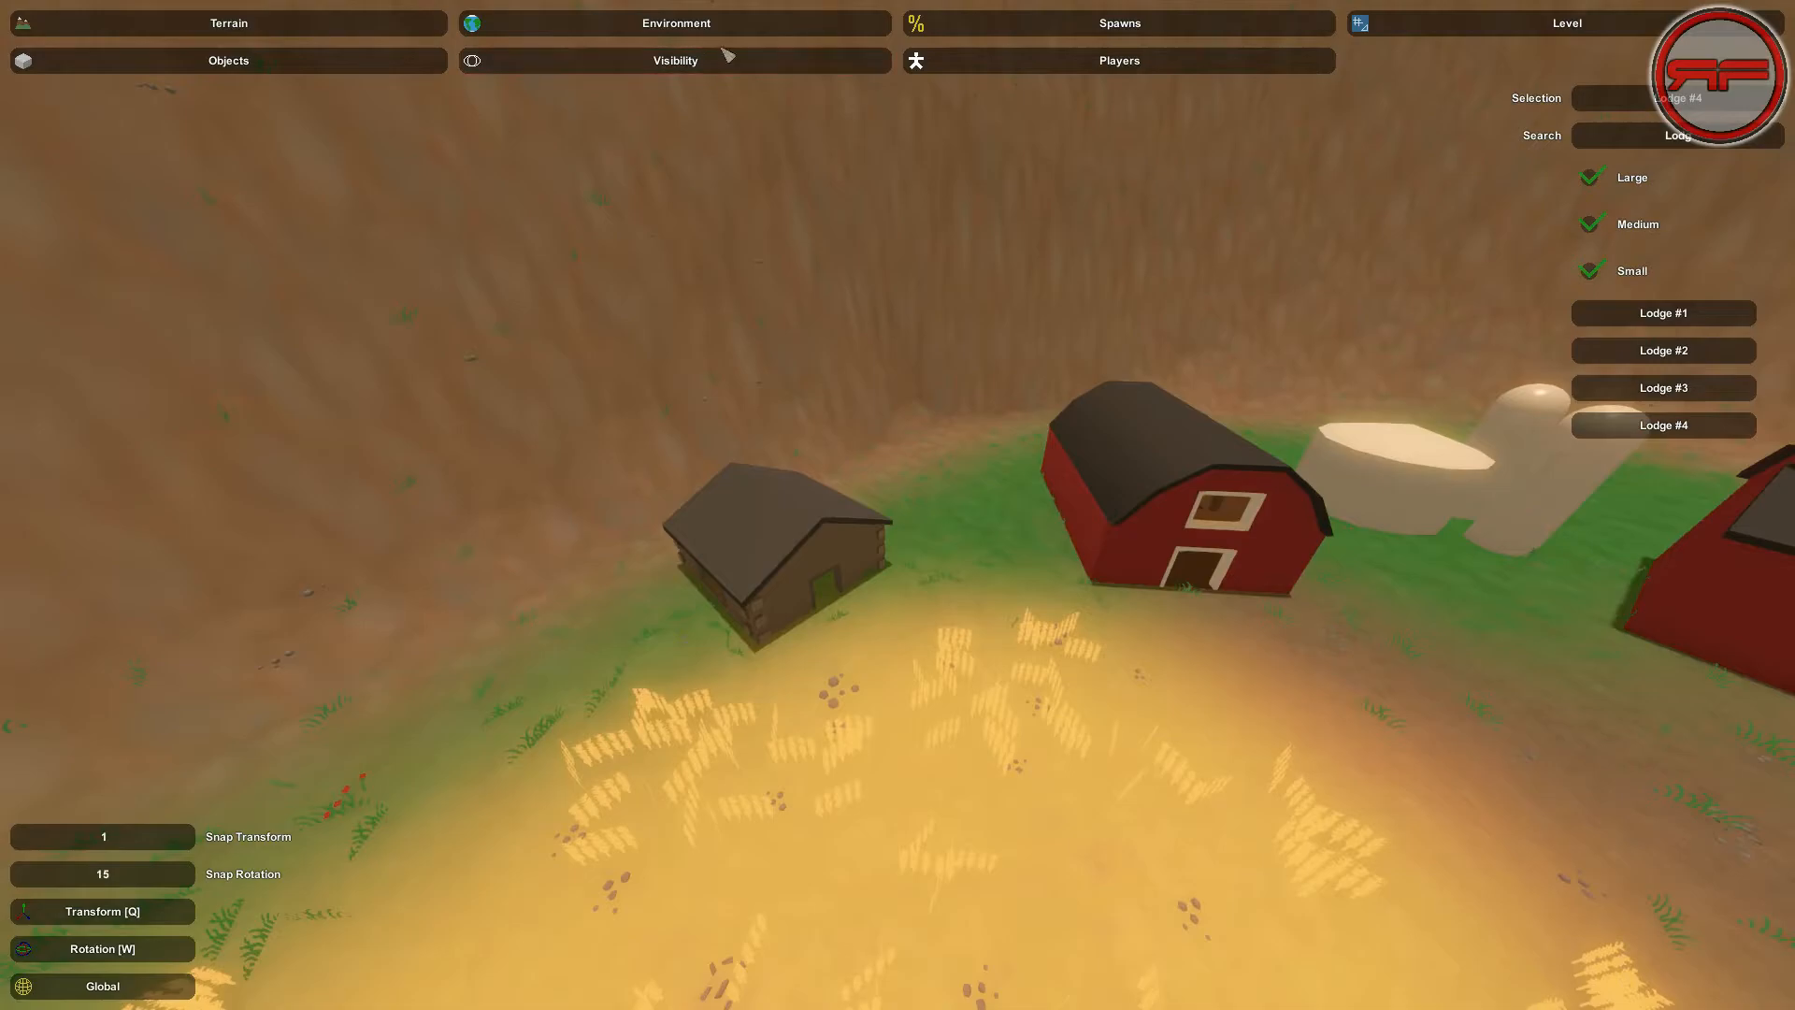
{"action": "key", "text": "w"}
{"action": "right_click_drag", "start_coordinate": [750, 263], "coordinate": [900, 507]}
{"action": "left_click", "coordinate": [901, 508]}
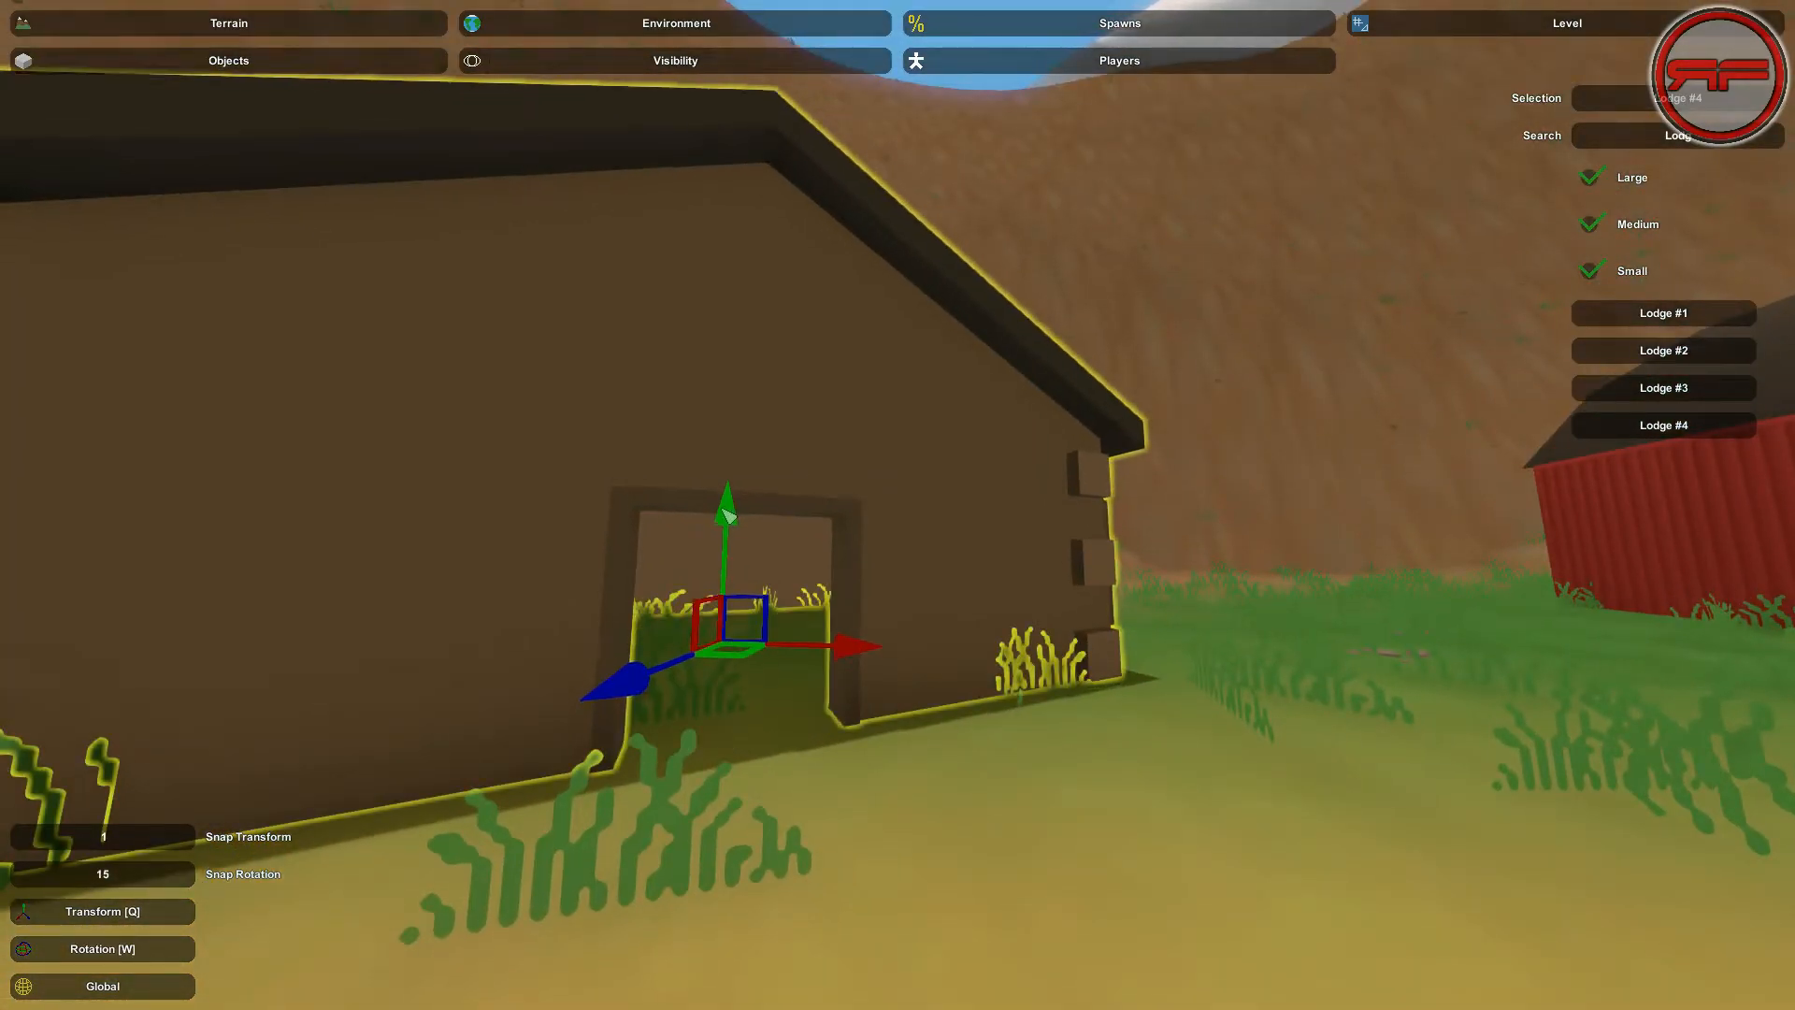
{"action": "left_click", "coordinate": [1115, 793]}
{"action": "key", "text": "w"}
{"action": "right_click_drag", "start_coordinate": [1116, 793], "coordinate": [1020, 870]}
{"action": "key", "text": "s"}
{"action": "right_click_drag", "start_coordinate": [897, 505], "coordinate": [914, 435]}
{"action": "key", "text": "w"}
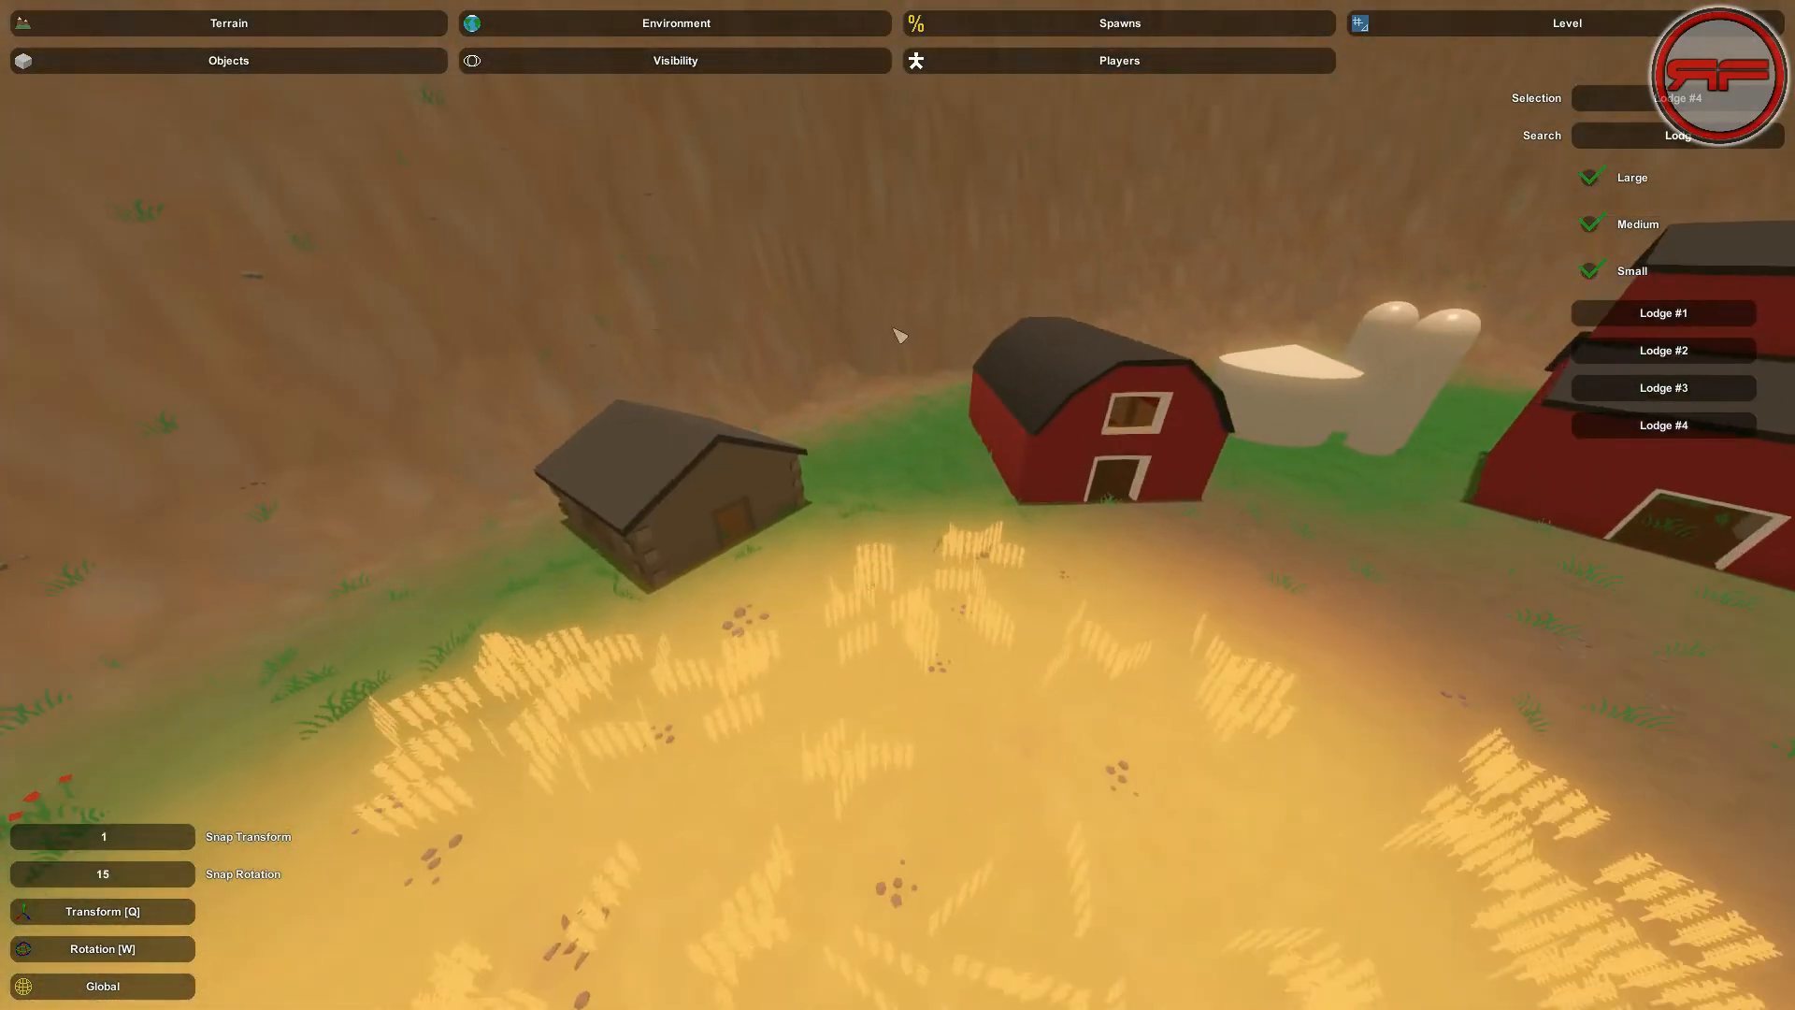
Paint the 3 Gravel material over the wheat field's edge in front of the lodge and the round-roofed barn
{"action": "left_click", "coordinate": [414, 28]}
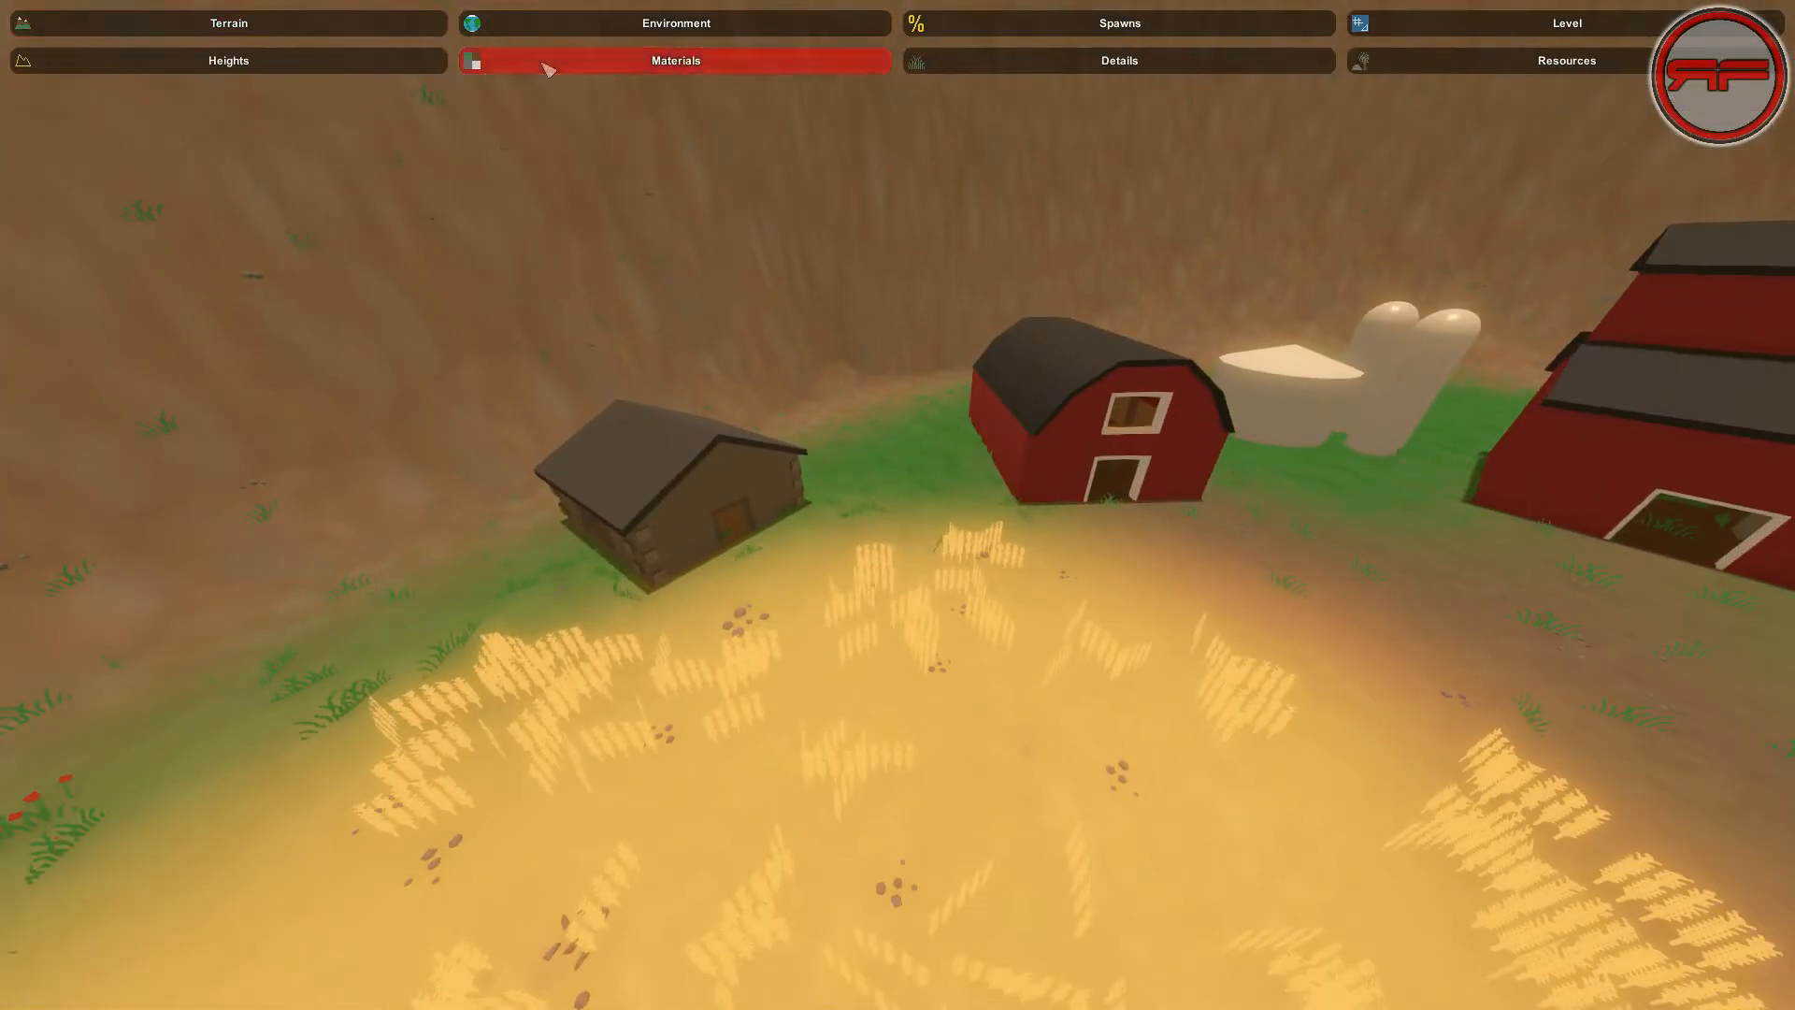
{"action": "left_click", "coordinate": [474, 56]}
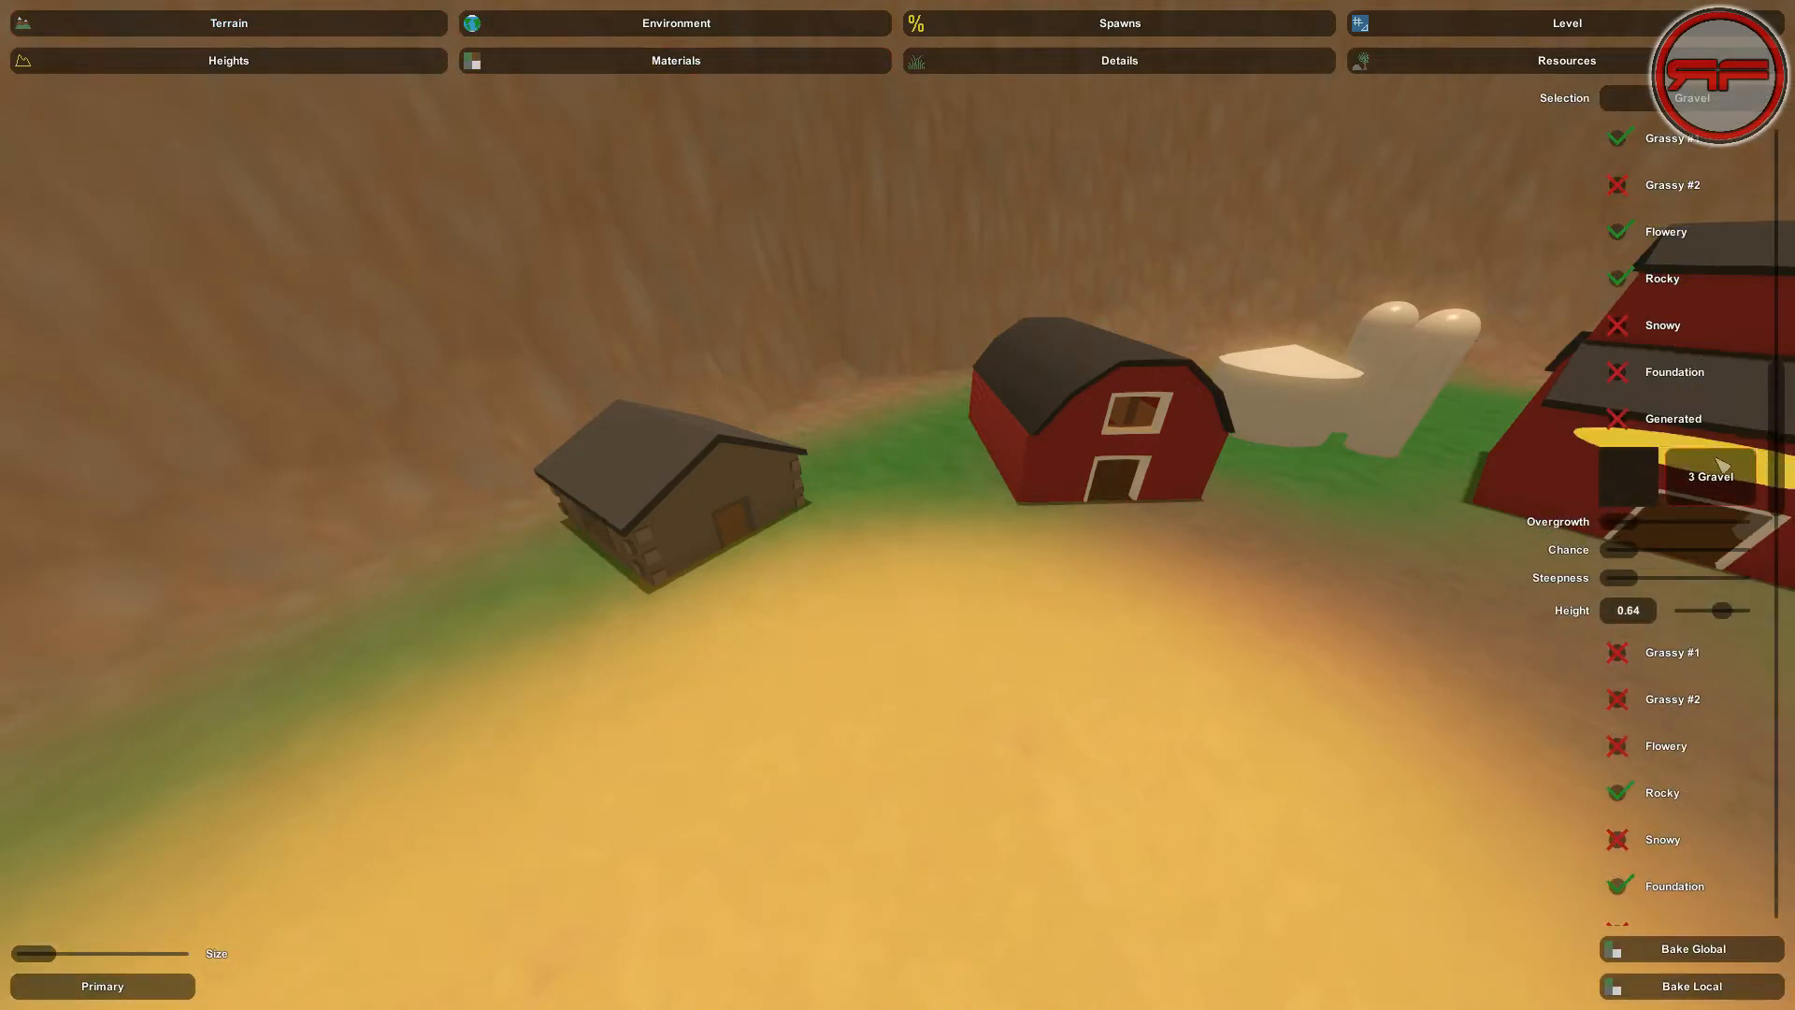
{"action": "mouse_move", "coordinate": [748, 527]}
{"action": "left_mouse_down"}
{"action": "mouse_move", "coordinate": [805, 556]}
{"action": "mouse_move", "coordinate": [982, 547]}
{"action": "mouse_move", "coordinate": [1360, 620]}
{"action": "left_mouse_up"}
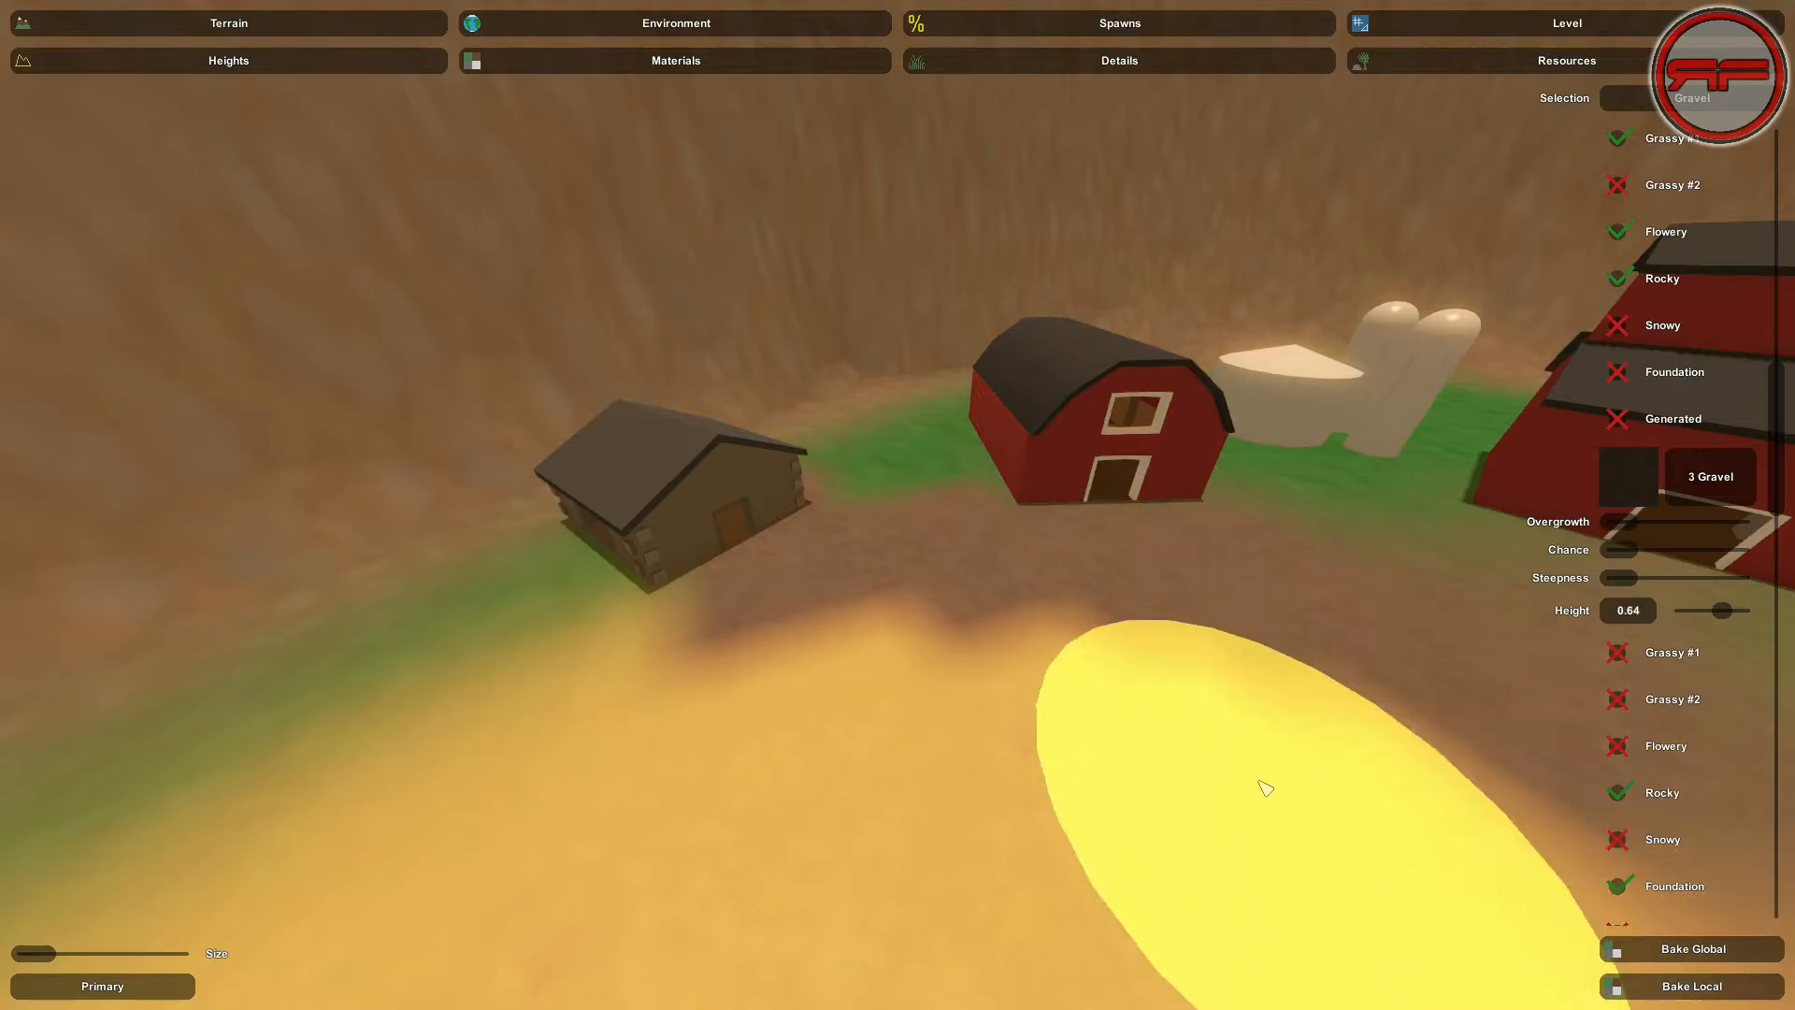
Paint gravel along the track between the two wheat fields toward the road and bake the materials globally
{"action": "right_click_drag", "start_coordinate": [1262, 786], "coordinate": [898, 505]}
{"action": "key", "text": "s"}
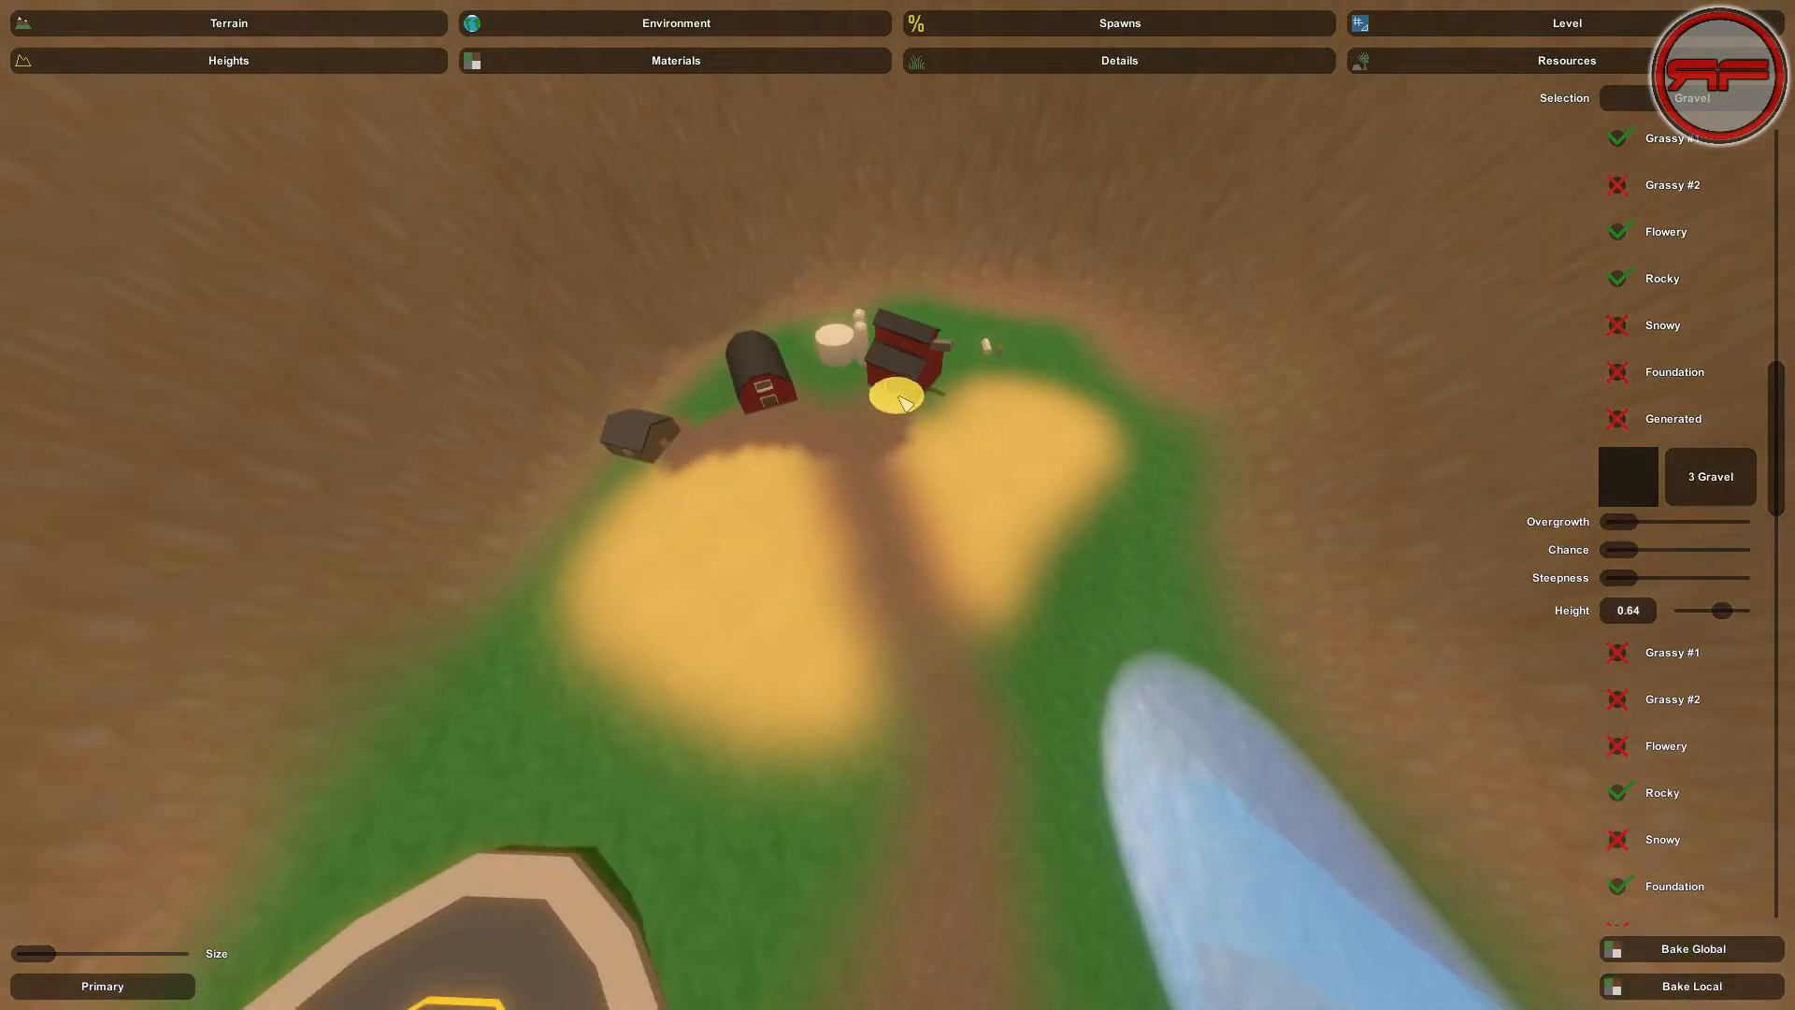
{"action": "mouse_move", "coordinate": [858, 494]}
{"action": "left_mouse_down"}
{"action": "mouse_move", "coordinate": [935, 762]}
{"action": "mouse_move", "coordinate": [907, 933]}
{"action": "left_mouse_up"}
{"action": "right_click_drag", "start_coordinate": [907, 933], "coordinate": [898, 505]}
{"action": "key", "text": "s"}
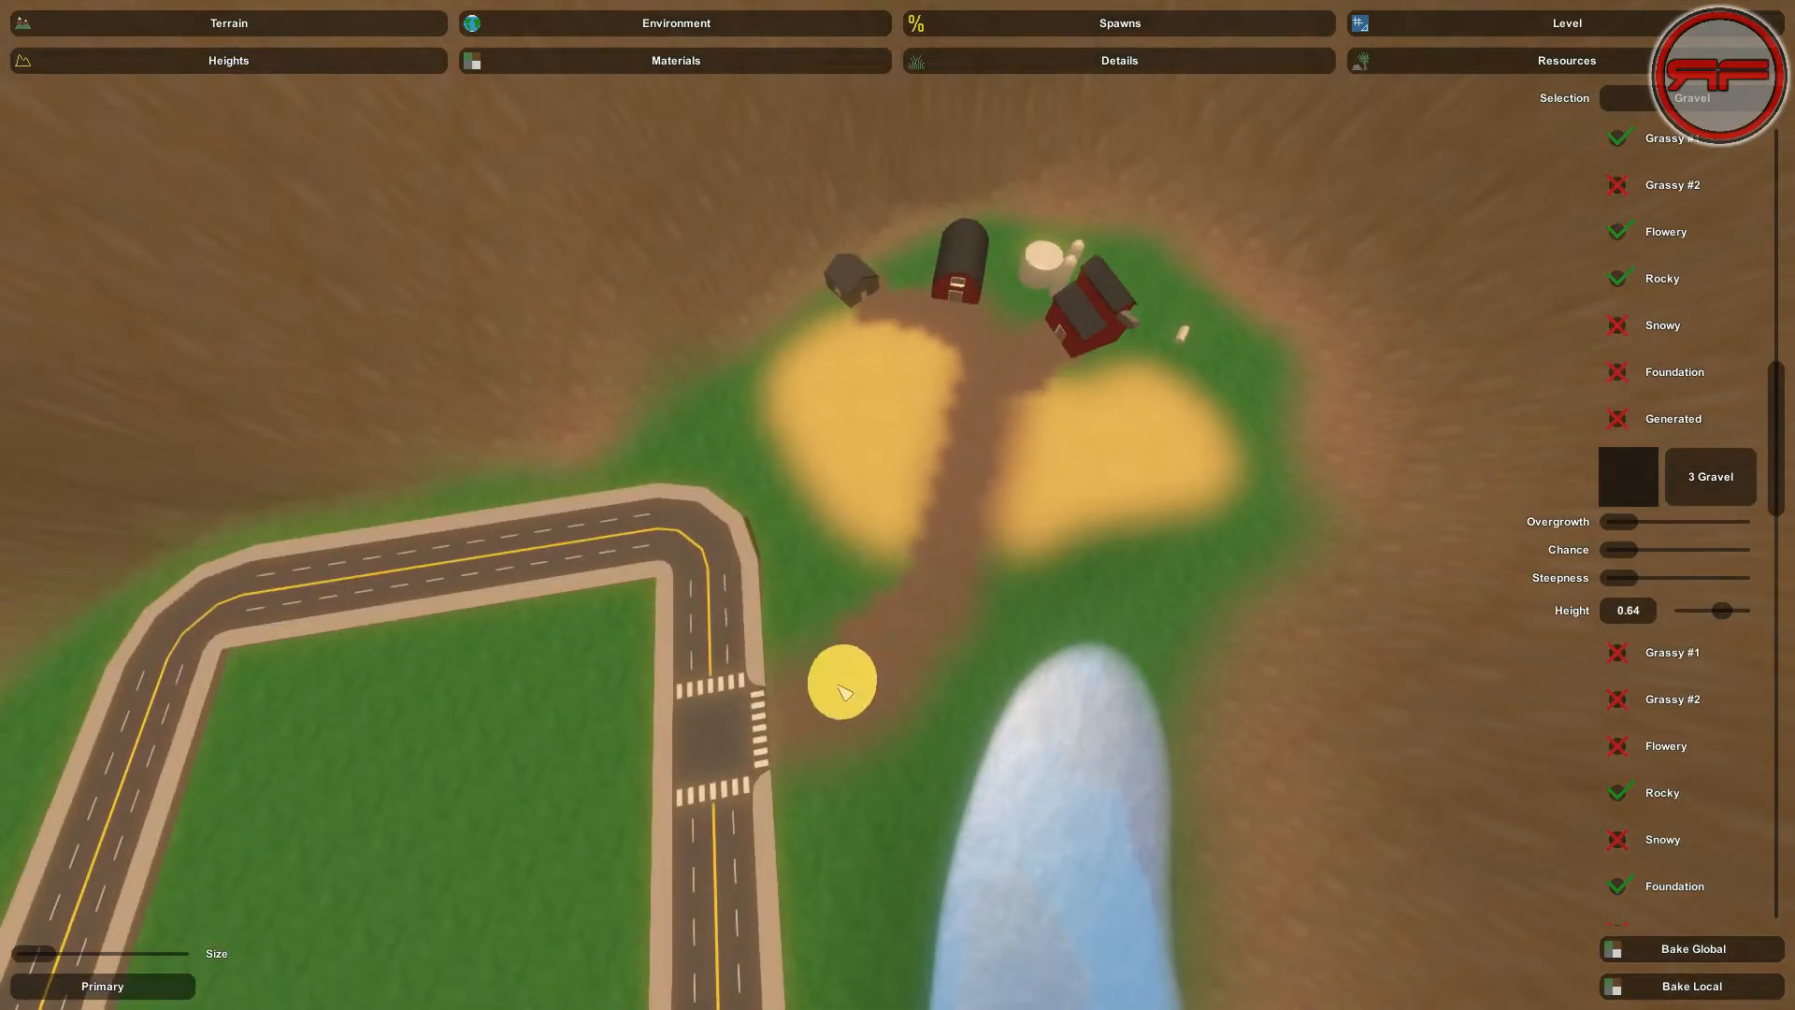
{"action": "left_click", "coordinate": [1651, 950]}
Examine the barns, silos, gravel yard and wheat field edges at ground level
{"action": "right_click_drag", "start_coordinate": [1028, 696], "coordinate": [897, 505]}
{"action": "key", "text": "w"}
{"action": "key", "text": "w"}
{"action": "right_click_drag", "start_coordinate": [1145, 674], "coordinate": [767, 365]}
{"action": "key", "text": "w"}
{"action": "mouse_move", "coordinate": [898, 505]}
{"action": "right_mouse_down"}
{"action": "mouse_move", "coordinate": [893, 402]}
{"action": "mouse_move", "coordinate": [967, 407]}
{"action": "mouse_move", "coordinate": [963, 524]}
{"action": "mouse_move", "coordinate": [977, 519]}
{"action": "mouse_move", "coordinate": [907, 496]}
{"action": "mouse_move", "coordinate": [996, 519]}
{"action": "right_mouse_up"}
{"action": "key", "text": "s"}
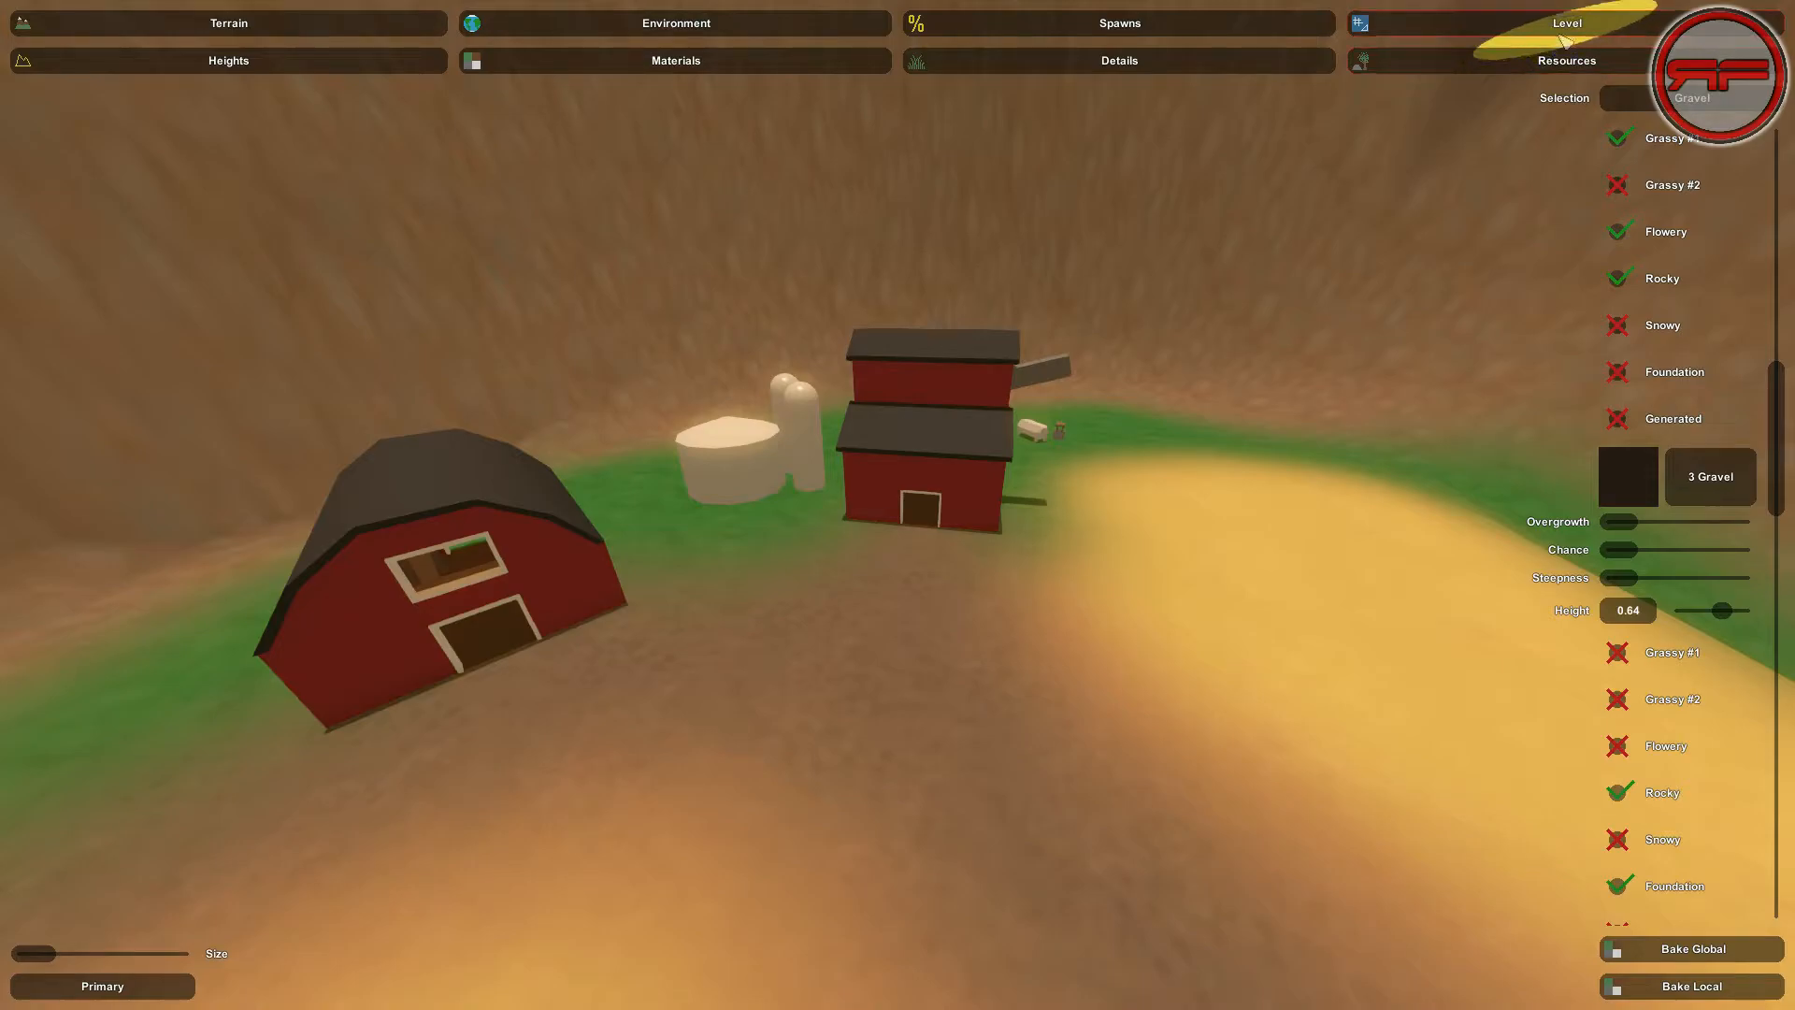
Select the 0 Dirt material for the stray dark patch on the valley wall
{"action": "key", "text": "w"}
{"action": "right_click_drag", "start_coordinate": [1446, 217], "coordinate": [1534, 78]}
{"action": "right_click_drag", "start_coordinate": [898, 505], "coordinate": [900, 490]}
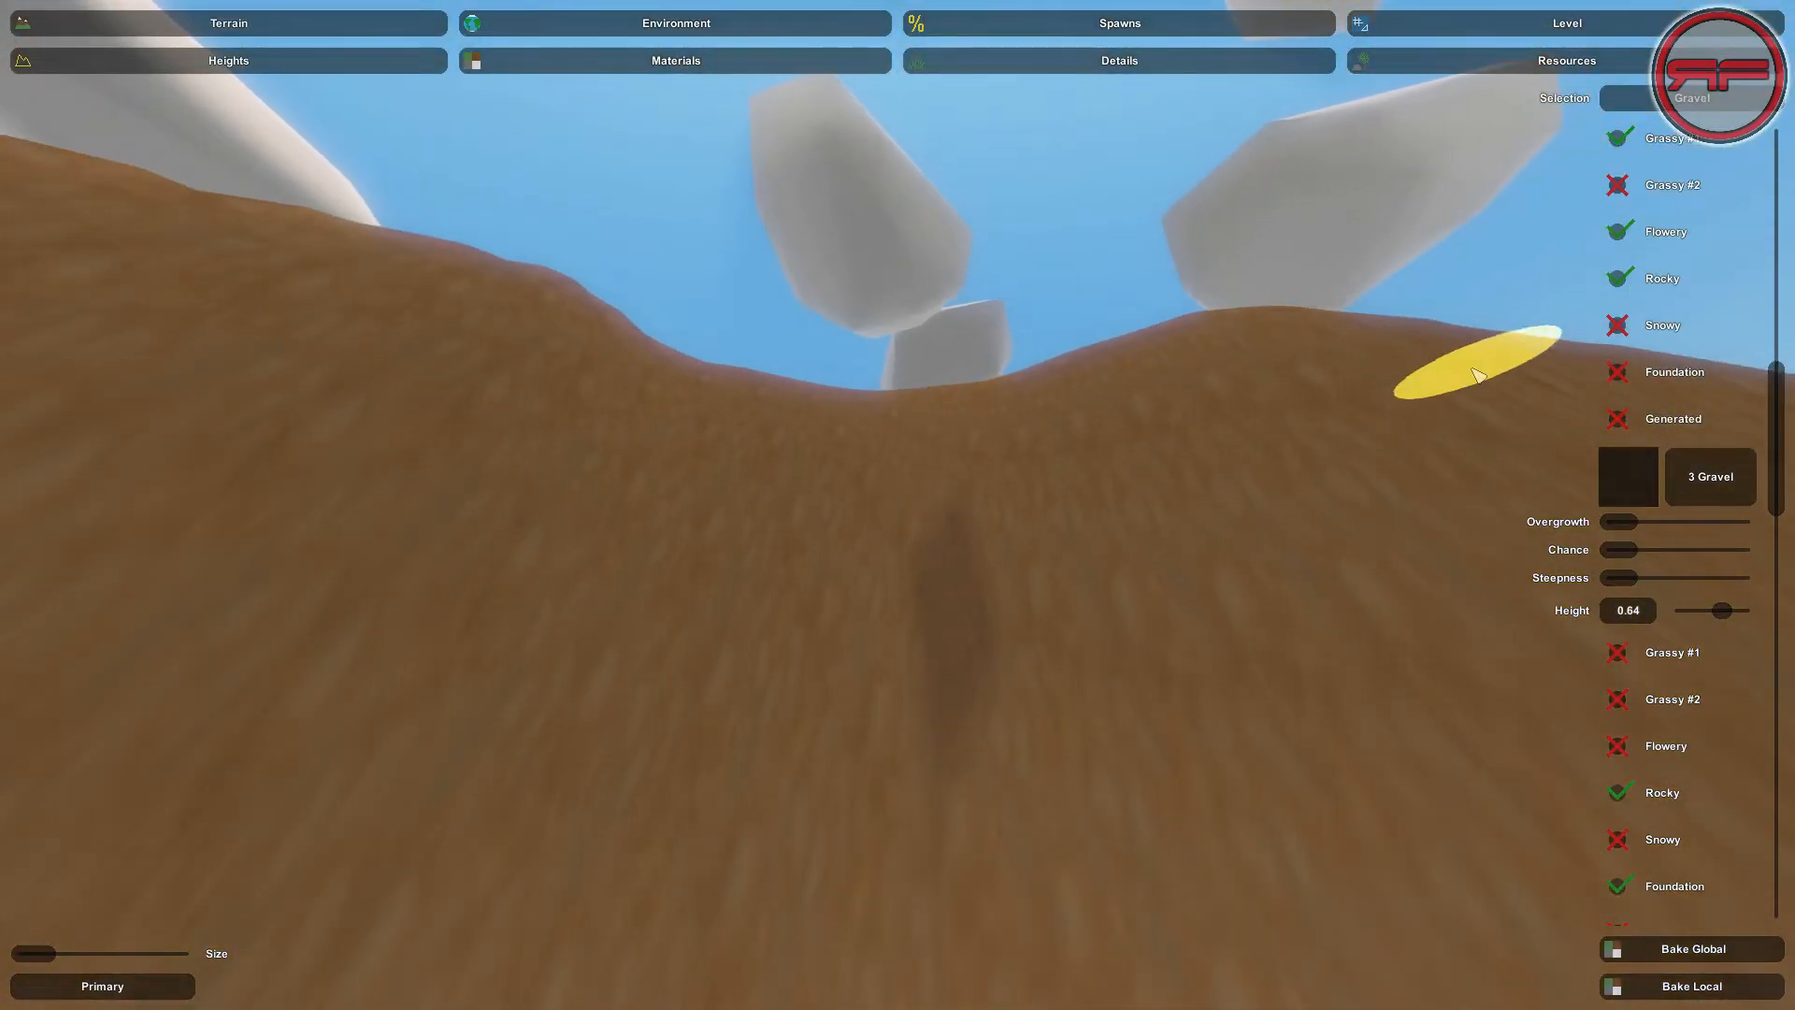
{"action": "scroll", "coordinate": [1768, 421], "scroll_direction": "up", "scroll_amount": 10}
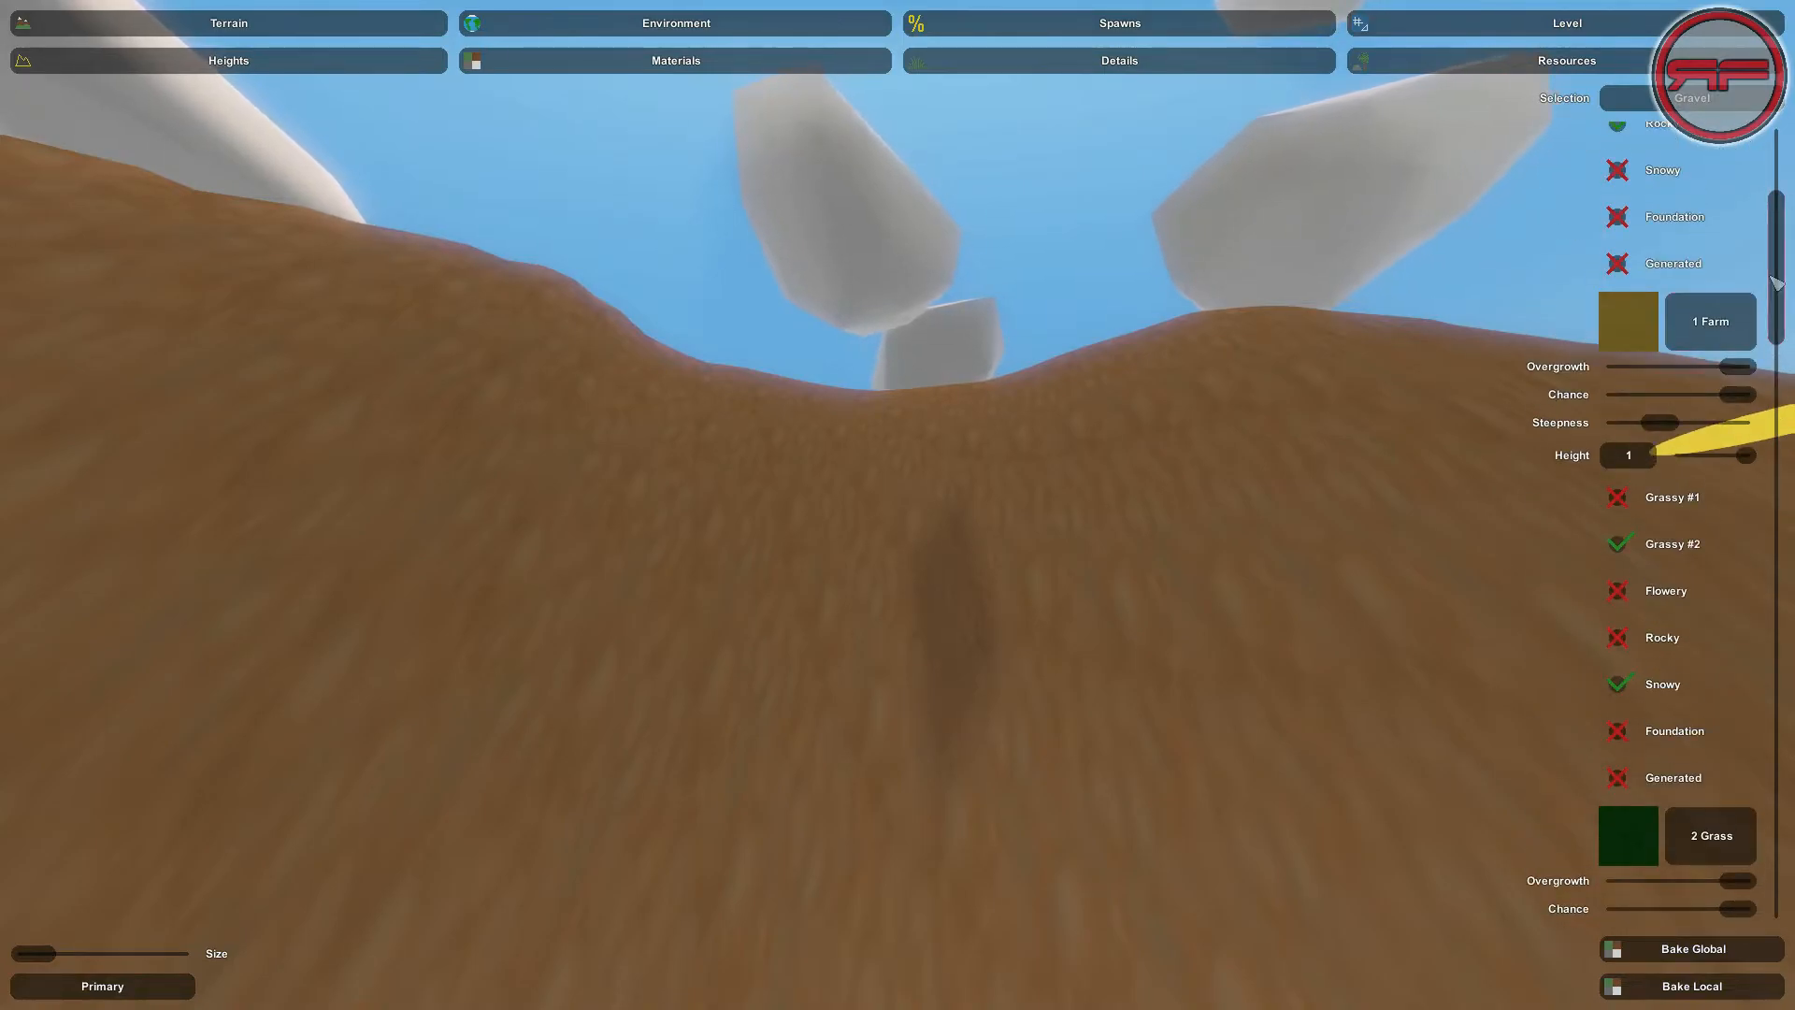
{"action": "left_click_drag", "start_coordinate": [1776, 283], "coordinate": [1786, 208]}
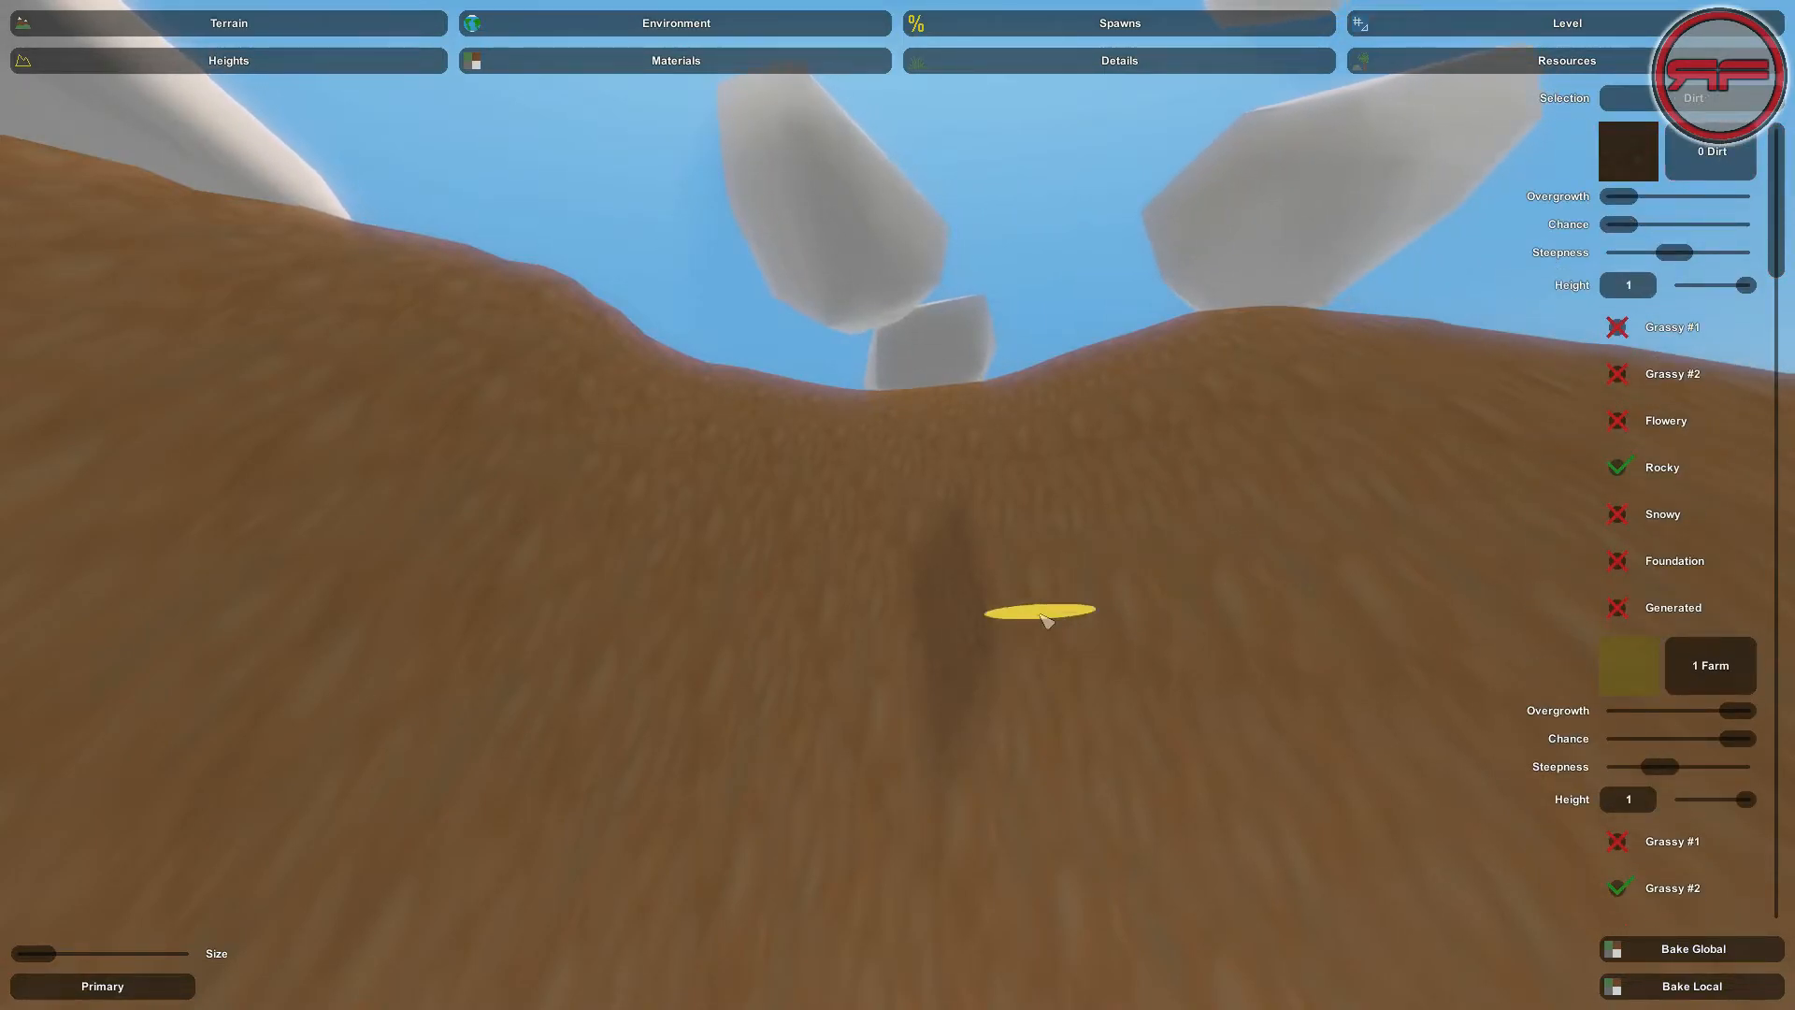
Select the 7 Stone material for the mountain walls and enlarge the brush slightly
{"action": "right_click_drag", "start_coordinate": [973, 580], "coordinate": [1391, 402]}
{"action": "key", "text": "w"}
{"action": "key", "text": "w"}
{"action": "key", "text": "s"}
{"action": "left_click_drag", "start_coordinate": [1775, 217], "coordinate": [1786, 853]}
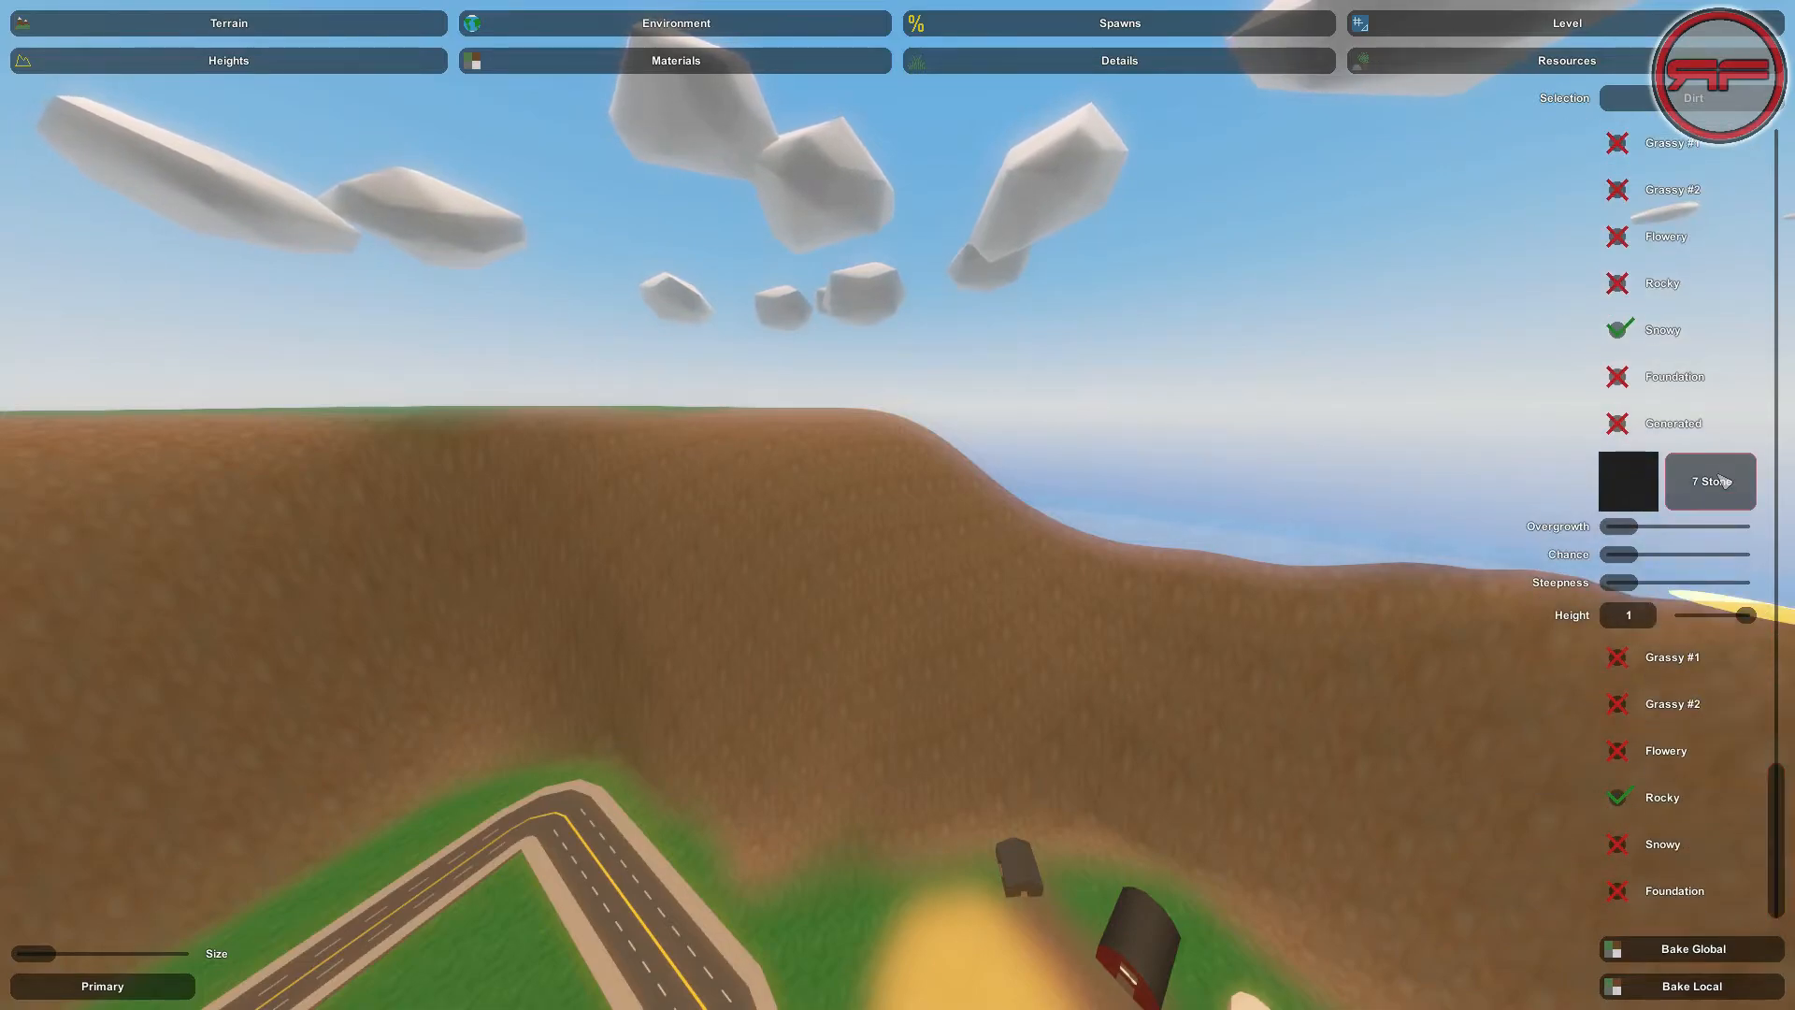
{"action": "right_click_drag", "start_coordinate": [959, 687], "coordinate": [919, 493]}
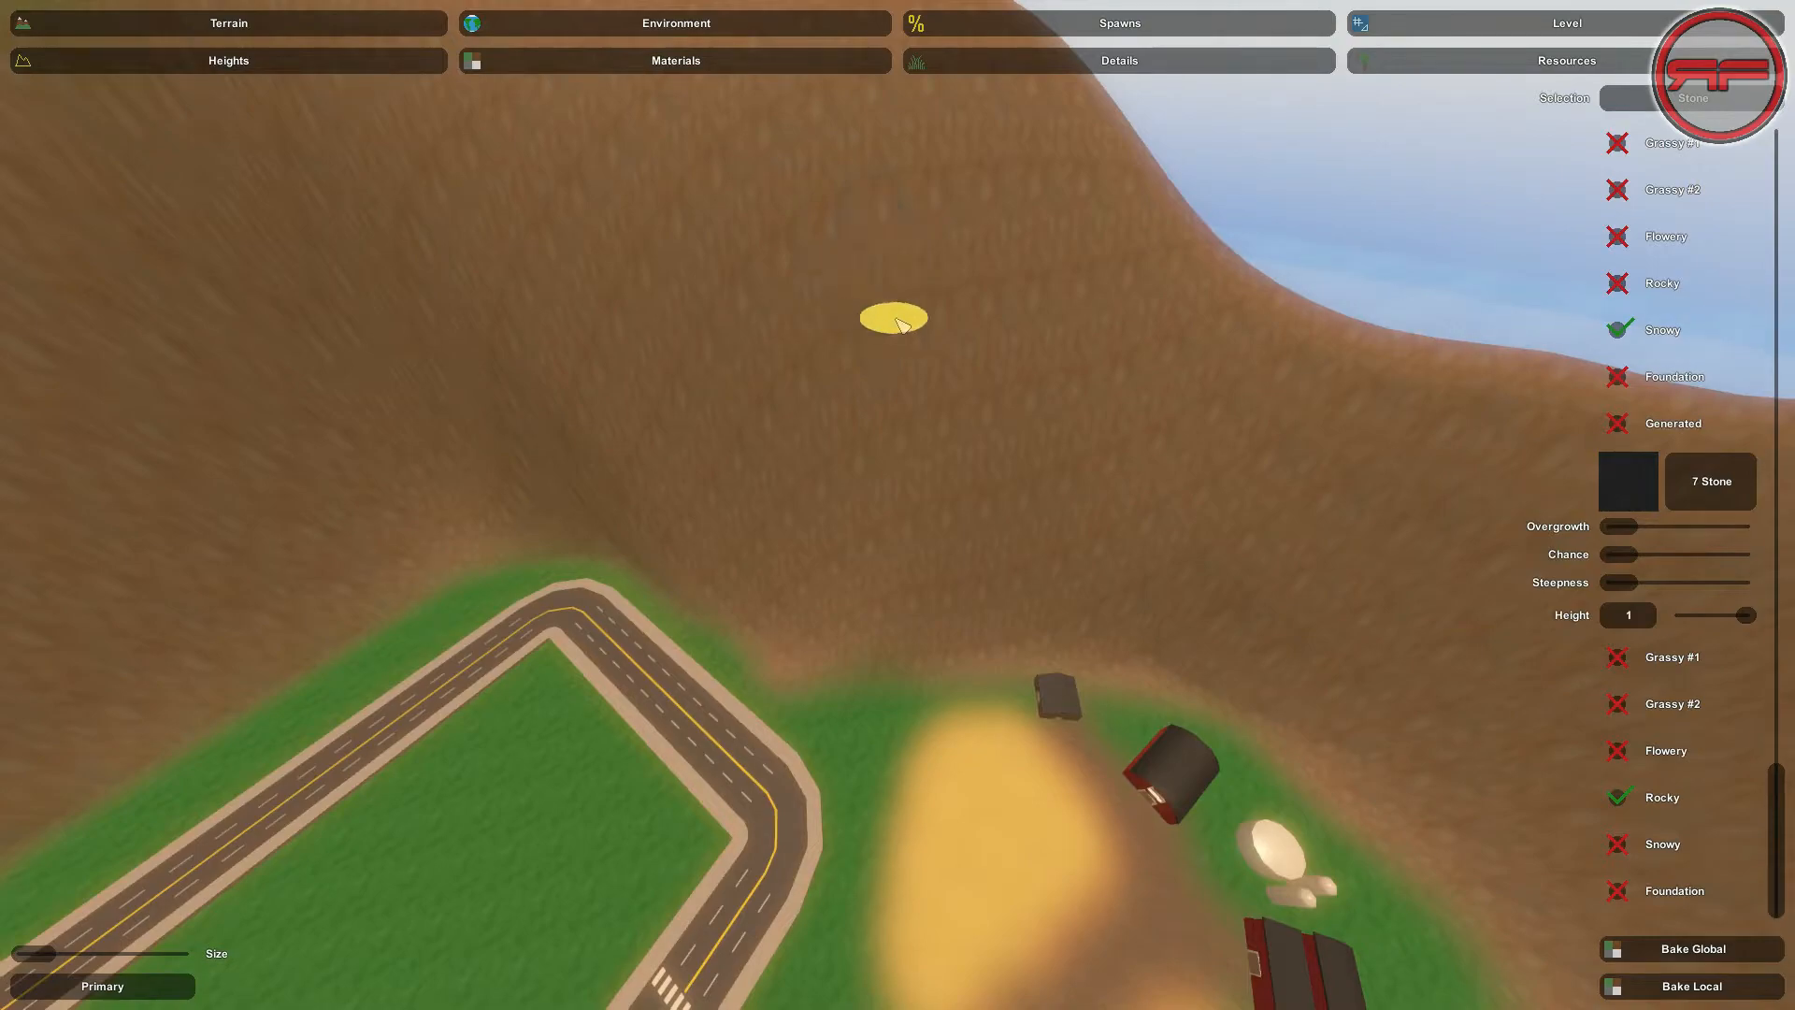
{"action": "left_click_drag", "start_coordinate": [39, 959], "coordinate": [47, 959]}
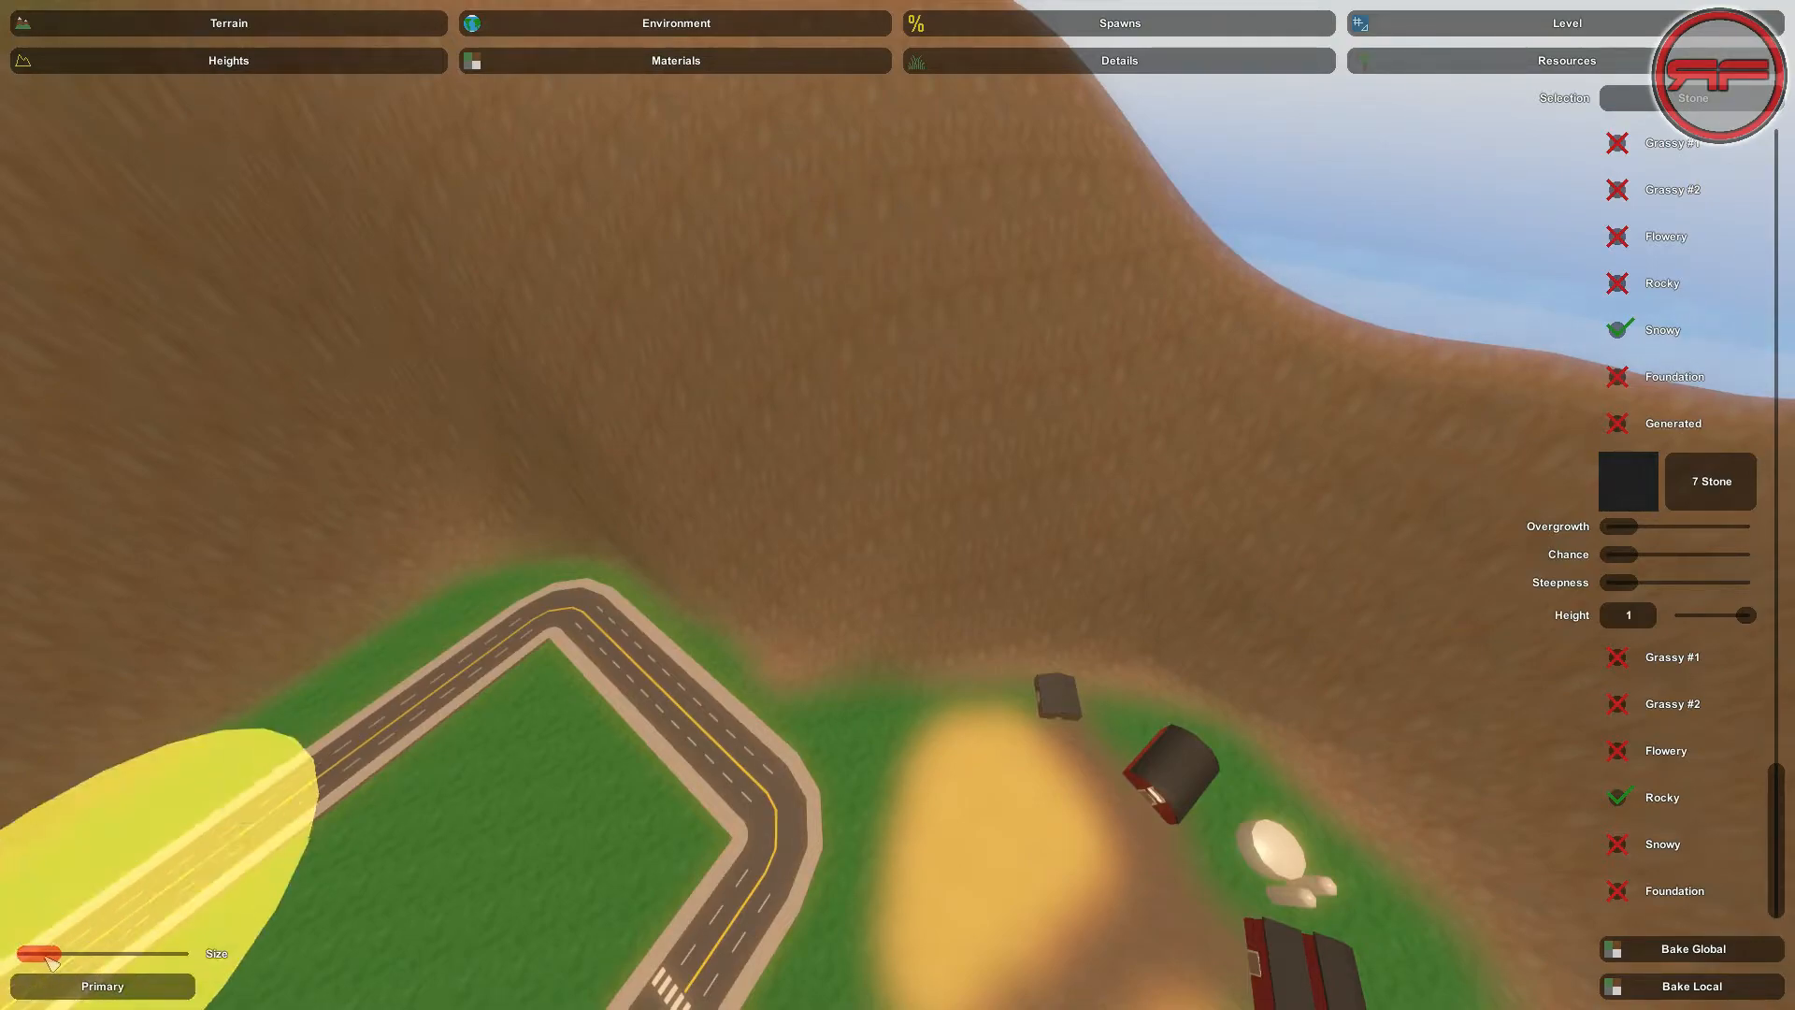
Paint stone over the mountain wall behind the lodge and road loop, undoing the unwanted strokes
{"action": "right_click_drag", "start_coordinate": [855, 317], "coordinate": [905, 511]}
{"action": "left_click_drag", "start_coordinate": [923, 435], "coordinate": [948, 455]}
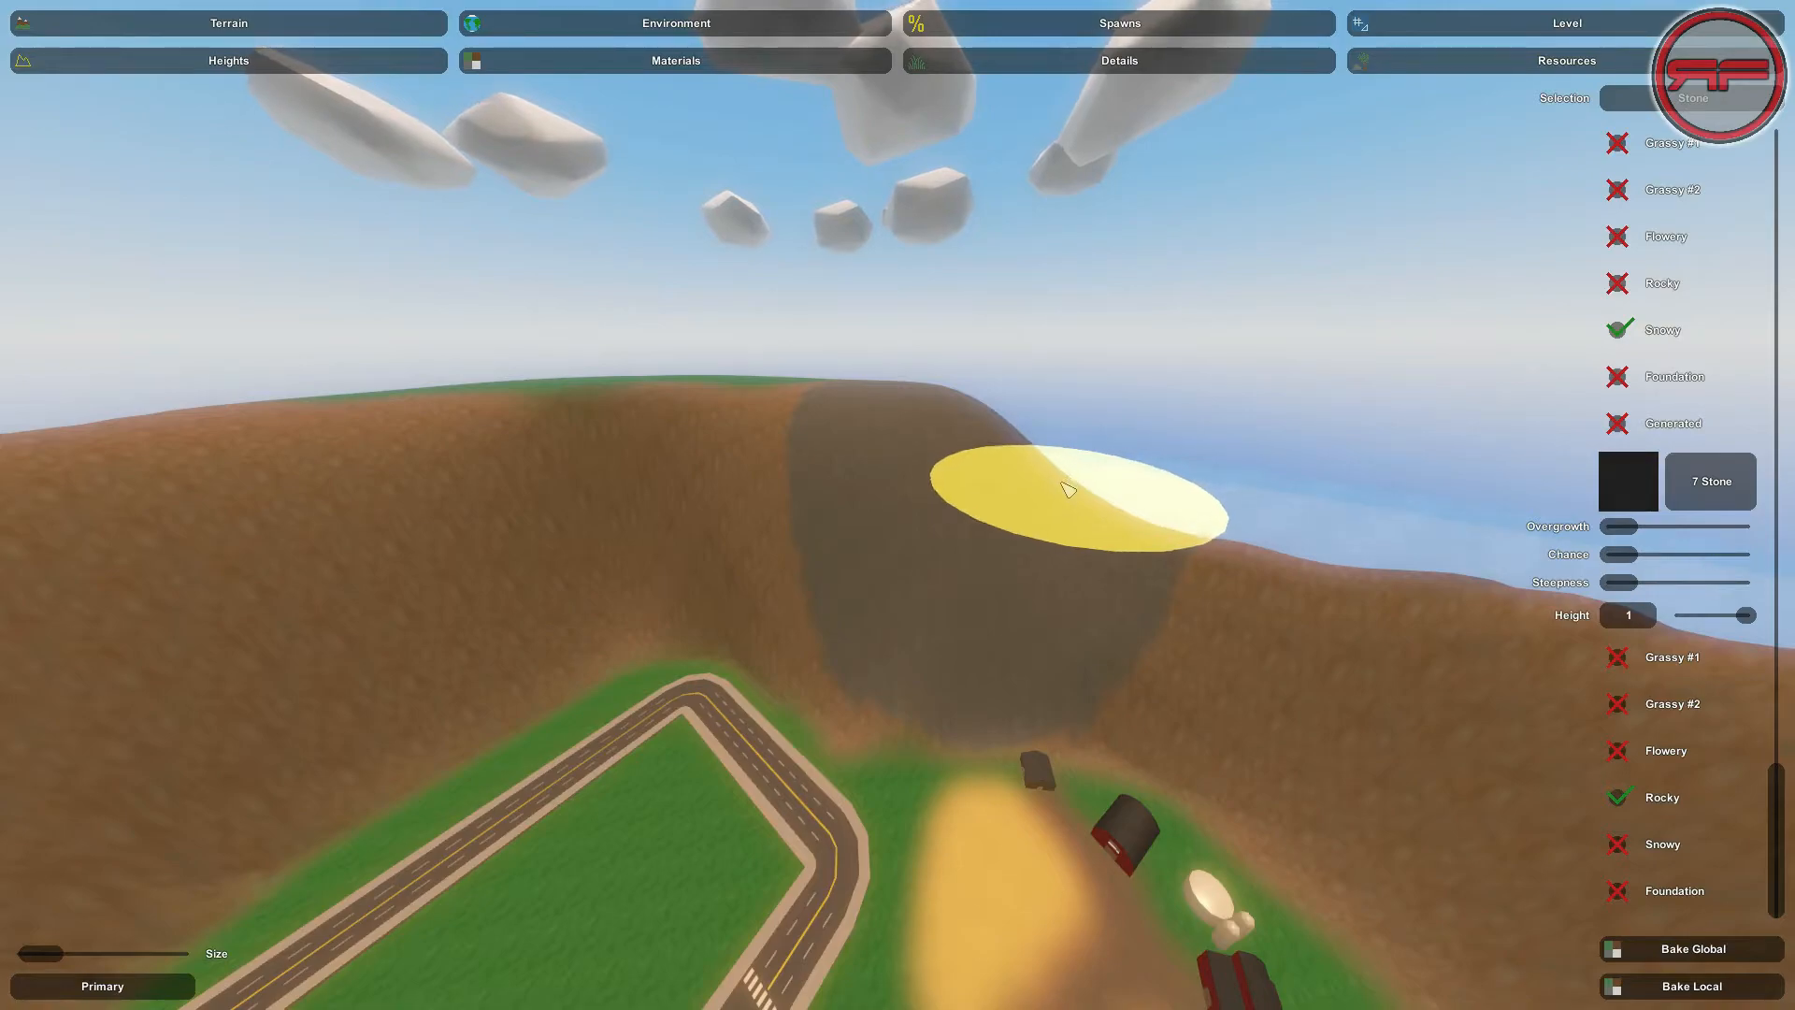
{"action": "key", "text": "ctrl+z"}
{"action": "left_click_drag", "start_coordinate": [895, 402], "coordinate": [946, 422]}
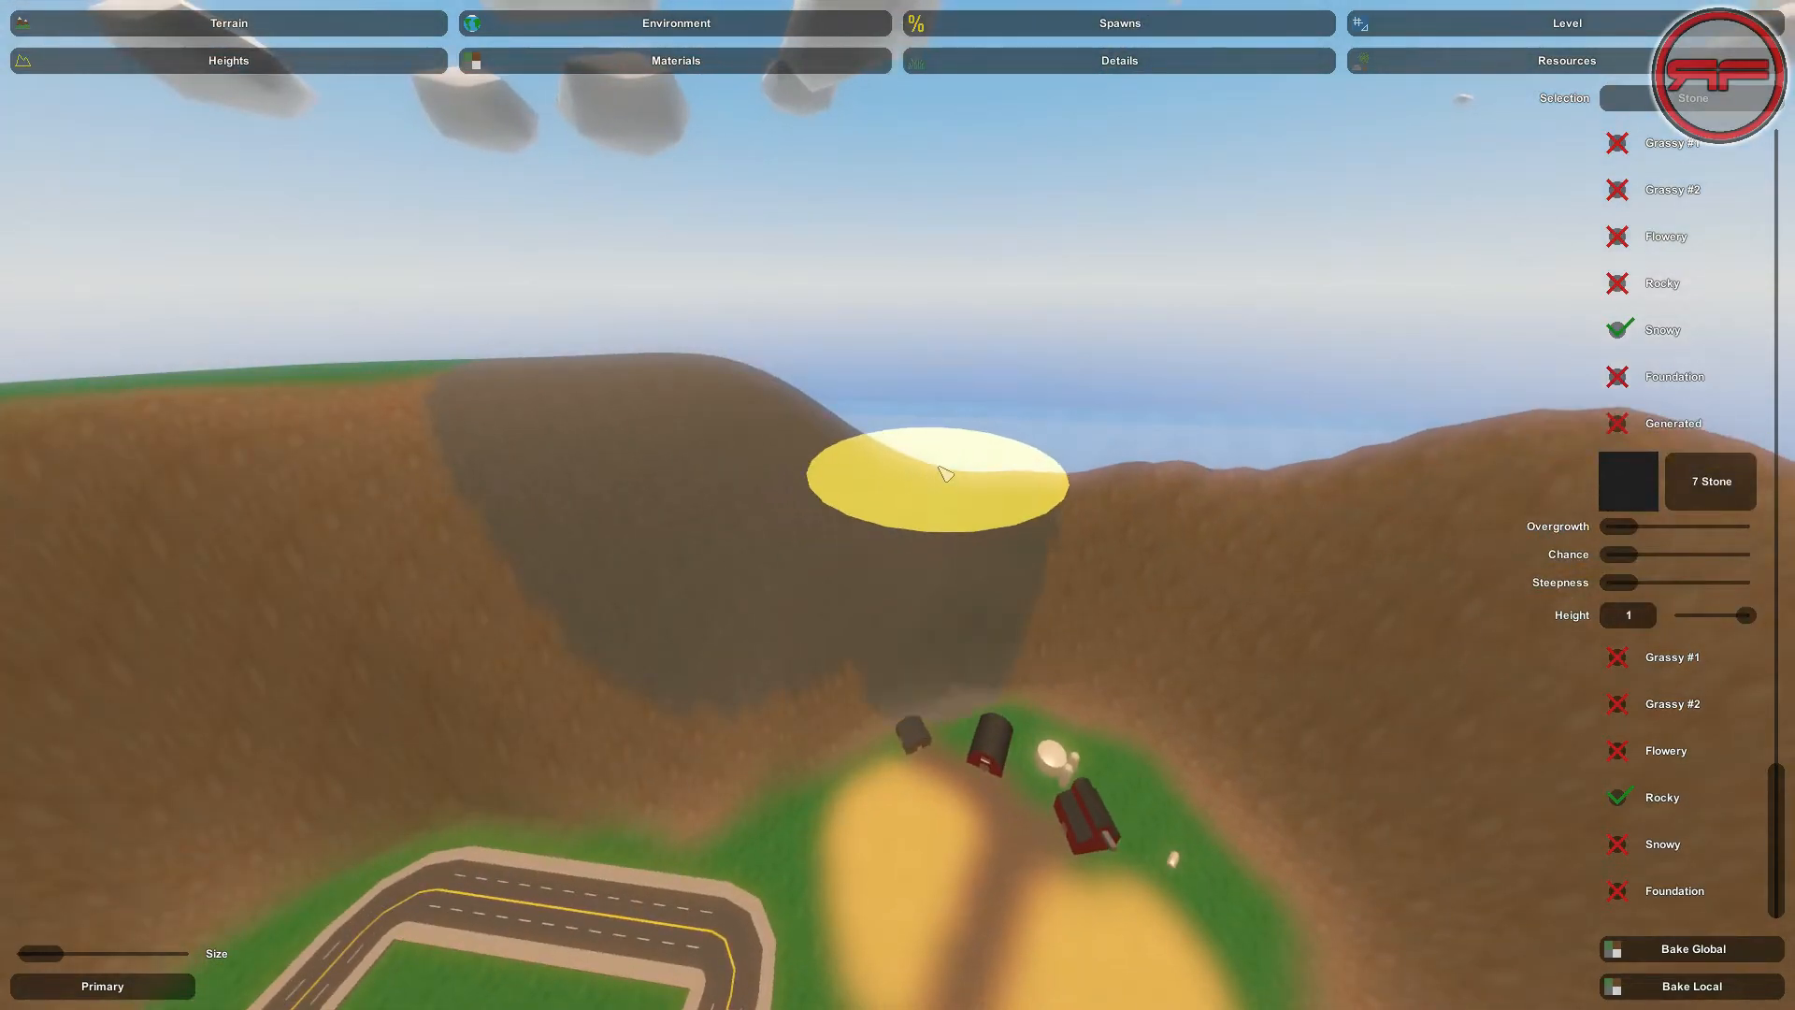
{"action": "key", "text": "ctrl+z"}
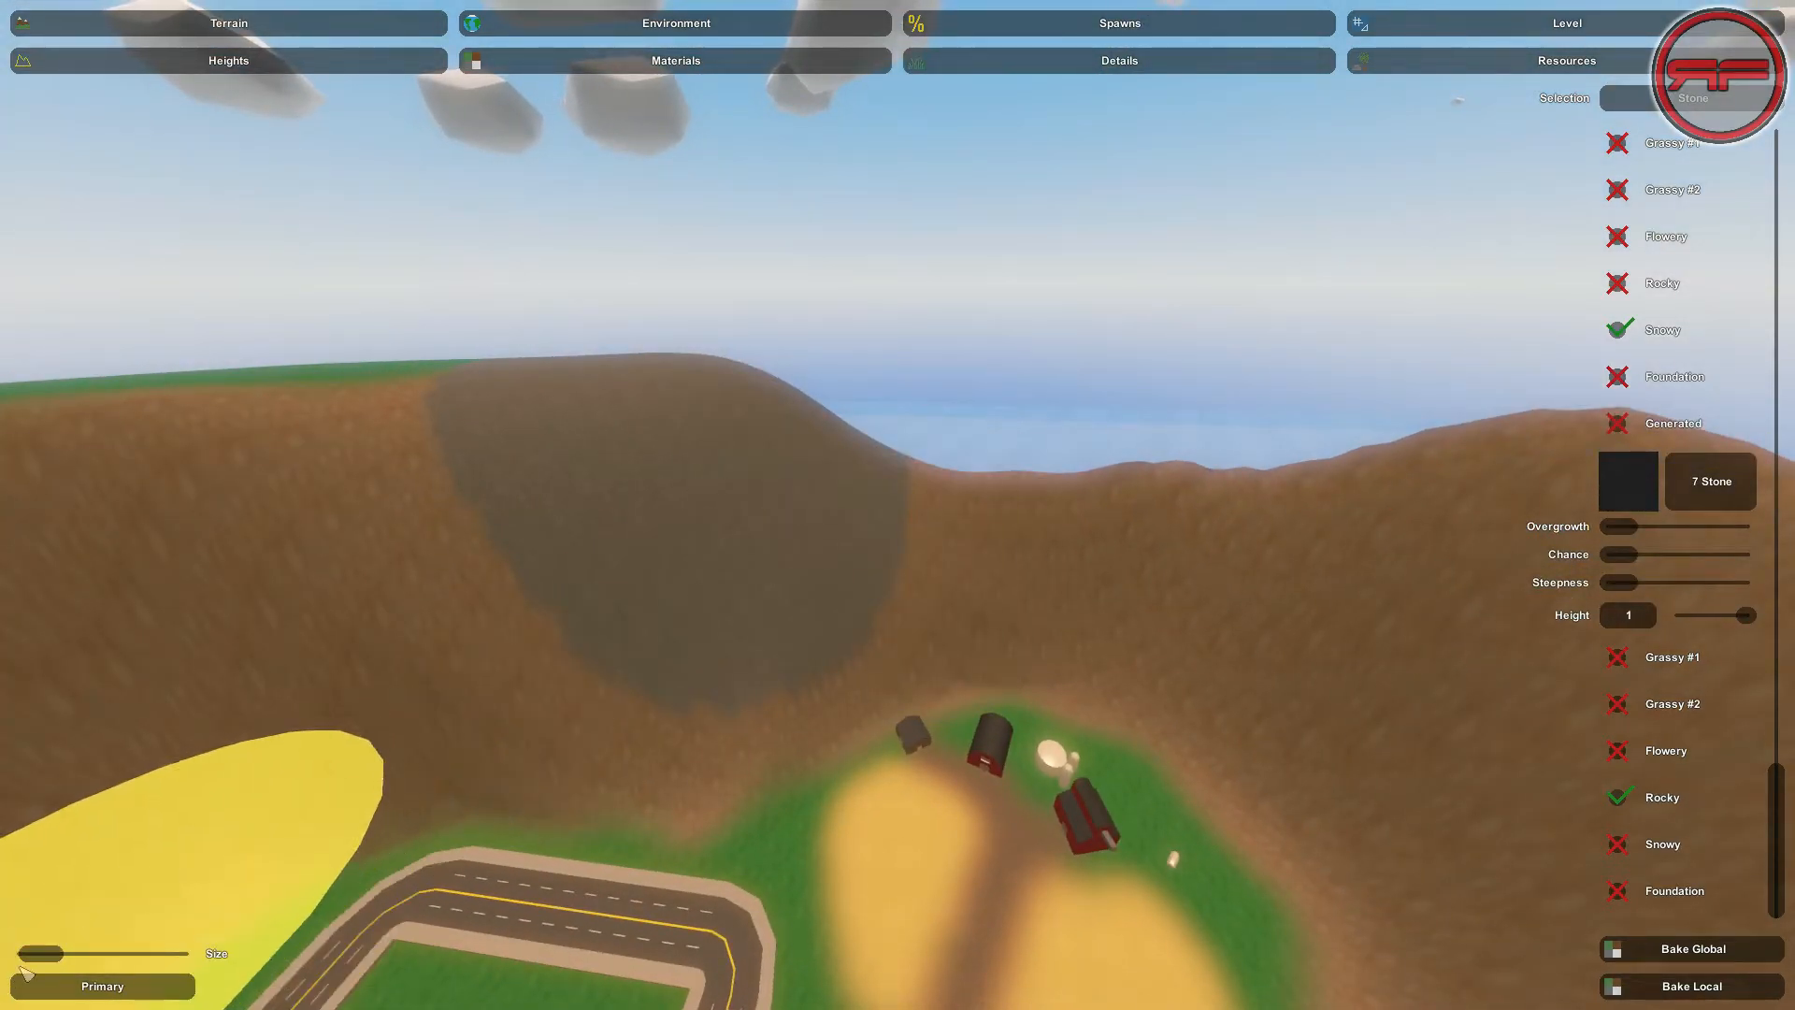
Reduce the brush size slightly and paint stone along the mountain ridge behind the barns and down past the lake
{"action": "left_click_drag", "start_coordinate": [32, 947], "coordinate": [29, 947]}
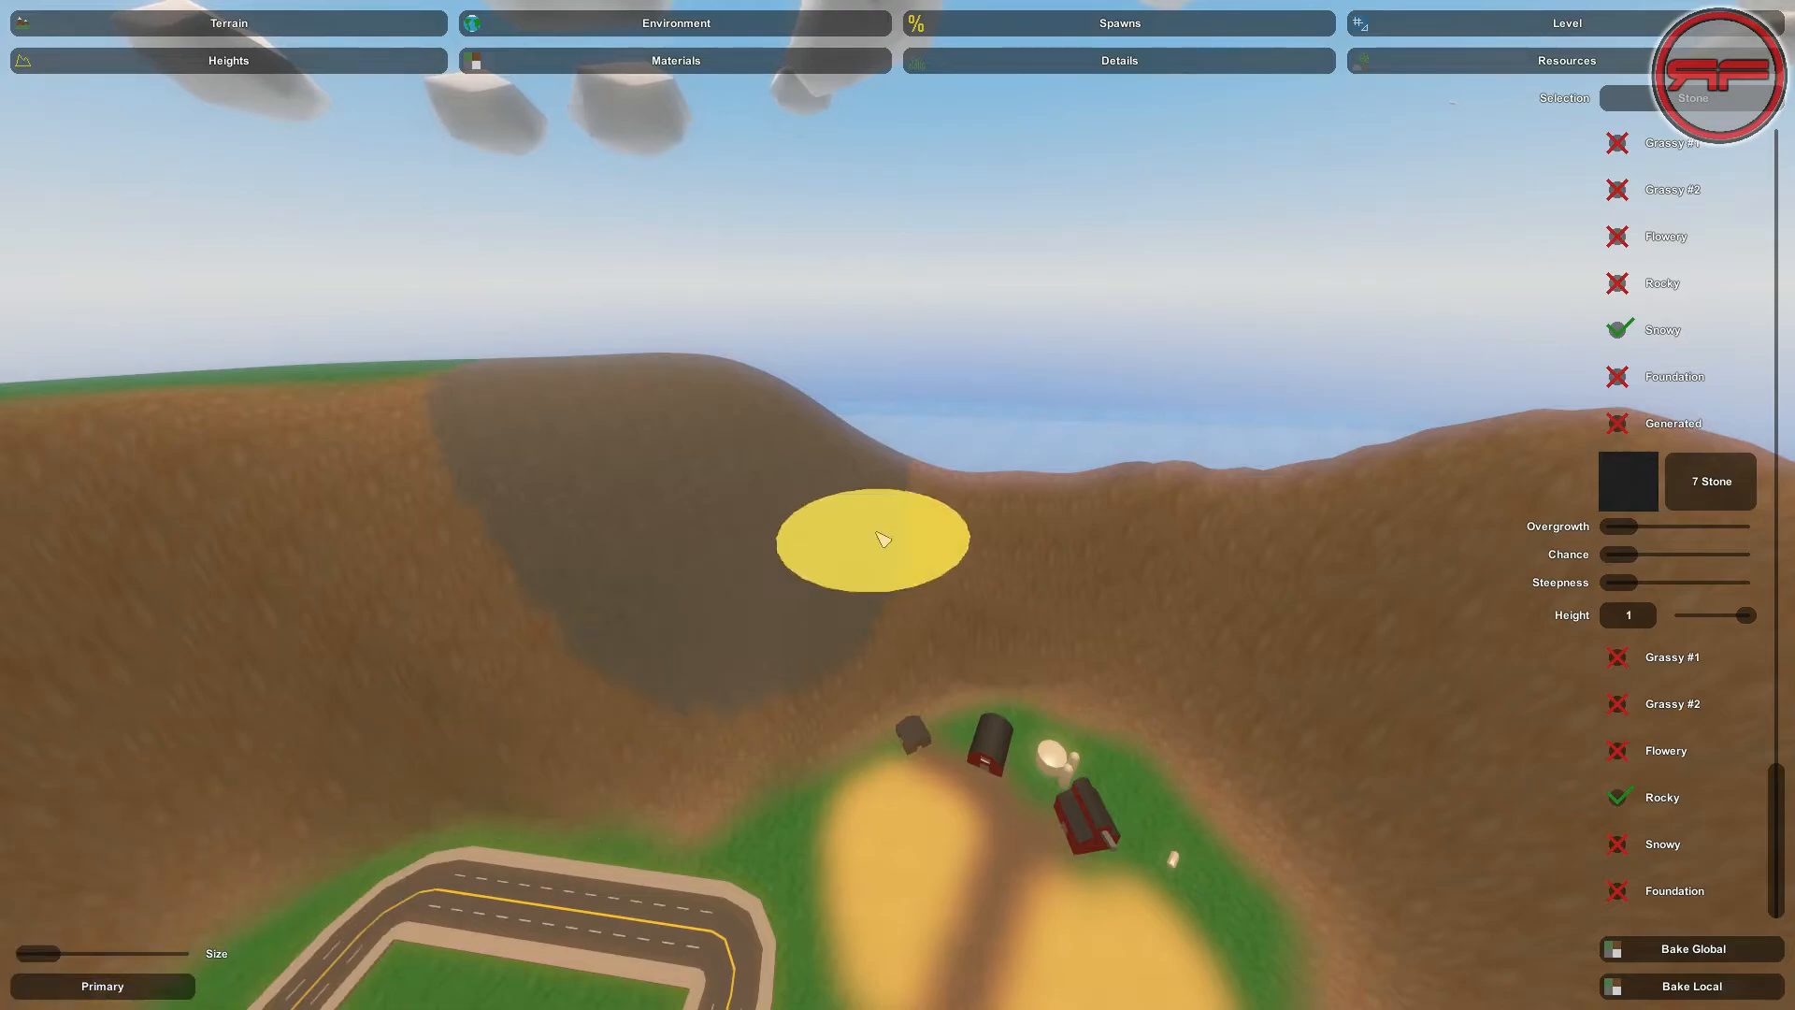
{"action": "left_click", "coordinate": [922, 504]}
{"action": "mouse_move", "coordinate": [960, 483]}
{"action": "left_mouse_down"}
{"action": "mouse_move", "coordinate": [1194, 470]}
{"action": "mouse_move", "coordinate": [1374, 497]}
{"action": "left_mouse_up"}
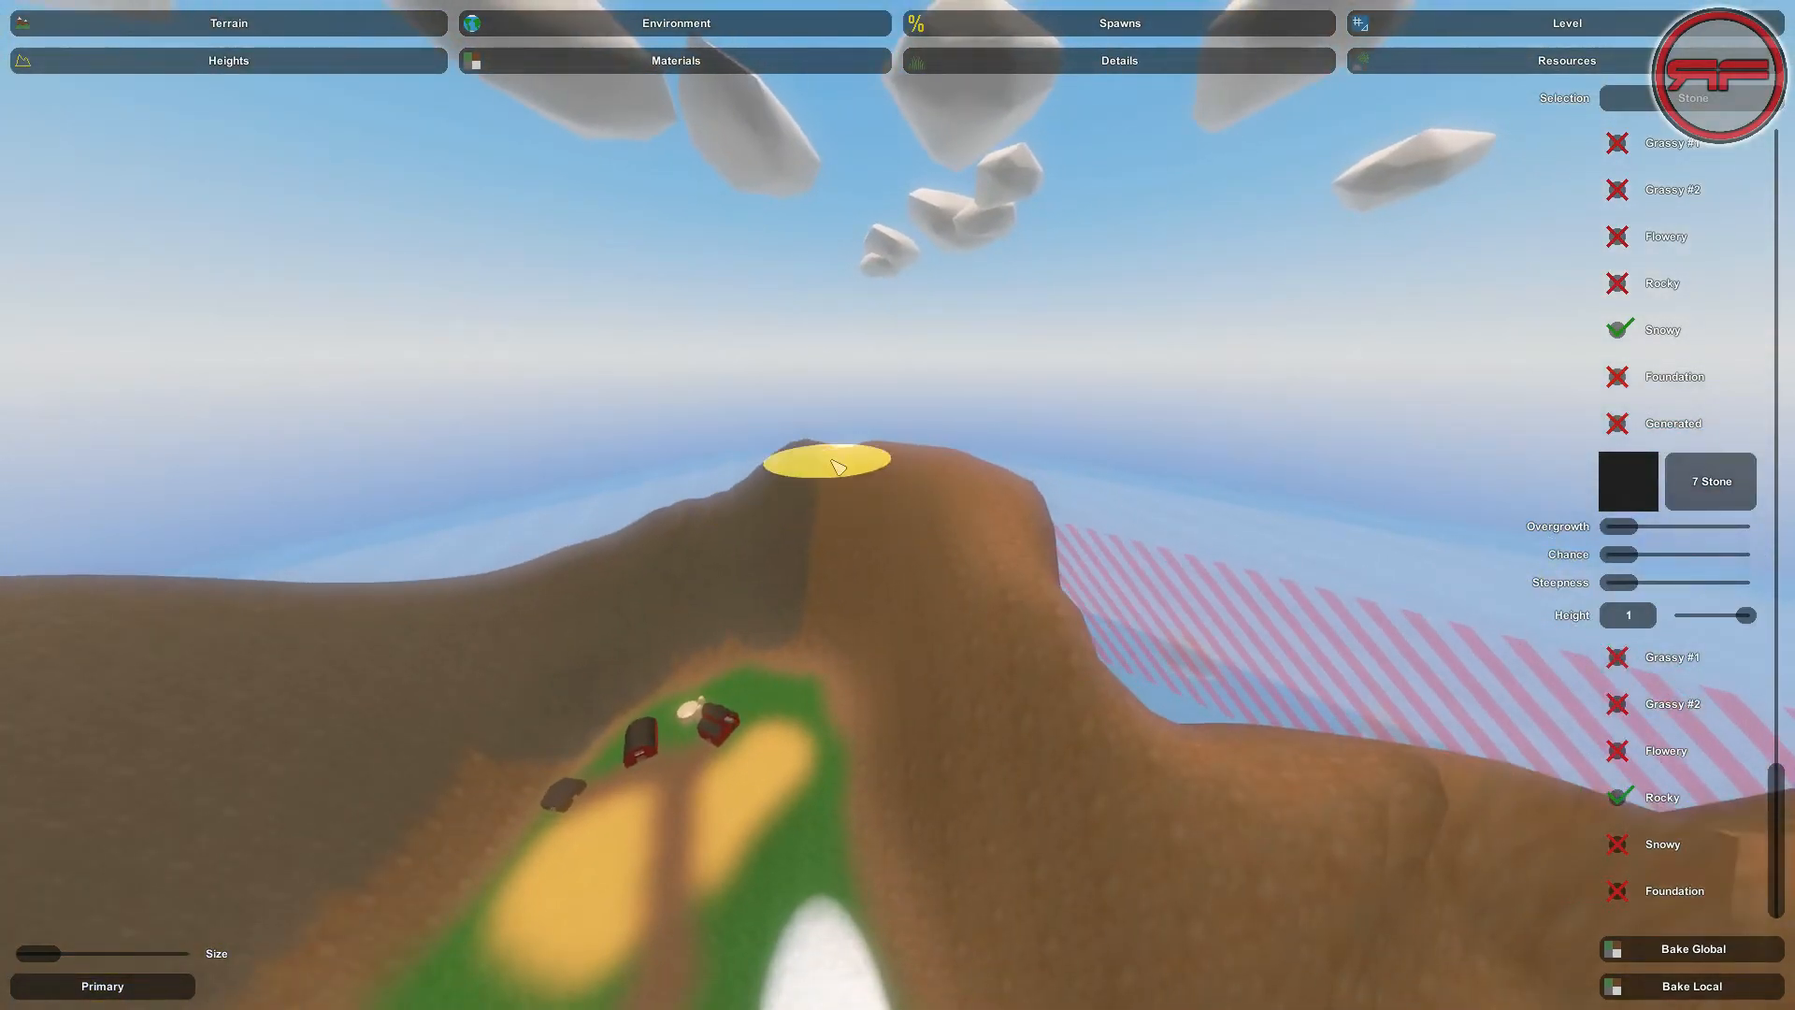
{"action": "left_click_drag", "start_coordinate": [972, 483], "coordinate": [1059, 591]}
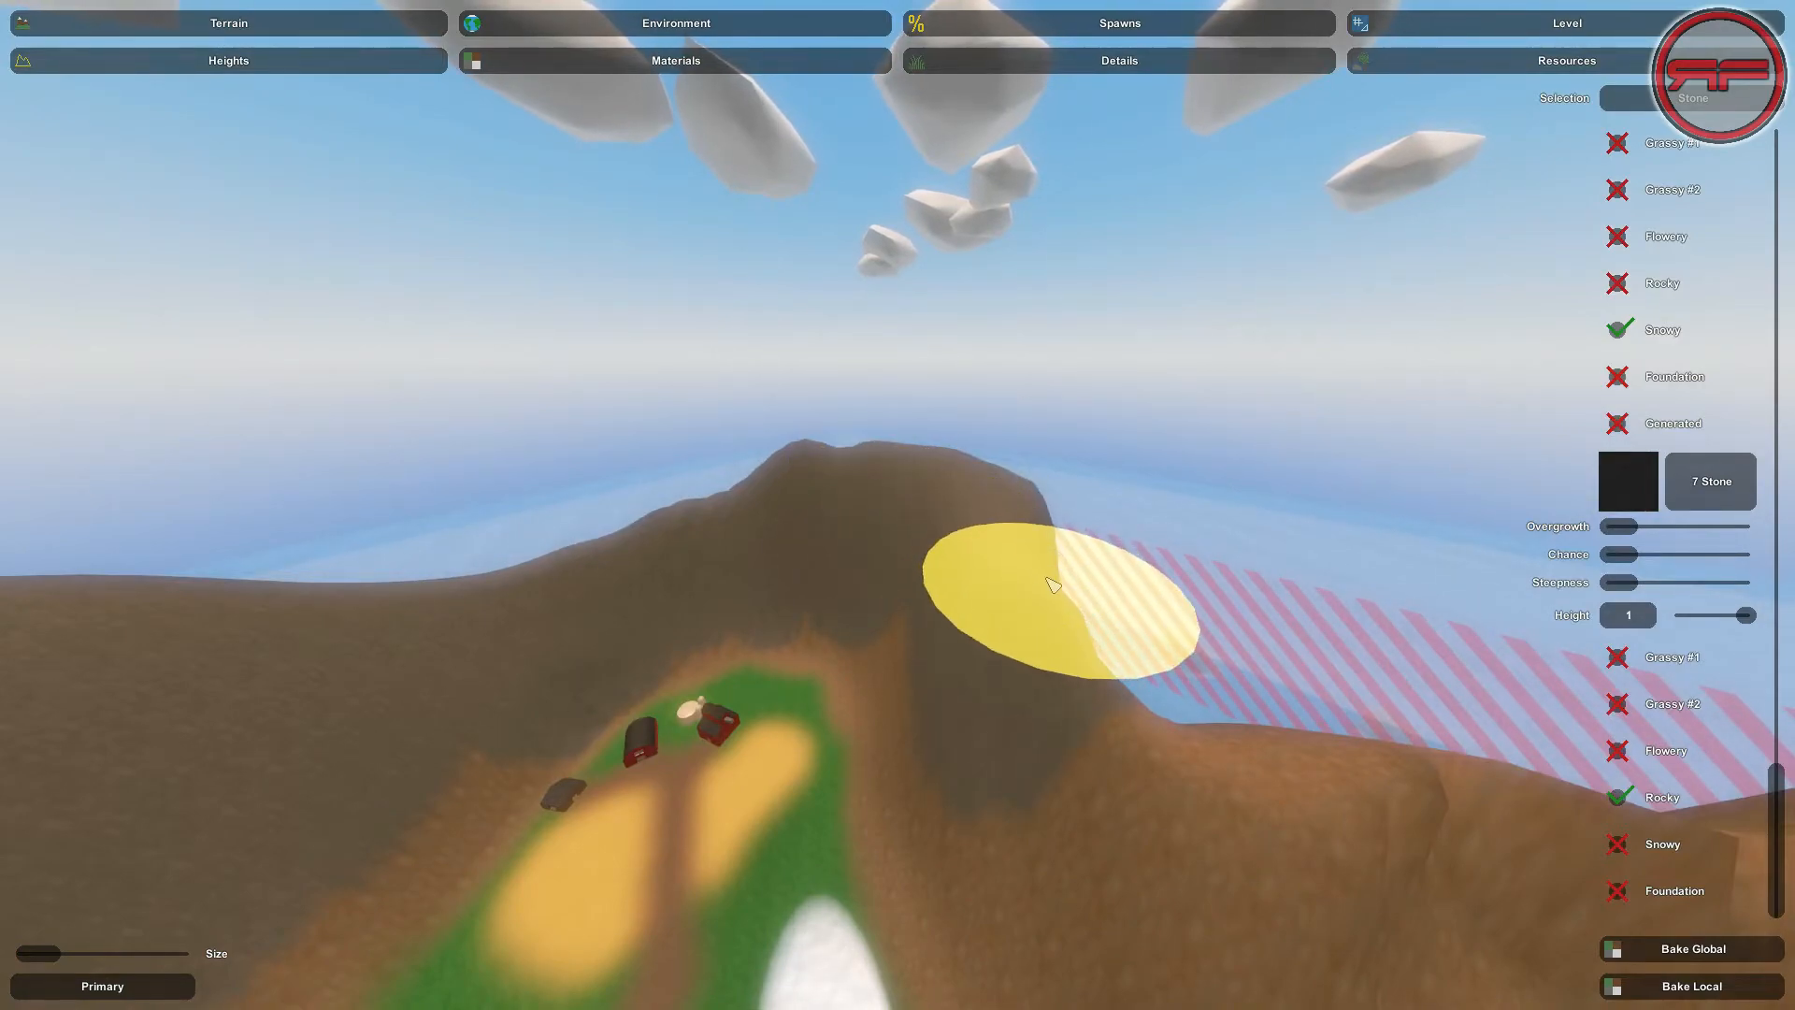
{"action": "right_click_drag", "start_coordinate": [1058, 591], "coordinate": [898, 512]}
{"action": "key", "text": "w"}
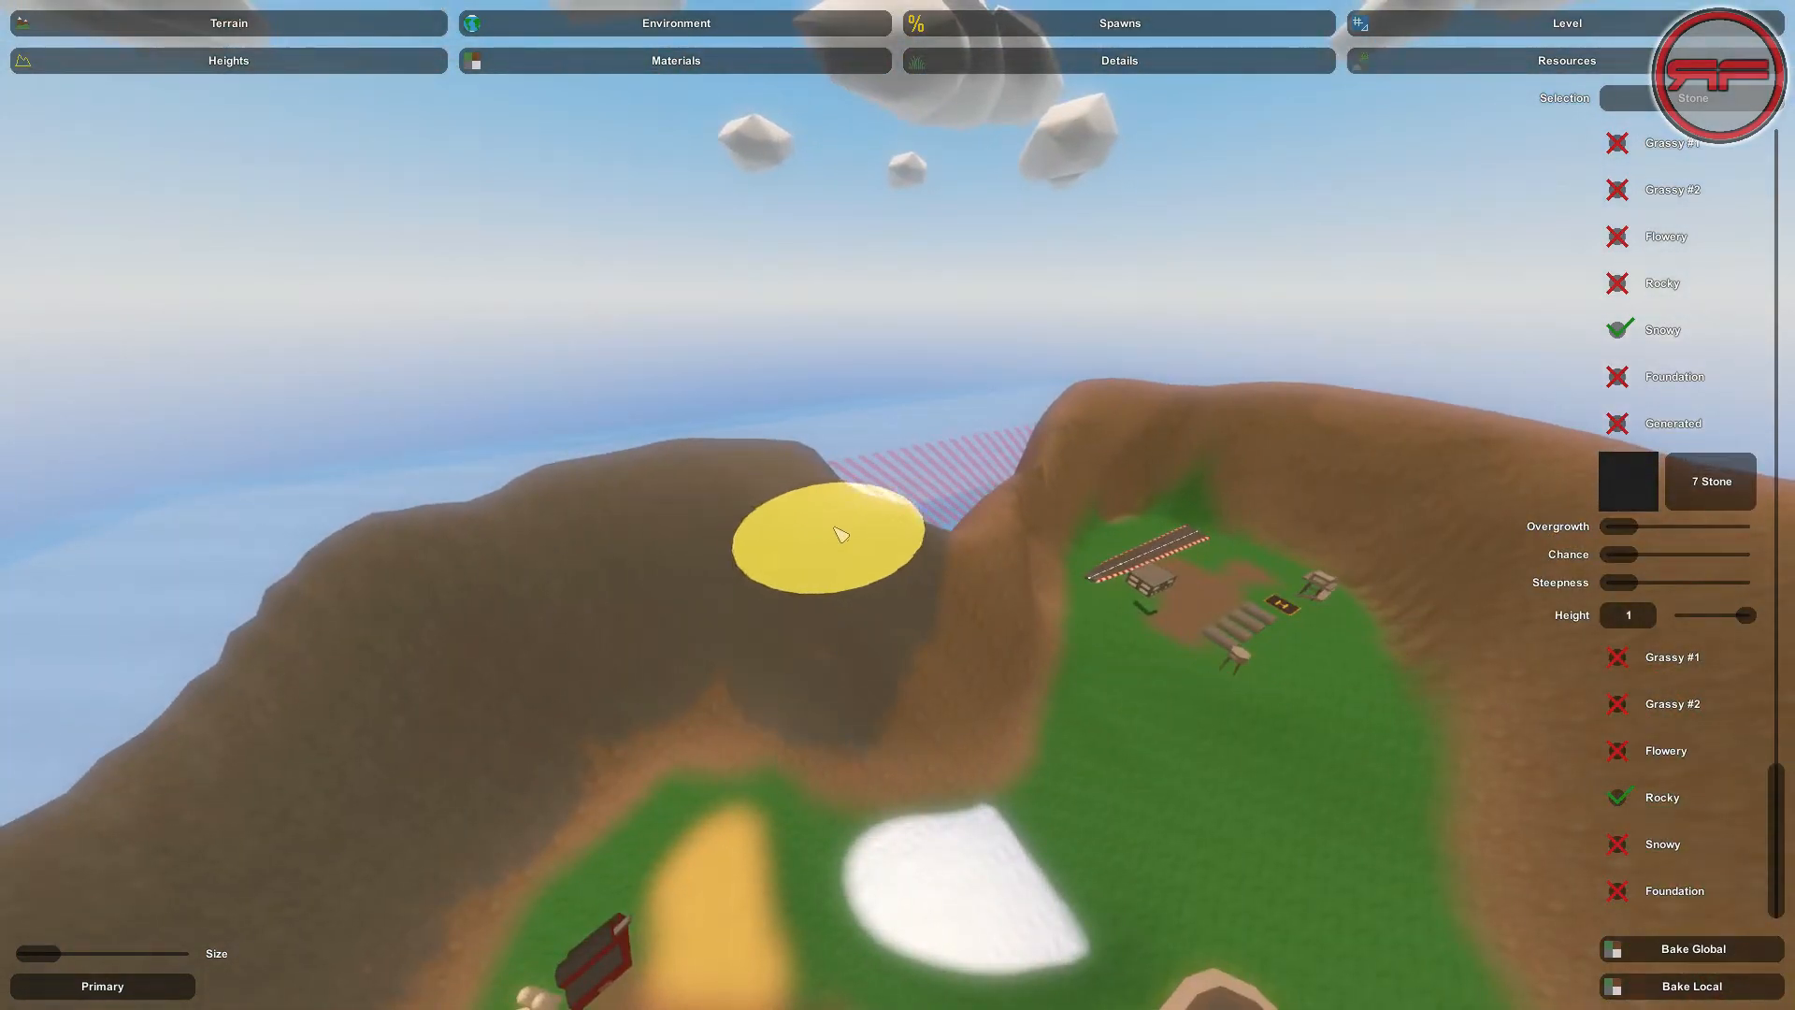
{"action": "mouse_move", "coordinate": [962, 549]}
{"action": "right_mouse_down"}
{"action": "mouse_move", "coordinate": [804, 561]}
{"action": "mouse_move", "coordinate": [898, 542]}
{"action": "mouse_move", "coordinate": [900, 508]}
{"action": "right_mouse_up"}
{"action": "key", "text": "s"}
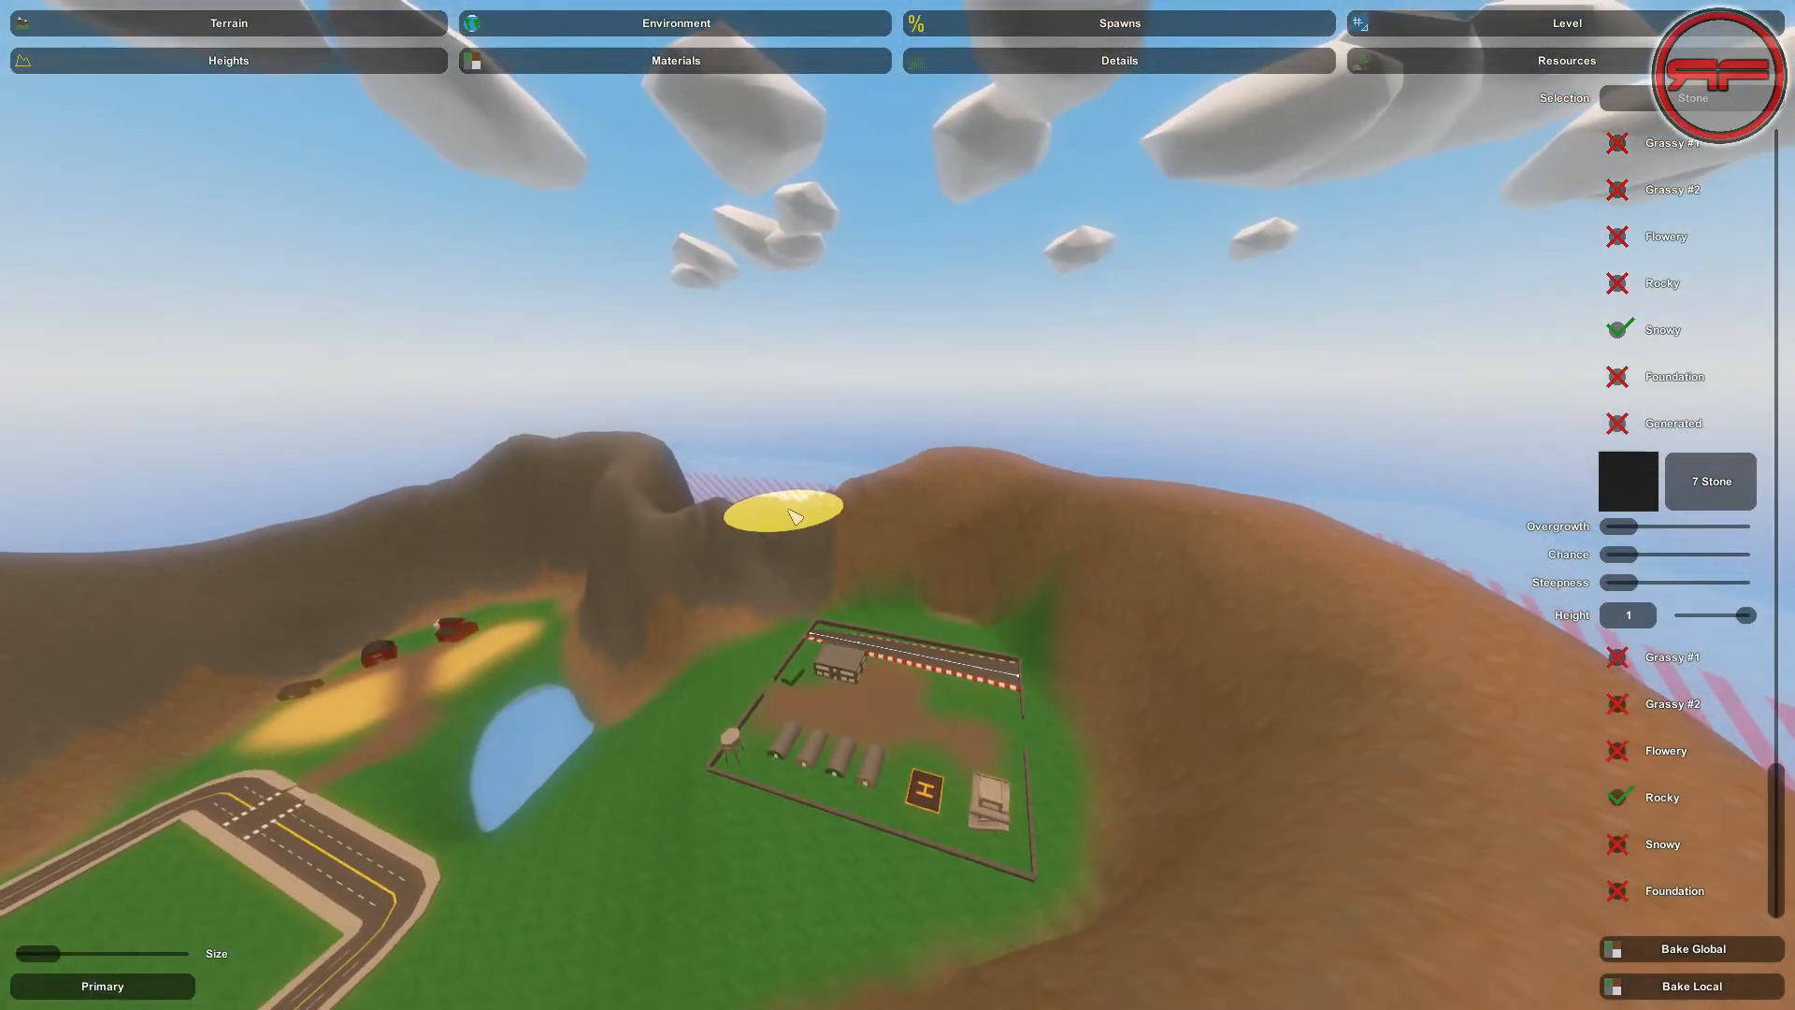
Paint stone over the mountain wall curving around the fenced airstrip base
{"action": "mouse_move", "coordinate": [1114, 482]}
{"action": "left_mouse_down"}
{"action": "mouse_move", "coordinate": [1335, 566]}
{"action": "mouse_move", "coordinate": [1403, 641]}
{"action": "left_mouse_up"}
{"action": "key", "text": "d"}
{"action": "mouse_move", "coordinate": [1403, 641]}
{"action": "right_mouse_down"}
{"action": "mouse_move", "coordinate": [1216, 640]}
{"action": "mouse_move", "coordinate": [701, 521]}
{"action": "mouse_move", "coordinate": [381, 482]}
{"action": "mouse_move", "coordinate": [519, 513]}
{"action": "mouse_move", "coordinate": [893, 503]}
{"action": "right_mouse_up"}
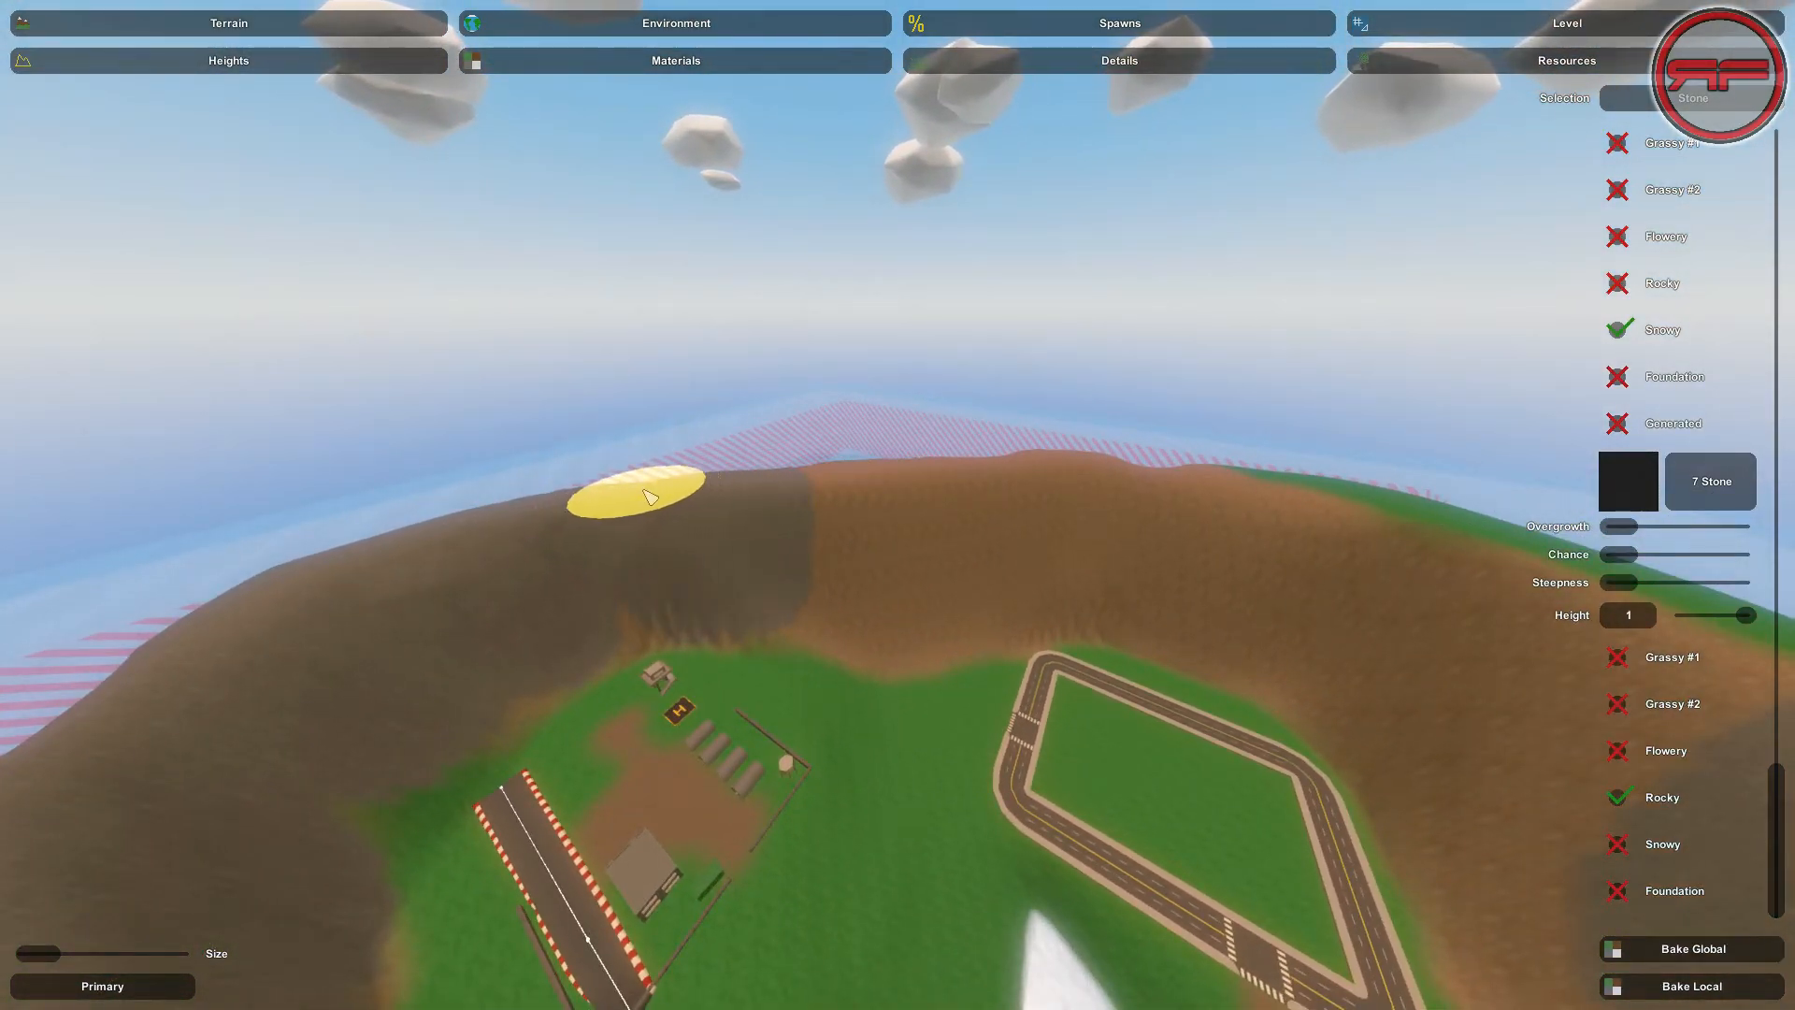
Continue the stone along the ridge beyond the helipad and around the outer wall of the road loop
{"action": "left_click_drag", "start_coordinate": [650, 497], "coordinate": [831, 486]}
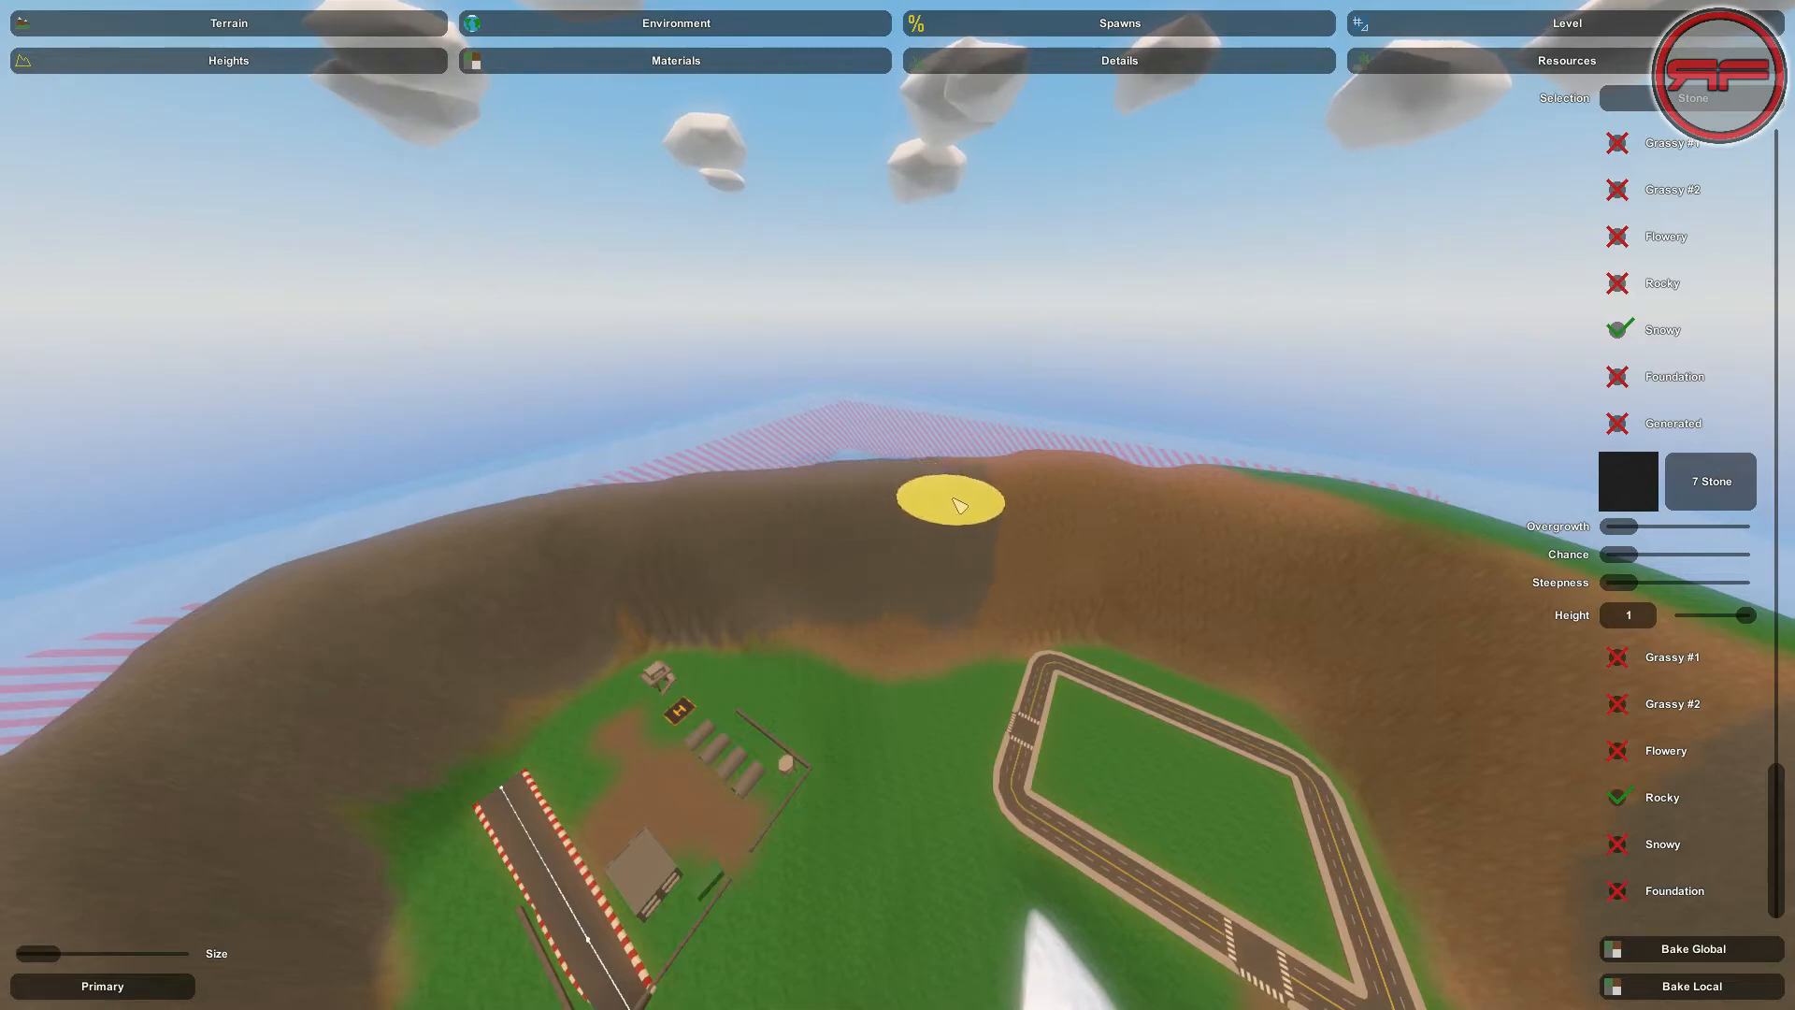
{"action": "mouse_move", "coordinate": [1117, 500]}
{"action": "left_mouse_down"}
{"action": "mouse_move", "coordinate": [1203, 485]}
{"action": "mouse_move", "coordinate": [1375, 502]}
{"action": "mouse_move", "coordinate": [1638, 591]}
{"action": "mouse_move", "coordinate": [1751, 693]}
{"action": "mouse_move", "coordinate": [1711, 705]}
{"action": "left_mouse_up"}
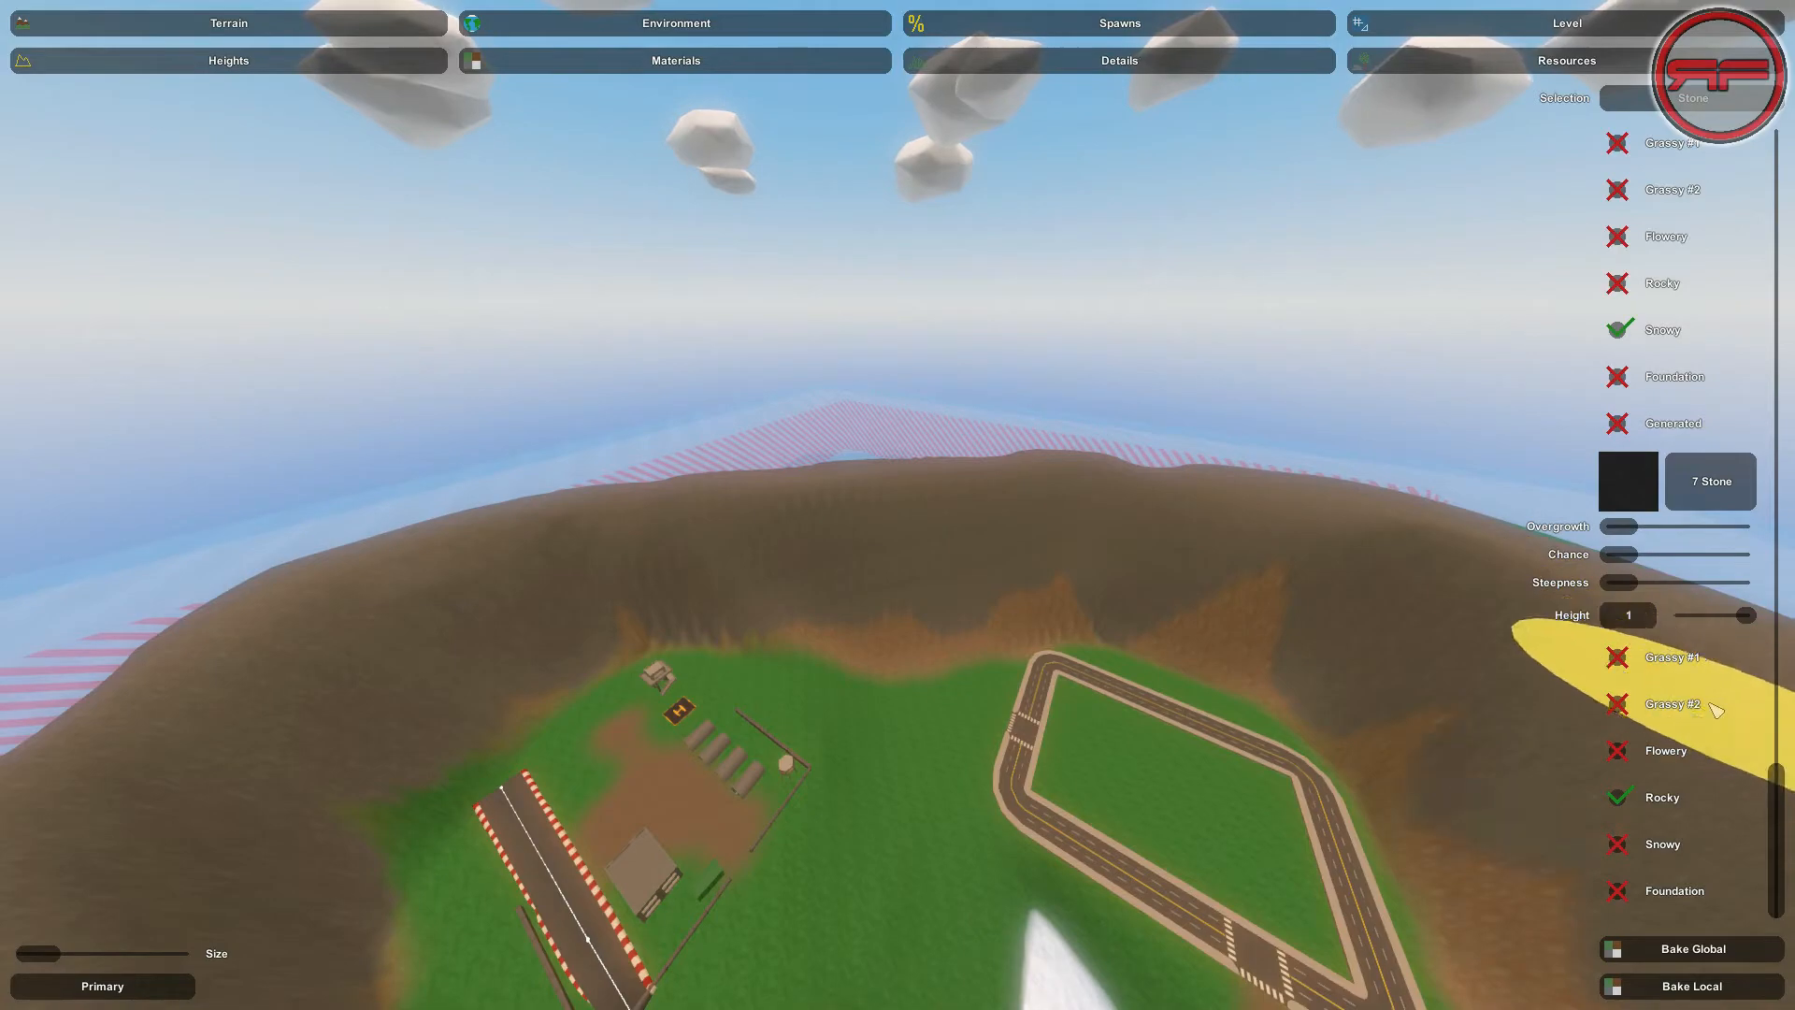
{"action": "key", "text": "s"}
{"action": "mouse_move", "coordinate": [1427, 721]}
{"action": "right_mouse_down"}
{"action": "mouse_move", "coordinate": [898, 505]}
{"action": "mouse_move", "coordinate": [790, 495]}
{"action": "right_mouse_up"}
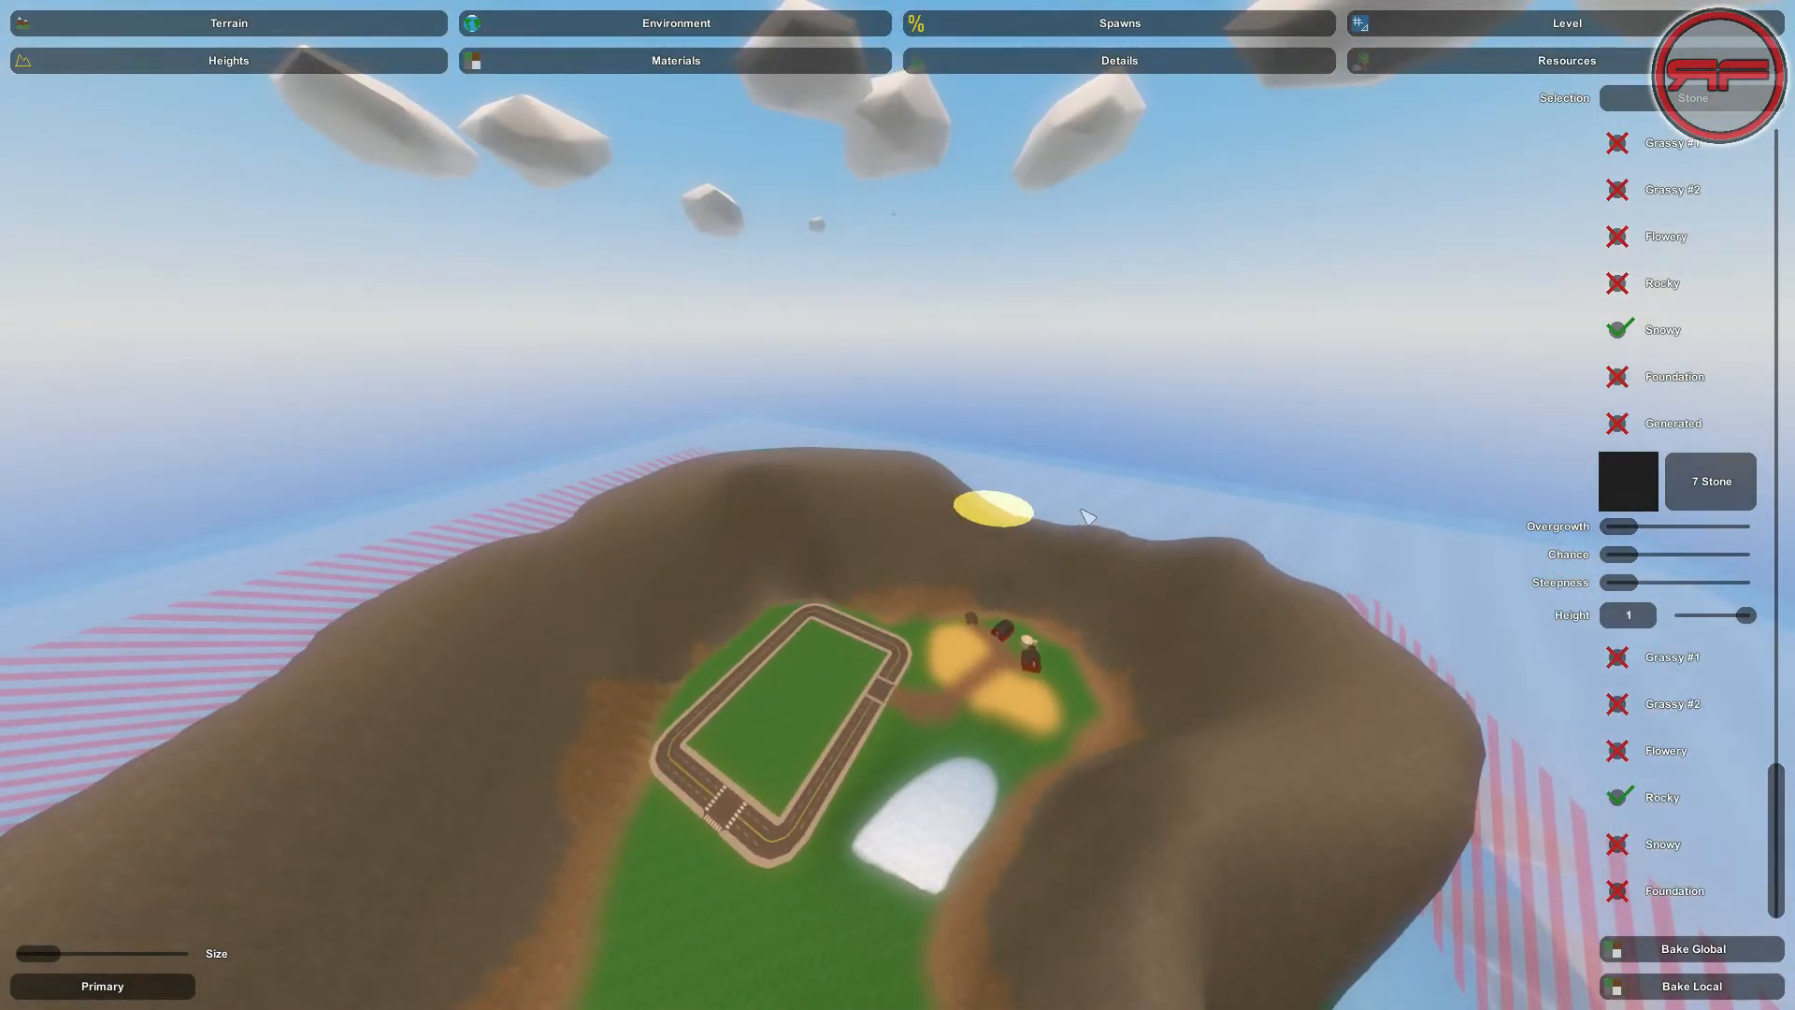
Switch from material painting to terrain height editing and slightly enlarge the brush for the mountain foot beside the airstrip
{"action": "right_click_drag", "start_coordinate": [1635, 933], "coordinate": [786, 505]}
{"action": "key", "text": "w"}
{"action": "mouse_move", "coordinate": [898, 505]}
{"action": "right_mouse_down"}
{"action": "mouse_move", "coordinate": [617, 448]}
{"action": "mouse_move", "coordinate": [923, 467]}
{"action": "right_mouse_up"}
{"action": "key", "text": "w"}
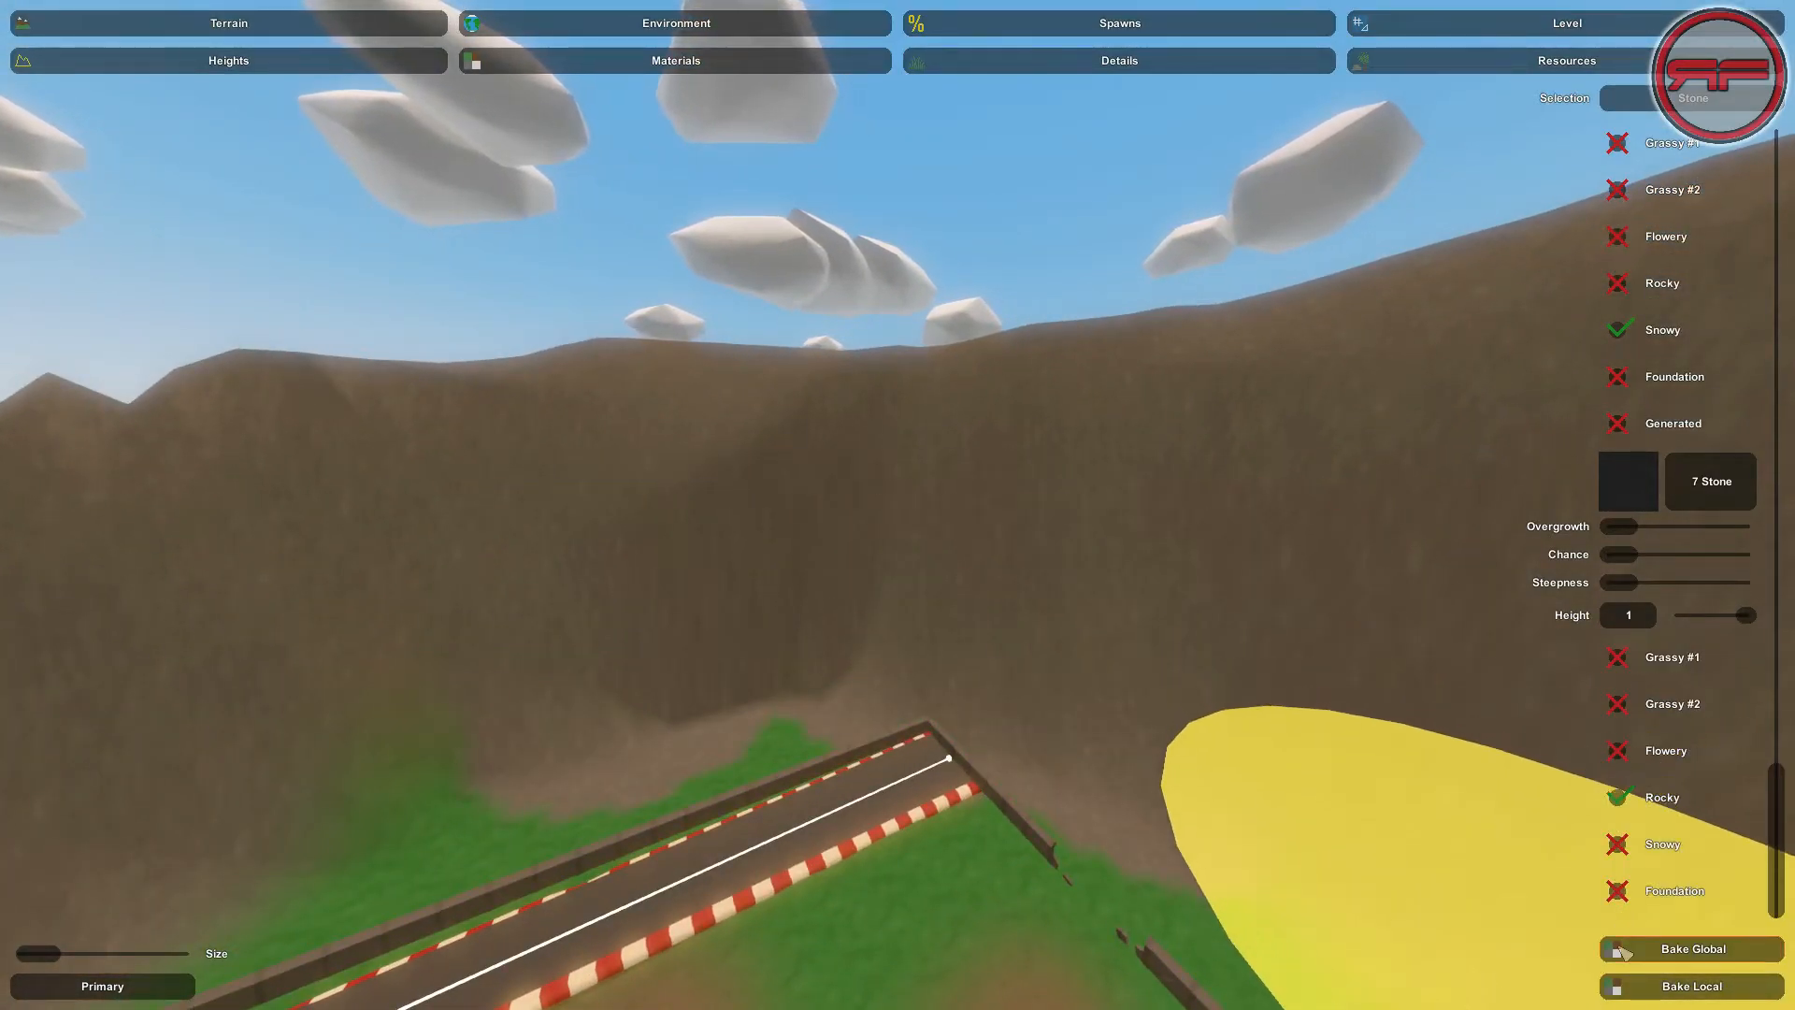
{"action": "left_click", "coordinate": [390, 61]}
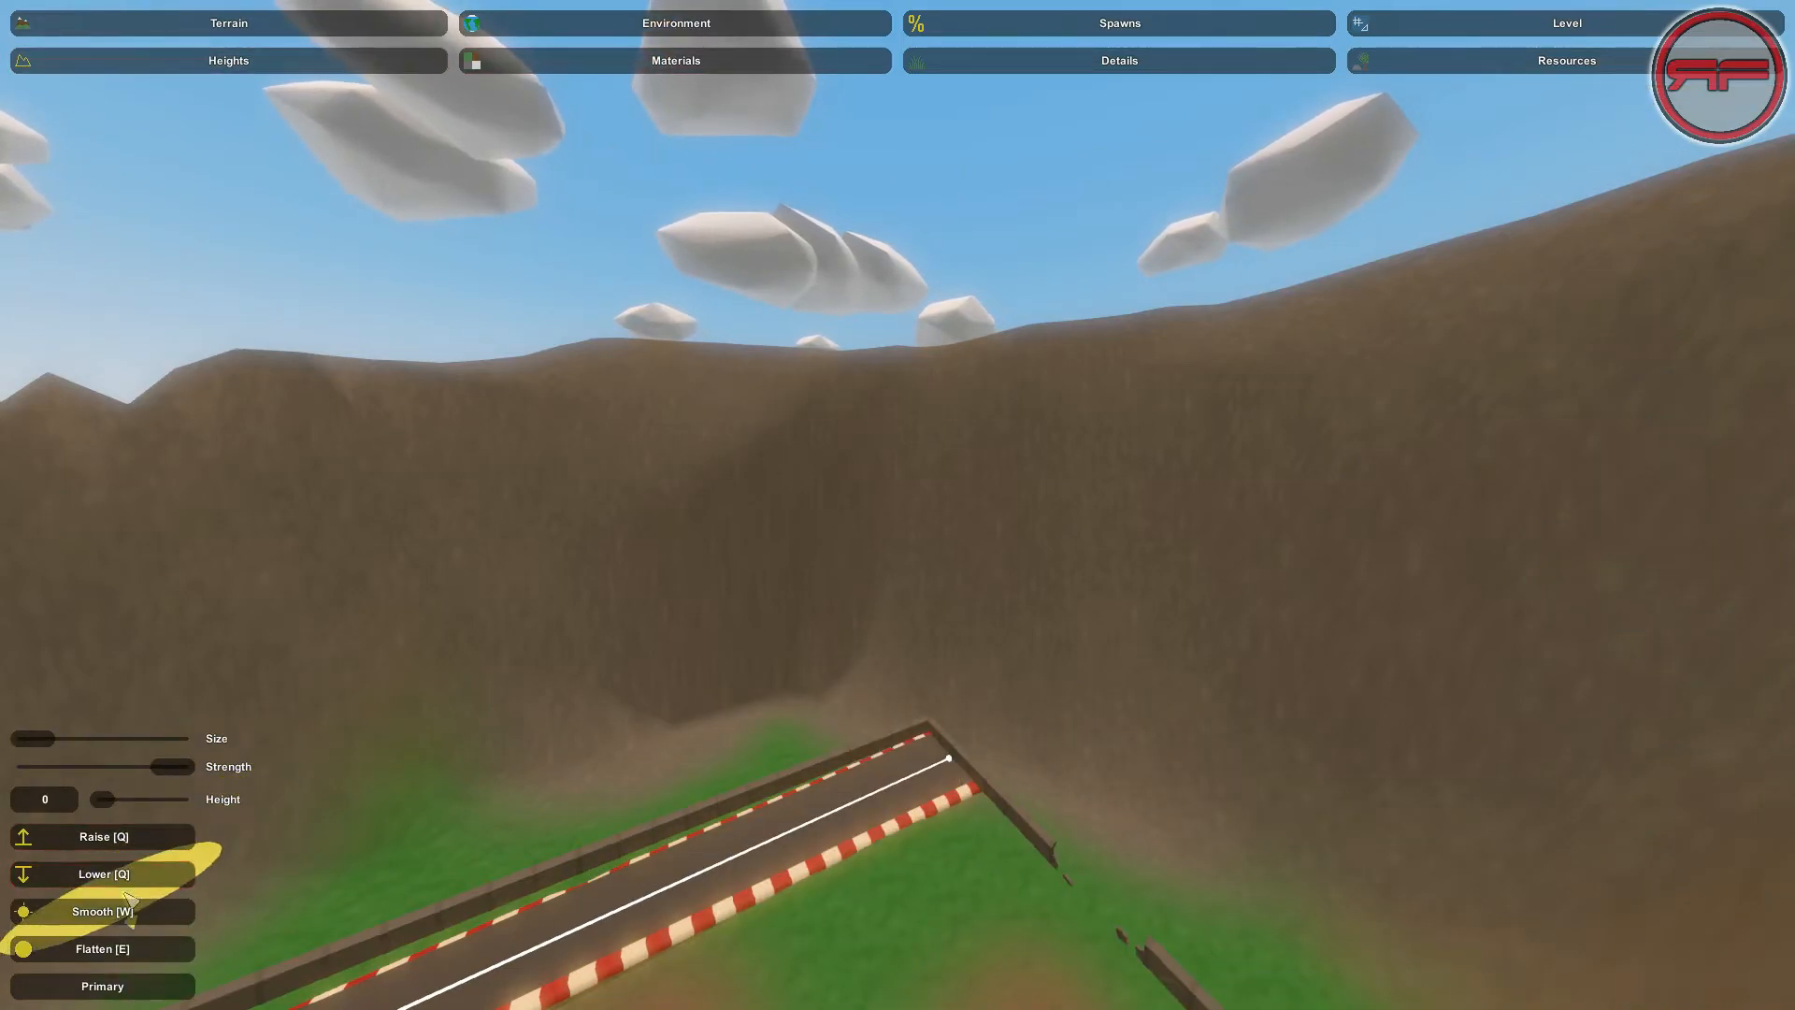
{"action": "key", "text": "w"}
{"action": "right_click_drag", "start_coordinate": [848, 691], "coordinate": [897, 508]}
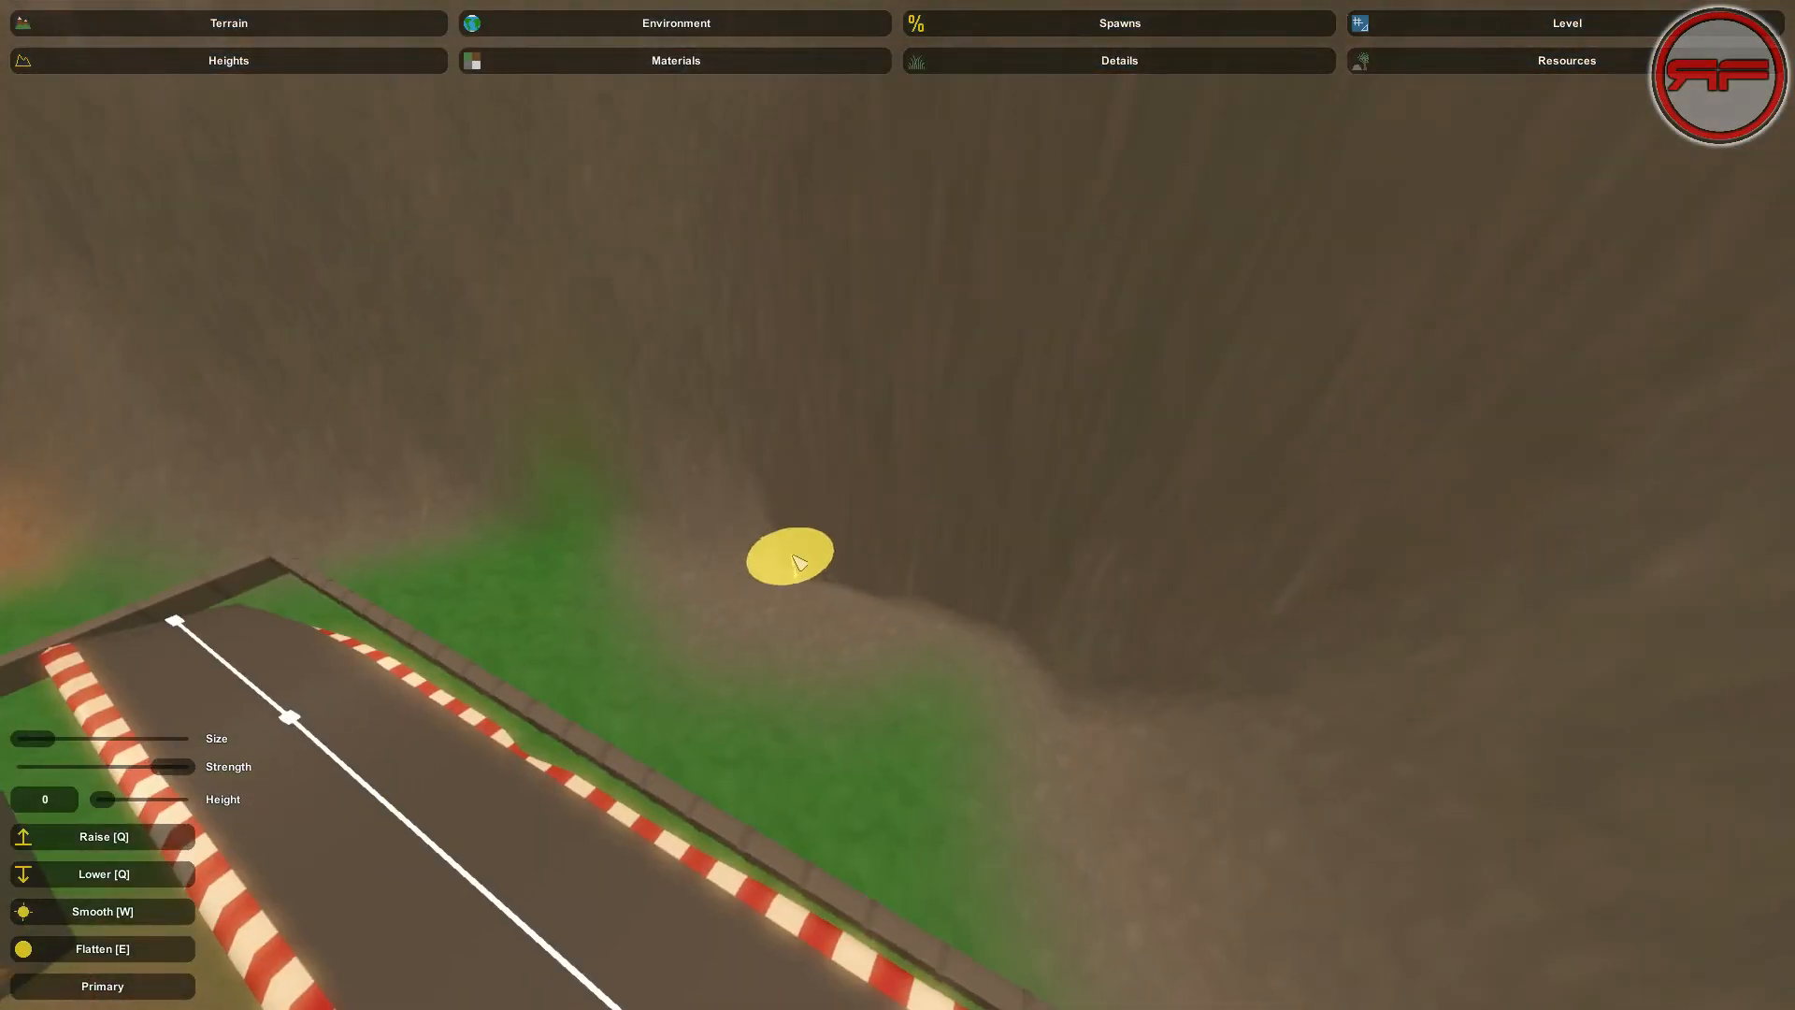
{"action": "left_click_drag", "start_coordinate": [42, 735], "coordinate": [45, 735]}
{"action": "right_click_drag", "start_coordinate": [626, 748], "coordinate": [897, 505]}
{"action": "key", "text": "s"}
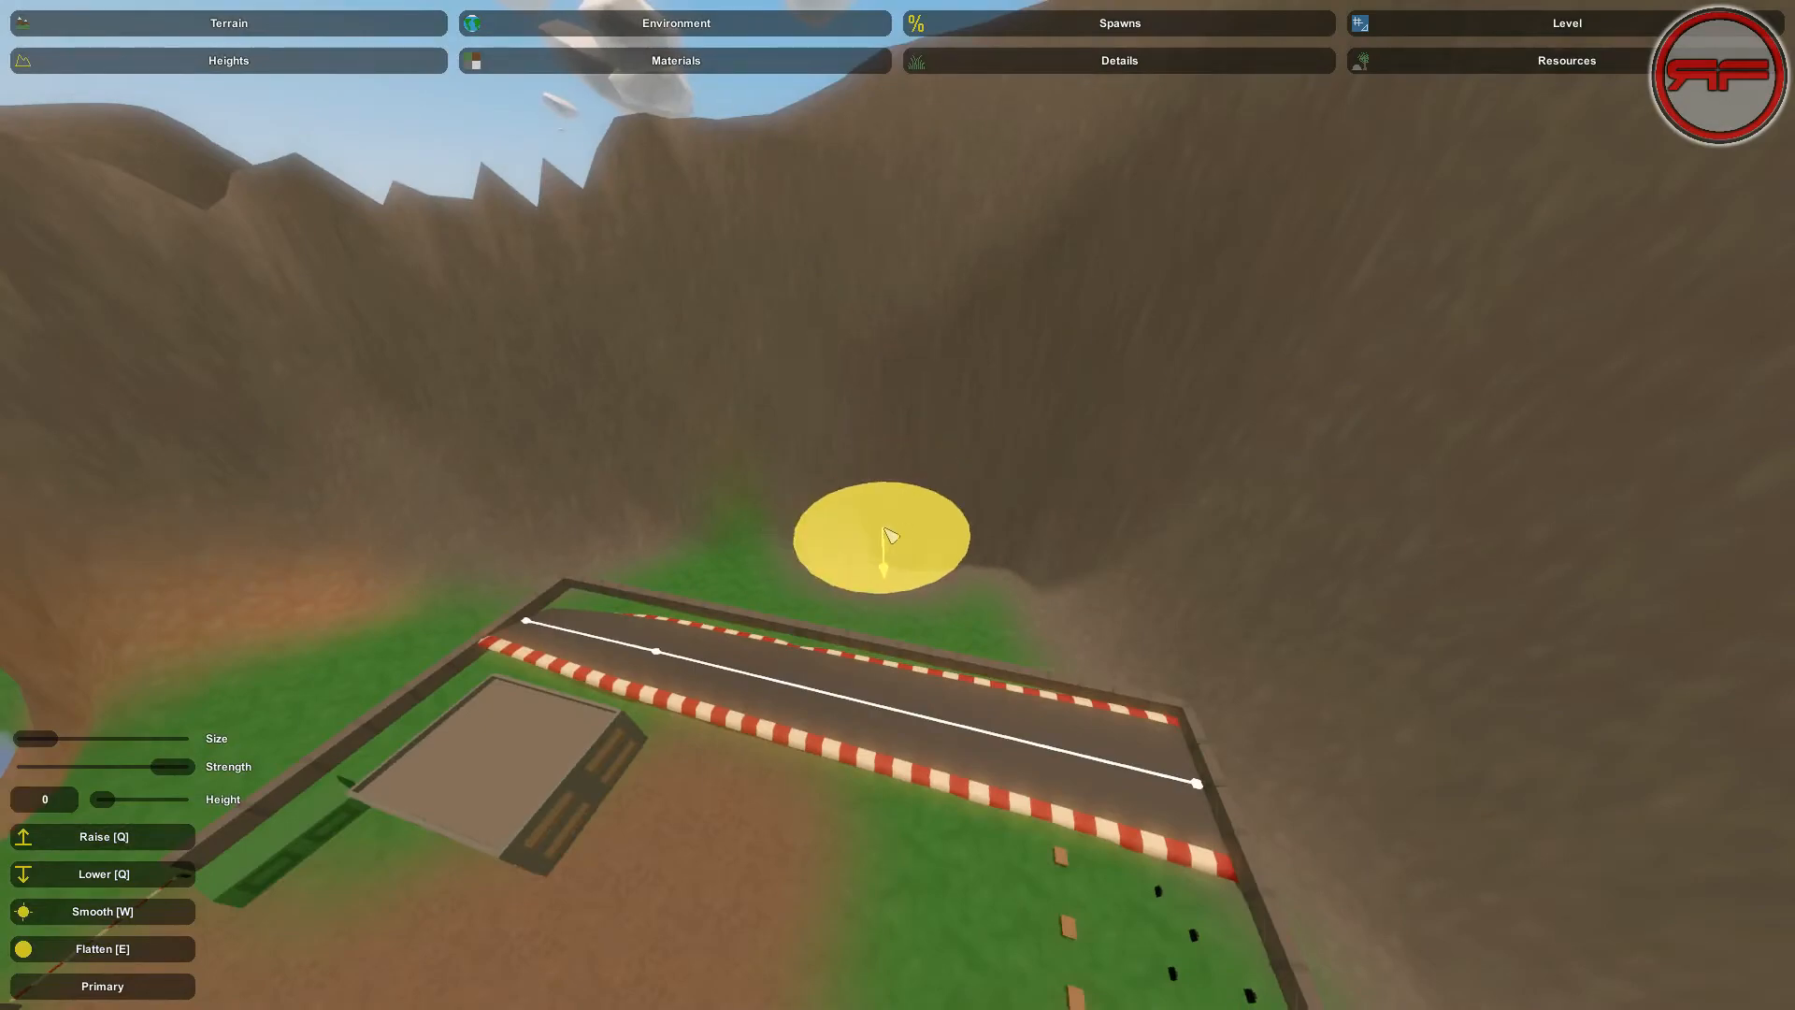
Try the terrain height brush with a height value of 0.96 on the mountain wall beside the airstrip
{"action": "right_click_drag", "start_coordinate": [1066, 557], "coordinate": [898, 505]}
{"action": "key", "text": "a"}
{"action": "key", "text": "w"}
{"action": "key", "text": "d"}
{"action": "key", "text": "s"}
{"action": "right_click_drag", "start_coordinate": [1337, 535], "coordinate": [898, 505]}
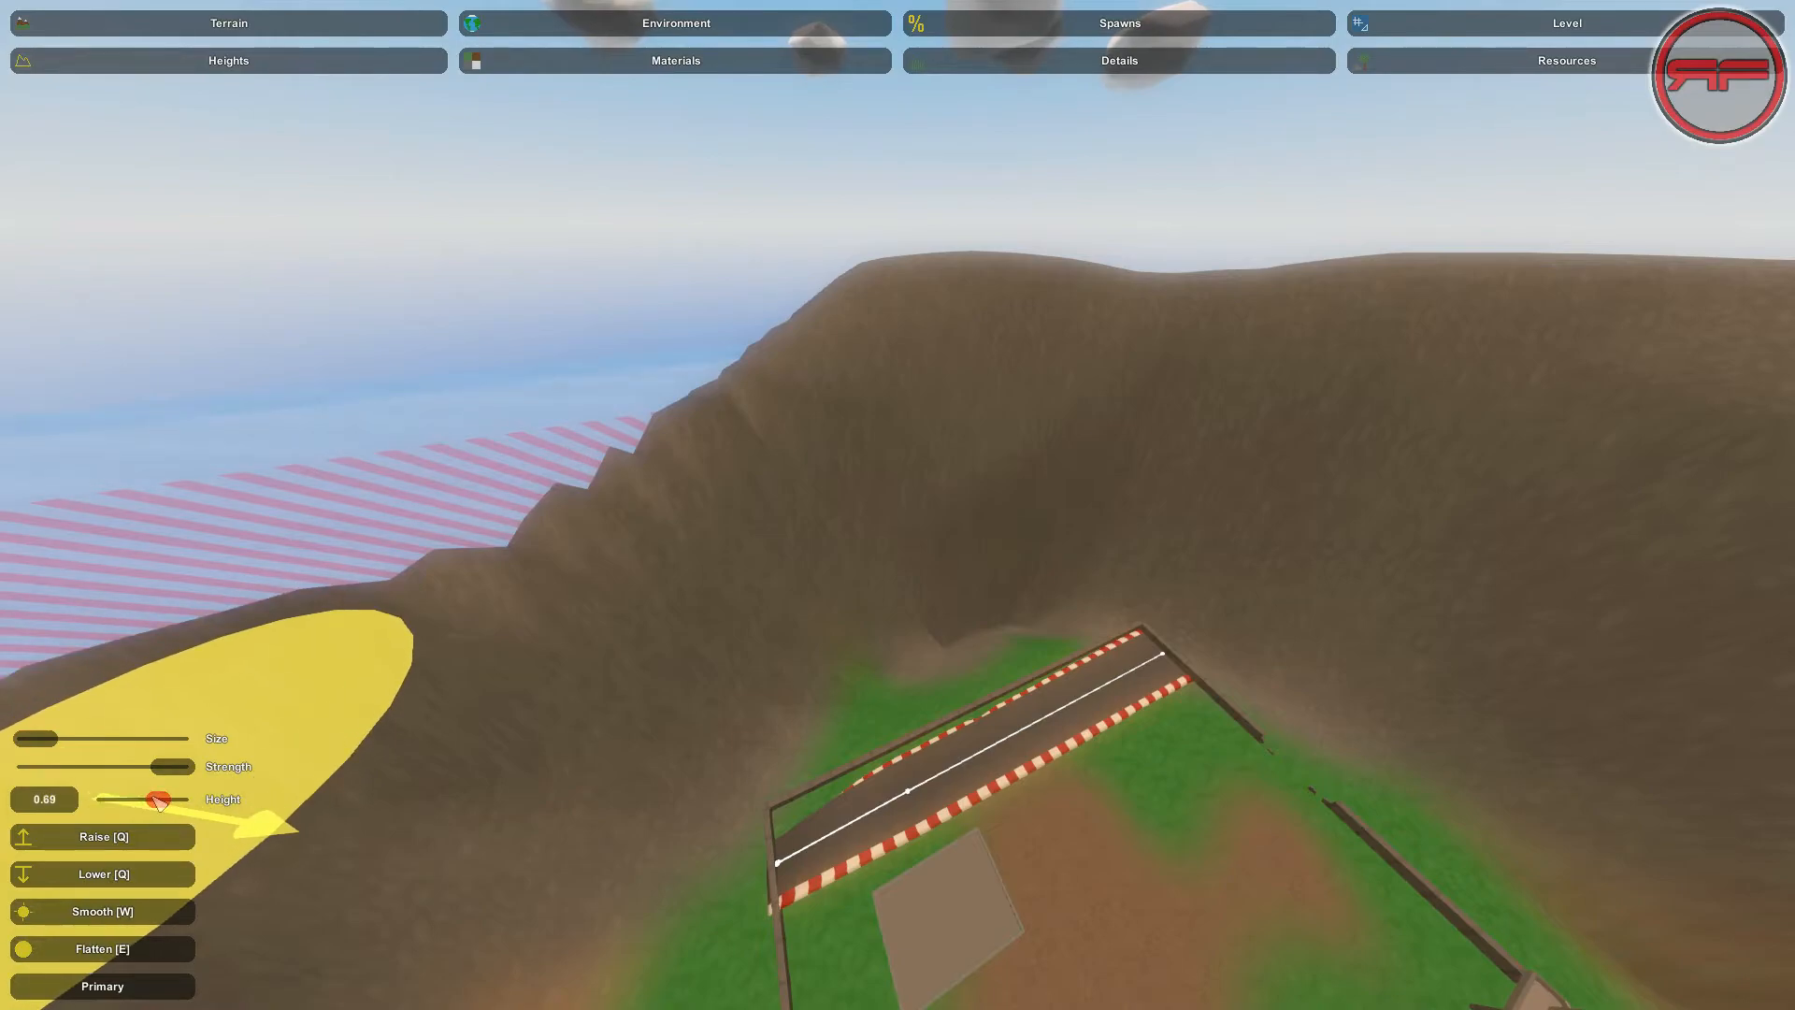
{"action": "left_click_drag", "start_coordinate": [159, 799], "coordinate": [179, 799]}
{"action": "mouse_move", "coordinate": [1052, 617]}
{"action": "left_mouse_down"}
{"action": "mouse_move", "coordinate": [879, 645]}
{"action": "mouse_move", "coordinate": [756, 694]}
{"action": "left_mouse_up"}
{"action": "key", "text": "w"}
{"action": "mouse_move", "coordinate": [552, 804]}
{"action": "right_mouse_down"}
{"action": "mouse_move", "coordinate": [561, 851]}
{"action": "mouse_move", "coordinate": [646, 926]}
{"action": "mouse_move", "coordinate": [393, 935]}
{"action": "mouse_move", "coordinate": [505, 954]}
{"action": "mouse_move", "coordinate": [280, 935]}
{"action": "mouse_move", "coordinate": [292, 778]}
{"action": "right_mouse_up"}
{"action": "key", "text": "s"}
{"action": "left_click", "coordinate": [891, 503]}
{"action": "mouse_move", "coordinate": [889, 500]}
{"action": "right_mouse_down"}
{"action": "mouse_move", "coordinate": [853, 486]}
{"action": "mouse_move", "coordinate": [828, 428]}
{"action": "right_mouse_up"}
{"action": "left_click_drag", "start_coordinate": [846, 420], "coordinate": [849, 425]}
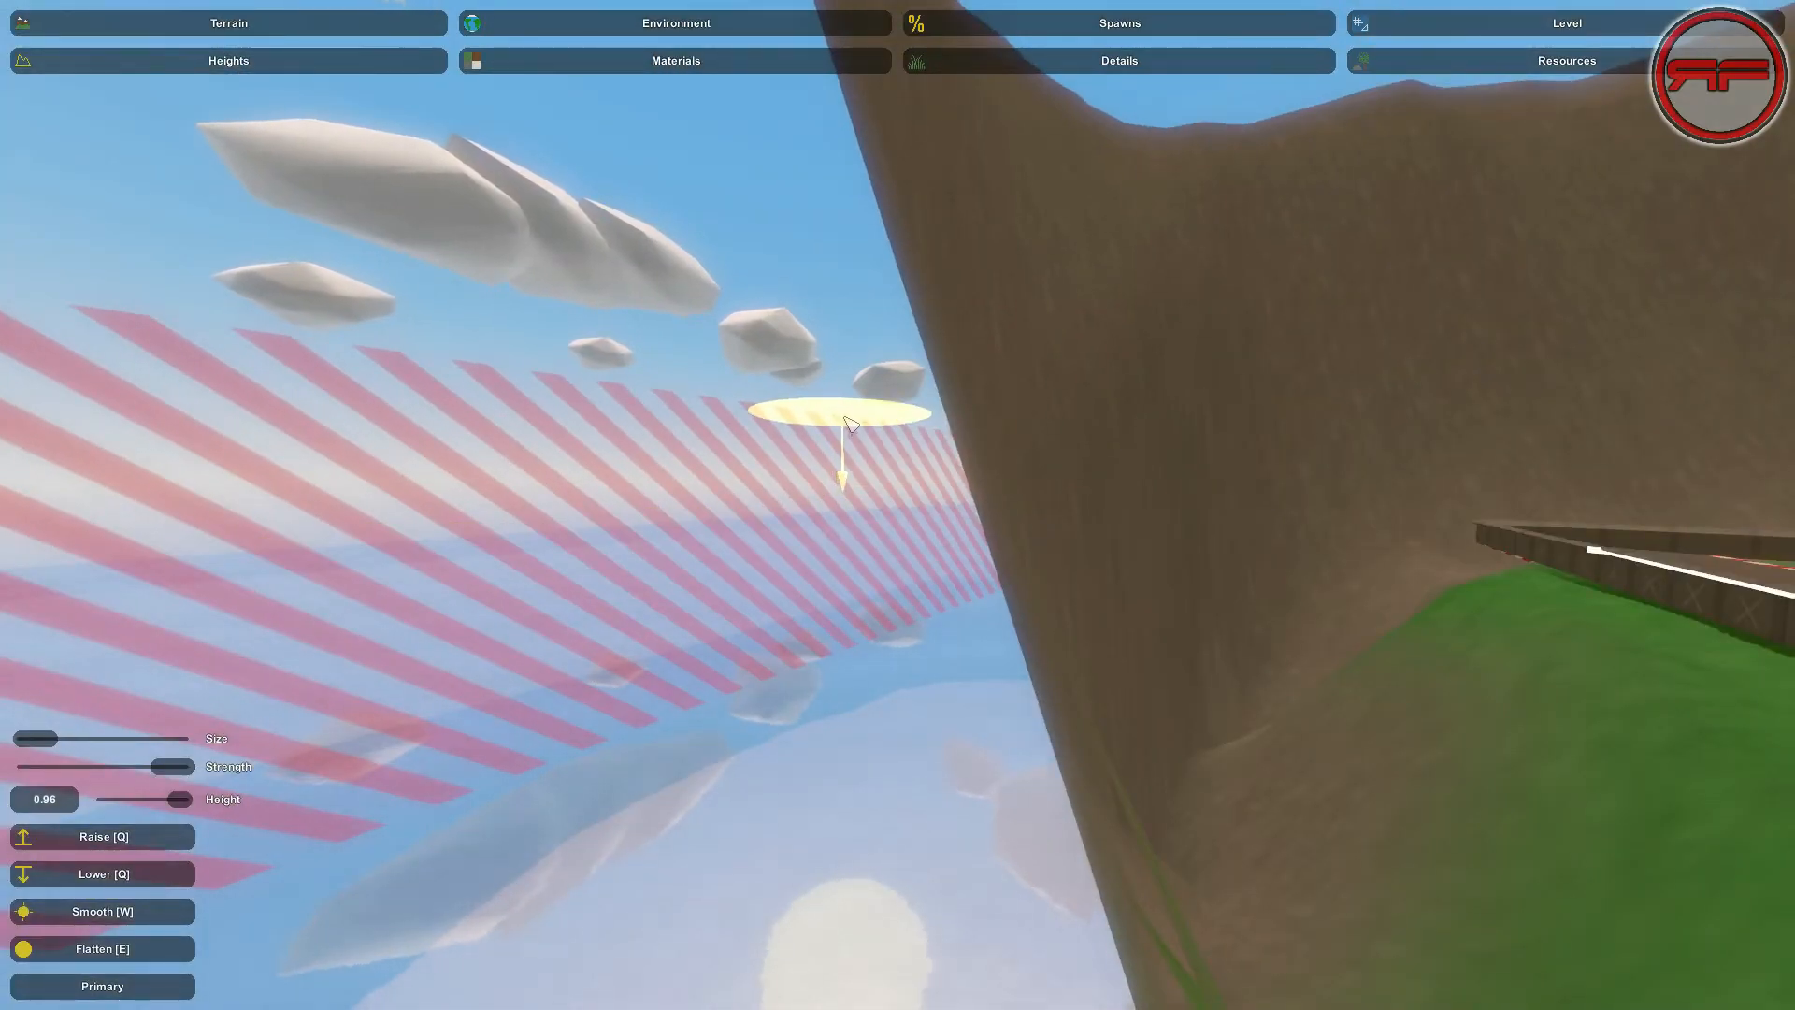
Flatten the mountain foot along the runway fence at a height of 0.31 with a slightly smaller brush, and smooth its edge
{"action": "right_click_drag", "start_coordinate": [844, 418], "coordinate": [899, 508]}
{"action": "key", "text": "s"}
{"action": "key", "text": "w"}
{"action": "key", "text": "e"}
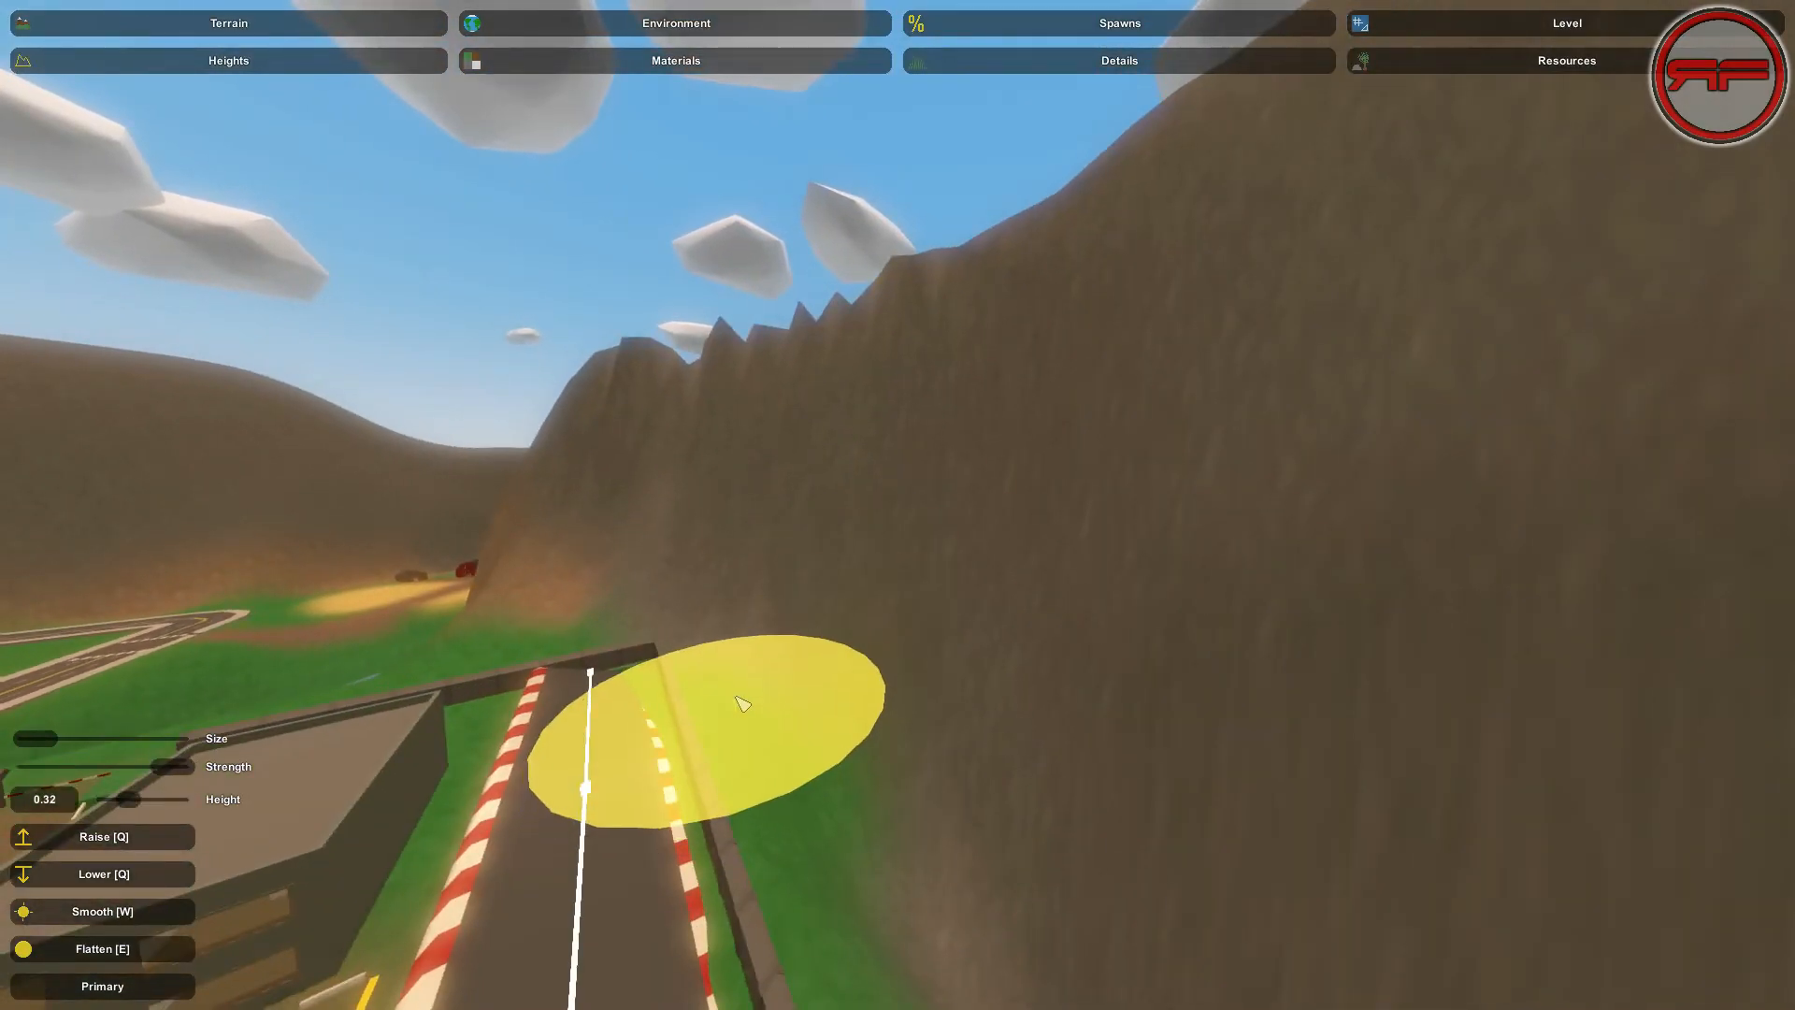
{"action": "right_click_drag", "start_coordinate": [713, 735], "coordinate": [842, 841]}
{"action": "key", "text": "s"}
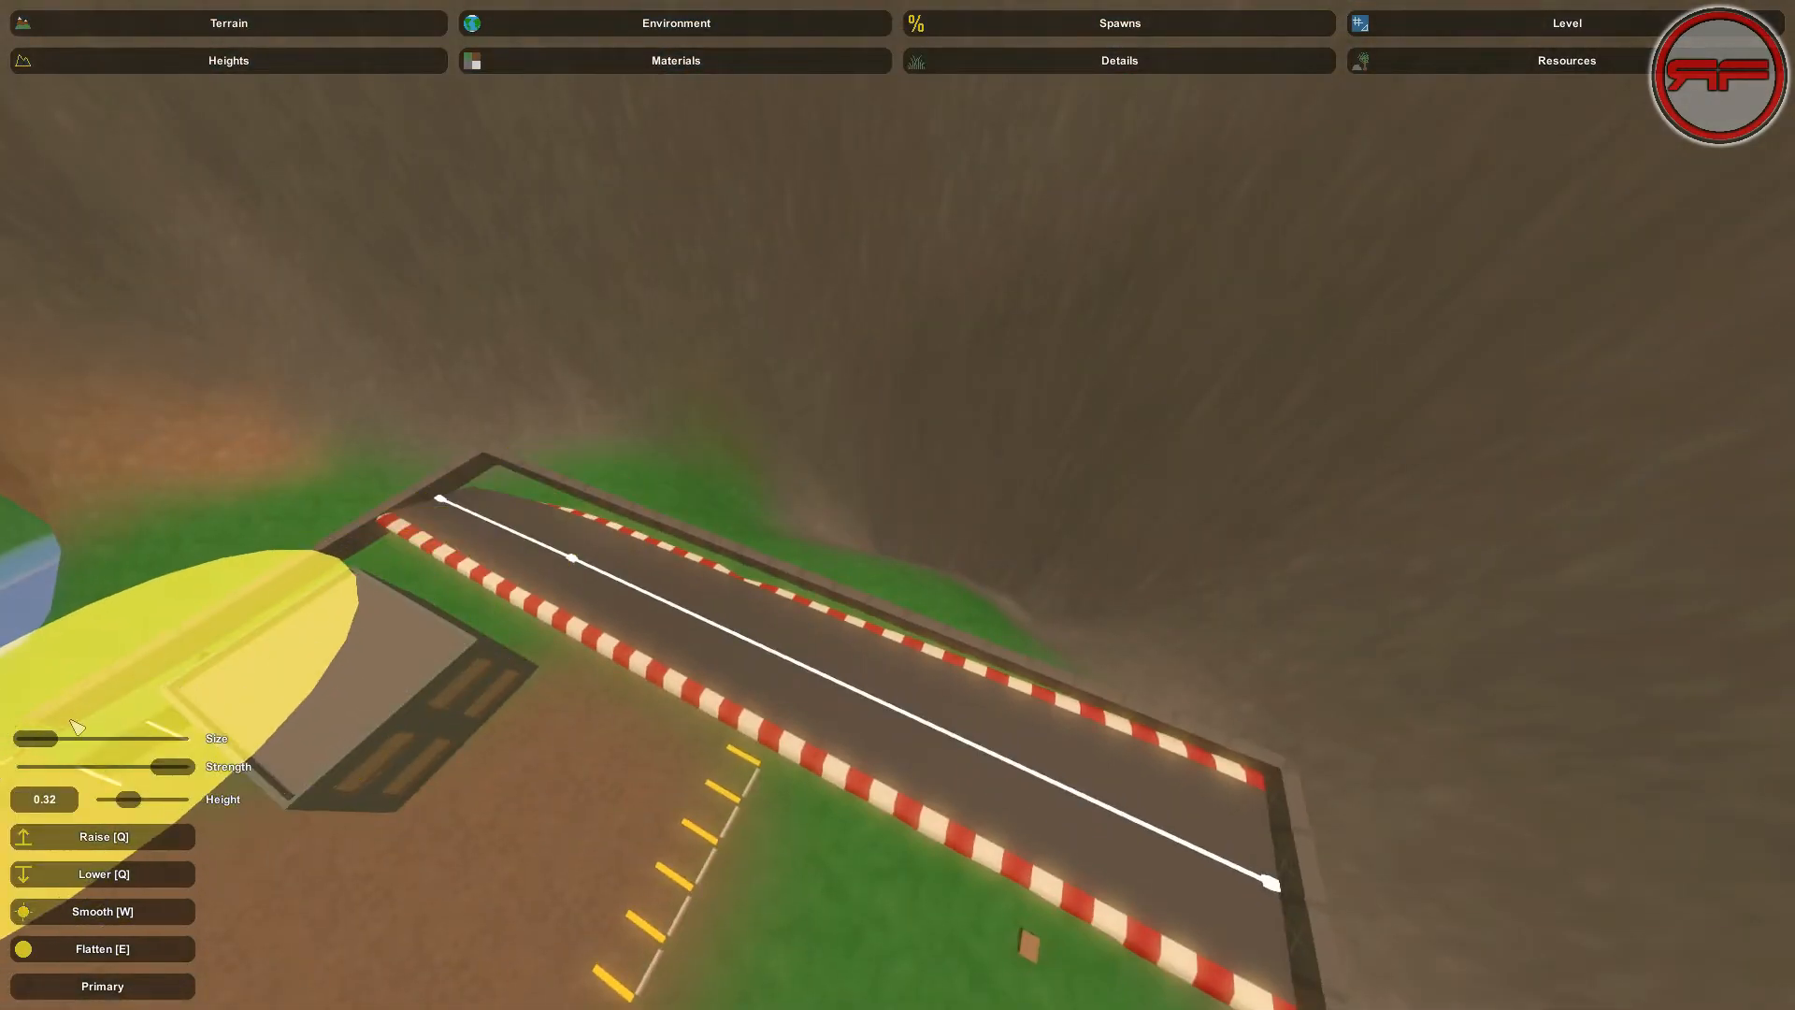
{"action": "left_click_drag", "start_coordinate": [50, 745], "coordinate": [46, 745]}
{"action": "key", "text": "s"}
{"action": "right_click_drag", "start_coordinate": [135, 715], "coordinate": [19, 716]}
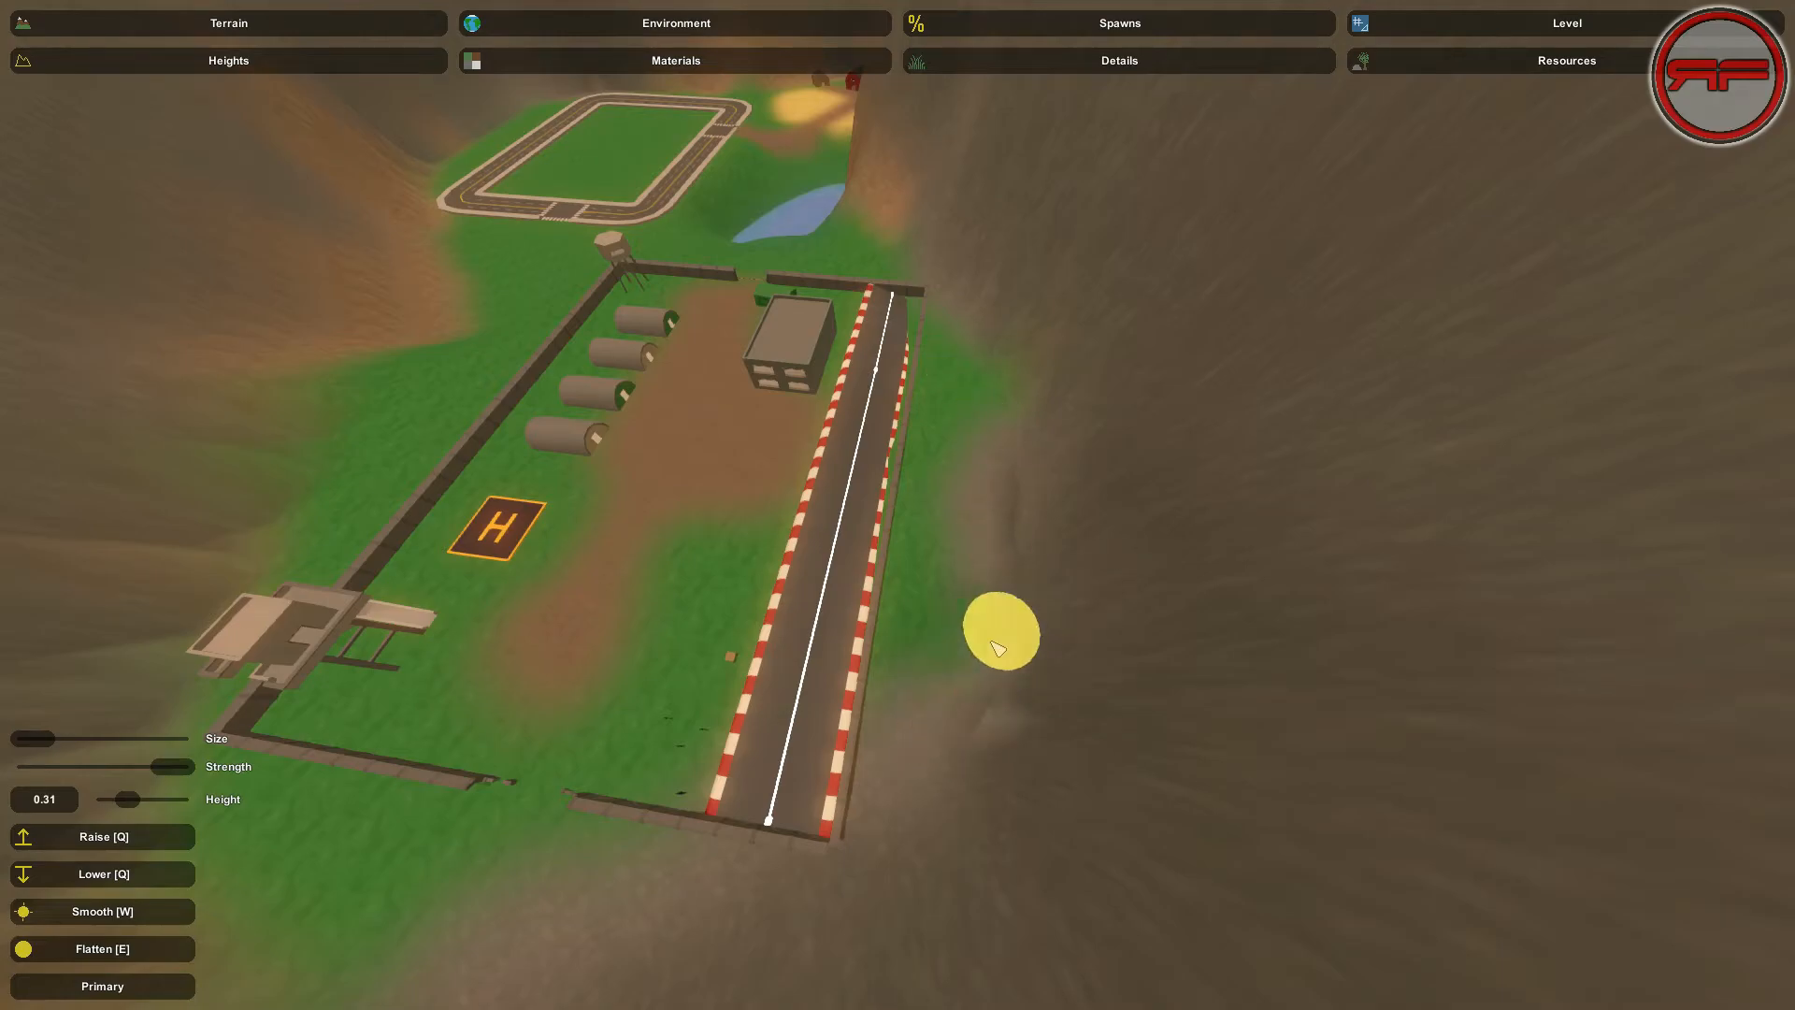
{"action": "mouse_move", "coordinate": [1010, 563]}
{"action": "left_mouse_down"}
{"action": "mouse_move", "coordinate": [937, 774]}
{"action": "mouse_move", "coordinate": [991, 710]}
{"action": "mouse_move", "coordinate": [1017, 562]}
{"action": "left_mouse_up"}
{"action": "left_click", "coordinate": [105, 913]}
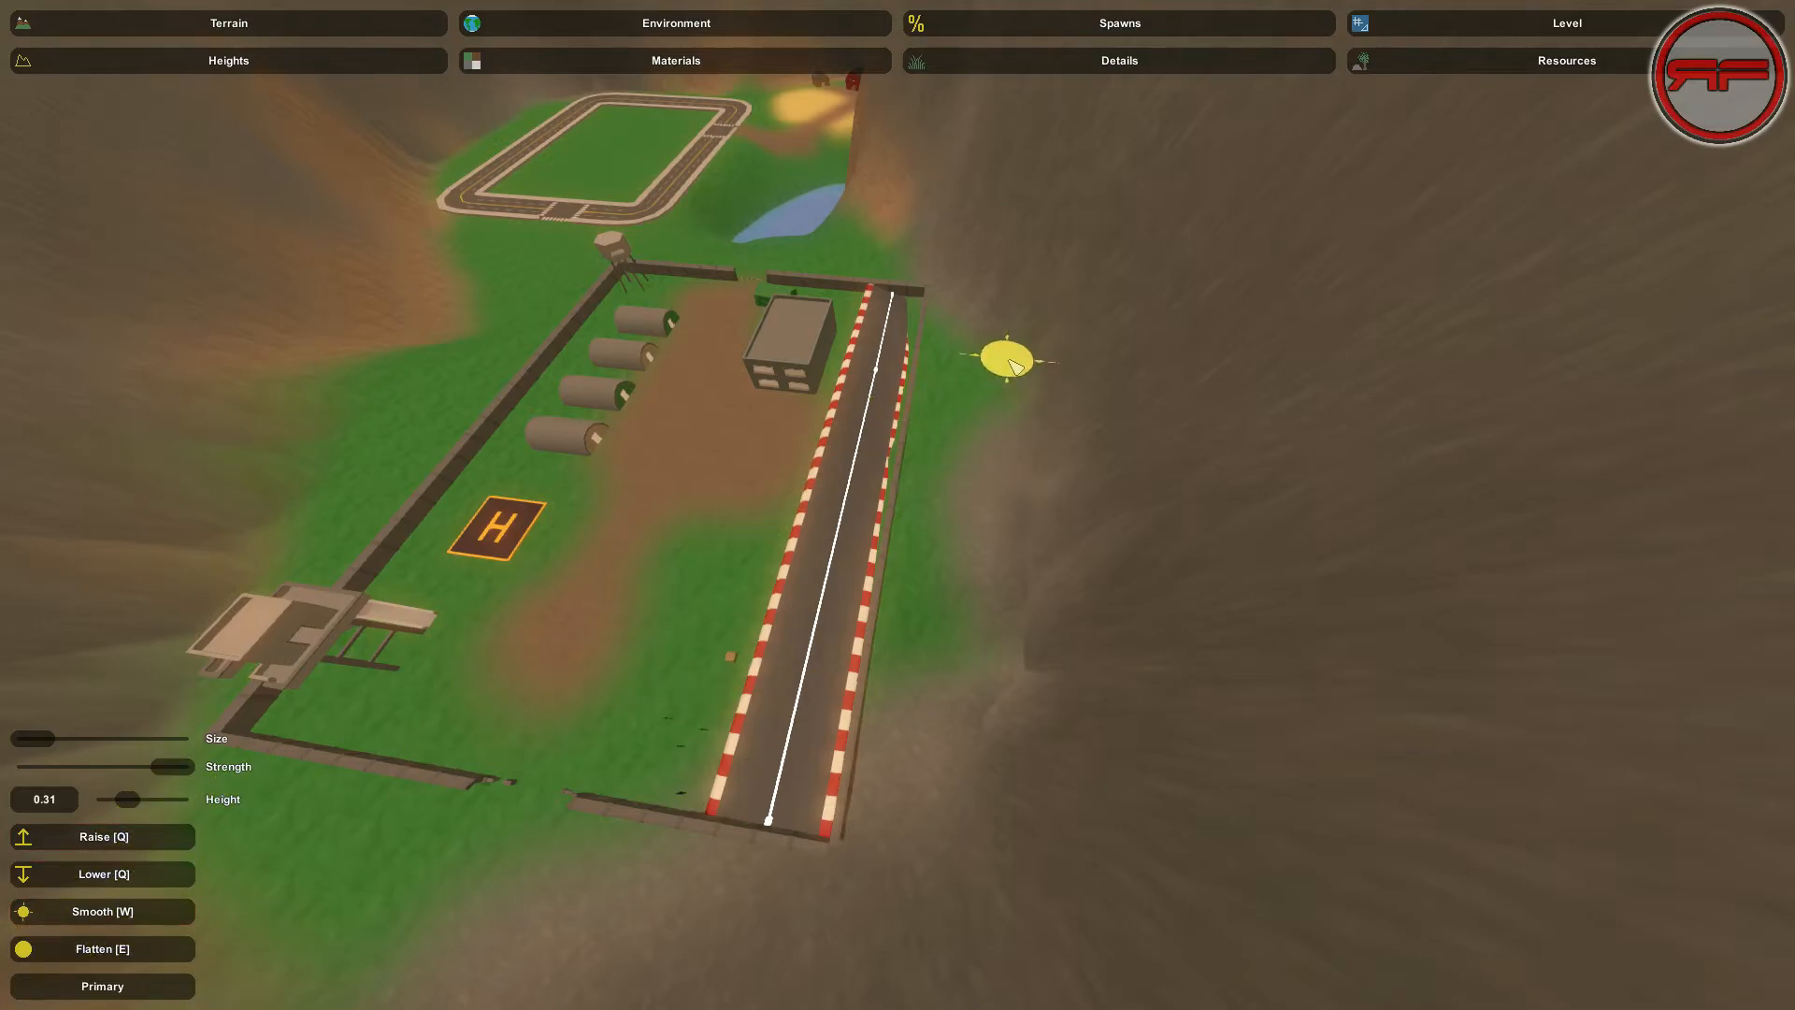
{"action": "mouse_move", "coordinate": [1053, 564]}
{"action": "left_mouse_down"}
{"action": "mouse_move", "coordinate": [940, 763]}
{"action": "mouse_move", "coordinate": [1017, 564]}
{"action": "left_mouse_up"}
Find the Tractor object and place it at the edge of the wheat field near the barns
{"action": "key", "text": "w"}
{"action": "right_click_drag", "start_coordinate": [1014, 407], "coordinate": [1309, 505]}
{"action": "key", "text": "w"}
{"action": "mouse_move", "coordinate": [897, 505]}
{"action": "right_mouse_down"}
{"action": "mouse_move", "coordinate": [1038, 524]}
{"action": "mouse_move", "coordinate": [991, 655]}
{"action": "mouse_move", "coordinate": [1234, 692]}
{"action": "mouse_move", "coordinate": [1066, 655]}
{"action": "mouse_move", "coordinate": [879, 449]}
{"action": "mouse_move", "coordinate": [851, 392]}
{"action": "mouse_move", "coordinate": [832, 122]}
{"action": "mouse_move", "coordinate": [804, 103]}
{"action": "mouse_move", "coordinate": [982, 510]}
{"action": "mouse_move", "coordinate": [1210, 574]}
{"action": "mouse_move", "coordinate": [842, 692]}
{"action": "mouse_move", "coordinate": [1309, 589]}
{"action": "mouse_move", "coordinate": [1403, 598]}
{"action": "mouse_move", "coordinate": [1748, 453]}
{"action": "mouse_move", "coordinate": [1543, 514]}
{"action": "mouse_move", "coordinate": [1552, 641]}
{"action": "right_mouse_up"}
{"action": "key", "text": "s"}
{"action": "key", "text": "w"}
{"action": "key", "text": "w"}
{"action": "key", "text": "w"}
{"action": "key", "text": "w"}
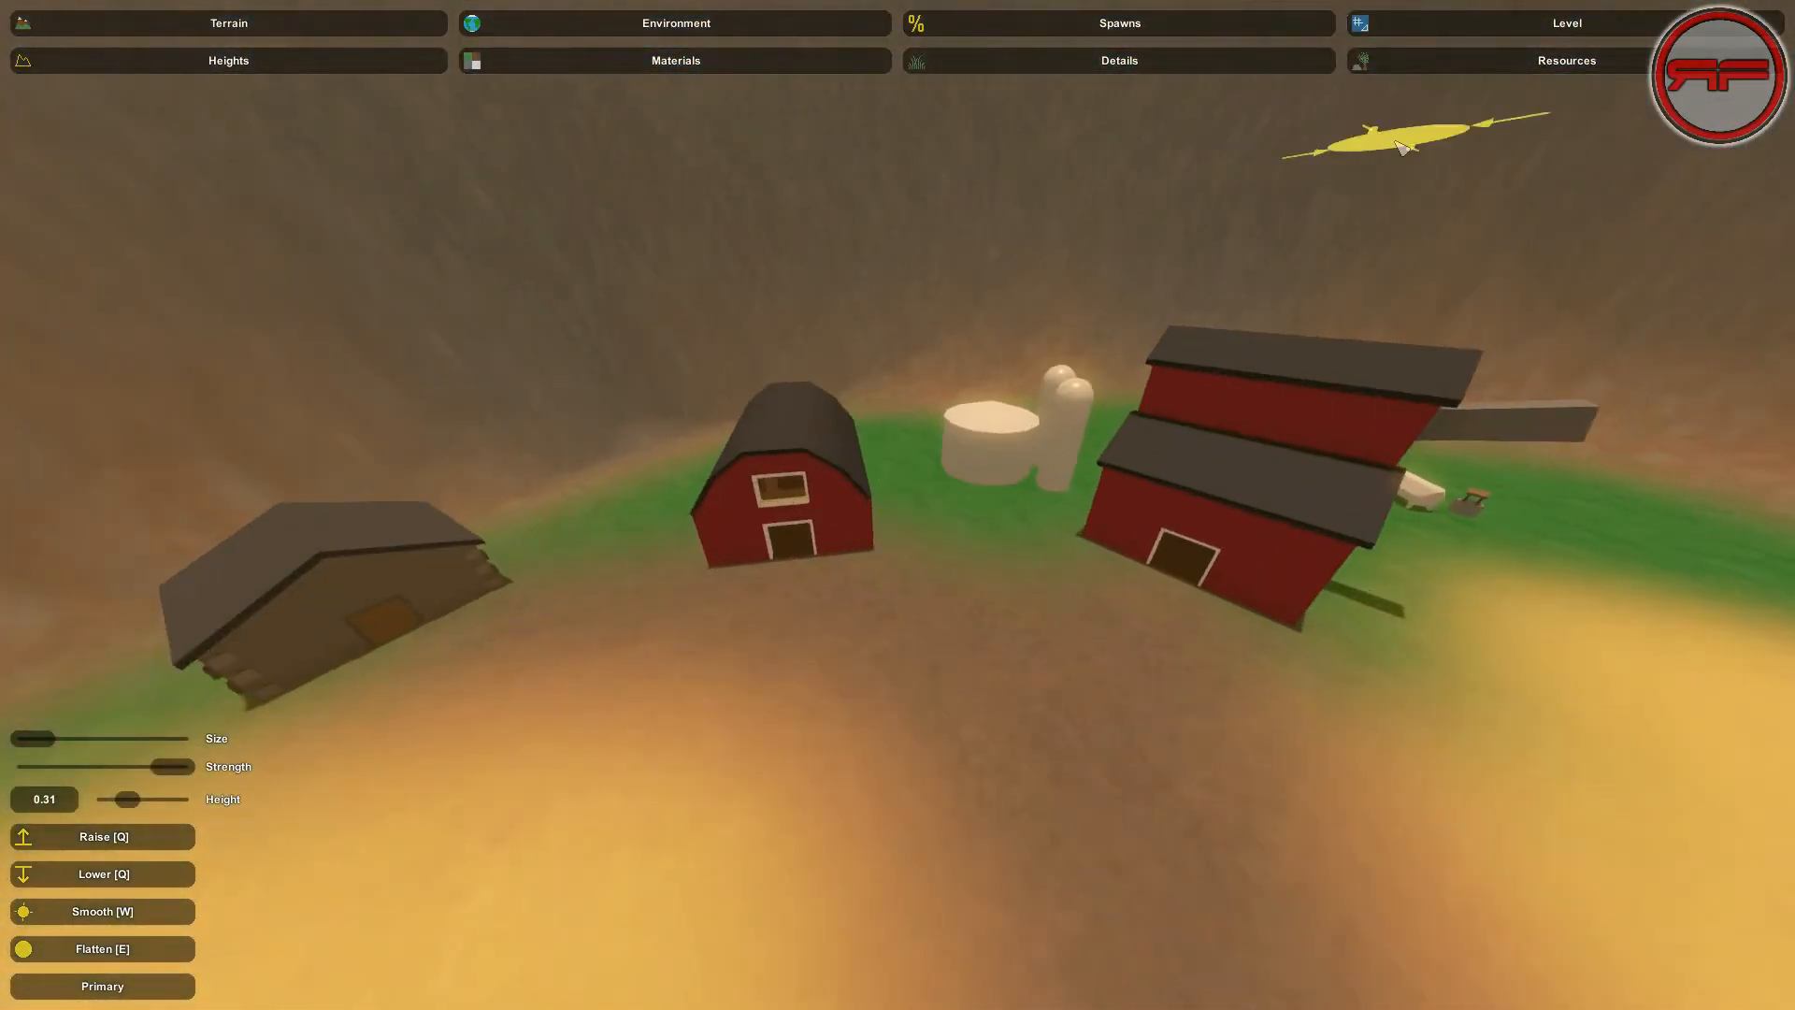
{"action": "left_click", "coordinate": [1523, 32]}
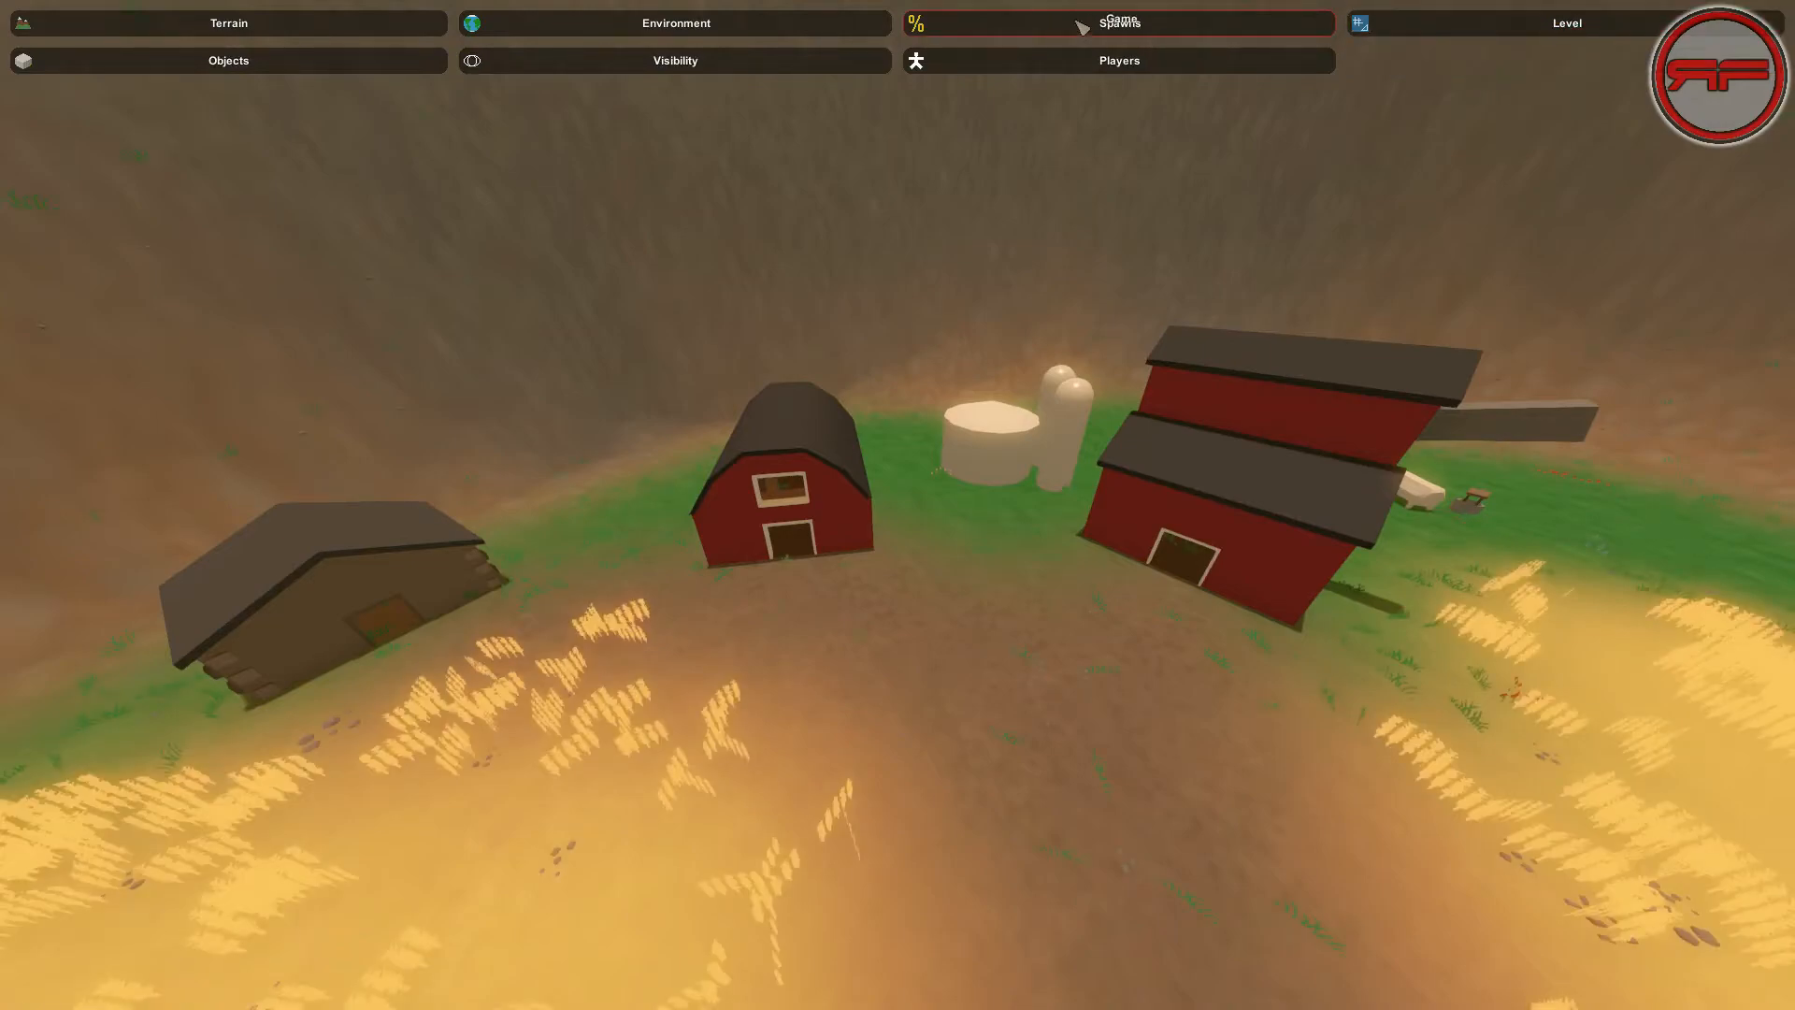
{"action": "left_click", "coordinate": [305, 65]}
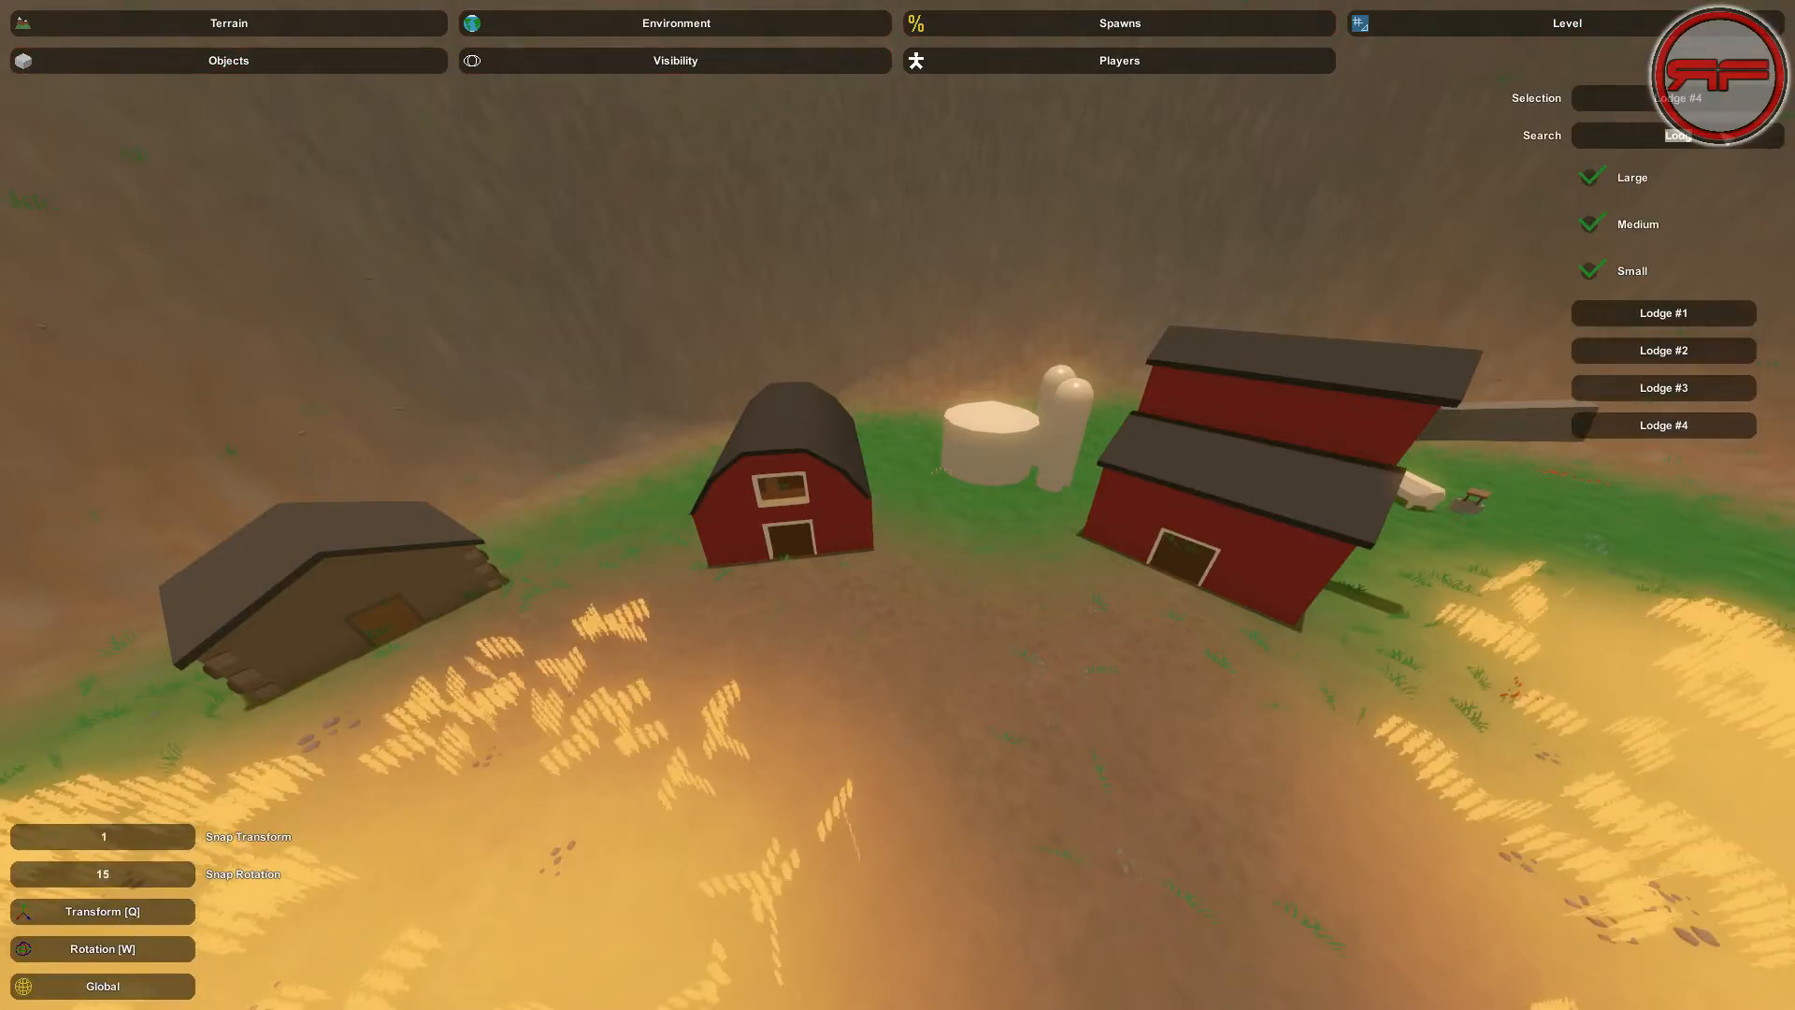
{"action": "type", "text": "Trac"}
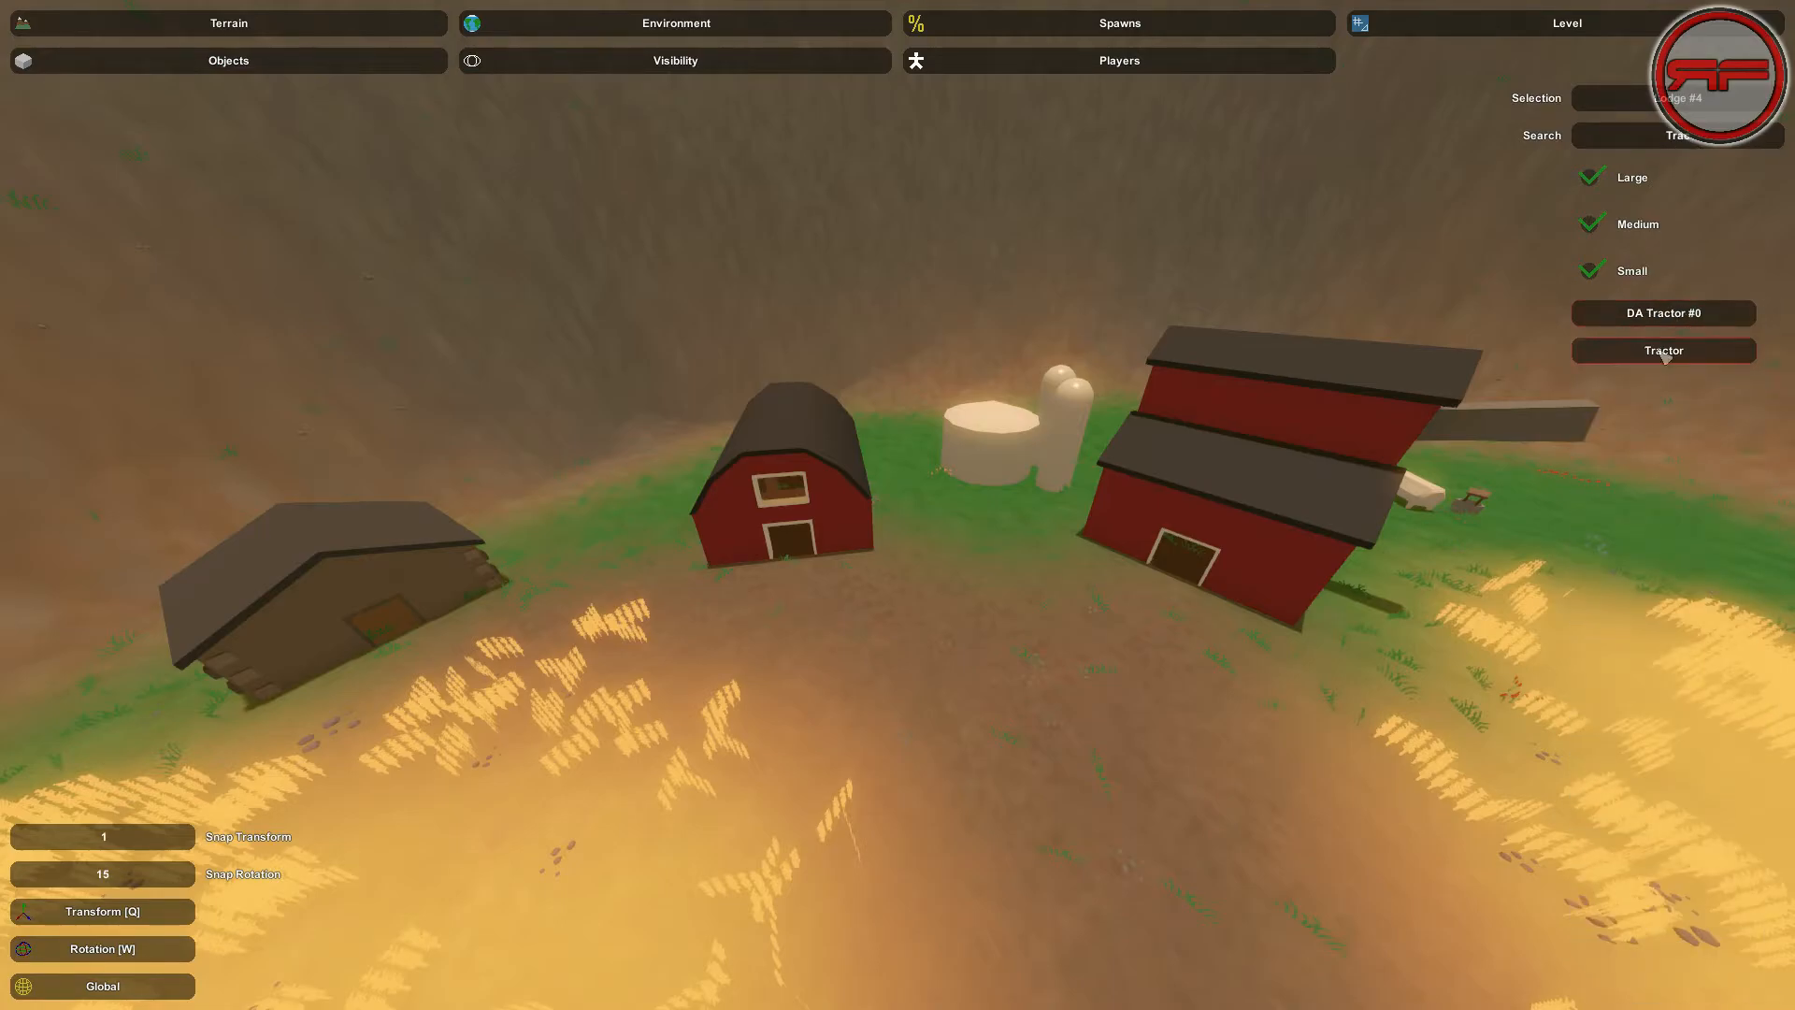
{"action": "left_click", "coordinate": [1665, 352]}
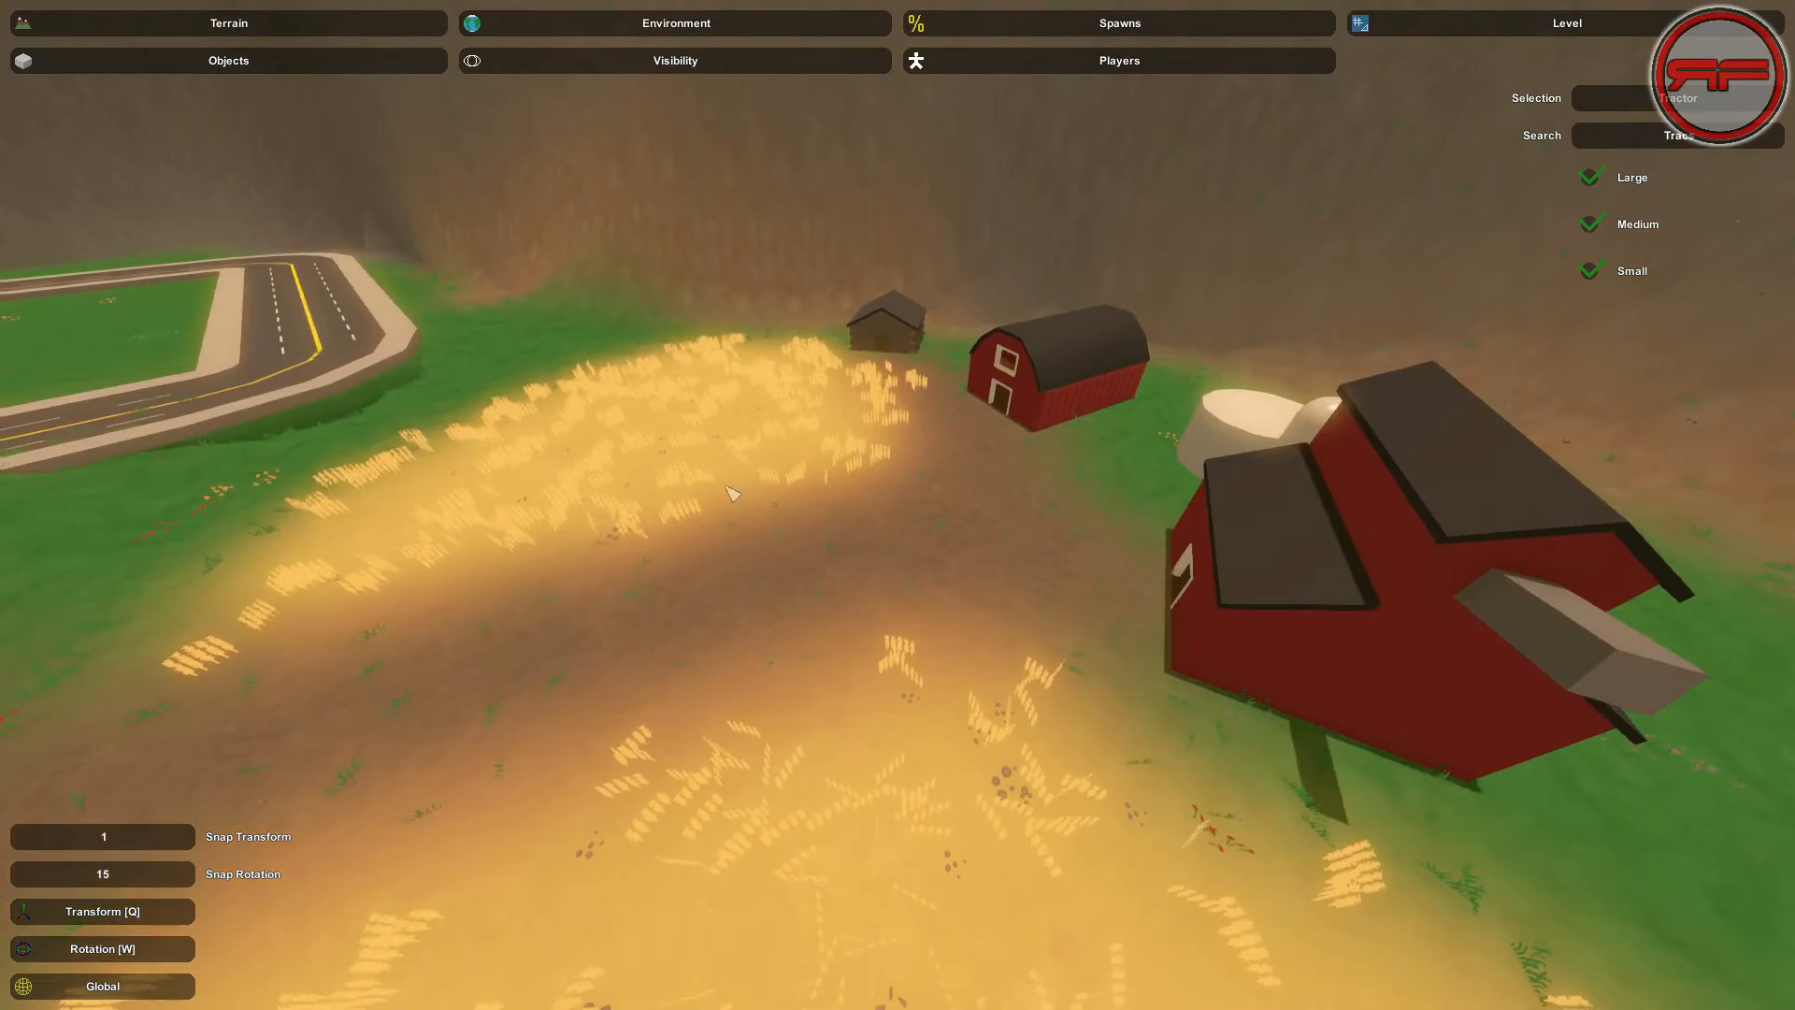
{"action": "left_click", "coordinate": [730, 499]}
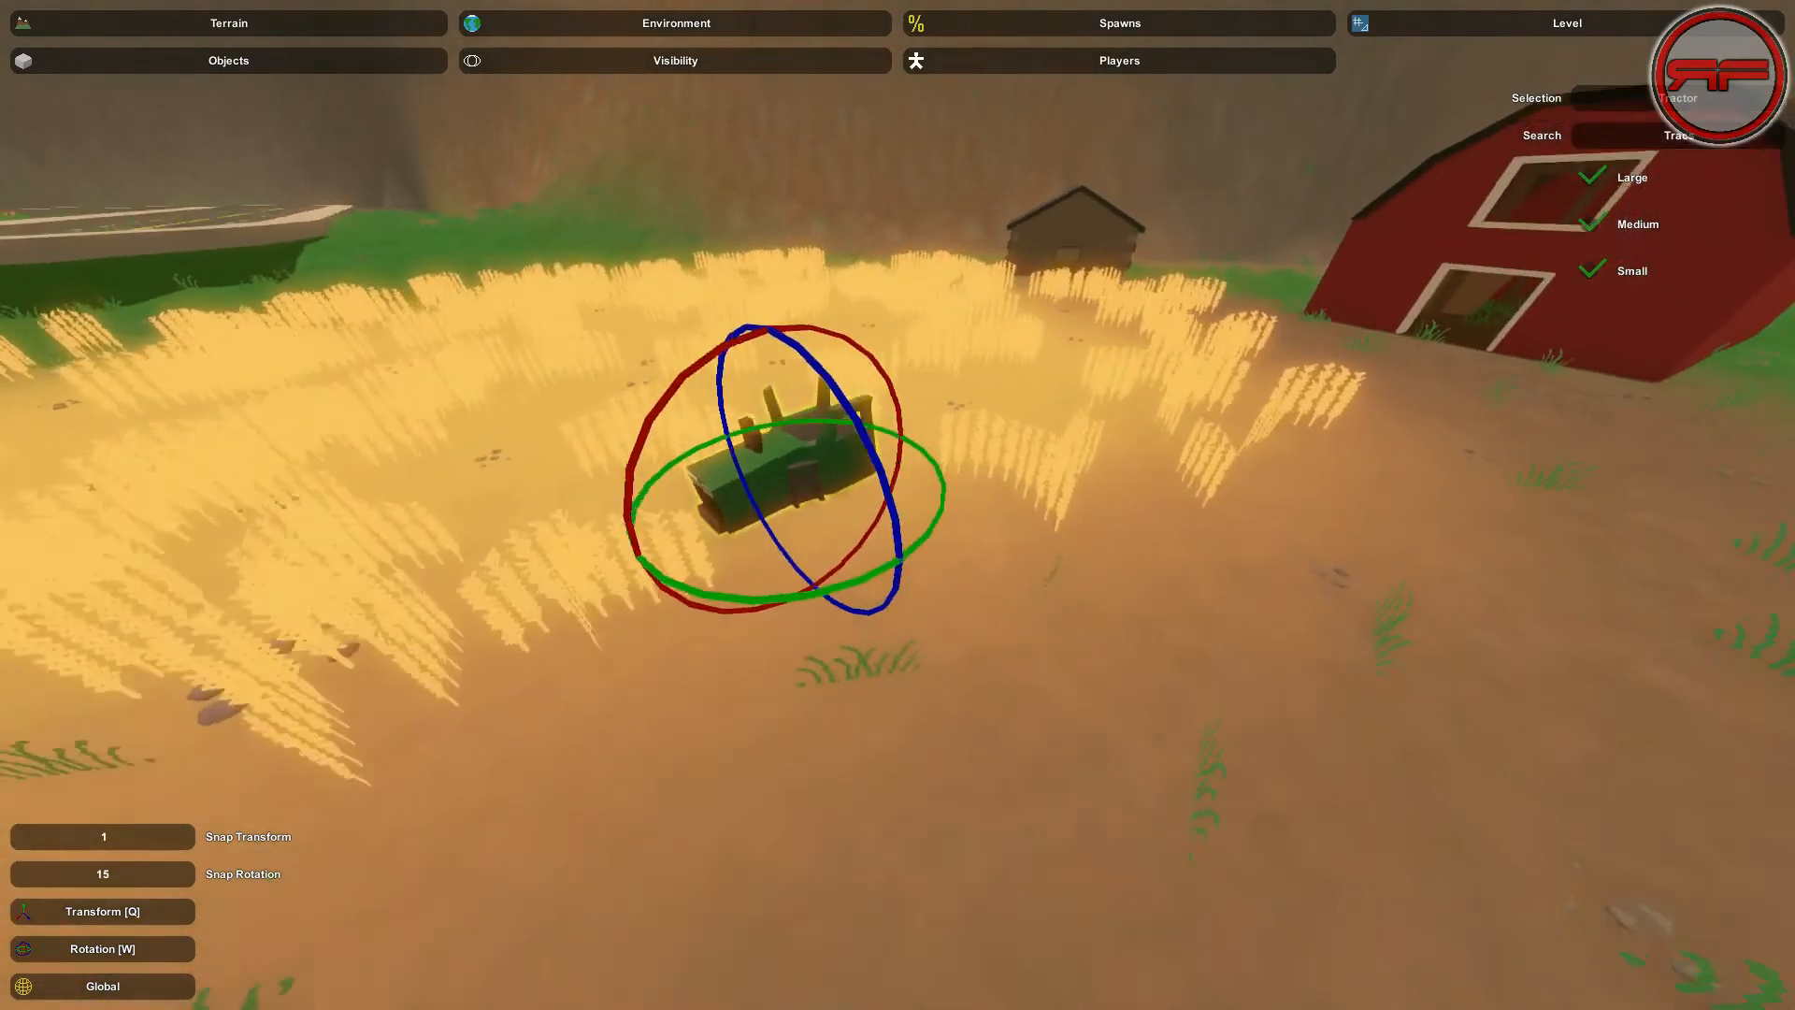
Rotate the tractor and adjust its height so that it stands level in the wheat field
{"action": "key", "text": "q"}
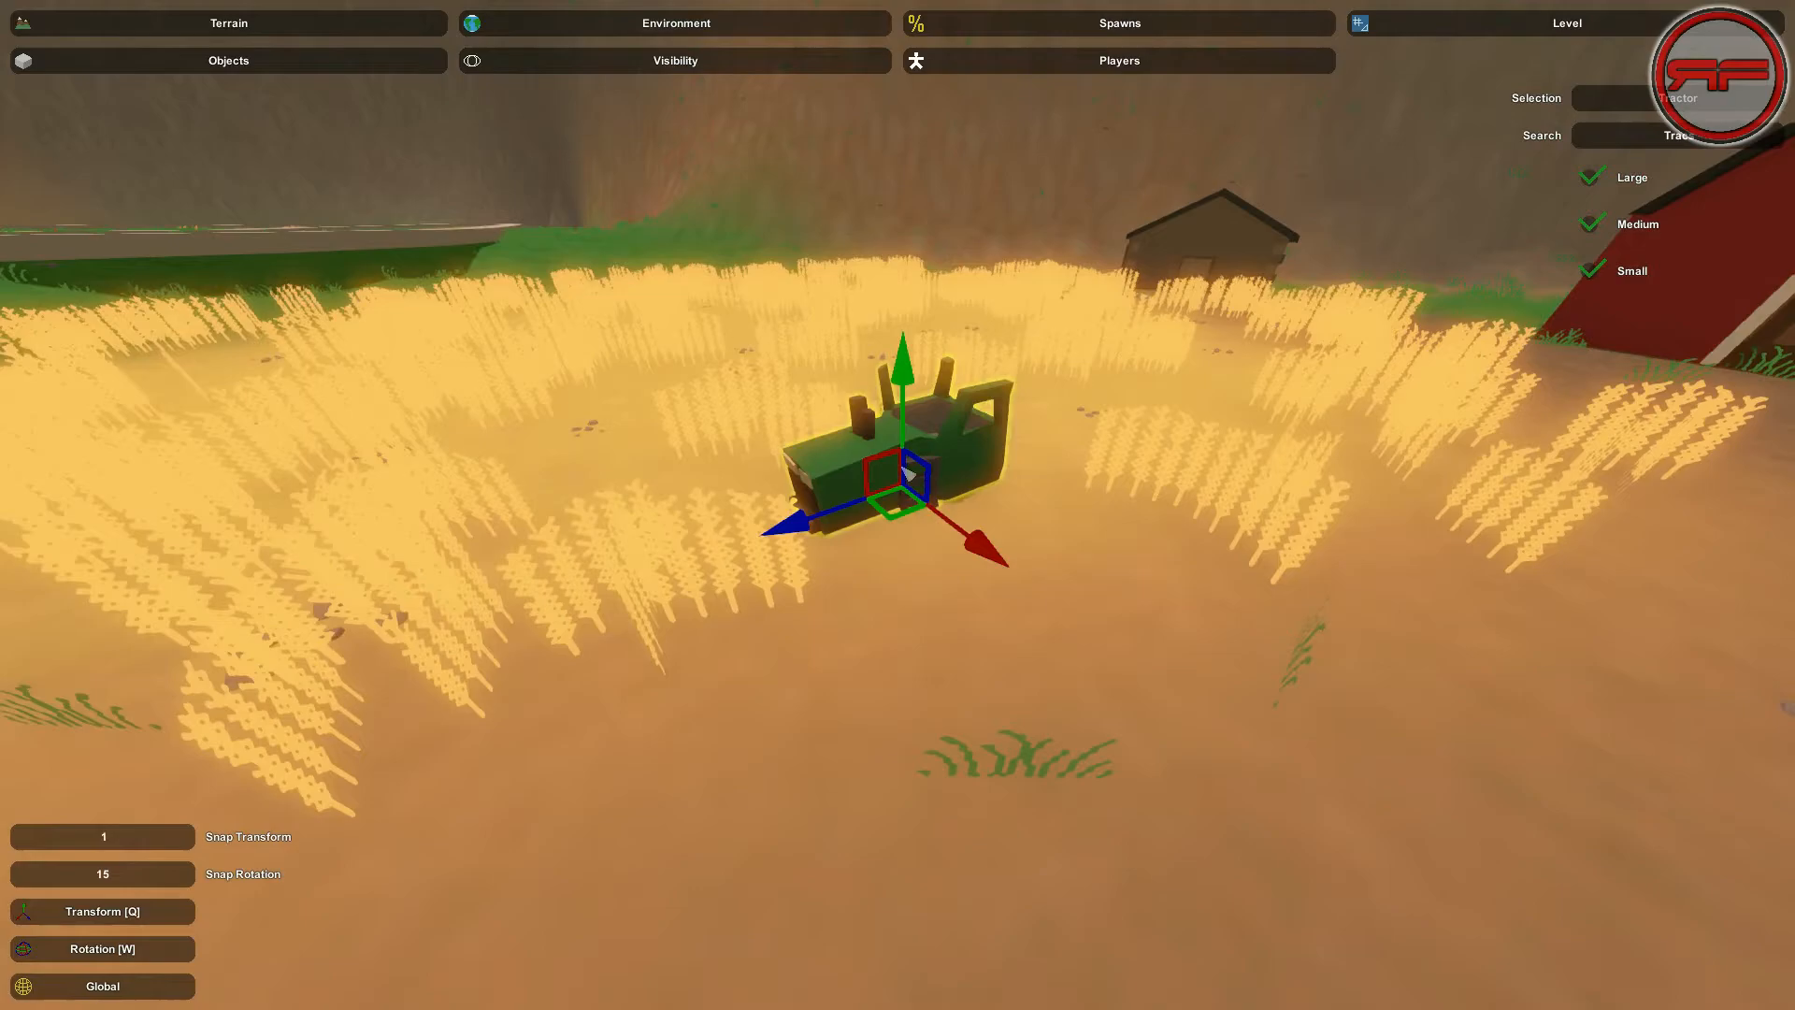
{"action": "key", "text": "w"}
{"action": "left_click_drag", "start_coordinate": [967, 348], "coordinate": [1066, 373]}
{"action": "key", "text": "q"}
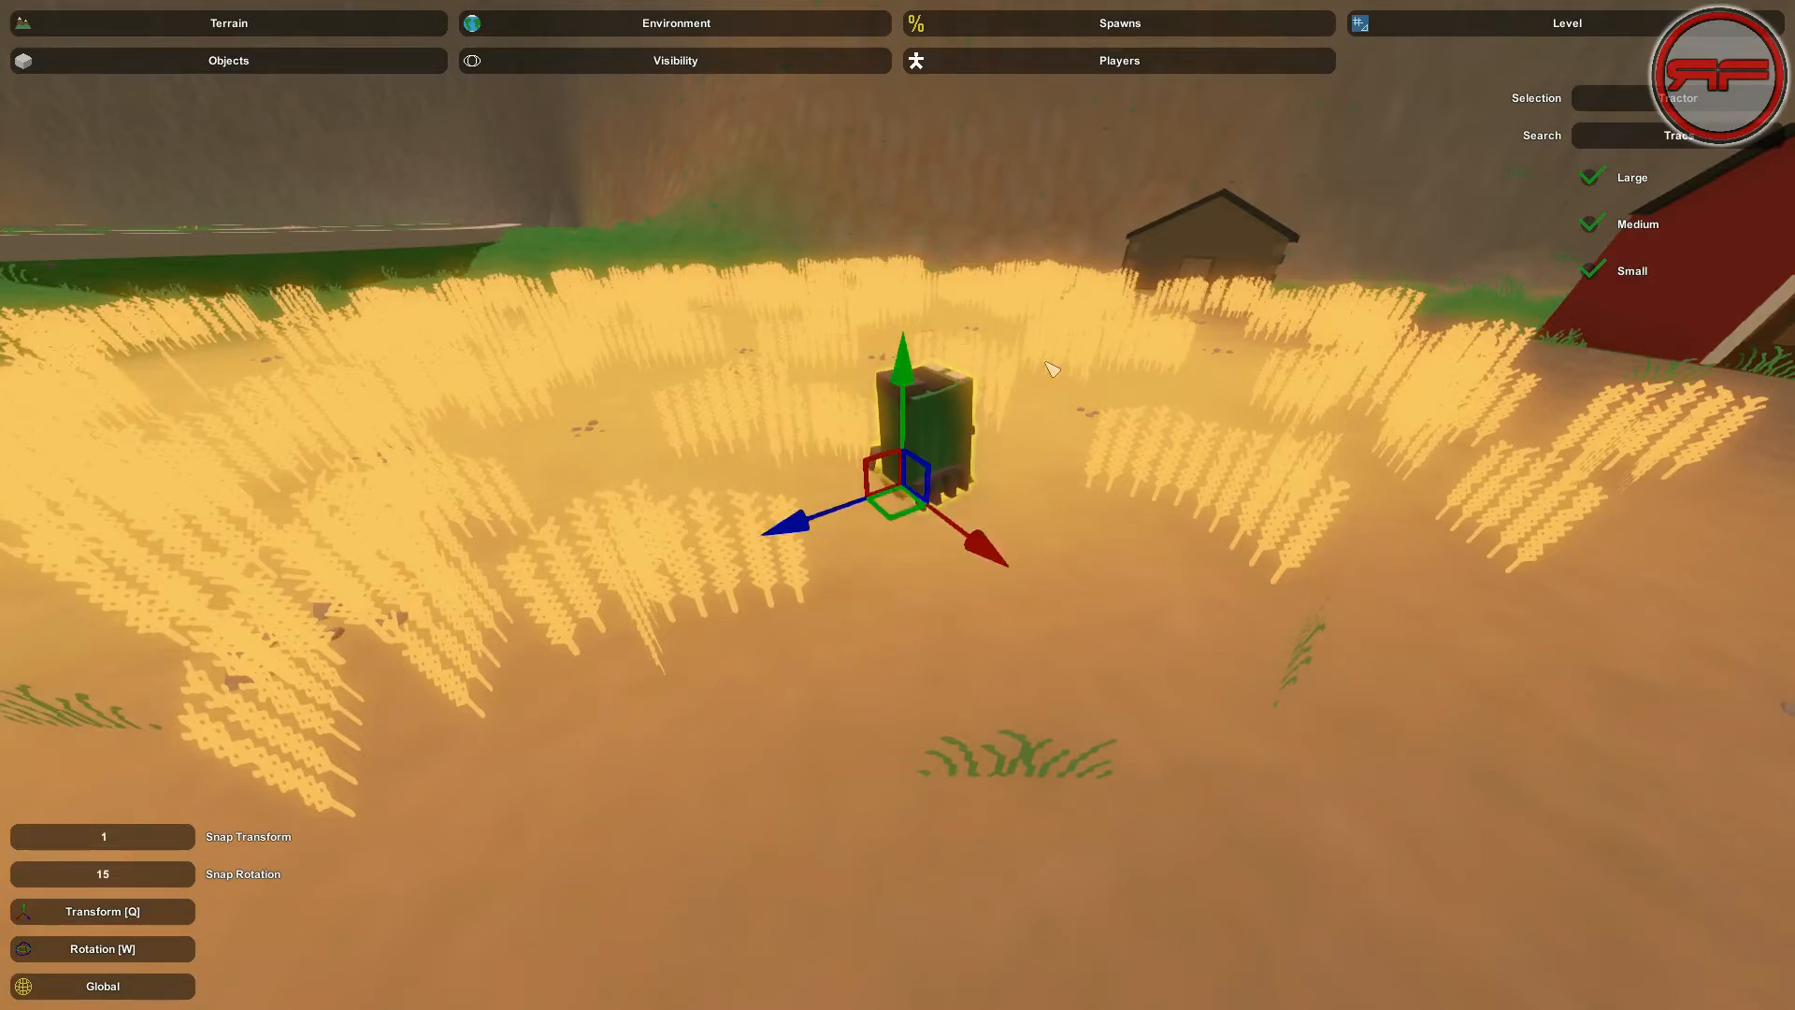
{"action": "left_click_drag", "start_coordinate": [926, 380], "coordinate": [909, 284]}
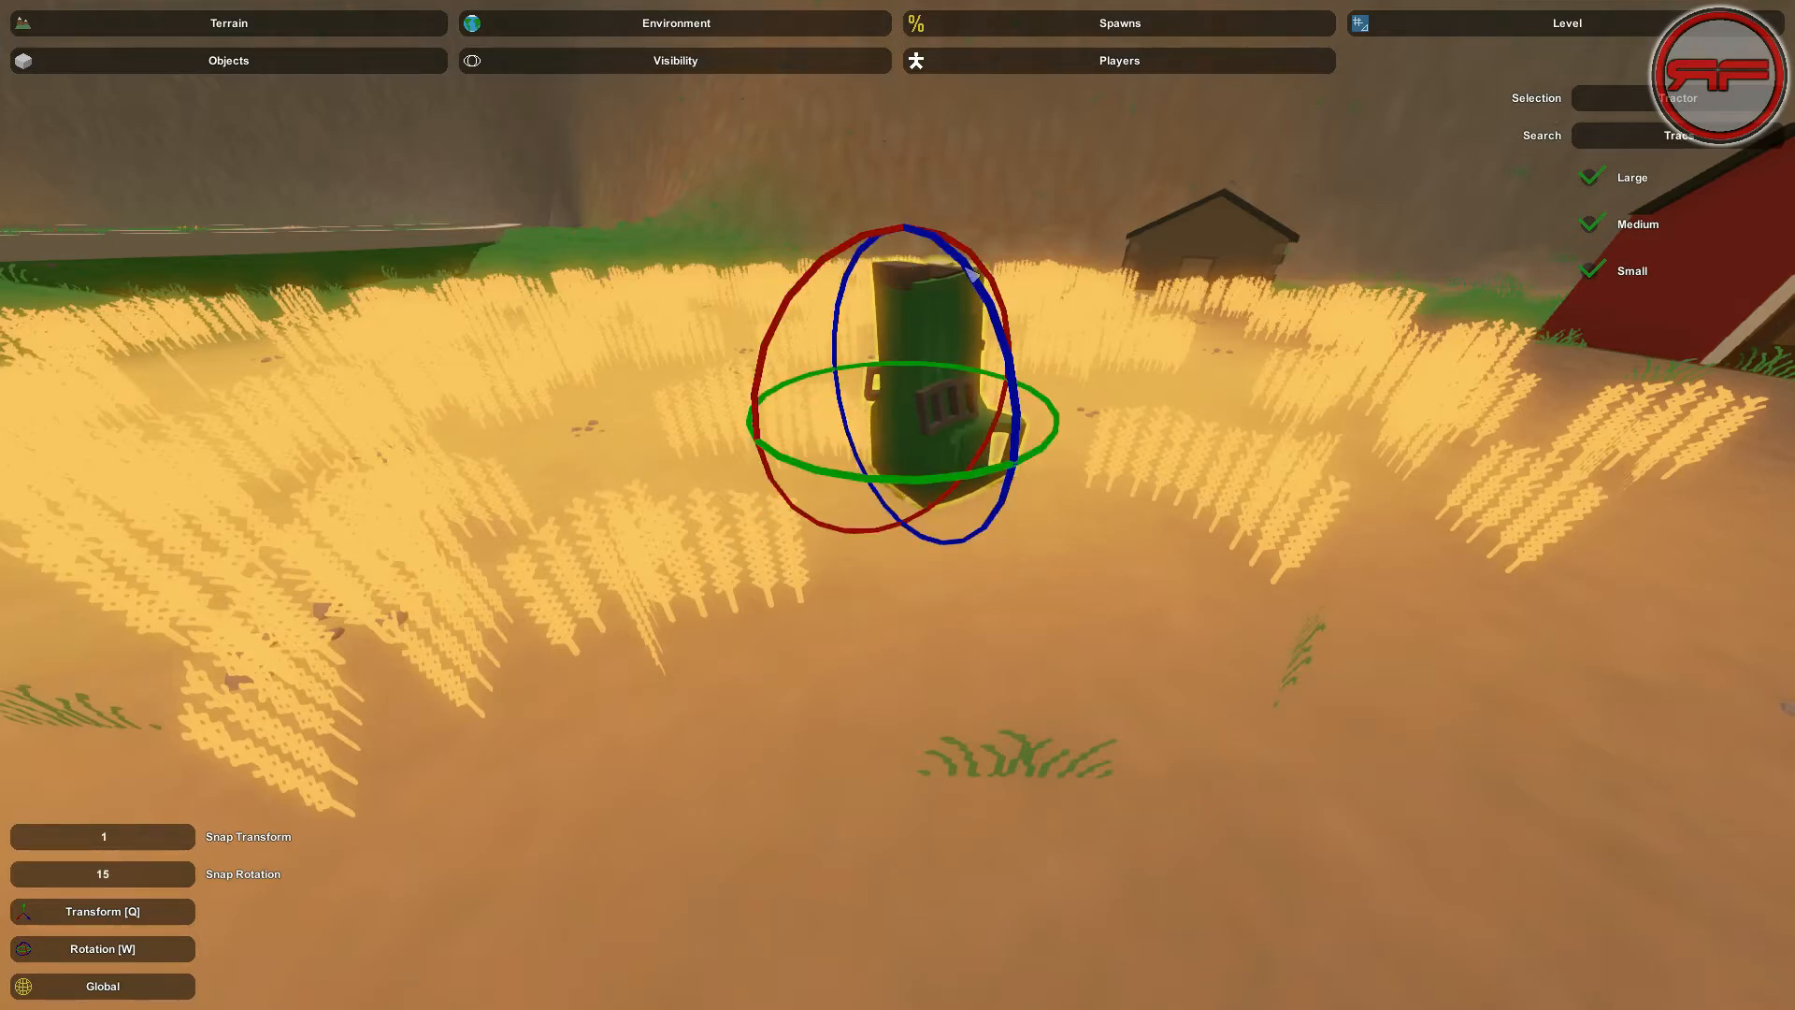
{"action": "left_click", "coordinate": [921, 353]}
{"action": "key", "text": "d"}
{"action": "right_click_drag", "start_coordinate": [920, 353], "coordinate": [533, 234]}
{"action": "key", "text": "a"}
{"action": "right_click_drag", "start_coordinate": [898, 505], "coordinate": [1141, 524]}
{"action": "key", "text": "s"}
{"action": "left_click", "coordinate": [993, 507]}
{"action": "left_click_drag", "start_coordinate": [1038, 361], "coordinate": [968, 359]}
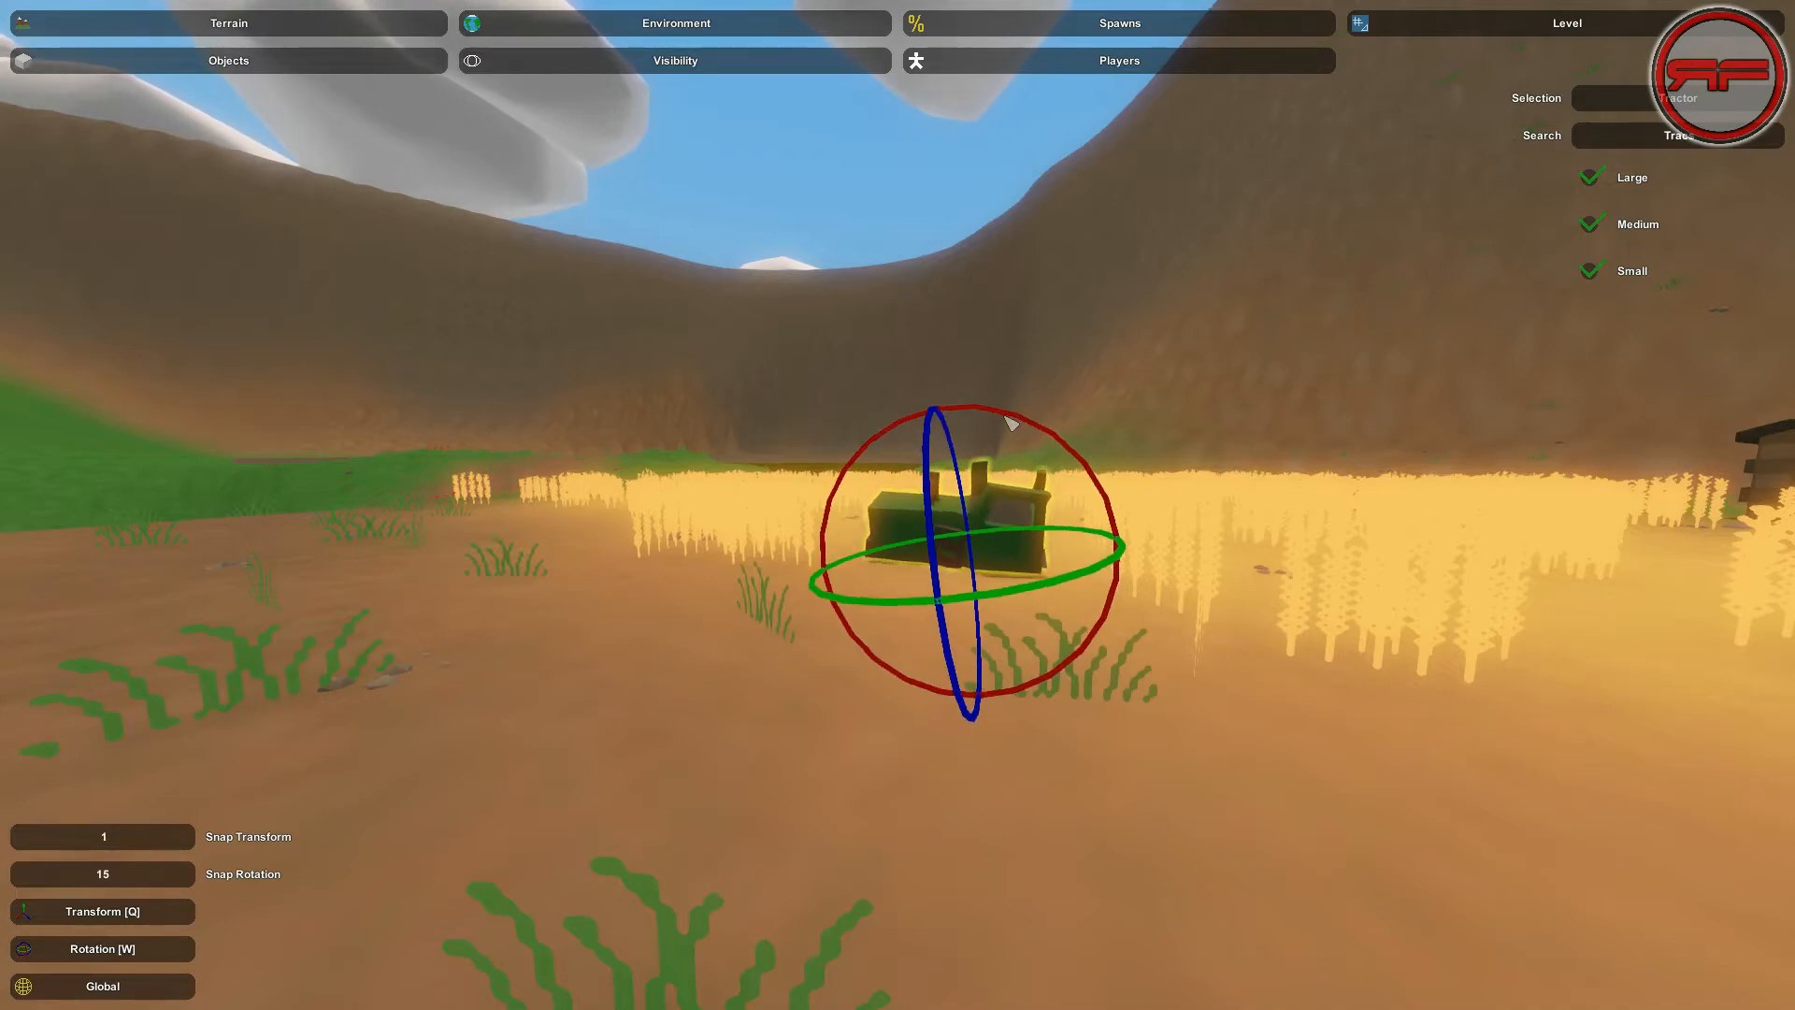
{"action": "left_click", "coordinate": [1011, 421]}
Find the Drill object and place it on the grass near the barns
{"action": "right_click_drag", "start_coordinate": [1011, 421], "coordinate": [1291, 421]}
{"action": "key", "text": "a"}
{"action": "key", "text": "w"}
{"action": "right_click_drag", "start_coordinate": [898, 505], "coordinate": [994, 506]}
{"action": "key", "text": "s"}
{"action": "key", "text": "d"}
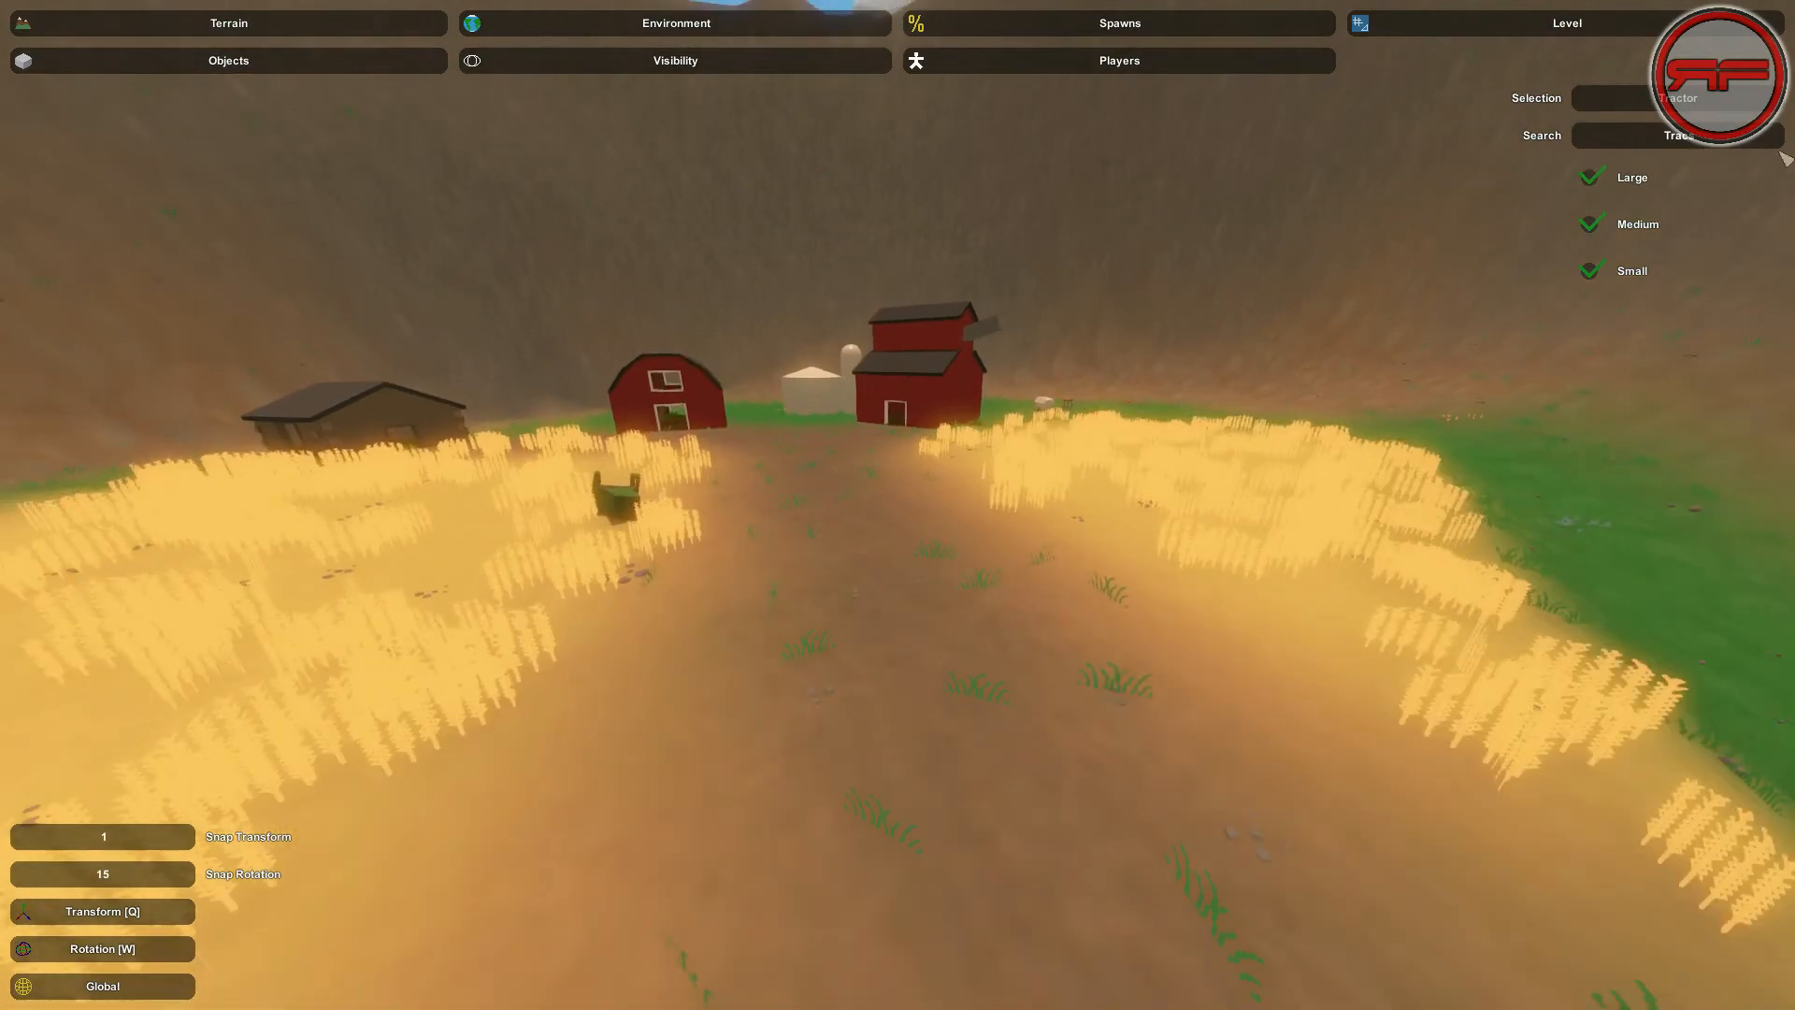
{"action": "type", "text": "Dr"}
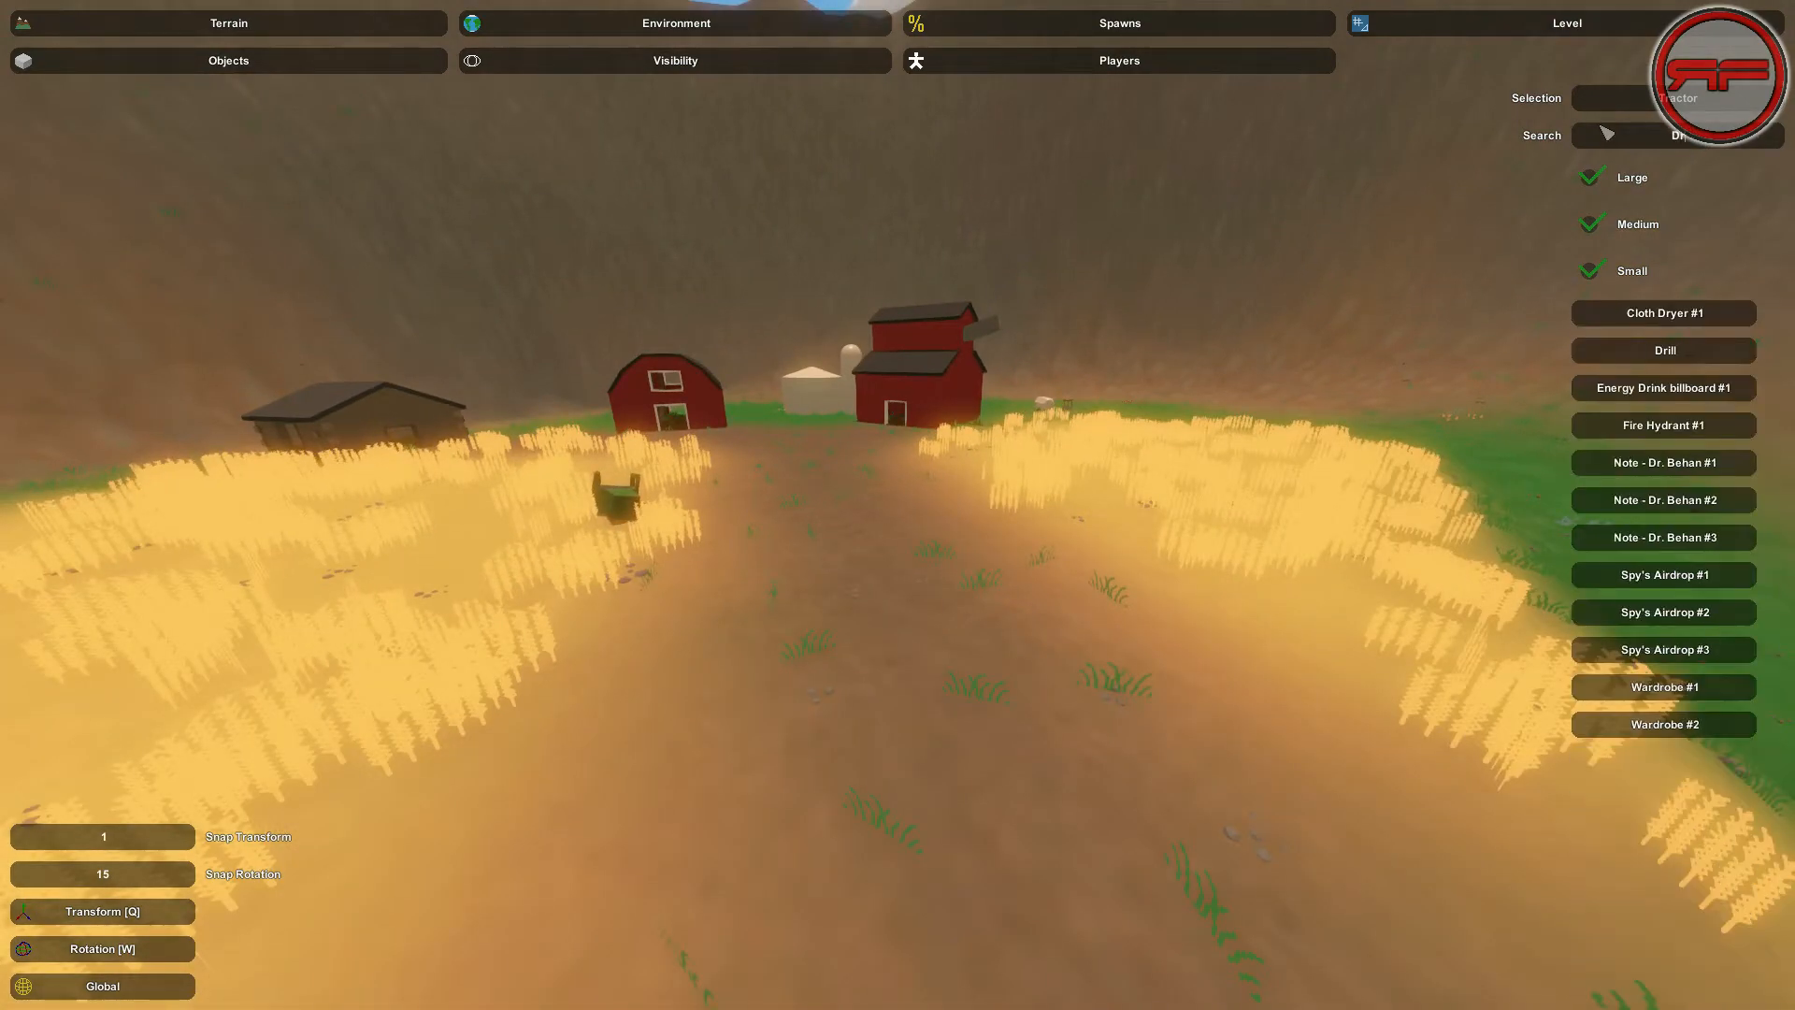
{"action": "type", "text": "is"}
{"action": "right_click_drag", "start_coordinate": [898, 505], "coordinate": [939, 515]}
{"action": "key", "text": "d"}
{"action": "key", "text": "w"}
{"action": "key", "text": "a"}
{"action": "key", "text": "w"}
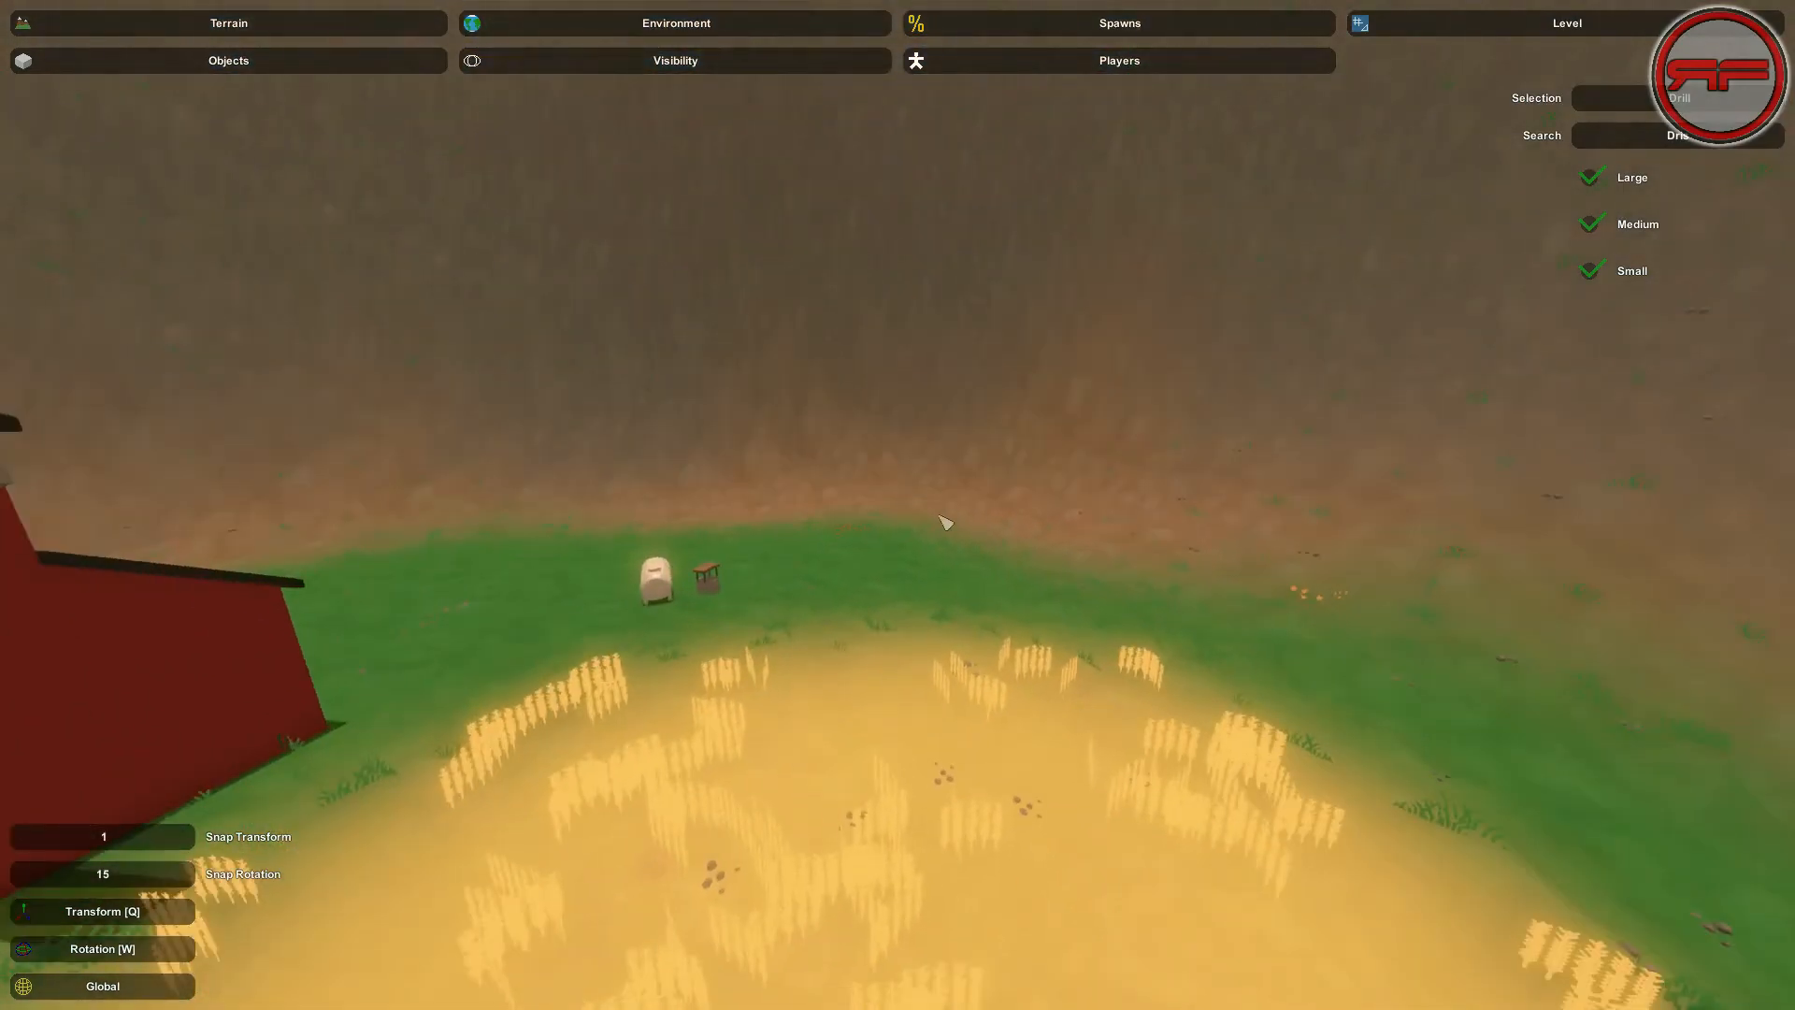
{"action": "key", "text": "e"}
Move the drill to the mountain foot behind the tall red barn and rotate it along the wall
{"action": "key", "text": "s"}
{"action": "right_click_drag", "start_coordinate": [1340, 726], "coordinate": [1028, 517]}
{"action": "key", "text": "w"}
{"action": "key", "text": "a"}
{"action": "key", "text": "s"}
{"action": "key", "text": "q"}
{"action": "left_click_drag", "start_coordinate": [994, 619], "coordinate": [645, 678]}
{"action": "key", "text": "w"}
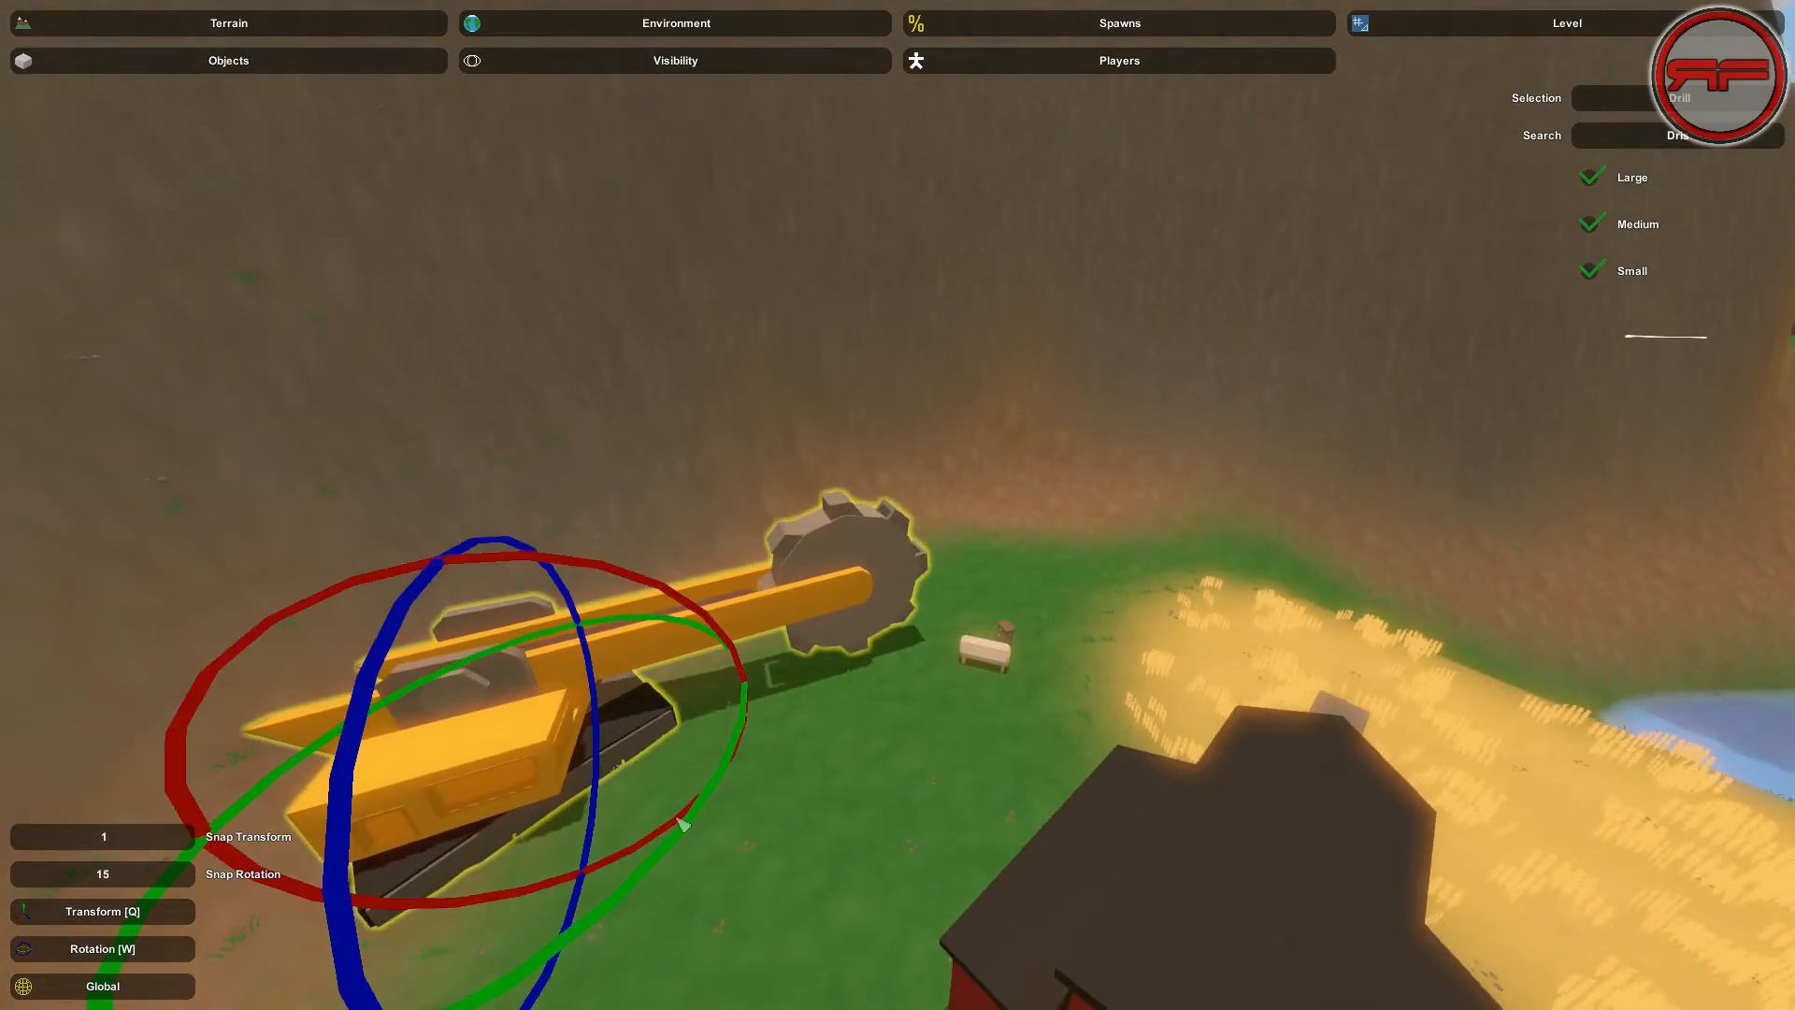
{"action": "left_click", "coordinate": [530, 881]}
{"action": "left_click", "coordinate": [497, 755]}
Reposition the drill behind the silos and lower it so its tracks rest in the grass
{"action": "right_click_drag", "start_coordinate": [497, 756], "coordinate": [900, 509]}
{"action": "key", "text": "s"}
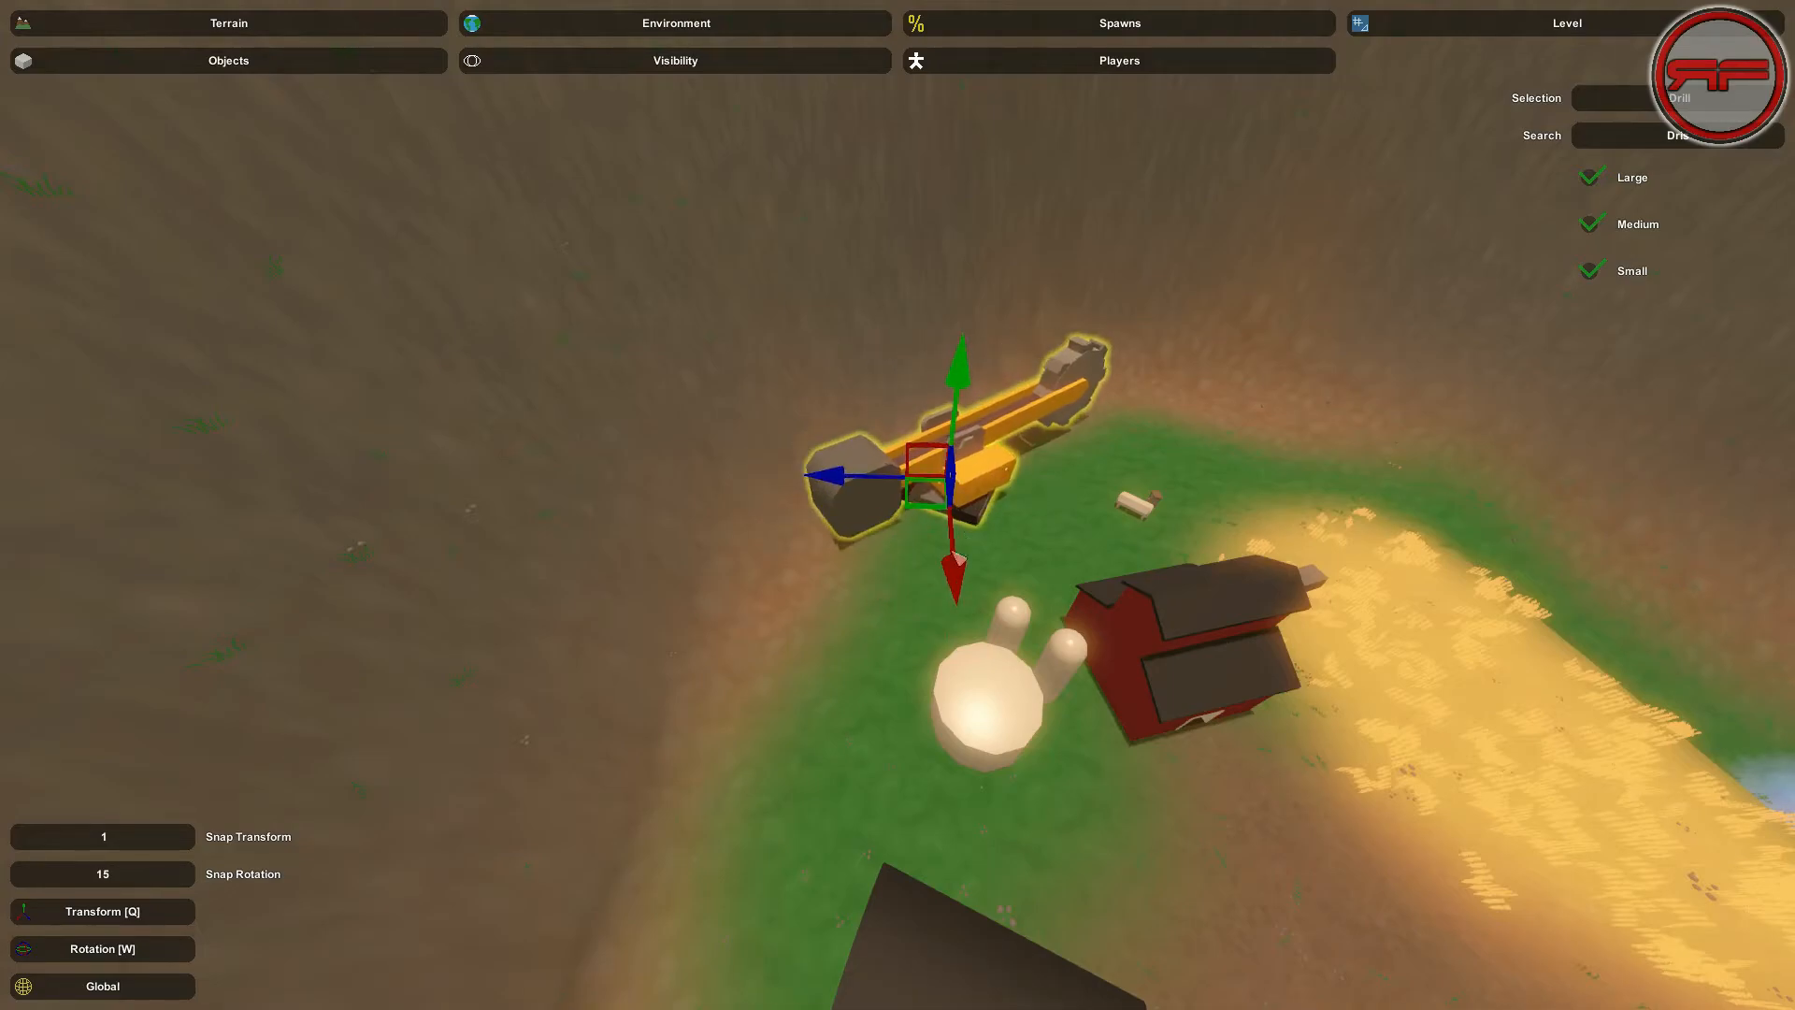
{"action": "key", "text": "w"}
{"action": "right_click_drag", "start_coordinate": [1068, 532], "coordinate": [897, 505]}
{"action": "left_click", "coordinate": [822, 487]}
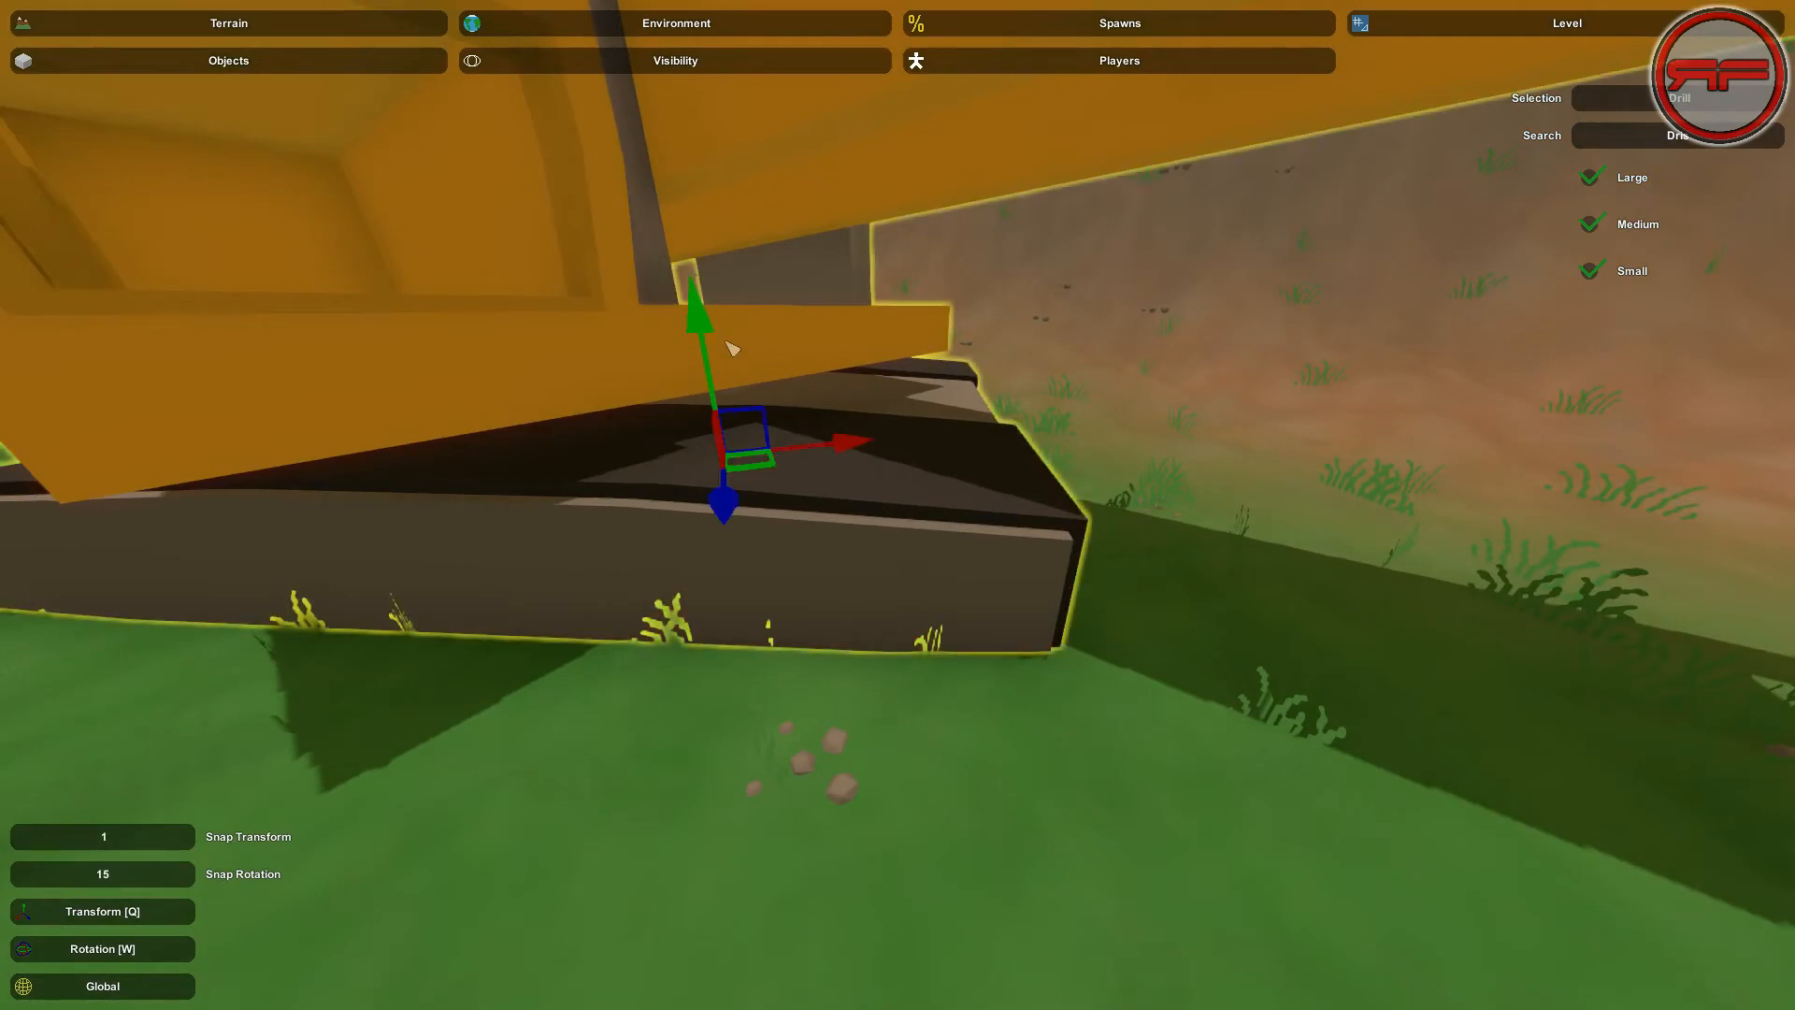
{"action": "left_click_drag", "start_coordinate": [702, 340], "coordinate": [698, 370]}
{"action": "left_click", "coordinate": [1119, 443]}
Search the objects for "Log" and choose Logs #1 for the inside of the tall red barn
{"action": "key", "text": "s"}
{"action": "right_click_drag", "start_coordinate": [1119, 443], "coordinate": [898, 505]}
{"action": "key", "text": "w"}
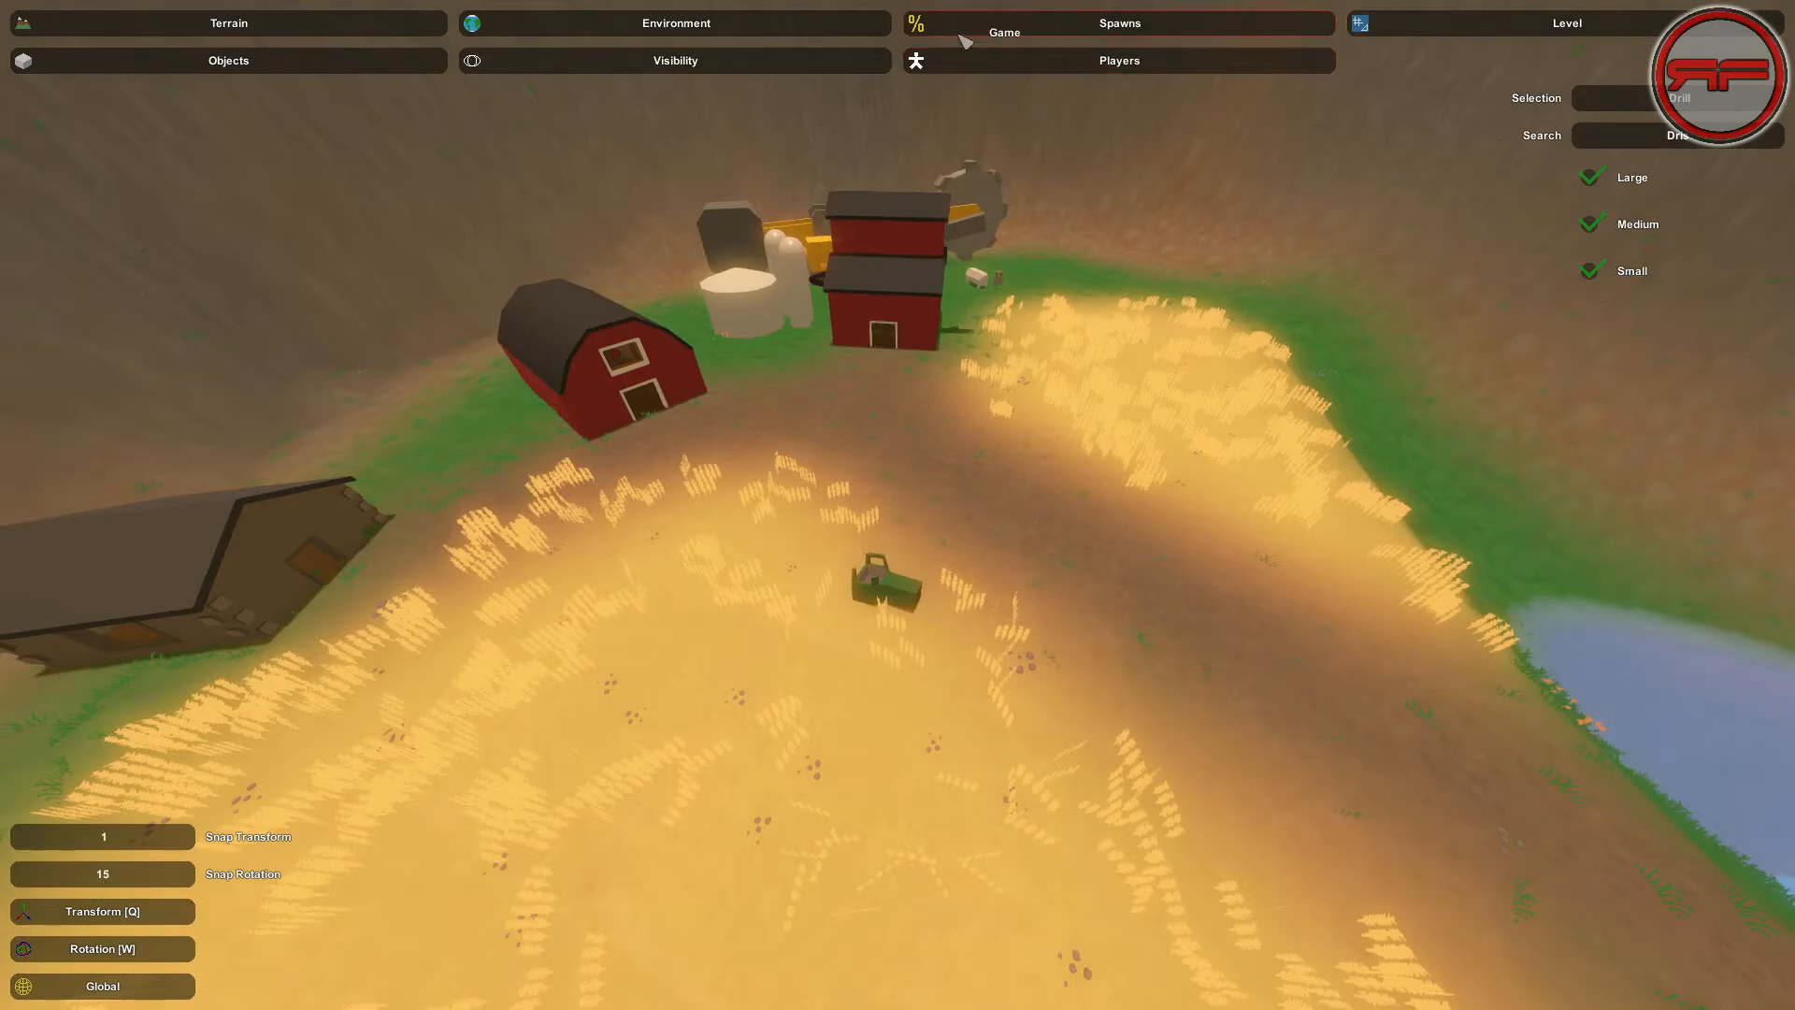
{"action": "key", "text": "w"}
{"action": "right_click_drag", "start_coordinate": [939, 36], "coordinate": [898, 505]}
{"action": "key", "text": "w"}
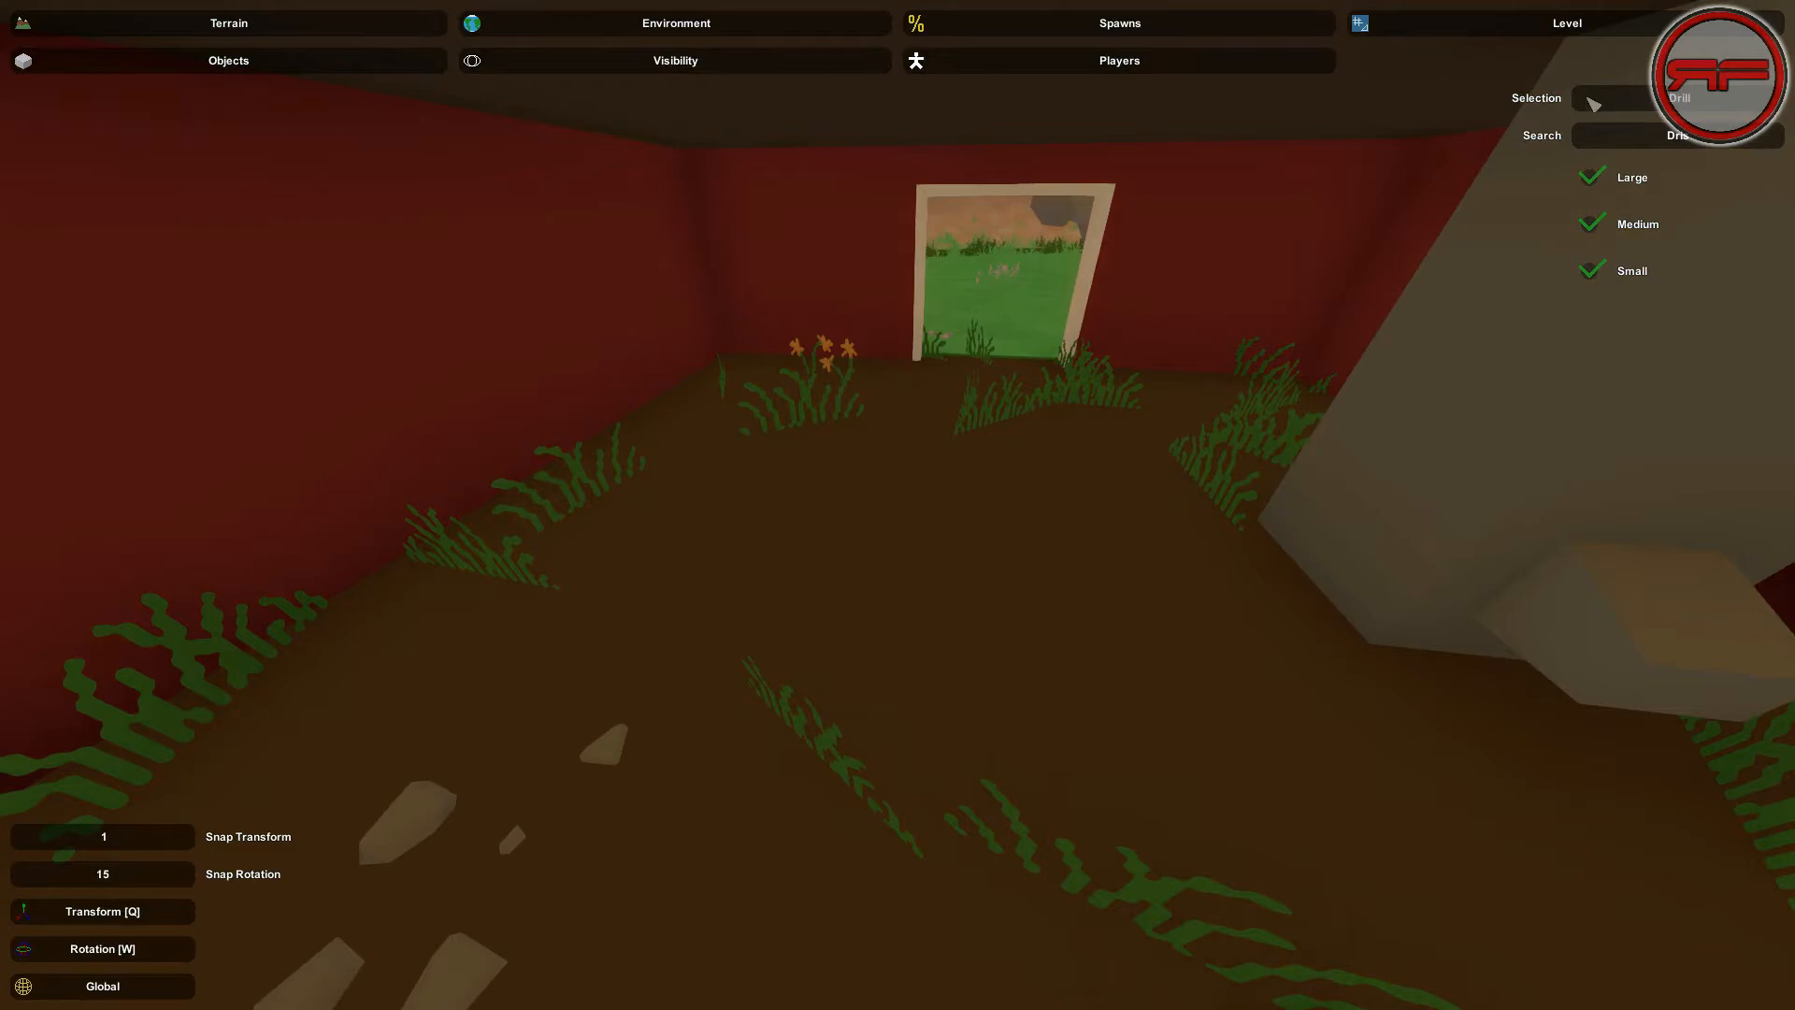
{"action": "left_click_drag", "start_coordinate": [1685, 140], "coordinate": [1600, 130]}
{"action": "left_click_drag", "start_coordinate": [1704, 137], "coordinate": [1713, 137]}
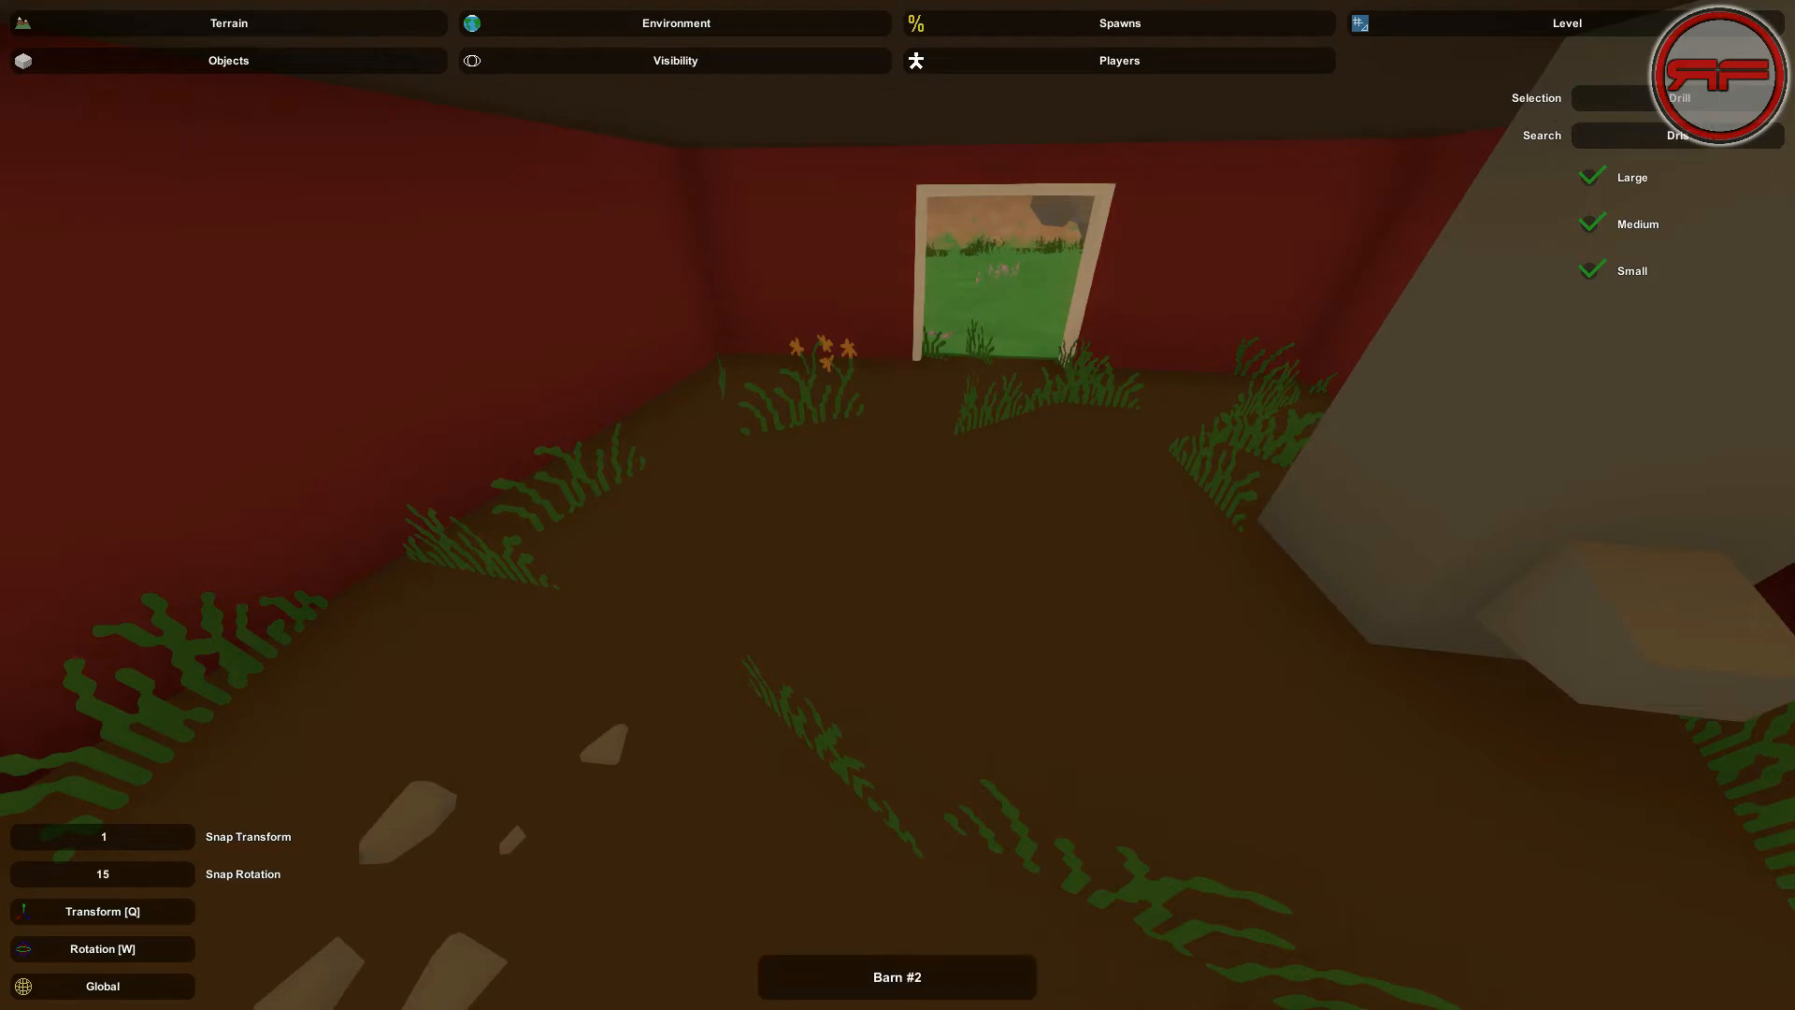
{"action": "right_click_drag", "start_coordinate": [1503, 366], "coordinate": [1053, 441]}
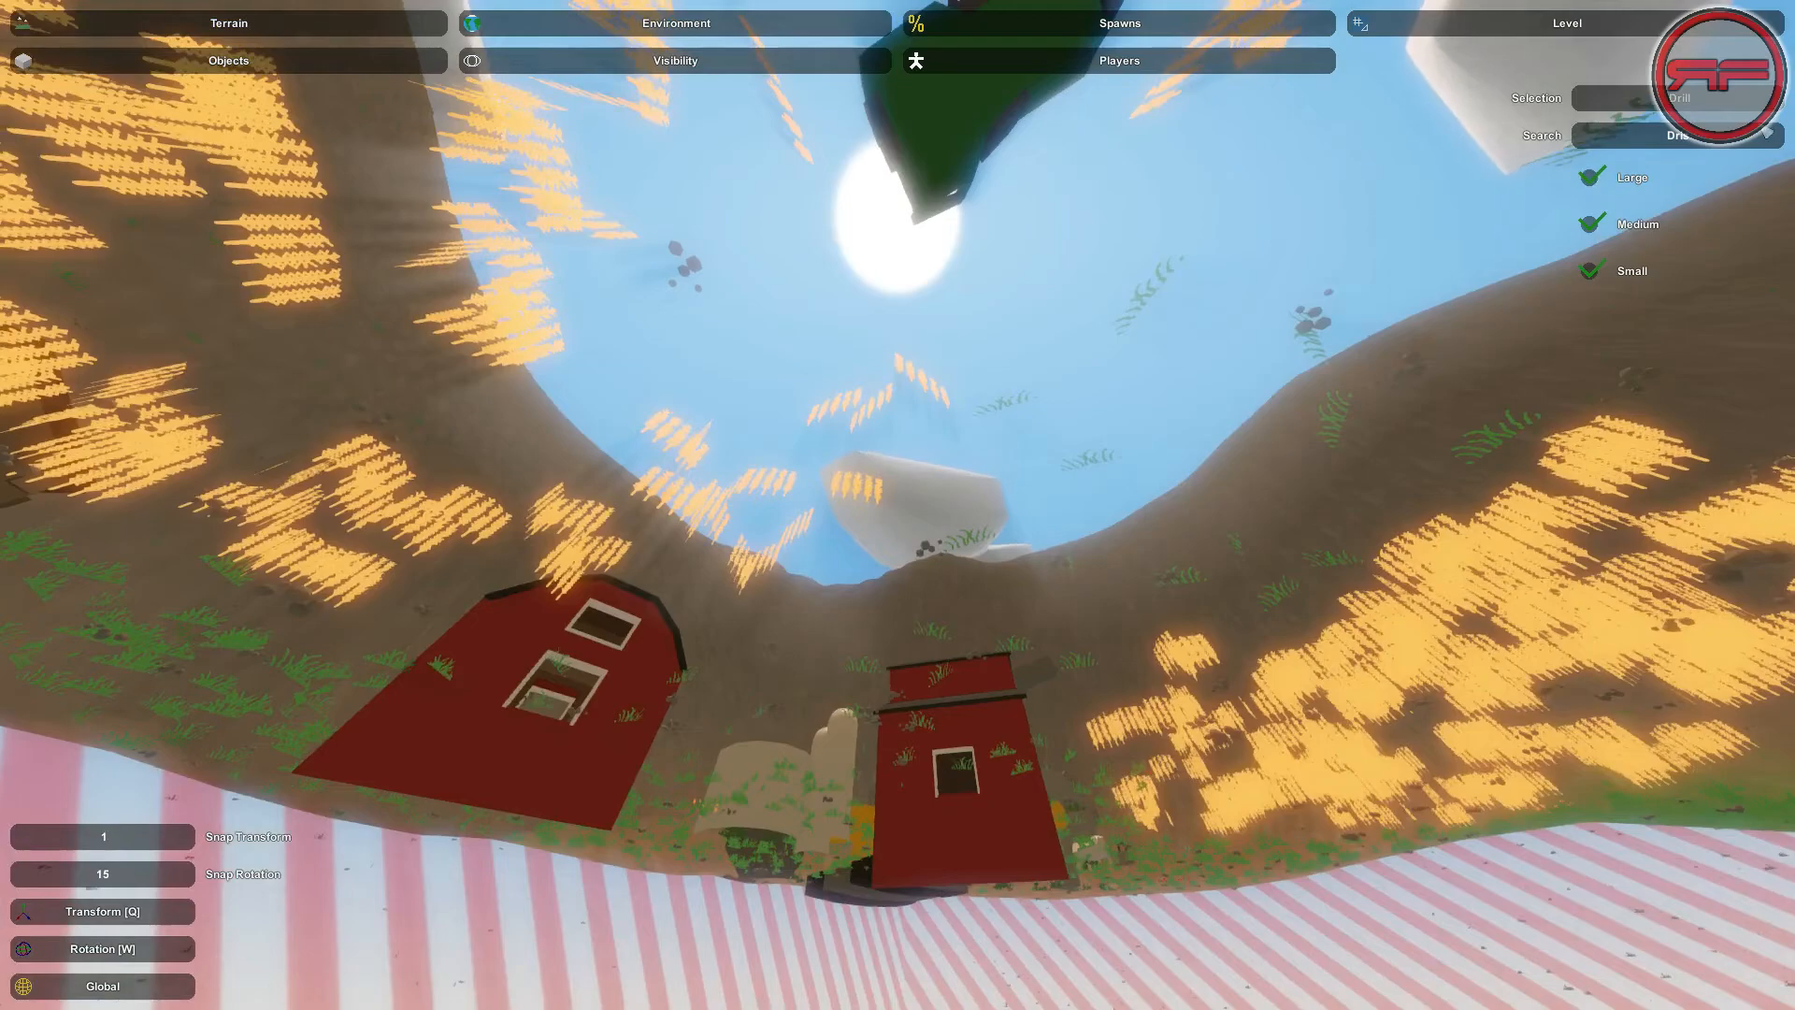
{"action": "type", "text": "Log"}
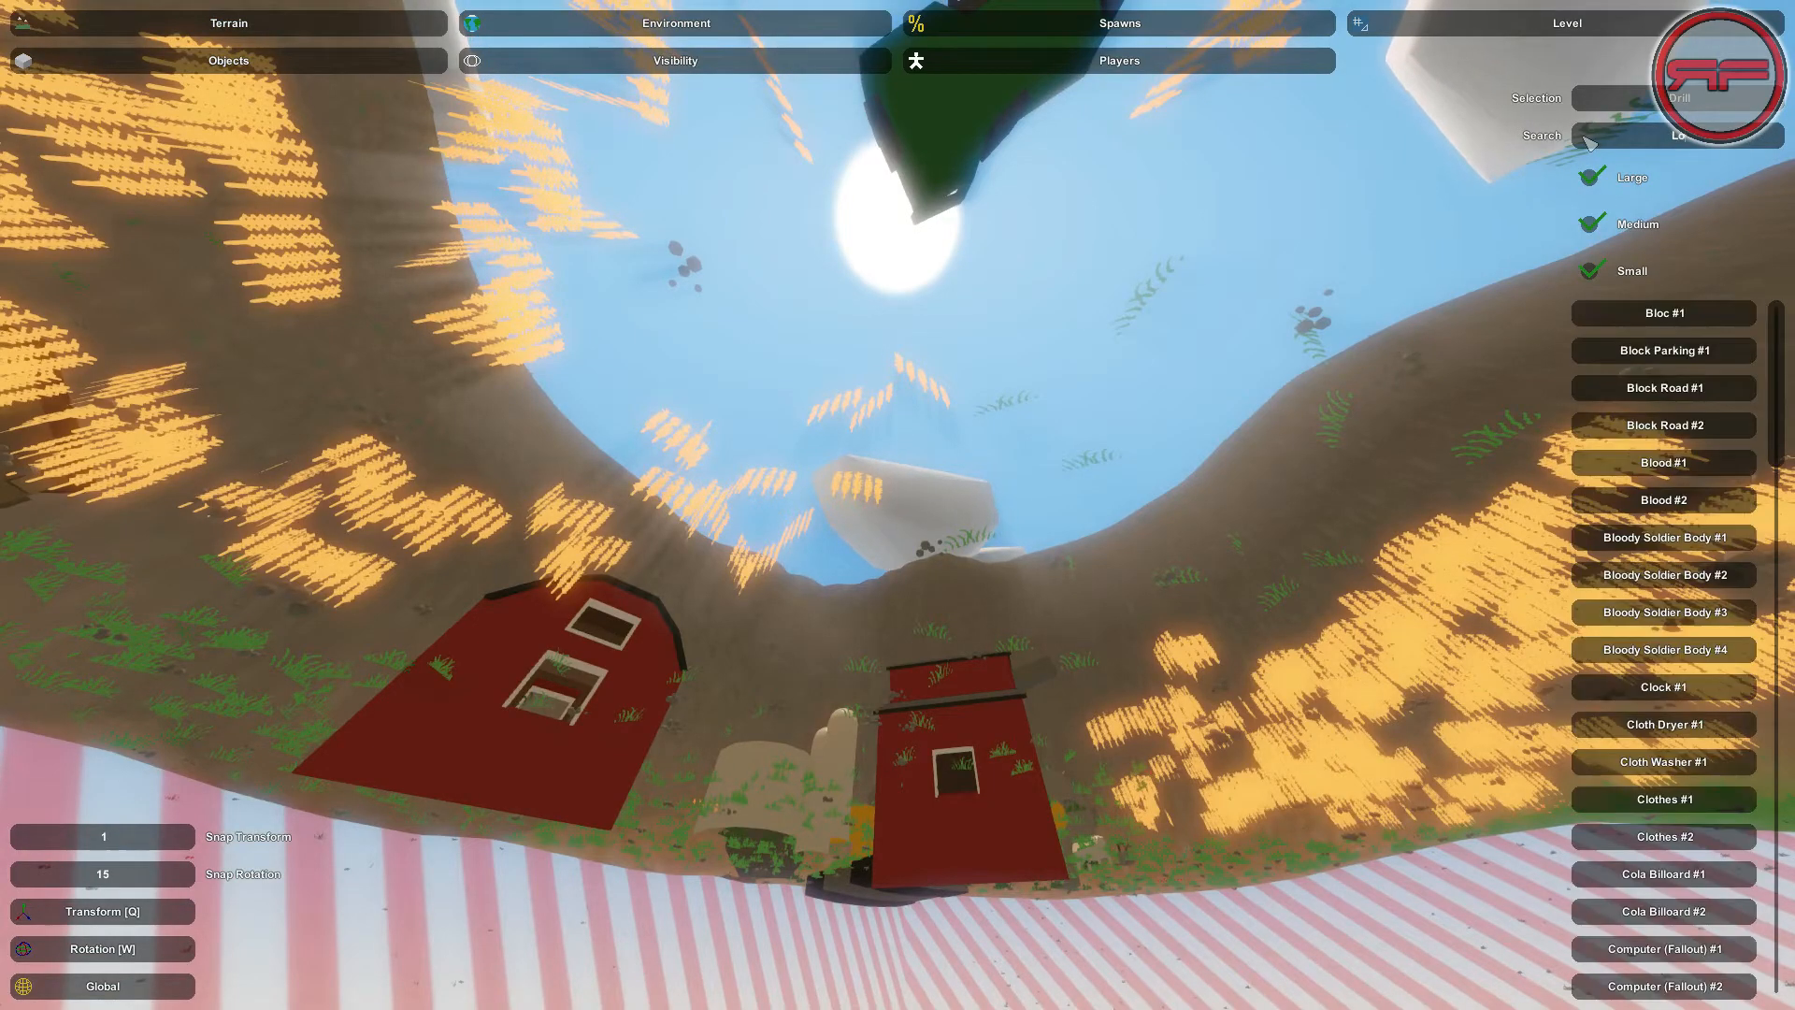
{"action": "left_click", "coordinate": [1592, 352]}
Place the Logs #1 pile on the floor inside the tall red barn
{"action": "right_click_drag", "start_coordinate": [1584, 353], "coordinate": [1655, 542]}
{"action": "type", "text": "w"}
{"action": "mouse_move", "coordinate": [898, 505]}
{"action": "right_mouse_down"}
{"action": "mouse_move", "coordinate": [879, 486]}
{"action": "mouse_move", "coordinate": [904, 512]}
{"action": "right_mouse_up"}
{"action": "left_click", "coordinate": [858, 650]}
{"action": "left_click", "coordinate": [873, 687]}
{"action": "key", "text": "e"}
Rotate the log pile so it lies diagonally across the barn floor
{"action": "right_click_drag", "start_coordinate": [963, 687], "coordinate": [1169, 841]}
{"action": "key", "text": "s"}
{"action": "right_click_drag", "start_coordinate": [898, 505], "coordinate": [905, 513]}
{"action": "key", "text": "w"}
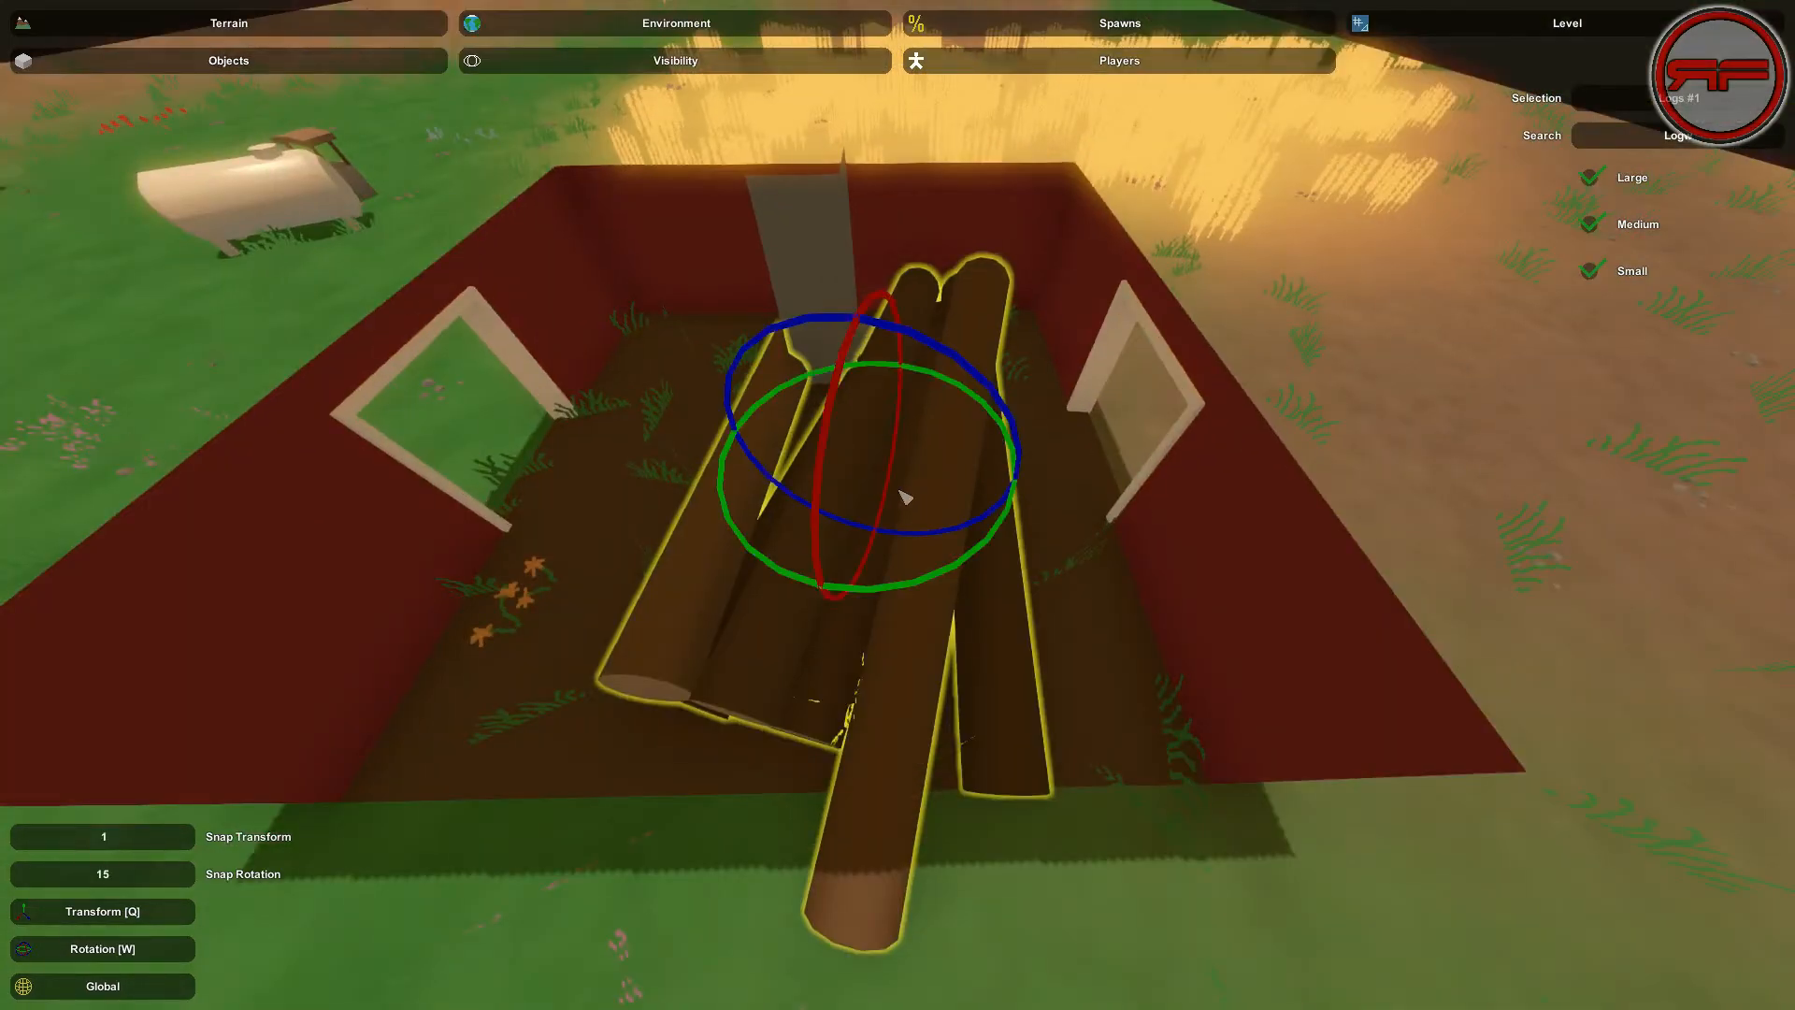
{"action": "left_click_drag", "start_coordinate": [935, 575], "coordinate": [802, 622]}
{"action": "key", "text": "q"}
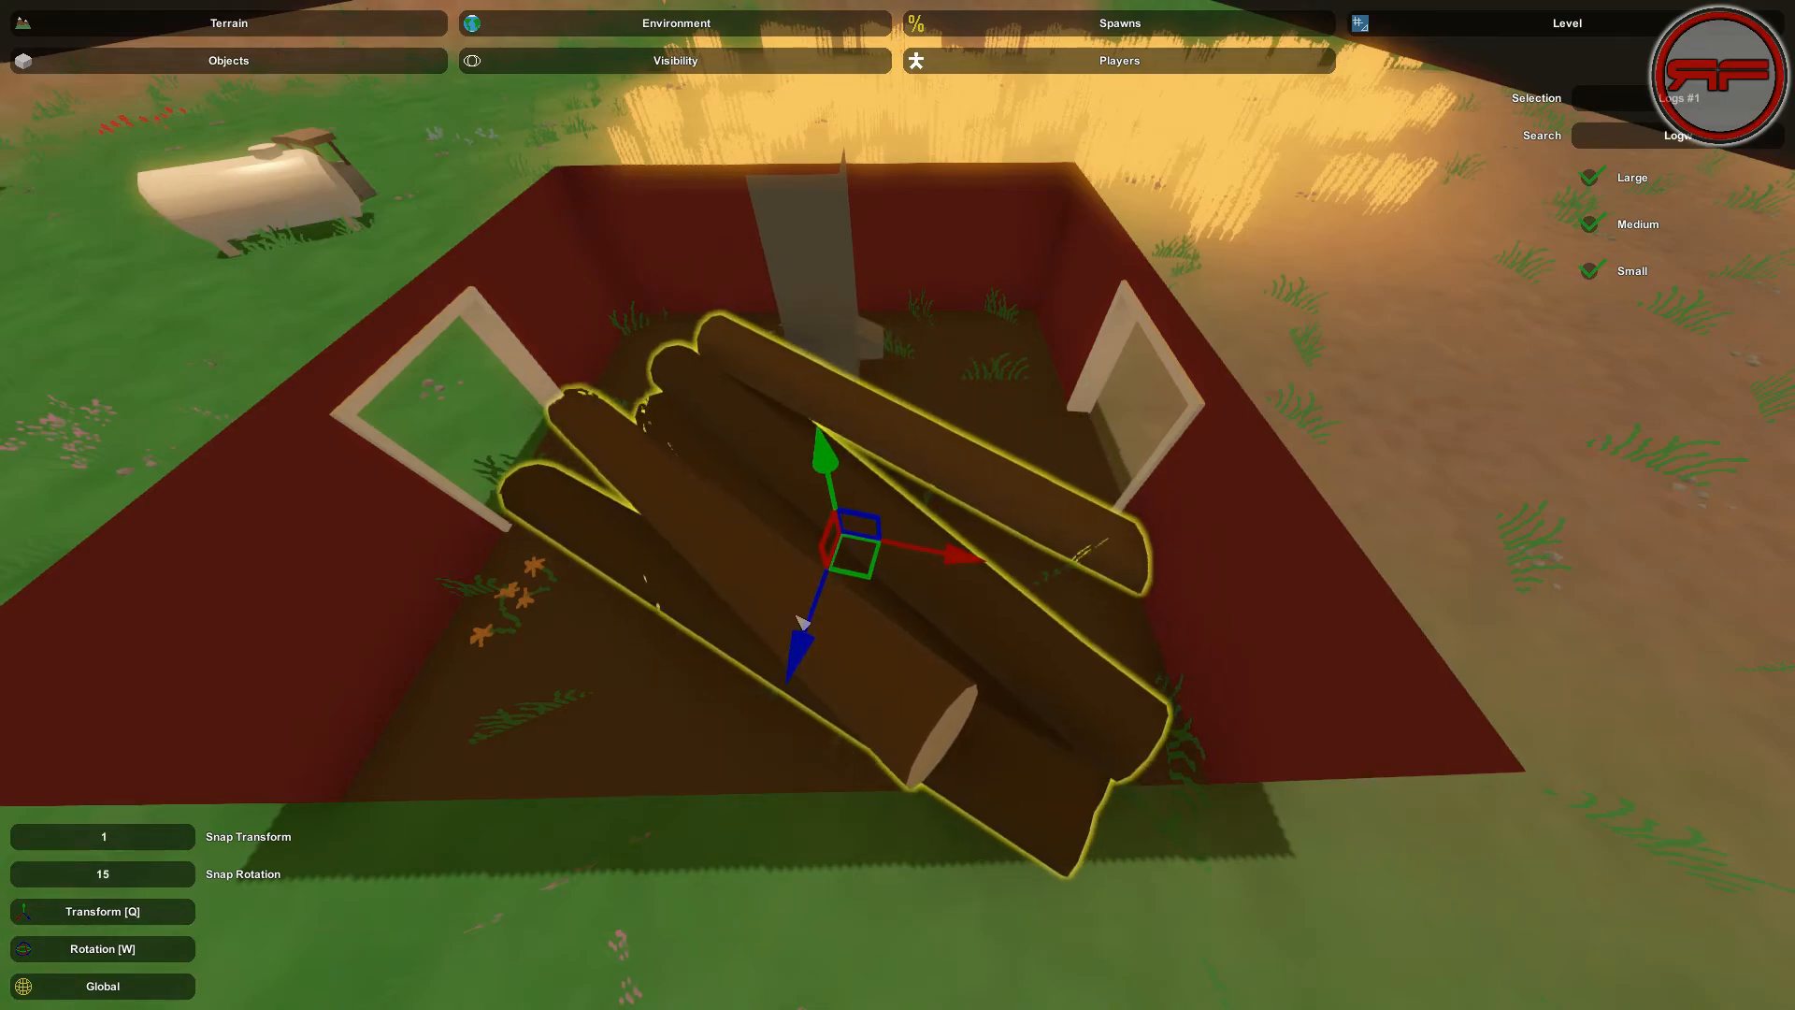
Move the log pile deeper into the barn so that no log sticks out through the front wall
{"action": "left_click", "coordinate": [941, 440]}
{"action": "right_click_drag", "start_coordinate": [942, 440], "coordinate": [935, 300]}
{"action": "key", "text": "s"}
{"action": "right_click_drag", "start_coordinate": [898, 505], "coordinate": [692, 523]}
{"action": "key", "text": "w"}
{"action": "key", "text": "s"}
{"action": "left_click", "coordinate": [897, 518]}
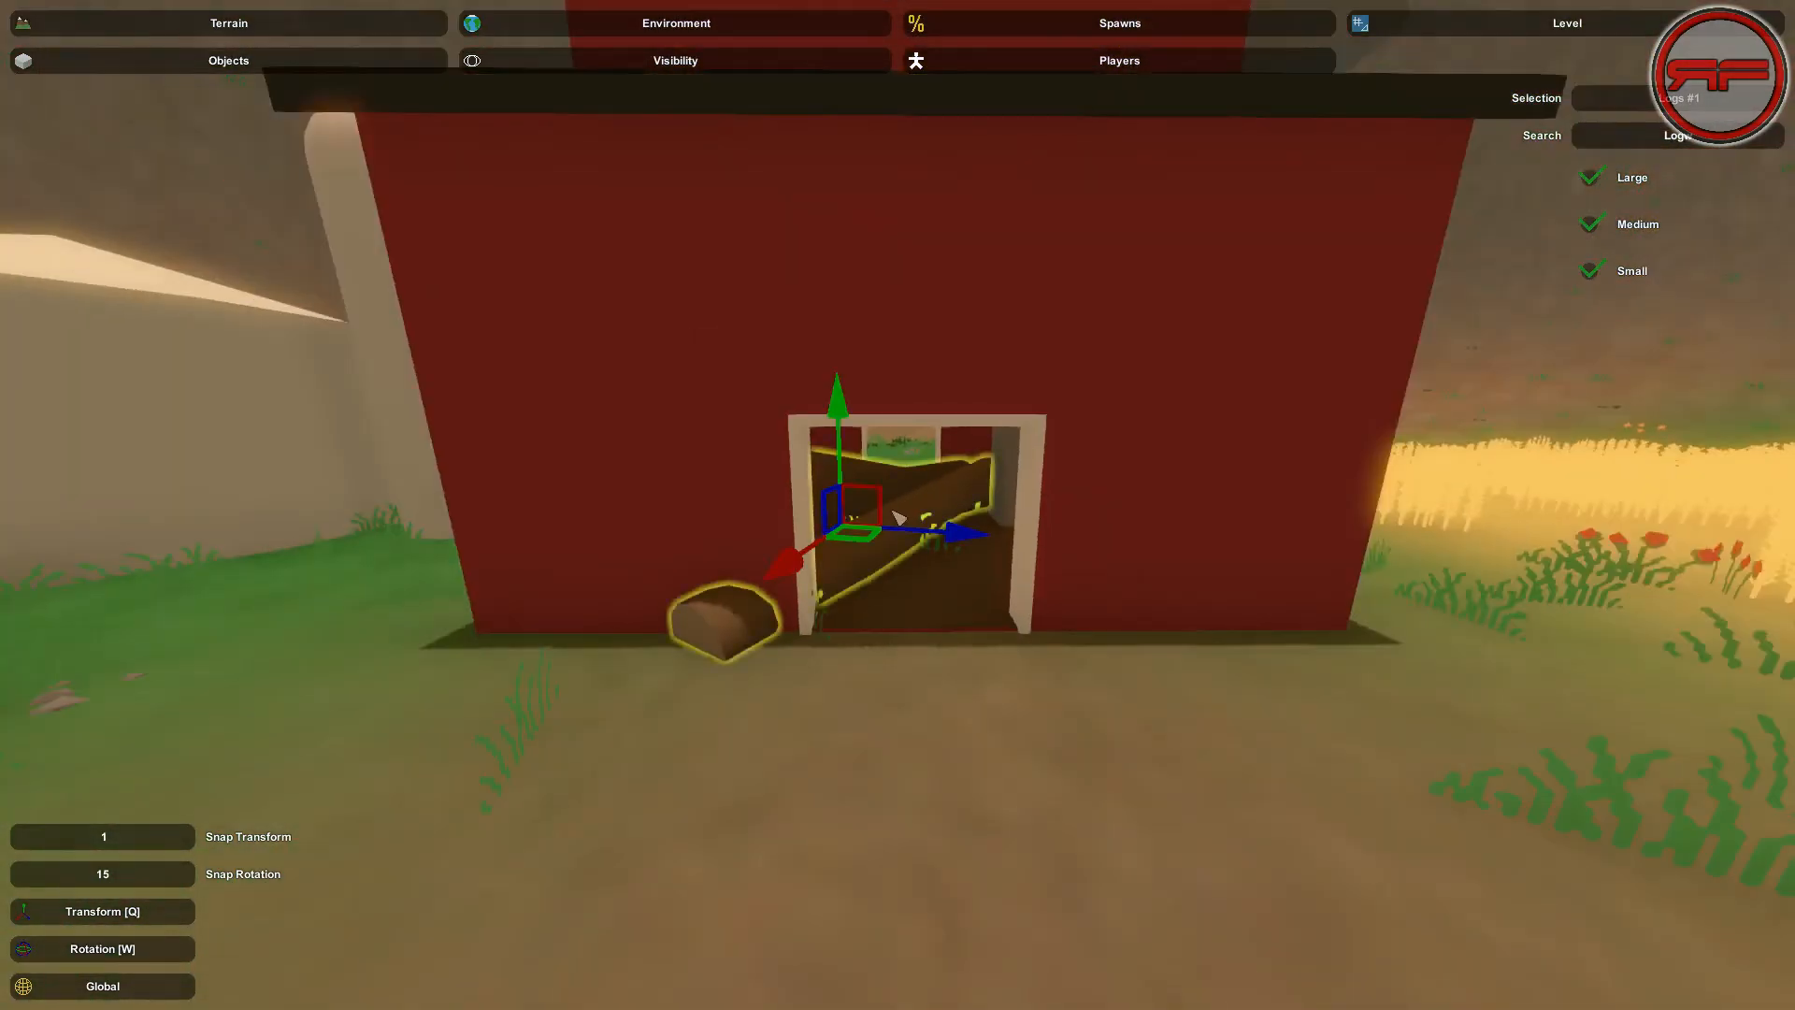
{"action": "left_click_drag", "start_coordinate": [775, 574], "coordinate": [804, 557]}
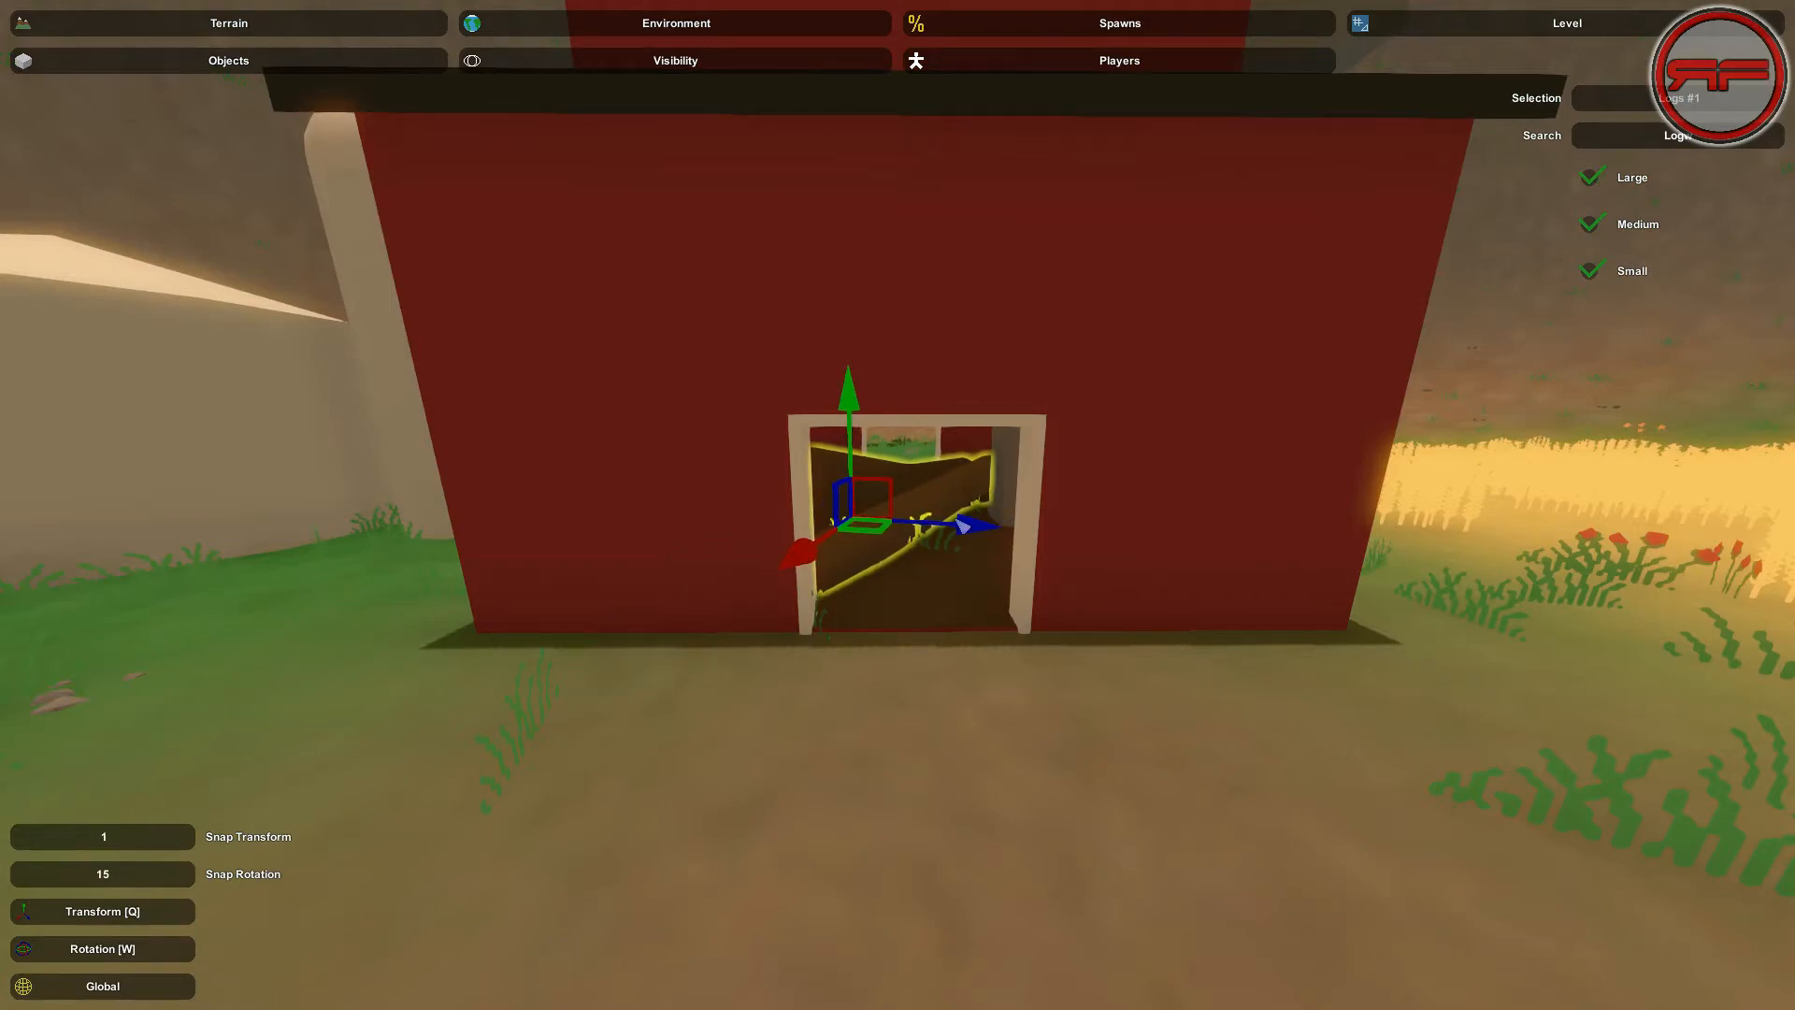
Examine the log pile and the free floor space inside the tall red barn
{"action": "left_click", "coordinate": [937, 603]}
{"action": "right_click_drag", "start_coordinate": [910, 689], "coordinate": [926, 626]}
{"action": "key", "text": "a"}
{"action": "key", "text": "w"}
{"action": "key", "text": "d"}
{"action": "key", "text": "w"}
{"action": "right_click_drag", "start_coordinate": [898, 504], "coordinate": [617, 495]}
{"action": "key", "text": "d"}
{"action": "left_click", "coordinate": [905, 514]}
{"action": "key", "text": "w"}
{"action": "right_click_drag", "start_coordinate": [905, 513], "coordinate": [877, 438]}
{"action": "key", "text": "w"}
{"action": "key", "text": "s"}
{"action": "key", "text": "w"}
{"action": "key", "text": "s"}
{"action": "key", "text": "w"}
{"action": "key", "text": "s"}
{"action": "key", "text": "s"}
{"action": "key", "text": "w"}
{"action": "key", "text": "s"}
{"action": "key", "text": "s"}
{"action": "key", "text": "w"}
{"action": "key", "text": "s"}
{"action": "key", "text": "w"}
{"action": "key", "text": "w"}
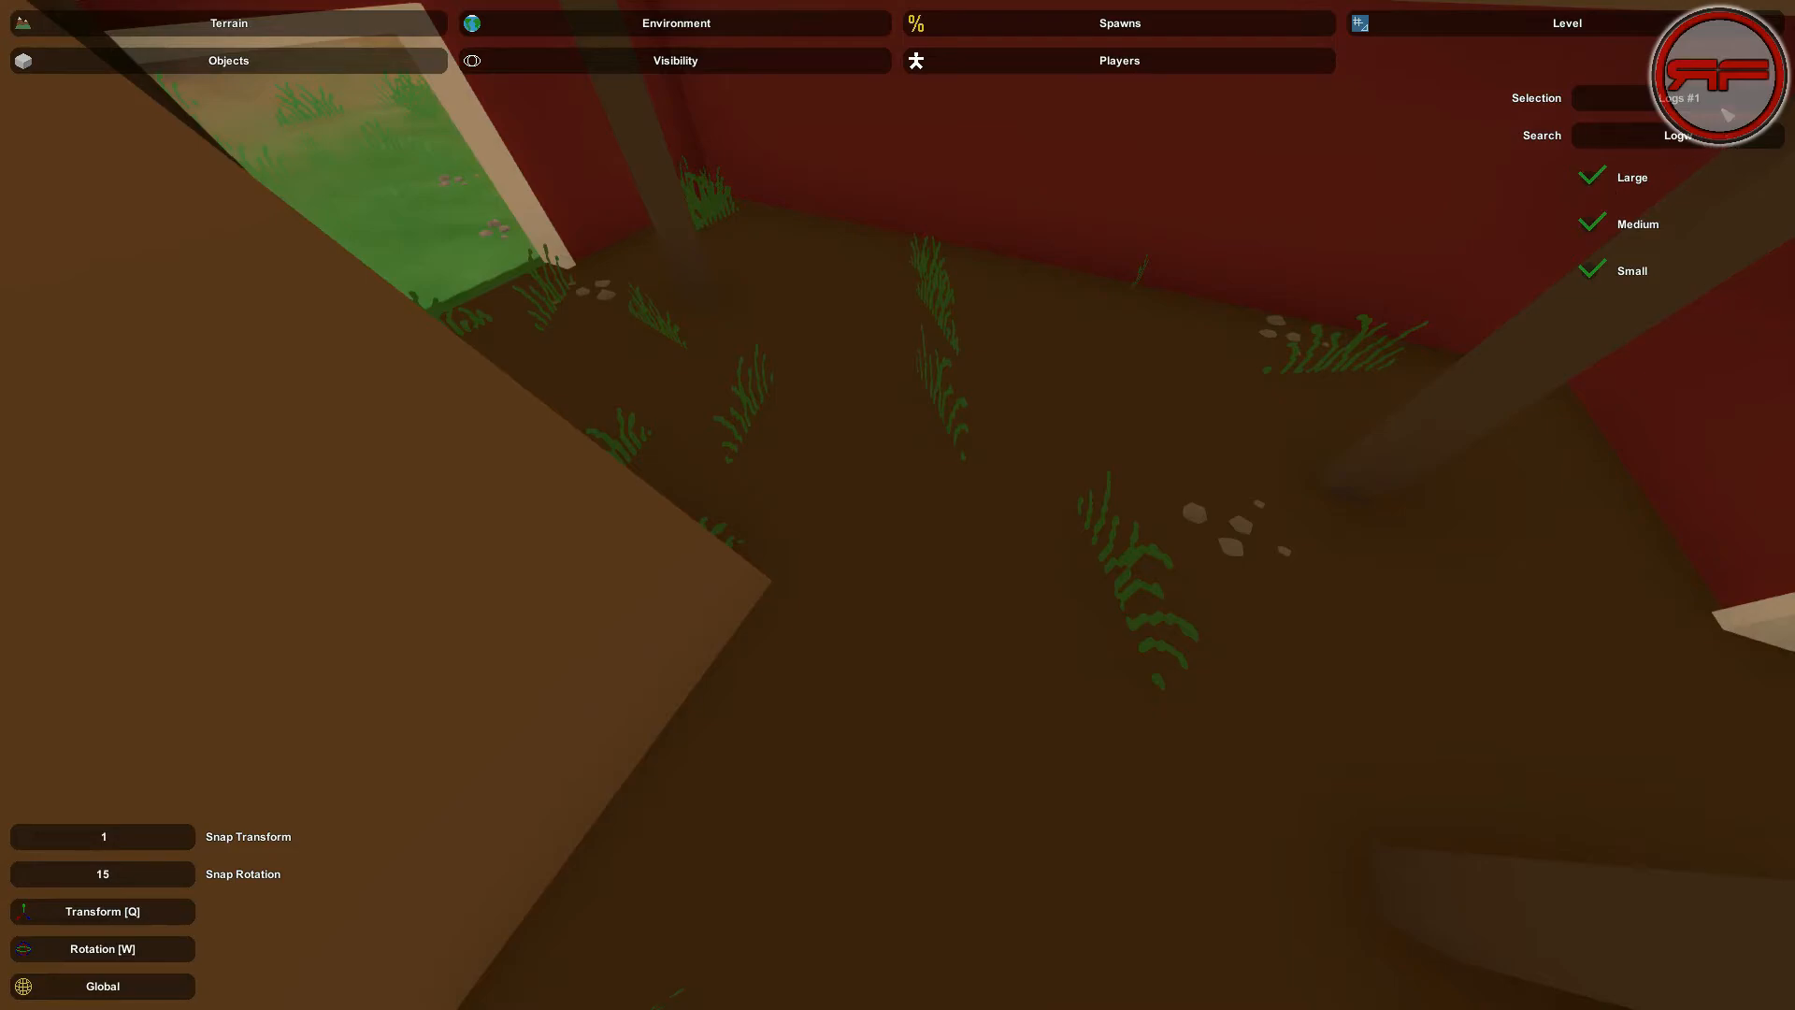
Search the objects for "Saw" and for "Blade", and choose Blade #1
{"action": "type", "text": "w"}
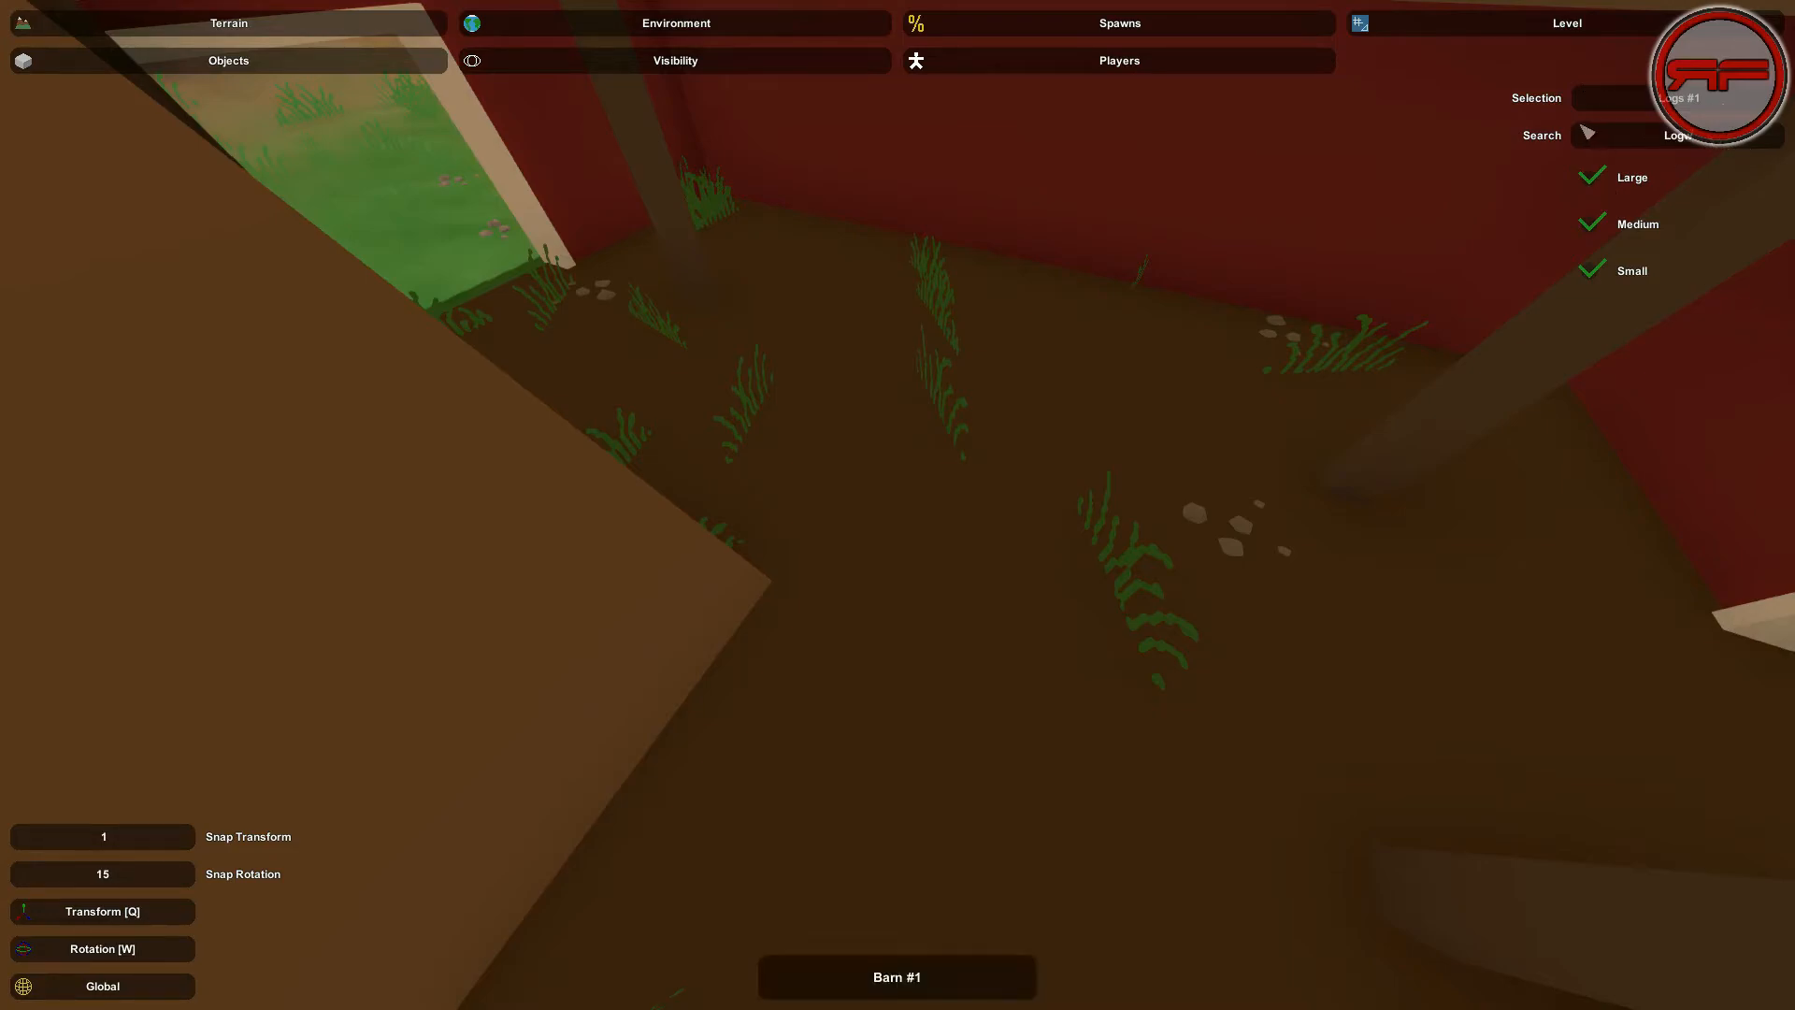
{"action": "type", "text": "S"}
{"action": "key", "text": "s"}
{"action": "right_click_drag", "start_coordinate": [1642, 172], "coordinate": [1022, 542]}
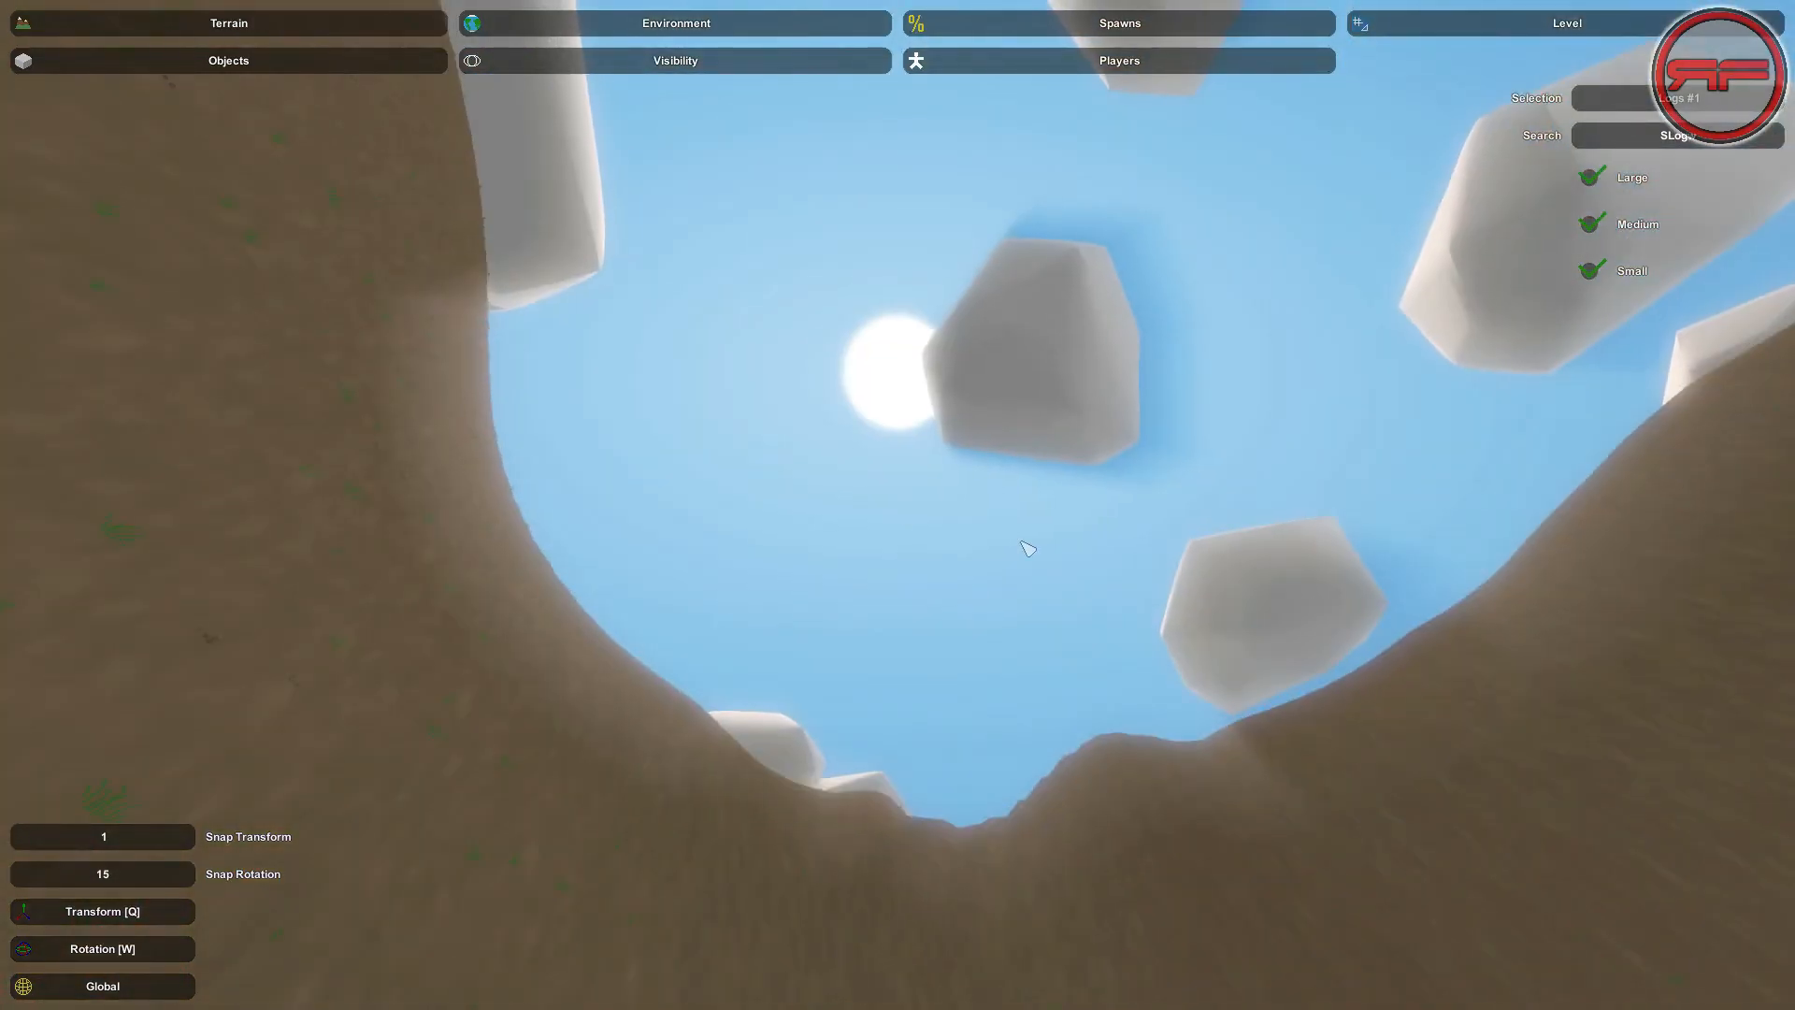
{"action": "left_click_drag", "start_coordinate": [1702, 139], "coordinate": [1575, 123]}
{"action": "type", "text": "S"}
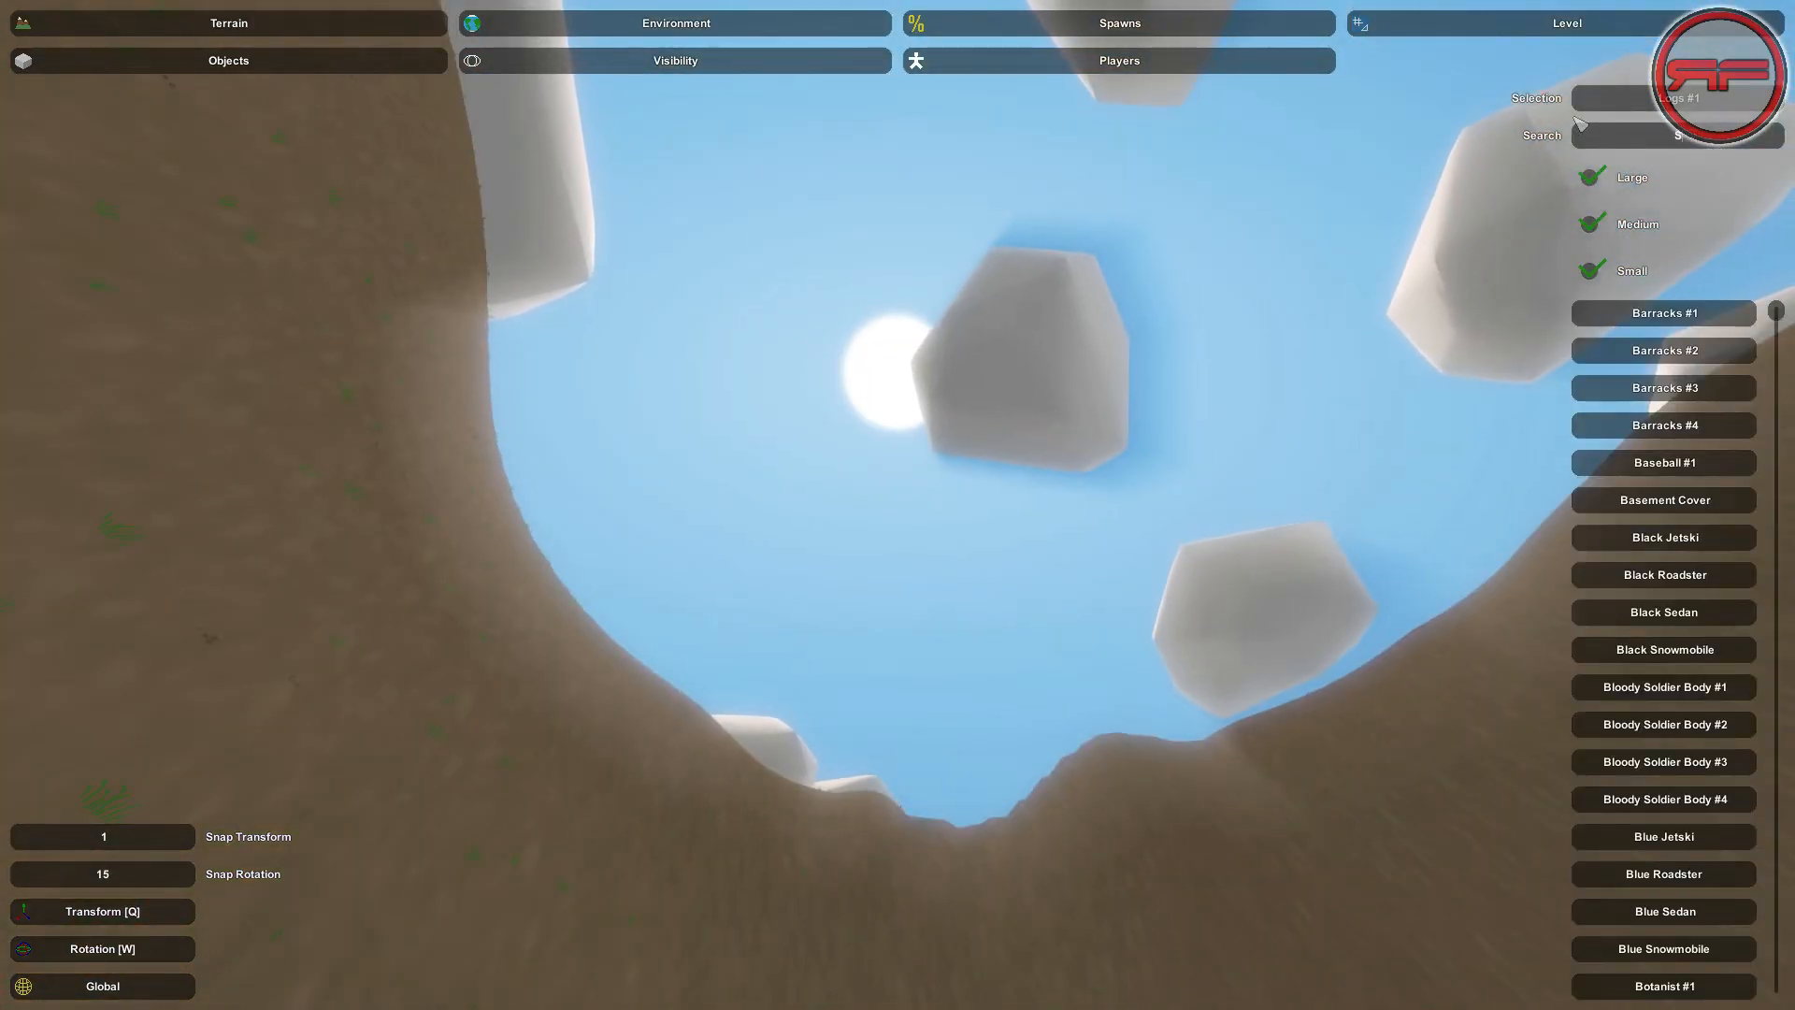
{"action": "type", "text": "aw"}
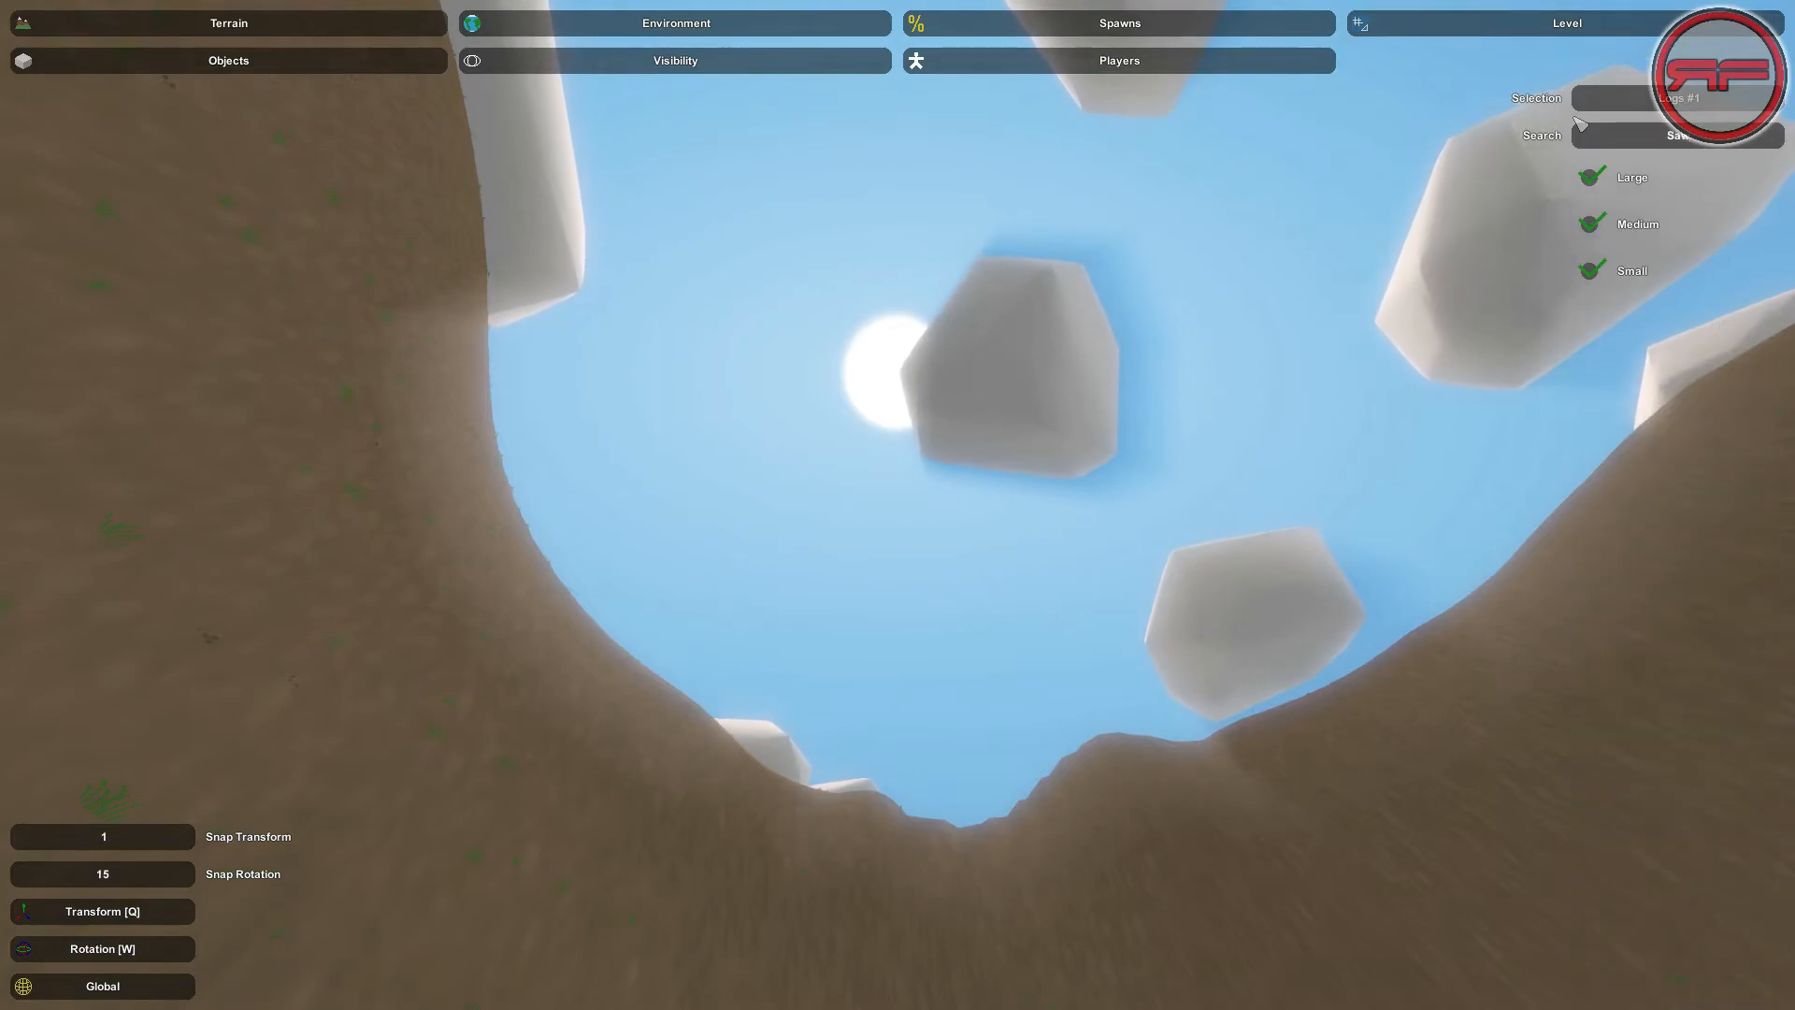
{"action": "key", "text": "BackSpace"}
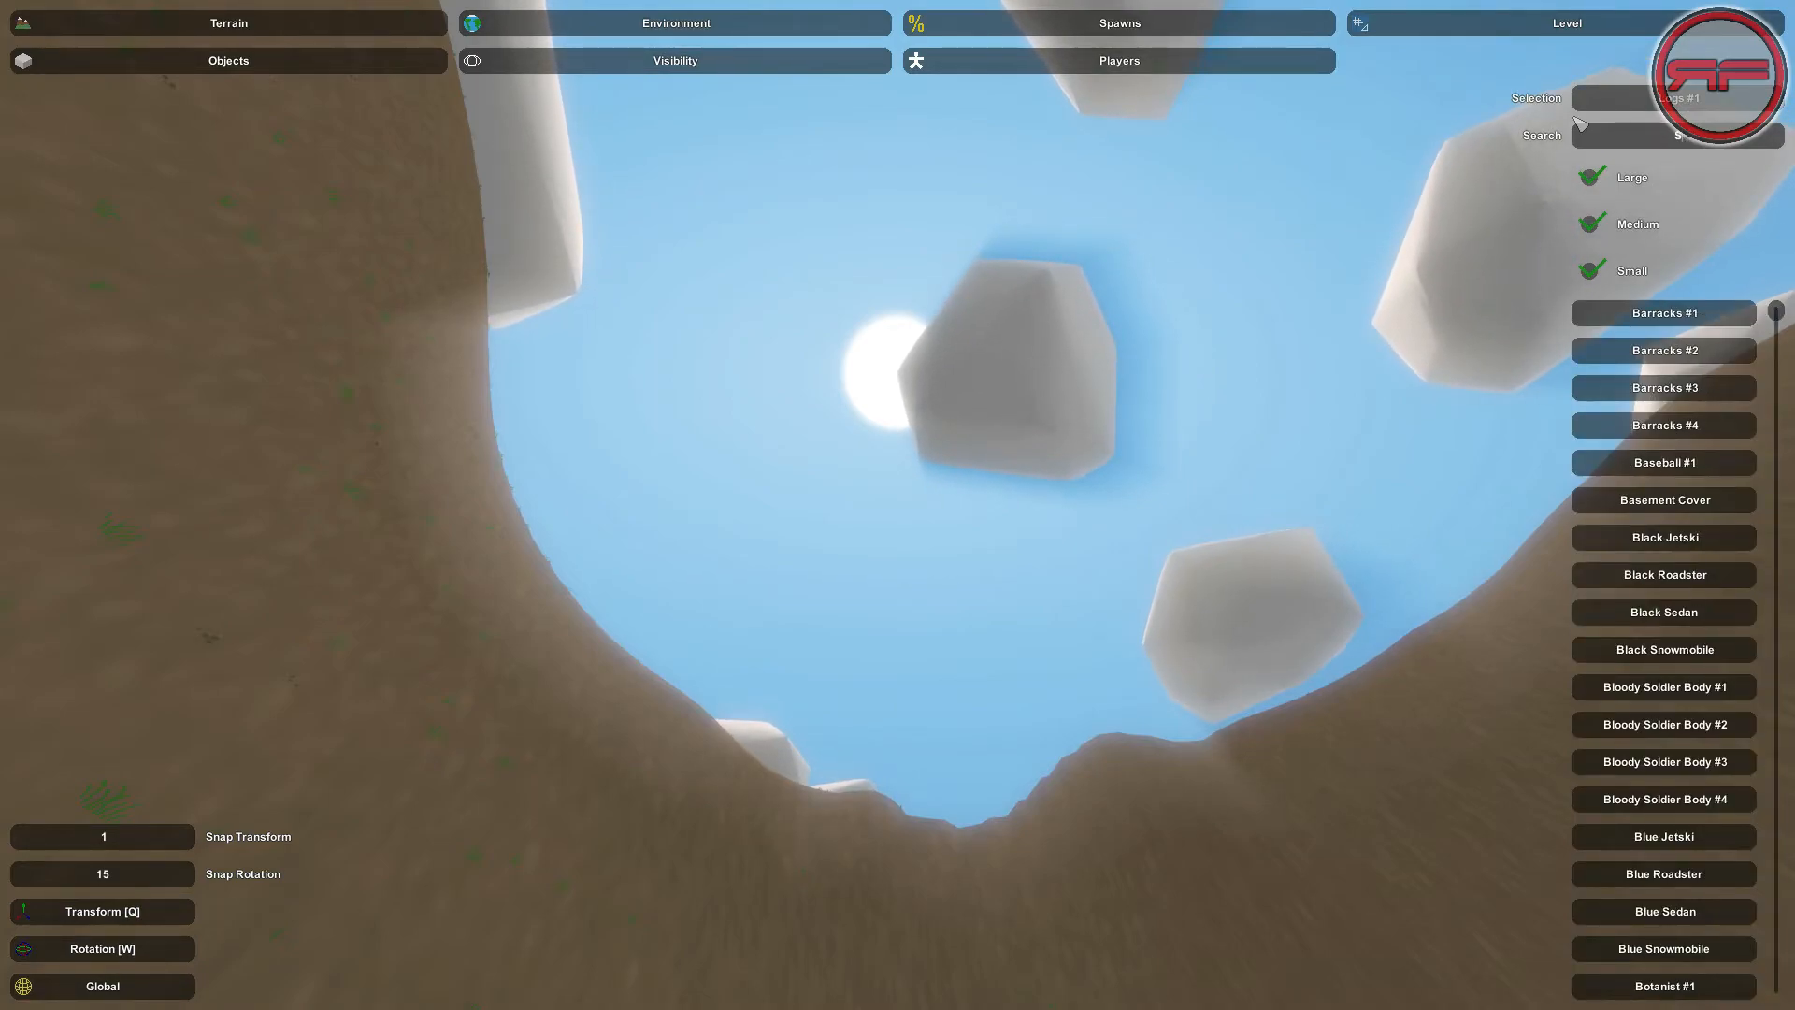
{"action": "key", "text": "BackSpace"}
{"action": "type", "text": "Blade"}
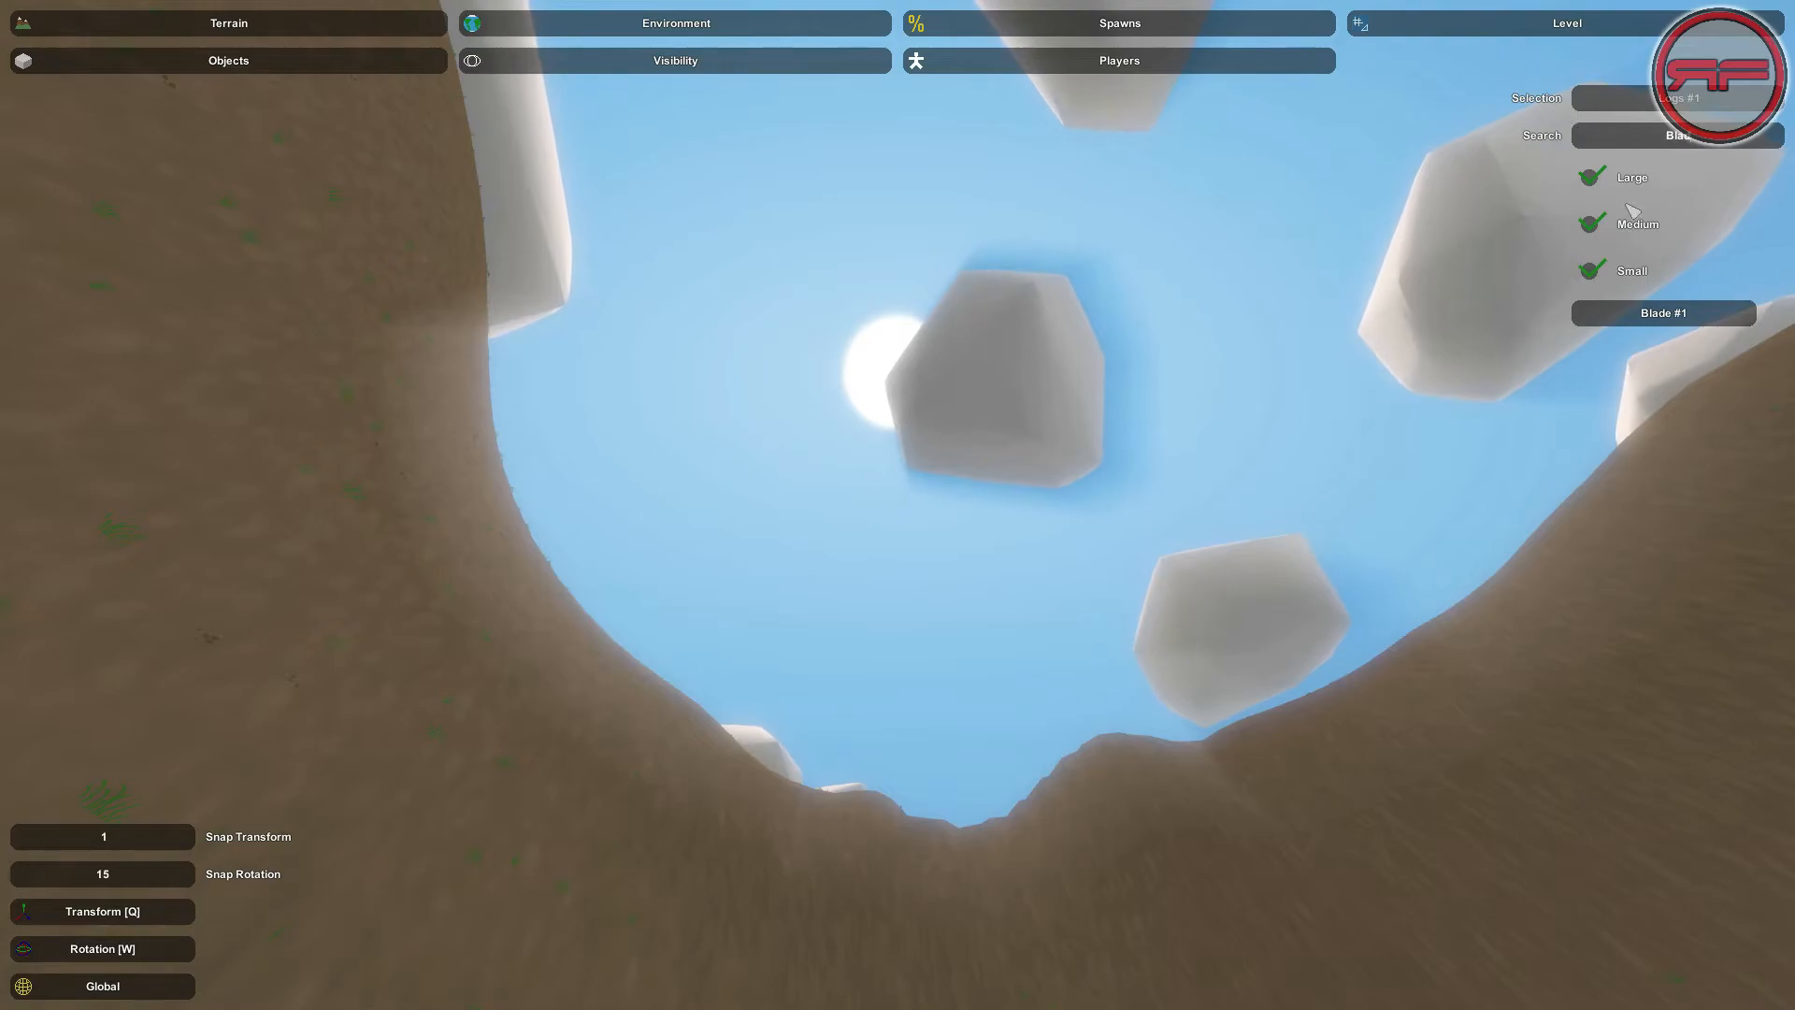
{"action": "left_click", "coordinate": [1665, 313]}
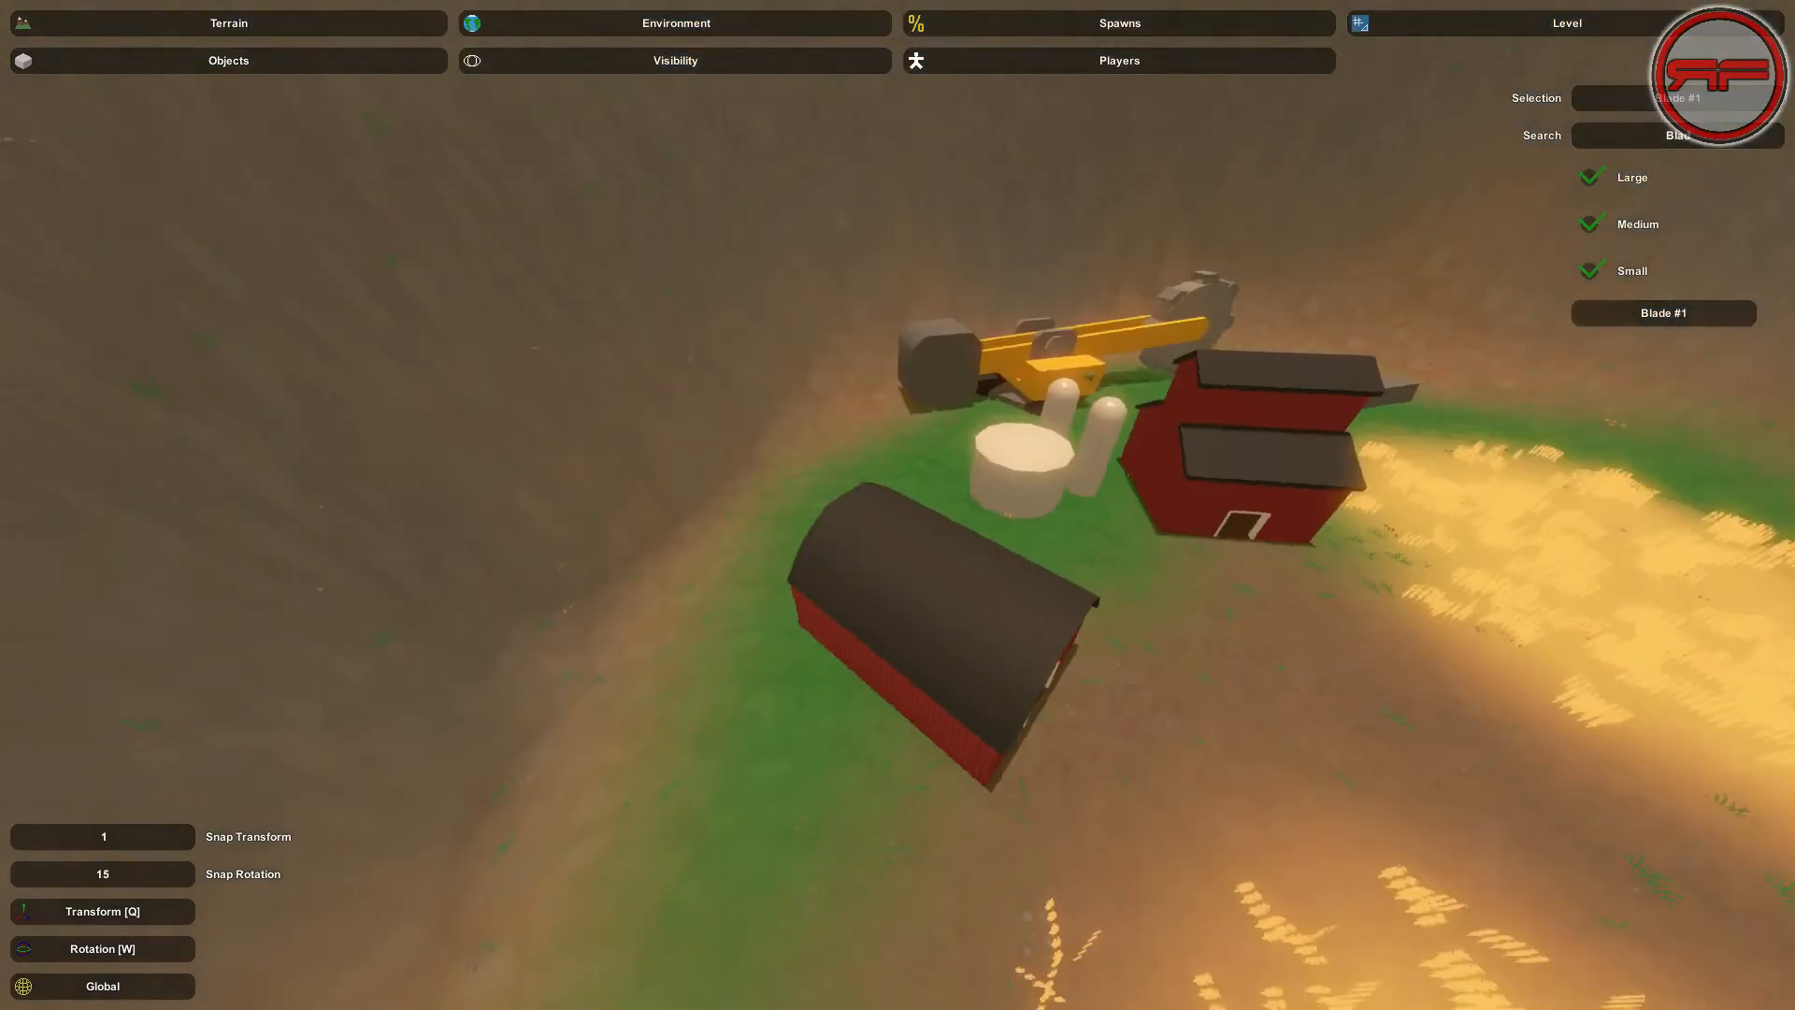
Place Blade #1 on the floor inside the tall red barn, near the log pile
{"action": "key", "text": "w"}
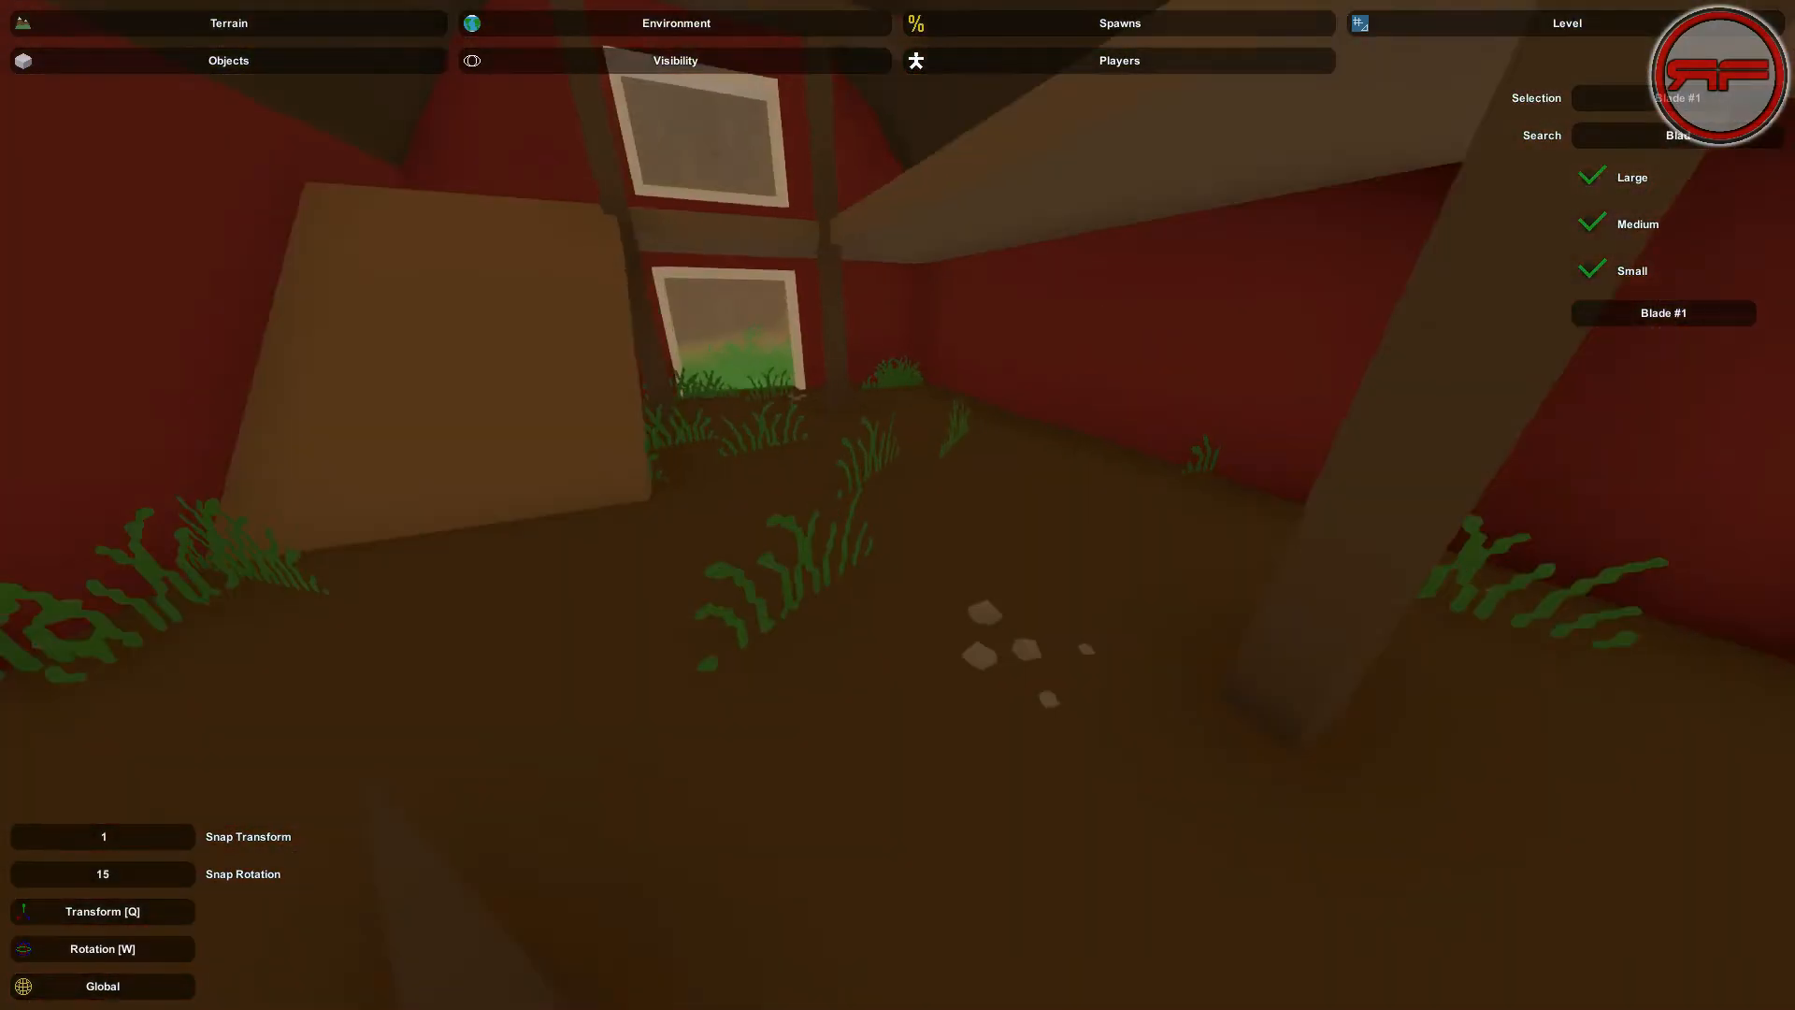
{"action": "right_click_drag", "start_coordinate": [898, 505], "coordinate": [1085, 509]}
{"action": "left_click", "coordinate": [742, 480]}
{"action": "left_click", "coordinate": [778, 488]}
{"action": "key", "text": "e"}
{"action": "key", "text": "a"}
{"action": "key", "text": "w"}
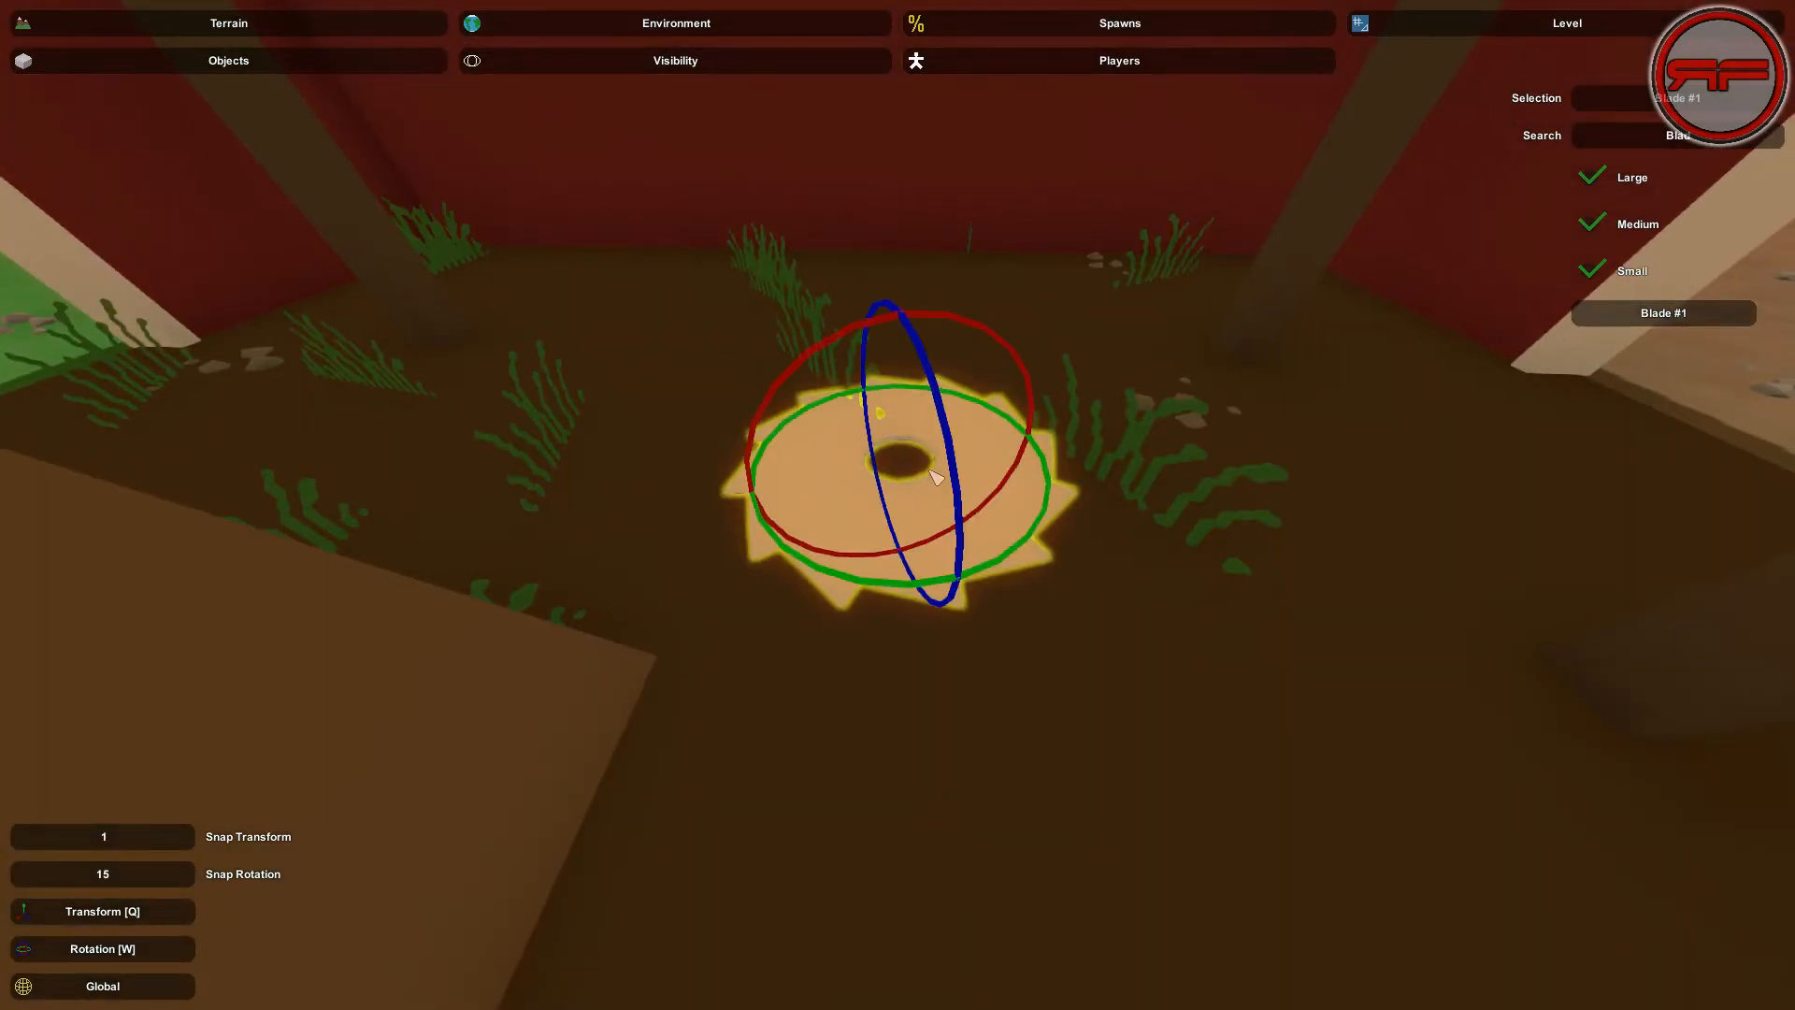
Rotate the saw blade so it stands upright, half sunk into the barn floor
{"action": "left_click_drag", "start_coordinate": [956, 436], "coordinate": [1048, 612]}
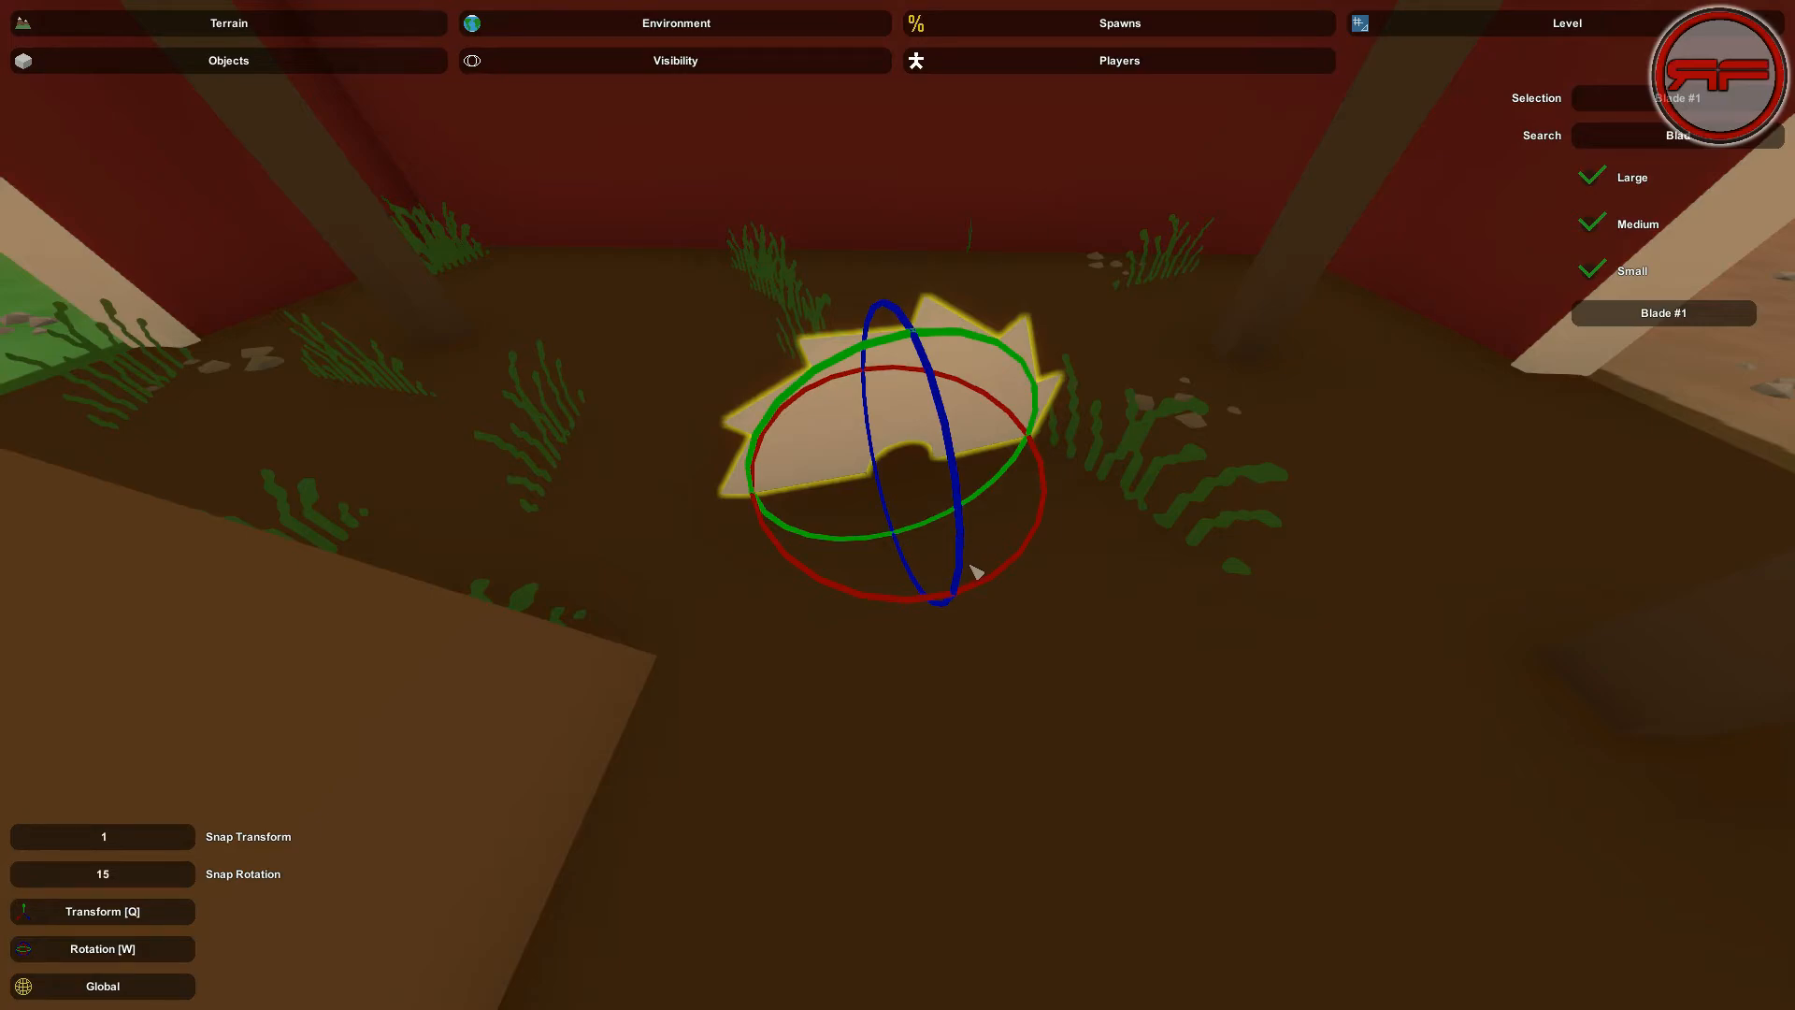
{"action": "left_click_drag", "start_coordinate": [956, 458], "coordinate": [974, 535]}
{"action": "key", "text": "d"}
{"action": "right_click_drag", "start_coordinate": [1003, 527], "coordinate": [654, 430]}
{"action": "left_click", "coordinate": [992, 547]}
{"action": "right_click_drag", "start_coordinate": [992, 547], "coordinate": [921, 514]}
{"action": "key", "text": "a"}
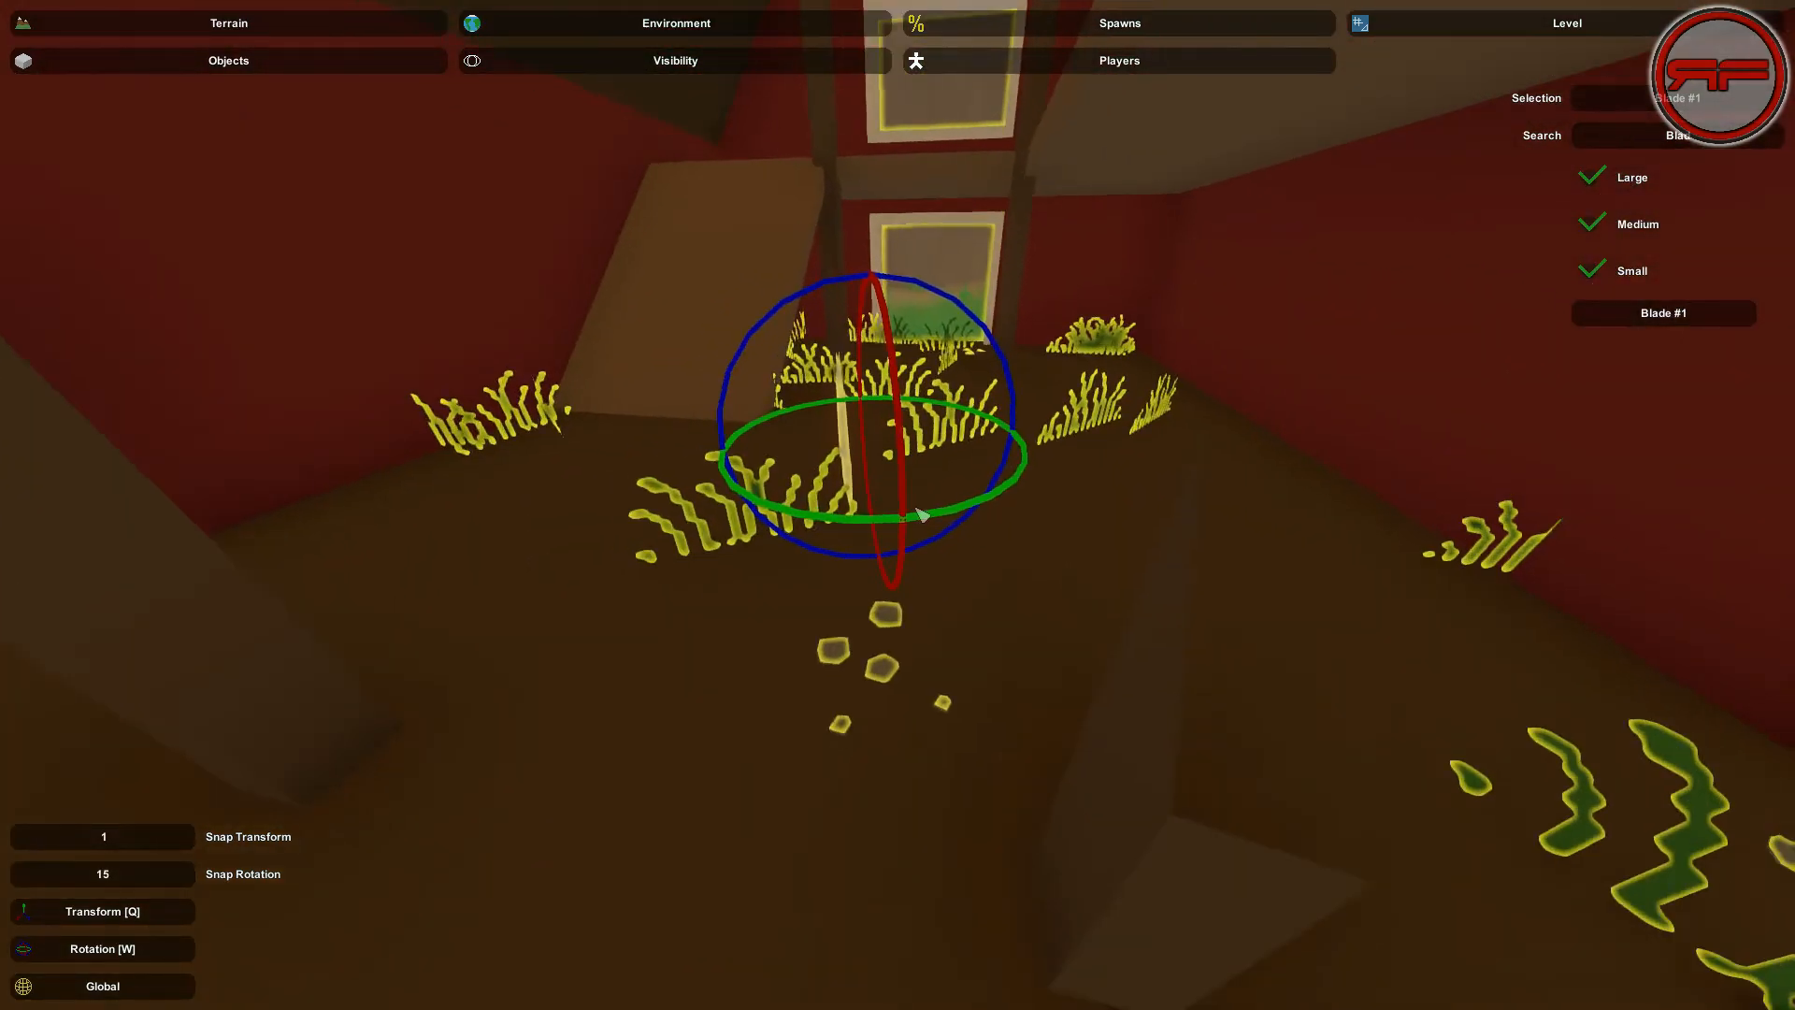
{"action": "left_click", "coordinate": [1054, 544]}
Browse the unfiltered object list for barn furnishings, switching the medium and small categories off and on
{"action": "left_click", "coordinate": [1595, 280]}
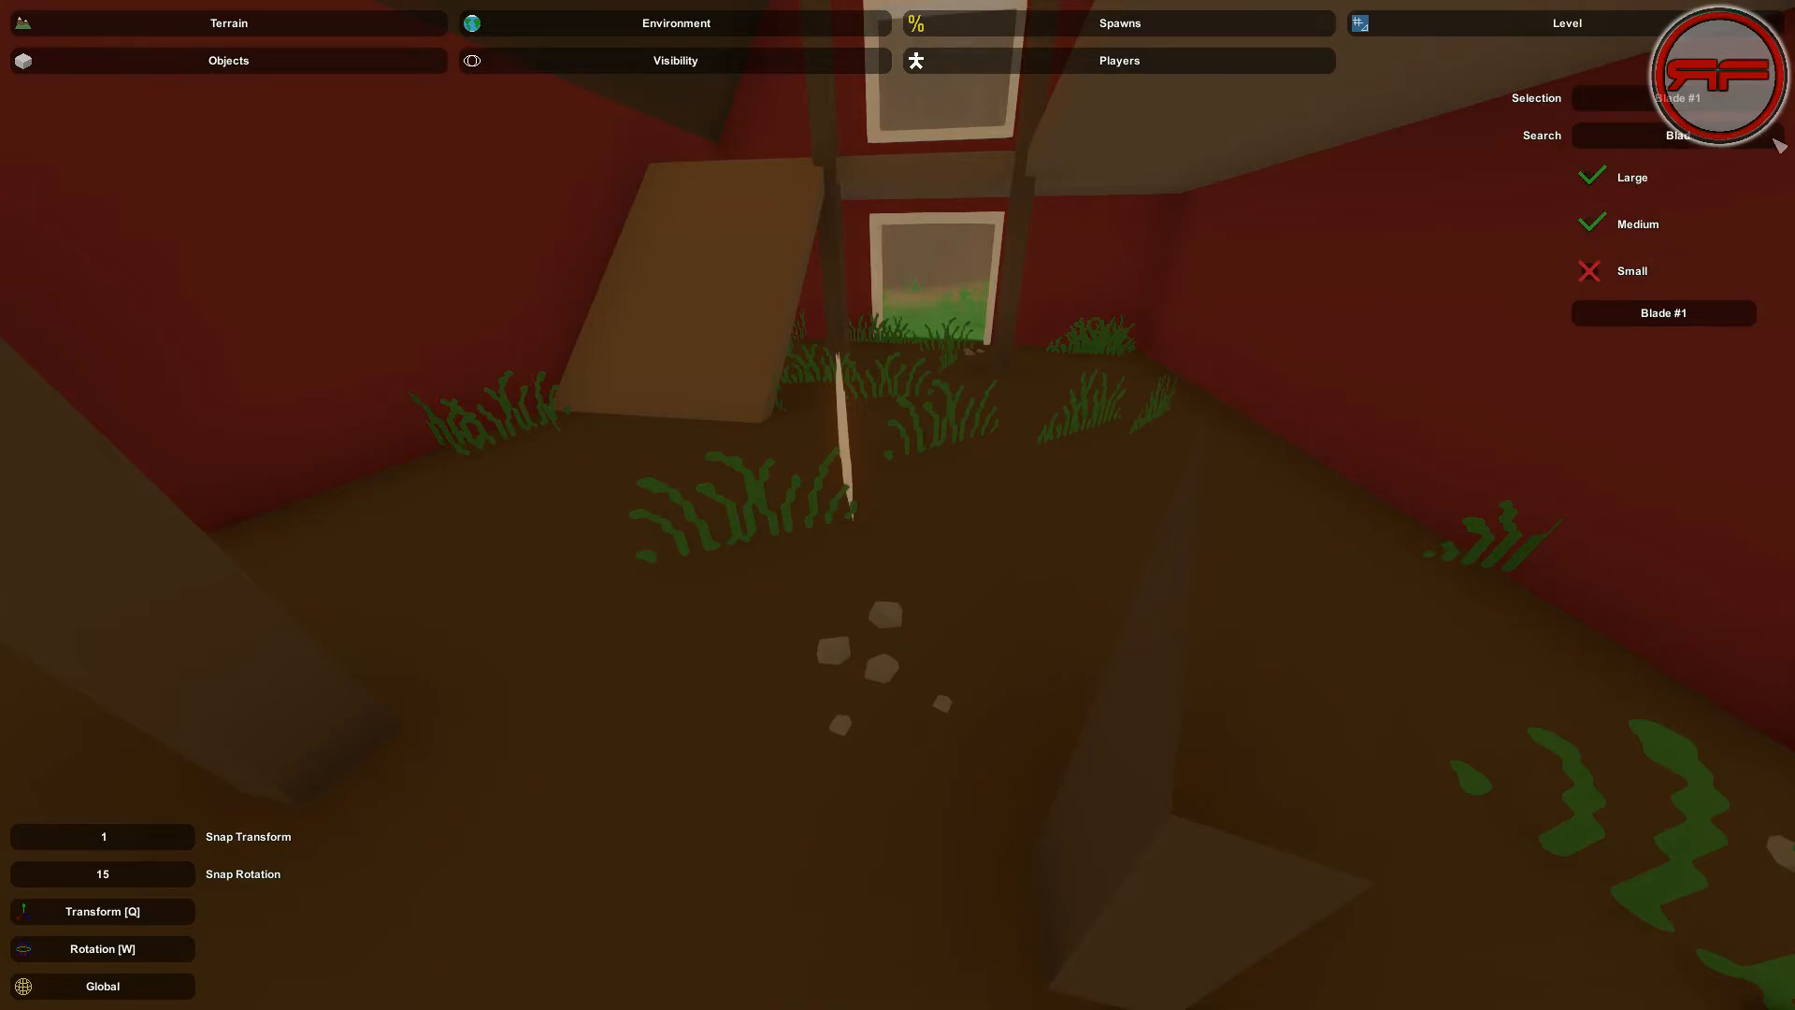
{"action": "left_click", "coordinate": [1587, 106]}
{"action": "key", "text": "BackSpace"}
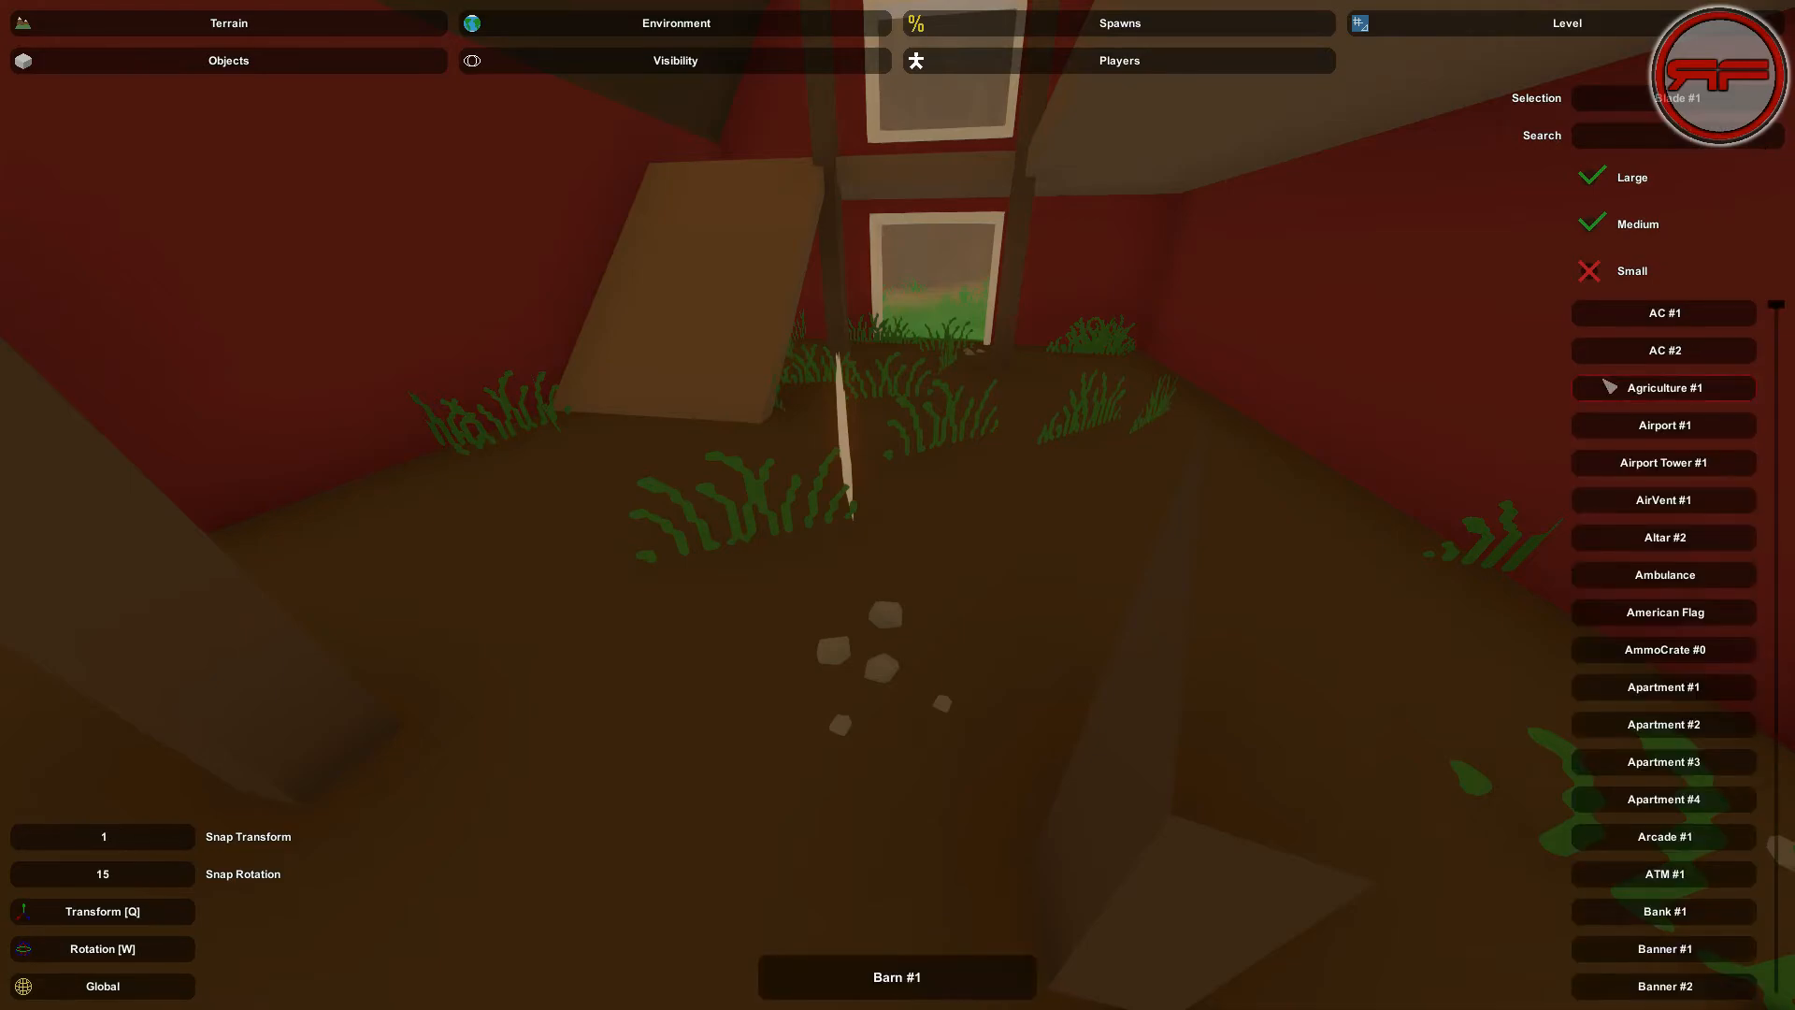
{"action": "key", "text": "s"}
{"action": "right_click_drag", "start_coordinate": [1412, 537], "coordinate": [1403, 579]}
{"action": "key", "text": "w"}
{"action": "key", "text": "w"}
{"action": "right_click_drag", "start_coordinate": [897, 524], "coordinate": [953, 481]}
{"action": "key", "text": "w"}
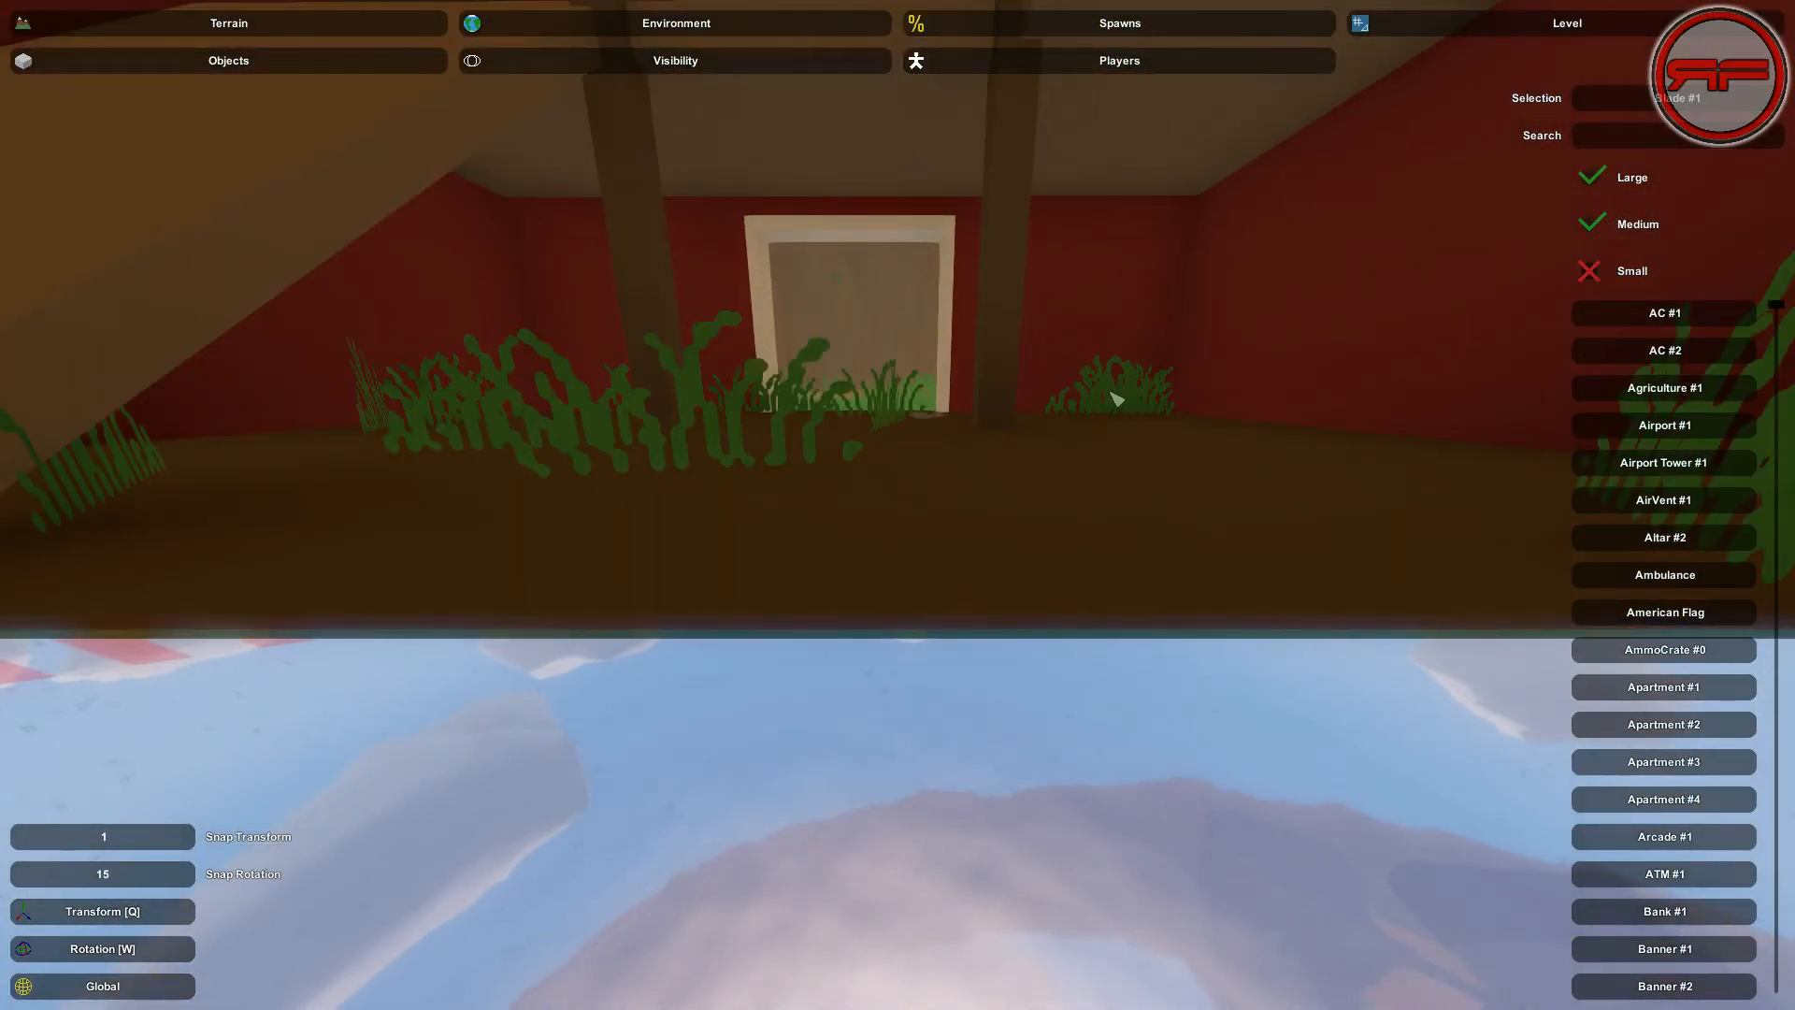
{"action": "left_click", "coordinate": [1590, 224]}
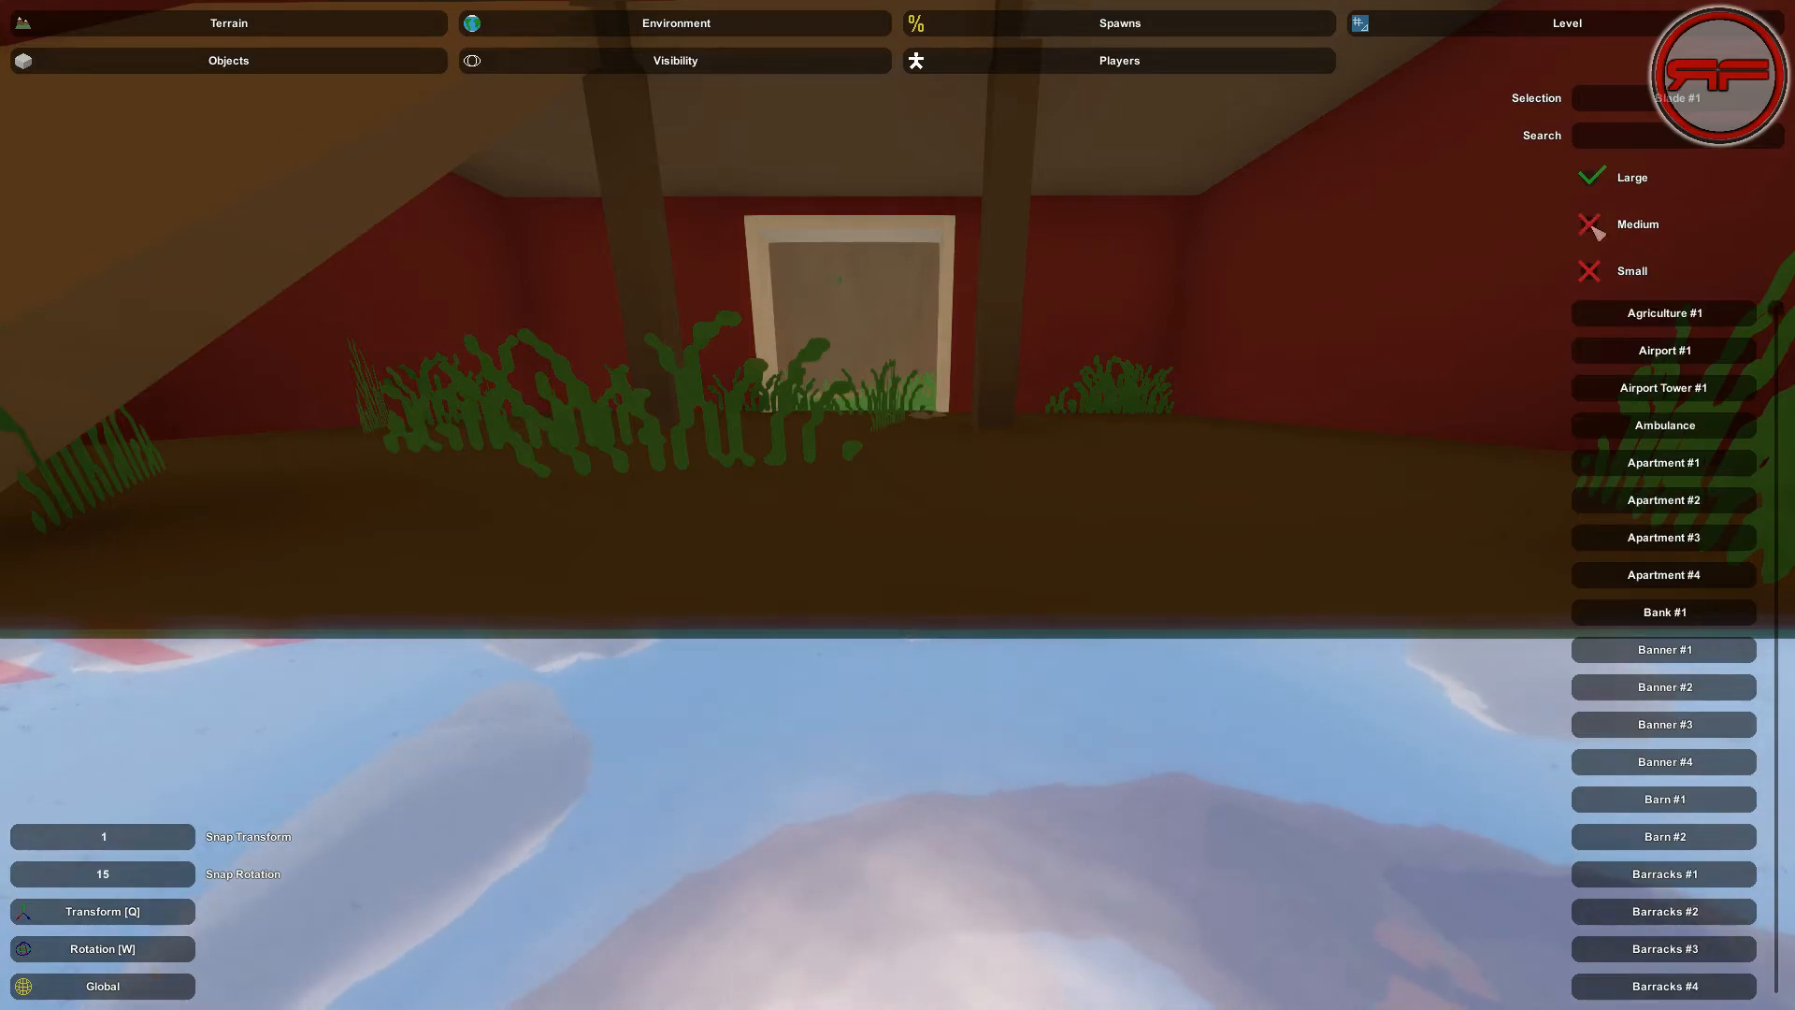
{"action": "right_click_drag", "start_coordinate": [1590, 224], "coordinate": [1590, 402]}
{"action": "key", "text": "s"}
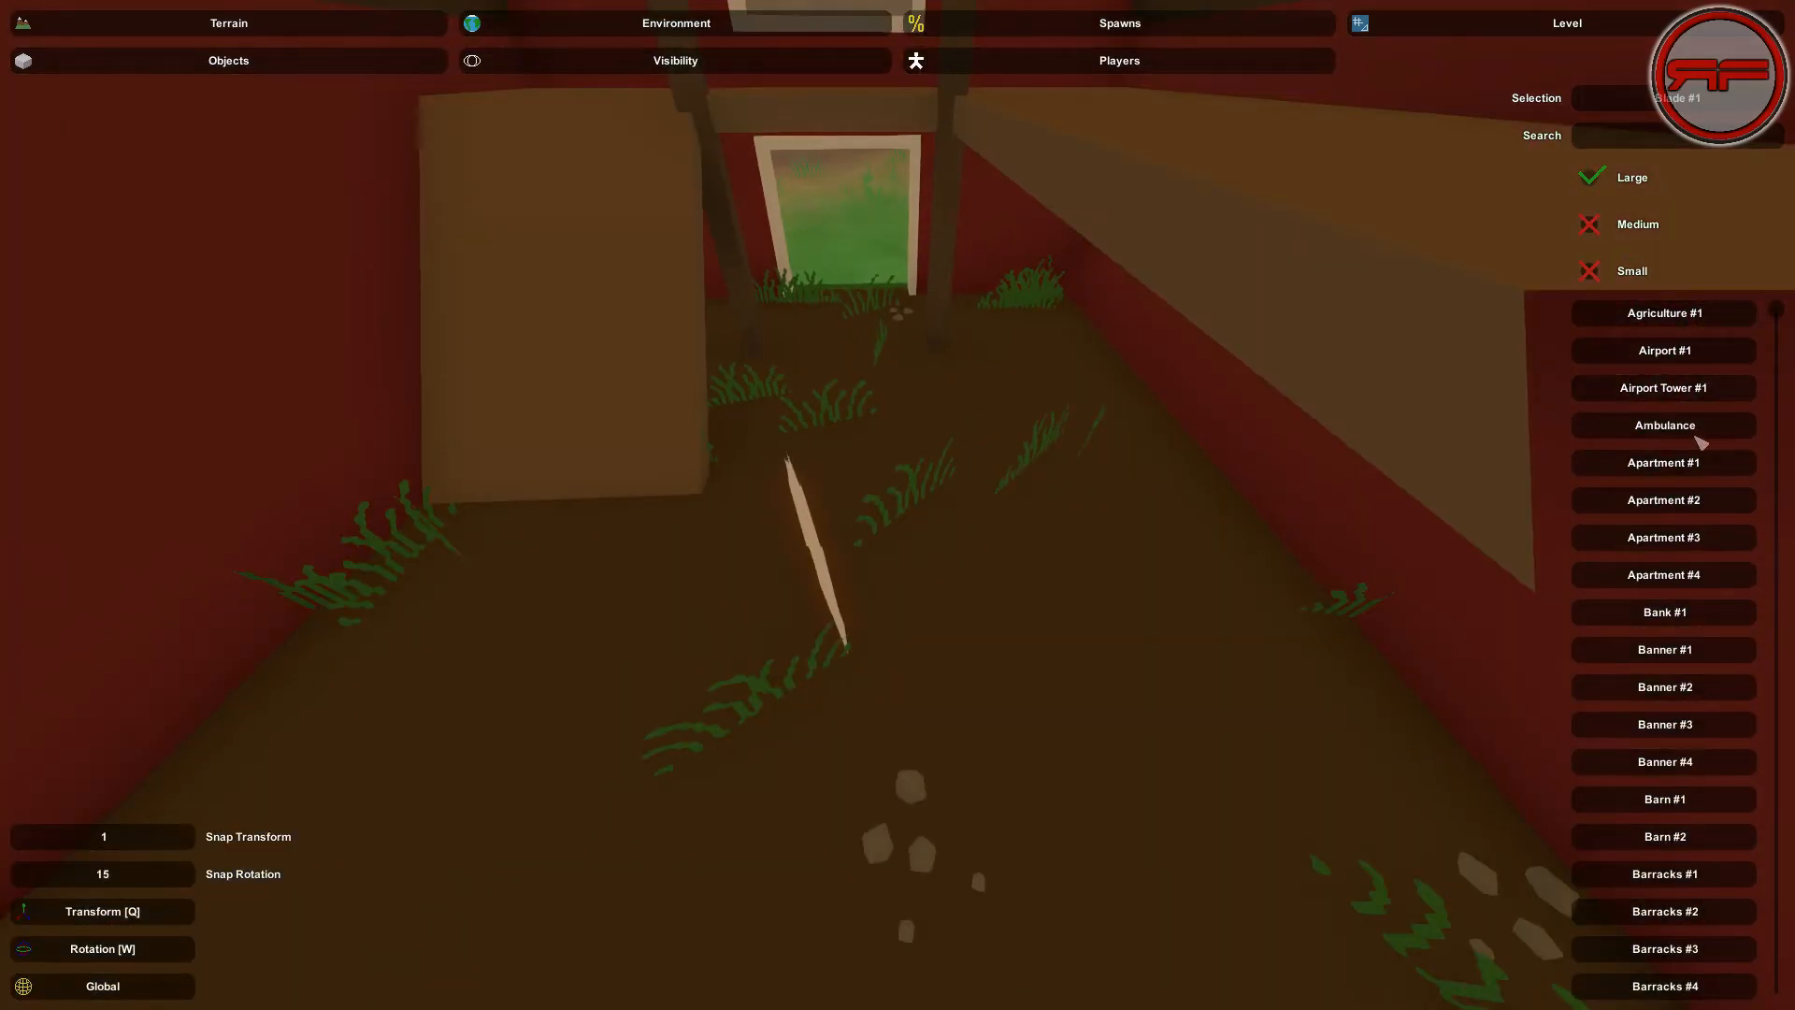
{"action": "left_click_drag", "start_coordinate": [1784, 309], "coordinate": [1775, 409]}
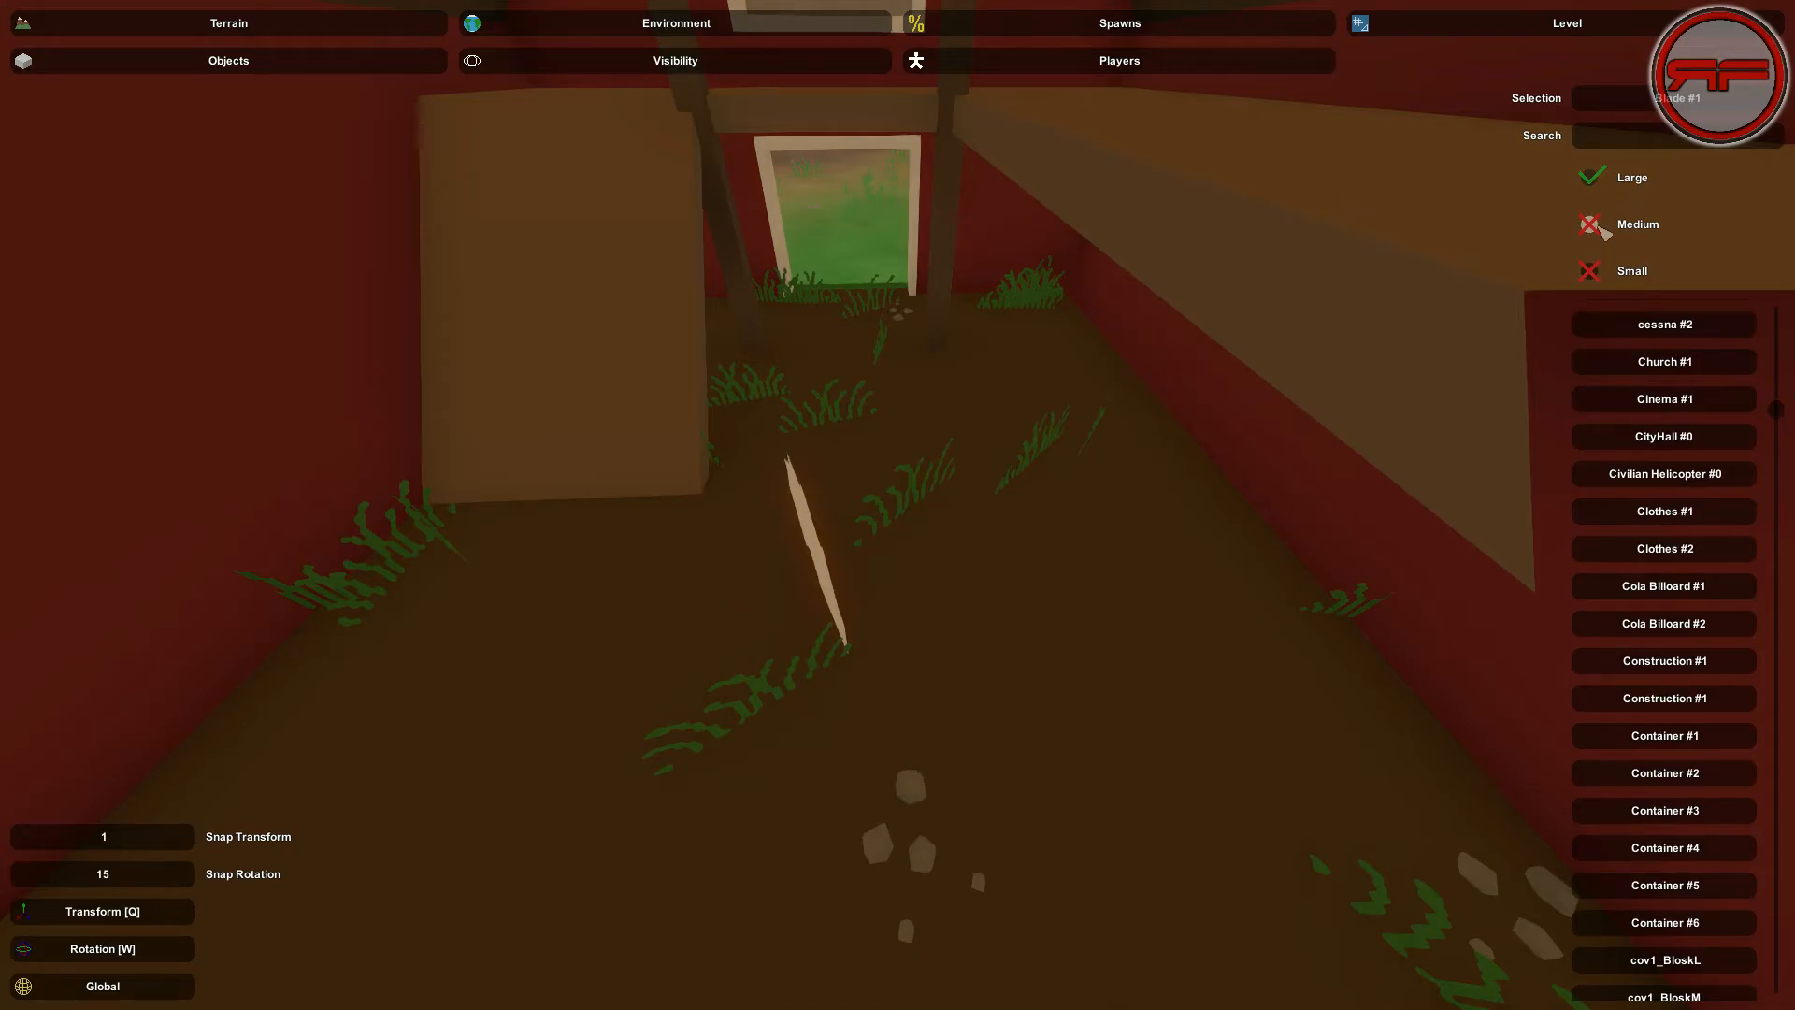
{"action": "left_click", "coordinate": [1599, 226]}
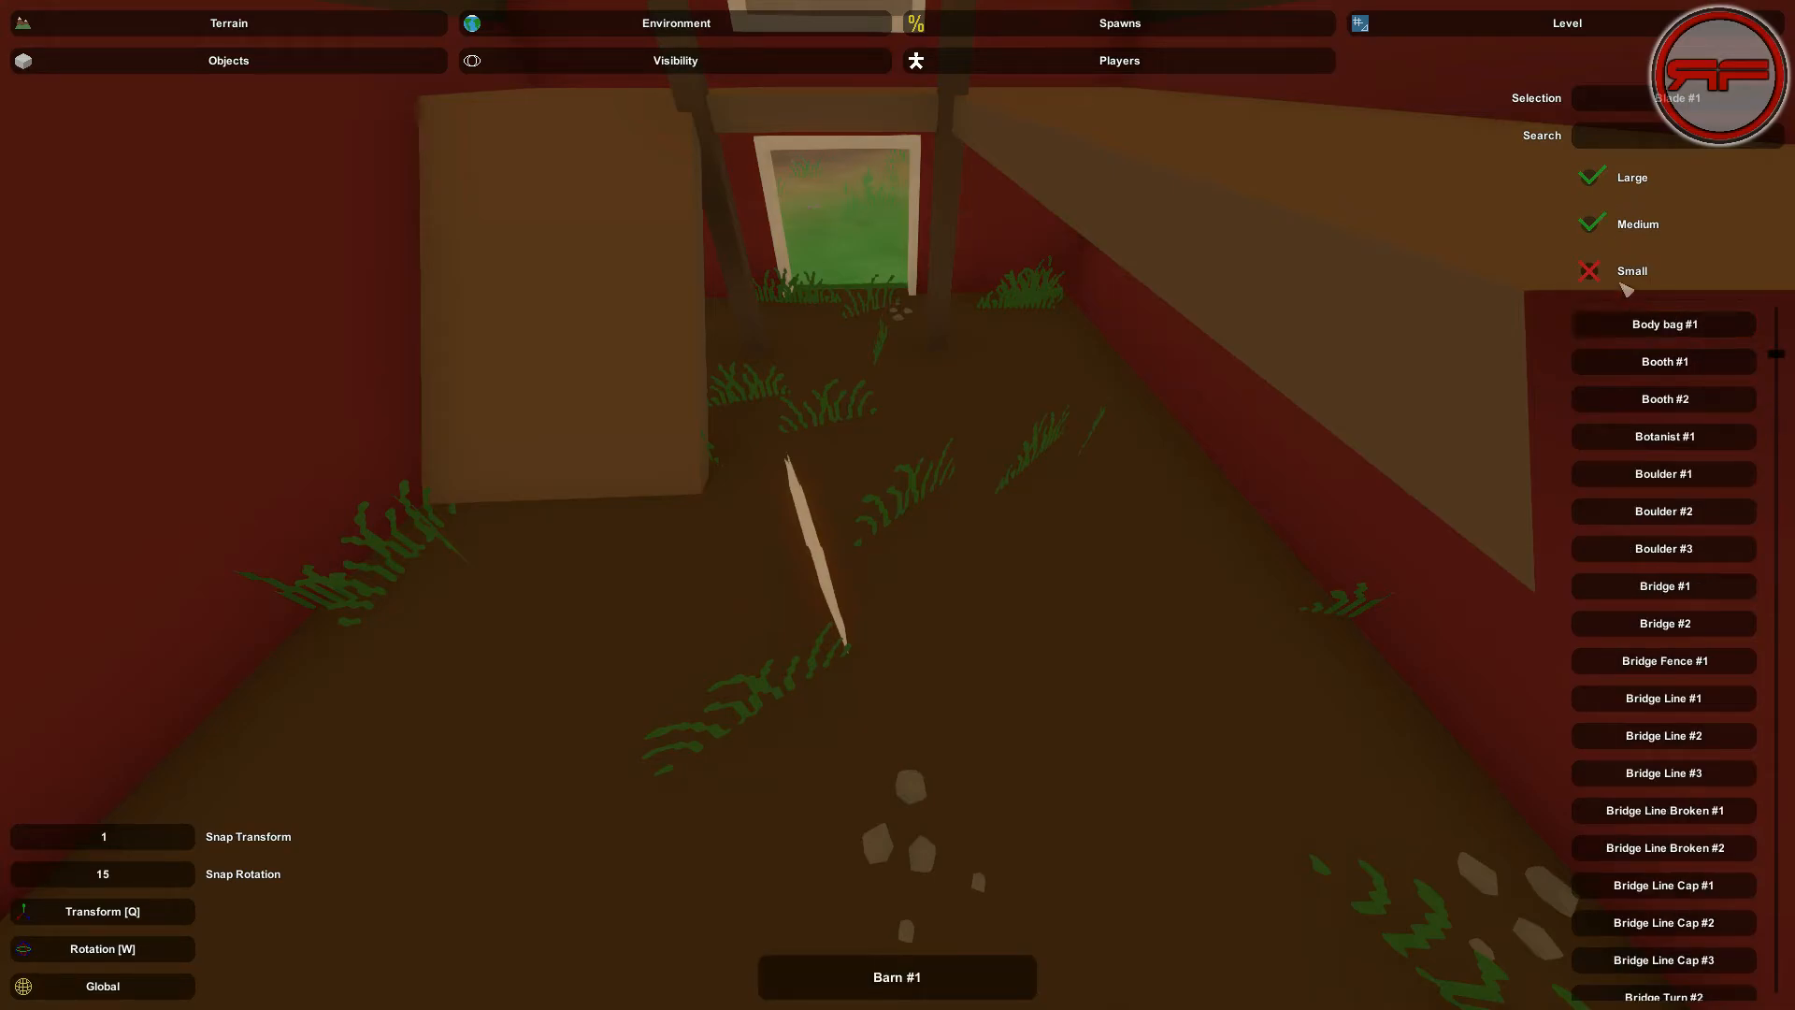
{"action": "left_click", "coordinate": [1613, 274]}
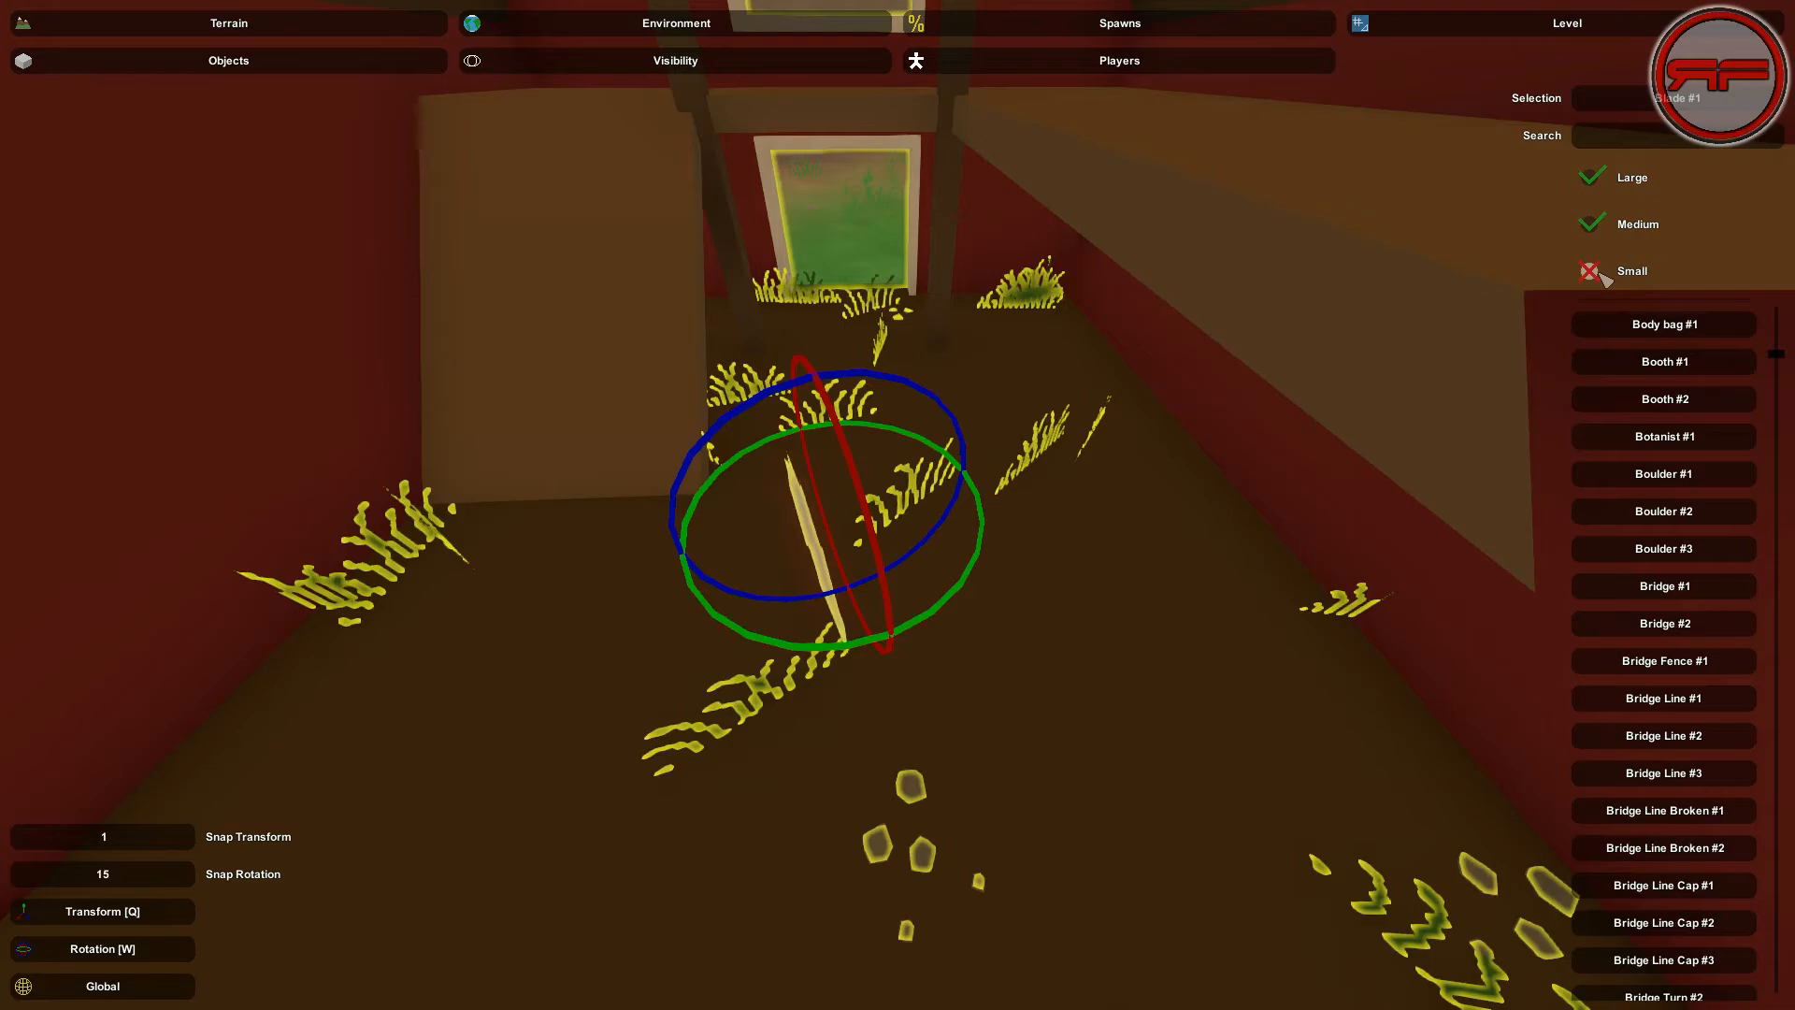
{"action": "left_click", "coordinate": [1599, 273]}
Search the objects for "Crat"
{"action": "type", "text": "Cra"}
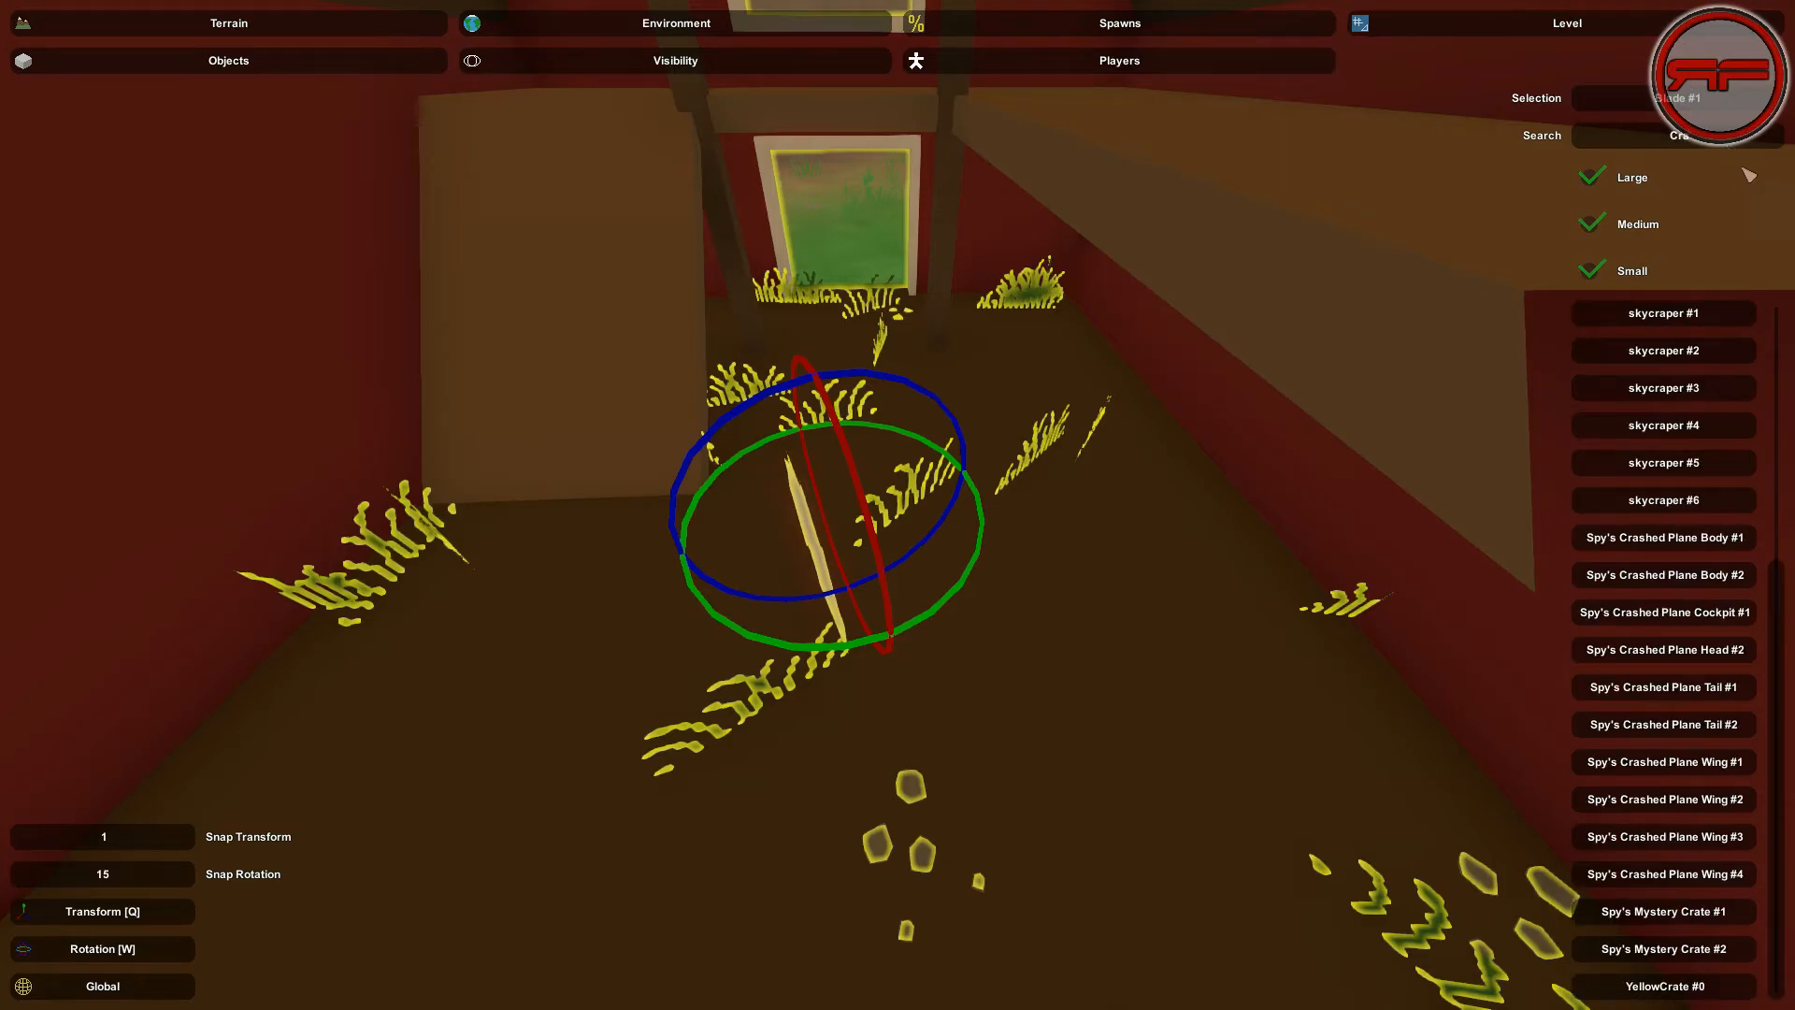
{"action": "type", "text": "t"}
{"action": "left_click", "coordinate": [1709, 384]}
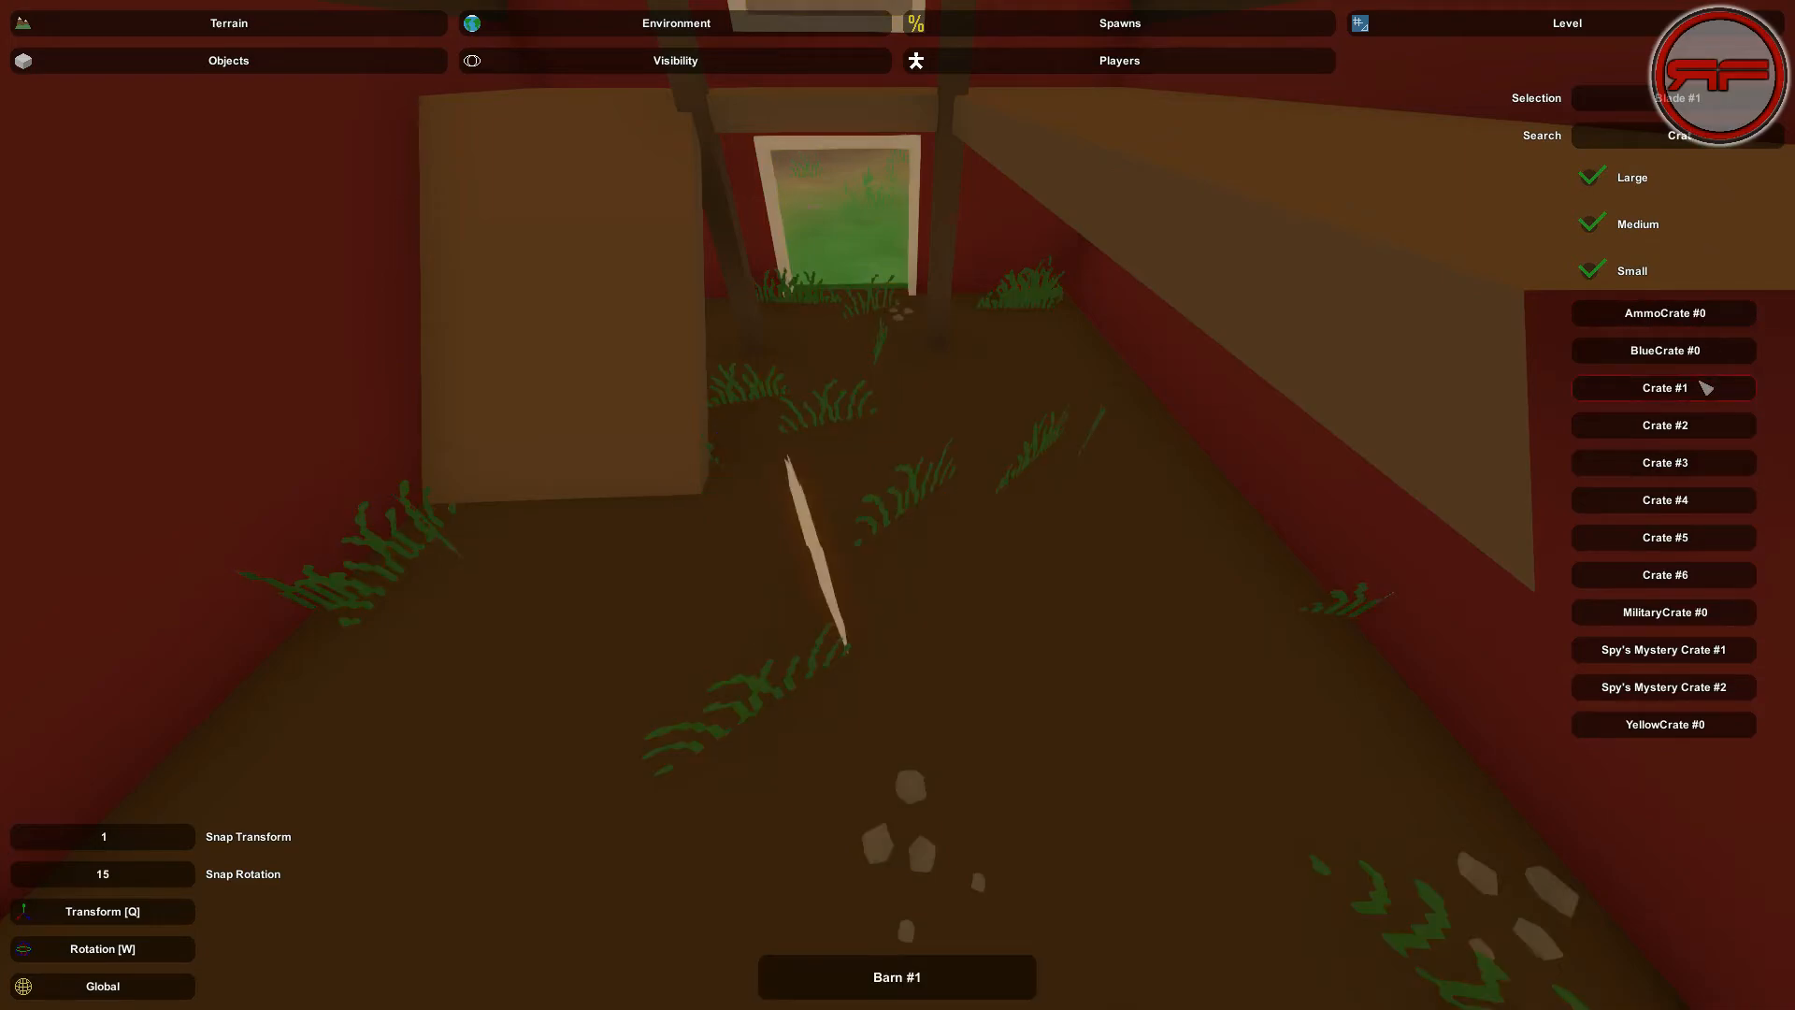
Examine the upright saw blade on the barn floor from several sides
{"action": "key", "text": "w"}
{"action": "right_click_drag", "start_coordinate": [1033, 357], "coordinate": [909, 494]}
{"action": "key", "text": "s"}
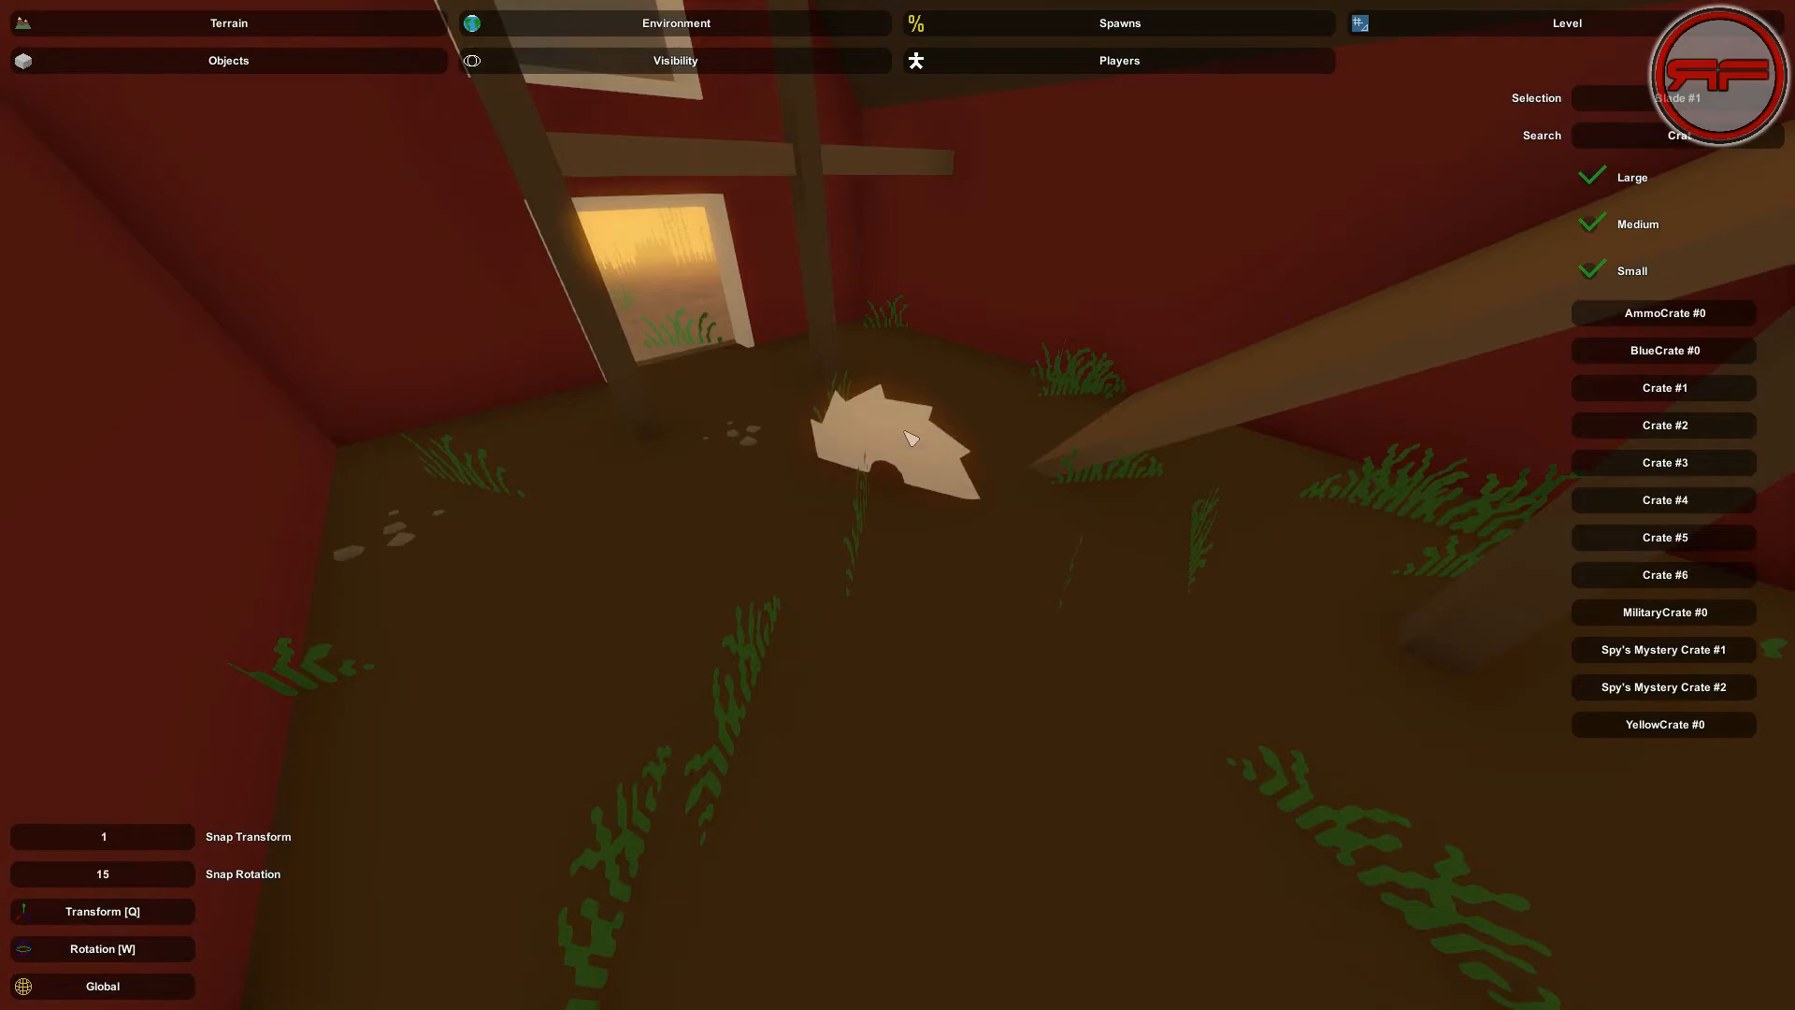
{"action": "right_click_drag", "start_coordinate": [889, 443], "coordinate": [898, 505]}
{"action": "key", "text": "w"}
{"action": "right_click_drag", "start_coordinate": [946, 406], "coordinate": [898, 505]}
{"action": "key", "text": "s"}
{"action": "key", "text": "w"}
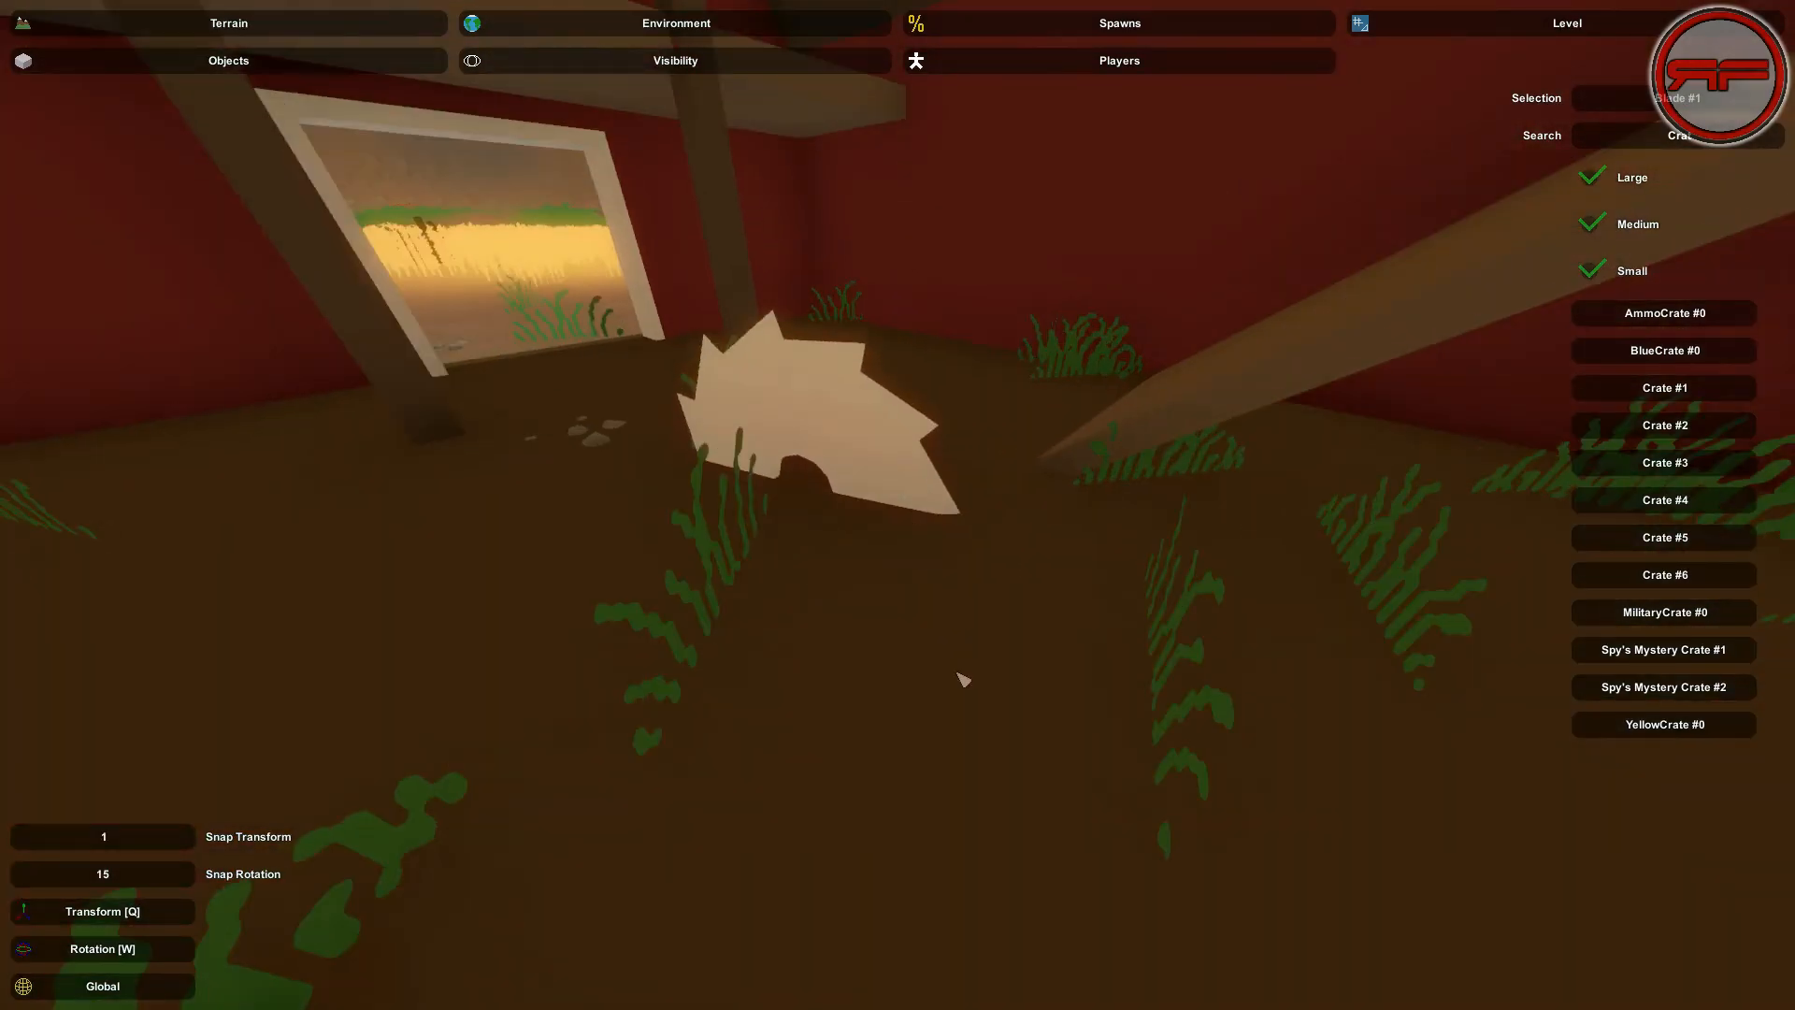
{"action": "key", "text": "s"}
{"action": "right_click_drag", "start_coordinate": [837, 442], "coordinate": [898, 505]}
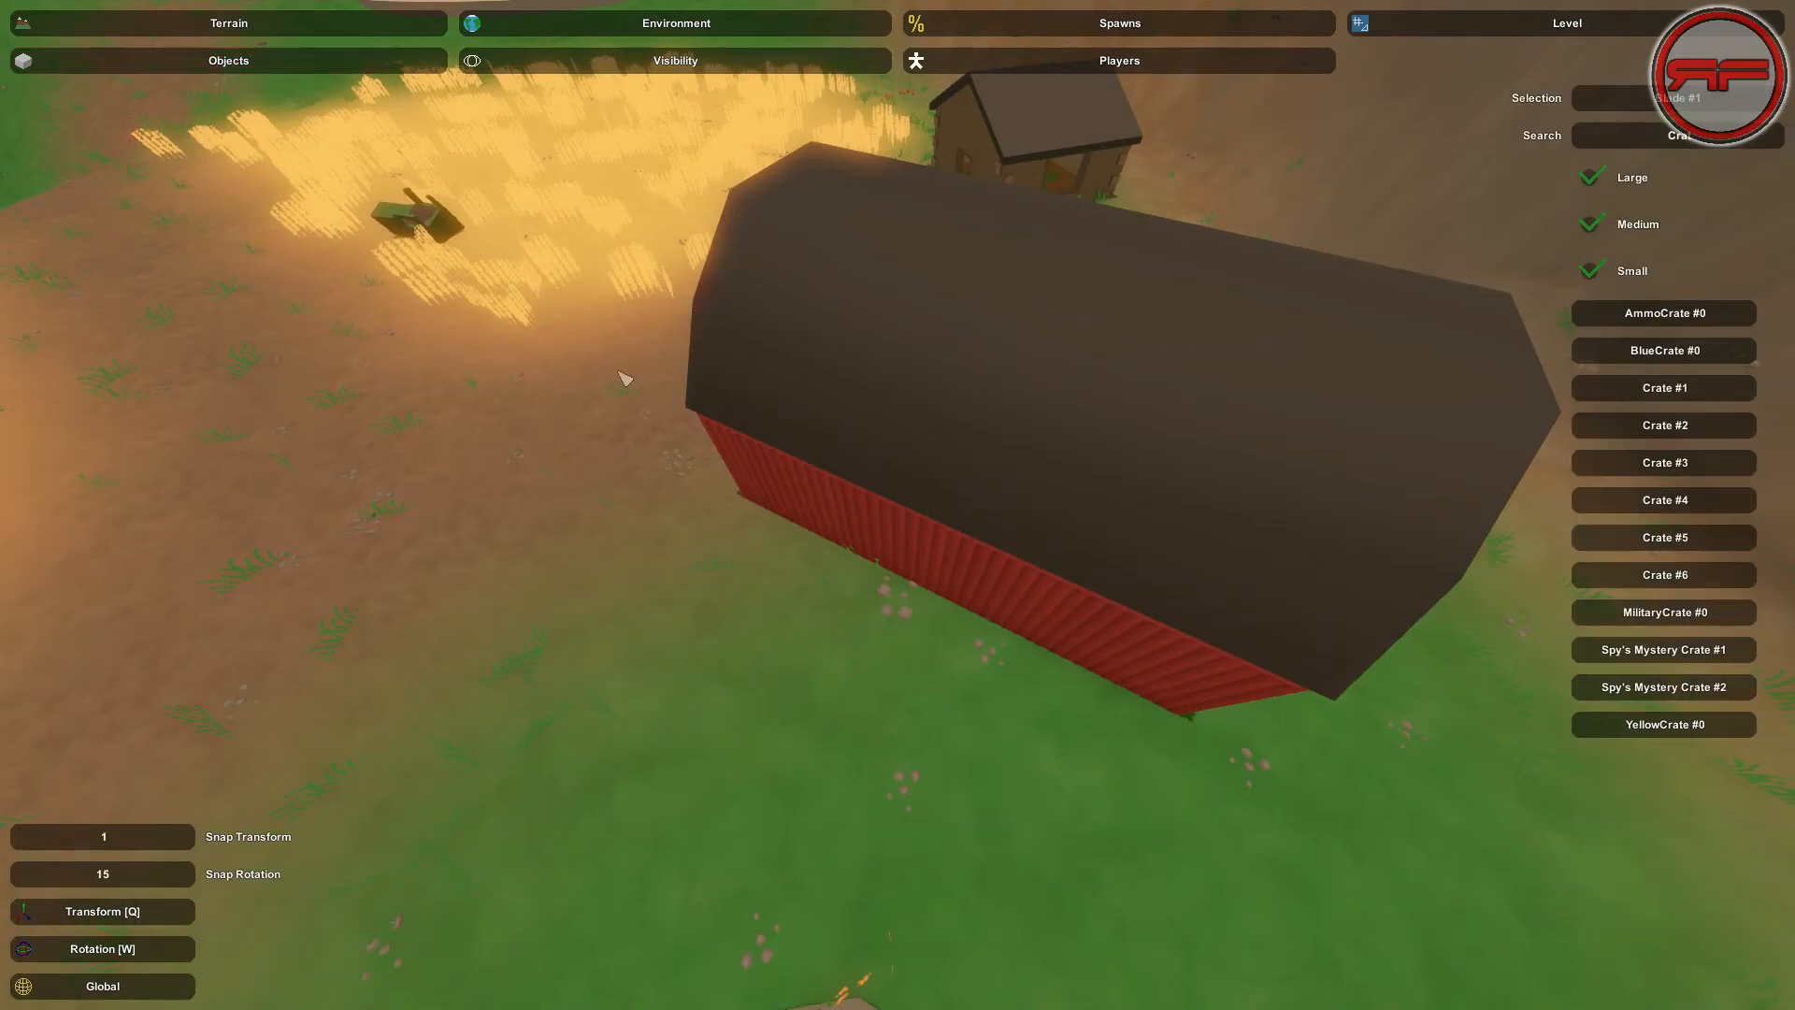
Try to raise the selection at the saw blade slightly and undo the move
{"action": "left_click_drag", "start_coordinate": [954, 504], "coordinate": [1536, 768]}
{"action": "key", "text": "w"}
{"action": "right_click_drag", "start_coordinate": [1310, 708], "coordinate": [898, 505]}
{"action": "key", "text": "d"}
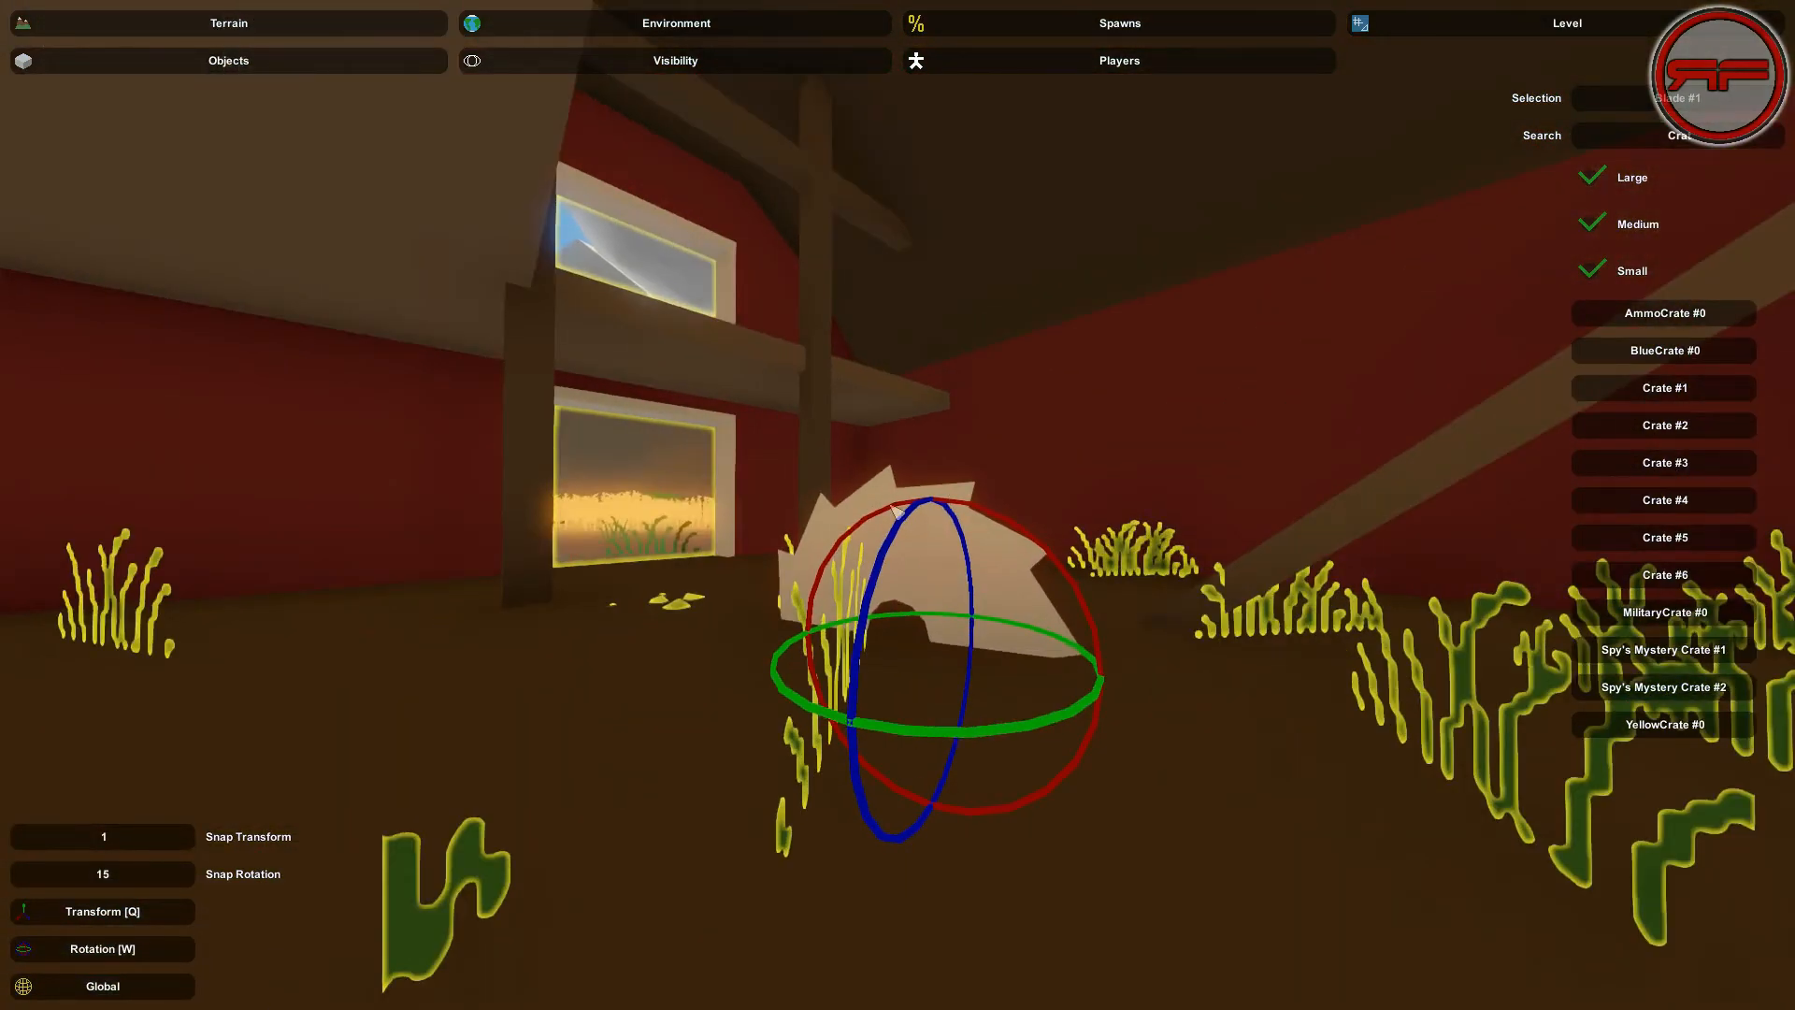
{"action": "key", "text": "q"}
{"action": "left_click_drag", "start_coordinate": [934, 525], "coordinate": [933, 511]}
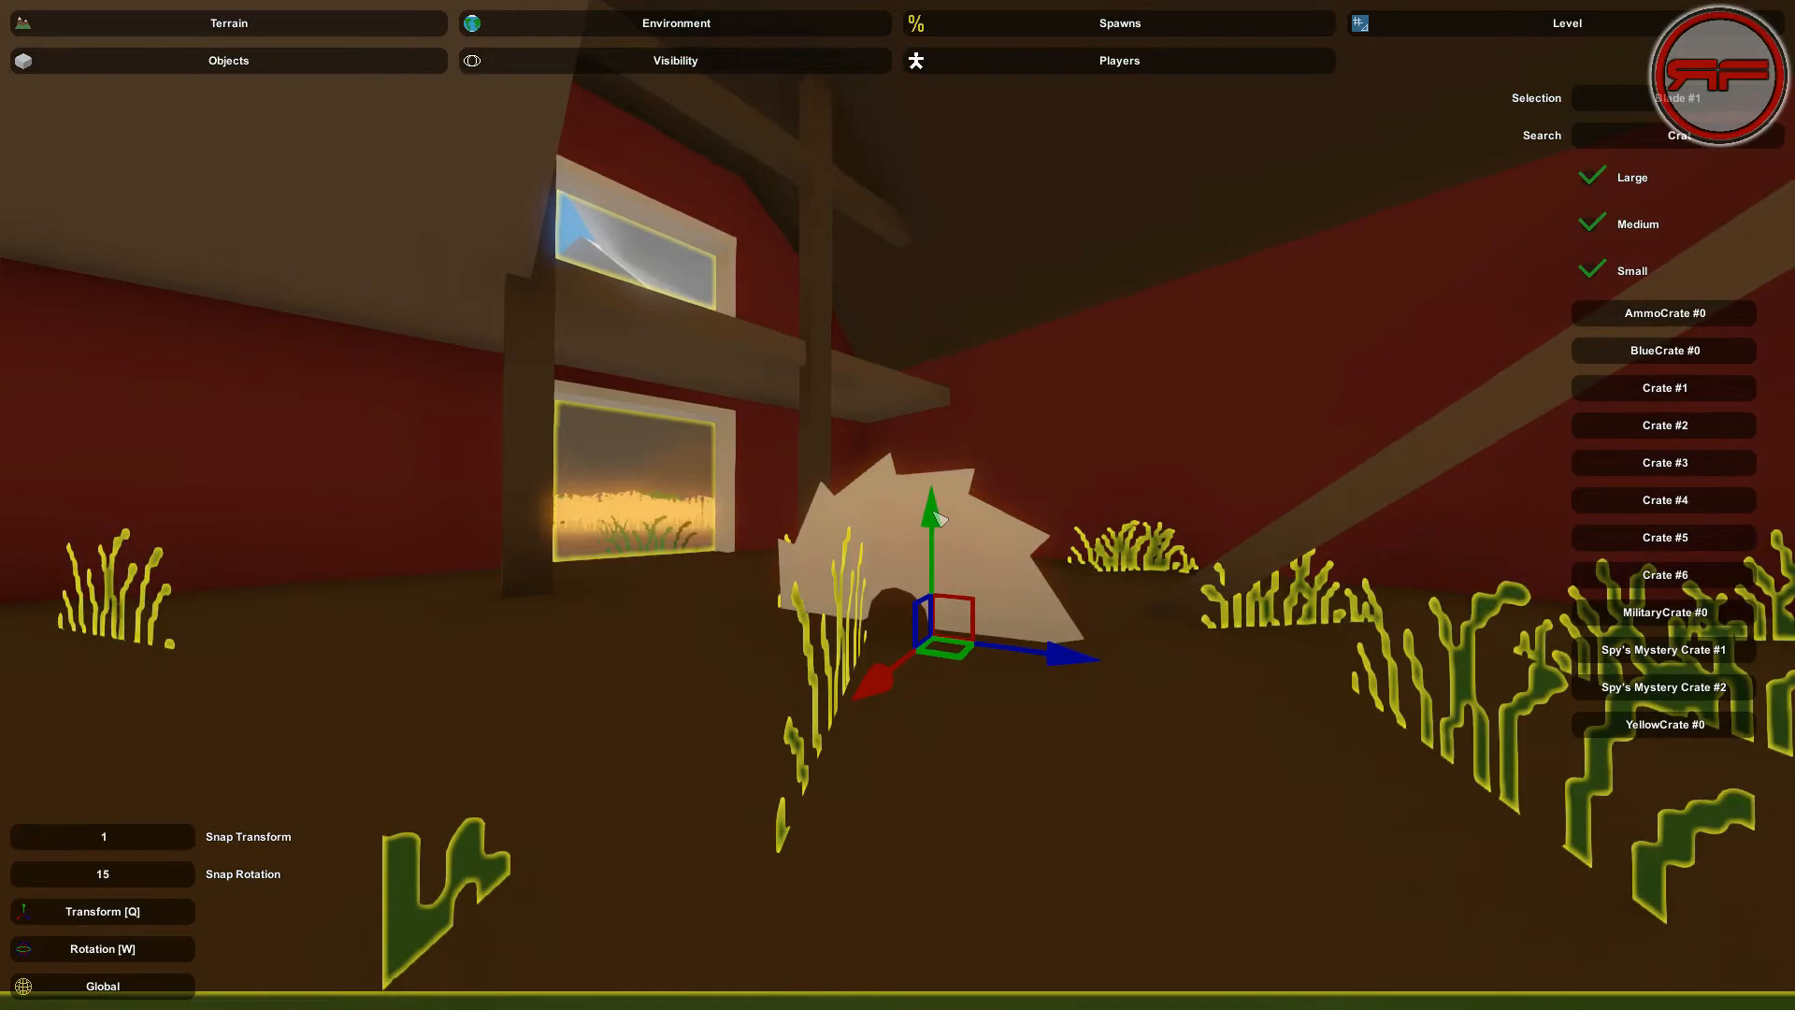
{"action": "key", "text": "ctrl+z"}
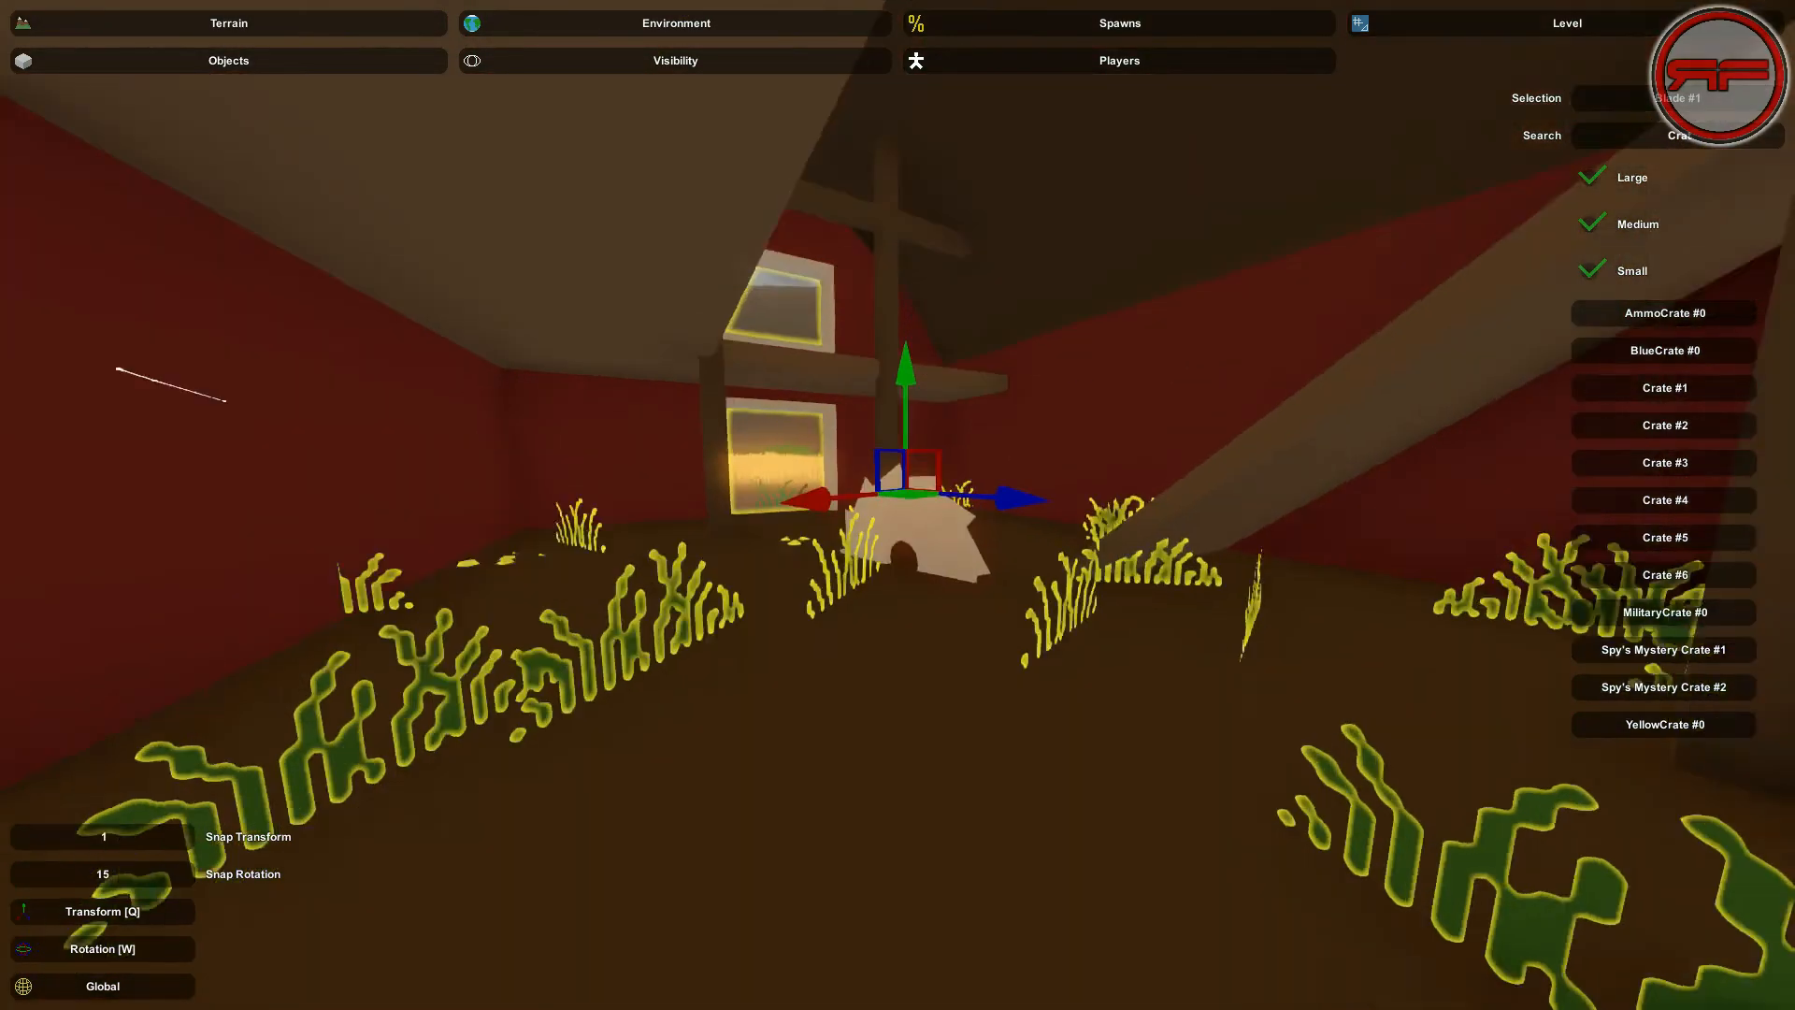
Raise the saw blade off the barn floor and delete it
{"action": "right_click_drag", "start_coordinate": [687, 430], "coordinate": [658, 462]}
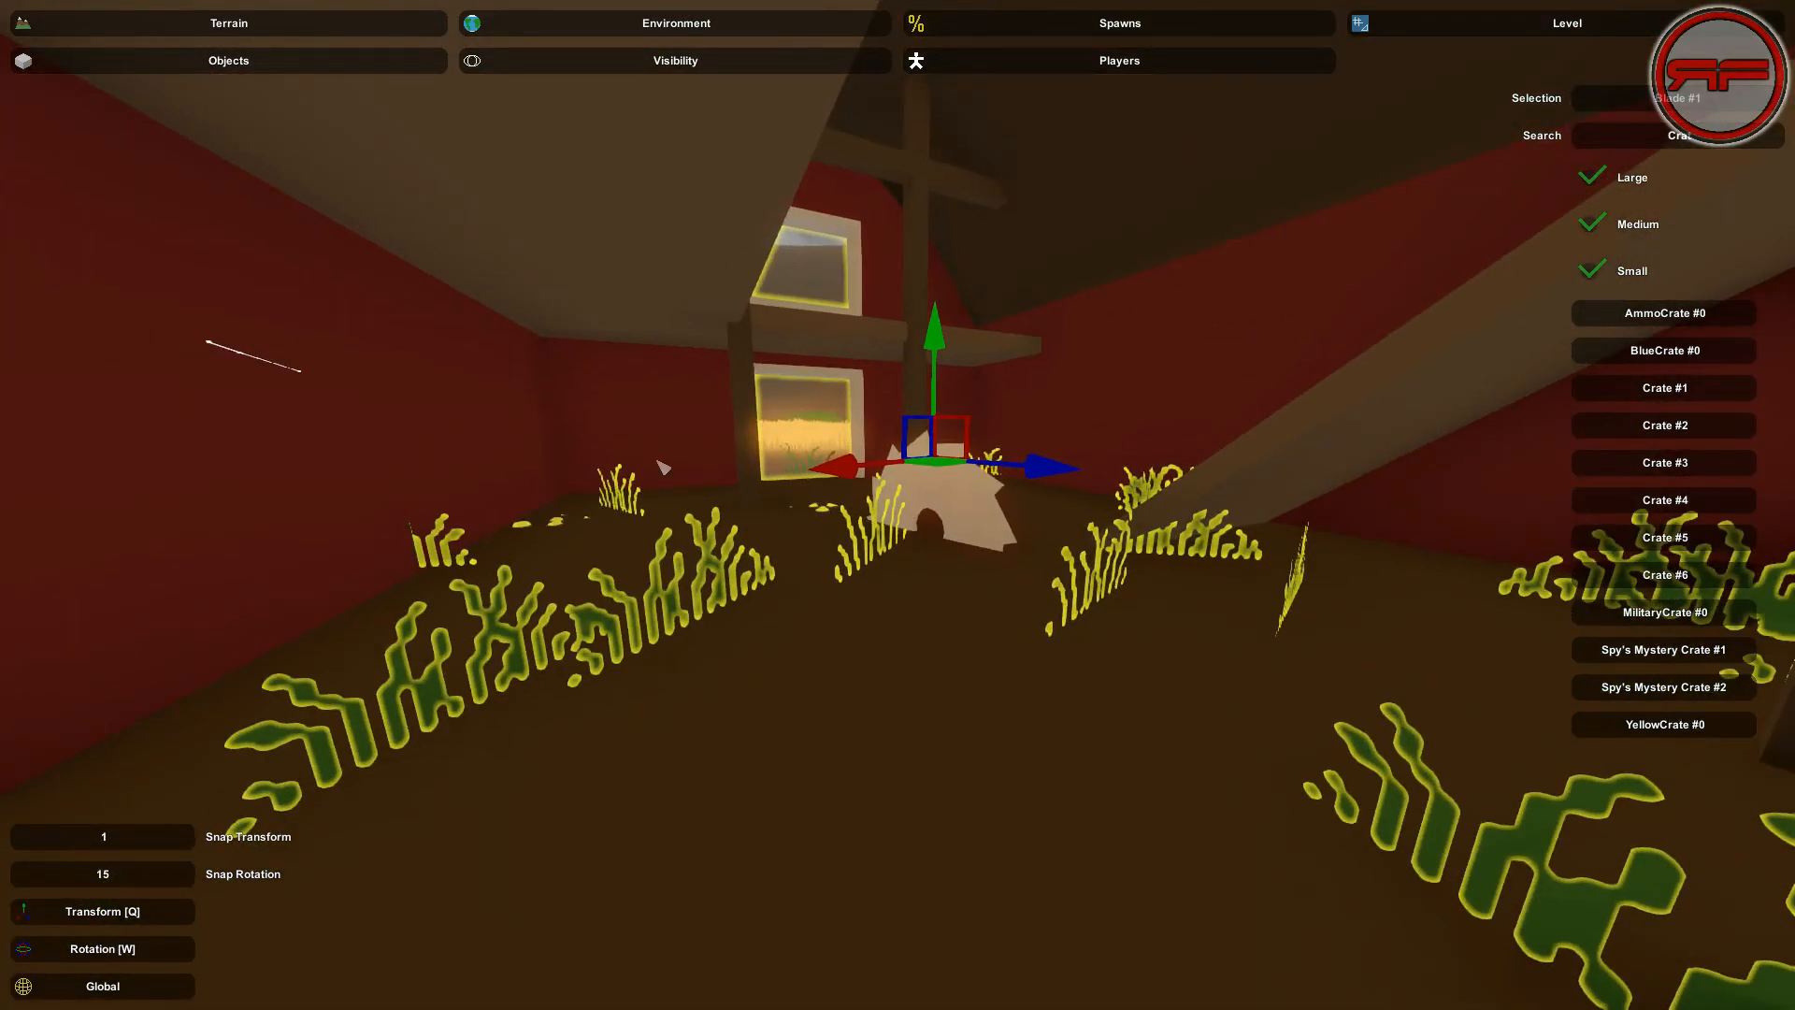
{"action": "left_click", "coordinate": [720, 686], "text": "shift"}
{"action": "left_click_drag", "start_coordinate": [938, 342], "coordinate": [939, 314]}
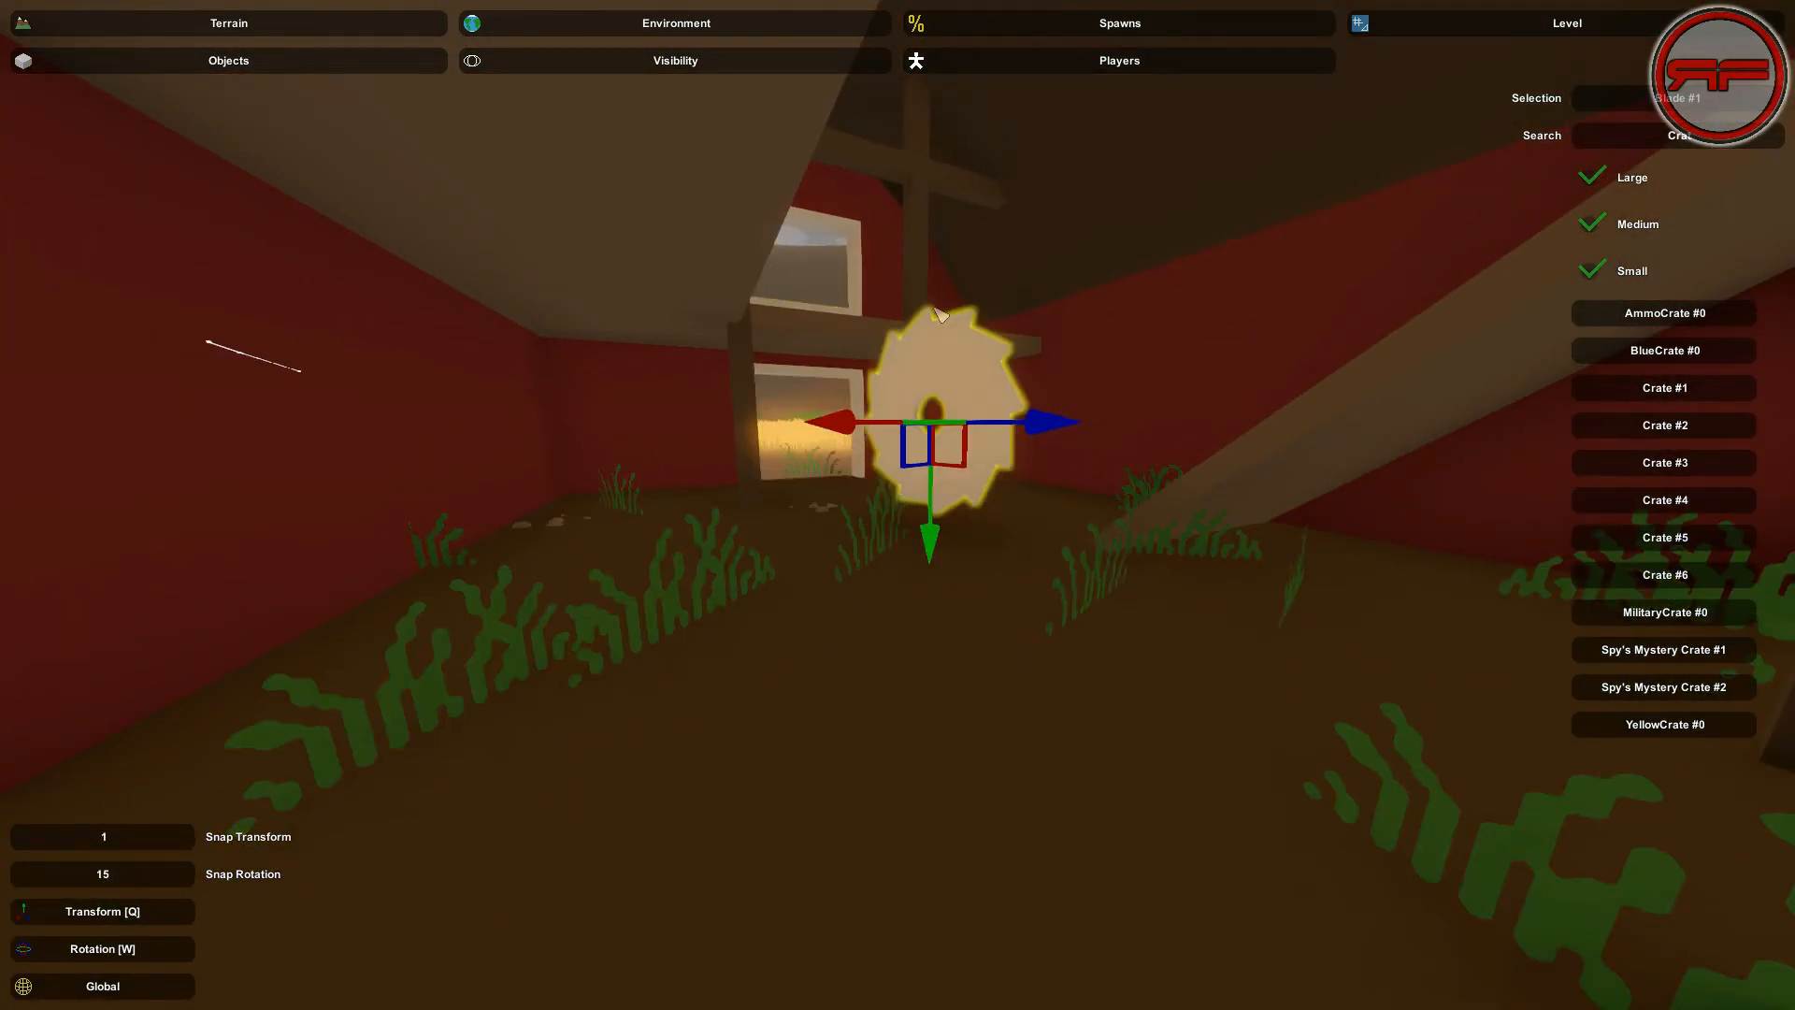
{"action": "key", "text": "Delete"}
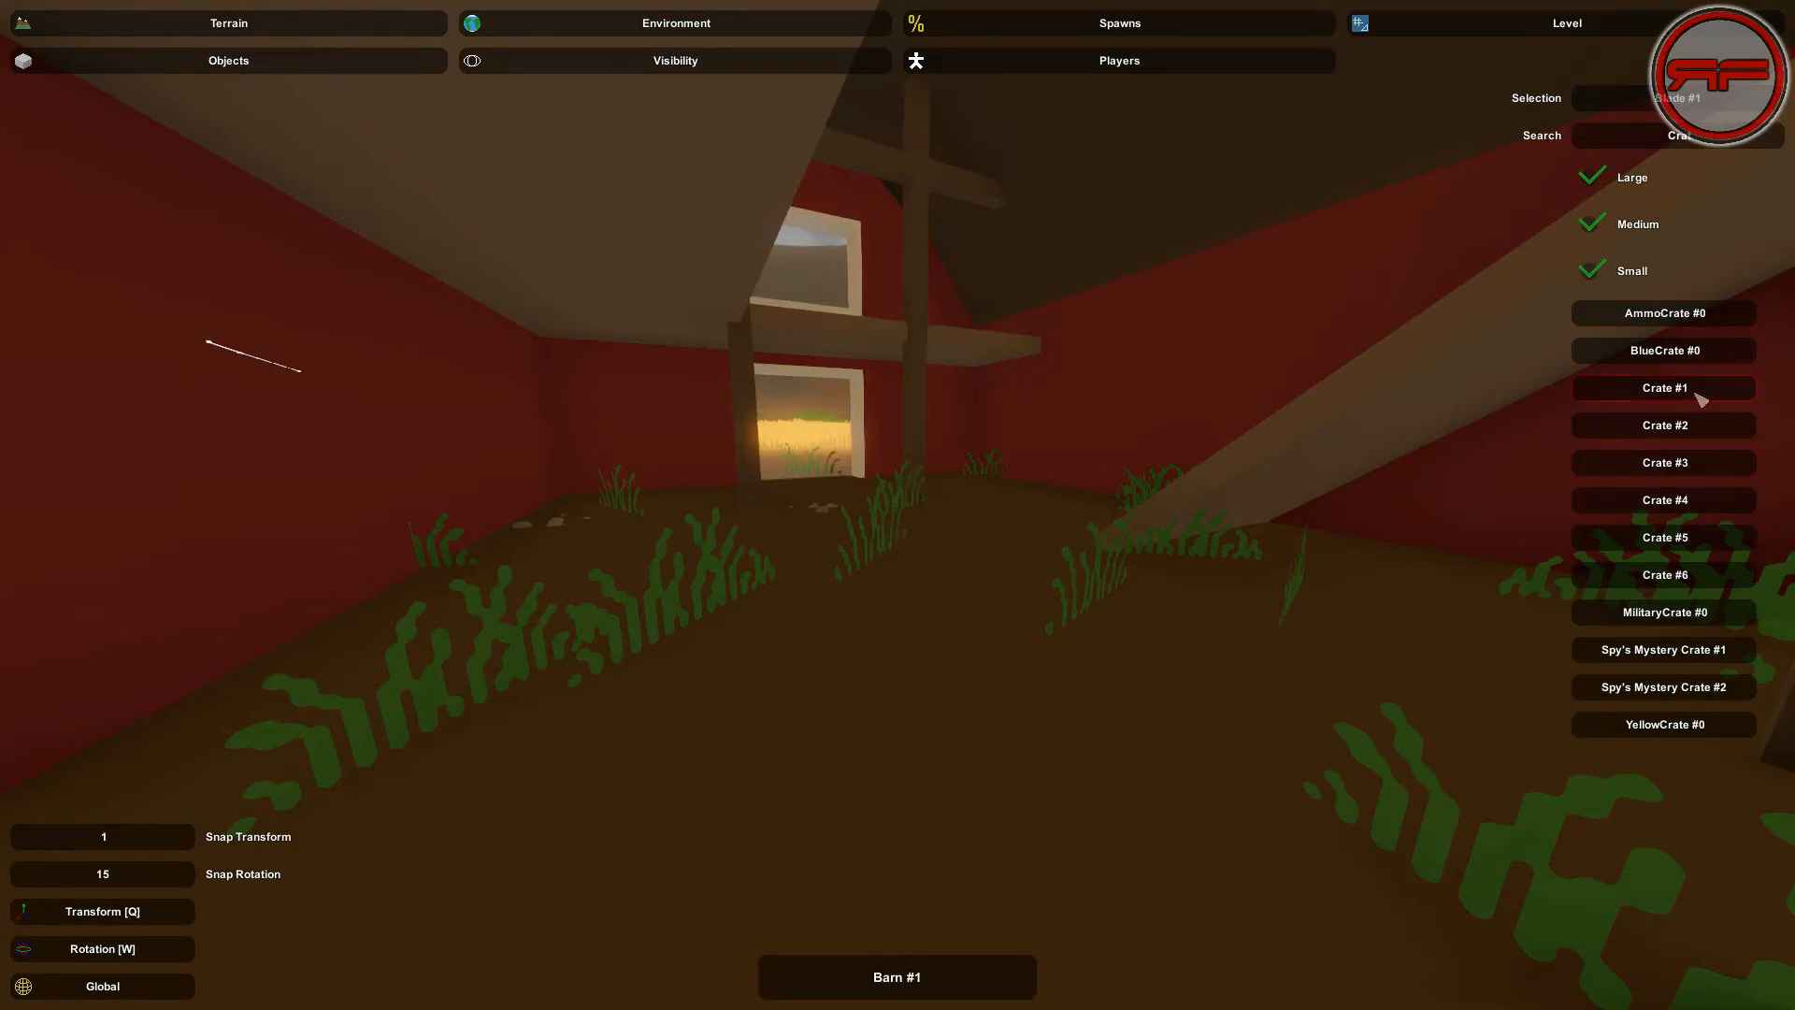
Choose Crate #1 and place one crate in a corner inside the tall red barn
{"action": "left_click", "coordinate": [1648, 389]}
{"action": "right_click_drag", "start_coordinate": [1286, 631], "coordinate": [1777, 635]}
{"action": "right_click_drag", "start_coordinate": [898, 505], "coordinate": [715, 490]}
{"action": "key", "text": "e"}
{"action": "left_click", "coordinate": [947, 603]}
{"action": "right_click_drag", "start_coordinate": [947, 604], "coordinate": [978, 795]}
{"action": "left_click", "coordinate": [898, 506]}
{"action": "mouse_move", "coordinate": [898, 506]}
{"action": "right_mouse_down"}
{"action": "mouse_move", "coordinate": [842, 430]}
{"action": "mouse_move", "coordinate": [921, 528]}
{"action": "right_mouse_up"}
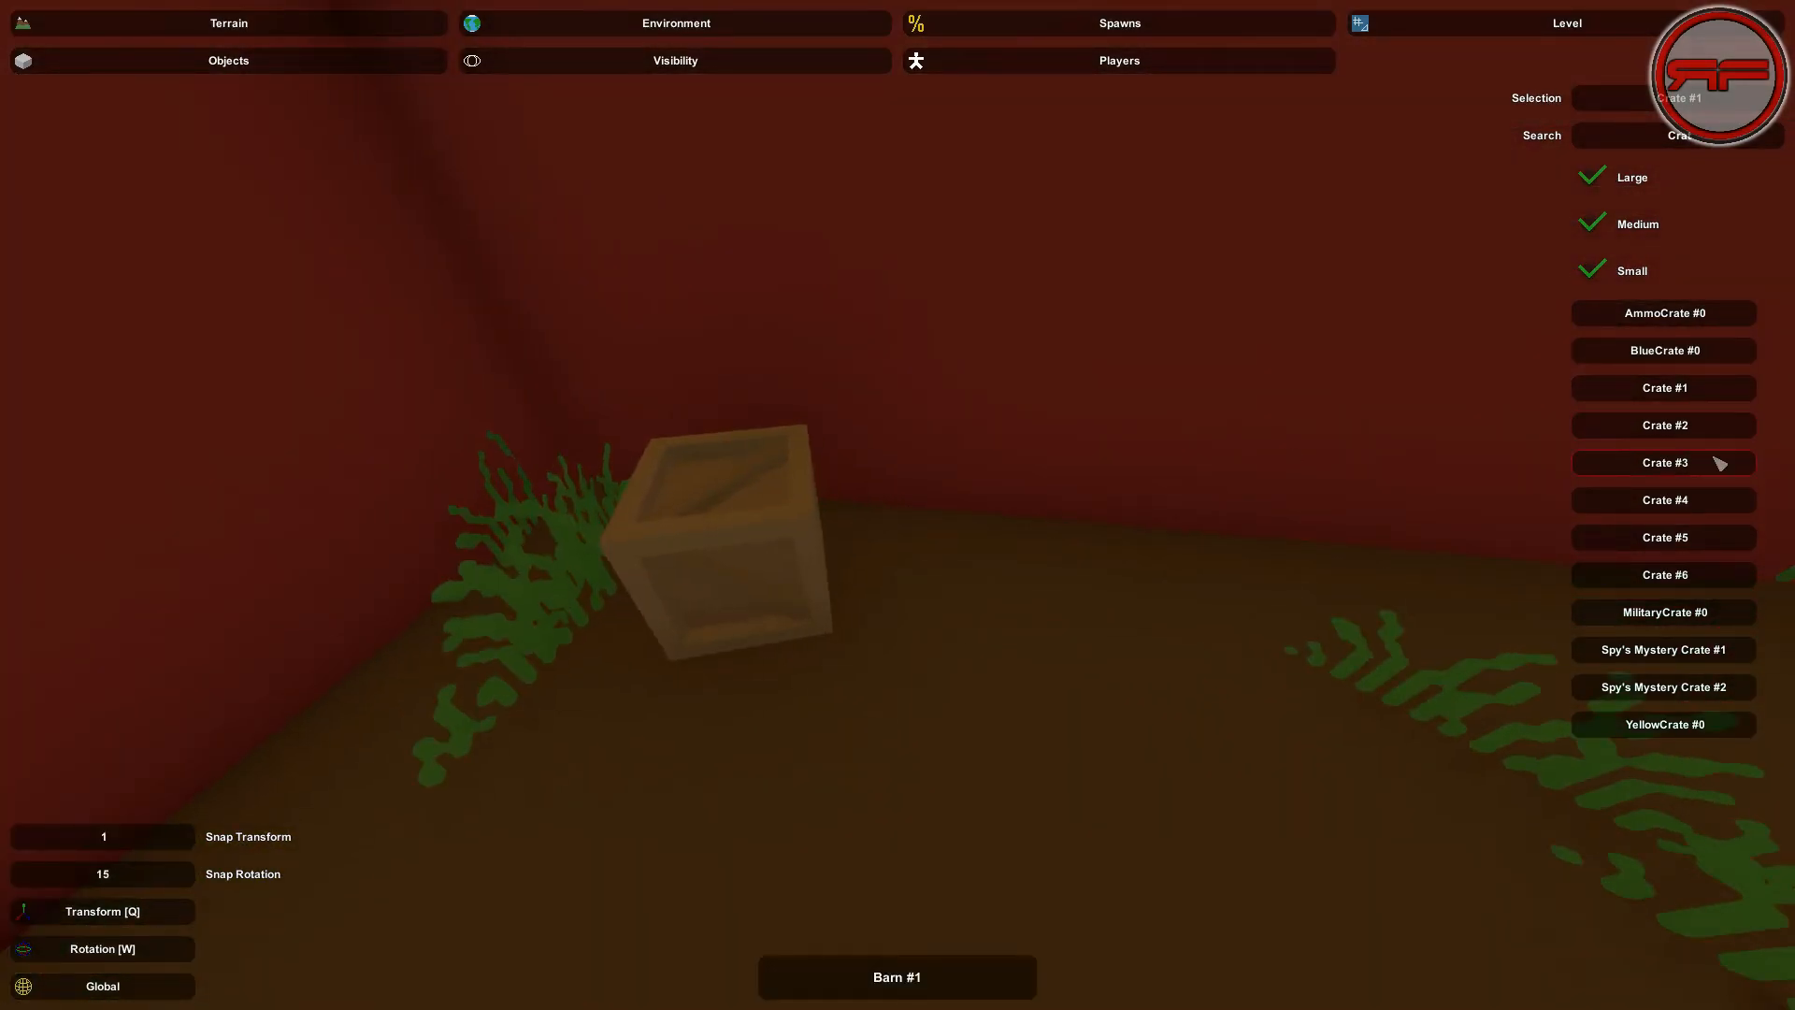
Try Crate #2 on the floor beside the wooden crate and delete it
{"action": "left_click", "coordinate": [1741, 429]}
{"action": "left_click", "coordinate": [1006, 614]}
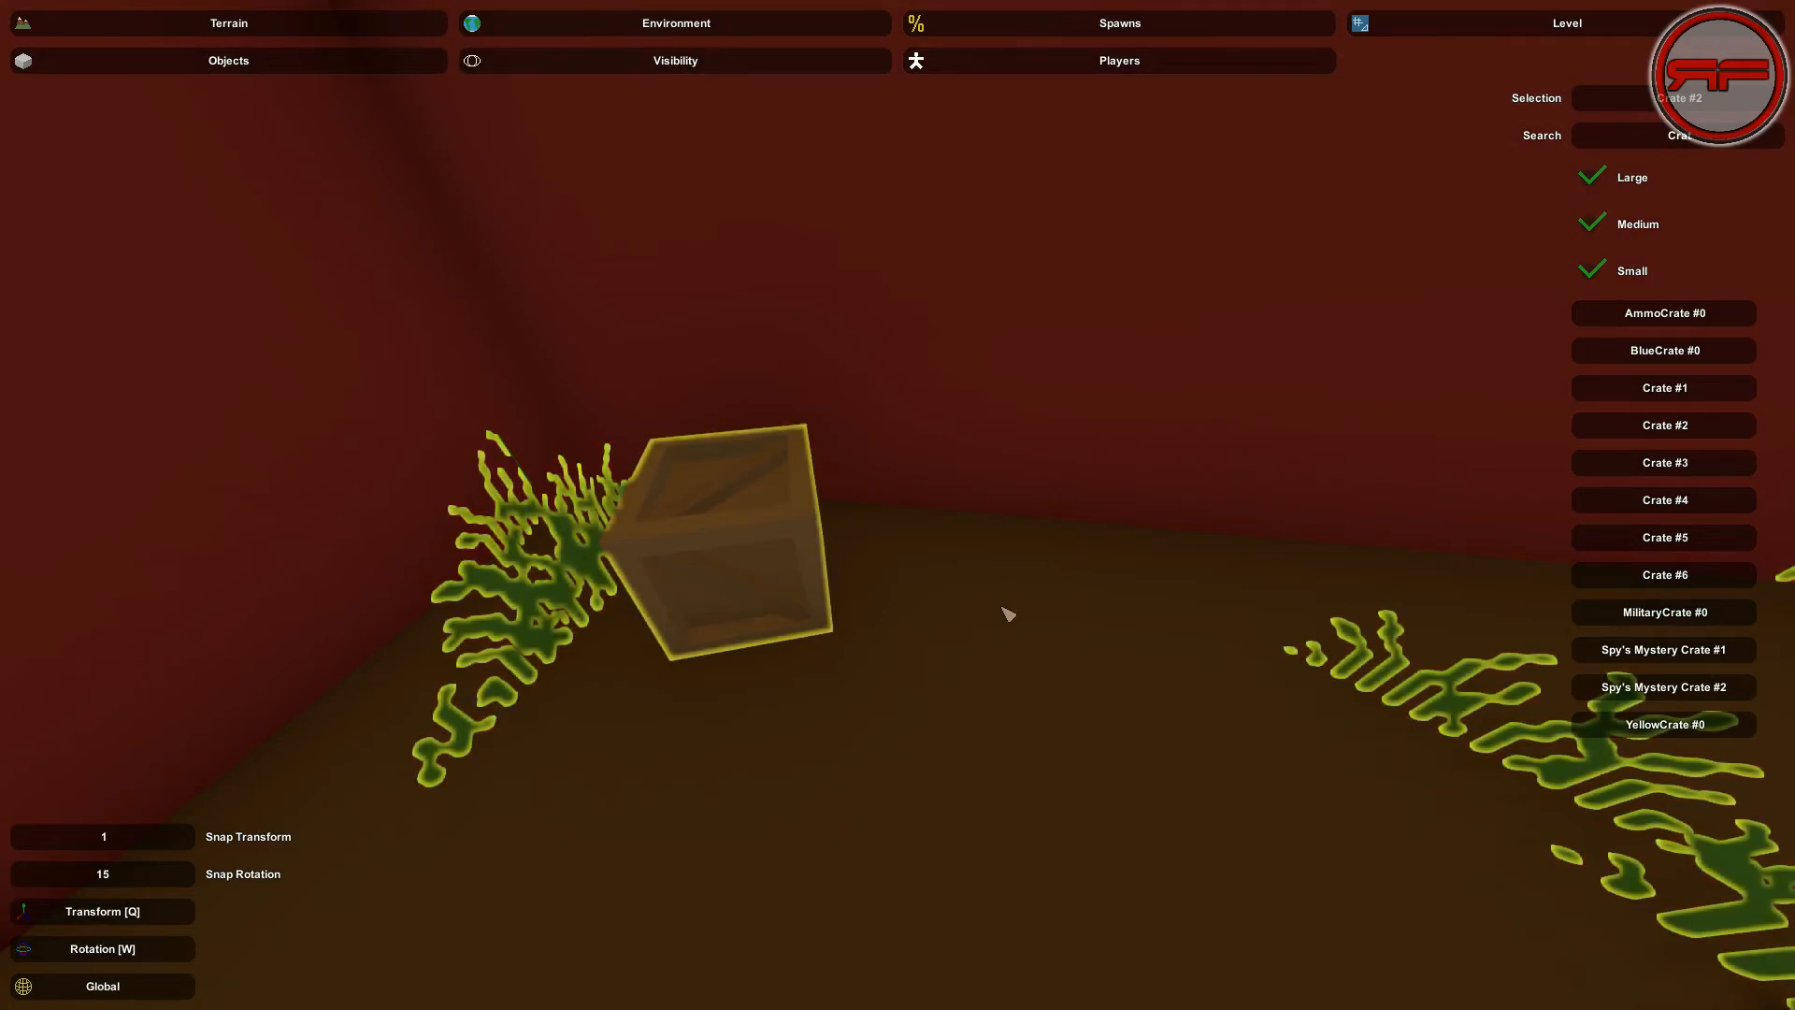
{"action": "left_click", "coordinate": [1058, 641]}
{"action": "key", "text": "e"}
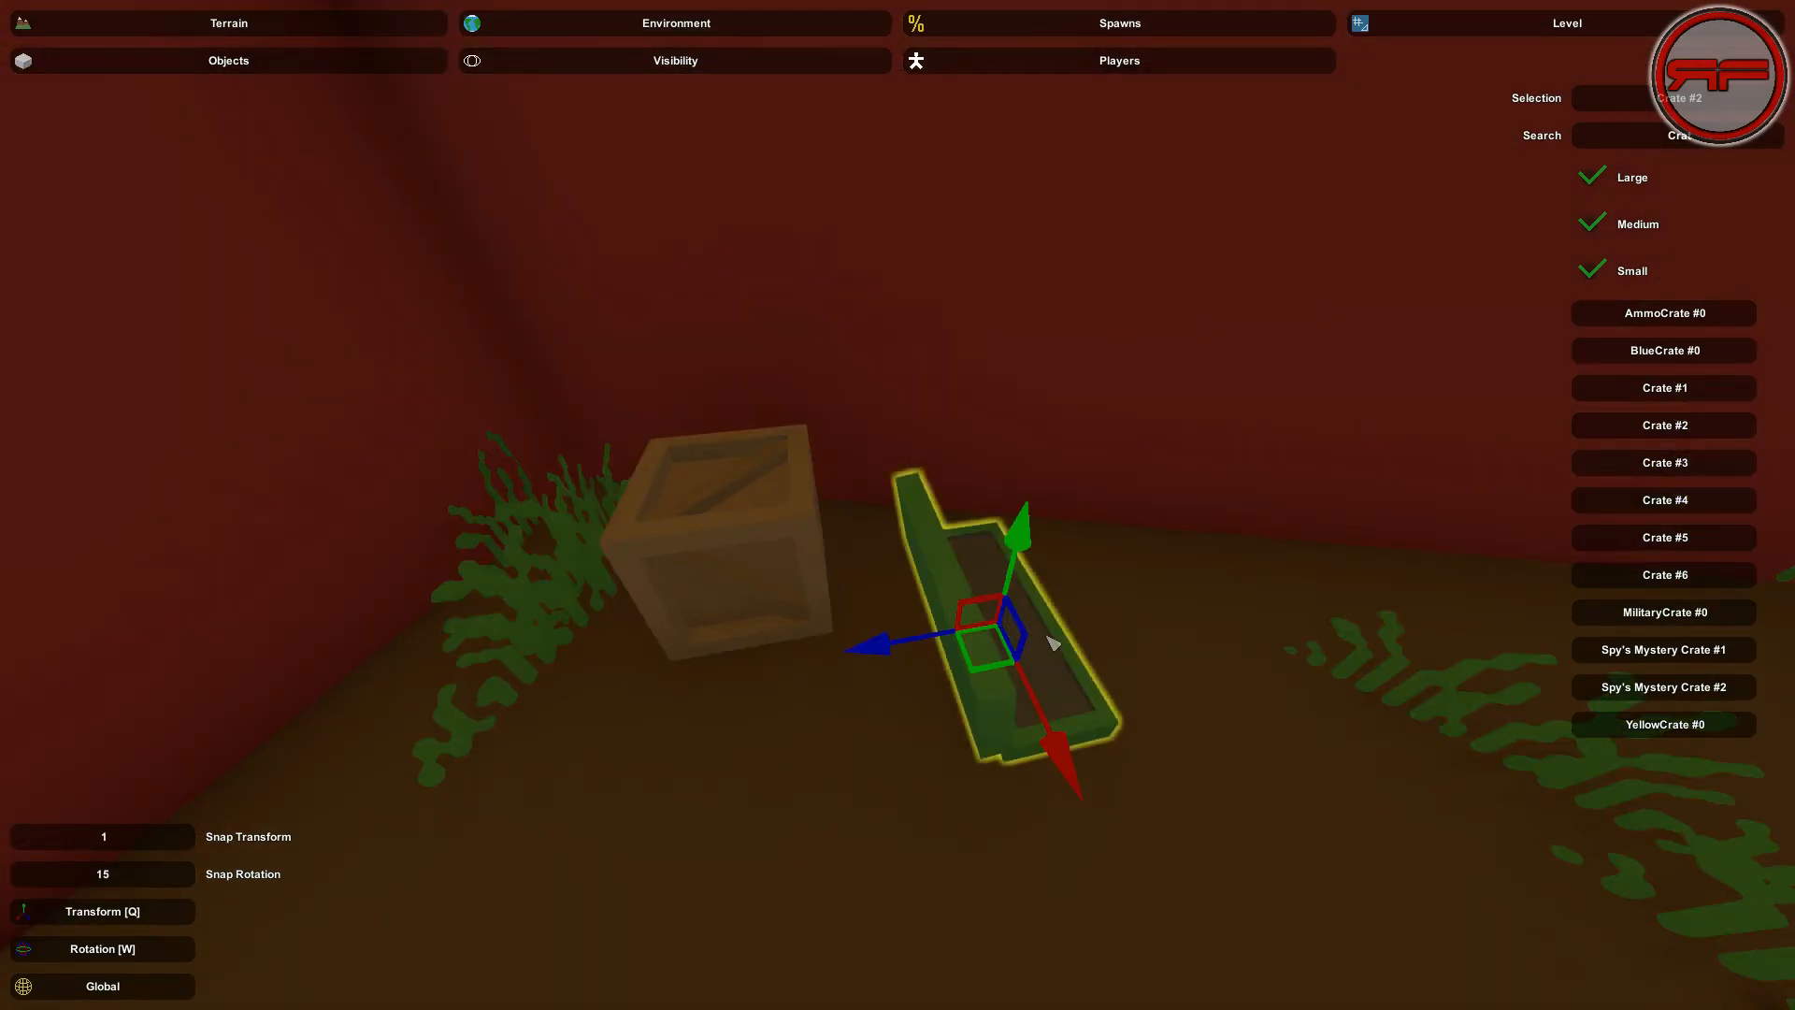
{"action": "key", "text": "Delete"}
Try Crate #3 on the floor beside the wooden crate and delete it
{"action": "left_click", "coordinate": [1665, 461]}
{"action": "left_click", "coordinate": [972, 611]}
{"action": "key", "text": "e"}
{"action": "key", "text": "Delete"}
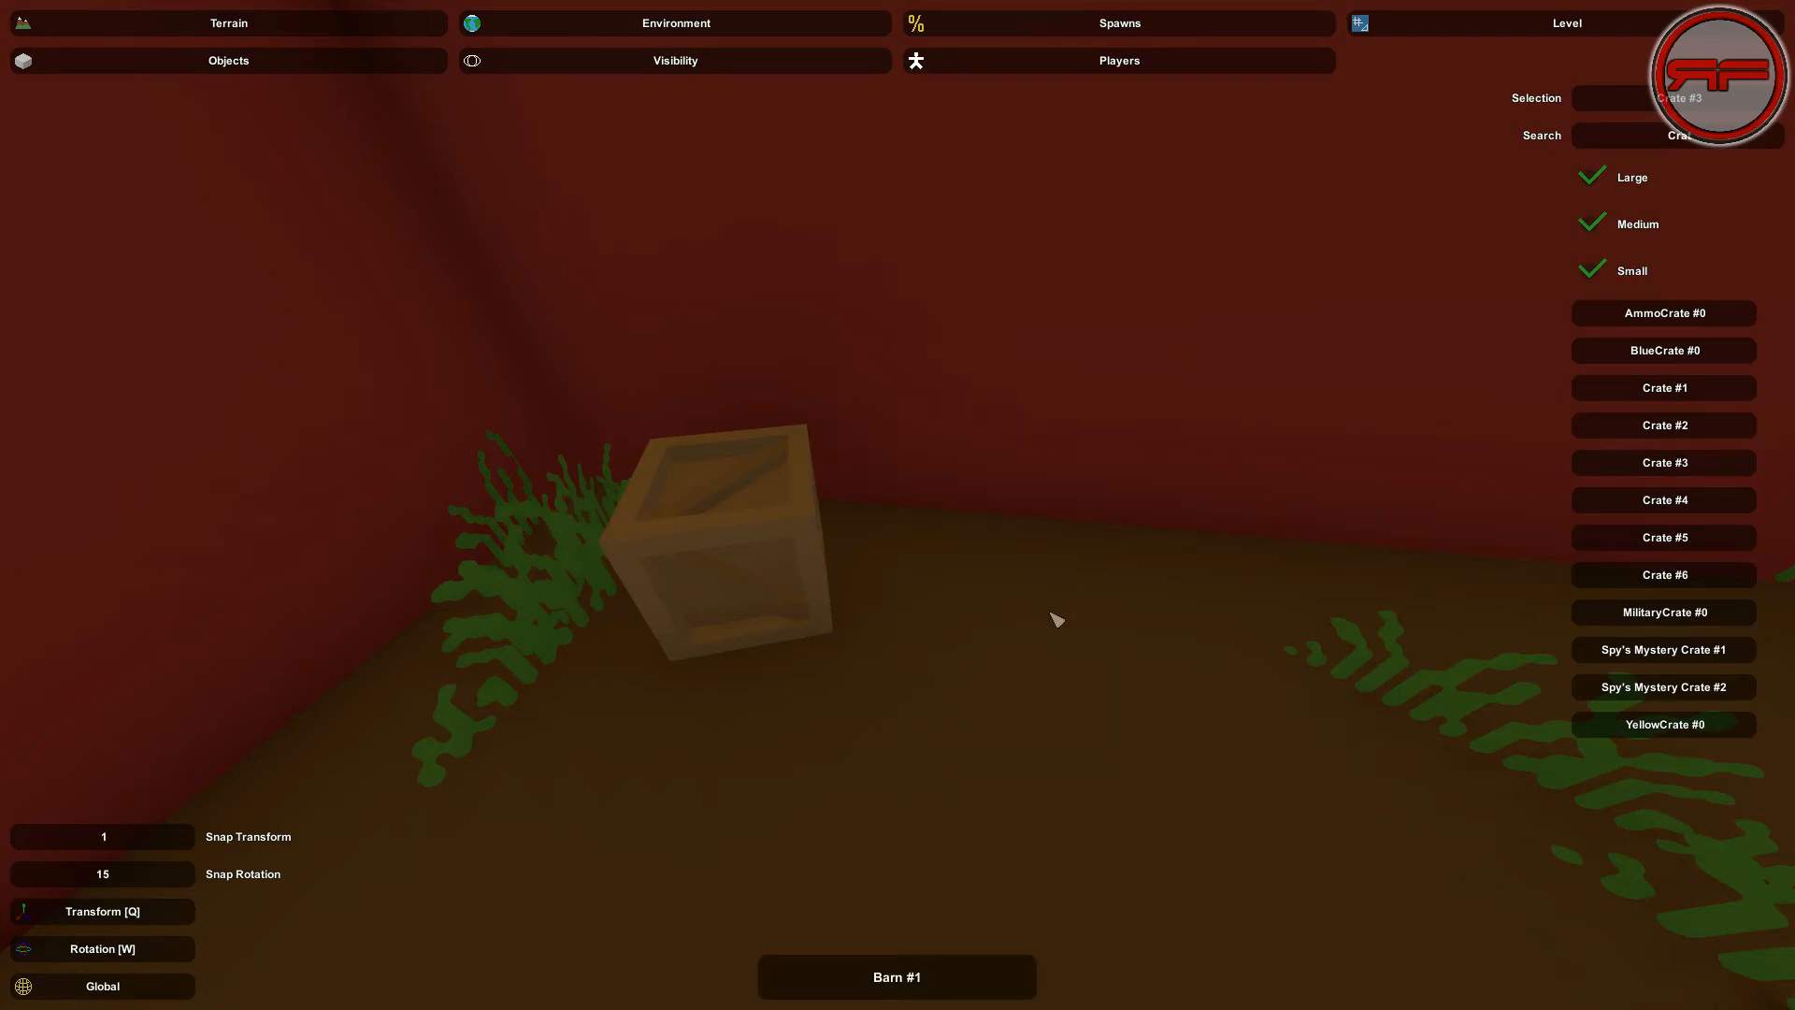
Try Crate #5 and Crate #3 next to each other on the barn floor beside the small wooden crate
{"action": "left_click", "coordinate": [1655, 537]}
{"action": "left_click", "coordinate": [956, 614]}
{"action": "key", "text": "e"}
{"action": "key", "text": "Delete"}
{"action": "key", "text": "e"}
{"action": "left_click", "coordinate": [1717, 464]}
{"action": "left_click", "coordinate": [1195, 625]}
{"action": "left_click", "coordinate": [1195, 624]}
{"action": "key", "text": "e"}
{"action": "left_click", "coordinate": [1430, 770]}
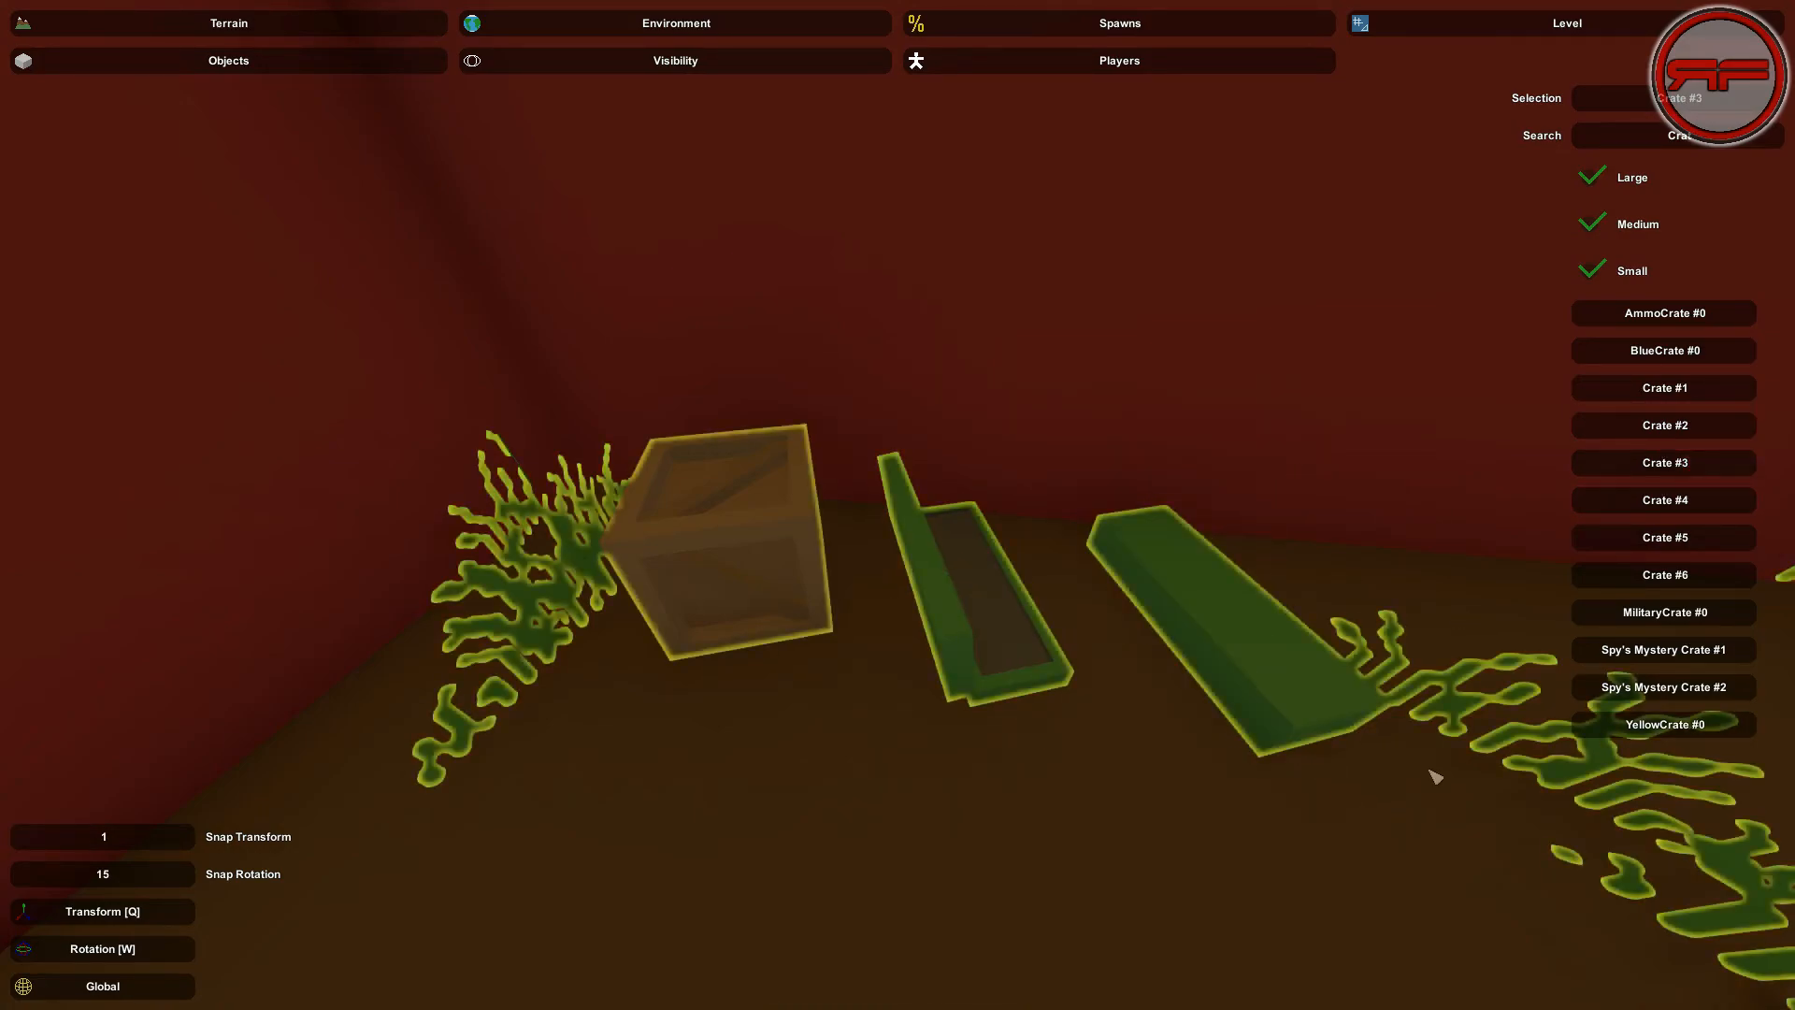
Choose Crate #4, try one on the floor in front of the green crates and delete it
{"action": "left_click", "coordinate": [1172, 812]}
{"action": "left_click", "coordinate": [1711, 505]}
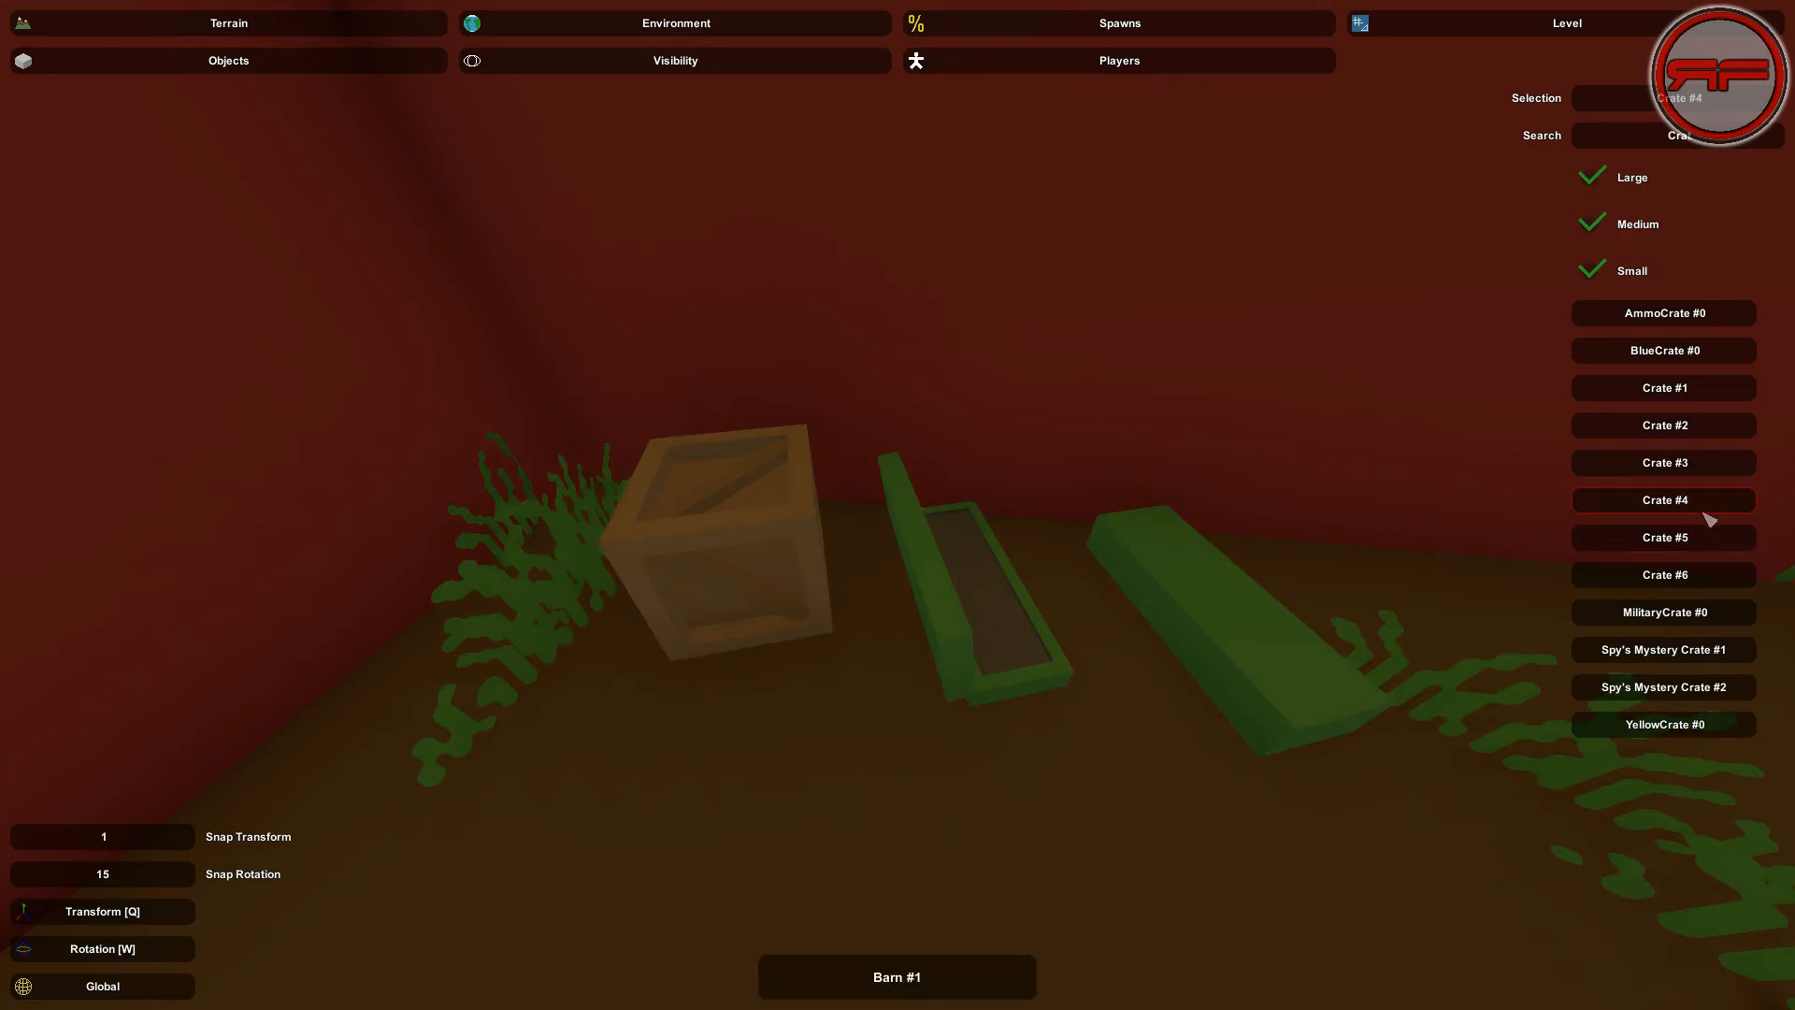
{"action": "left_click", "coordinate": [1135, 767]}
{"action": "left_click", "coordinate": [1062, 807]}
{"action": "key", "text": "e"}
{"action": "mouse_move", "coordinate": [1062, 807]}
{"action": "right_mouse_down"}
{"action": "mouse_move", "coordinate": [982, 807]}
{"action": "mouse_move", "coordinate": [1075, 807]}
{"action": "right_mouse_up"}
{"action": "key", "text": "s"}
{"action": "key", "text": "w"}
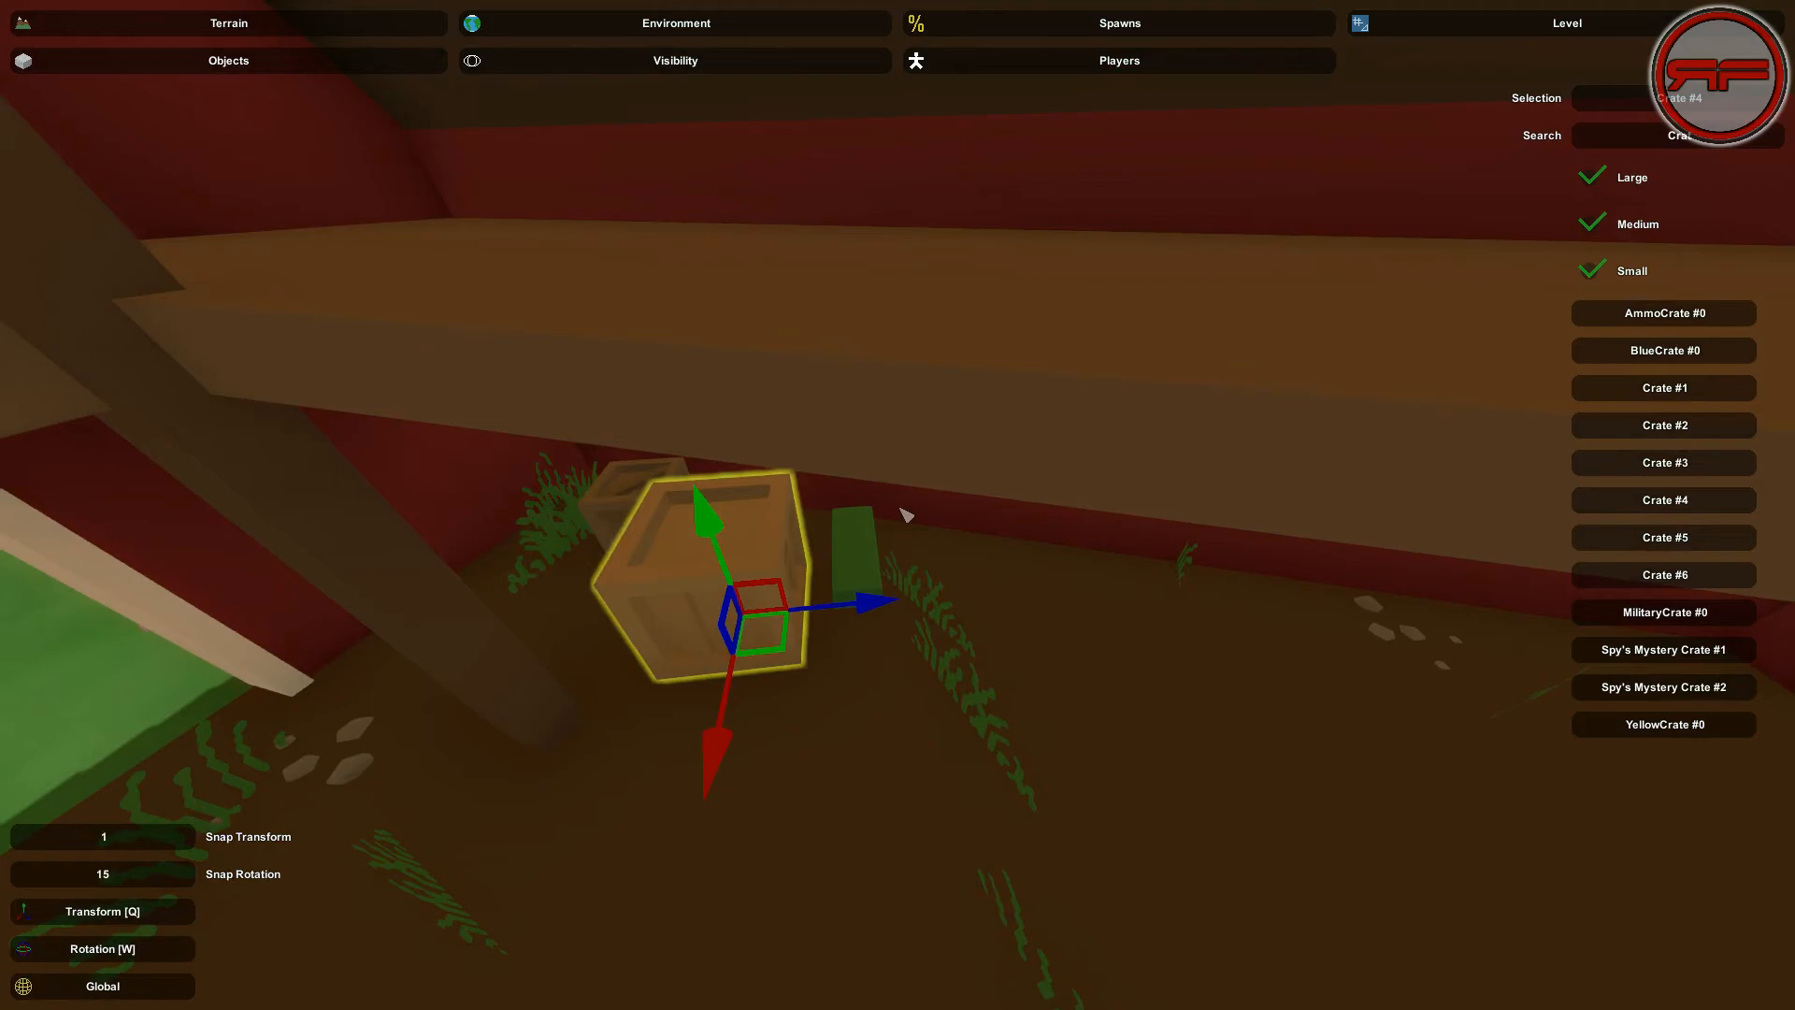
{"action": "key", "text": "Delete"}
Delete the two green crates from the floor beside the small wooden crate
{"action": "left_click", "coordinate": [861, 541]}
{"action": "key", "text": "Delete"}
{"action": "left_click", "coordinate": [762, 537]}
{"action": "key", "text": "Delete"}
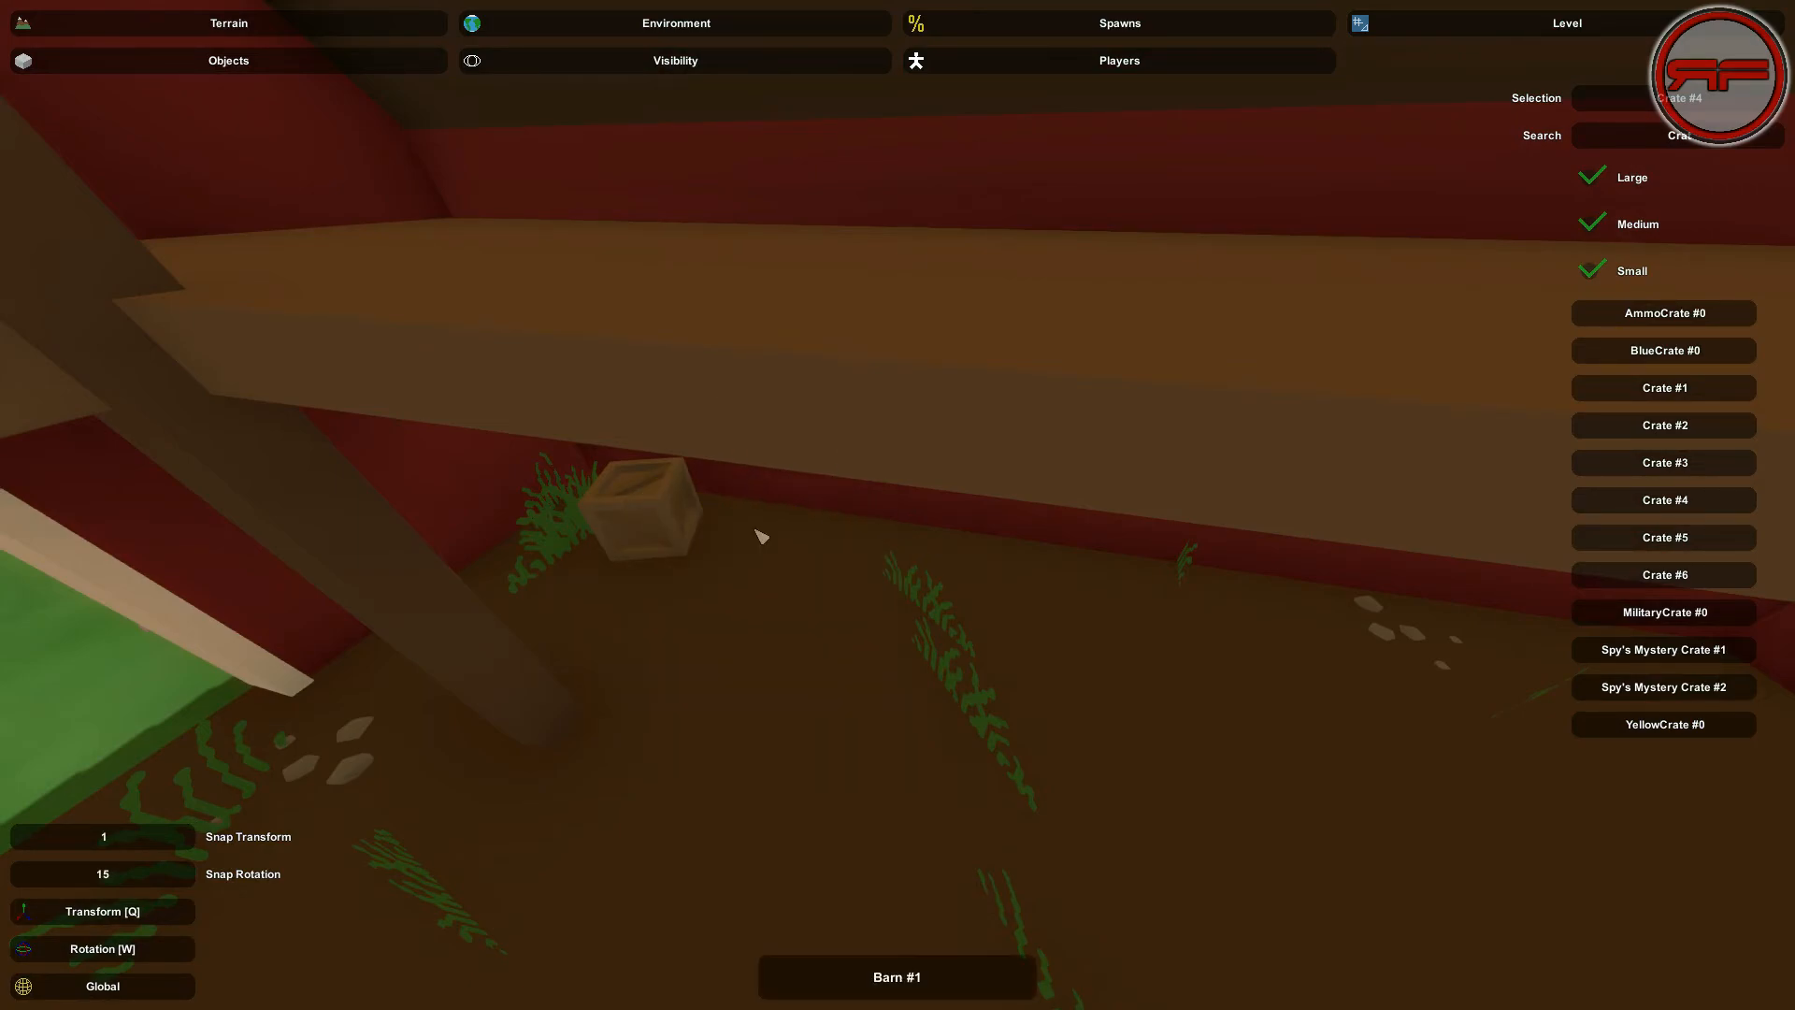
Place a Crate #4 on the floor directly beside the small wooden crate in the barn corner
{"action": "left_click", "coordinate": [762, 535]}
{"action": "key", "text": "w"}
{"action": "mouse_move", "coordinate": [898, 505]}
{"action": "right_mouse_down"}
{"action": "mouse_move", "coordinate": [879, 505]}
{"action": "mouse_move", "coordinate": [915, 533]}
{"action": "right_mouse_up"}
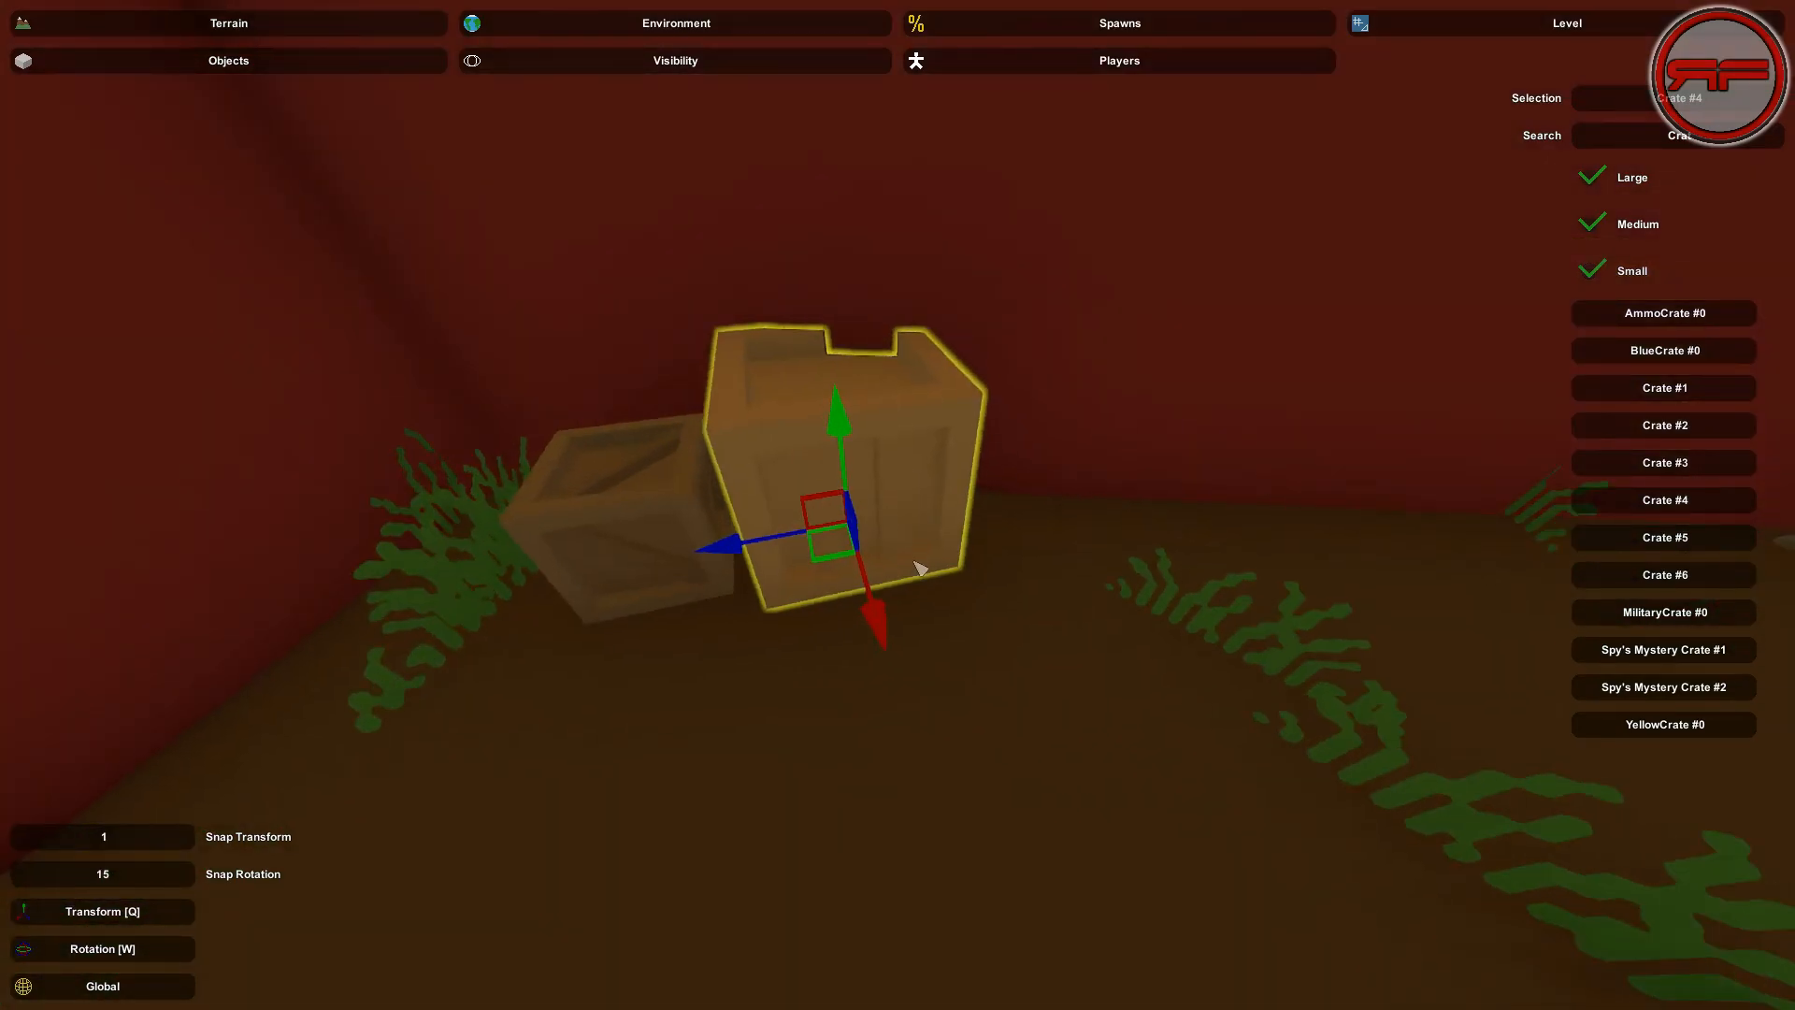
{"action": "right_click_drag", "start_coordinate": [879, 609], "coordinate": [888, 622]}
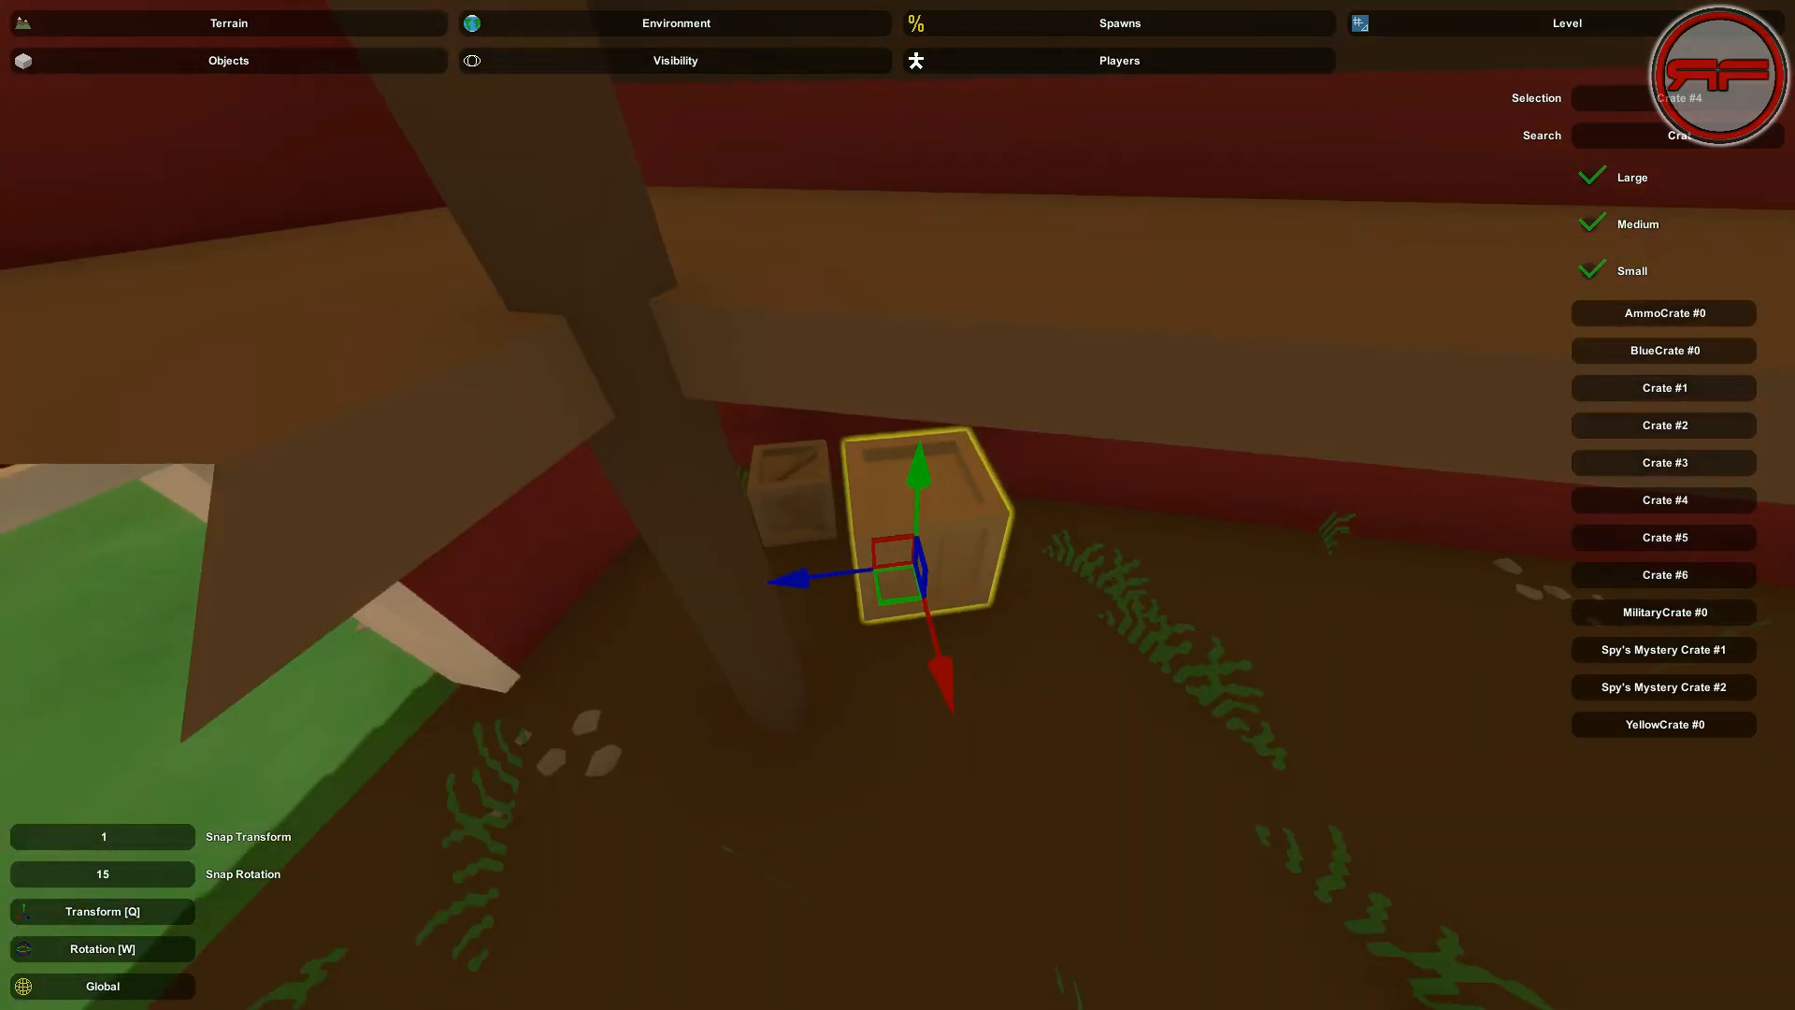
Shift the large wooden crate slightly away from the small one and rotate it to a skewed angle
{"action": "left_click_drag", "start_coordinate": [947, 662], "coordinate": [950, 671]}
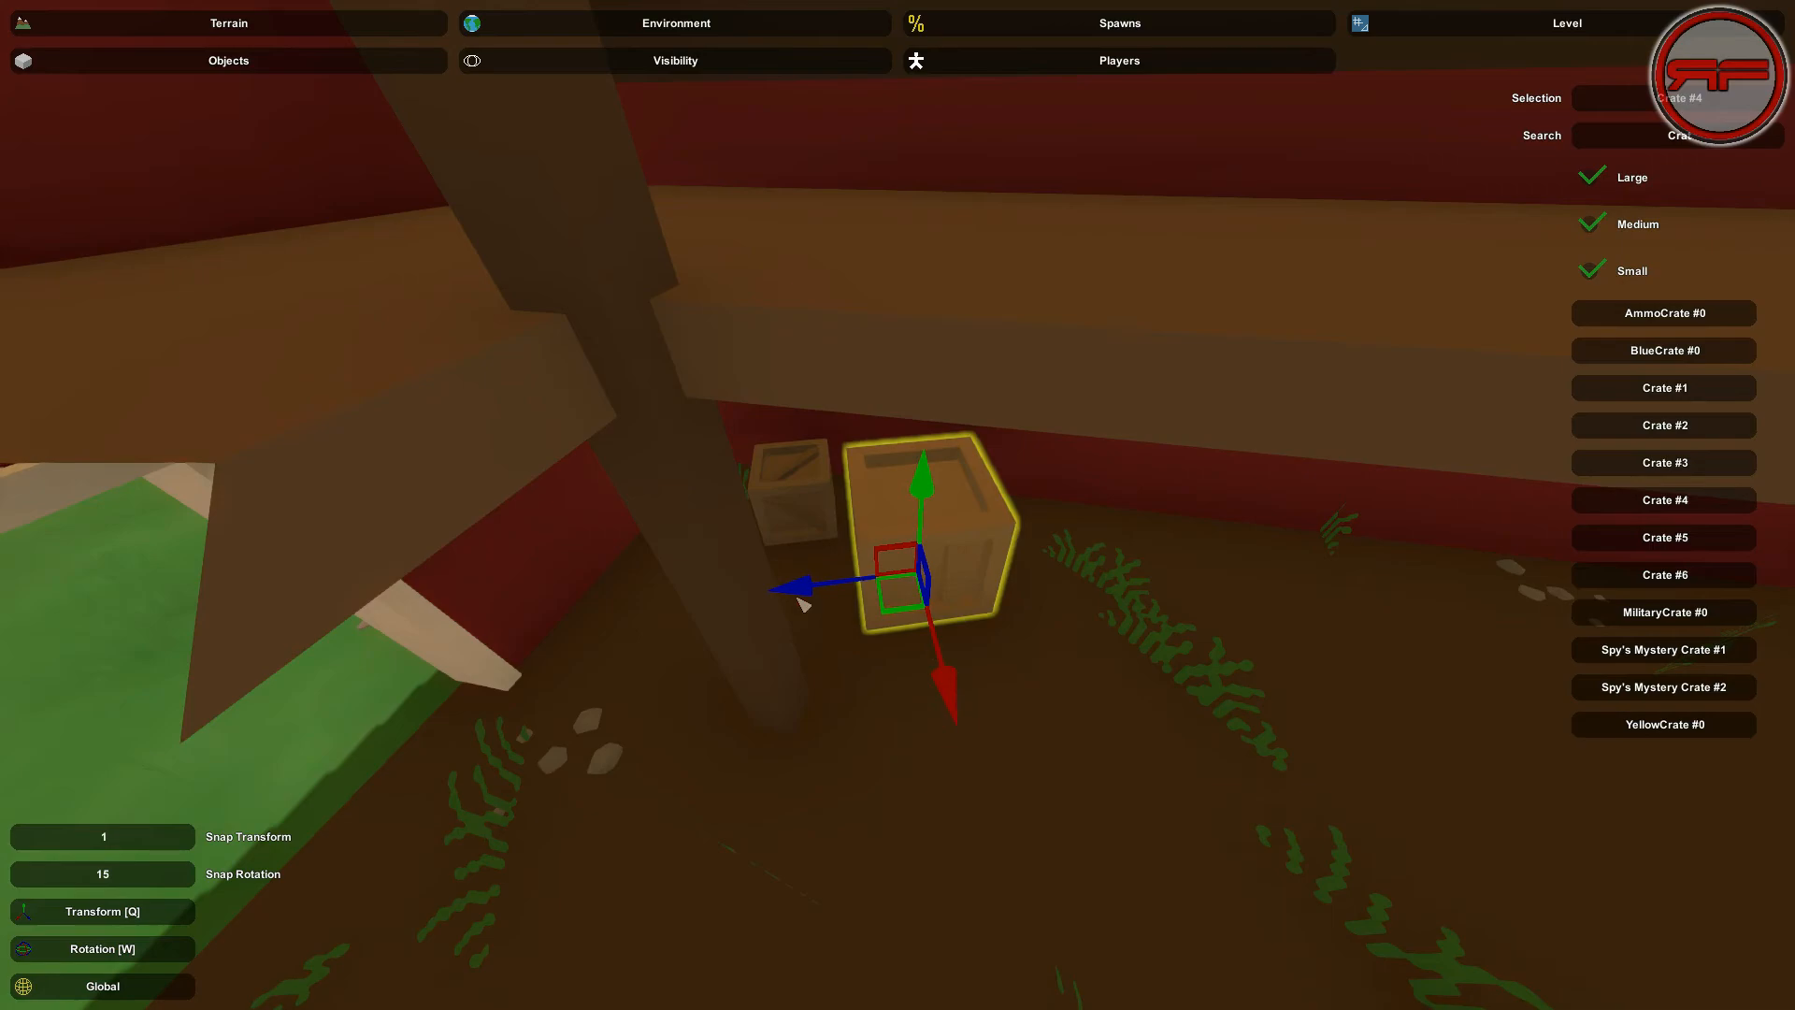
{"action": "left_click_drag", "start_coordinate": [796, 590], "coordinate": [824, 586]}
{"action": "mouse_move", "coordinate": [962, 480]}
{"action": "left_mouse_down"}
{"action": "mouse_move", "coordinate": [963, 508]}
{"action": "mouse_move", "coordinate": [964, 485]}
{"action": "left_mouse_up"}
{"action": "key", "text": "w"}
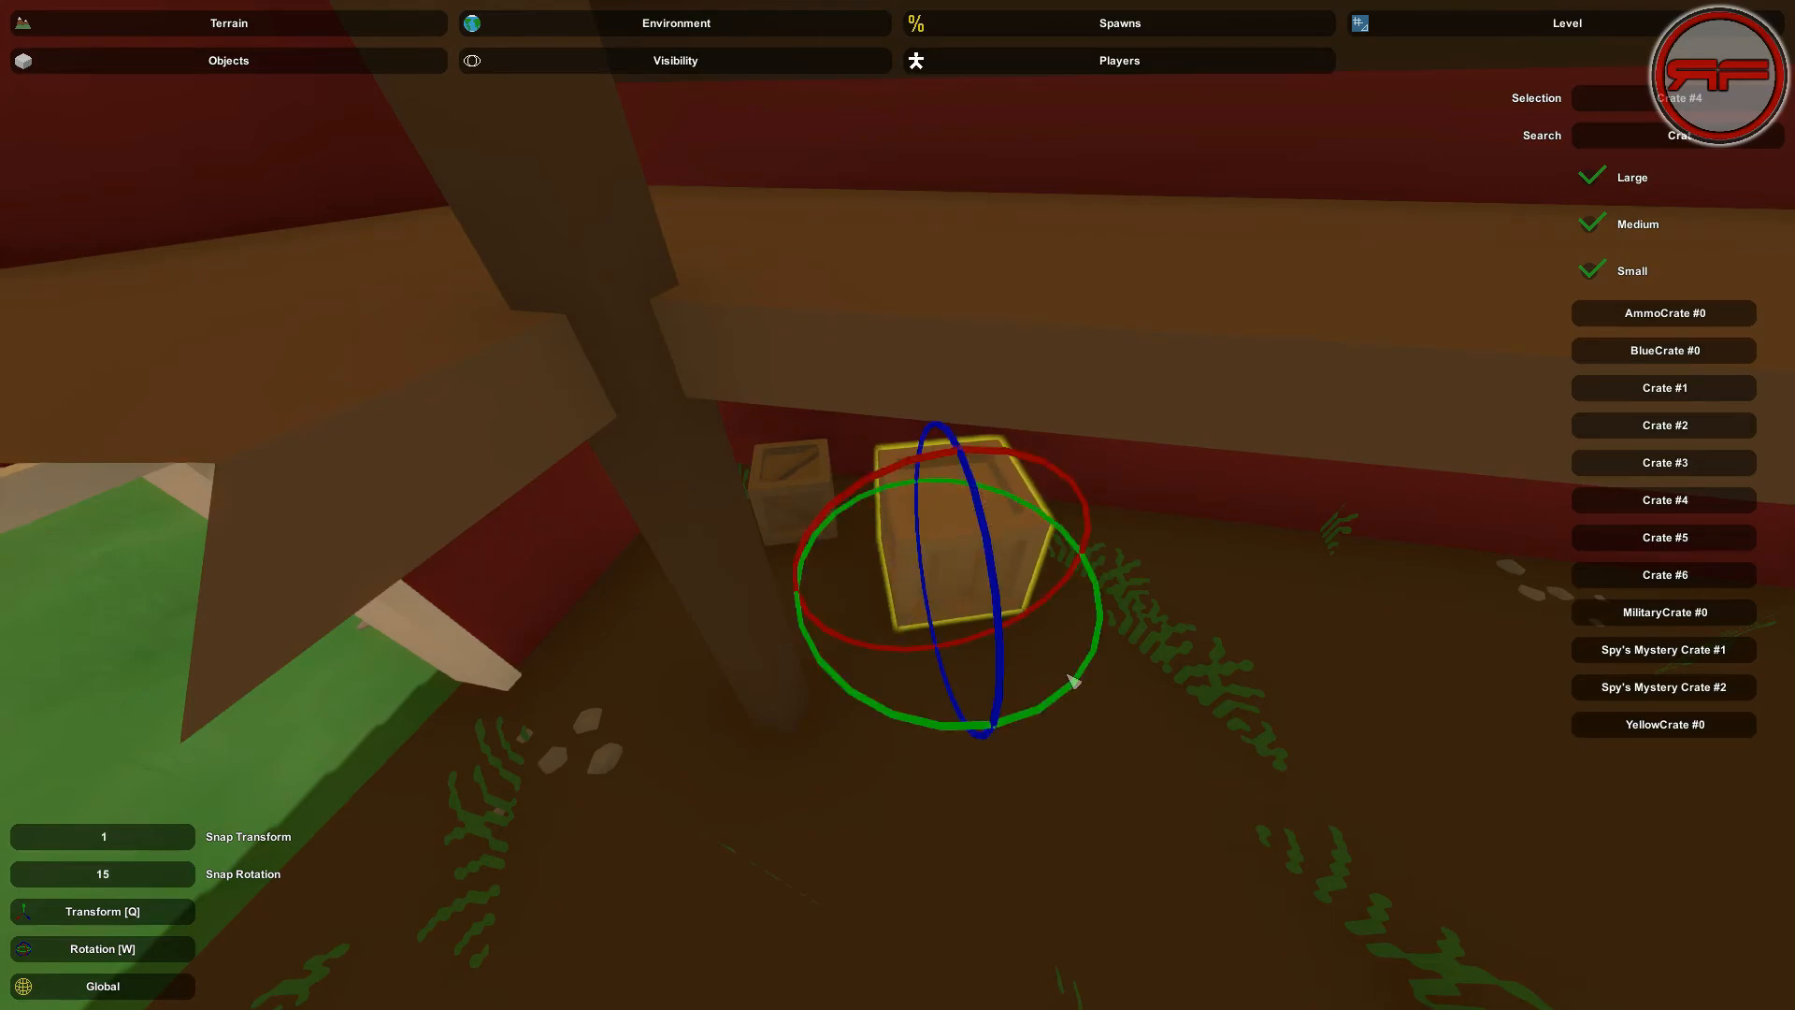
{"action": "left_click_drag", "start_coordinate": [1086, 682], "coordinate": [1023, 704]}
{"action": "left_click", "coordinate": [1079, 711]}
Examine the tall barn's wooden upper level and corners for spots to furnish
{"action": "key", "text": "w"}
{"action": "right_click_drag", "start_coordinate": [1079, 712], "coordinate": [1164, 629]}
{"action": "left_click", "coordinate": [1229, 786]}
{"action": "key", "text": "s"}
{"action": "right_click_drag", "start_coordinate": [1230, 787], "coordinate": [1534, 617]}
{"action": "right_click_drag", "start_coordinate": [897, 505], "coordinate": [1033, 495]}
{"action": "key", "text": "s"}
{"action": "key", "text": "w"}
{"action": "key", "text": "a"}
{"action": "key", "text": "w"}
{"action": "key", "text": "a"}
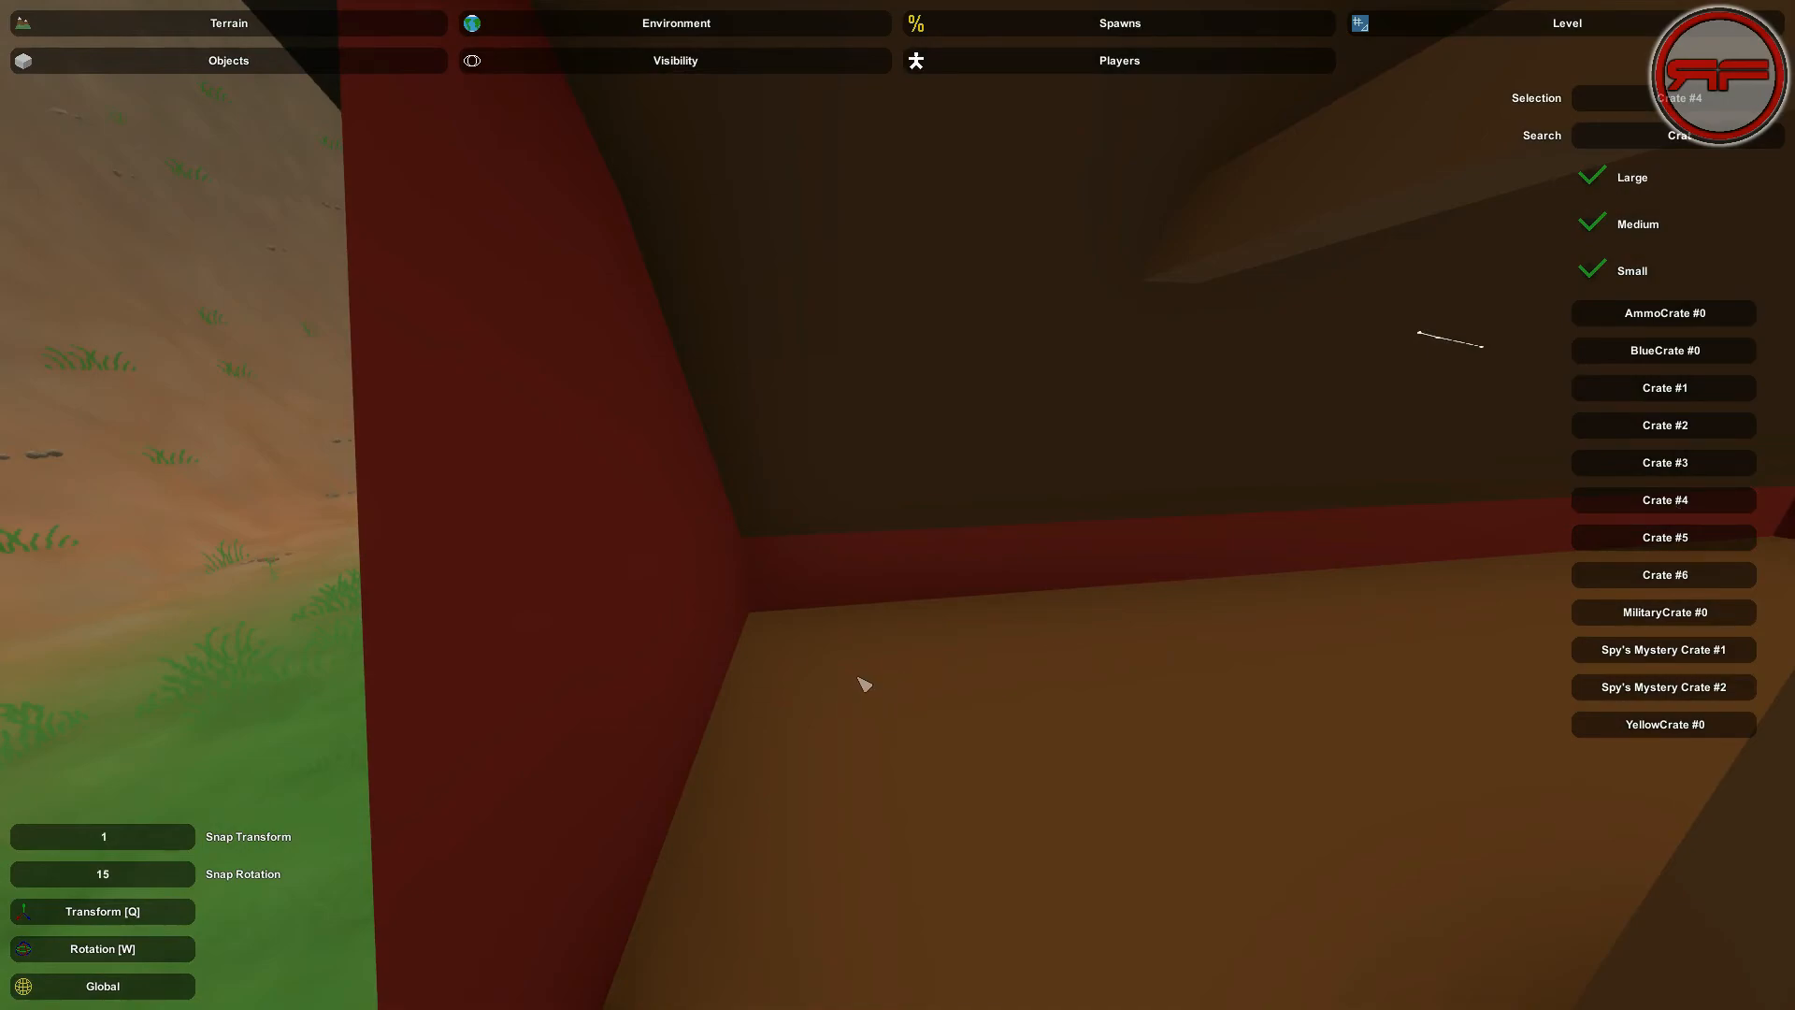
{"action": "key", "text": "s"}
{"action": "right_click_drag", "start_coordinate": [880, 681], "coordinate": [710, 716]}
{"action": "key", "text": "w"}
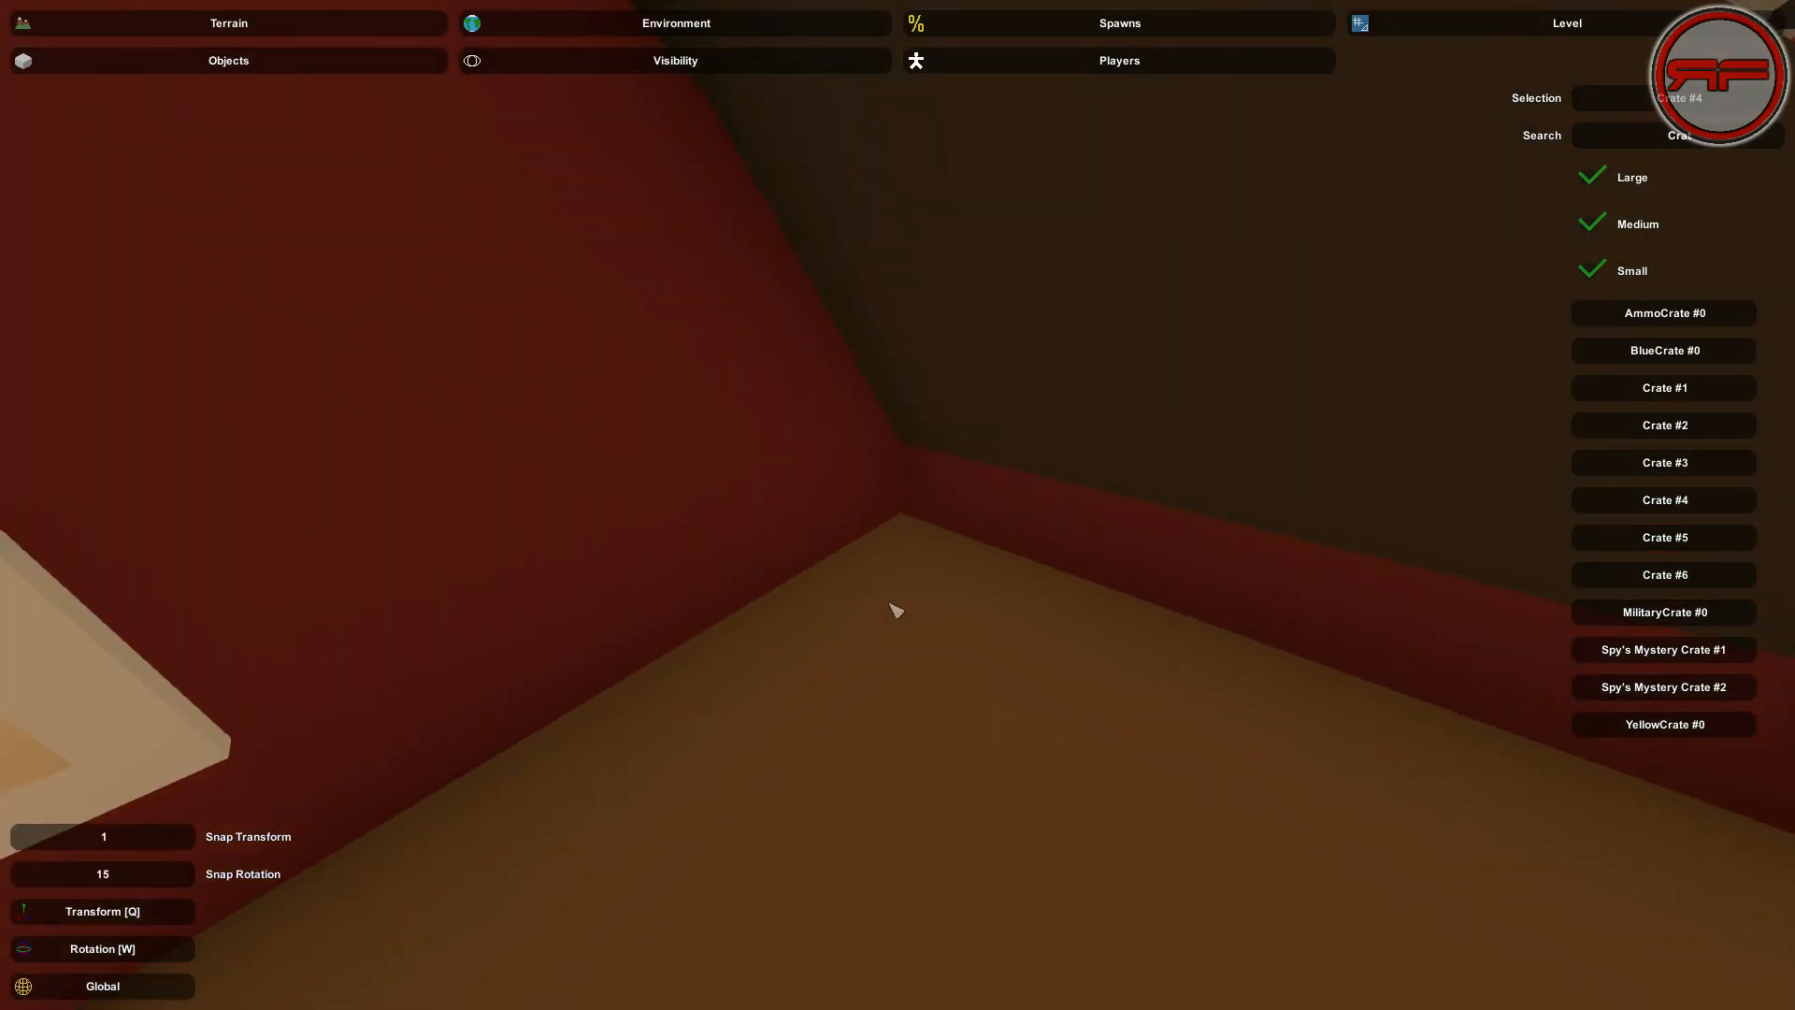
{"action": "key", "text": "s"}
{"action": "right_click_drag", "start_coordinate": [889, 605], "coordinate": [945, 603]}
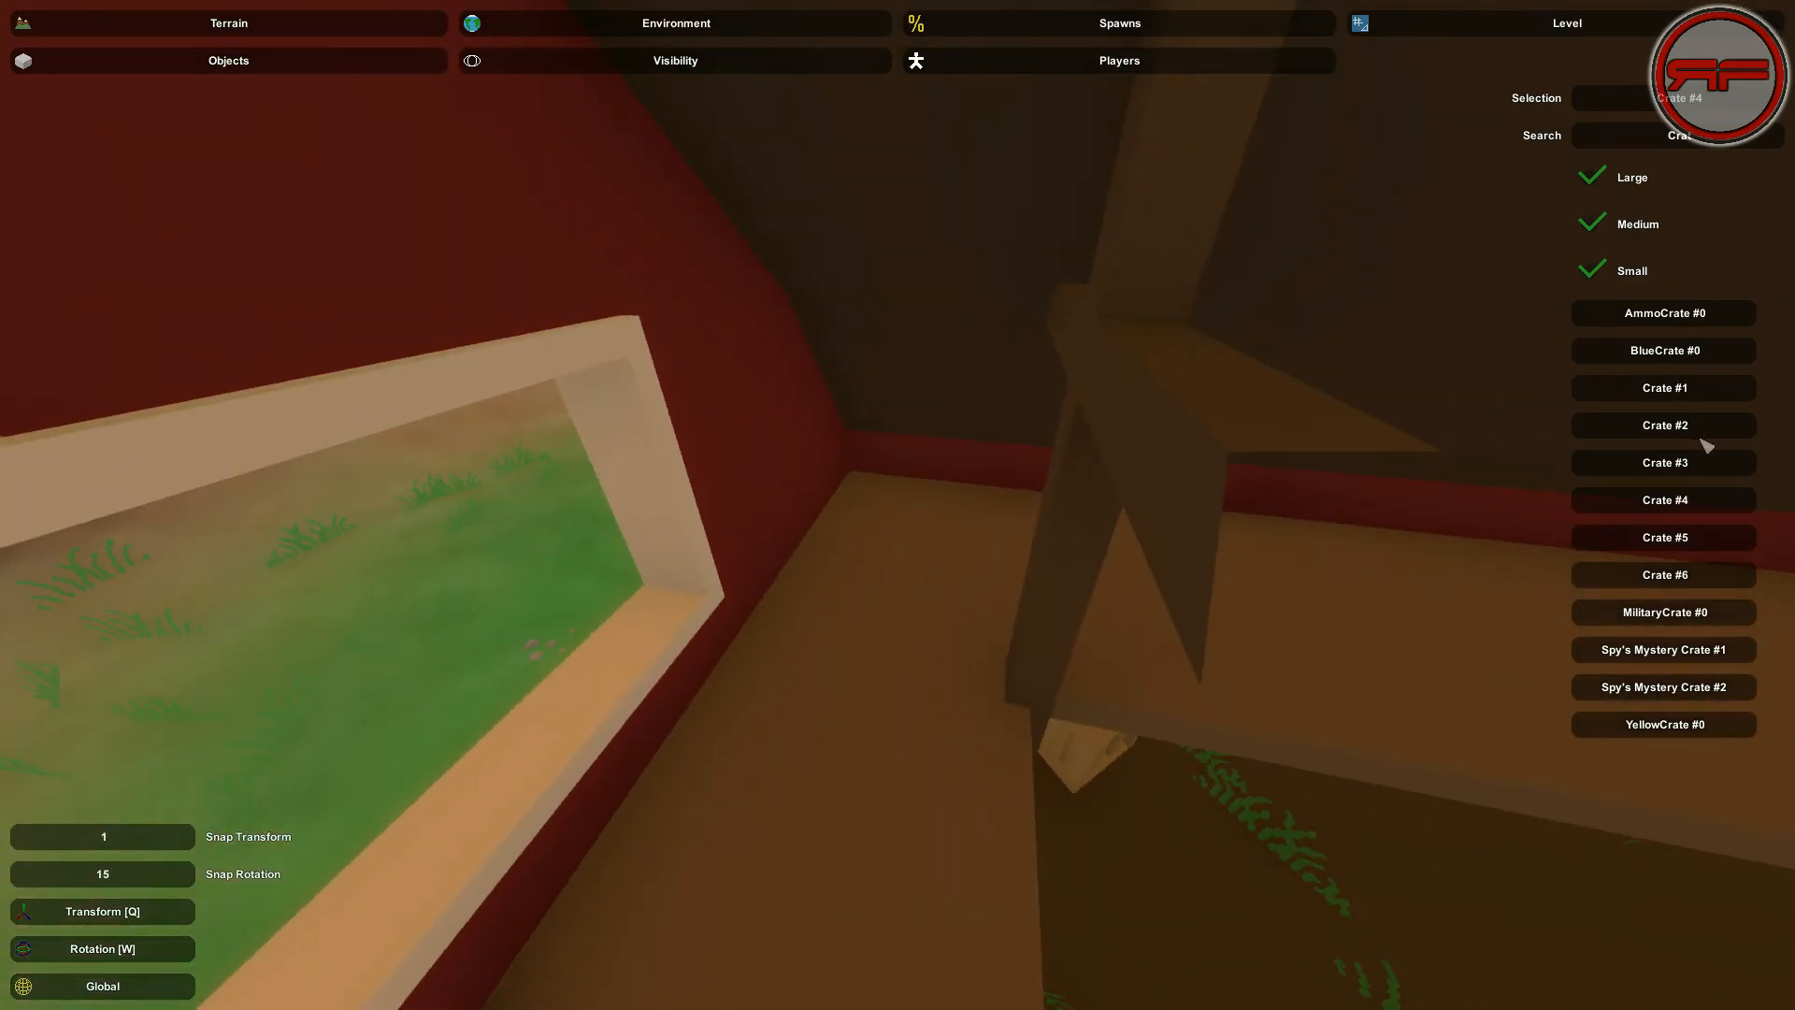
Try Crate #6 on the floor in a corner of the other red barn and delete it
{"action": "left_click", "coordinate": [1674, 546]}
{"action": "left_click", "coordinate": [1693, 587]}
{"action": "key", "text": "s"}
{"action": "mouse_move", "coordinate": [904, 534]}
{"action": "right_mouse_down"}
{"action": "mouse_move", "coordinate": [879, 525]}
{"action": "mouse_move", "coordinate": [898, 505]}
{"action": "right_mouse_up"}
{"action": "key", "text": "w"}
{"action": "right_click_drag", "start_coordinate": [1025, 566], "coordinate": [1029, 523]}
{"action": "right_click_drag", "start_coordinate": [897, 505], "coordinate": [902, 596]}
{"action": "key", "text": "w"}
{"action": "key", "text": "w"}
{"action": "left_click", "coordinate": [1684, 571]}
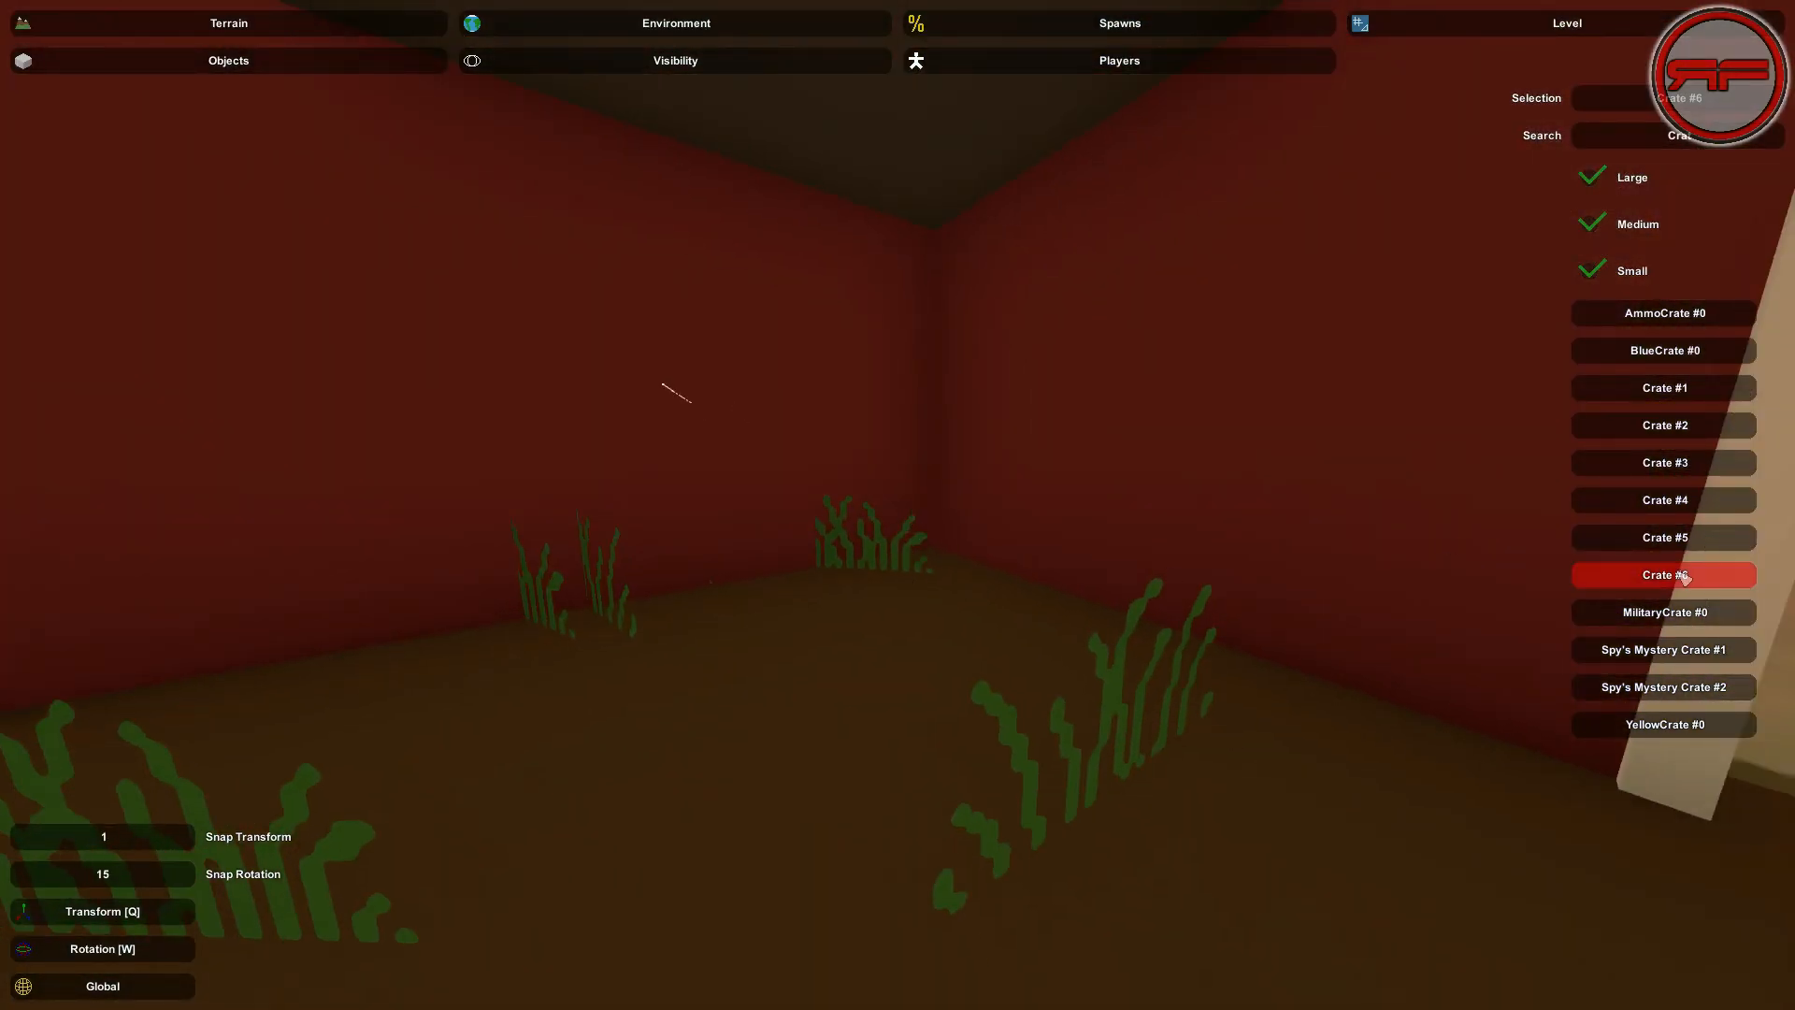
{"action": "key", "text": "e"}
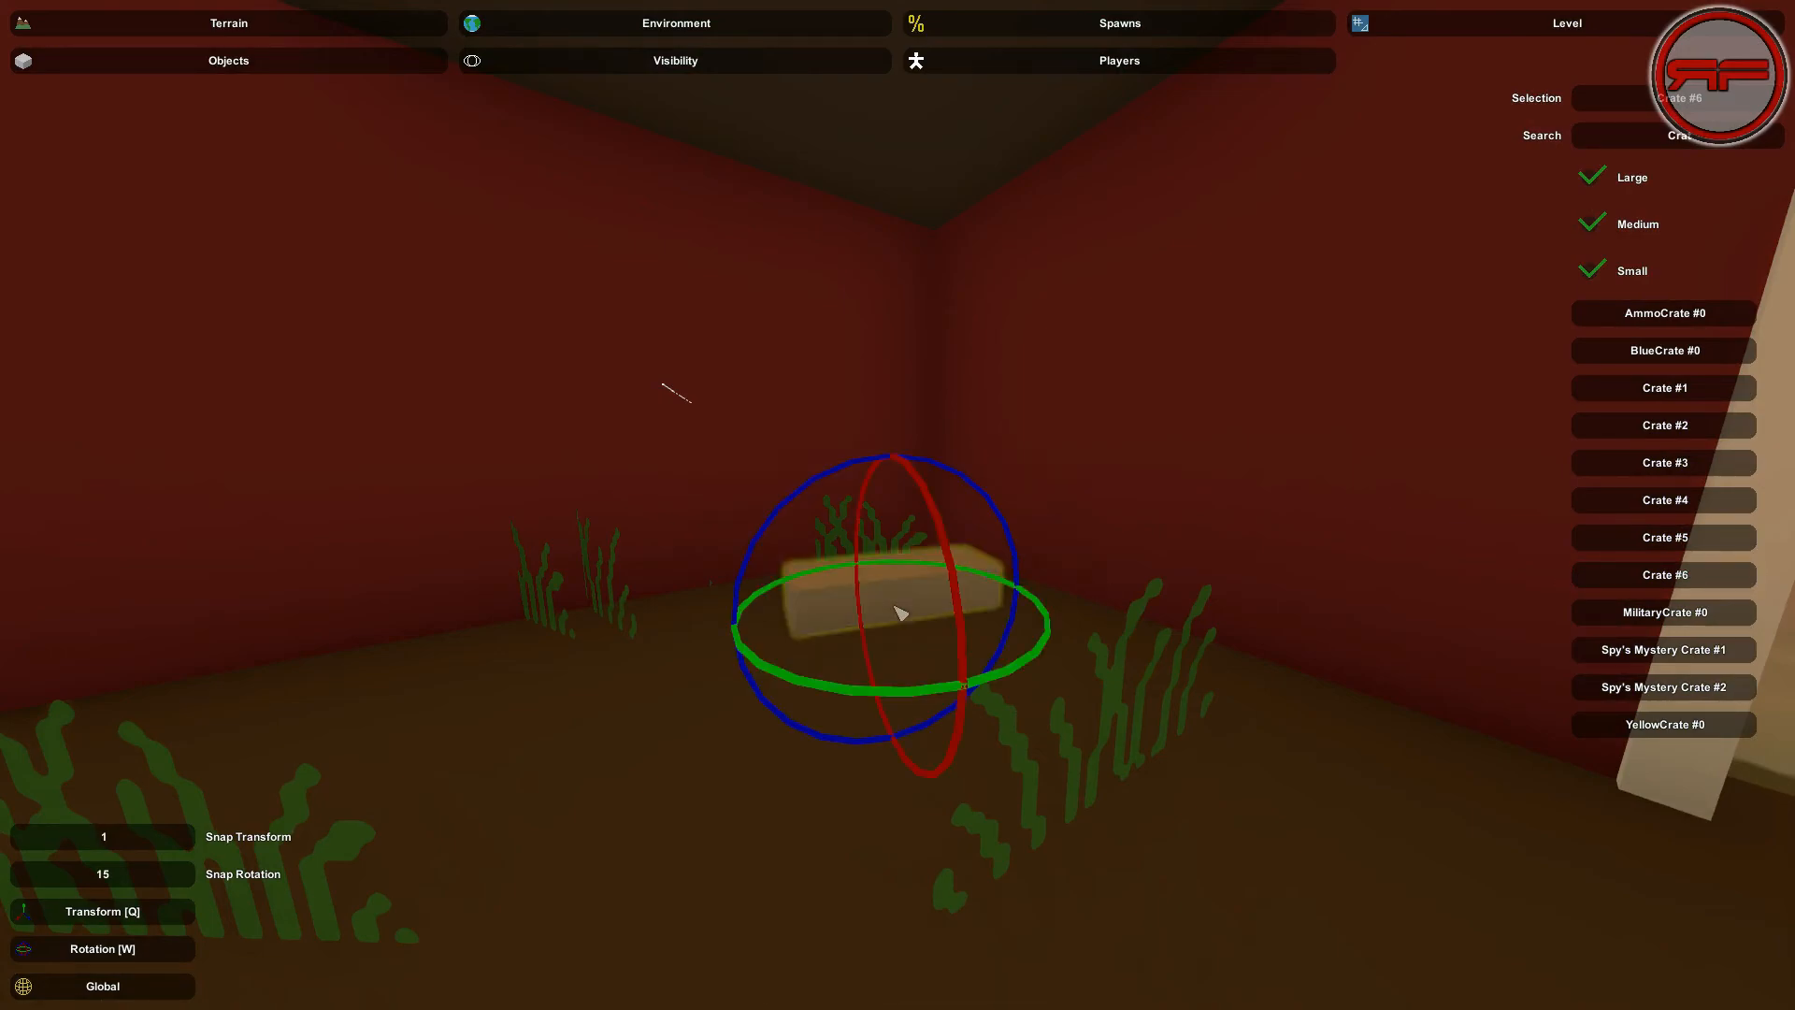
{"action": "right_click_drag", "start_coordinate": [1095, 643], "coordinate": [1131, 570]}
{"action": "key", "text": "w"}
{"action": "key", "text": "Delete"}
Try Crate #5 in the same corner of the second barn and delete it
{"action": "right_click_drag", "start_coordinate": [905, 513], "coordinate": [748, 224]}
{"action": "key", "text": "s"}
{"action": "left_click", "coordinate": [1721, 536]}
{"action": "key", "text": "e"}
{"action": "key", "text": "s"}
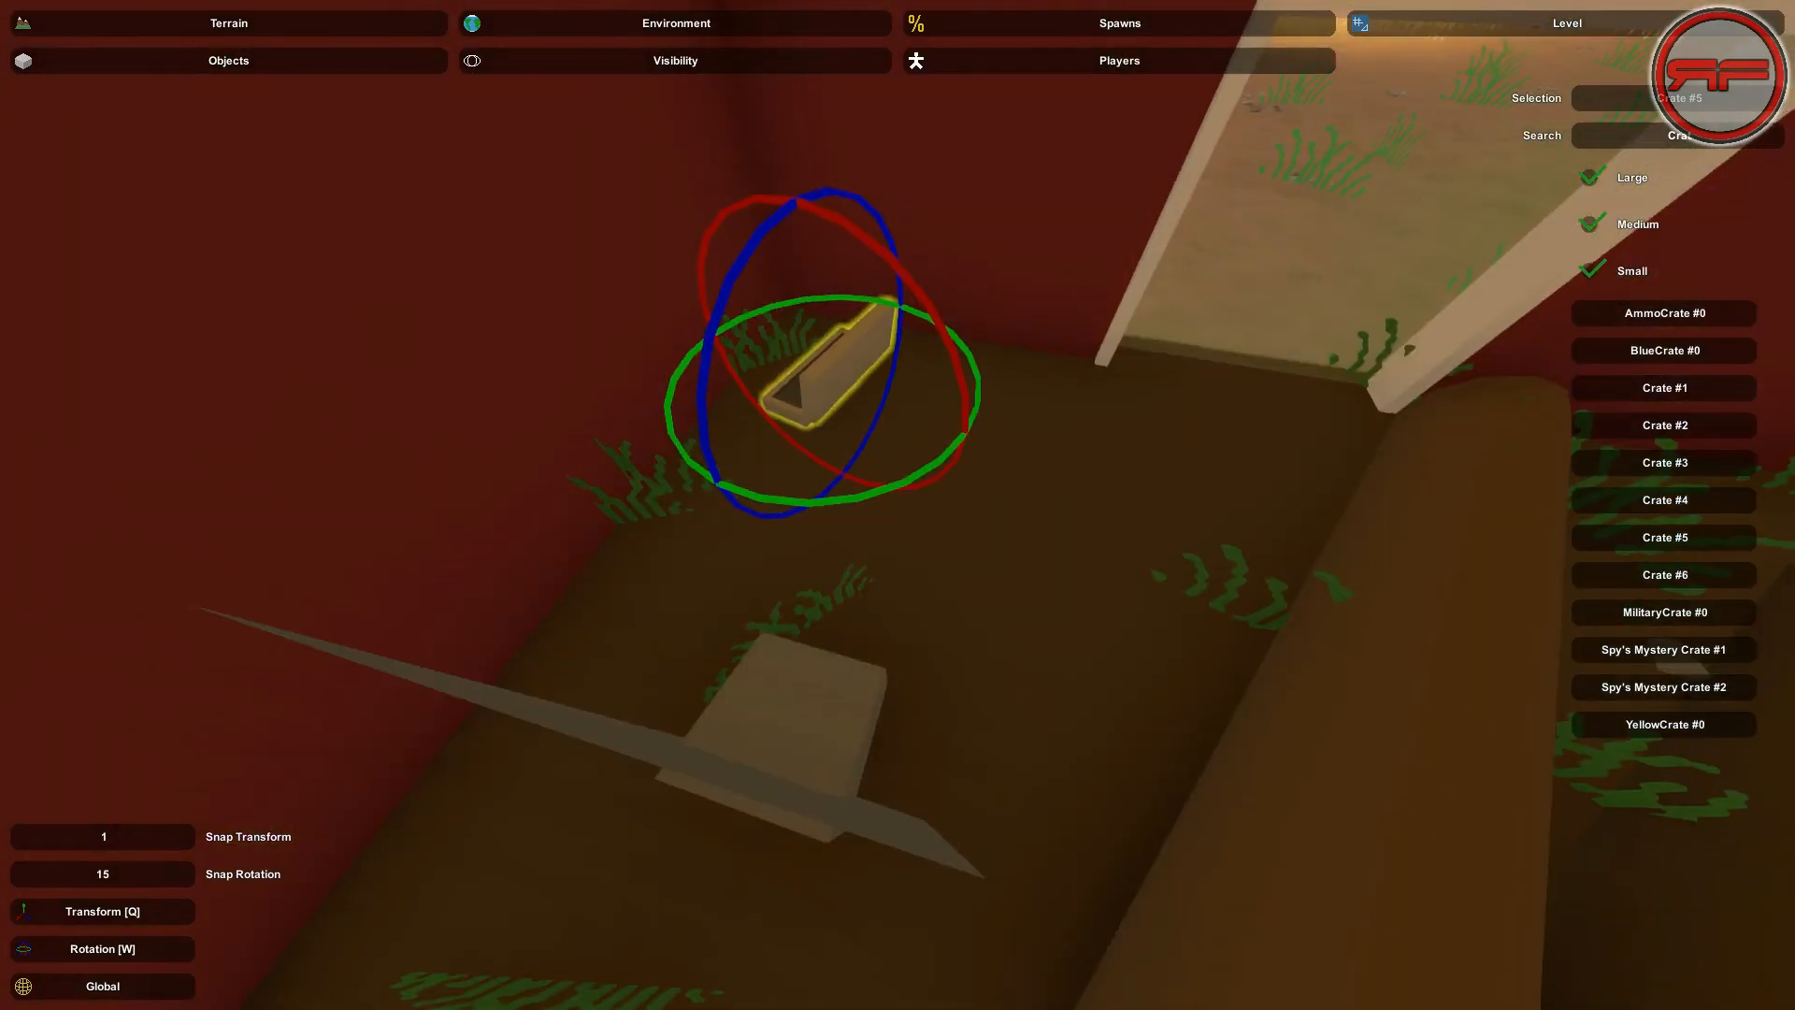
{"action": "key", "text": "Delete"}
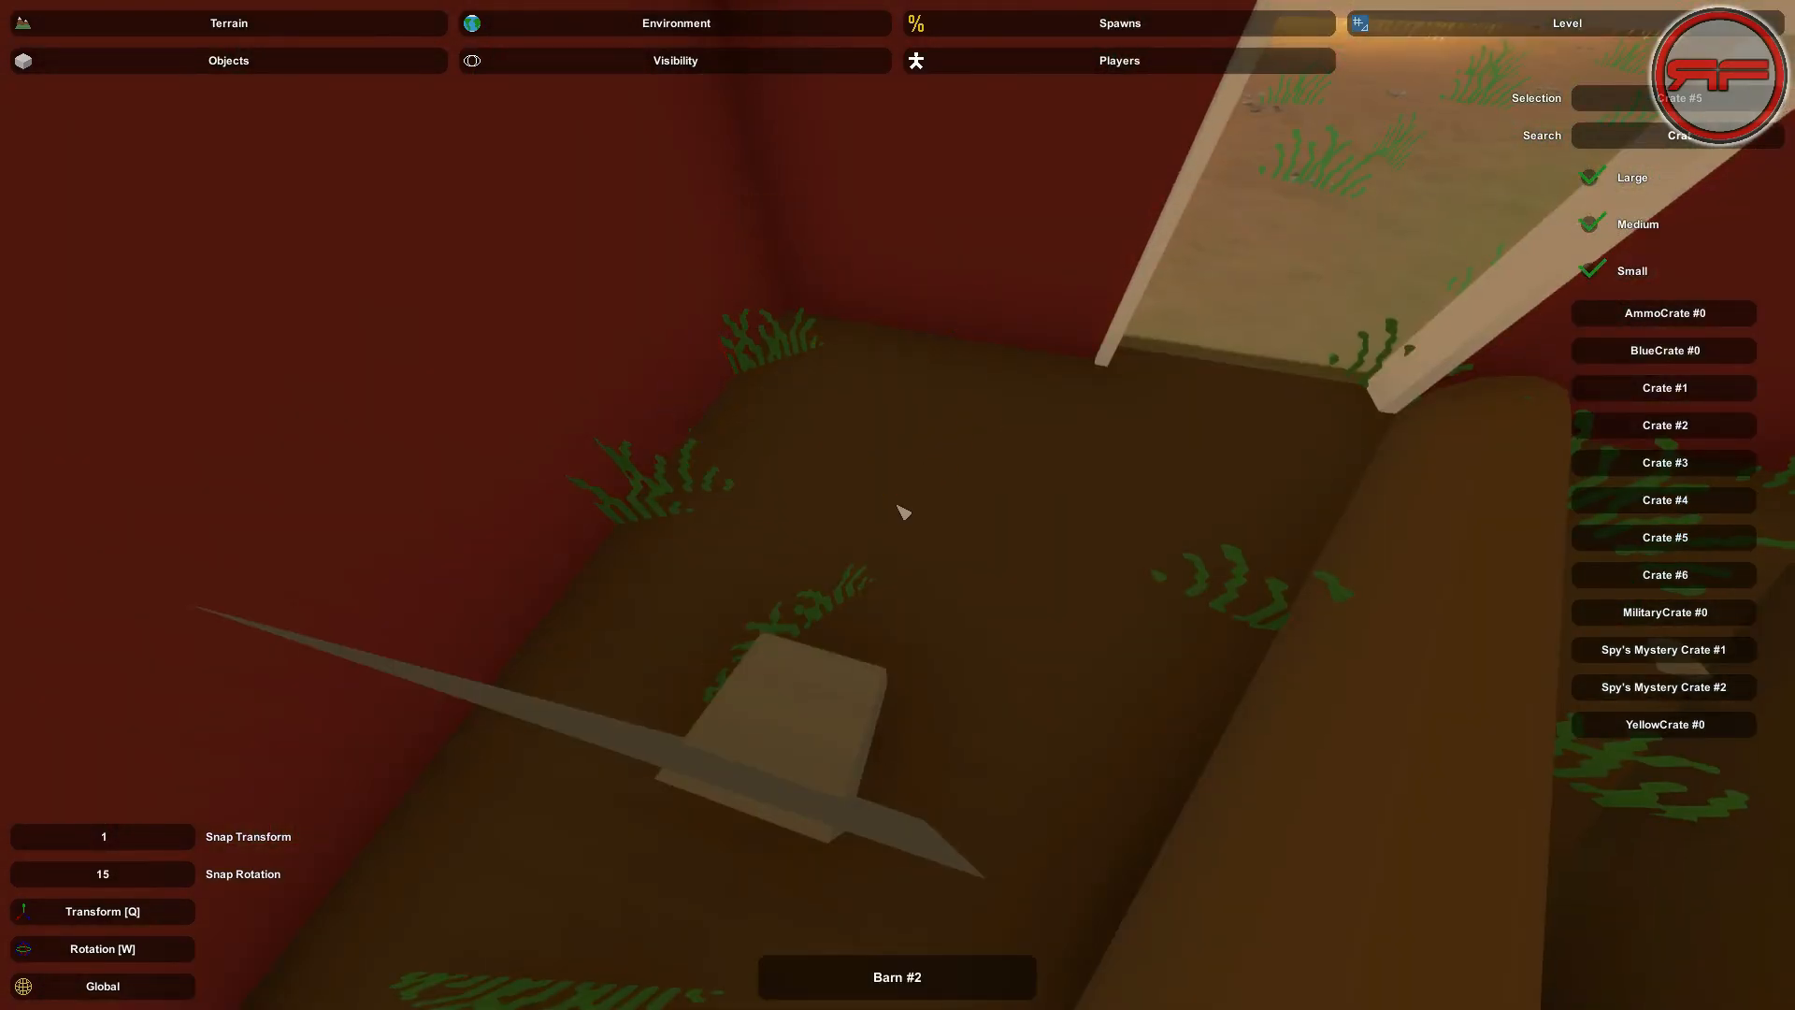
Place a Crate #4 in the second barn's corner and shift it slightly out from the walls
{"action": "left_click", "coordinate": [1698, 502]}
{"action": "key", "text": "e"}
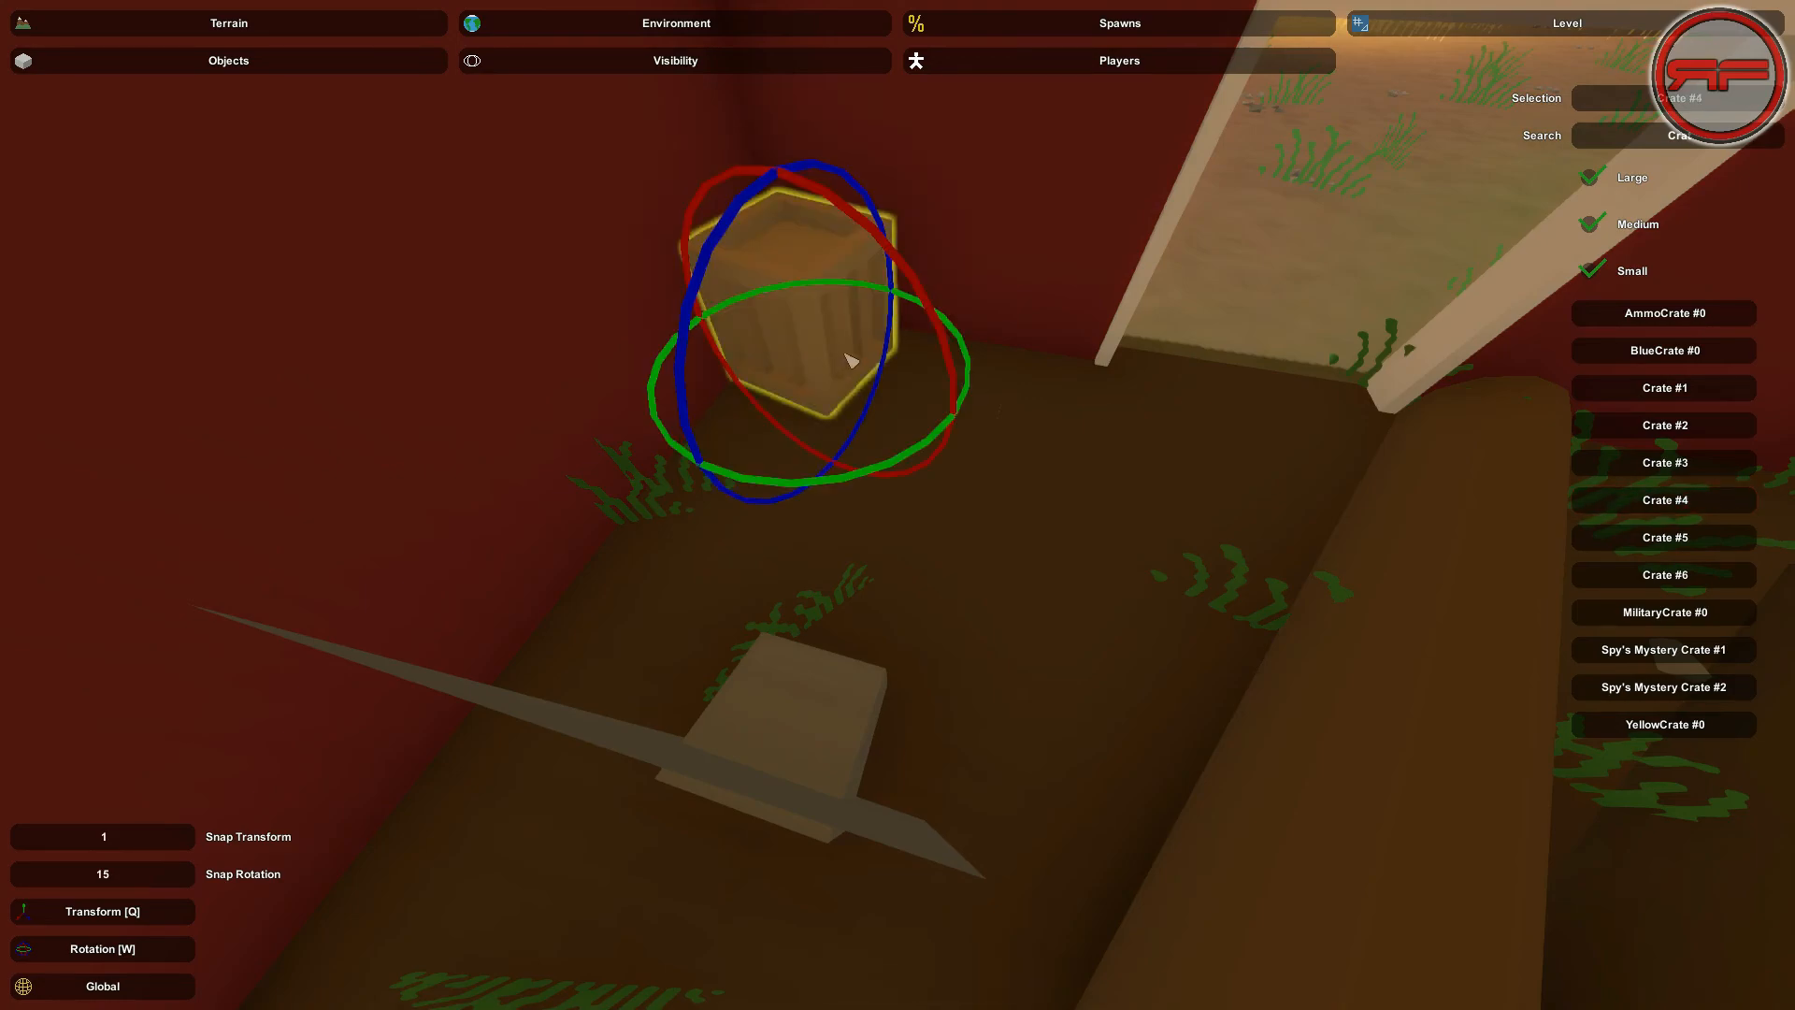
{"action": "key", "text": "q"}
{"action": "left_click_drag", "start_coordinate": [929, 412], "coordinate": [971, 429]}
{"action": "left_click_drag", "start_coordinate": [765, 459], "coordinate": [759, 463]}
{"action": "left_click", "coordinate": [944, 507]}
{"action": "left_click", "coordinate": [1241, 444]}
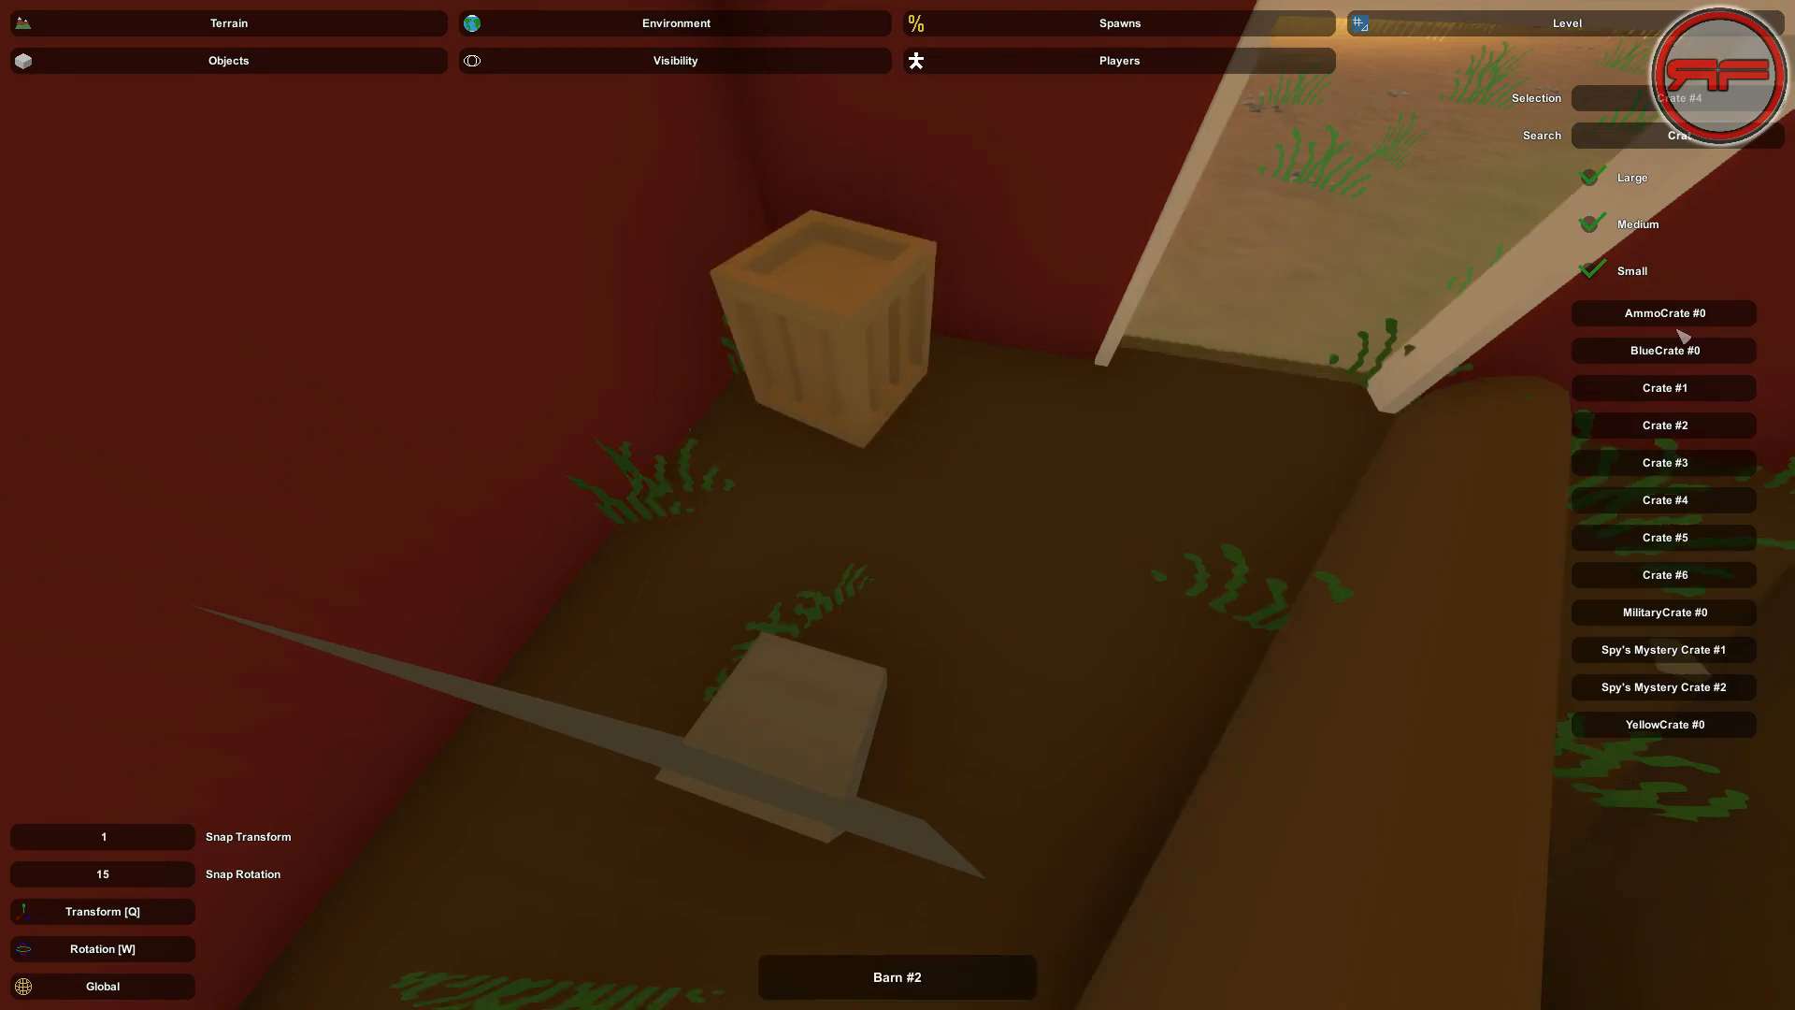
Place a Crate #1 between the large crate and the barn doorway, rotate it and nudge it into position
{"action": "left_click", "coordinate": [1671, 397]}
{"action": "key", "text": "e"}
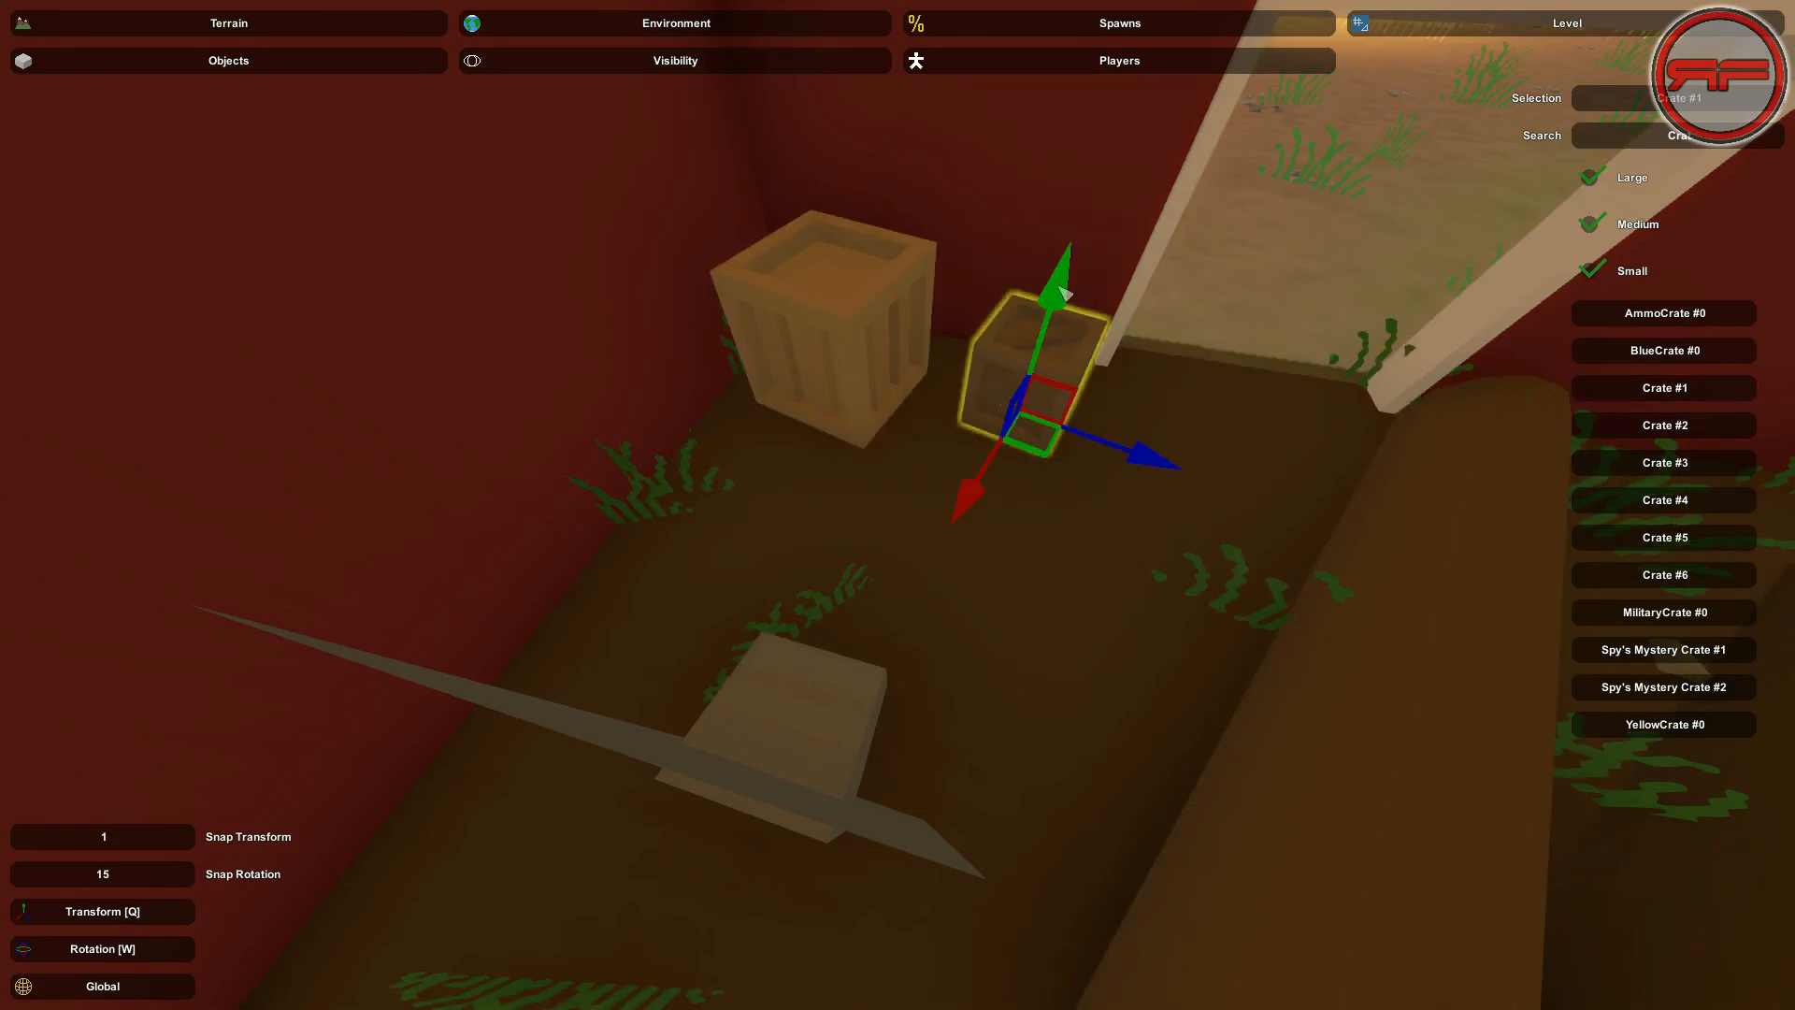
{"action": "key", "text": "w"}
{"action": "left_click_drag", "start_coordinate": [1064, 559], "coordinate": [1034, 565]}
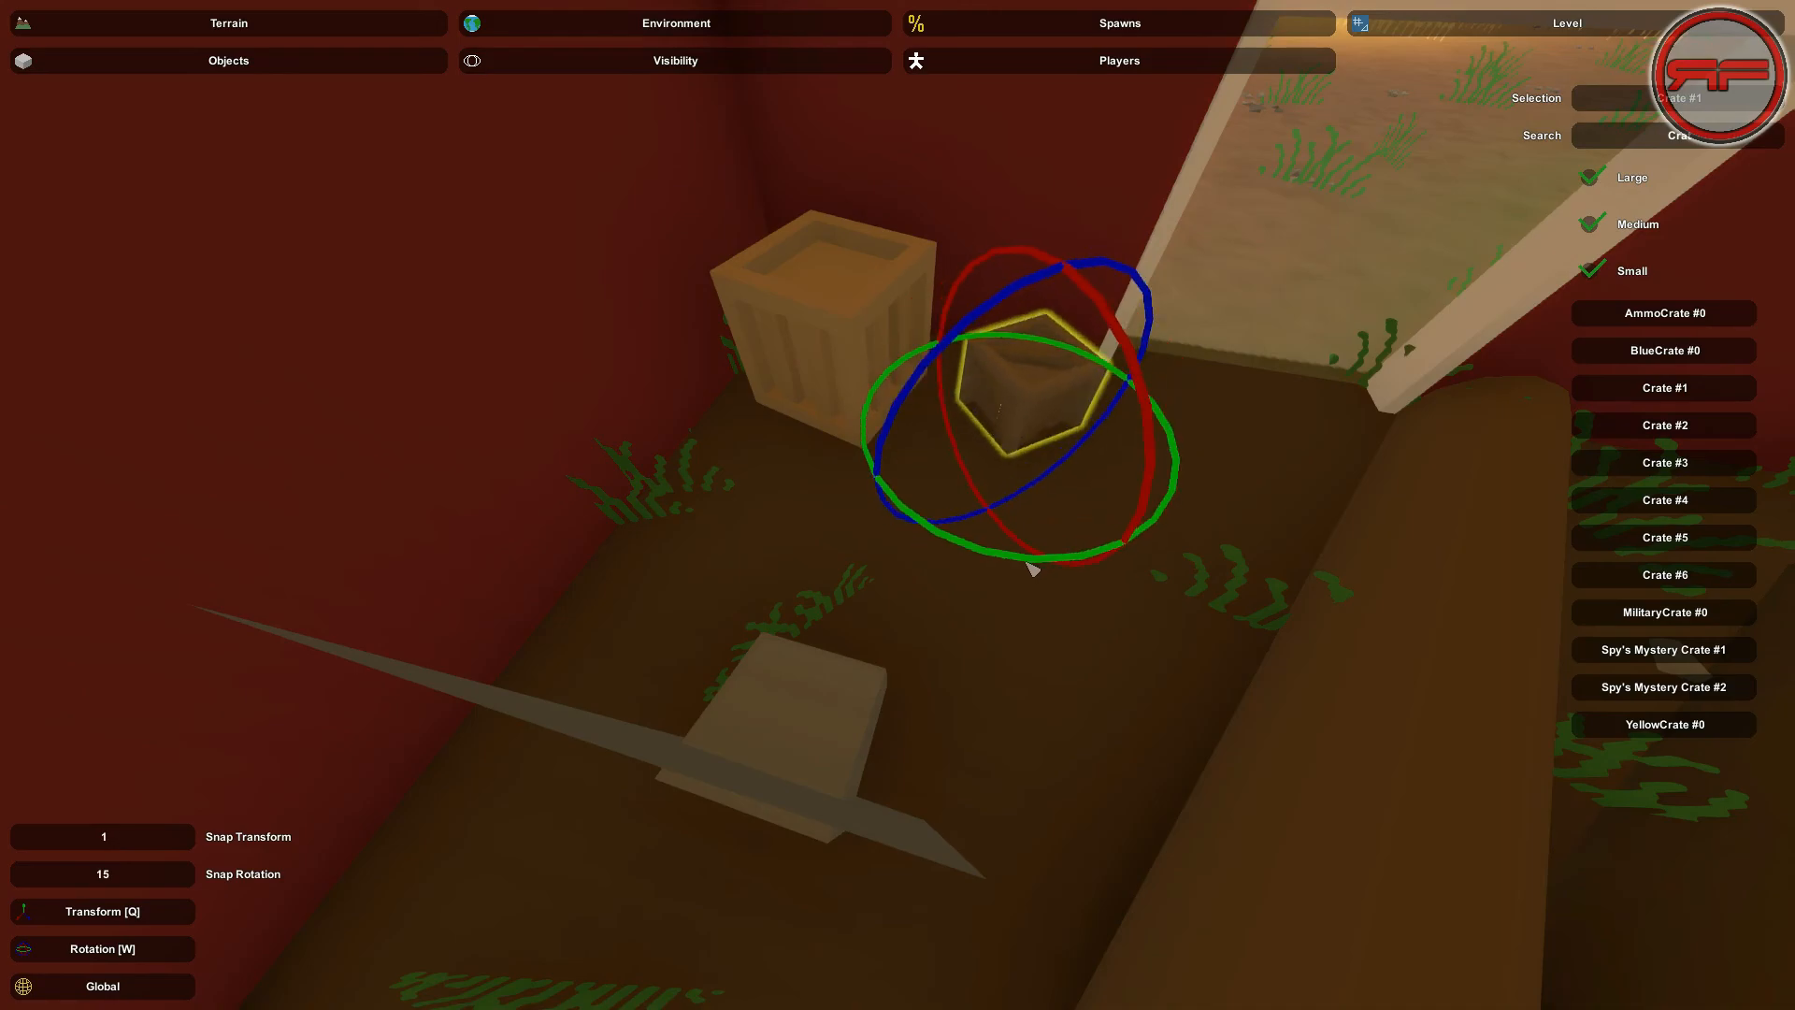
{"action": "key", "text": "q"}
{"action": "left_click_drag", "start_coordinate": [1143, 468], "coordinate": [1126, 477]}
{"action": "left_click", "coordinate": [1088, 547]}
Place another Crate #1 in front of the large crate, rotate it and adjust its position on the floor
{"action": "left_click", "coordinate": [1089, 547]}
{"action": "key", "text": "e"}
{"action": "key", "text": "w"}
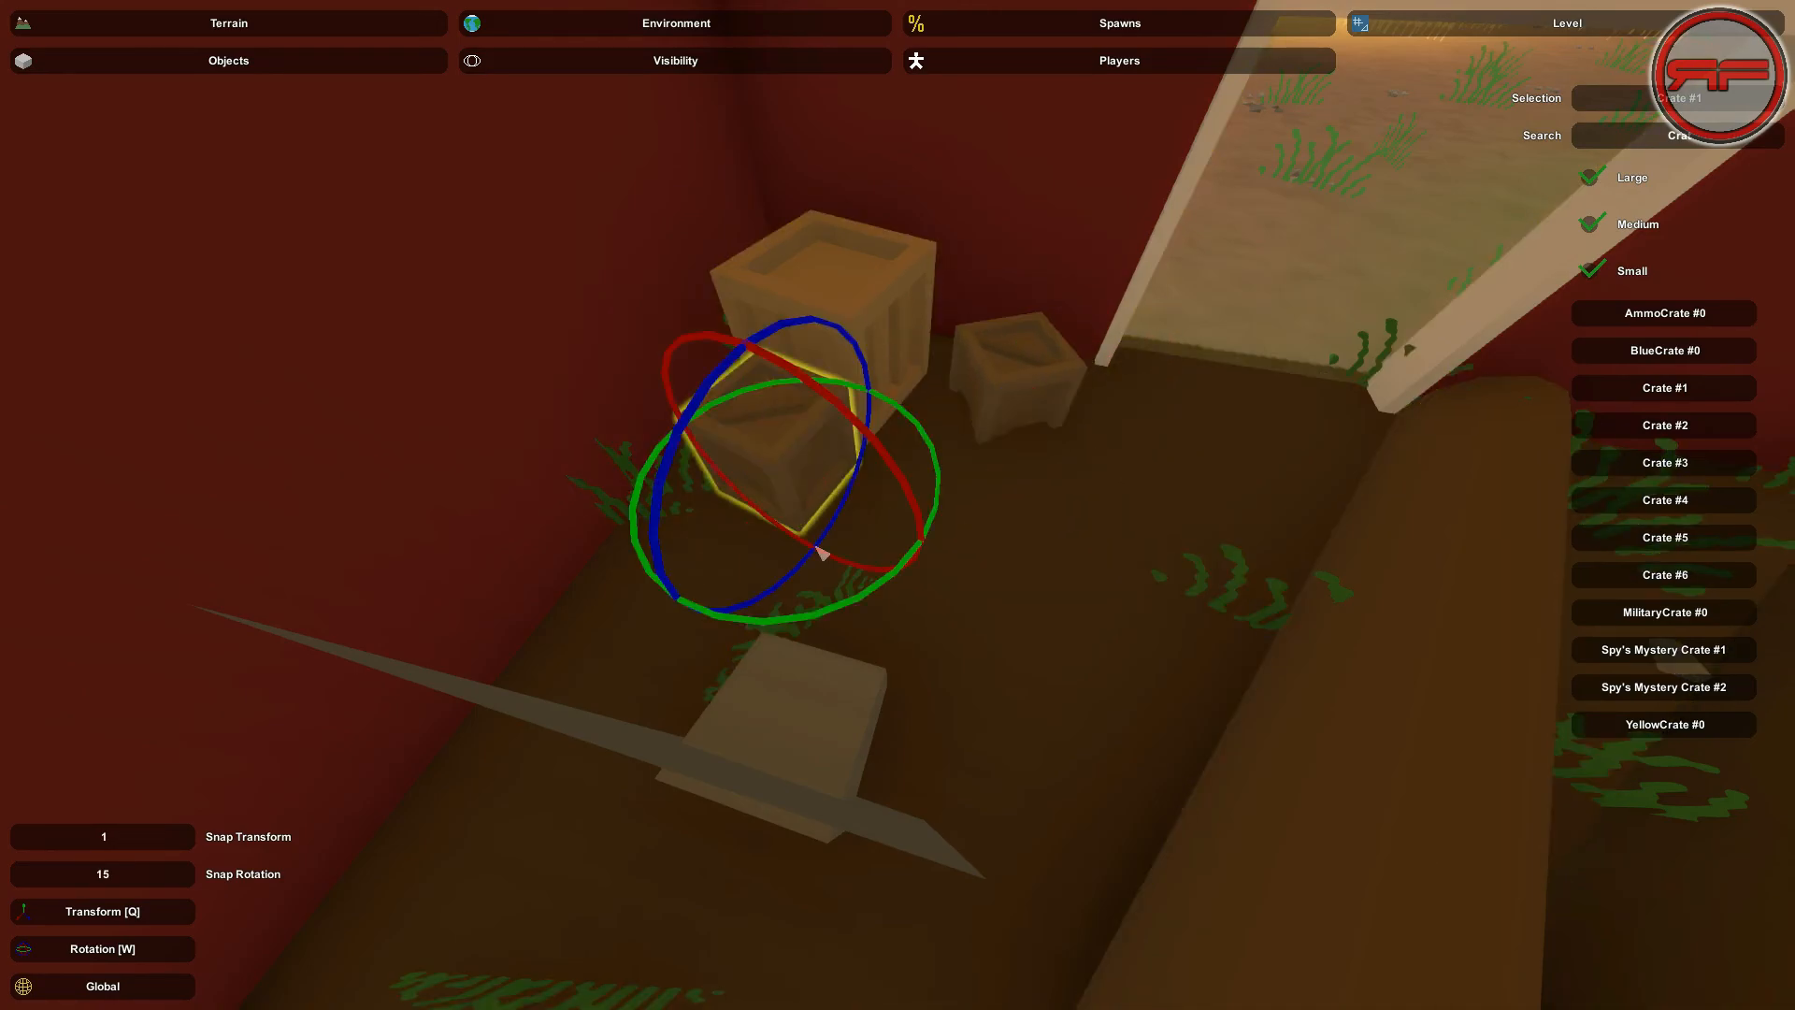
{"action": "left_click_drag", "start_coordinate": [836, 613], "coordinate": [884, 547]}
{"action": "key", "text": "q"}
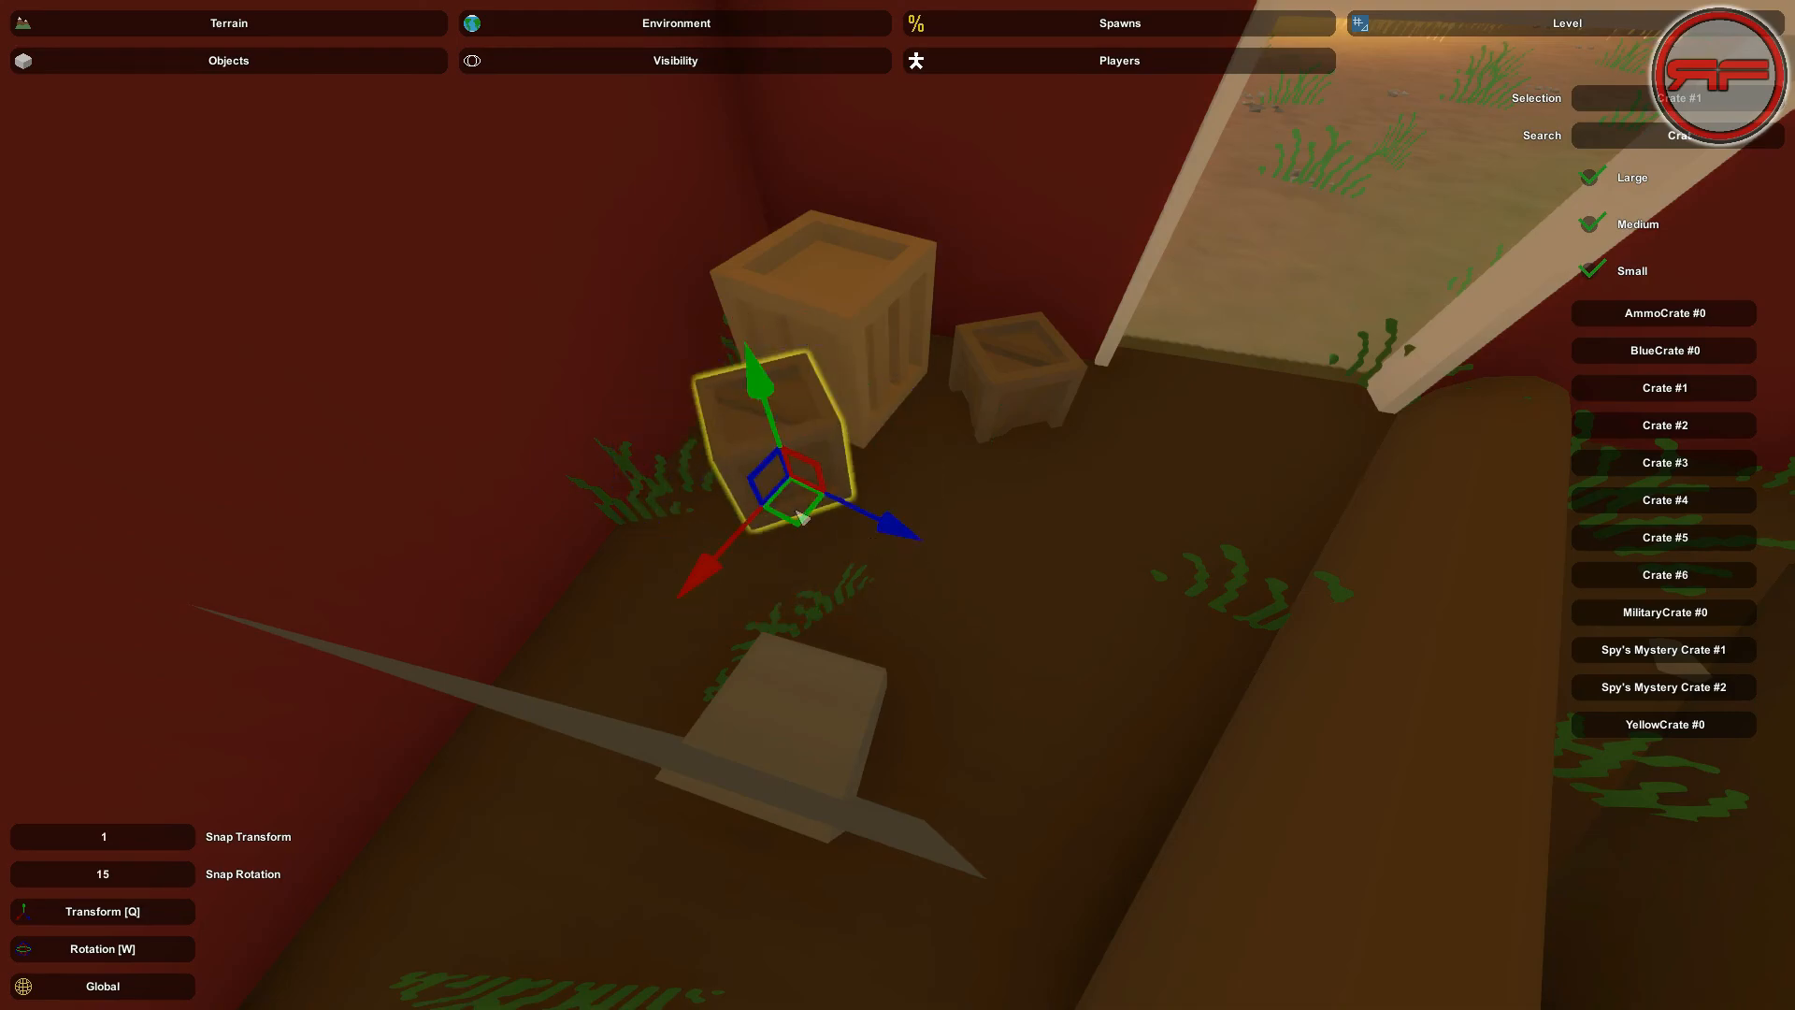
{"action": "key", "text": "w"}
{"action": "left_click_drag", "start_coordinate": [861, 607], "coordinate": [879, 531]}
{"action": "key", "text": "q"}
{"action": "left_click_drag", "start_coordinate": [701, 564], "coordinate": [673, 589]}
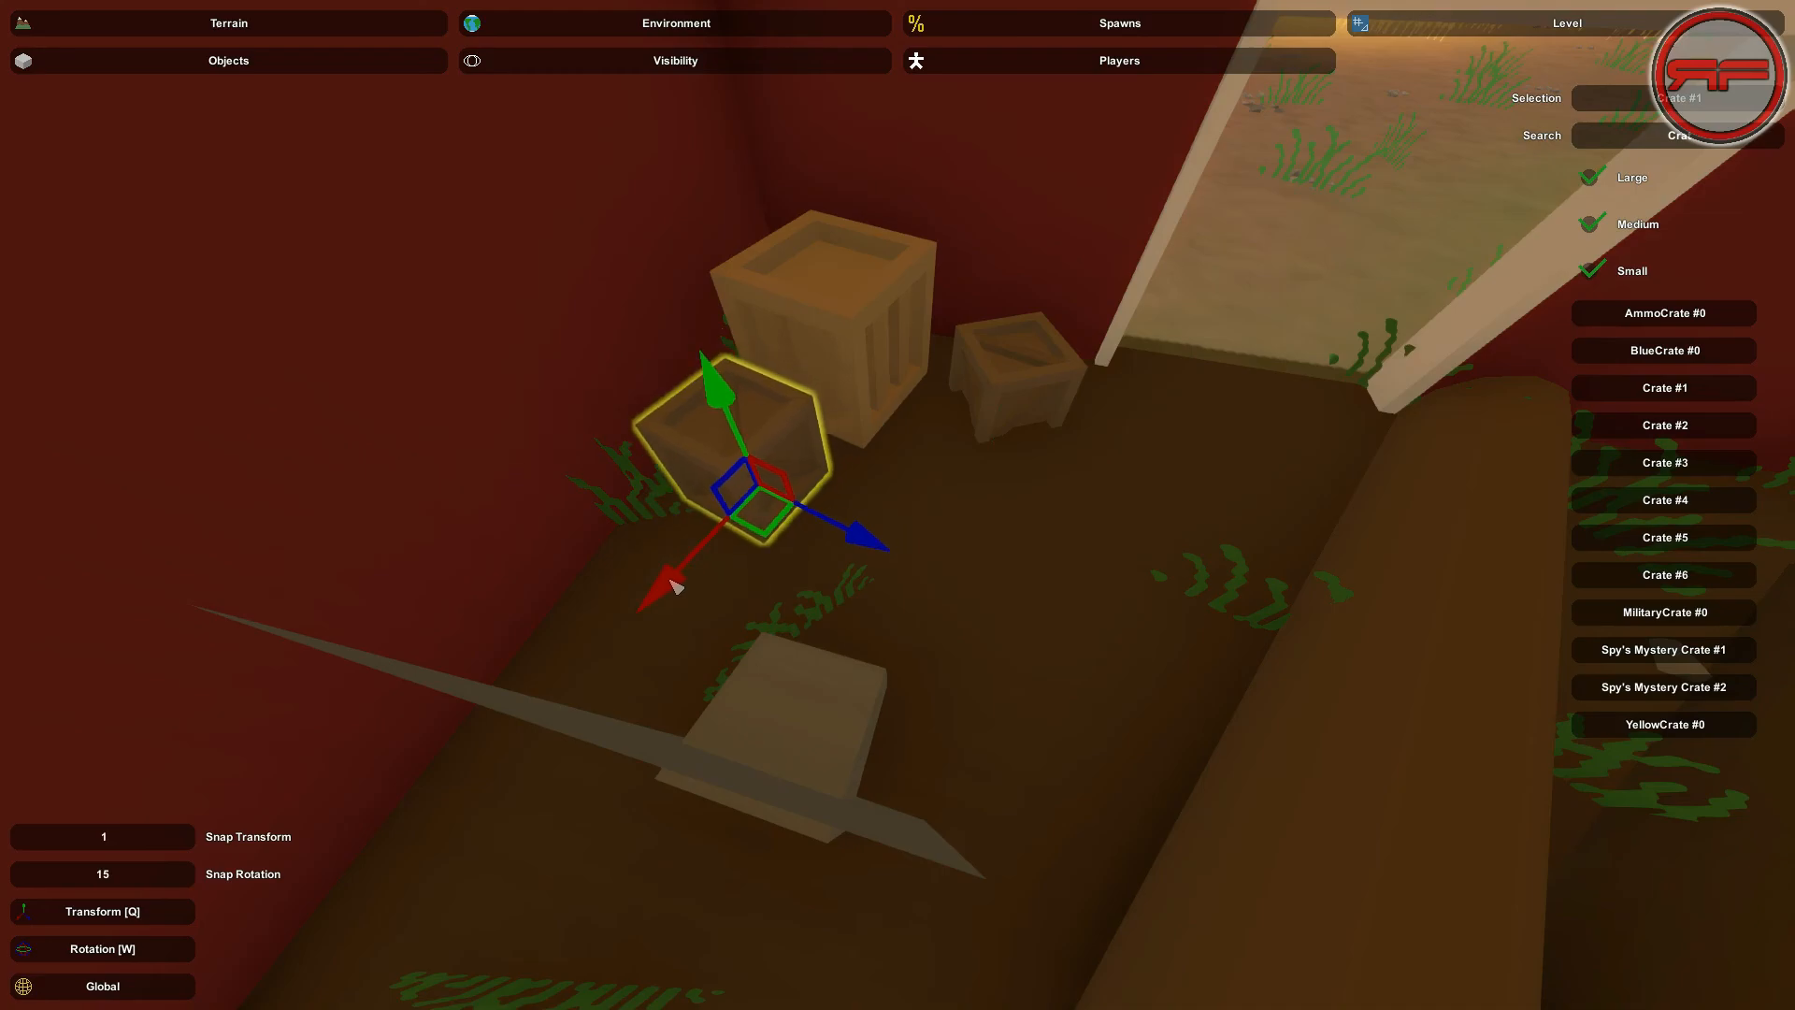
{"action": "left_click_drag", "start_coordinate": [863, 529], "coordinate": [891, 543]}
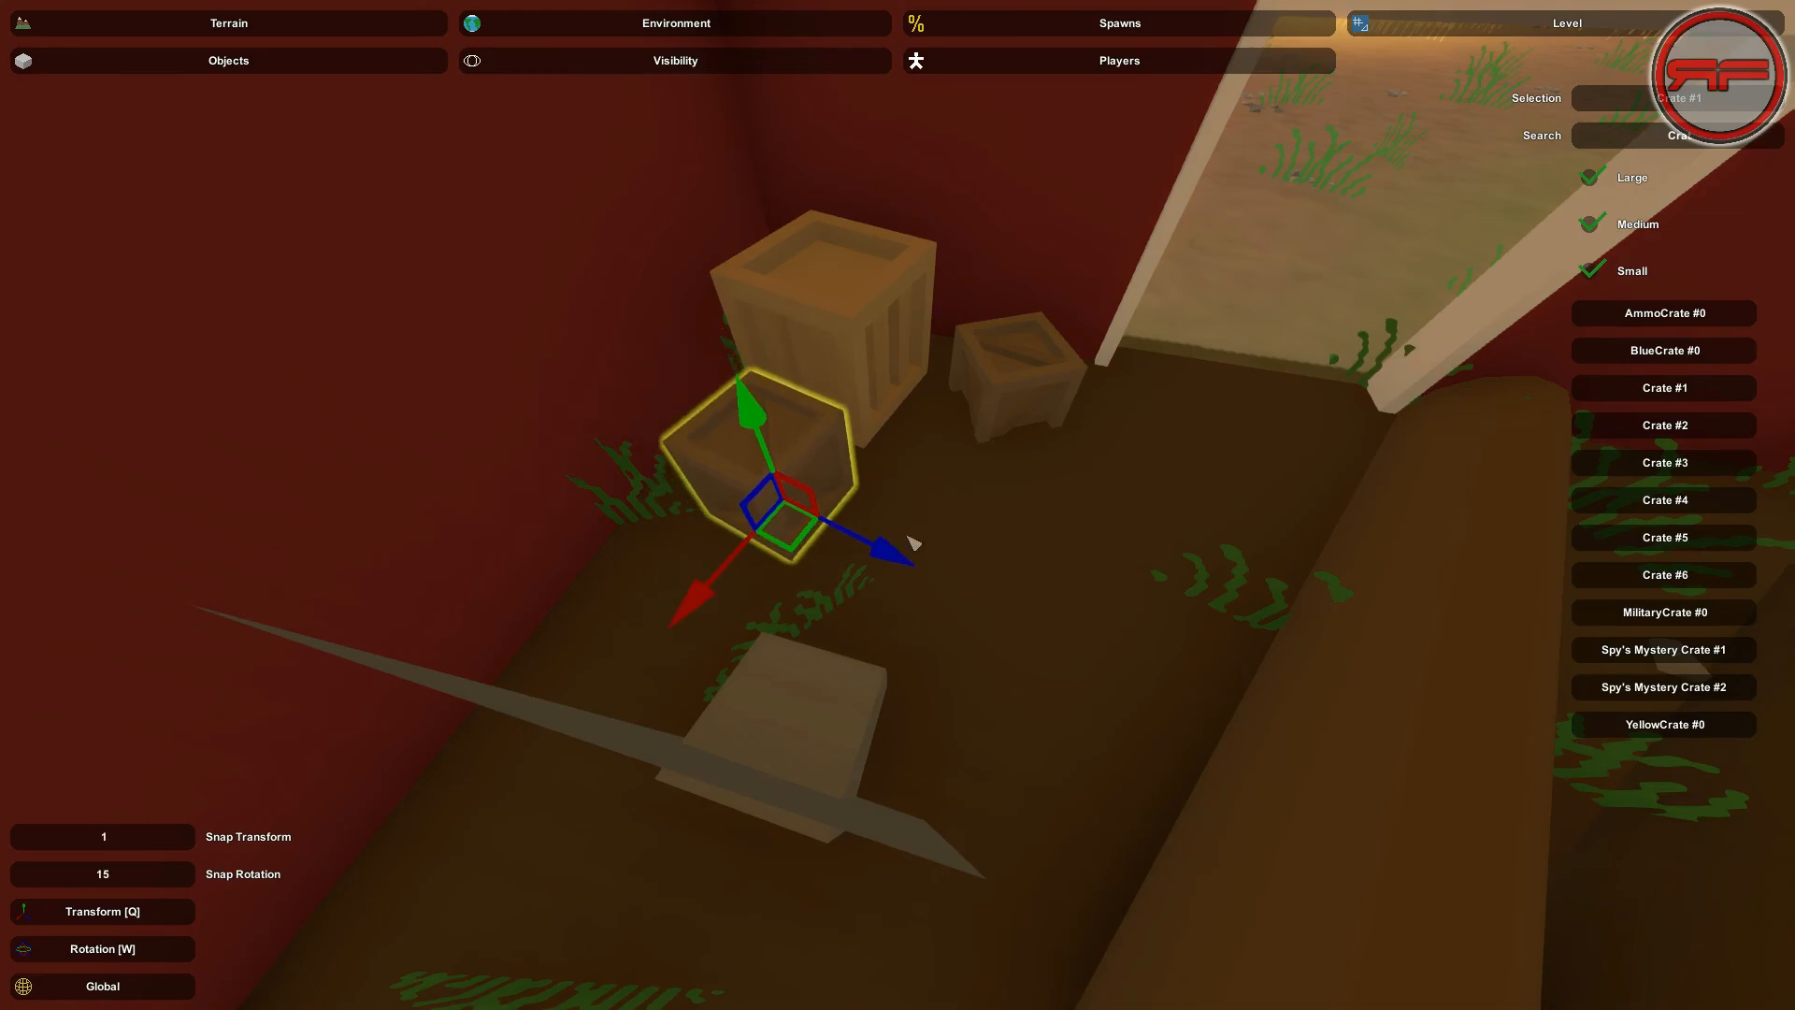
{"action": "double_click", "coordinate": [1058, 495]}
Survey the farm, the looped road and the surrounding valley from above
{"action": "right_click_drag", "start_coordinate": [1057, 495], "coordinate": [860, 402]}
{"action": "key", "text": "s"}
{"action": "key", "text": "s"}
{"action": "right_click_drag", "start_coordinate": [898, 505], "coordinate": [767, 514]}
{"action": "key", "text": "w"}
{"action": "key", "text": "d"}
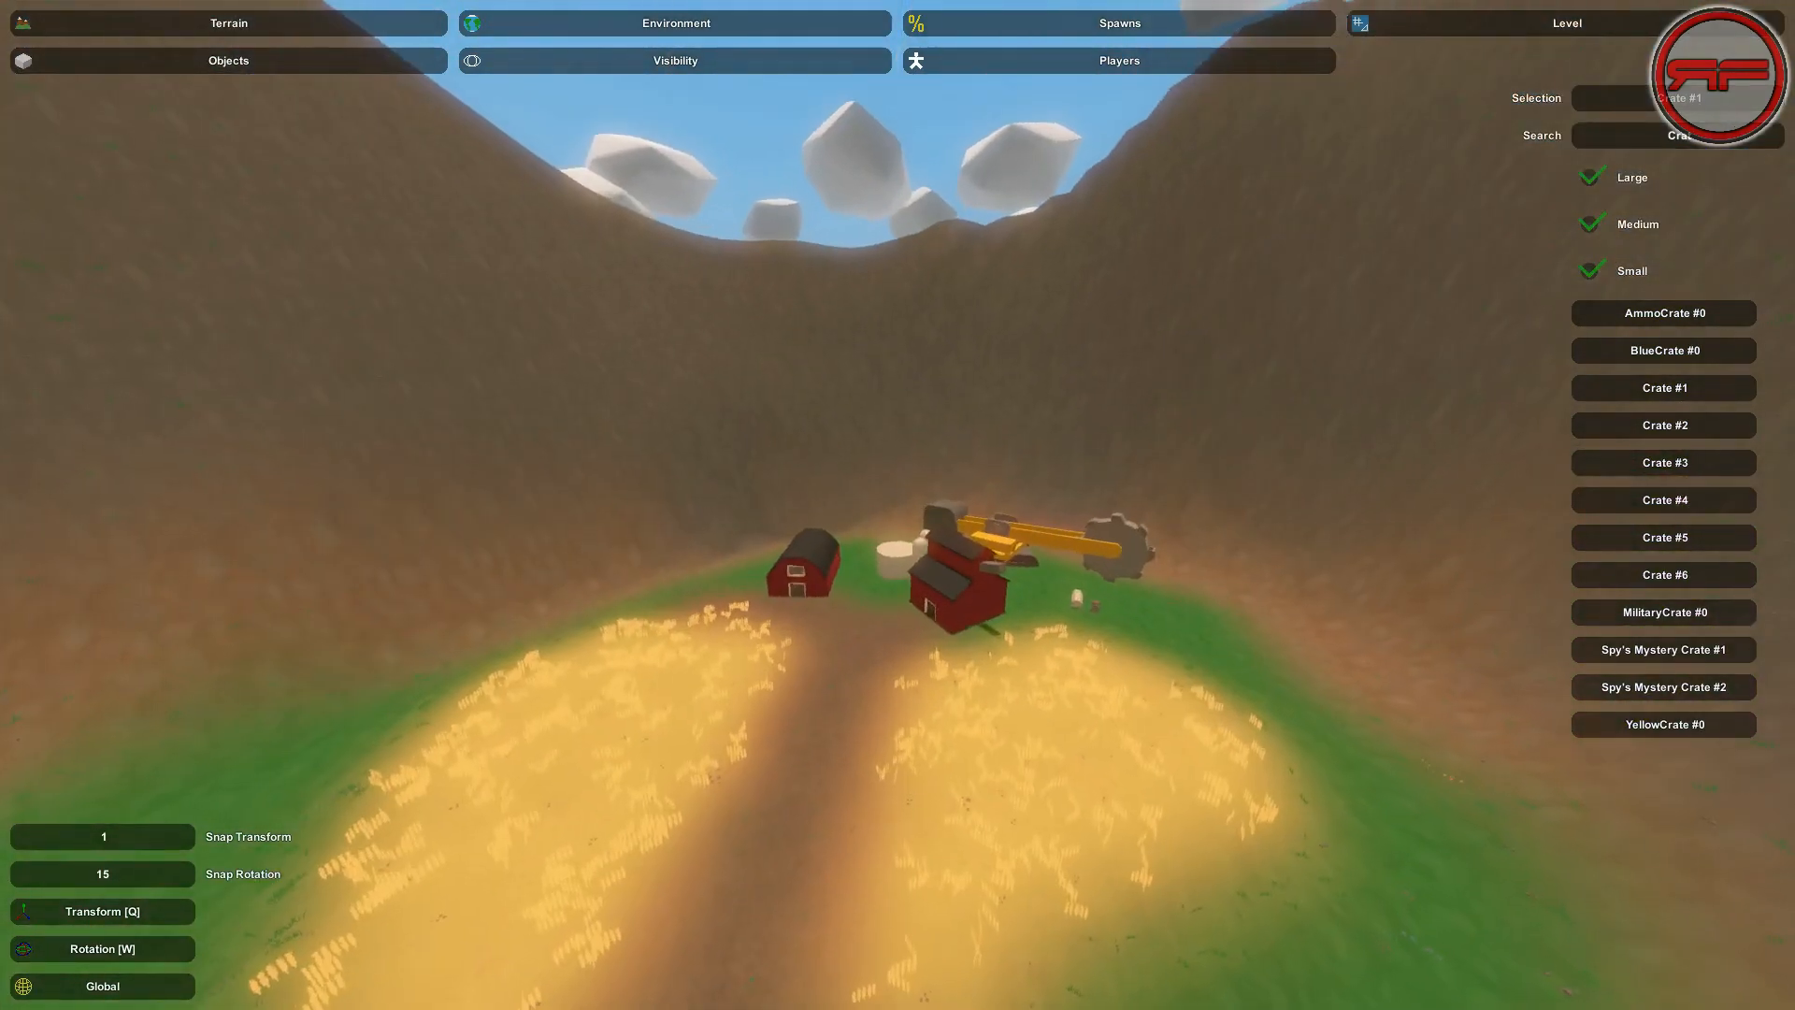
{"action": "key", "text": "s"}
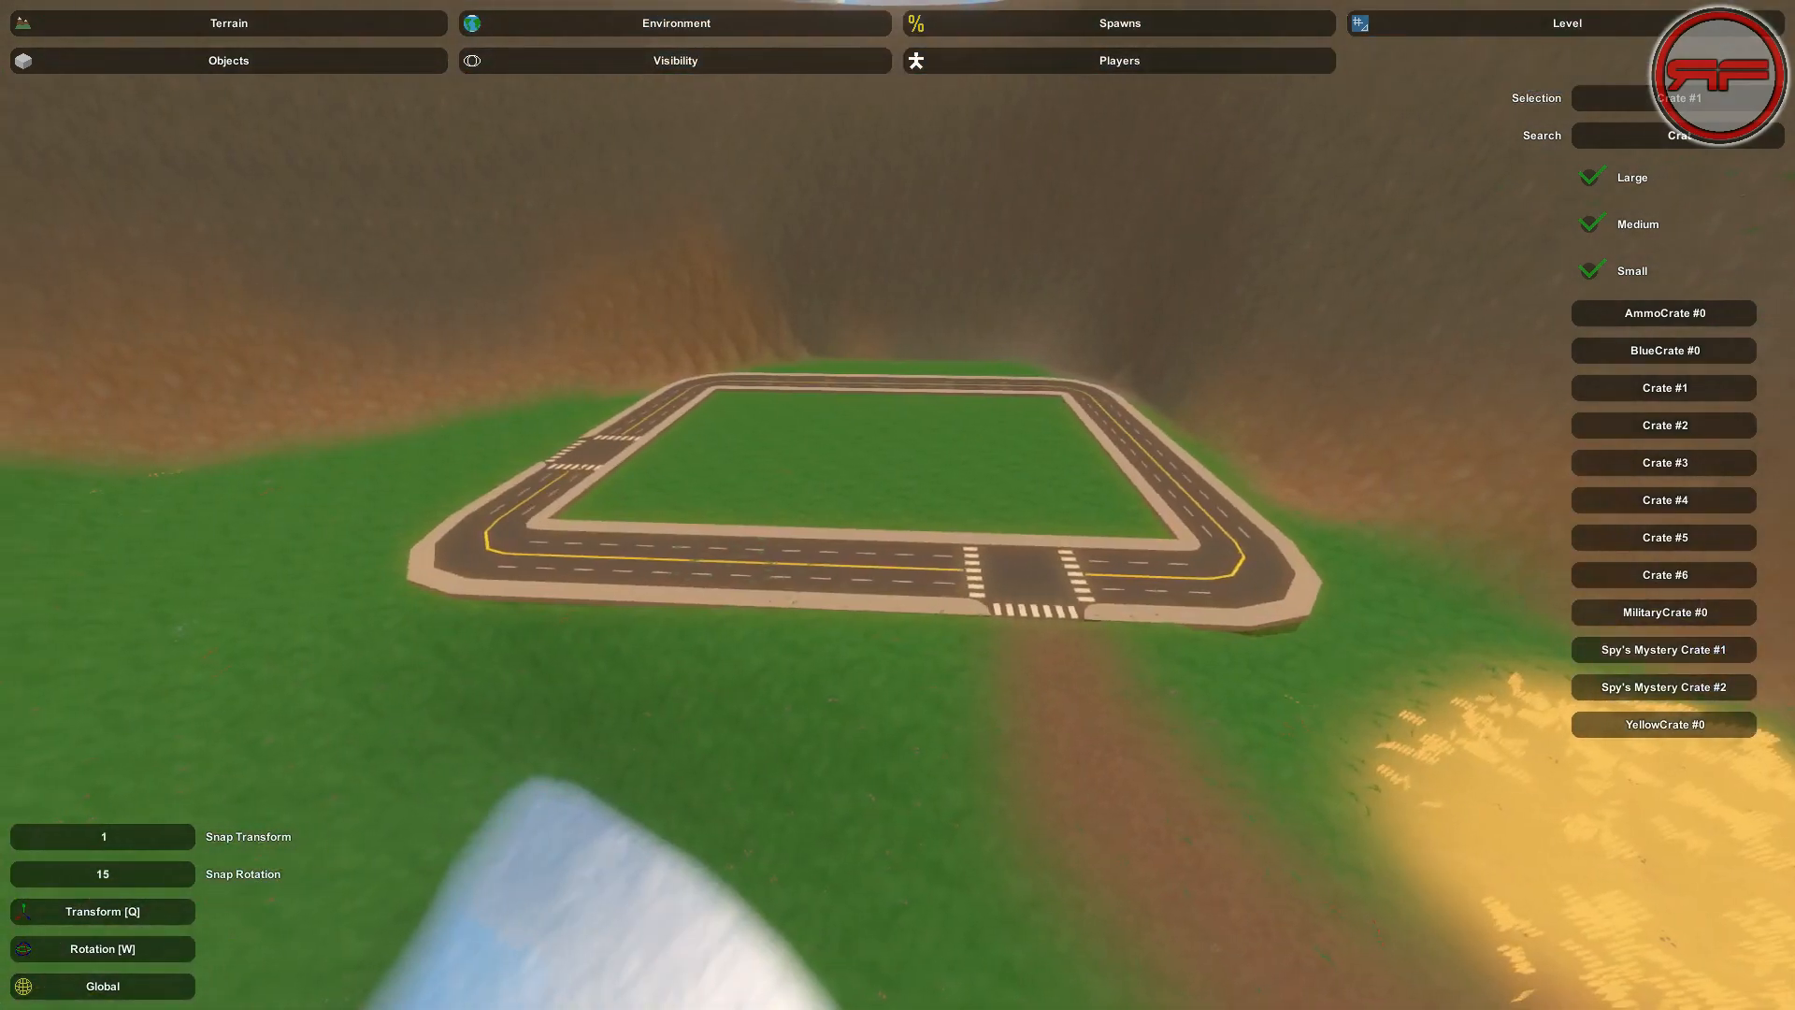
{"action": "key", "text": "w"}
{"action": "right_click_drag", "start_coordinate": [898, 505], "coordinate": [365, 317]}
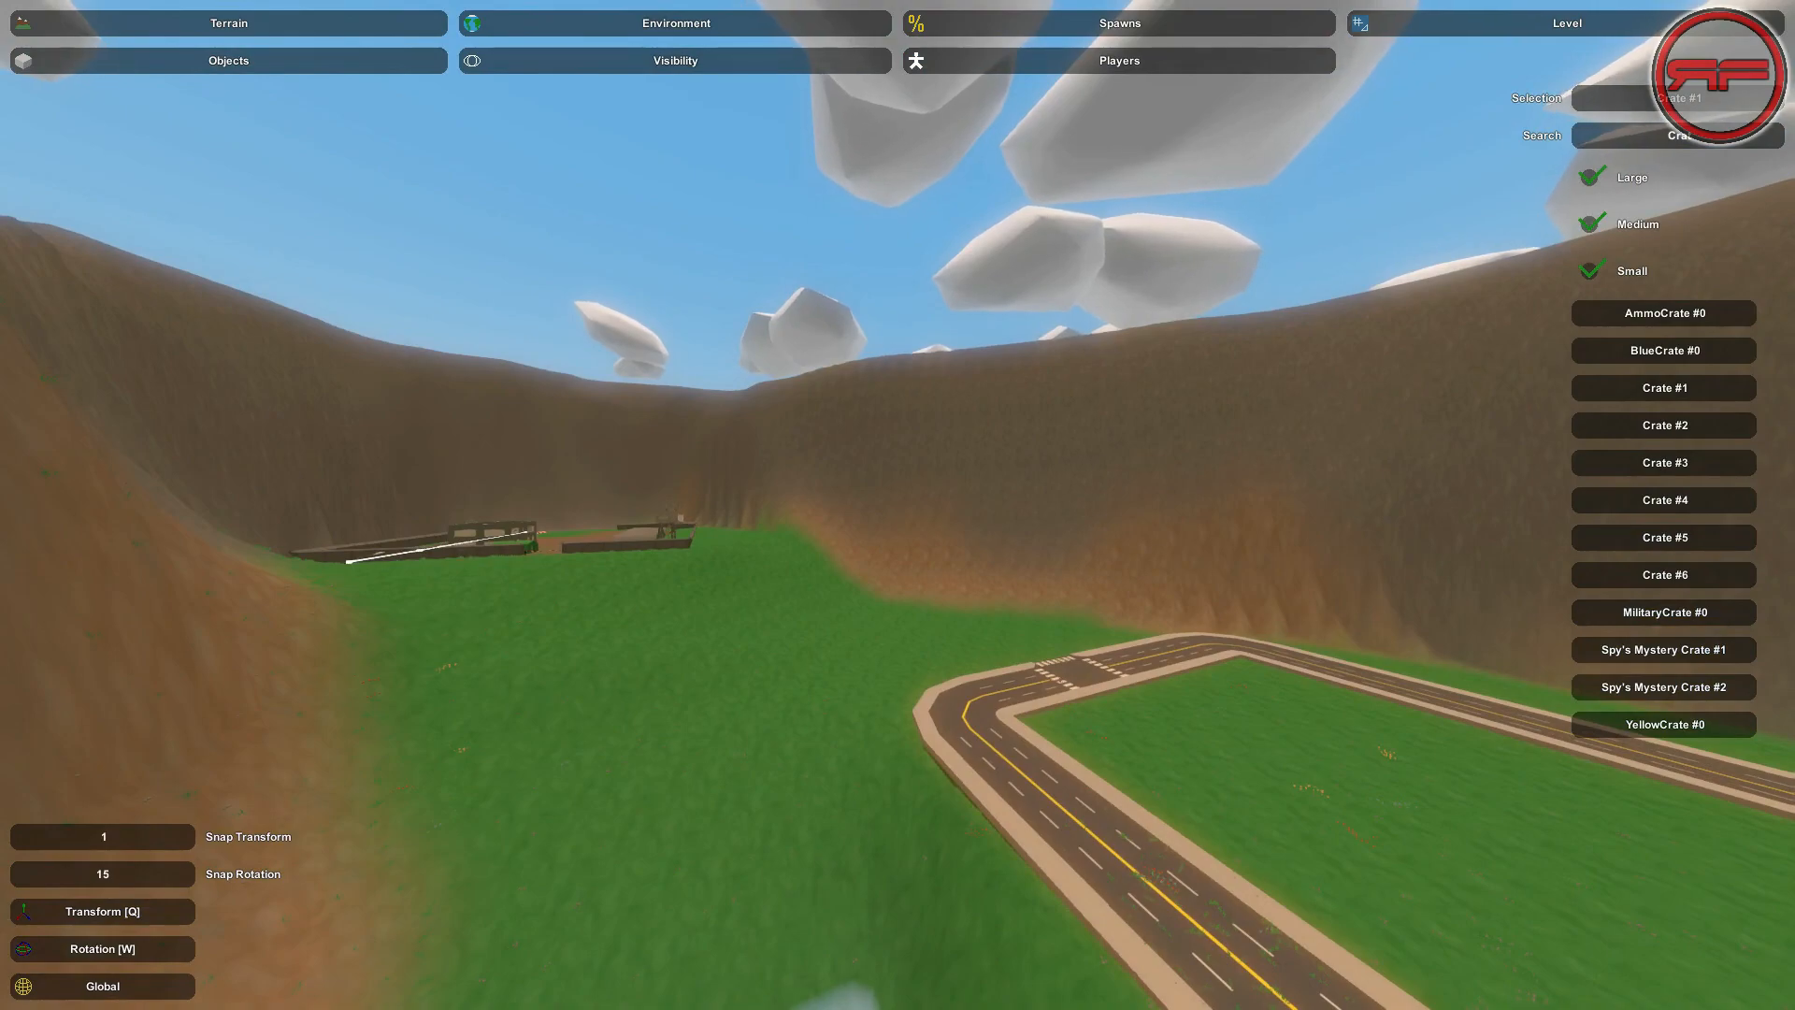
{"action": "key", "text": "w"}
{"action": "right_click_drag", "start_coordinate": [897, 505], "coordinate": [973, 505]}
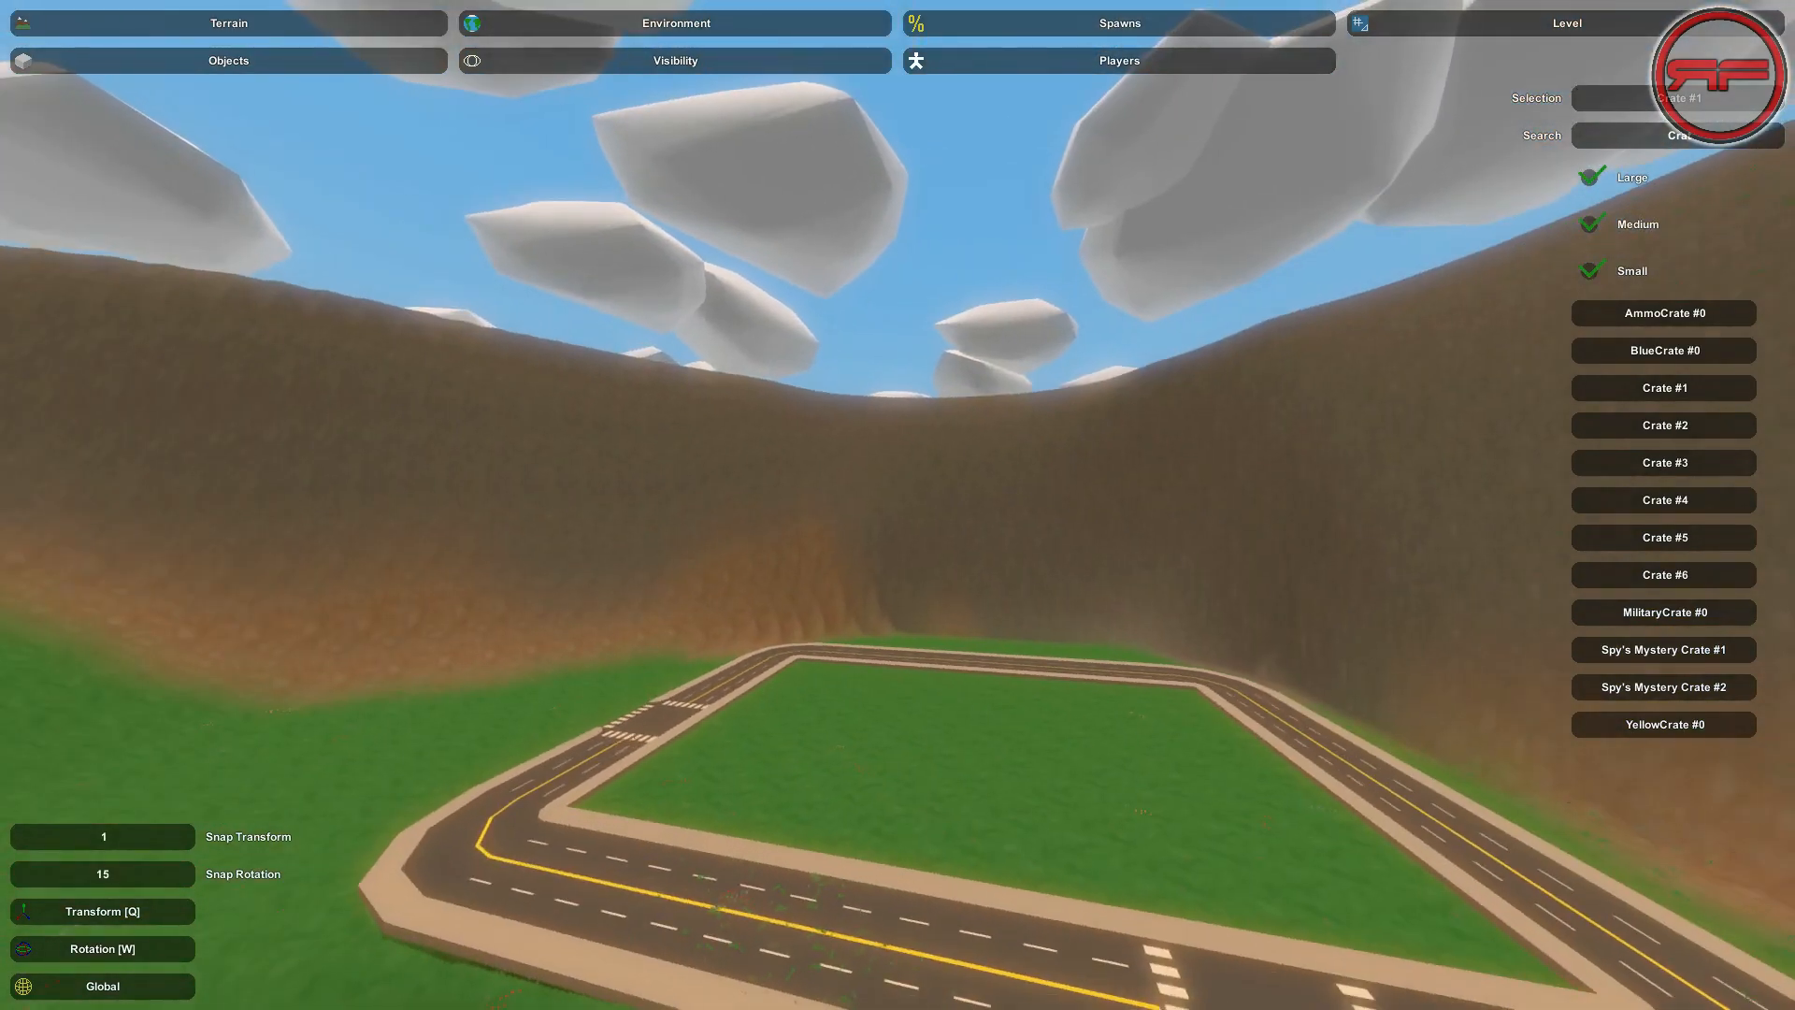
{"action": "right_click_drag", "start_coordinate": [898, 505], "coordinate": [1122, 505]}
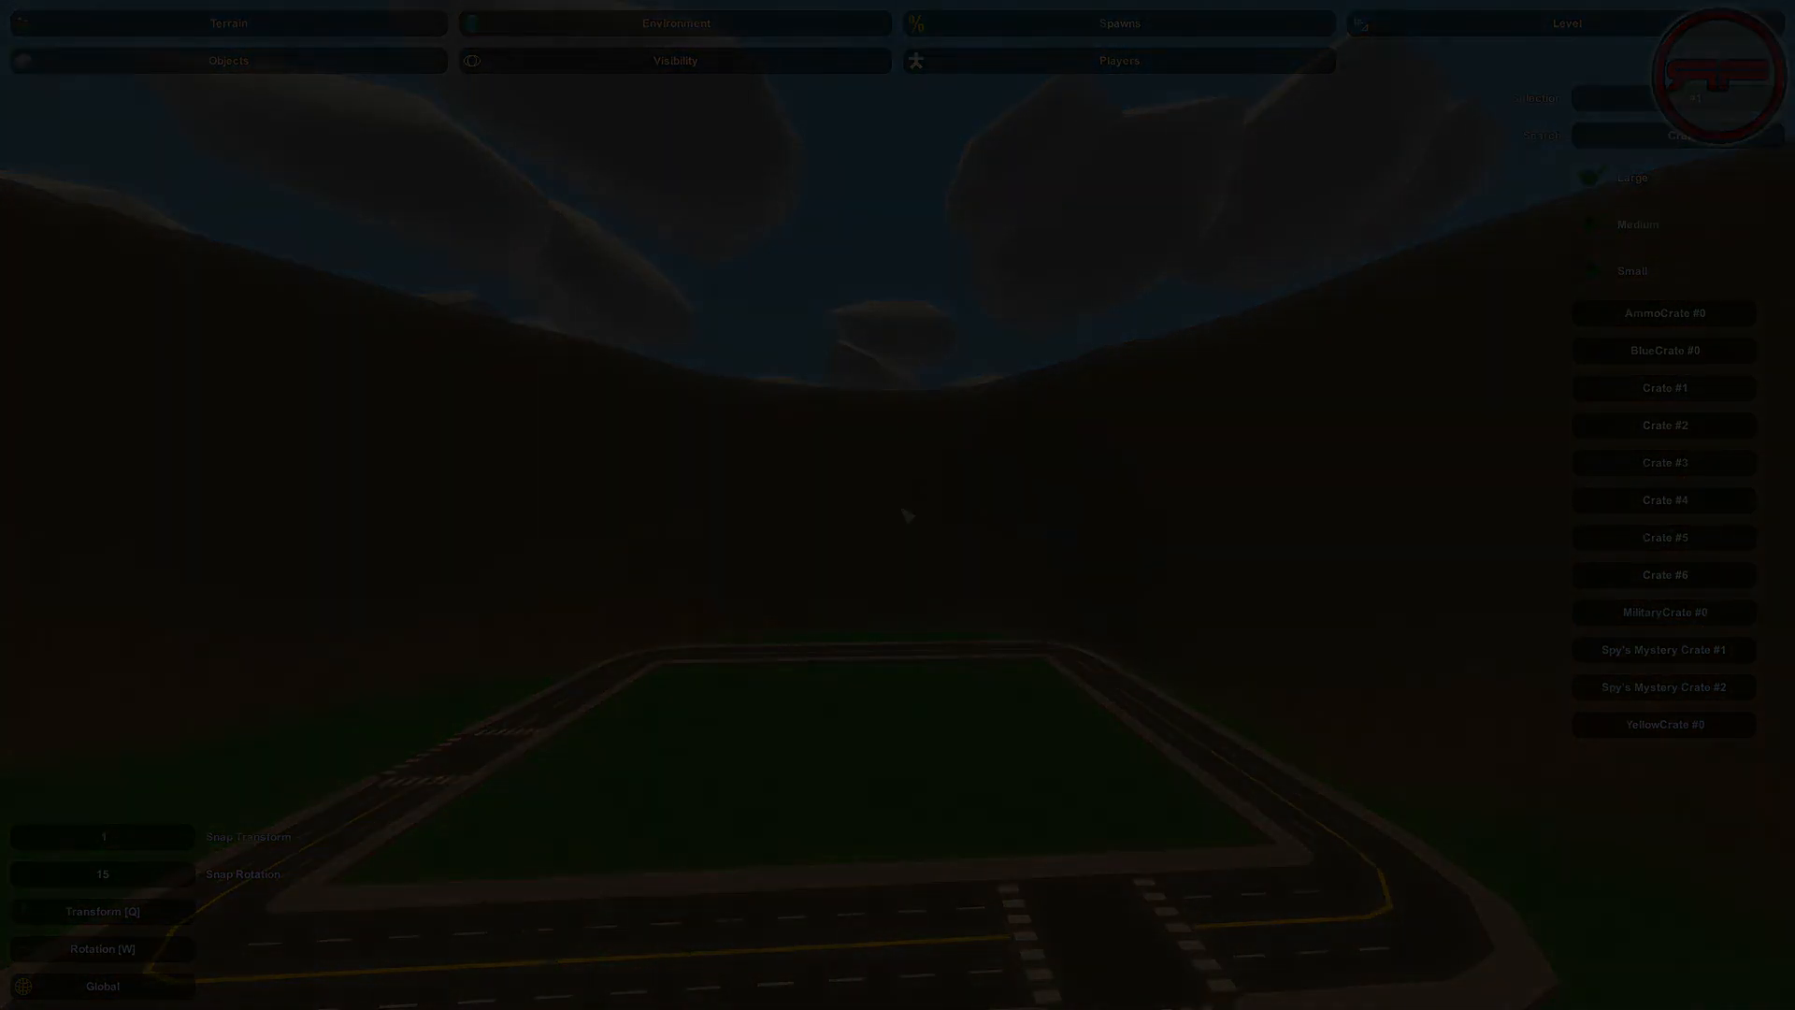